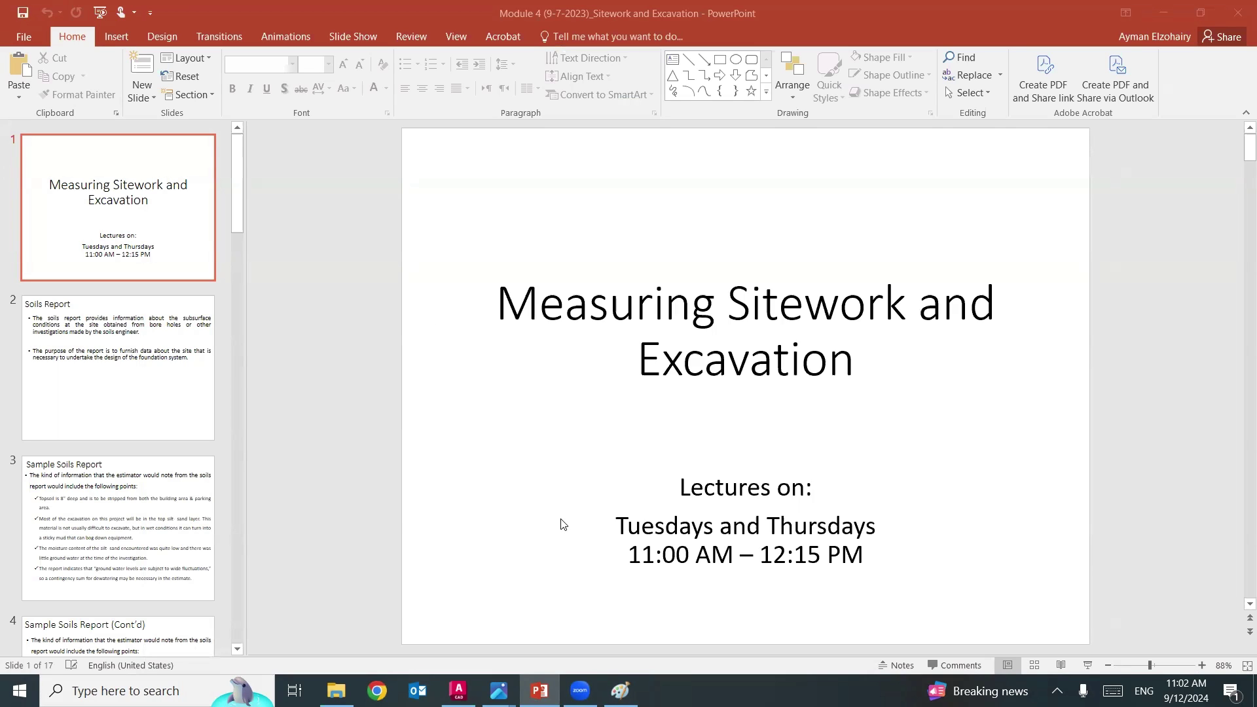
# - Bring up the Grading plan drawing and zoom in on the aerial photo of the yellow-outlined parcel
pyautogui.click(458, 691)
pyautogui.moveTo(314, 449); pyautogui.dragTo(405, 359, button='middle')
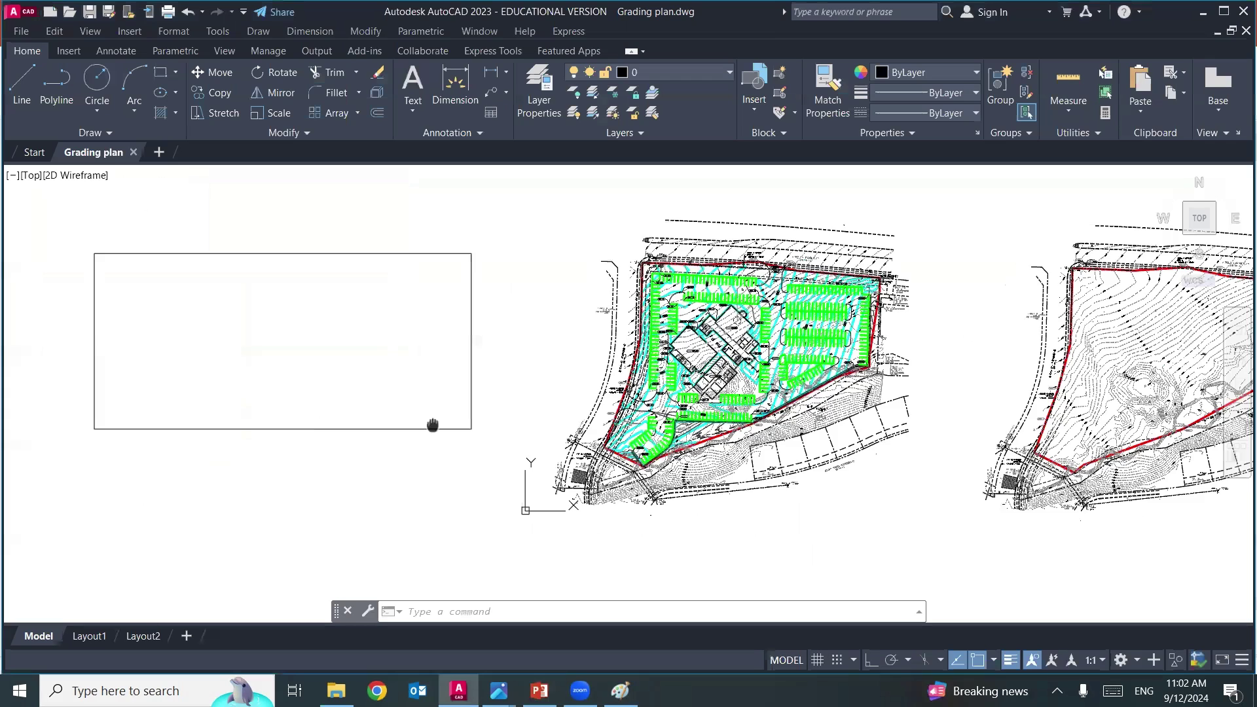
pyautogui.scroll(4, 324, 308)
pyautogui.moveTo(357, 393)
pyautogui.mouseDown(button='middle')
pyautogui.moveTo(429, 304)
pyautogui.moveTo(412, 325)
pyautogui.mouseUp(button='middle')
pyautogui.scroll(2, 428, 304)
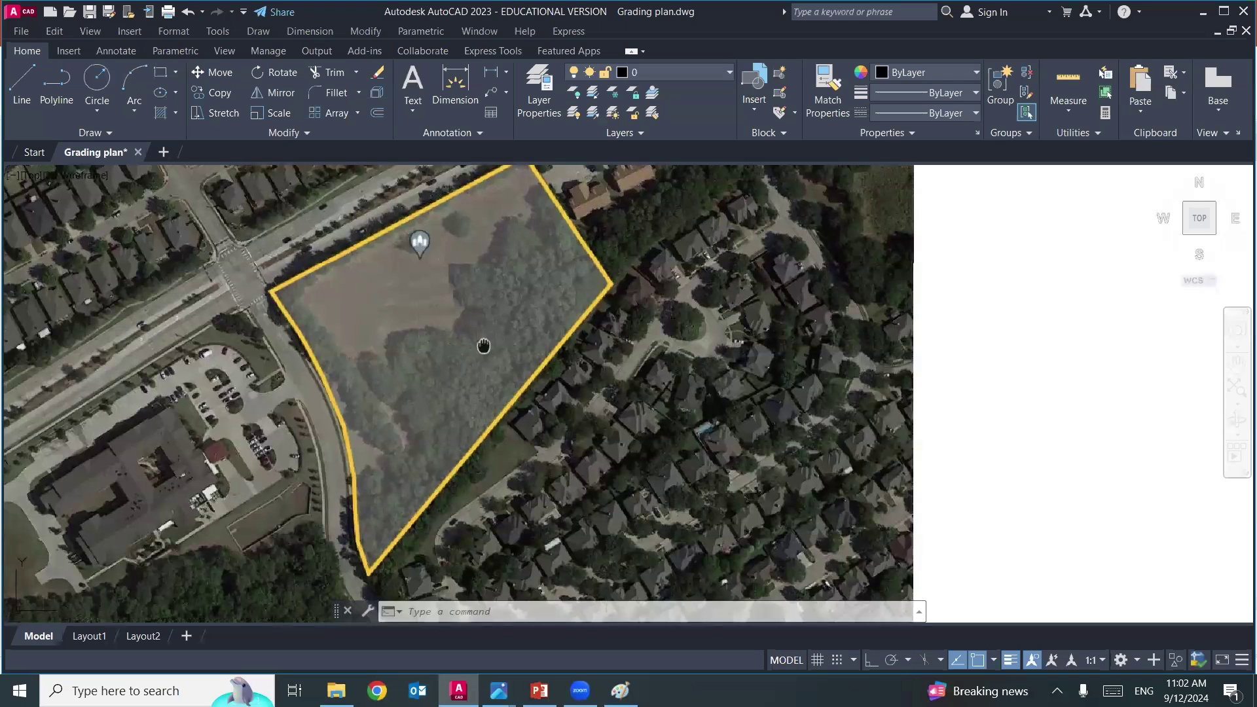
pyautogui.moveTo(483, 343); pyautogui.dragTo(459, 348, button='middle')
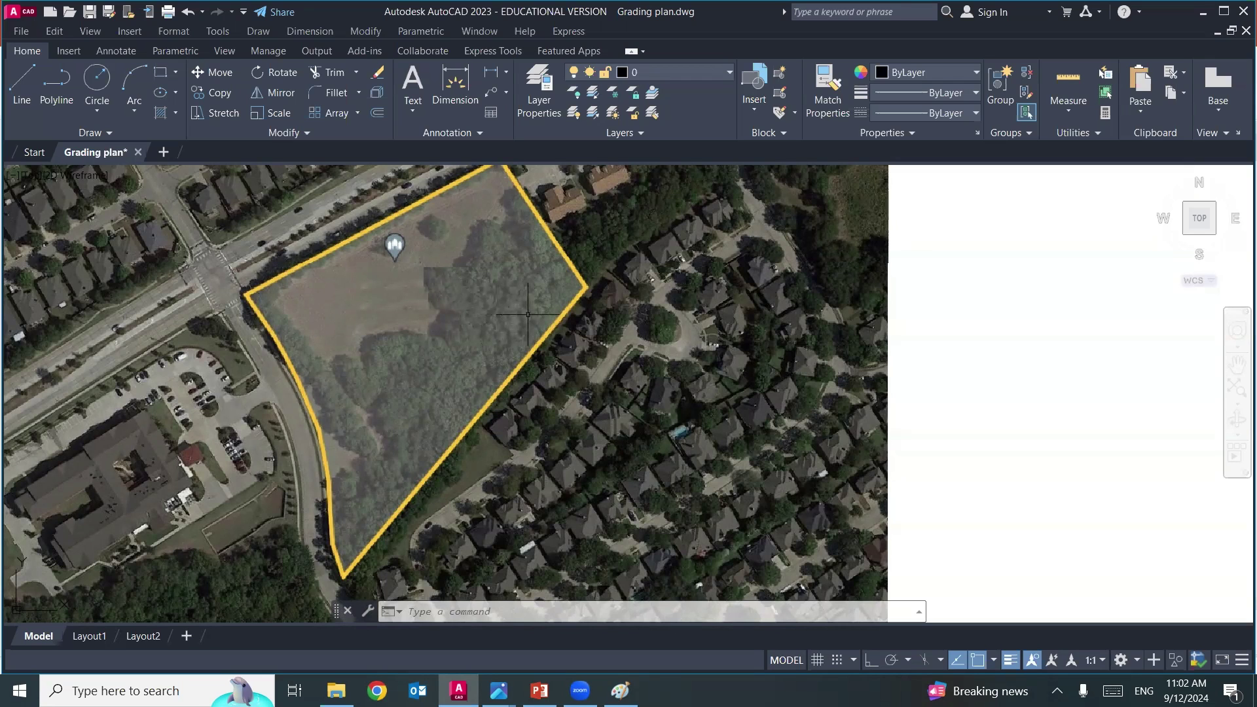
pyautogui.scroll(-2, 320, 335)
pyautogui.scroll(-2, 321, 336)
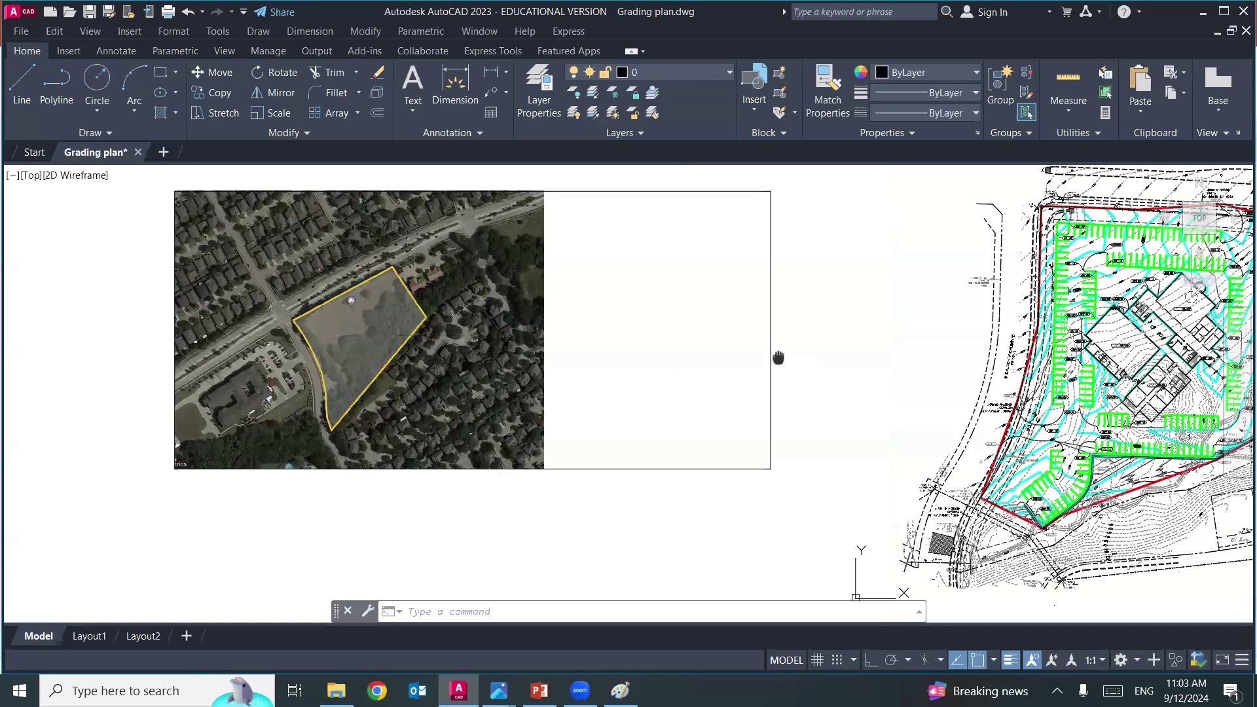
# - Pan to the red-boundary grading plan and zoom in on the 695 contours at its northwest corner
pyautogui.moveTo(779, 357); pyautogui.dragTo(331, 345, button='middle')
pyautogui.moveTo(916, 347); pyautogui.dragTo(635, 347, button='middle')
pyautogui.moveTo(1152, 347); pyautogui.dragTo(560, 358, button='middle')
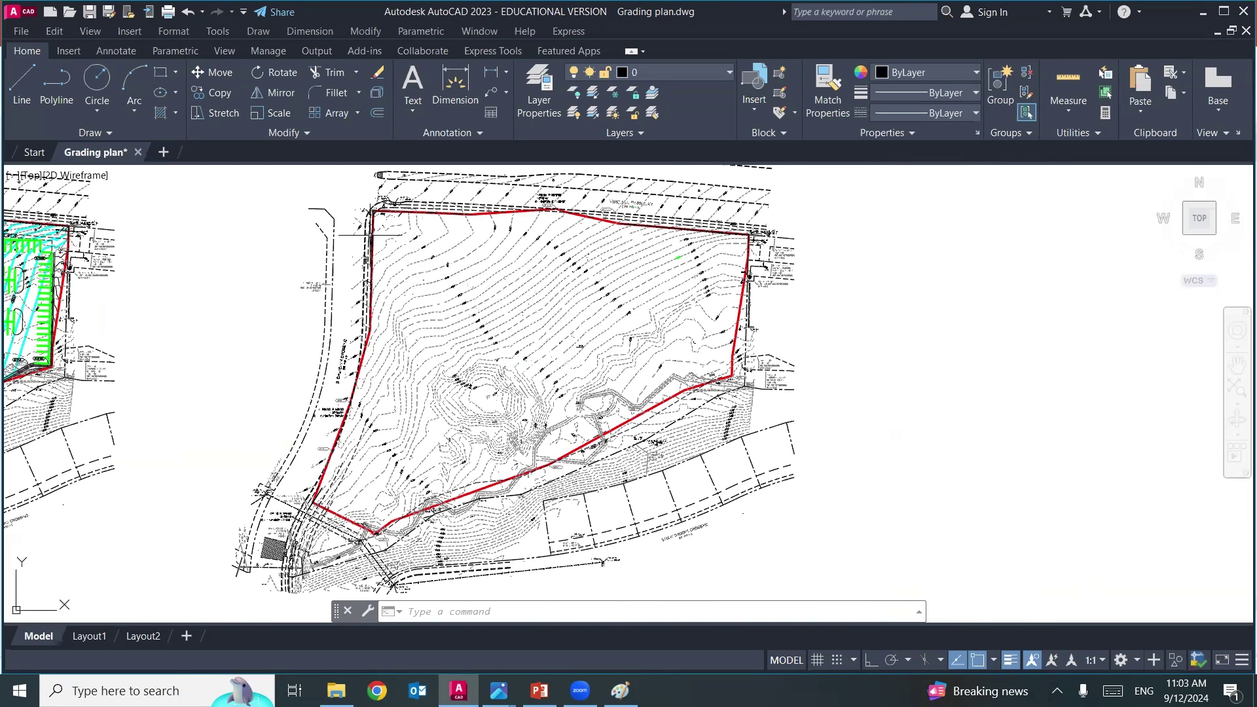
pyautogui.scroll(2, 371, 235)
pyautogui.scroll(2, 390, 216)
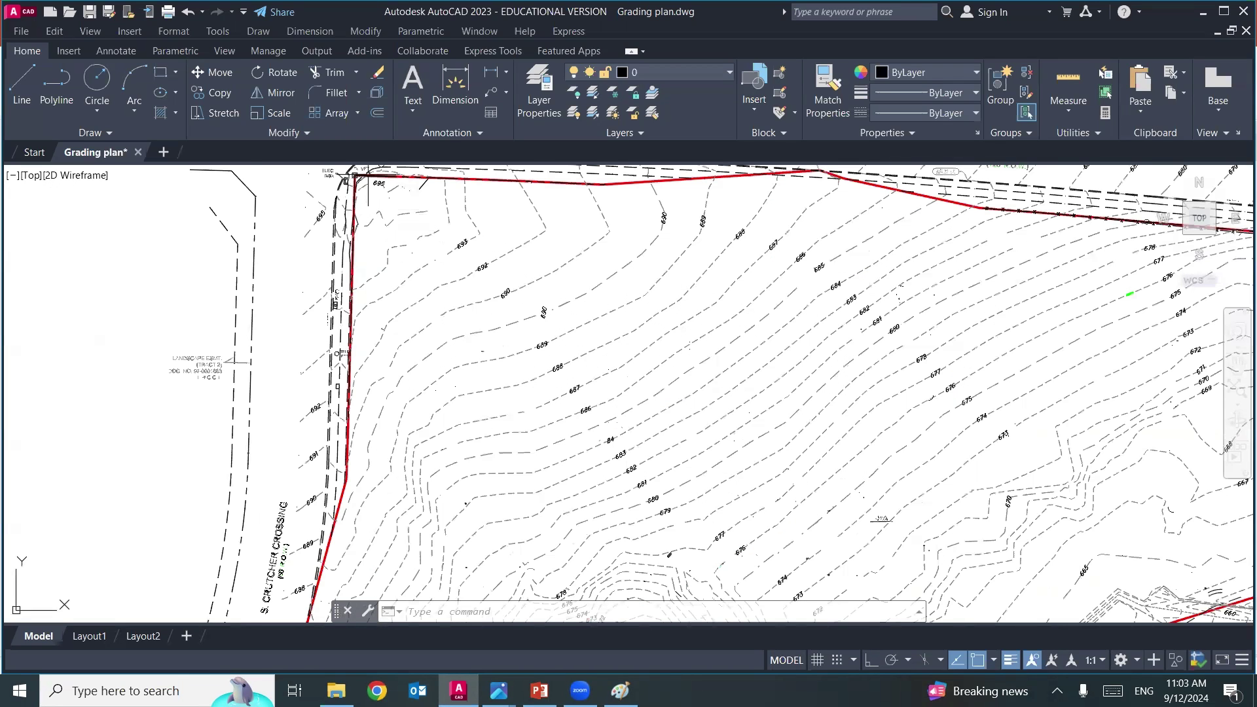
pyautogui.scroll(3, 370, 178)
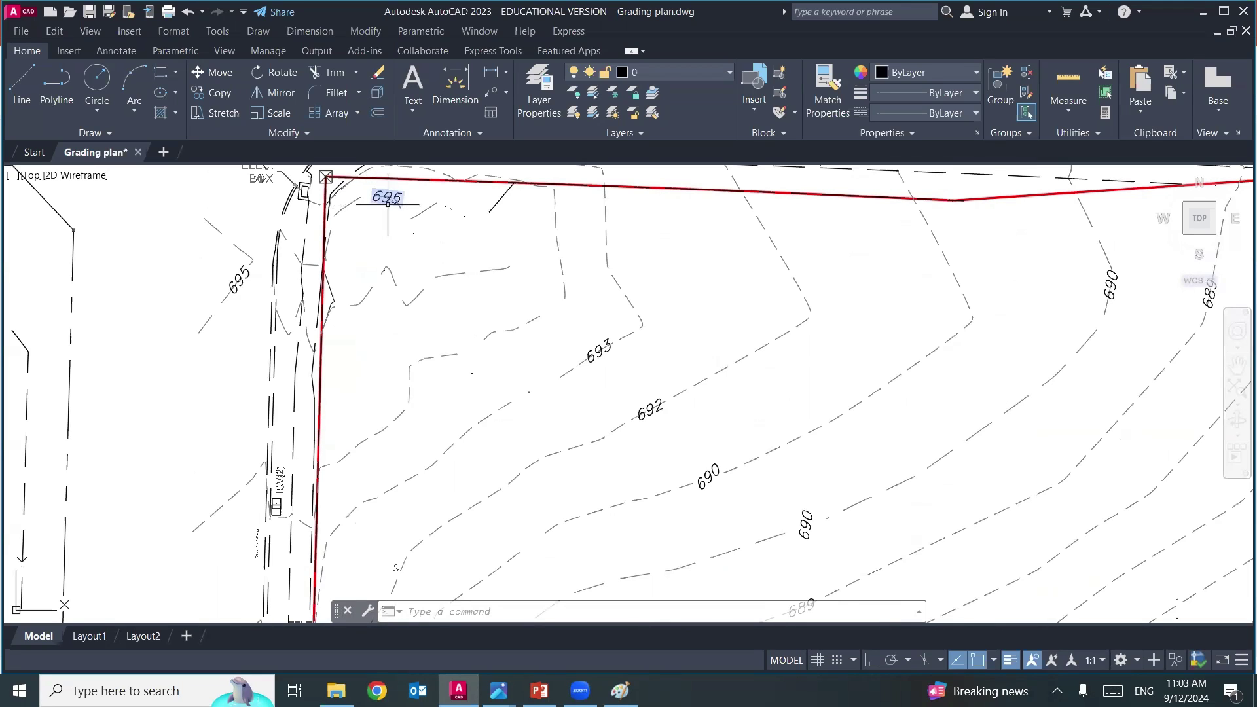
pyautogui.scroll(-2, 393, 205)
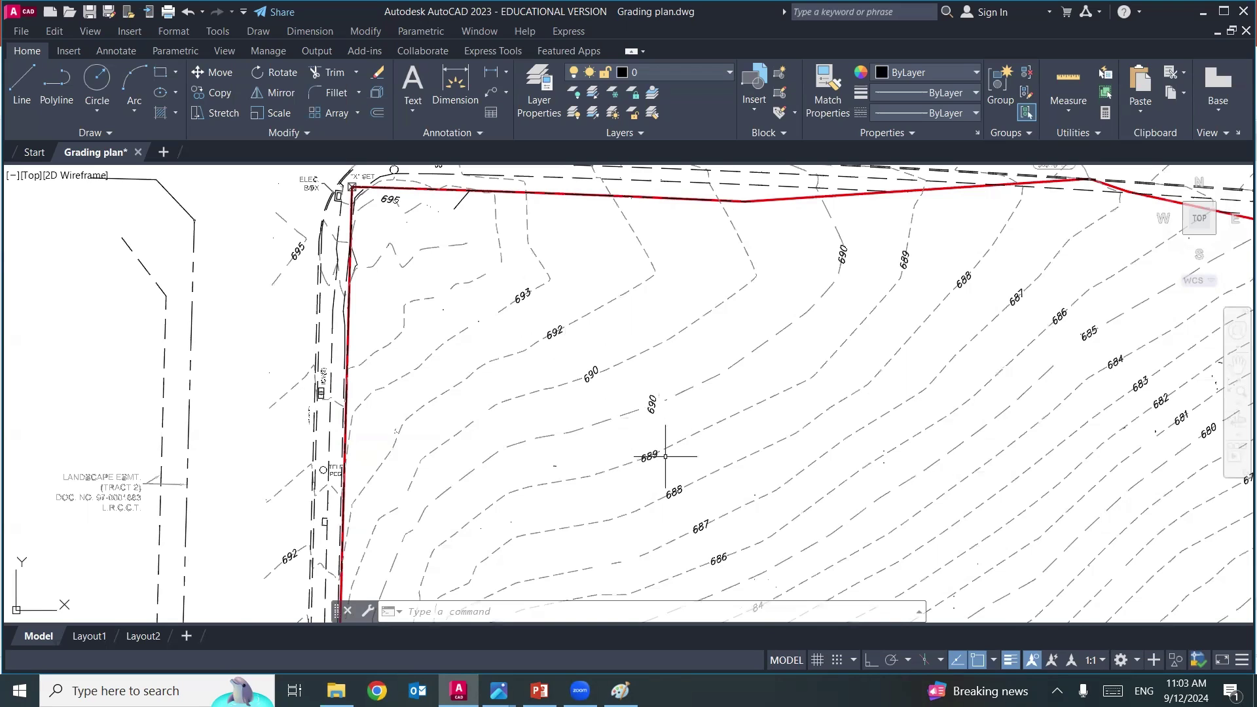
# - Follow the contours down the slope to the southeast end, then zoom out to the whole red boundary
pyautogui.moveTo(657, 452); pyautogui.dragTo(647, 353, button='middle')
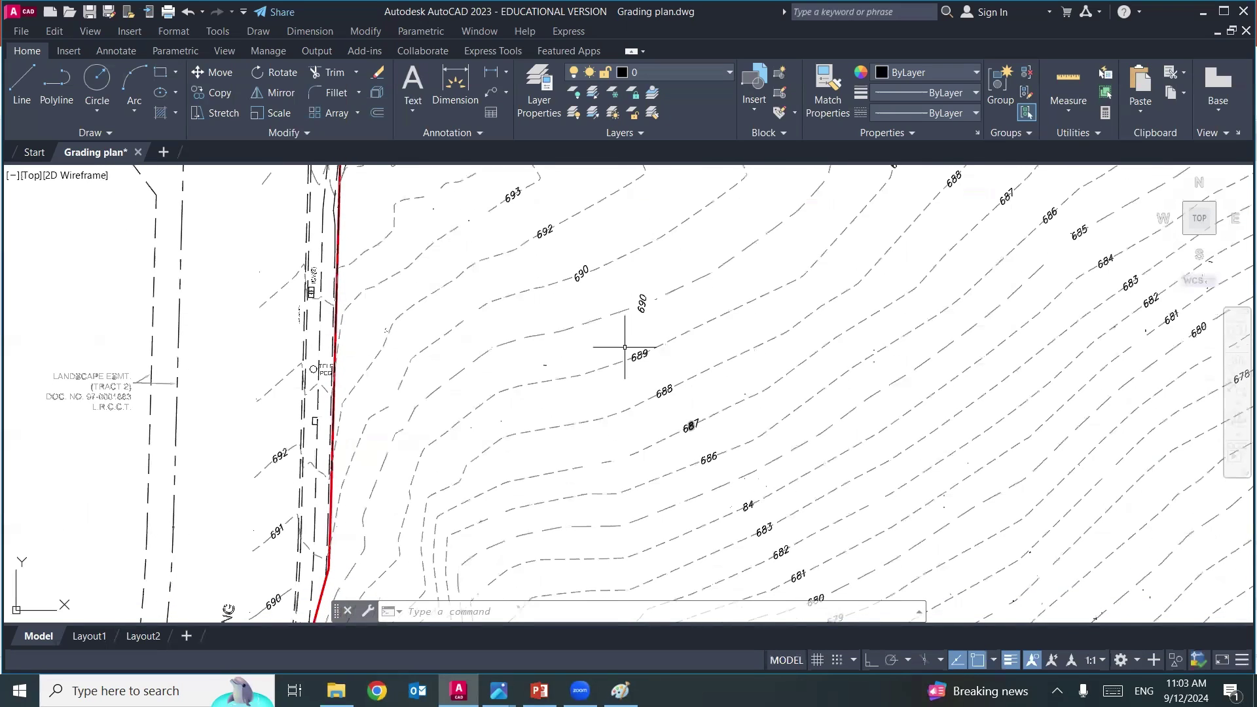
pyautogui.scroll(-2, 623, 347)
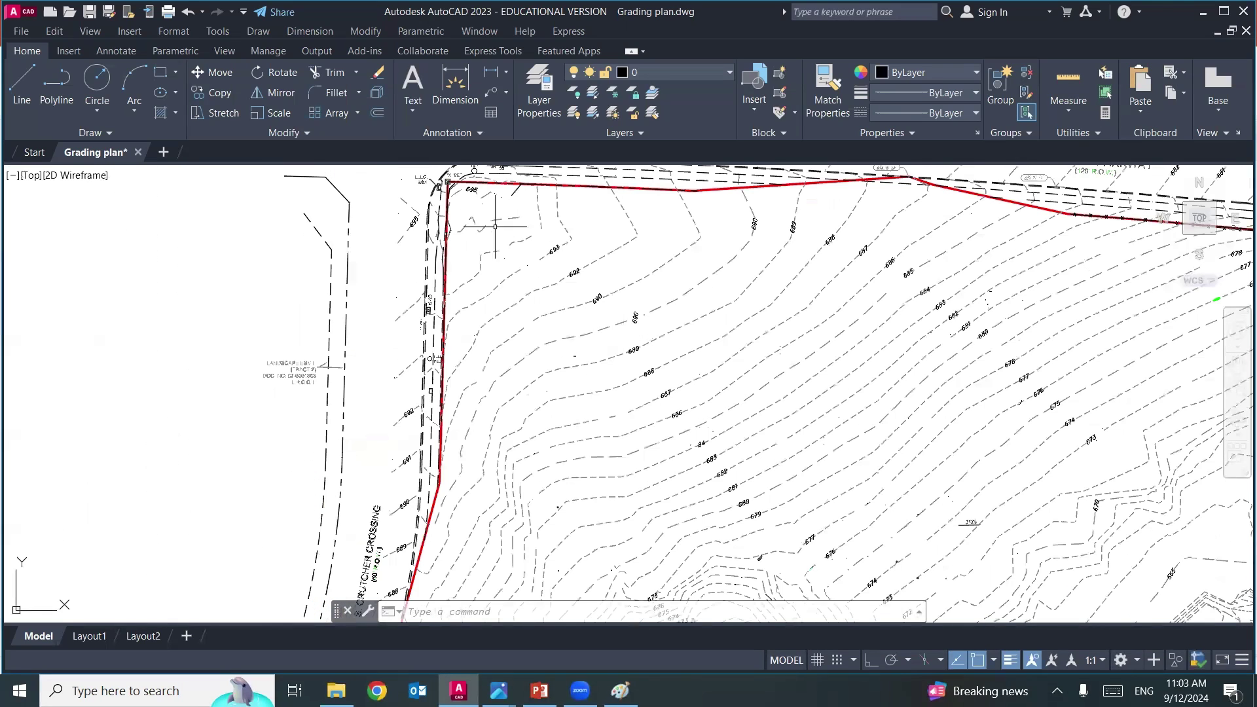
pyautogui.moveTo(752, 426)
pyautogui.mouseDown(button='middle')
pyautogui.moveTo(654, 353)
pyautogui.moveTo(591, 280)
pyautogui.moveTo(668, 365)
pyautogui.moveTo(603, 317)
pyautogui.mouseUp(button='middle')
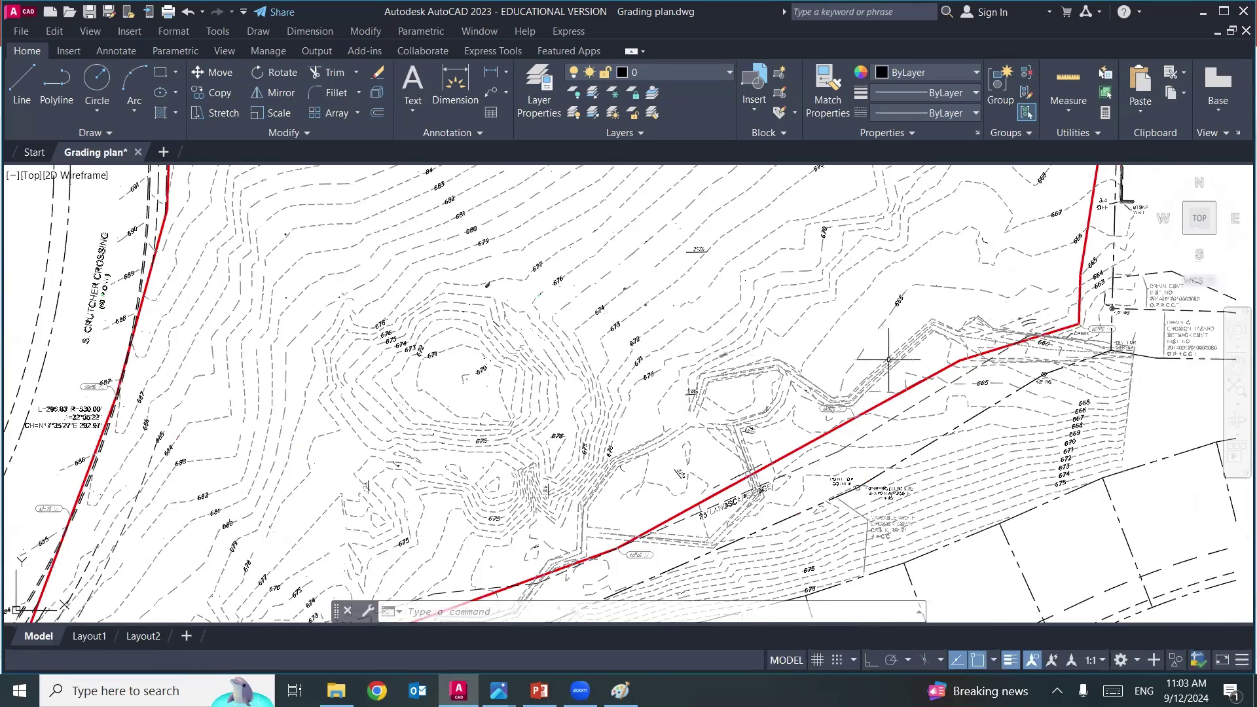
pyautogui.moveTo(873, 350); pyautogui.dragTo(687, 357, button='middle')
pyautogui.scroll(2, 721, 307)
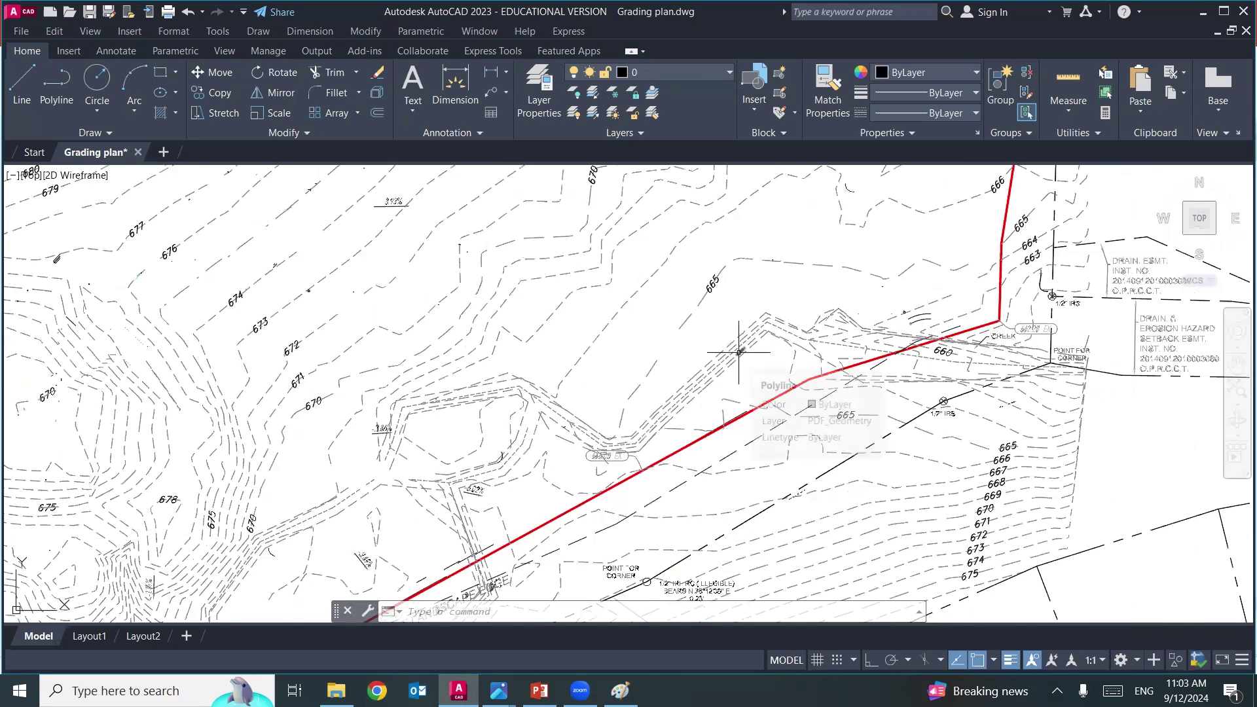
pyautogui.scroll(-3, 736, 355)
pyautogui.moveTo(652, 324)
pyautogui.mouseDown(button='middle')
pyautogui.moveTo(718, 359)
pyautogui.moveTo(758, 412)
pyautogui.mouseUp(button='middle')
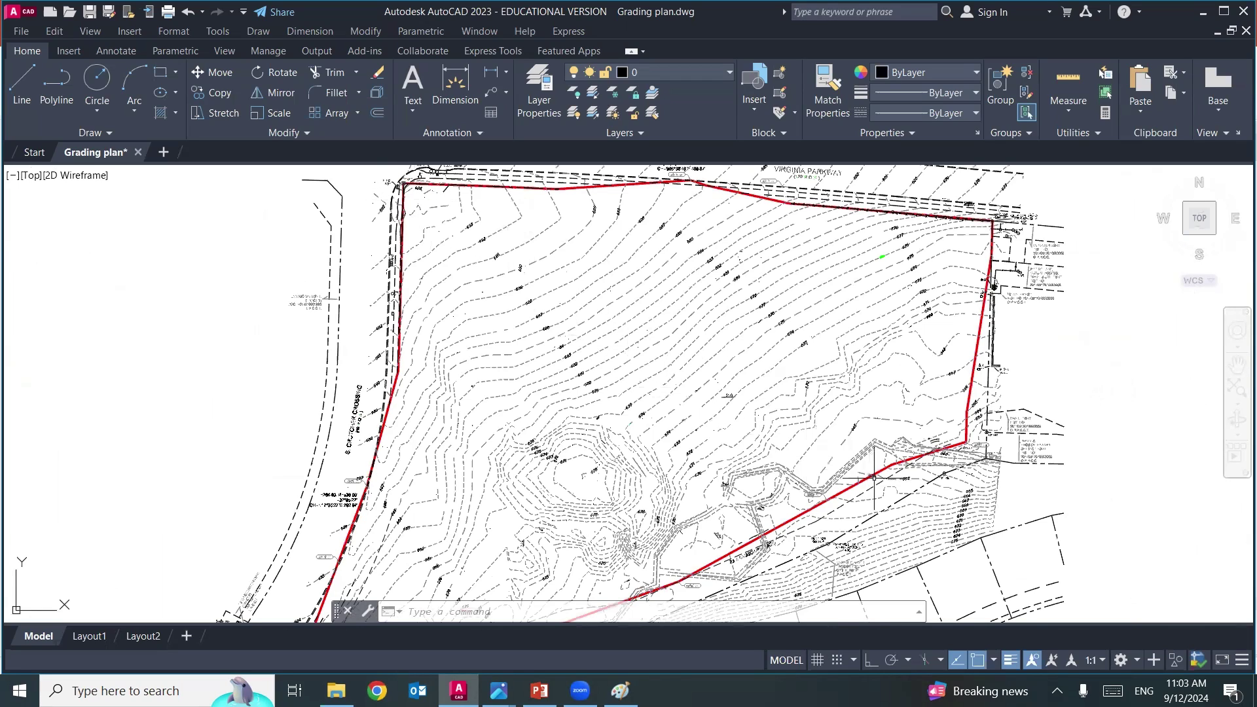
pyautogui.scroll(-2, 879, 450)
# - Pan left to the aerial image and zoom in on the parcel's yellow outline
pyautogui.scroll(-3, 880, 451)
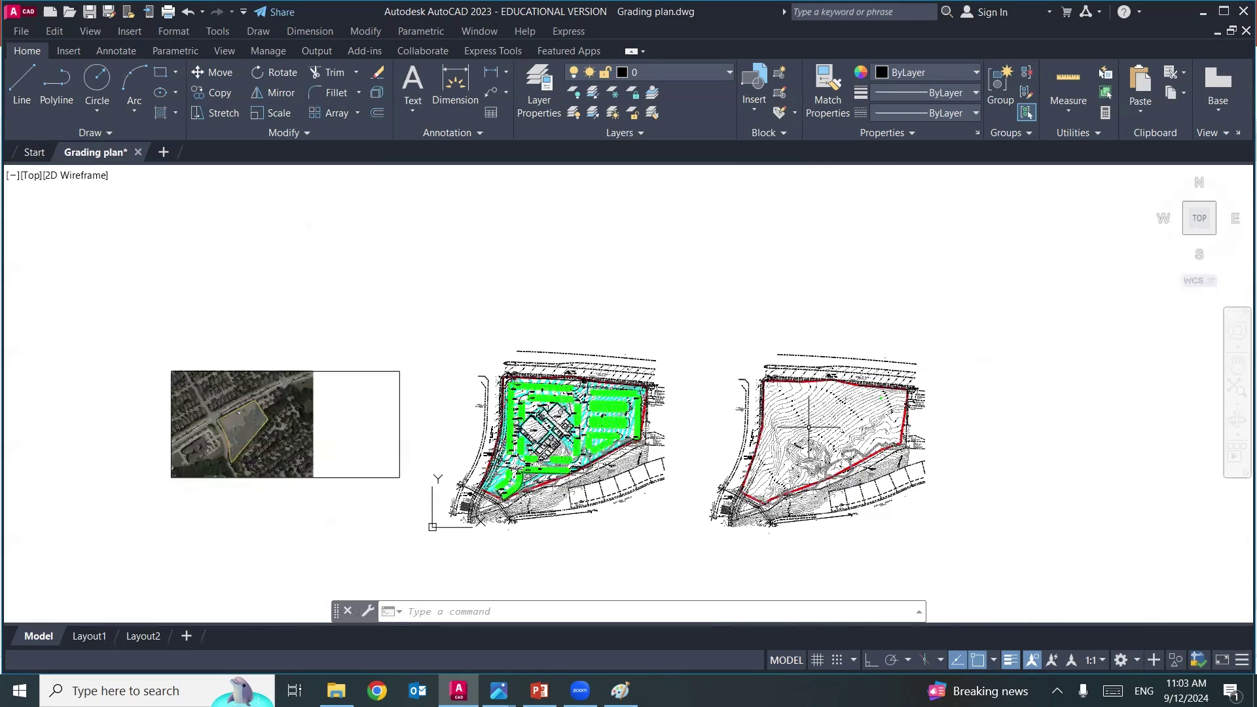
pyautogui.moveTo(223, 400); pyautogui.dragTo(406, 399, button='middle')
pyautogui.scroll(3, 408, 402)
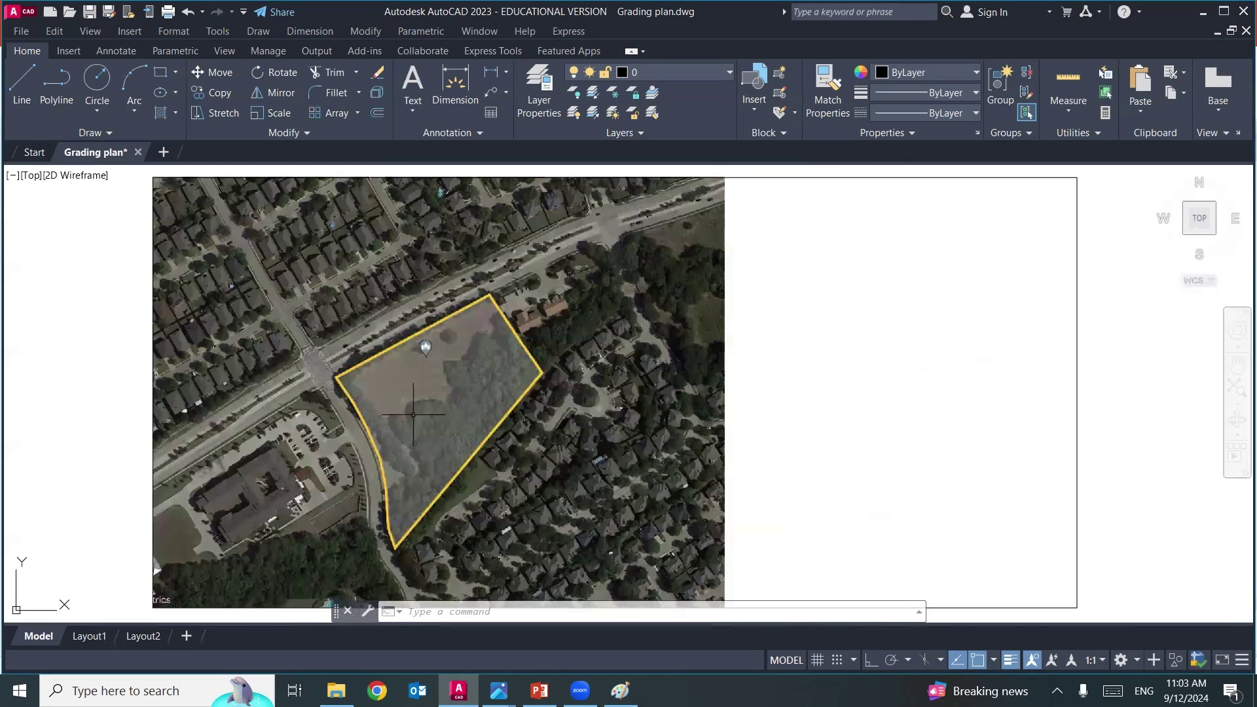
pyautogui.scroll(2, 407, 402)
pyautogui.scroll(2, 419, 418)
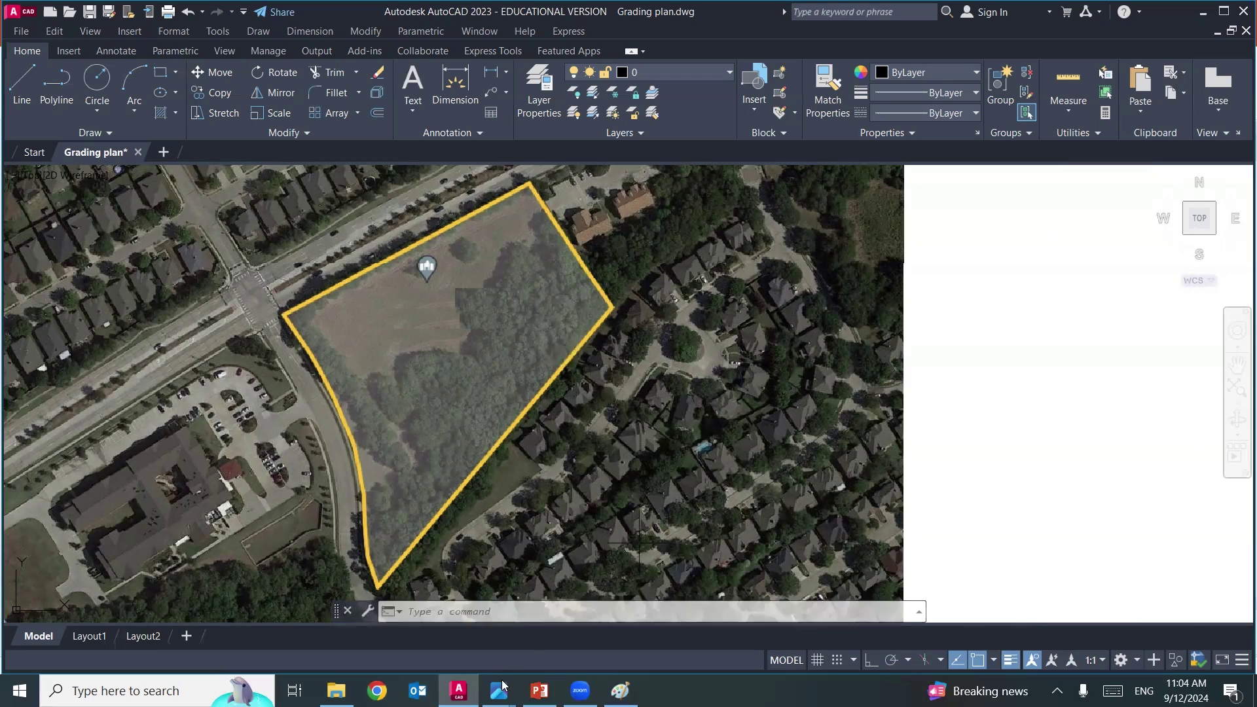
# - In Paint, mark points labelled 695 and 665 and draw a ground line sloping between them
pyautogui.click(620, 690)
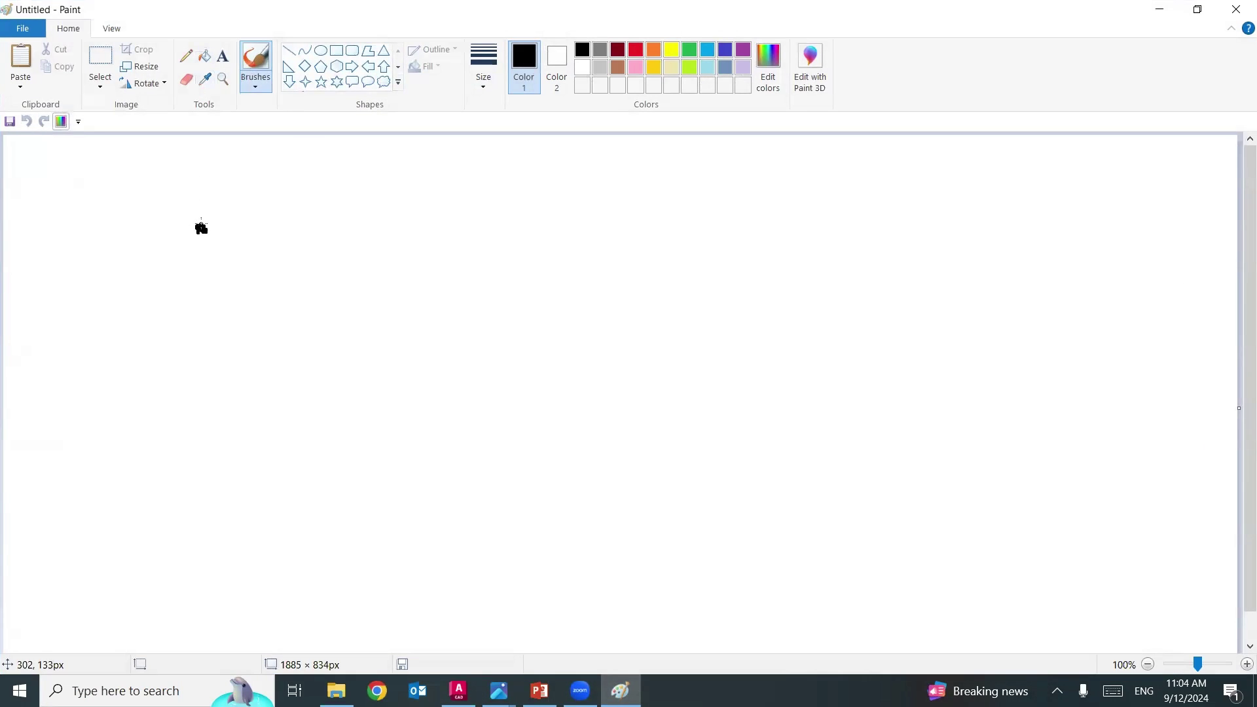
pyautogui.moveTo(175, 197)
pyautogui.mouseDown()
pyautogui.moveTo(188, 172)
pyautogui.moveTo(196, 208)
pyautogui.moveTo(225, 207)
pyautogui.mouseUp()
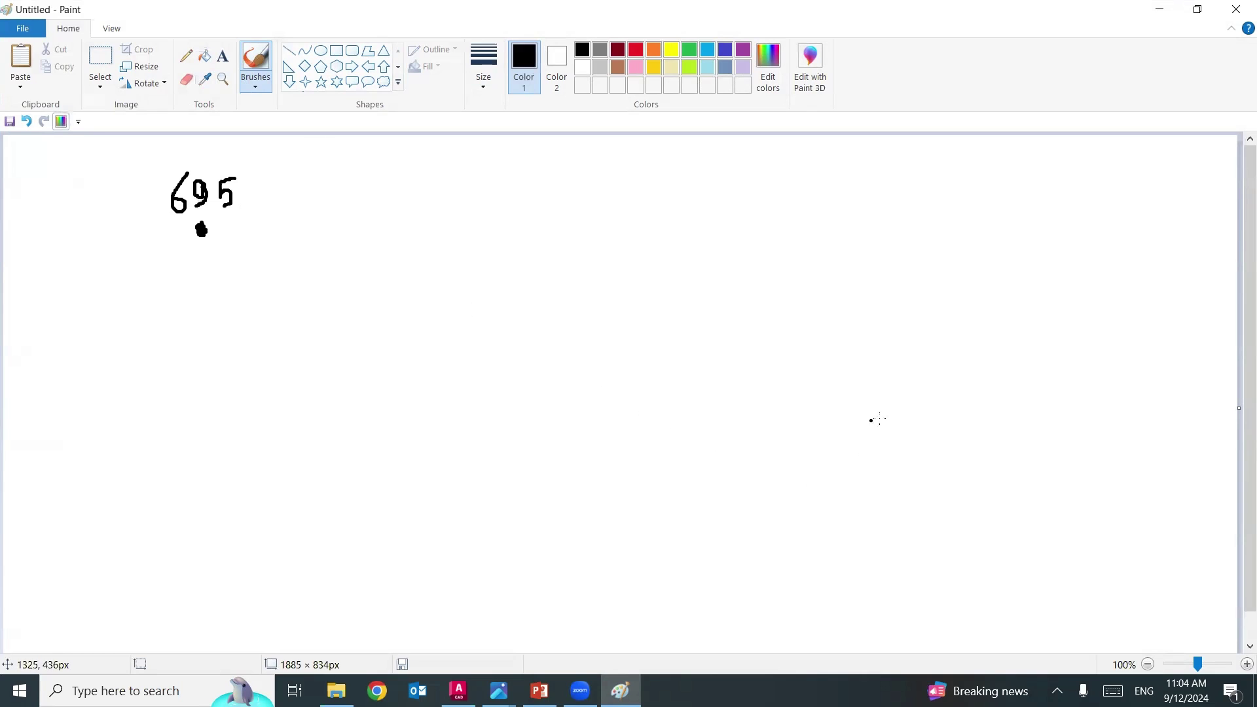
pyautogui.click(928, 443)
pyautogui.moveTo(966, 425)
pyautogui.mouseDown()
pyautogui.moveTo(976, 395)
pyautogui.moveTo(1000, 396)
pyautogui.moveTo(999, 438)
pyautogui.mouseUp()
pyautogui.click(871, 457)
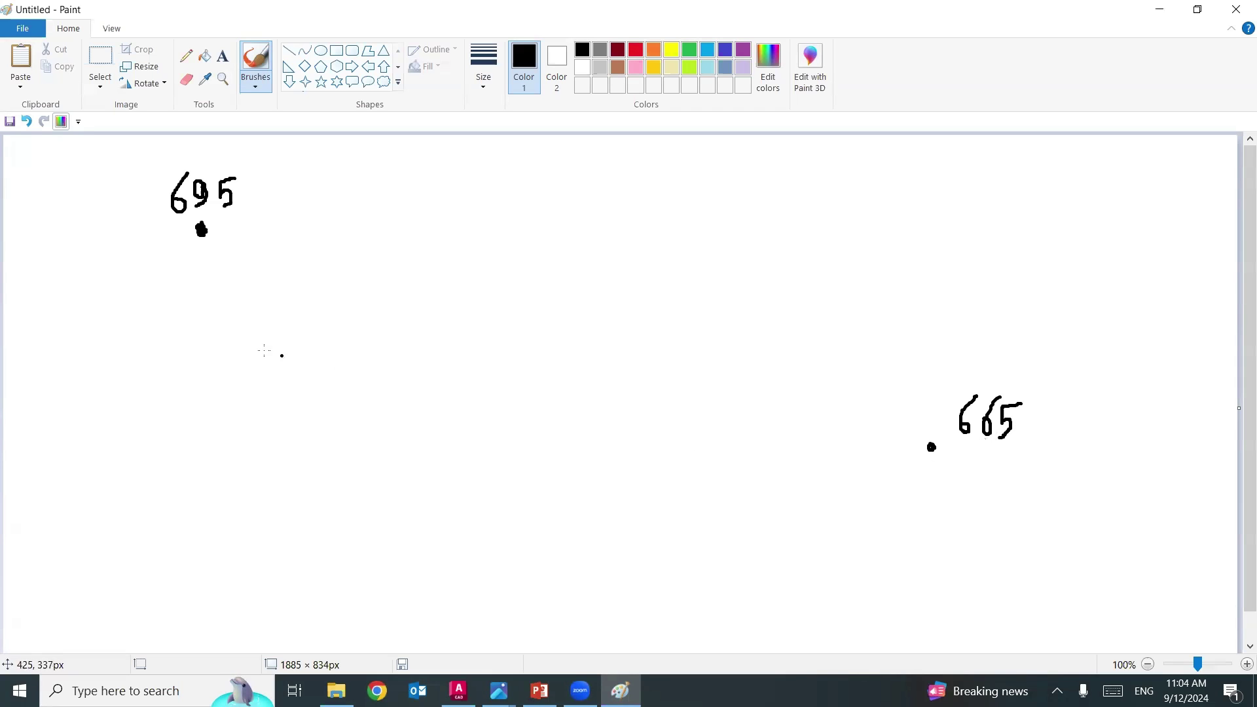
pyautogui.moveTo(202, 229)
pyautogui.mouseDown()
pyautogui.moveTo(347, 282)
pyautogui.moveTo(718, 367)
pyautogui.moveTo(932, 448)
pyautogui.mouseUp()
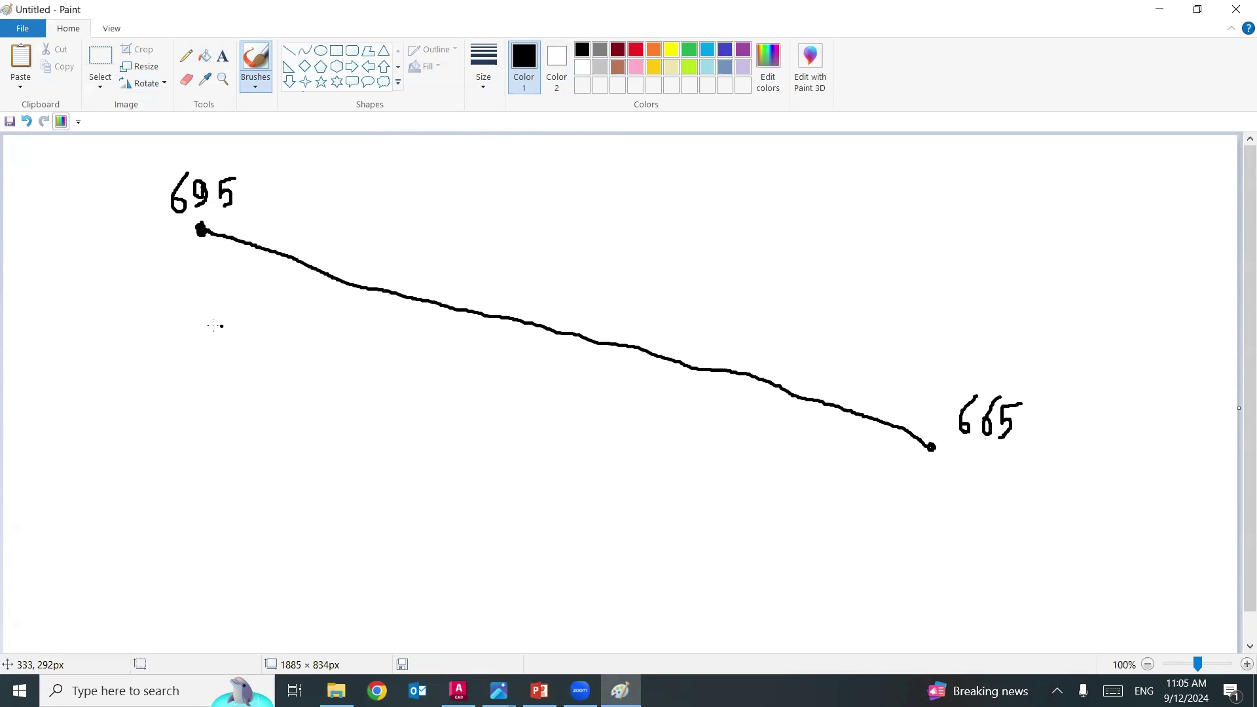
# - Draw a red horizontal level line across the profile and label it 680
pyautogui.click(636, 50)
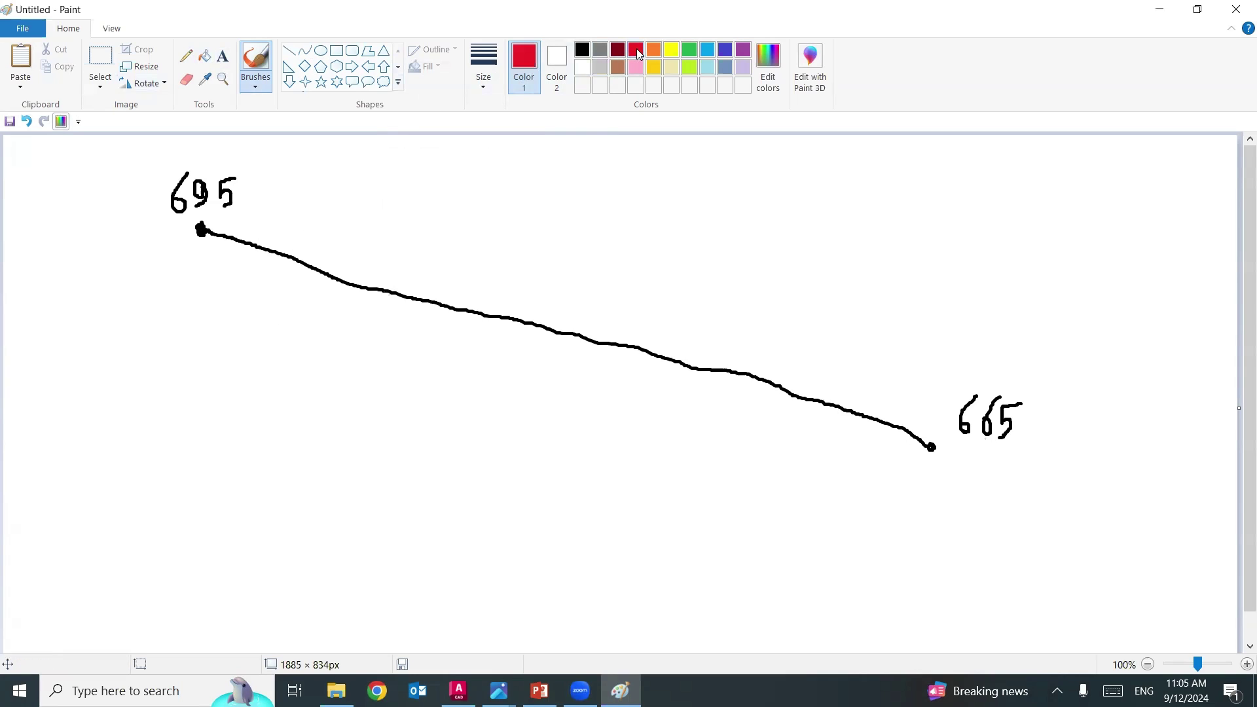
pyautogui.moveTo(205, 326); pyautogui.dragTo(949, 326)
pyautogui.moveTo(898, 295)
pyautogui.mouseDown()
pyautogui.moveTo(912, 272)
pyautogui.moveTo(933, 274)
pyautogui.moveTo(947, 300)
pyautogui.moveTo(950, 283)
pyautogui.mouseUp()
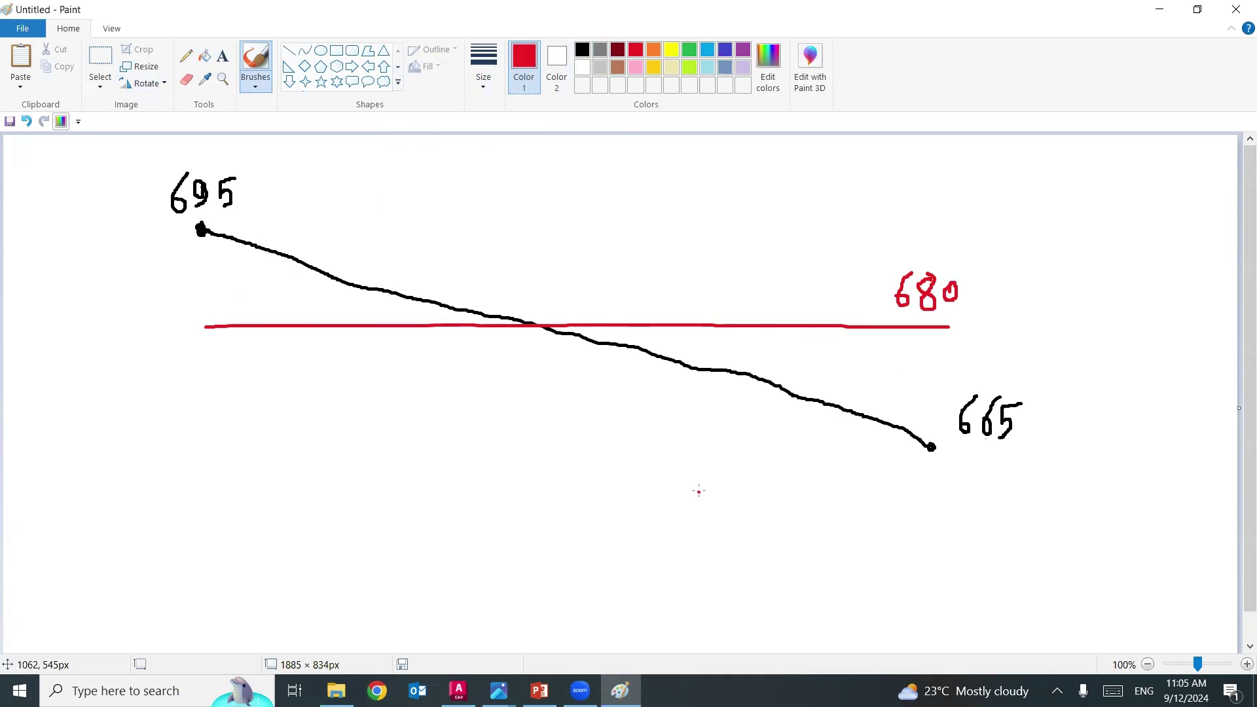
# - Hatch green where the ground rises above the 680 line, up to the 695 end
pyautogui.click(689, 50)
pyautogui.moveTo(457, 323)
pyautogui.mouseDown()
pyautogui.moveTo(479, 314)
pyautogui.moveTo(462, 307)
pyautogui.mouseUp()
pyautogui.moveTo(393, 326)
pyautogui.mouseDown()
pyautogui.moveTo(434, 310)
pyautogui.moveTo(328, 329)
pyautogui.mouseUp()
pyautogui.moveTo(355, 293)
pyautogui.mouseDown()
pyautogui.moveTo(306, 323)
pyautogui.moveTo(263, 320)
pyautogui.mouseUp()
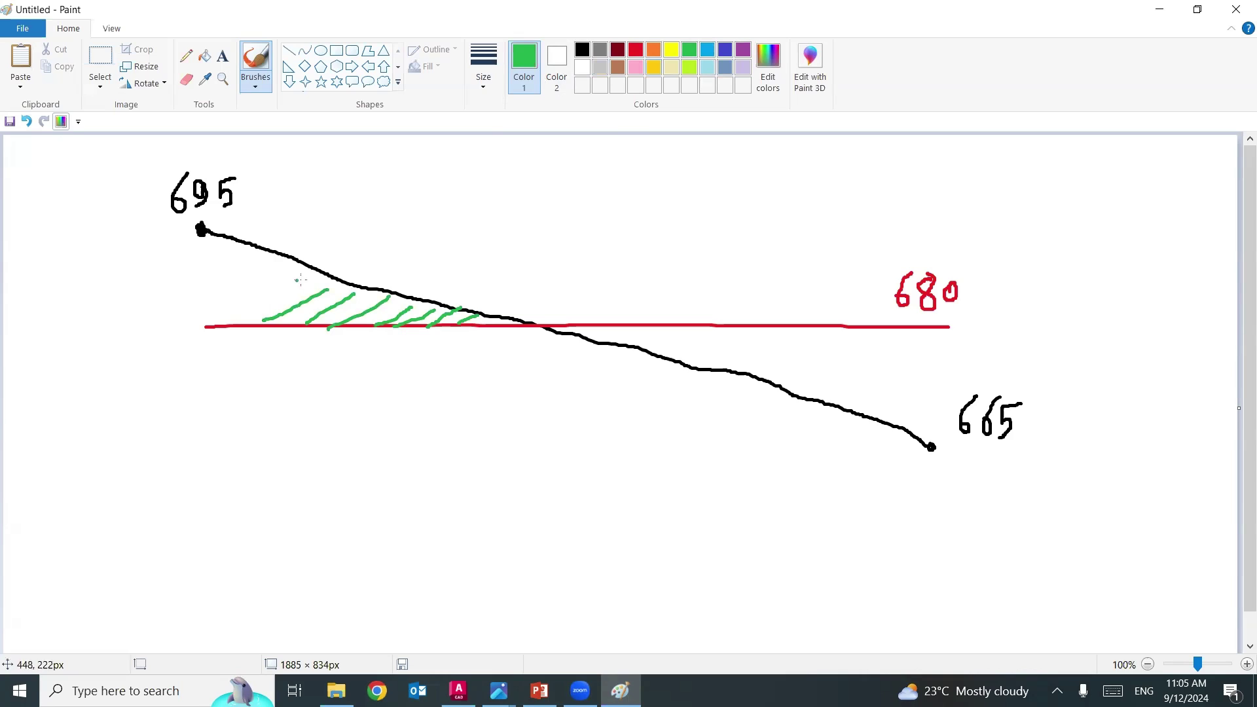
pyautogui.moveTo(305, 275); pyautogui.dragTo(239, 317)
pyautogui.moveTo(265, 269); pyautogui.dragTo(216, 310)
pyautogui.moveTo(247, 252)
pyautogui.mouseDown()
pyautogui.moveTo(203, 297)
pyautogui.moveTo(188, 259)
pyautogui.mouseUp()
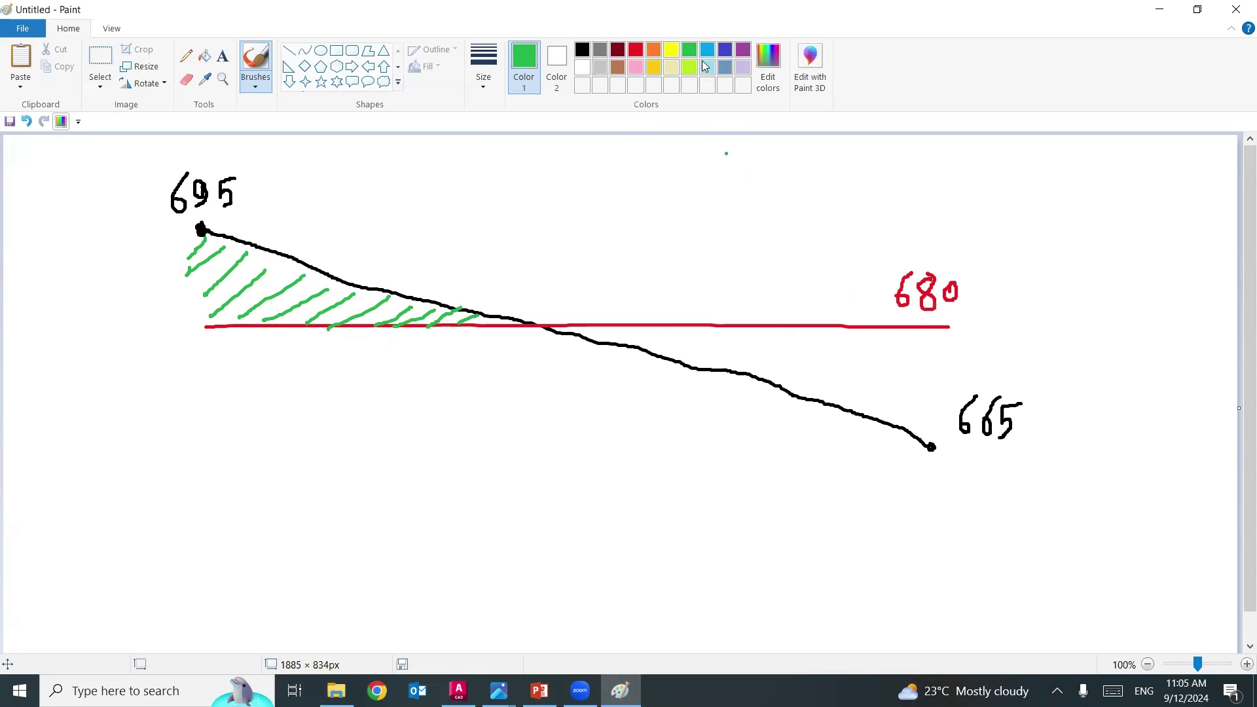
# - Hatch blue below the 680 line near 665, add an arrow from green to blue, and mark both areas with X
pyautogui.moveTo(952, 404); pyautogui.dragTo(914, 410)
pyautogui.moveTo(933, 367); pyautogui.dragTo(854, 396)
pyautogui.moveTo(889, 348); pyautogui.dragTo(813, 385)
pyautogui.moveTo(830, 334)
pyautogui.mouseDown()
pyautogui.moveTo(760, 371)
pyautogui.moveTo(574, 335)
pyautogui.mouseUp()
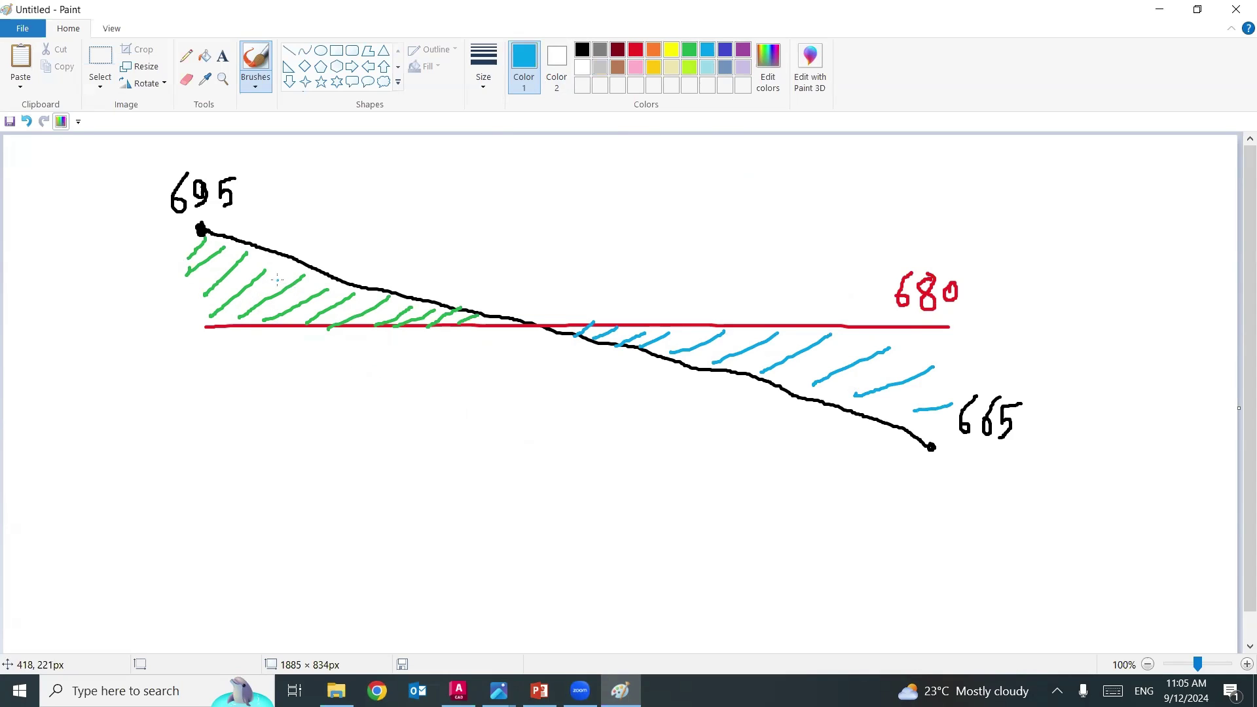
pyautogui.moveTo(276, 280)
pyautogui.mouseDown()
pyautogui.moveTo(537, 210)
pyautogui.moveTo(700, 236)
pyautogui.moveTo(753, 353)
pyautogui.moveTo(760, 334)
pyautogui.moveTo(736, 334)
pyautogui.mouseUp()
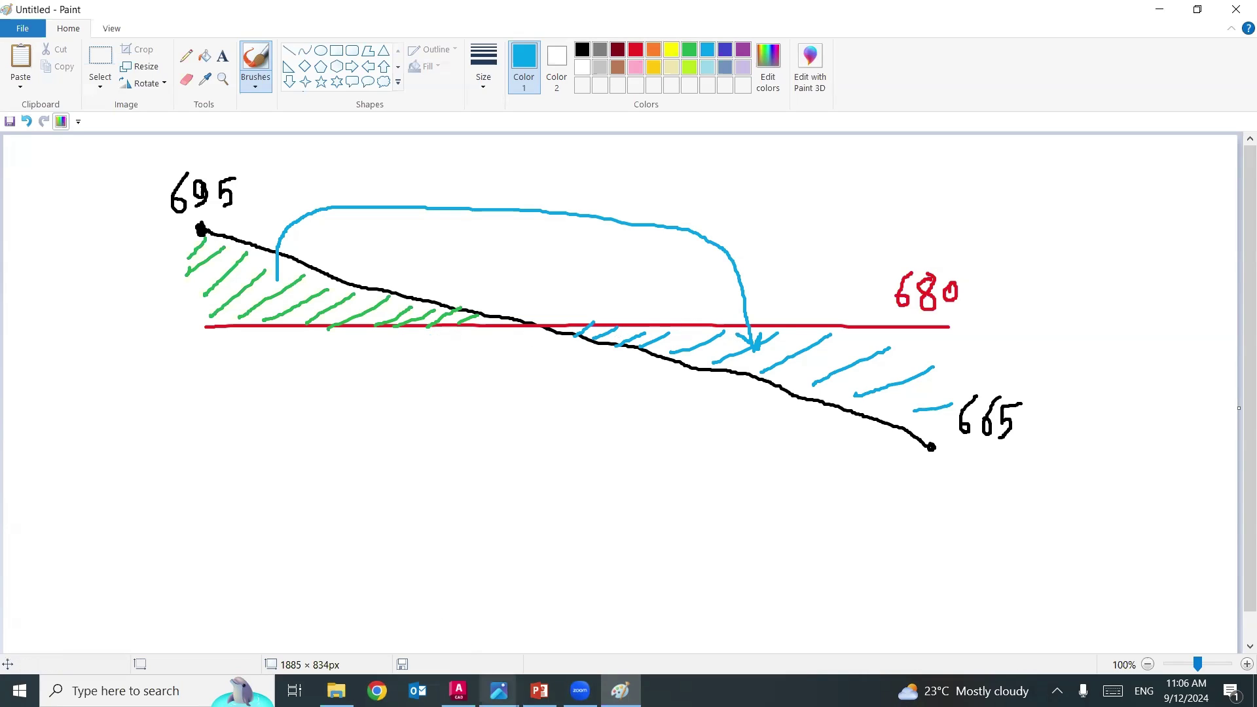
pyautogui.moveTo(226, 300)
pyautogui.mouseDown()
pyautogui.moveTo(242, 284)
pyautogui.moveTo(247, 311)
pyautogui.mouseUp()
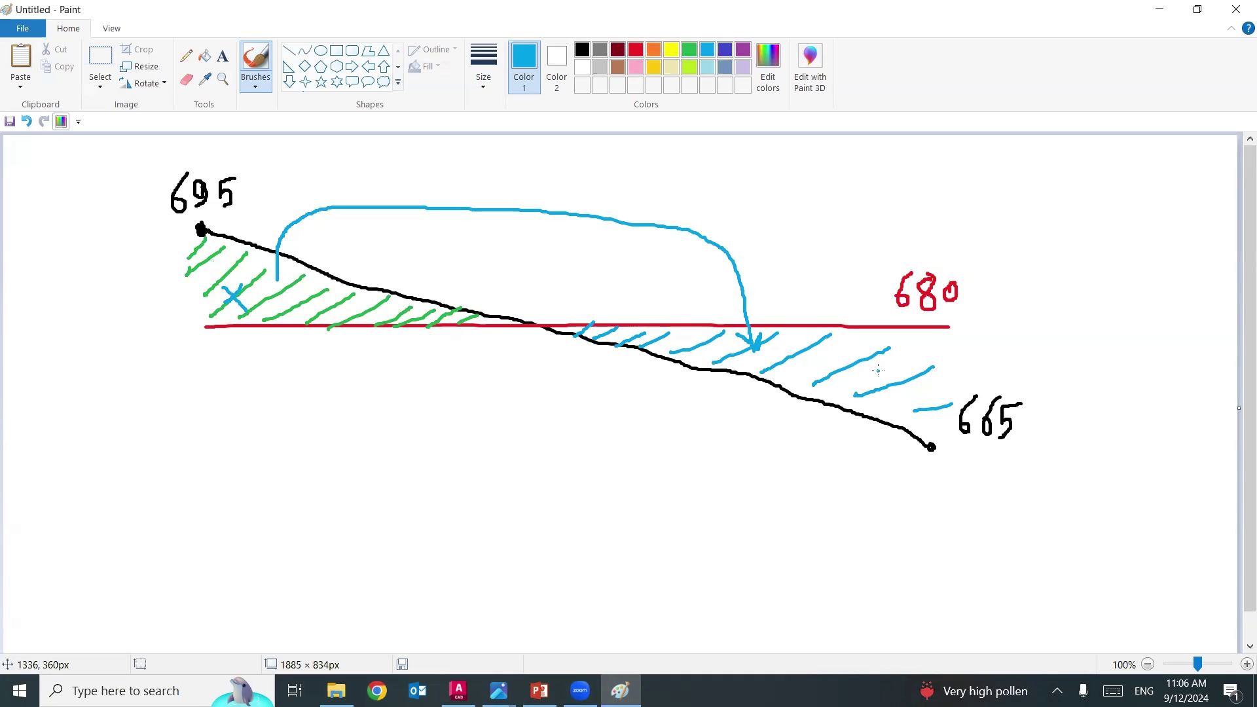
pyautogui.moveTo(877, 370)
pyautogui.mouseDown()
pyautogui.moveTo(864, 388)
pyautogui.moveTo(881, 390)
pyautogui.mouseUp()
# - Return to AutoCAD and zoom into the red boundary's northwest corner showing contours 695, 693, 692 and 690
pyautogui.click(458, 691)
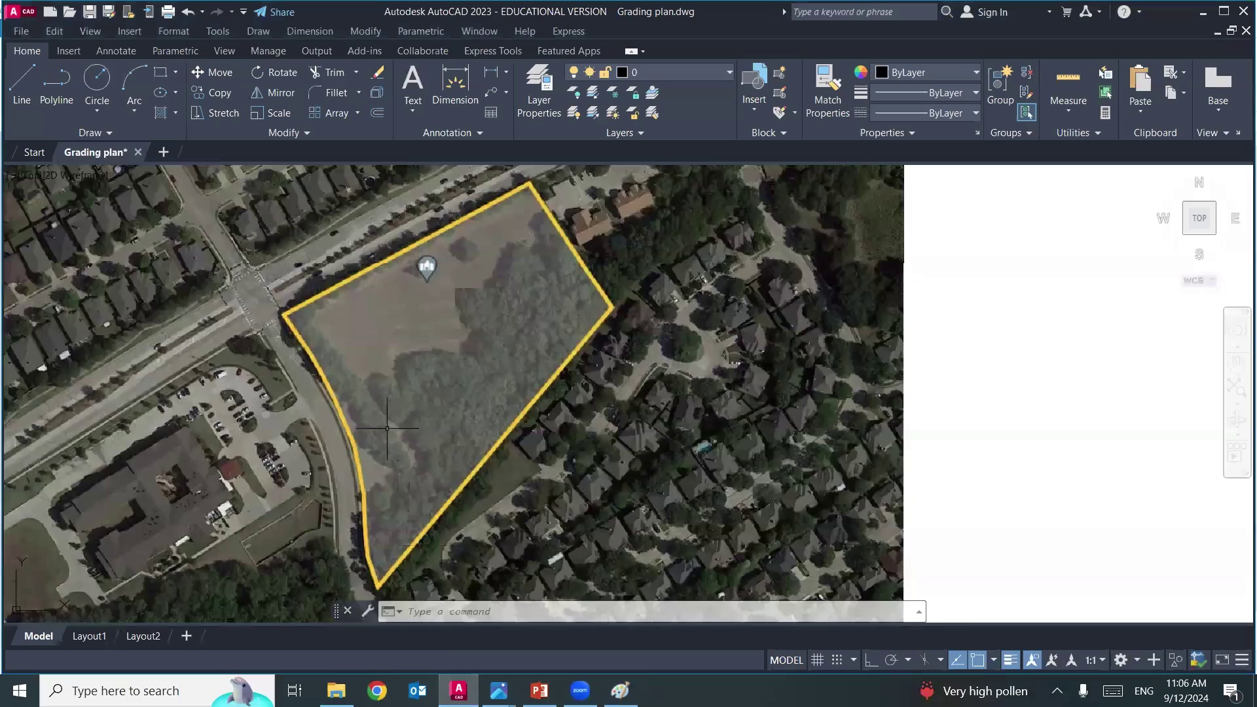
pyautogui.scroll(-3, 373, 406)
pyautogui.moveTo(883, 407)
pyautogui.mouseDown(button='middle')
pyautogui.moveTo(599, 374)
pyautogui.moveTo(464, 316)
pyautogui.mouseUp(button='middle')
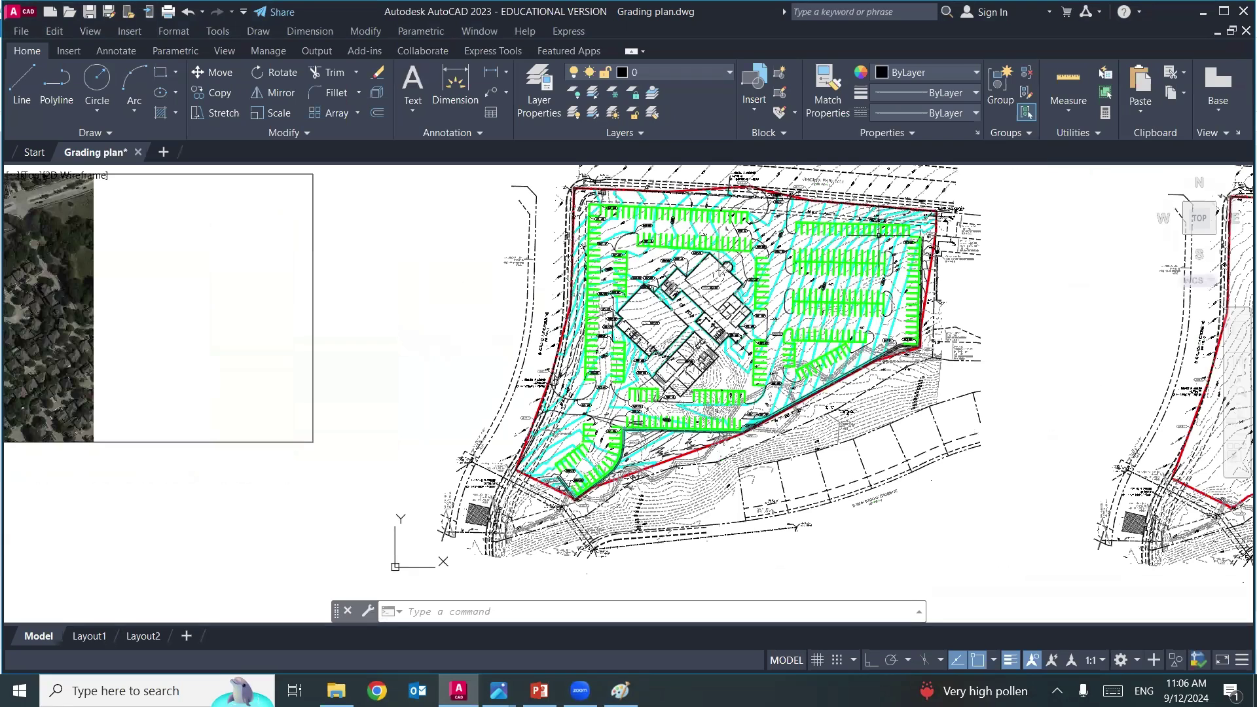
pyautogui.moveTo(905, 276); pyautogui.dragTo(796, 279, button='middle')
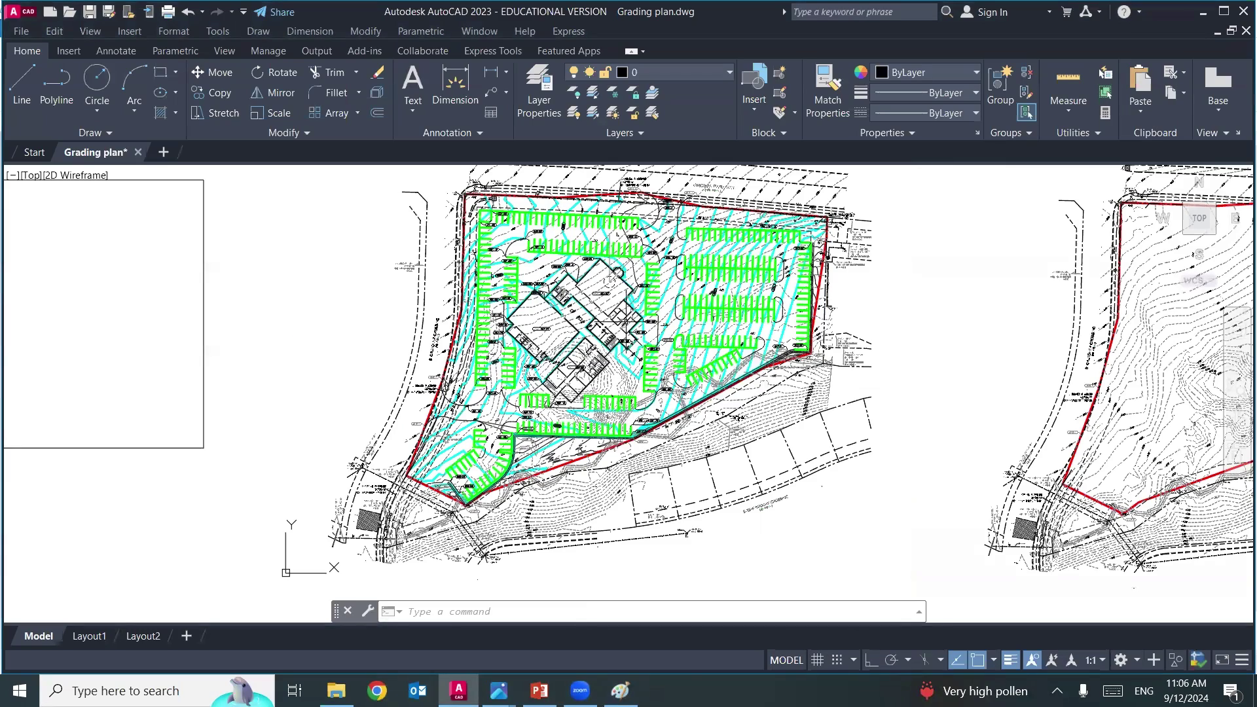
pyautogui.moveTo(867, 337)
pyautogui.mouseDown(button='middle')
pyautogui.moveTo(437, 339)
pyautogui.moveTo(404, 306)
pyautogui.moveTo(374, 318)
pyautogui.mouseUp(button='middle')
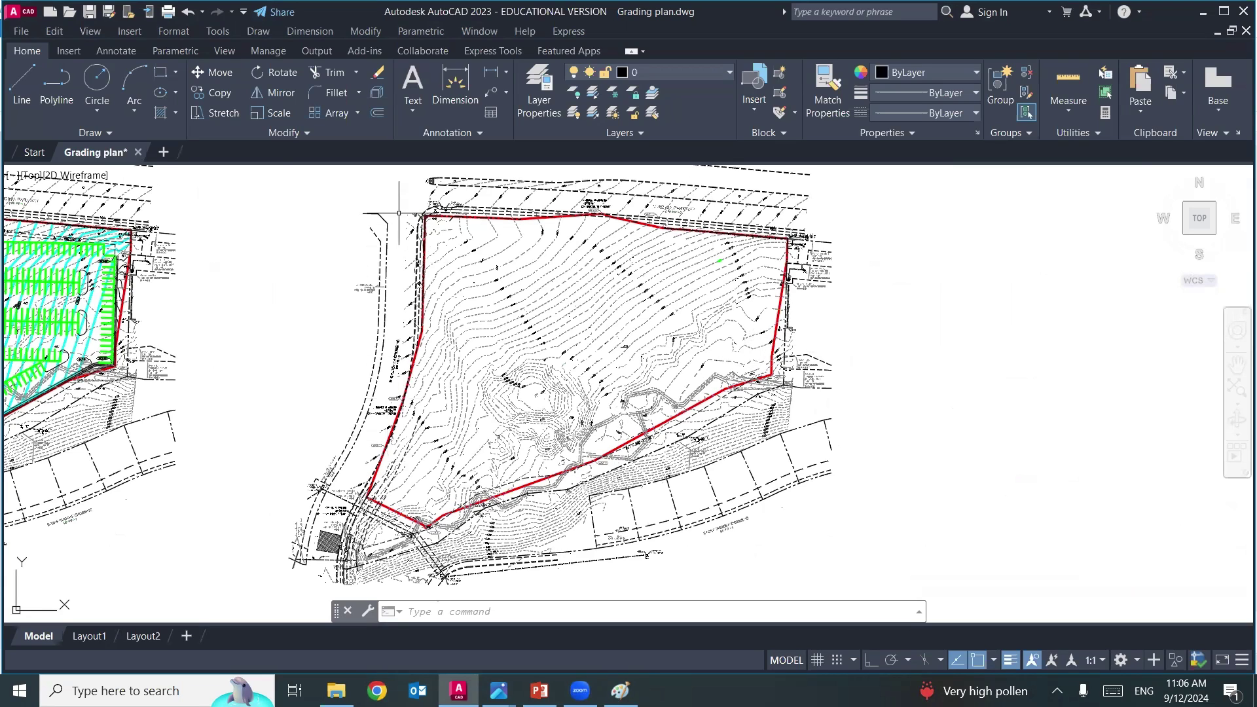
pyautogui.scroll(4, 458, 227)
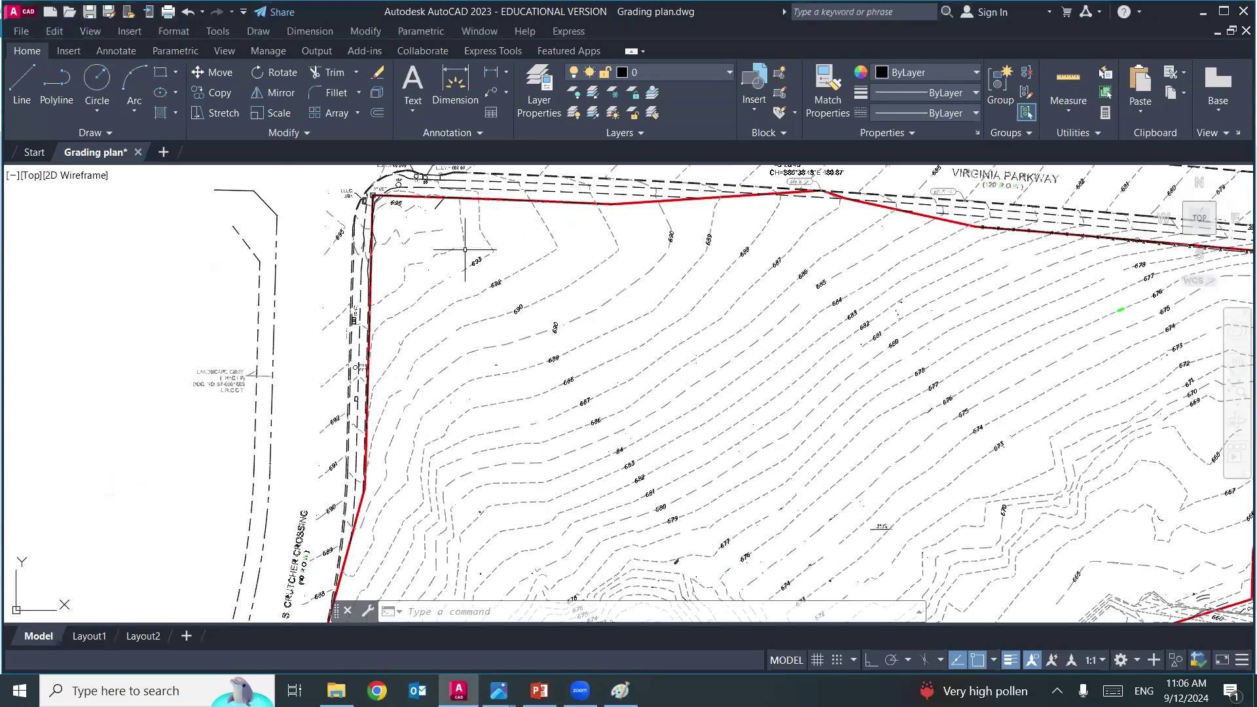
pyautogui.scroll(2, 473, 253)
pyautogui.moveTo(482, 236); pyautogui.dragTo(492, 293, button='middle')
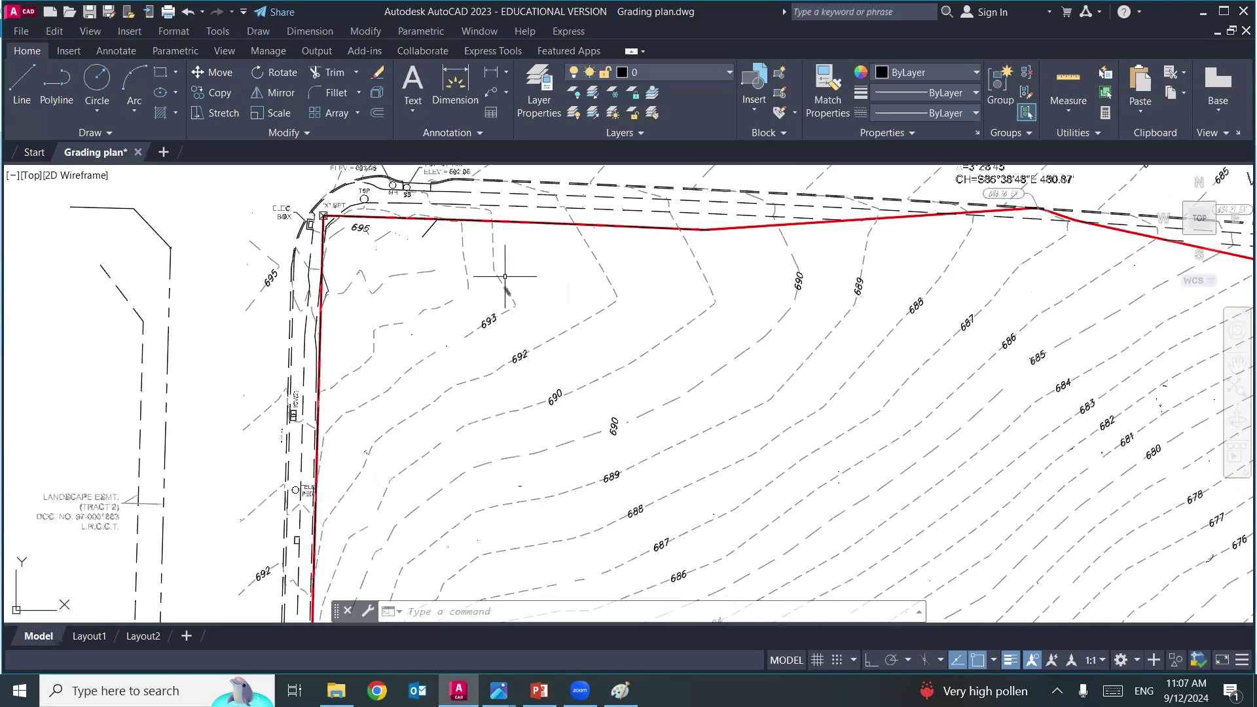
pyautogui.scroll(1, 445, 336)
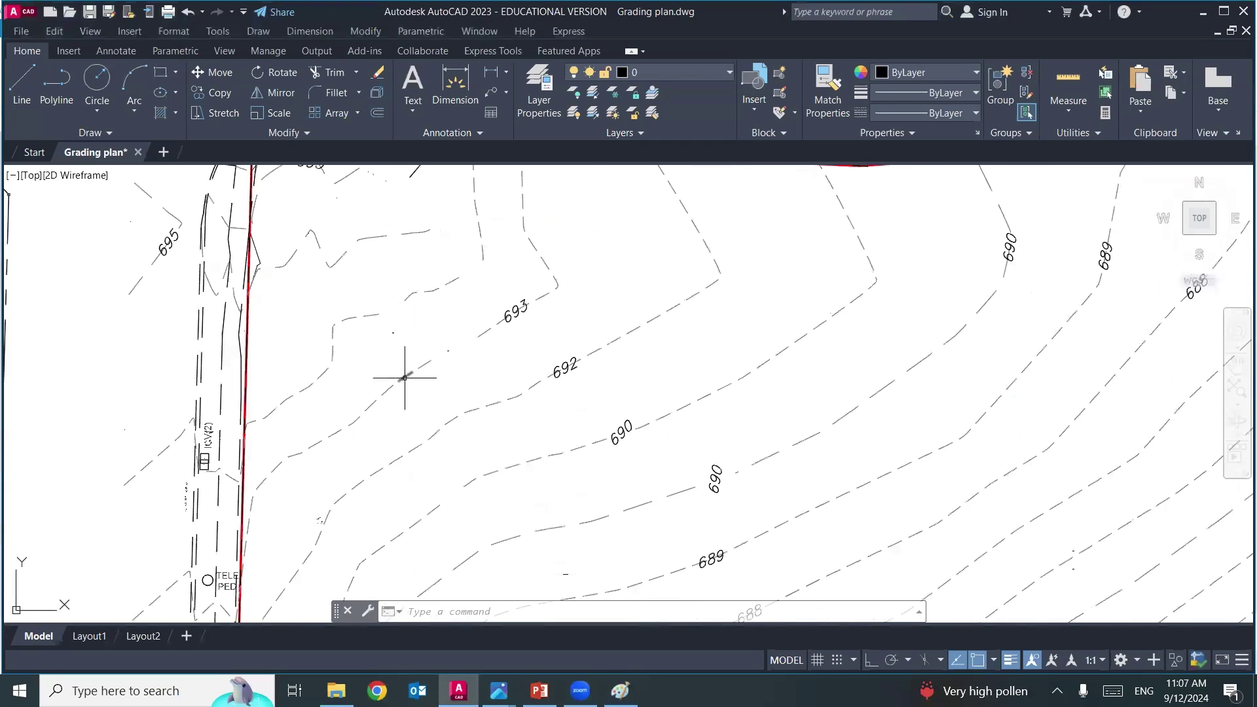
pyautogui.click(406, 374)
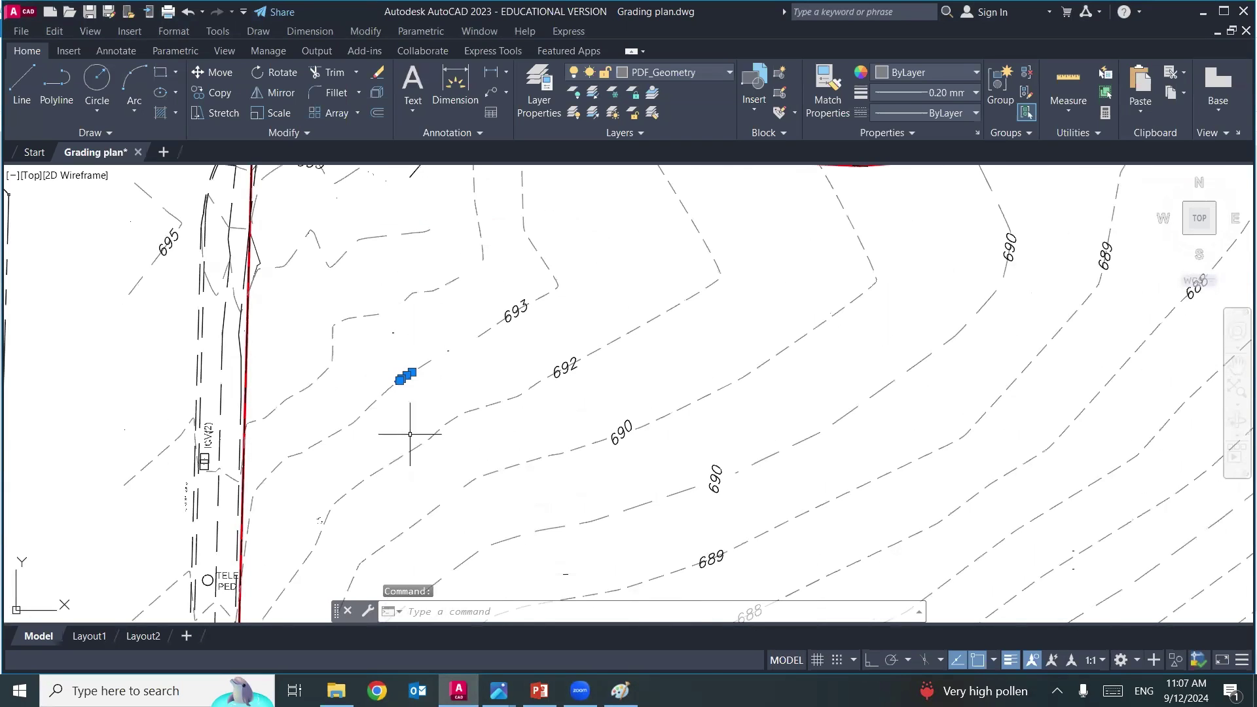
pyautogui.hotkey('ctrl', 's')
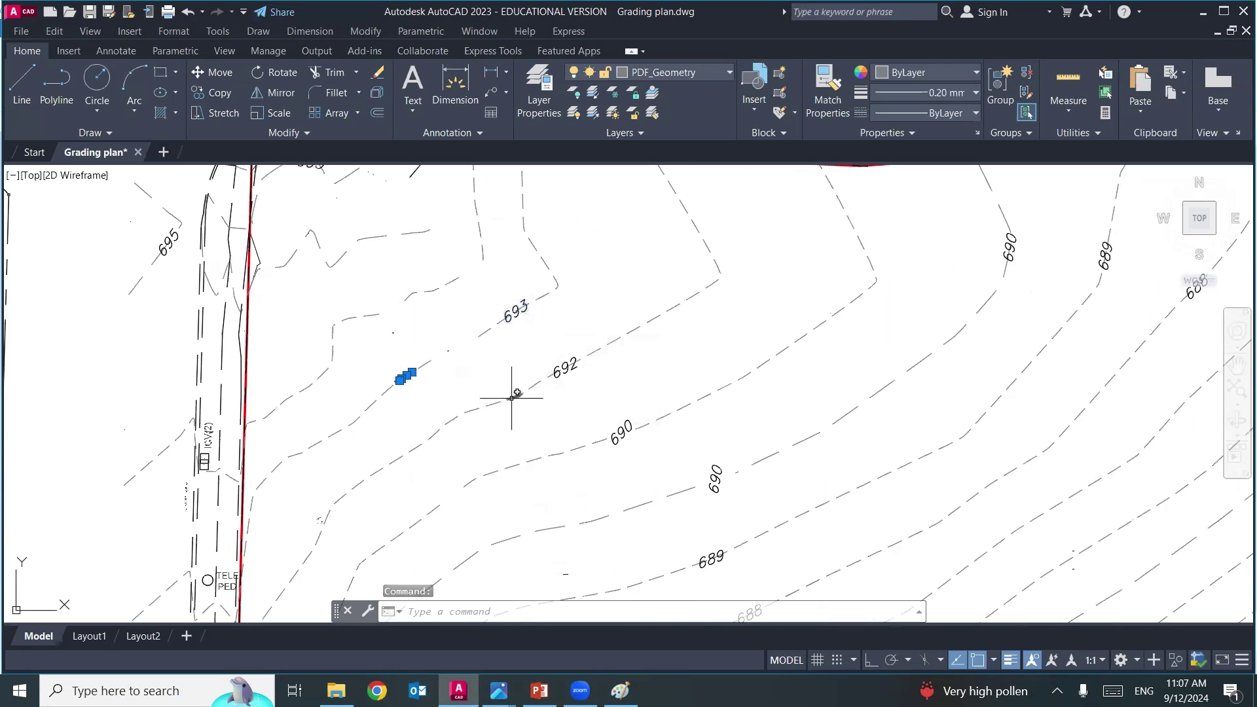
pyautogui.press('Escape')
pyautogui.moveTo(509, 399); pyautogui.dragTo(403, 305, button='middle')
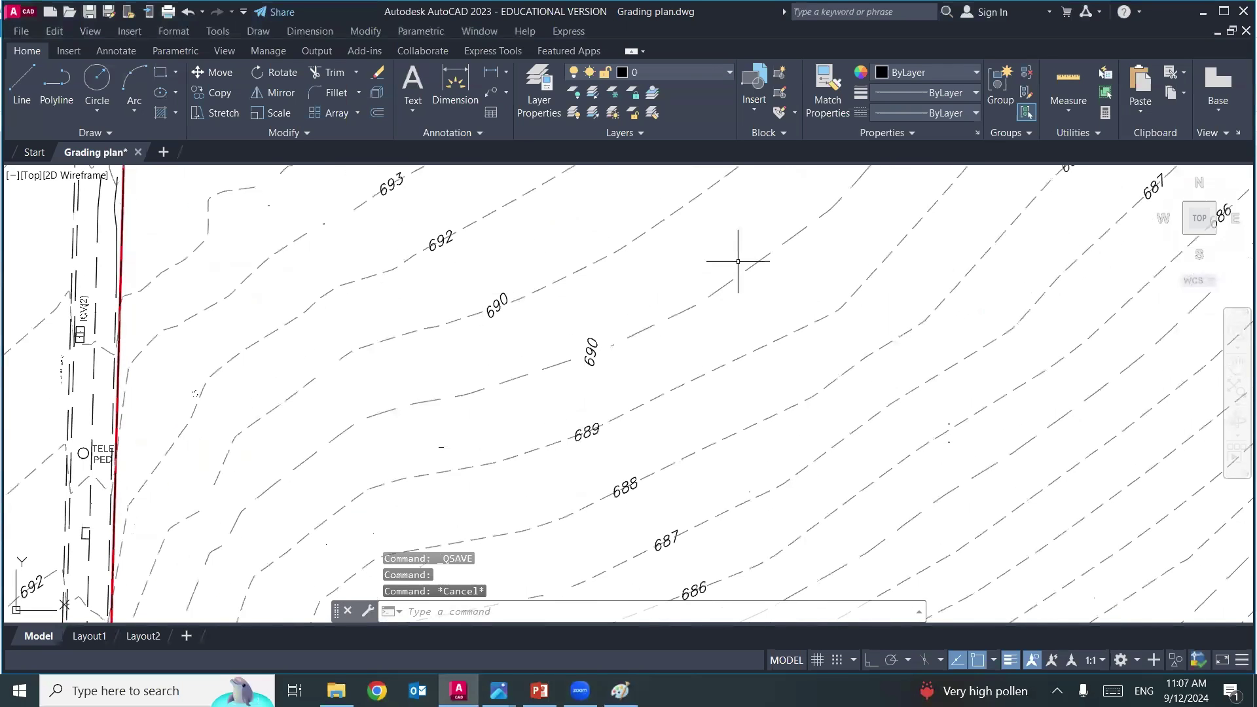
pyautogui.click(794, 235)
pyautogui.moveTo(892, 258); pyautogui.dragTo(642, 427, button='middle')
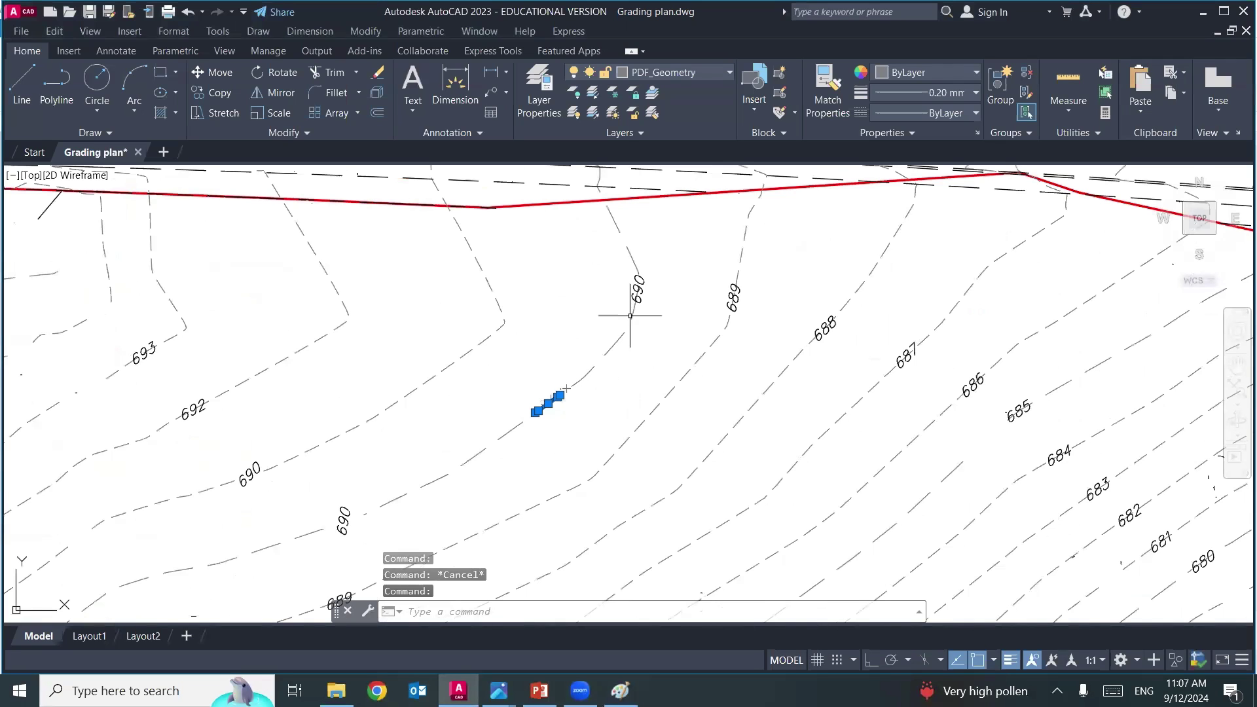
pyautogui.moveTo(695, 440); pyautogui.dragTo(662, 275, button='middle')
pyautogui.press('Escape')
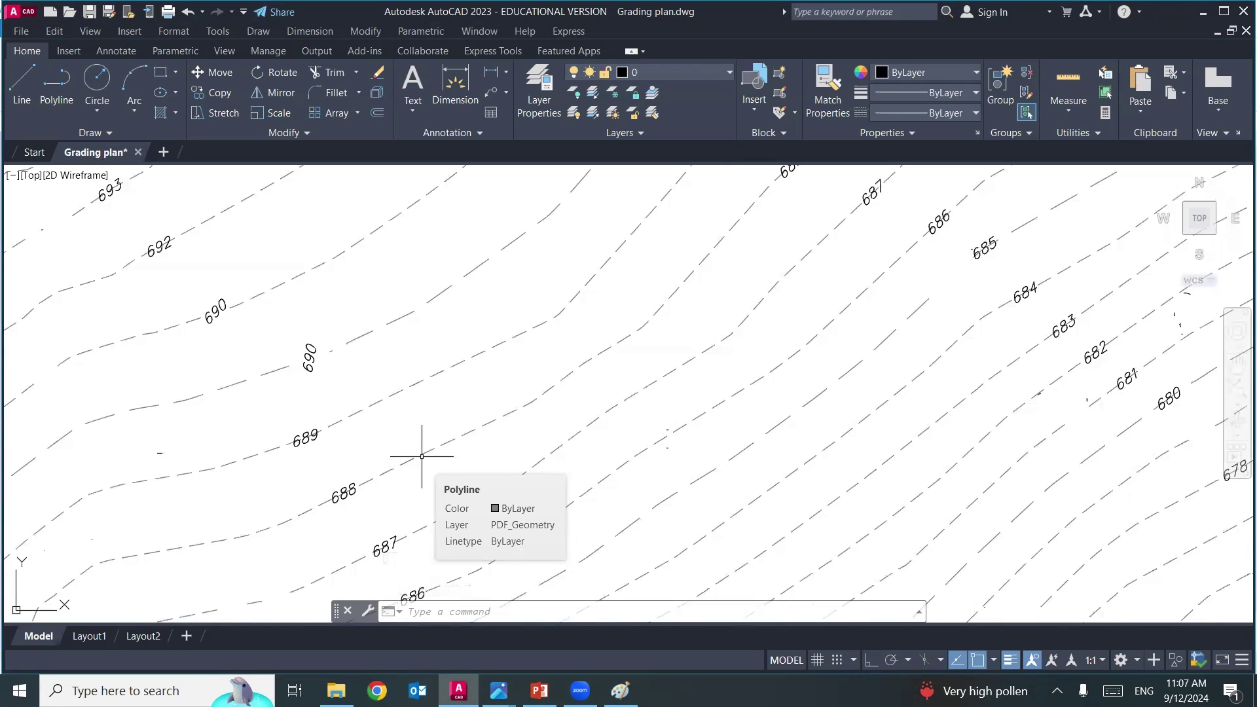
pyautogui.scroll(-5, 421, 452)
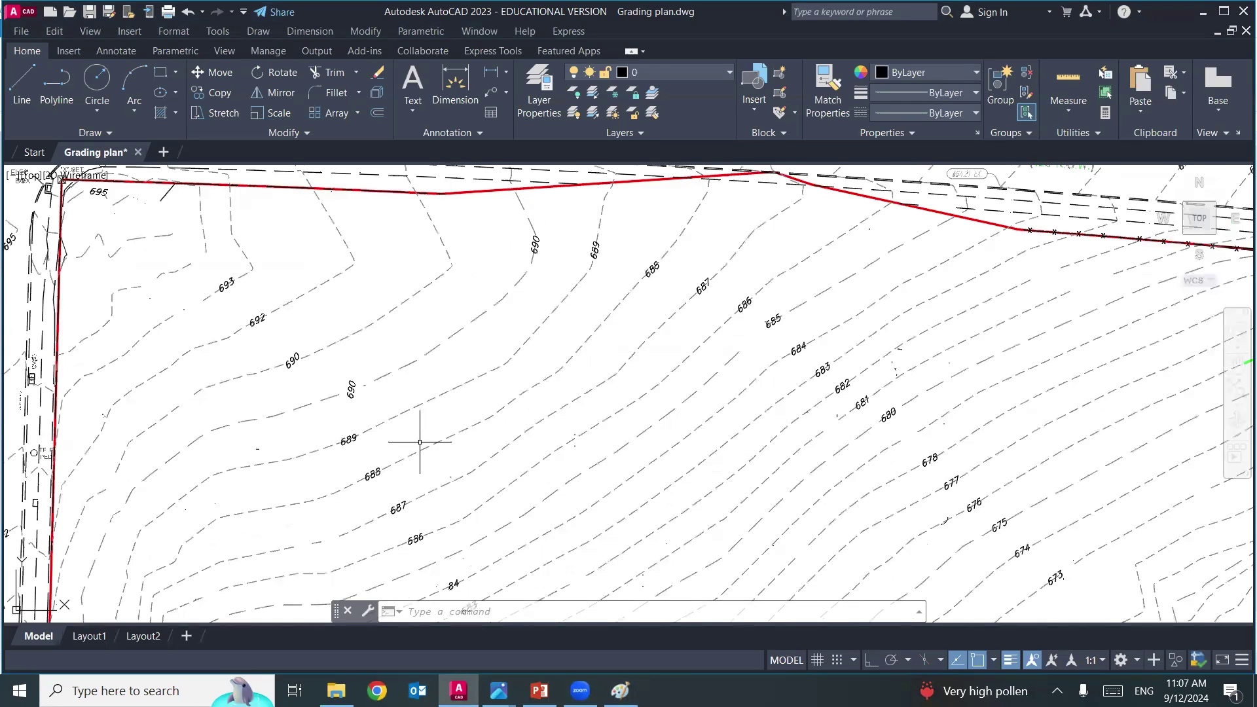
pyautogui.scroll(3, 272, 440)
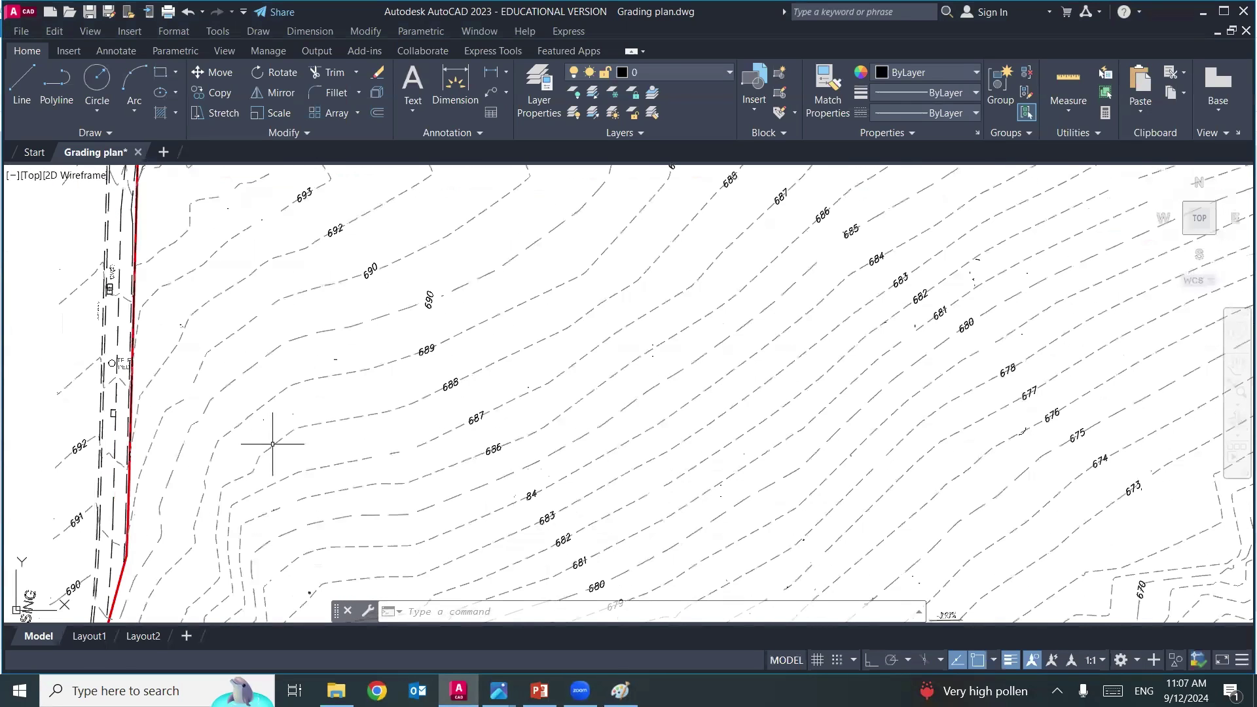
pyautogui.click(220, 498)
pyautogui.click(318, 424)
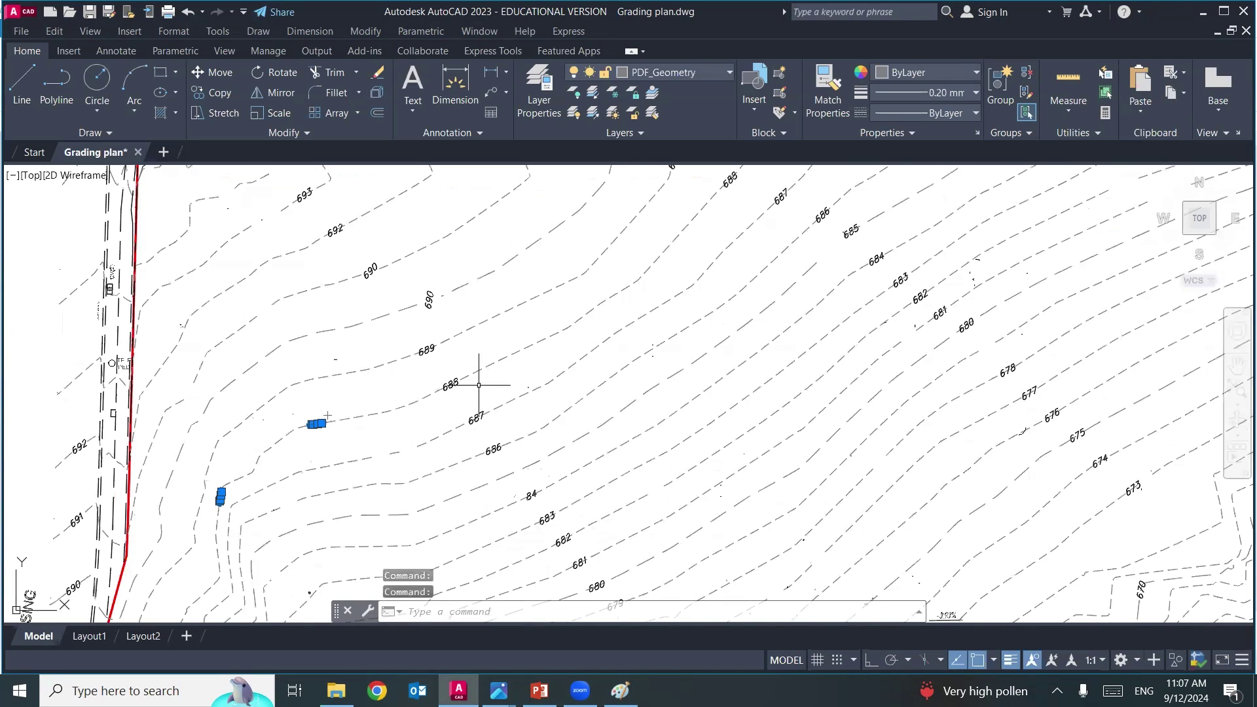
pyautogui.click(529, 345)
pyautogui.moveTo(663, 275); pyautogui.dragTo(556, 376, button='middle')
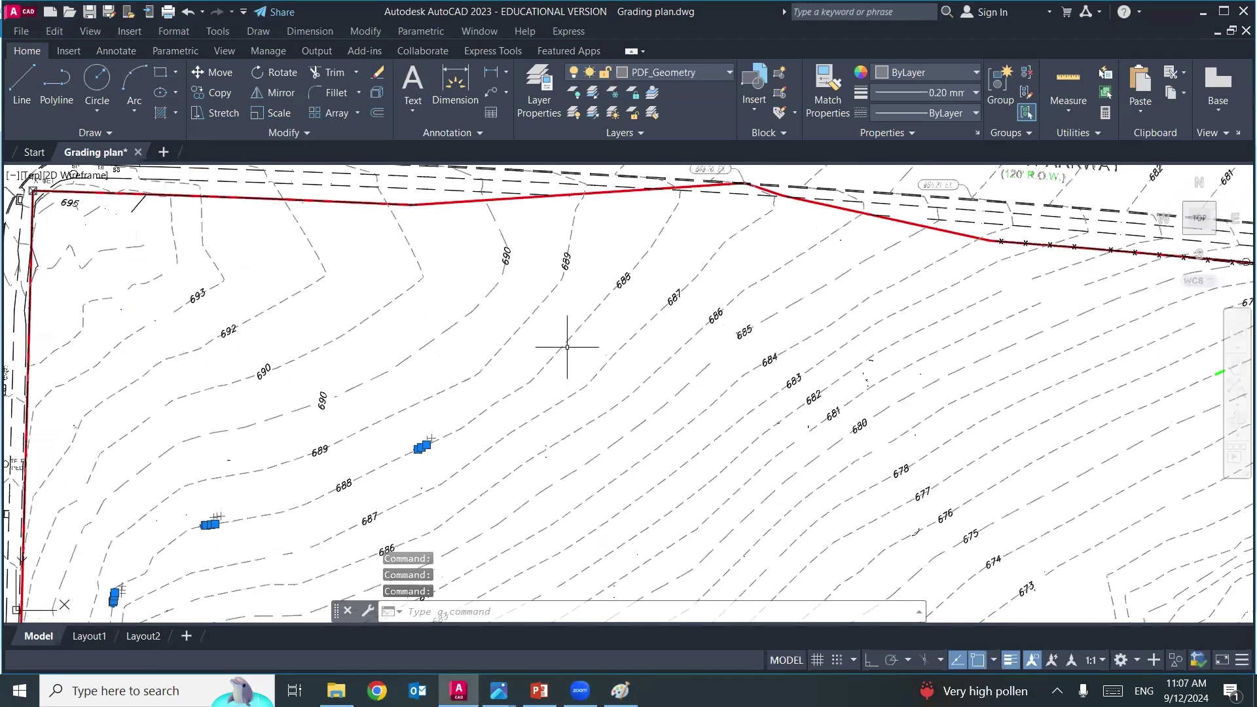
pyautogui.click(589, 317)
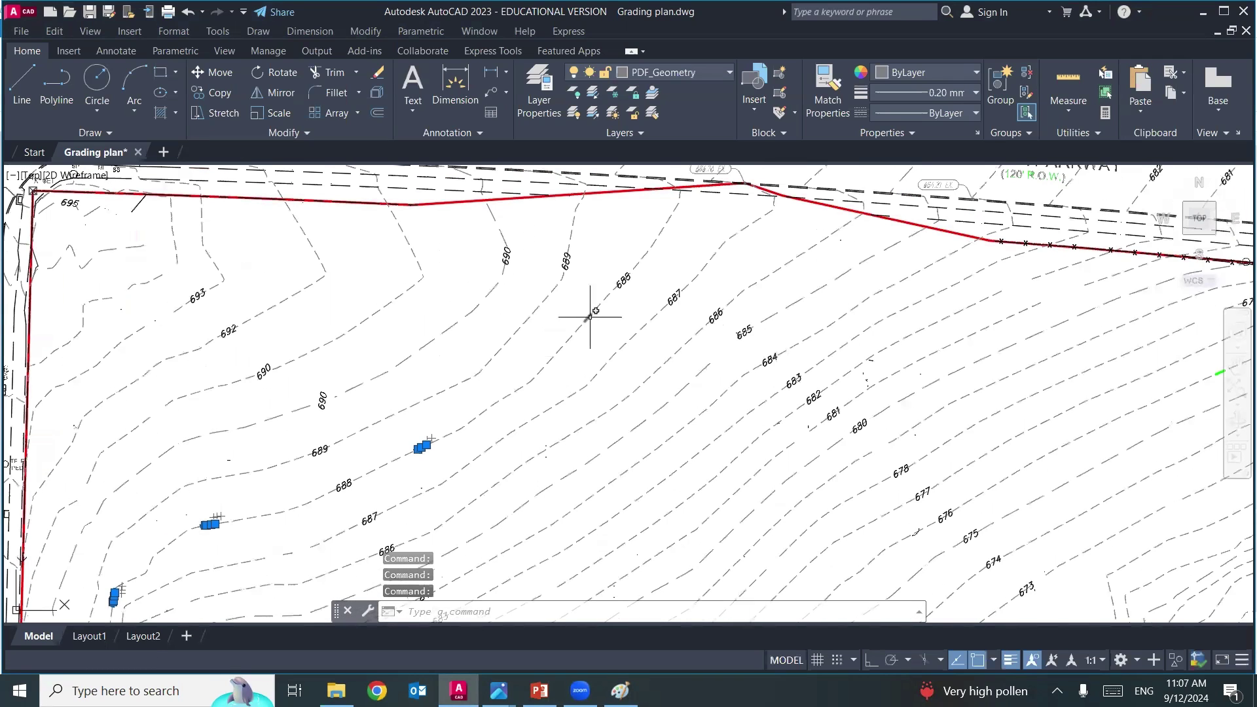
pyautogui.click(662, 231)
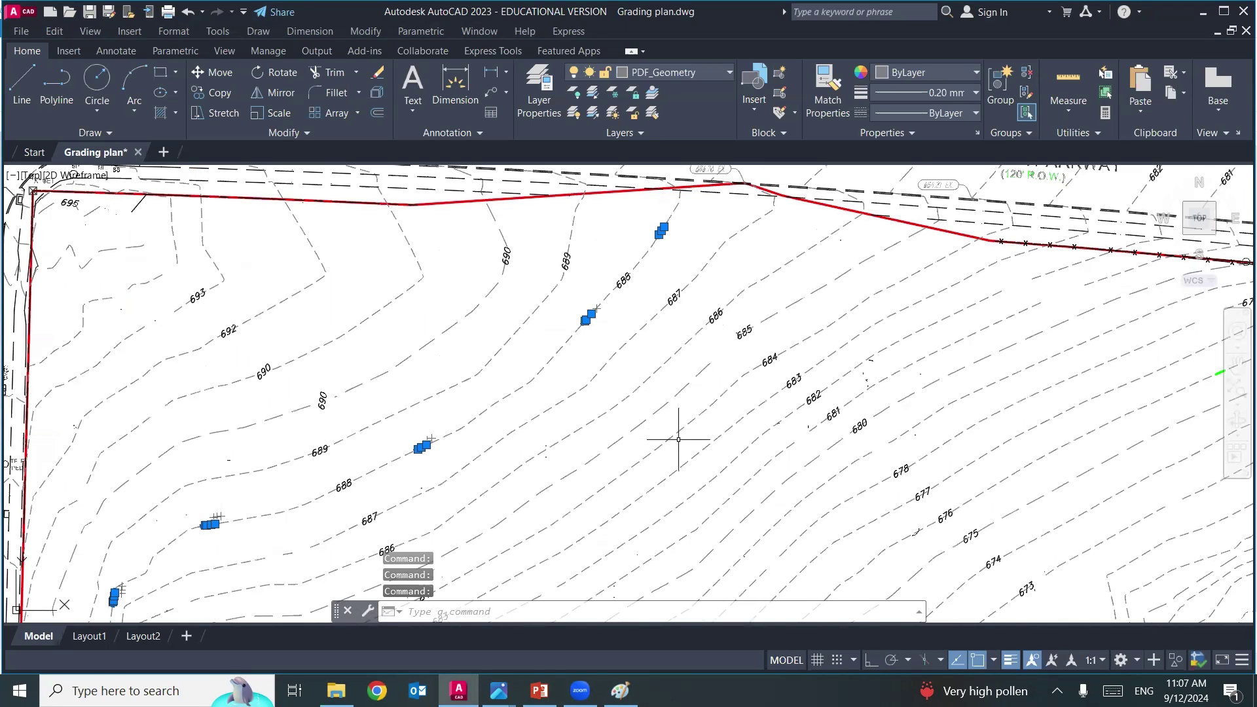
pyautogui.press('Escape')
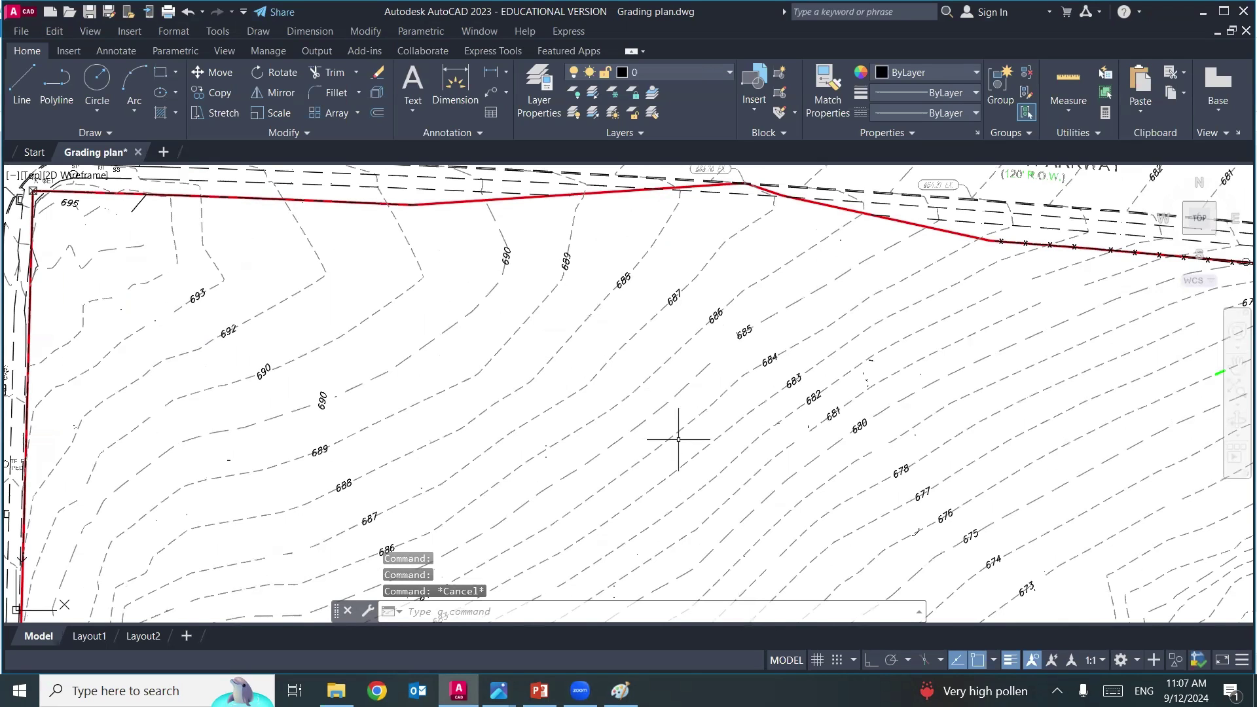
pyautogui.scroll(-5, 581, 367)
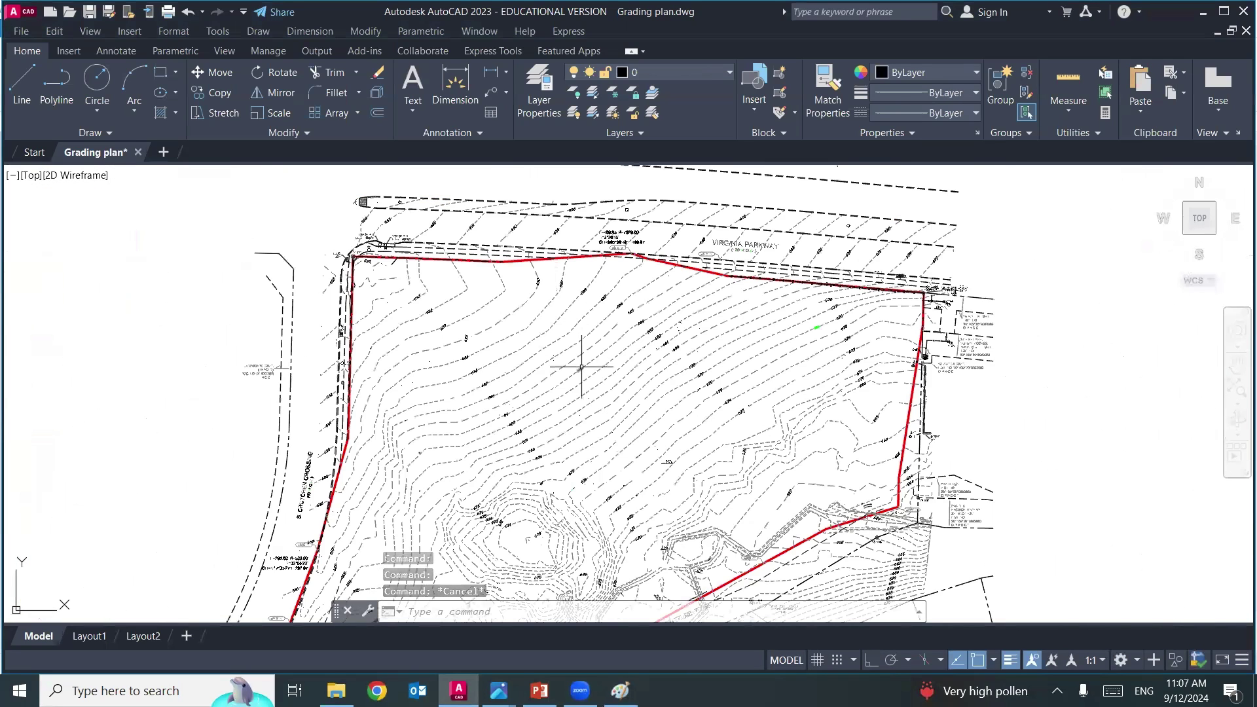
pyautogui.moveTo(582, 367); pyautogui.dragTo(459, 187, button='middle')
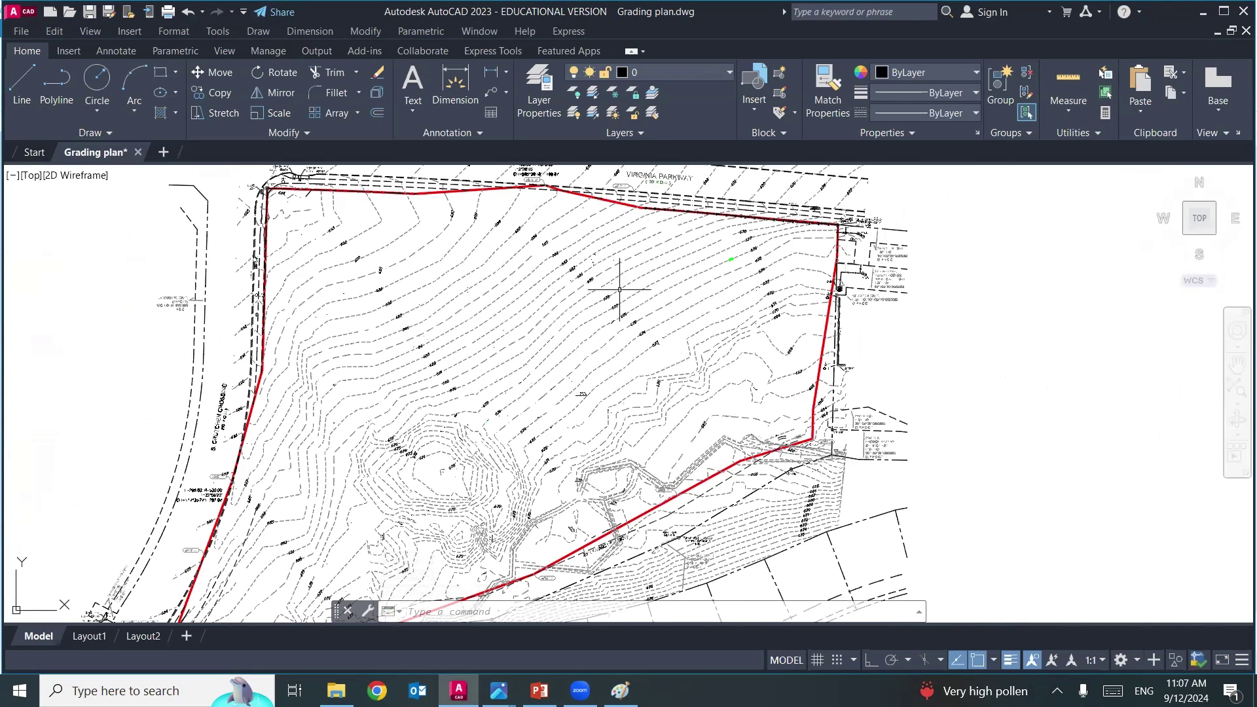
pyautogui.scroll(5, 460, 305)
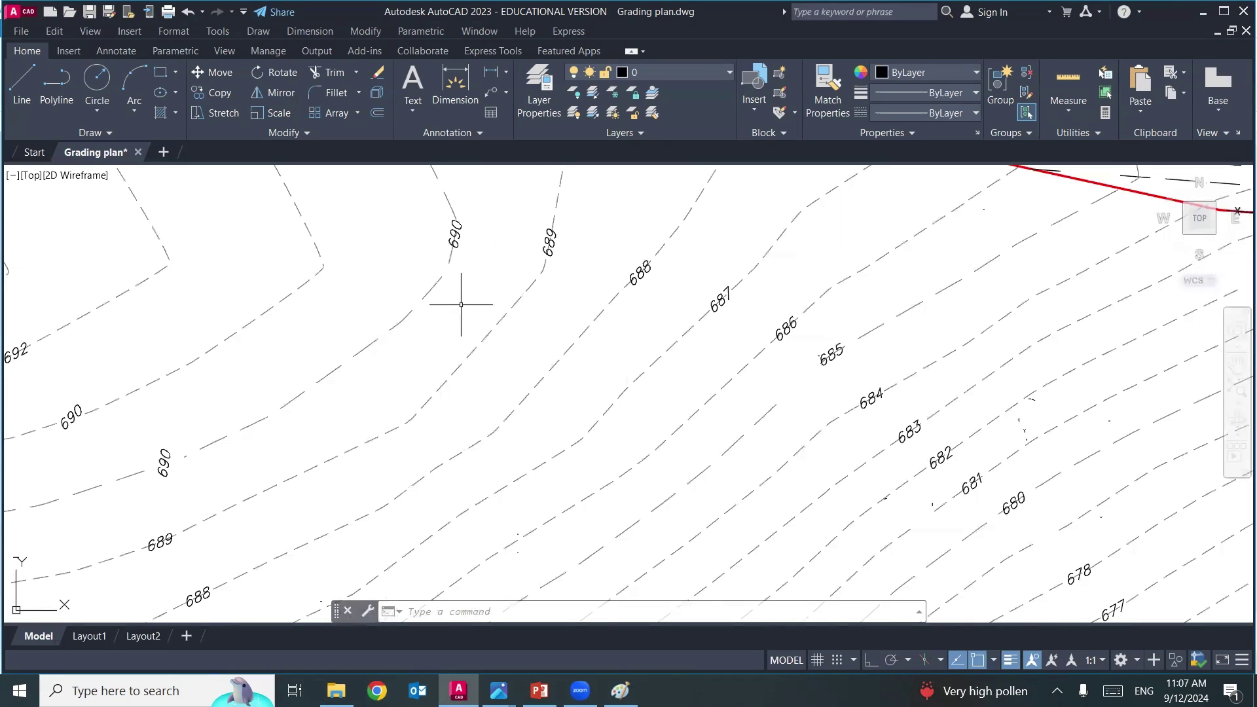
pyautogui.scroll(-2, 484, 307)
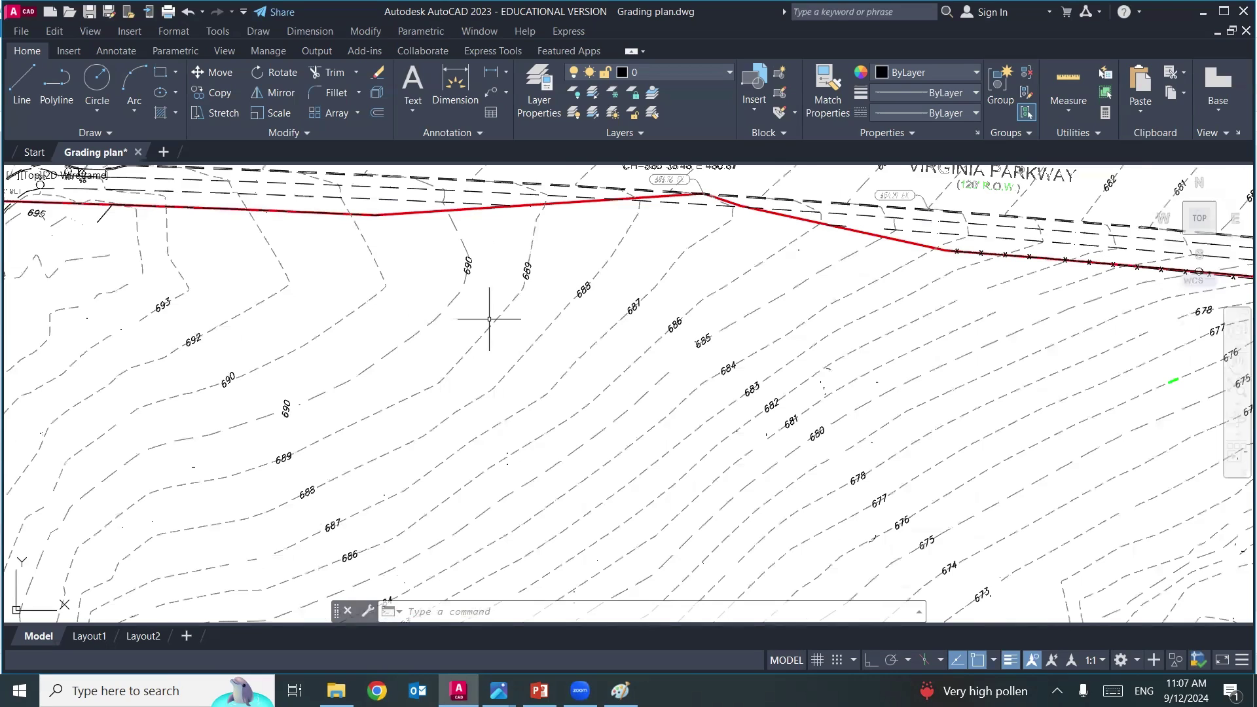
pyautogui.scroll(-2, 489, 320)
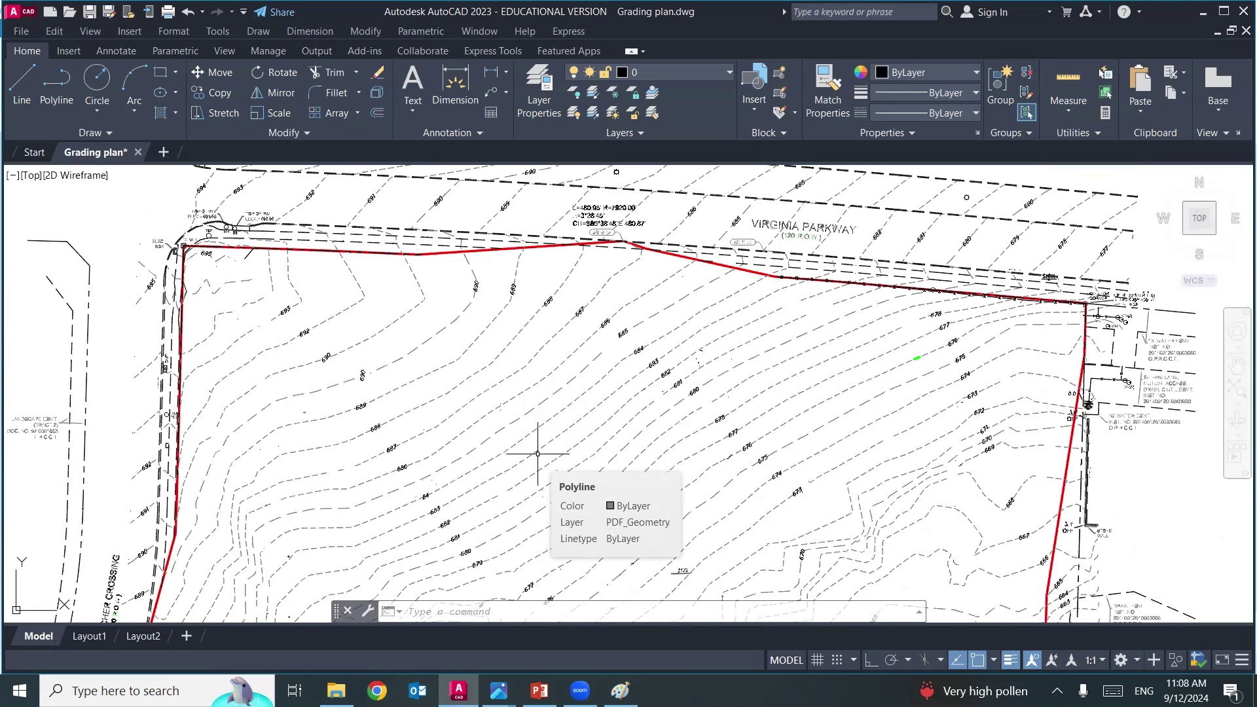
pyautogui.moveTo(537, 453); pyautogui.dragTo(519, 369, button='middle')
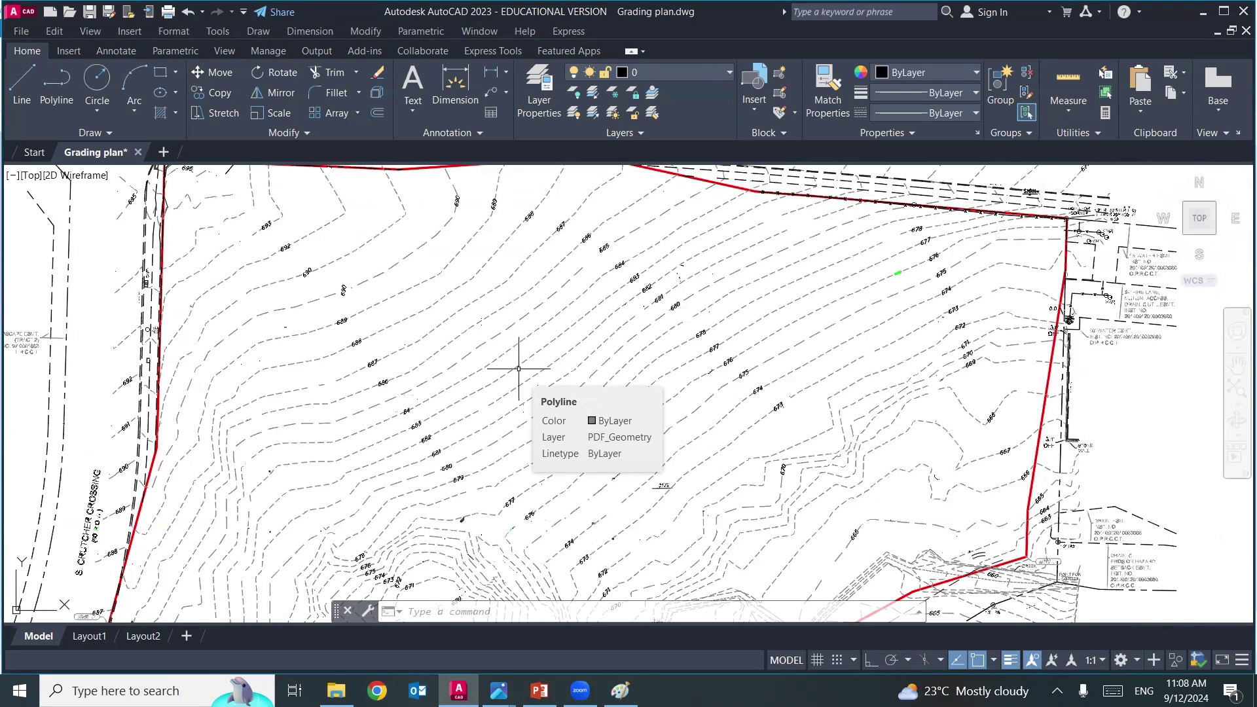
pyautogui.scroll(-4, 517, 360)
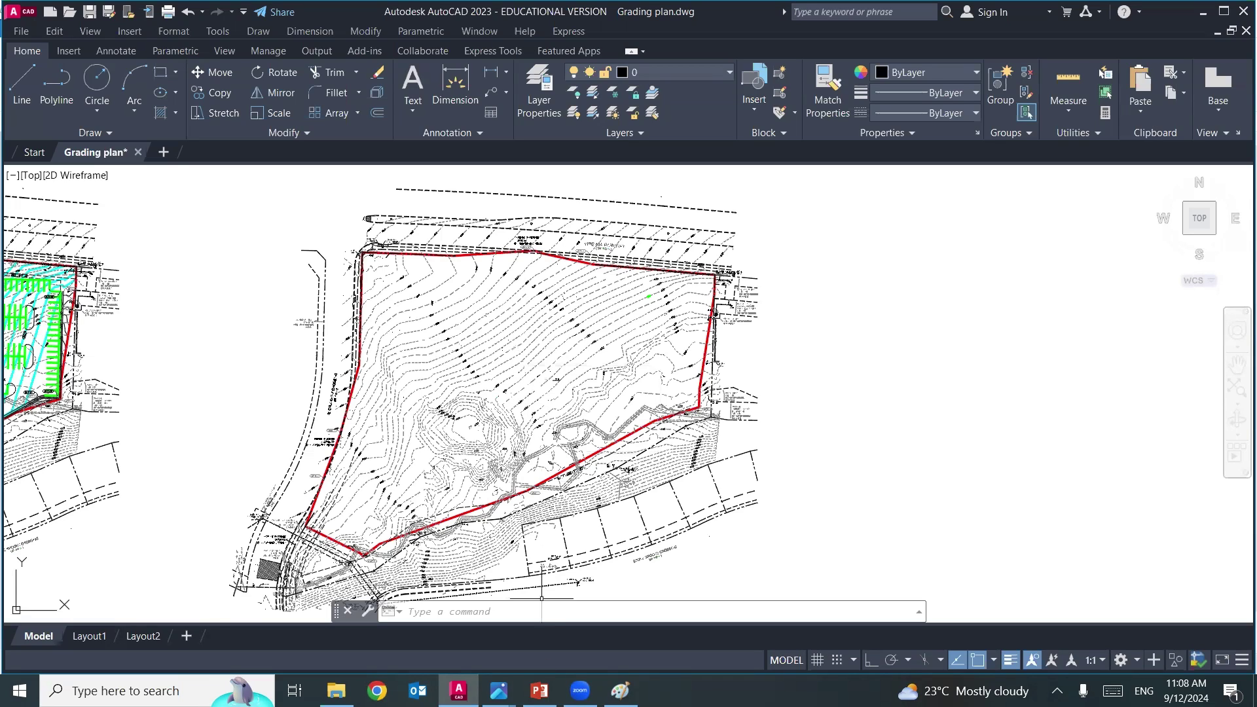
# - Start a new Paint picture without saving the old sketch and draw a closed black site outline
pyautogui.click(620, 690)
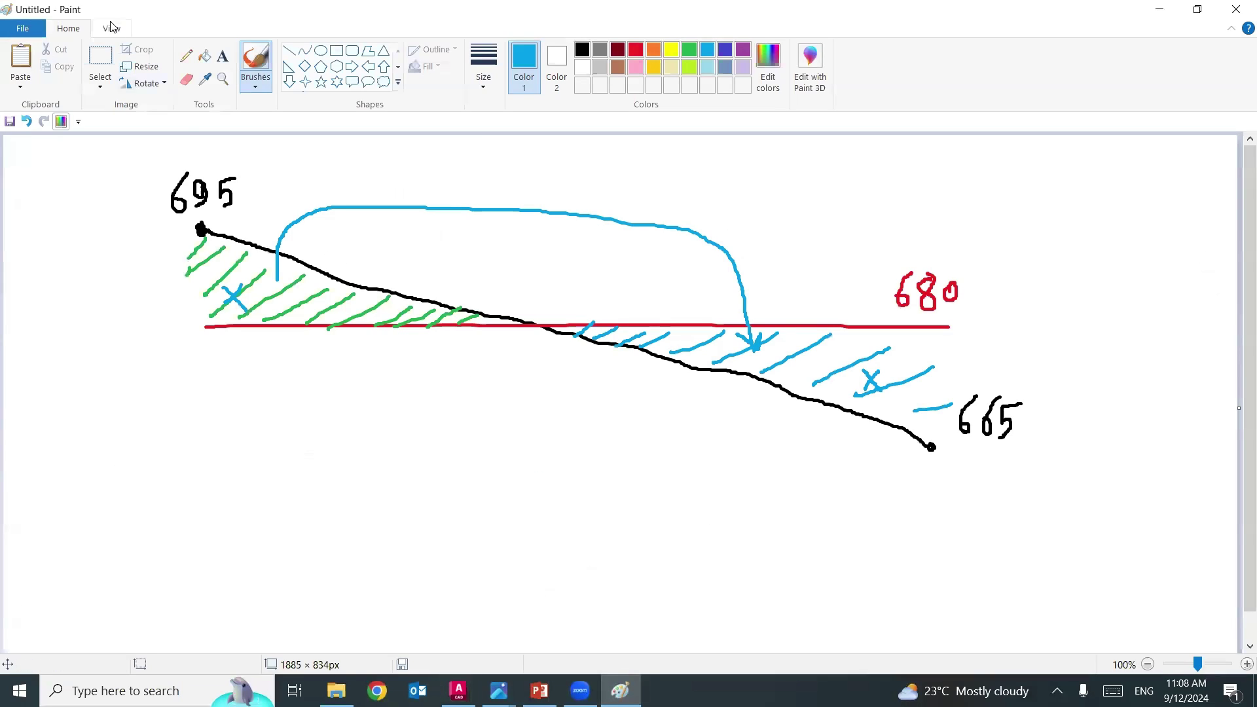
pyautogui.click(23, 28)
pyautogui.click(45, 57)
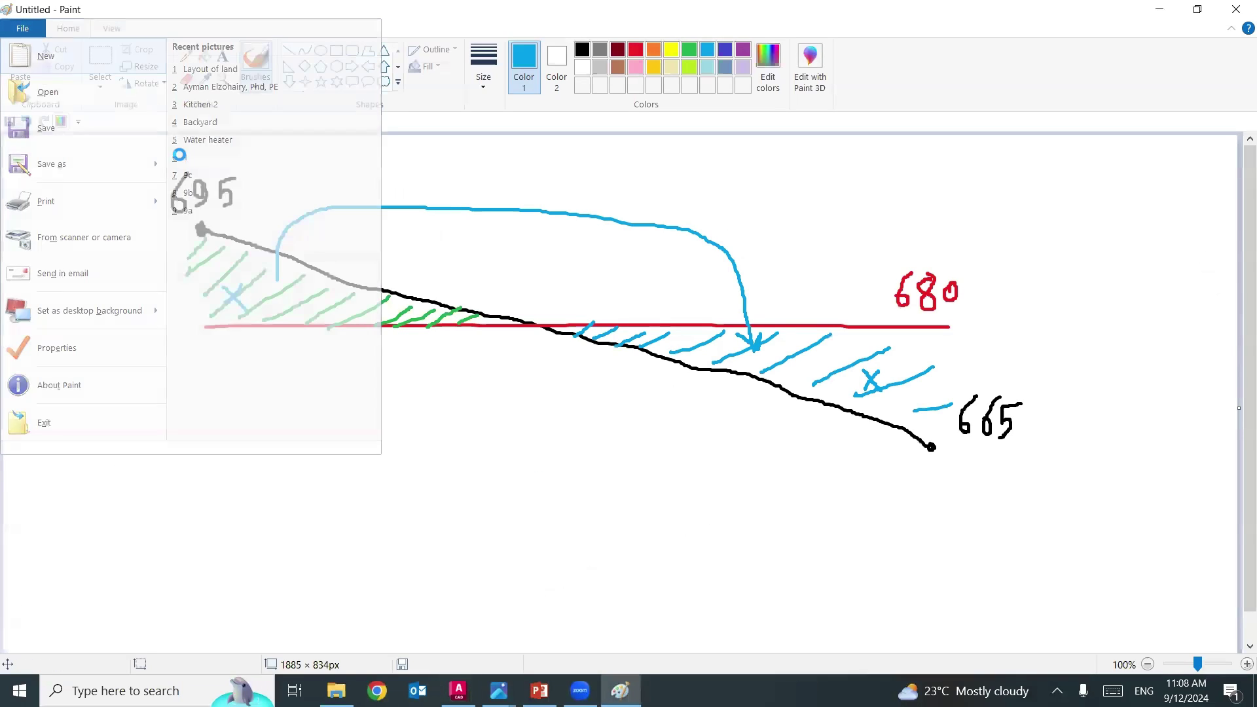
pyautogui.click(648, 347)
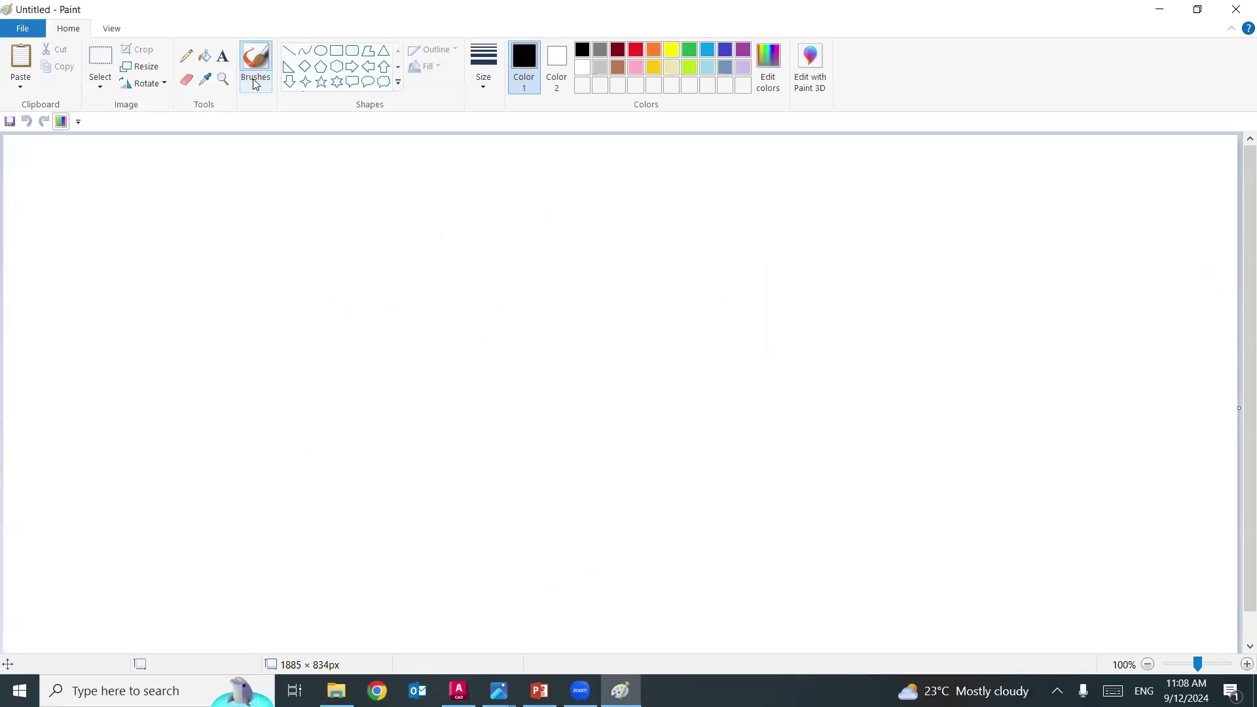
pyautogui.moveTo(205, 179)
pyautogui.mouseDown()
pyautogui.moveTo(830, 210)
pyautogui.moveTo(960, 409)
pyautogui.moveTo(897, 592)
pyautogui.moveTo(581, 620)
pyautogui.moveTo(157, 614)
pyautogui.moveTo(151, 339)
pyautogui.moveTo(168, 200)
pyautogui.moveTo(205, 179)
pyautogui.mouseUp()
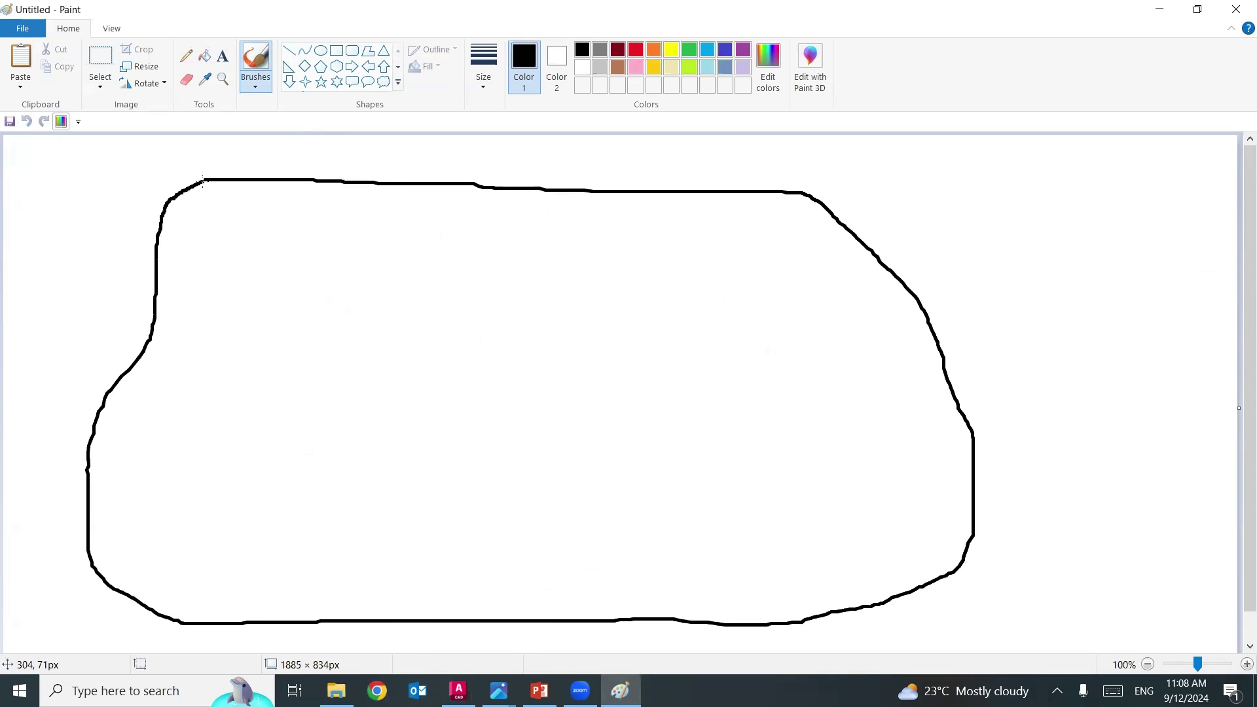
pyautogui.click(643, 54)
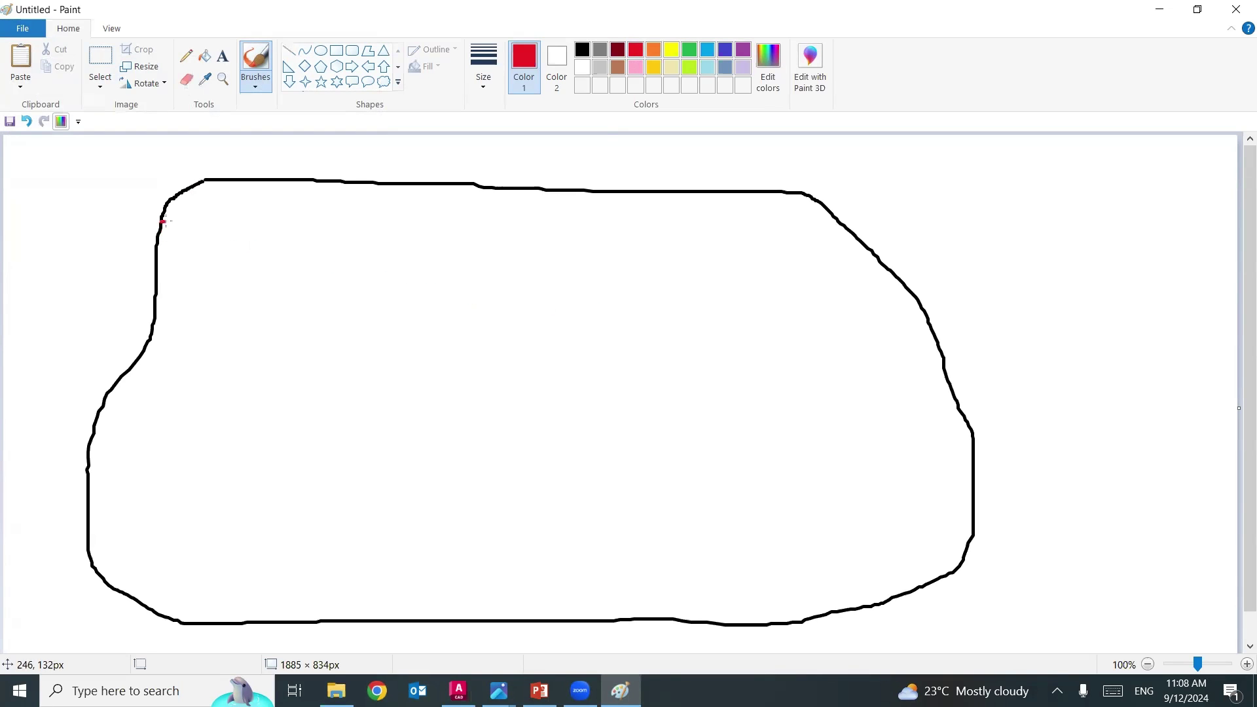
# - Draw seven red horizontal lines across the site outline from top to bottom
pyautogui.moveTo(163, 221); pyautogui.dragTo(842, 231)
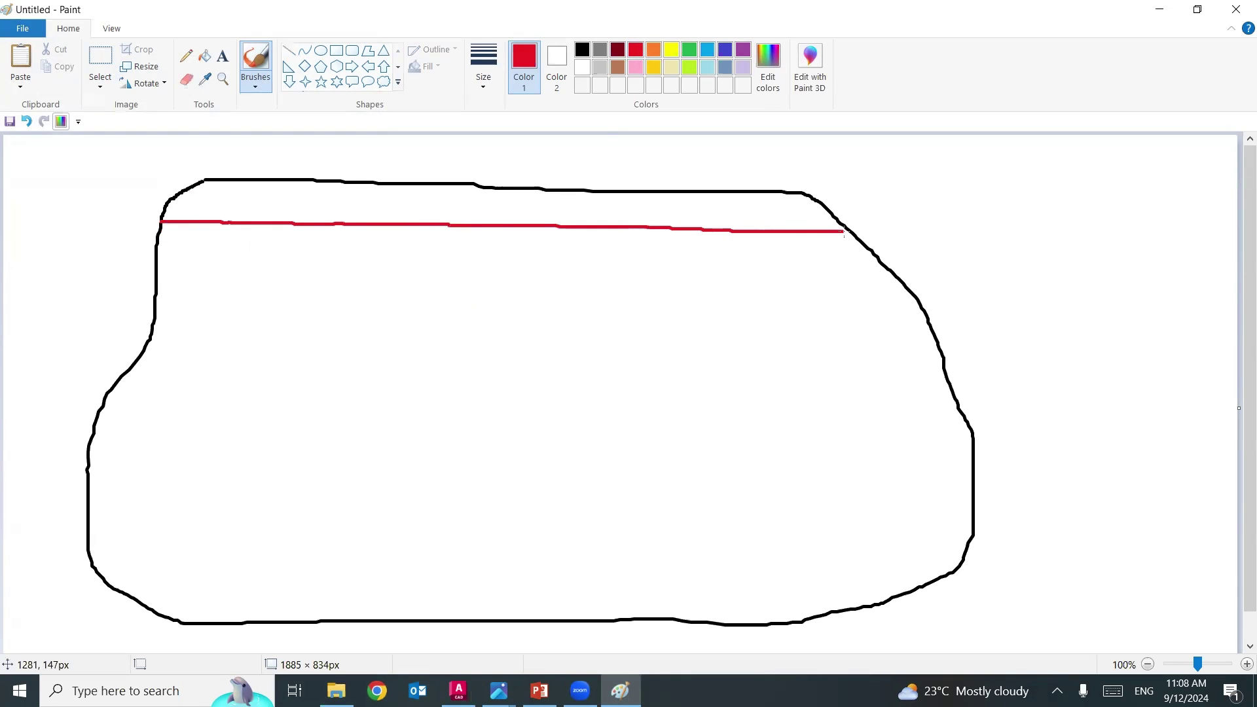
pyautogui.moveTo(151, 275); pyautogui.dragTo(907, 281)
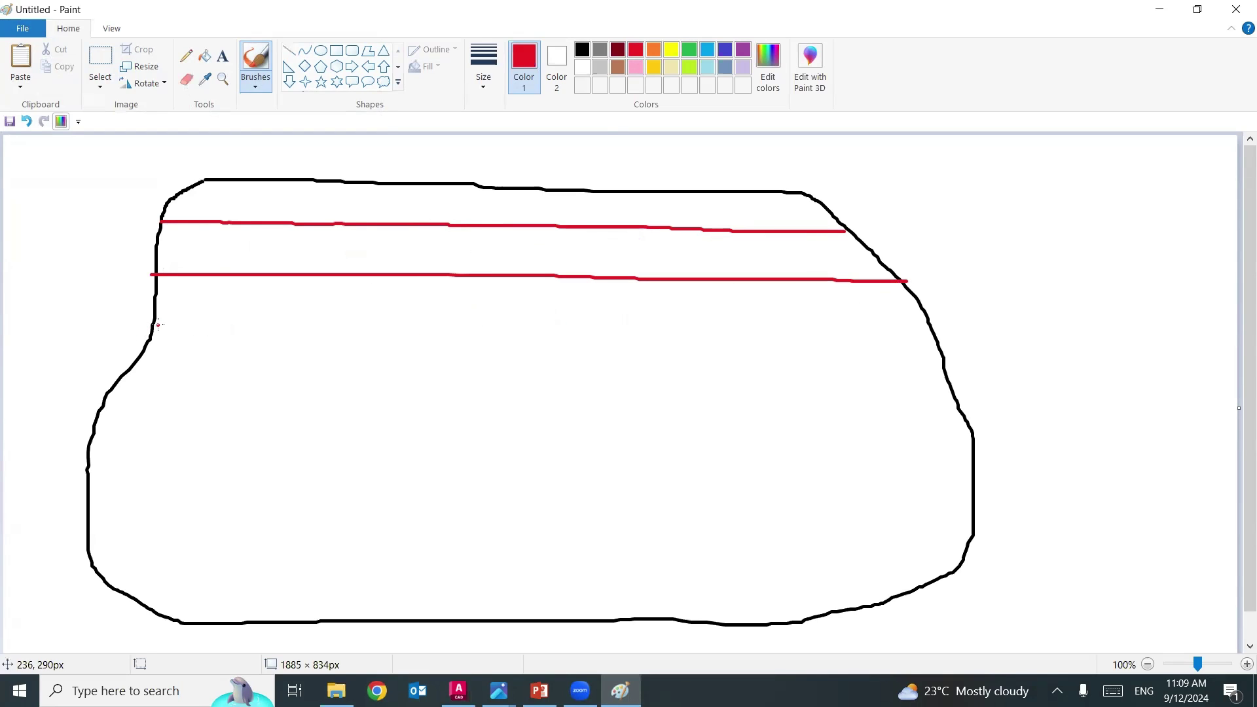
pyautogui.moveTo(152, 324); pyautogui.dragTo(923, 336)
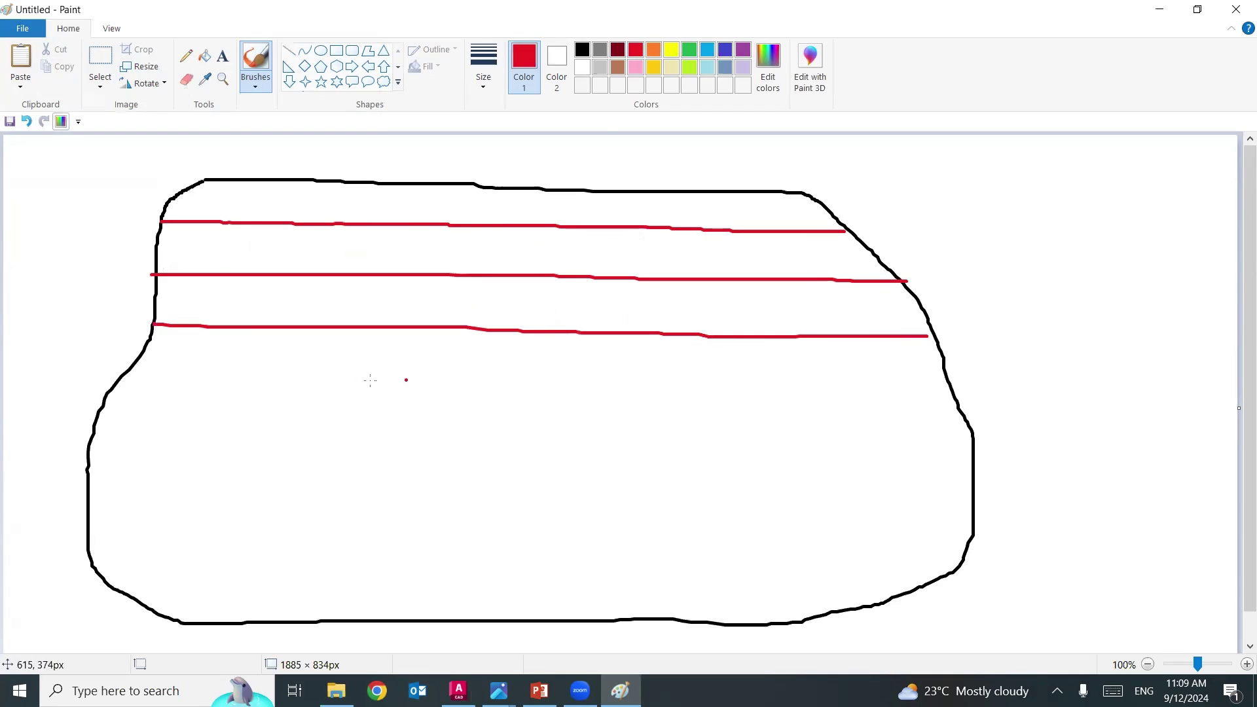
pyautogui.moveTo(124, 386); pyautogui.dragTo(950, 396)
pyautogui.moveTo(90, 452); pyautogui.dragTo(979, 466)
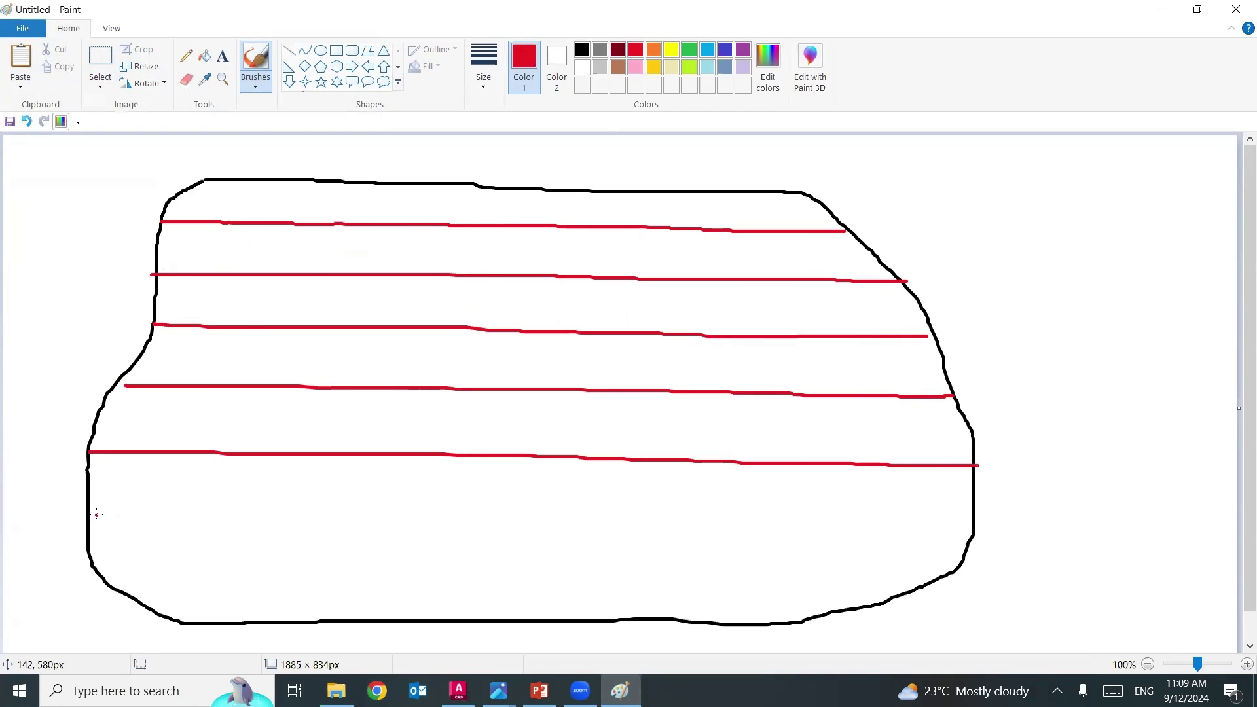
pyautogui.moveTo(96, 514); pyautogui.dragTo(965, 528)
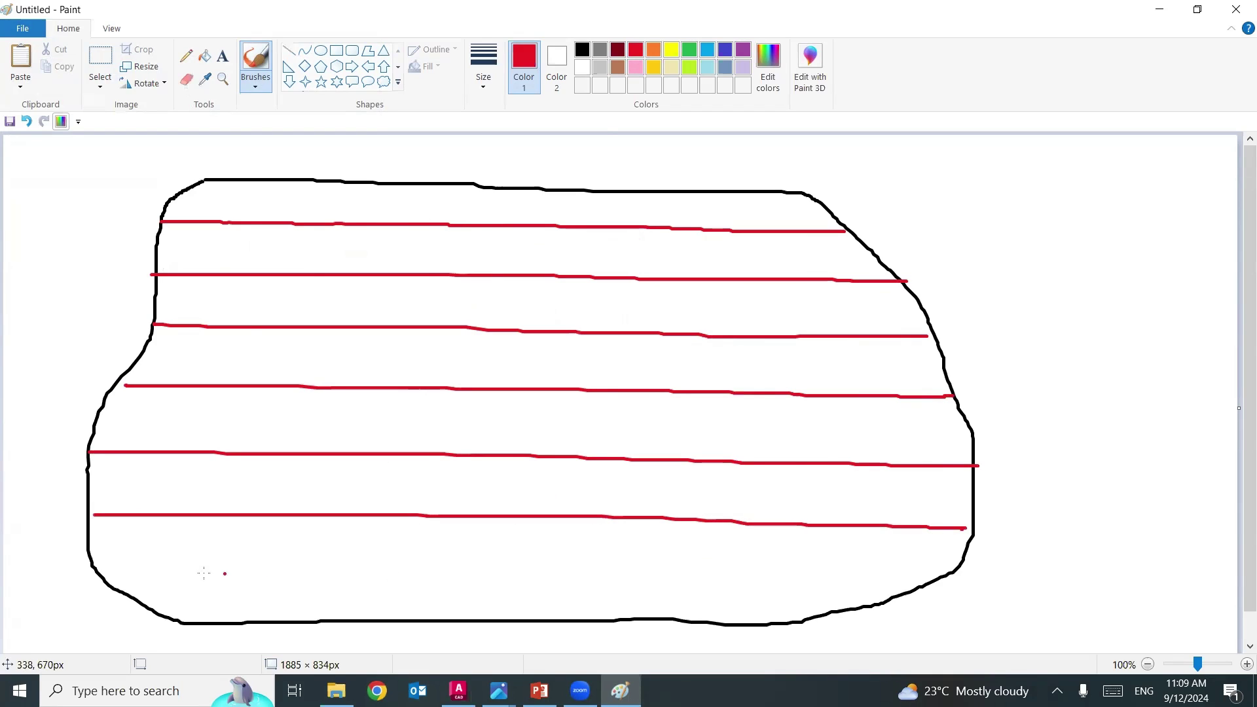
pyautogui.moveTo(104, 569); pyautogui.dragTo(938, 577)
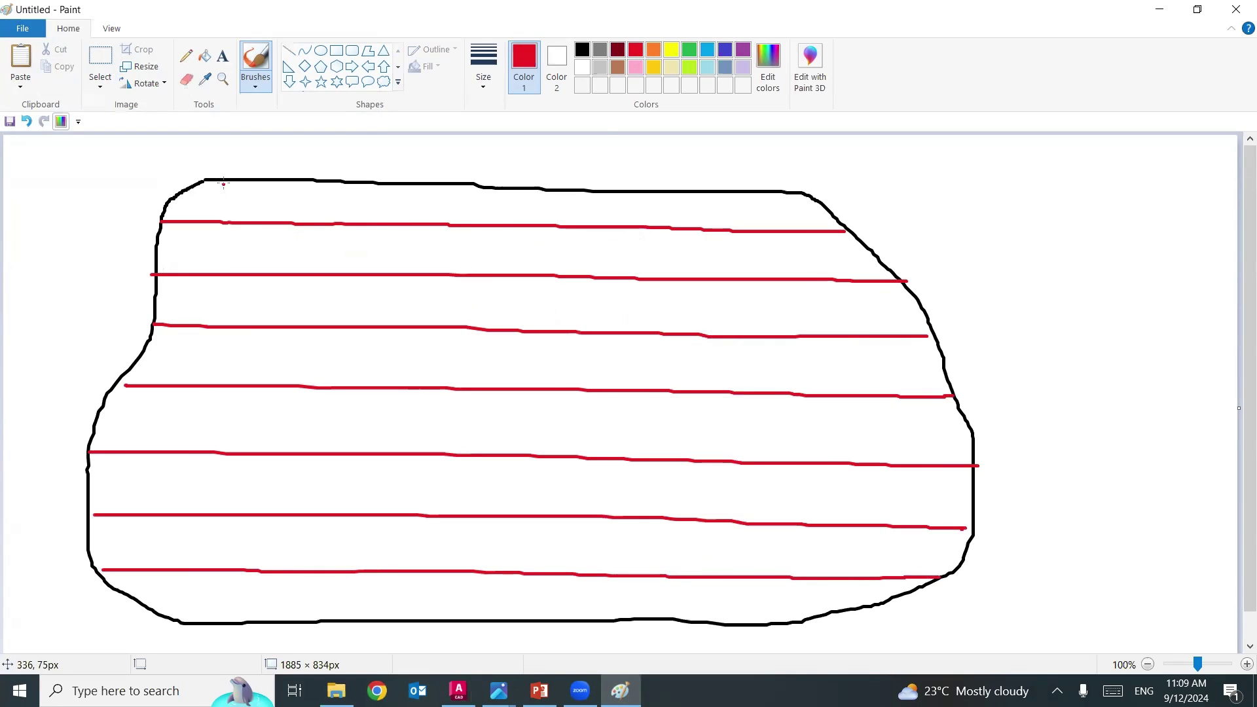
# - Cross the outline with red vertical grid lines from the left edge toward the right
pyautogui.moveTo(223, 183); pyautogui.dragTo(221, 612)
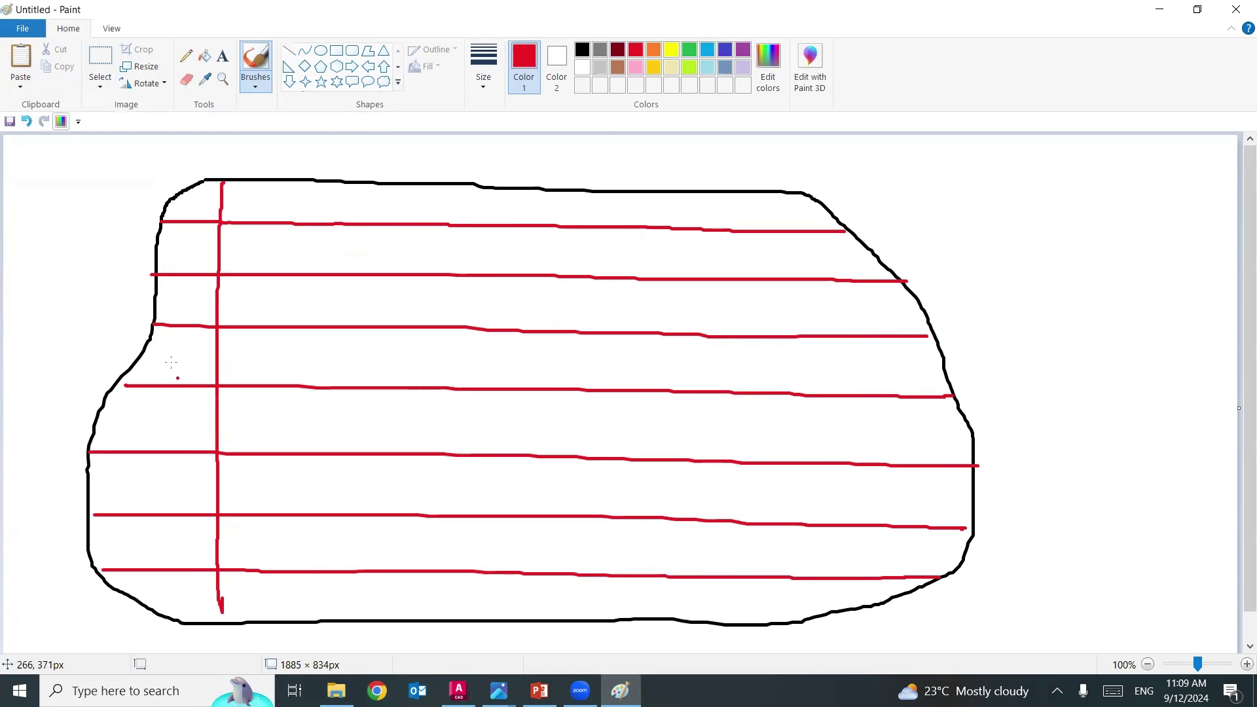
pyautogui.moveTo(159, 222); pyautogui.dragTo(163, 614)
pyautogui.moveTo(116, 378); pyautogui.dragTo(108, 581)
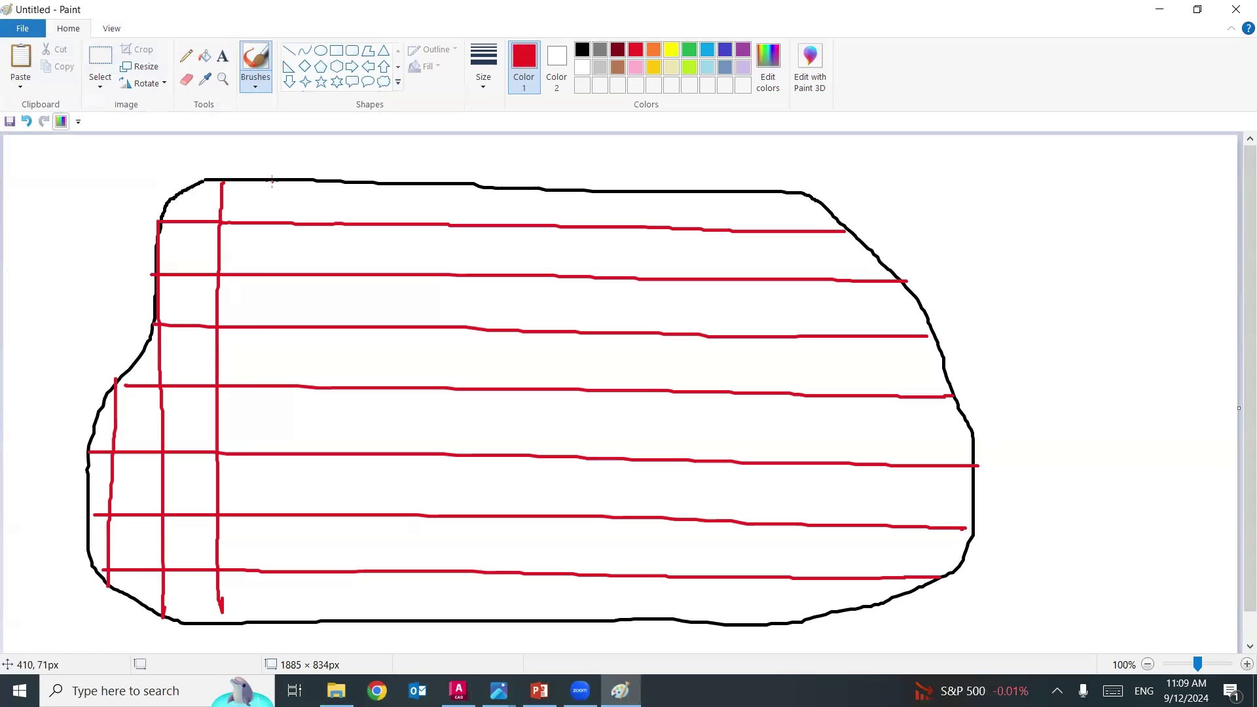
pyautogui.moveTo(272, 180); pyautogui.dragTo(278, 642)
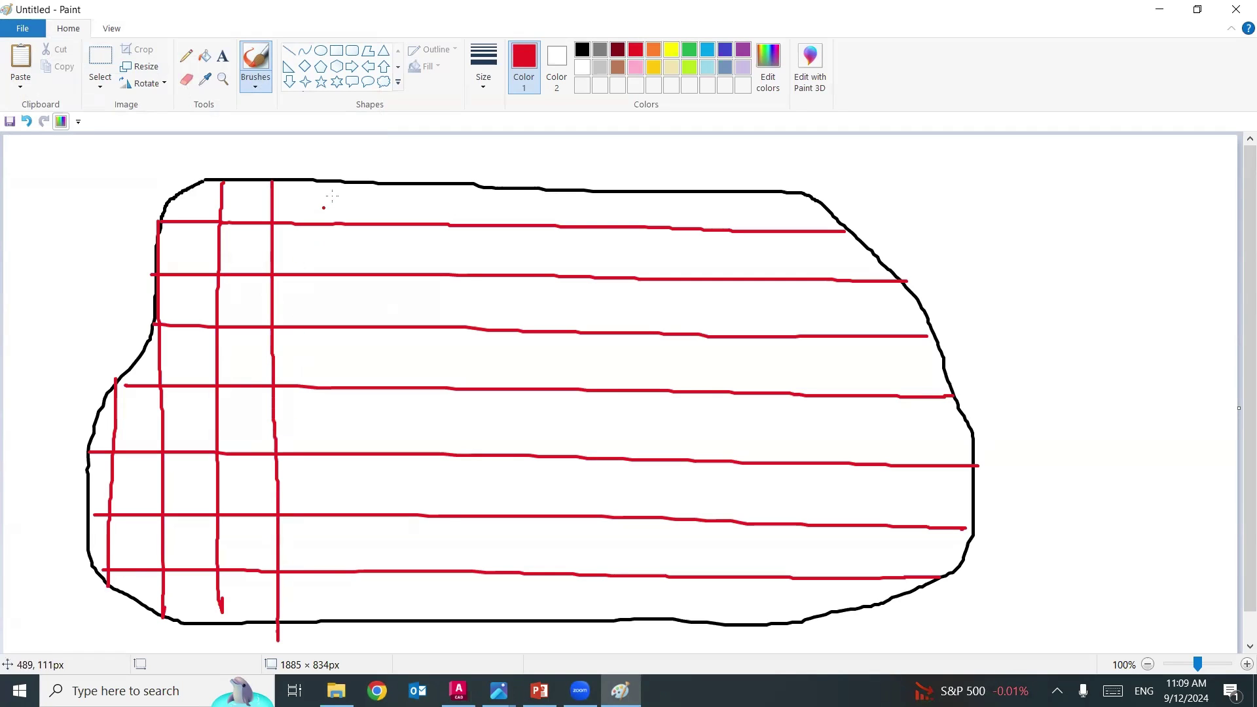
pyautogui.moveTo(338, 179); pyautogui.dragTo(340, 627)
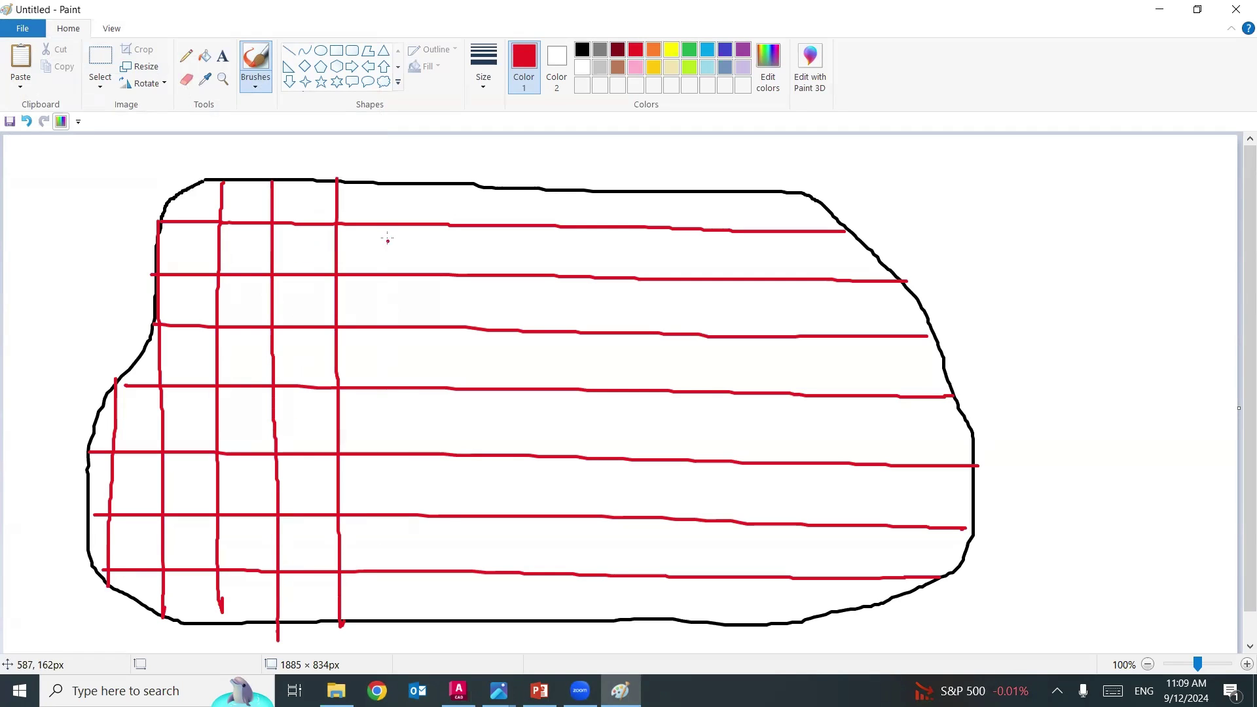
pyautogui.moveTo(392, 182); pyautogui.dragTo(397, 620)
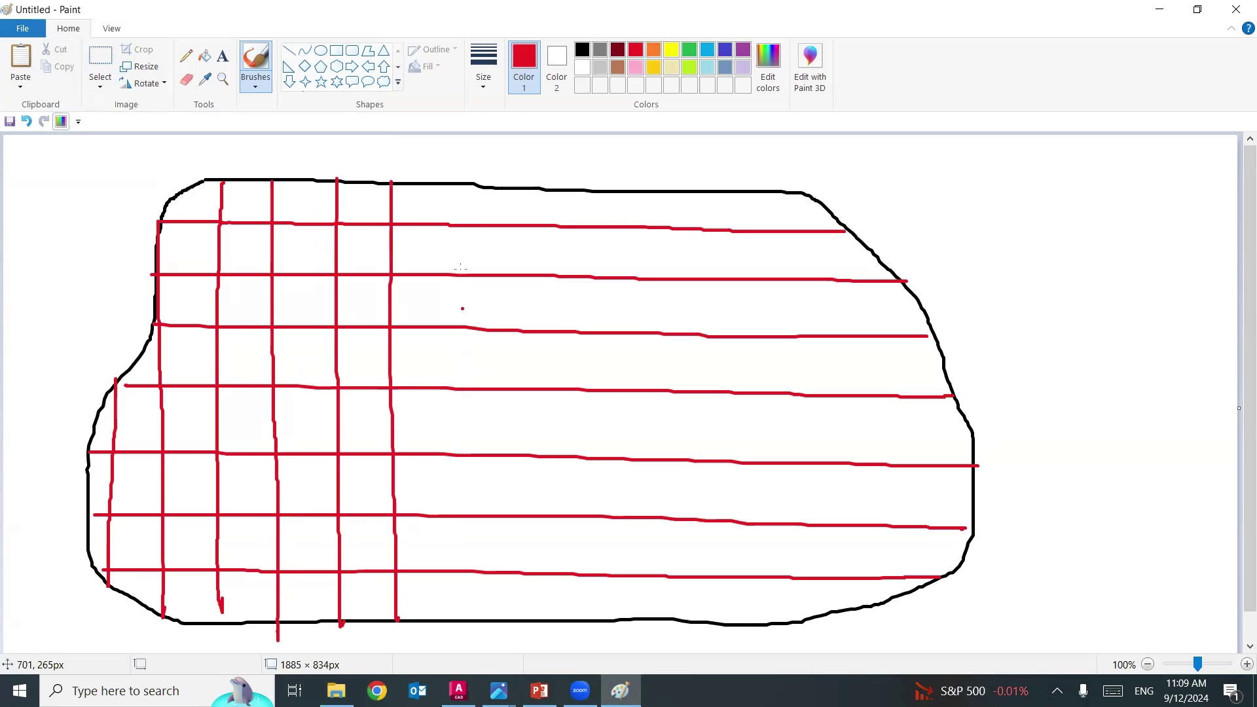
pyautogui.moveTo(452, 186); pyautogui.dragTo(466, 642)
pyautogui.moveTo(512, 189); pyautogui.dragTo(525, 617)
pyautogui.moveTo(576, 191); pyautogui.dragTo(595, 616)
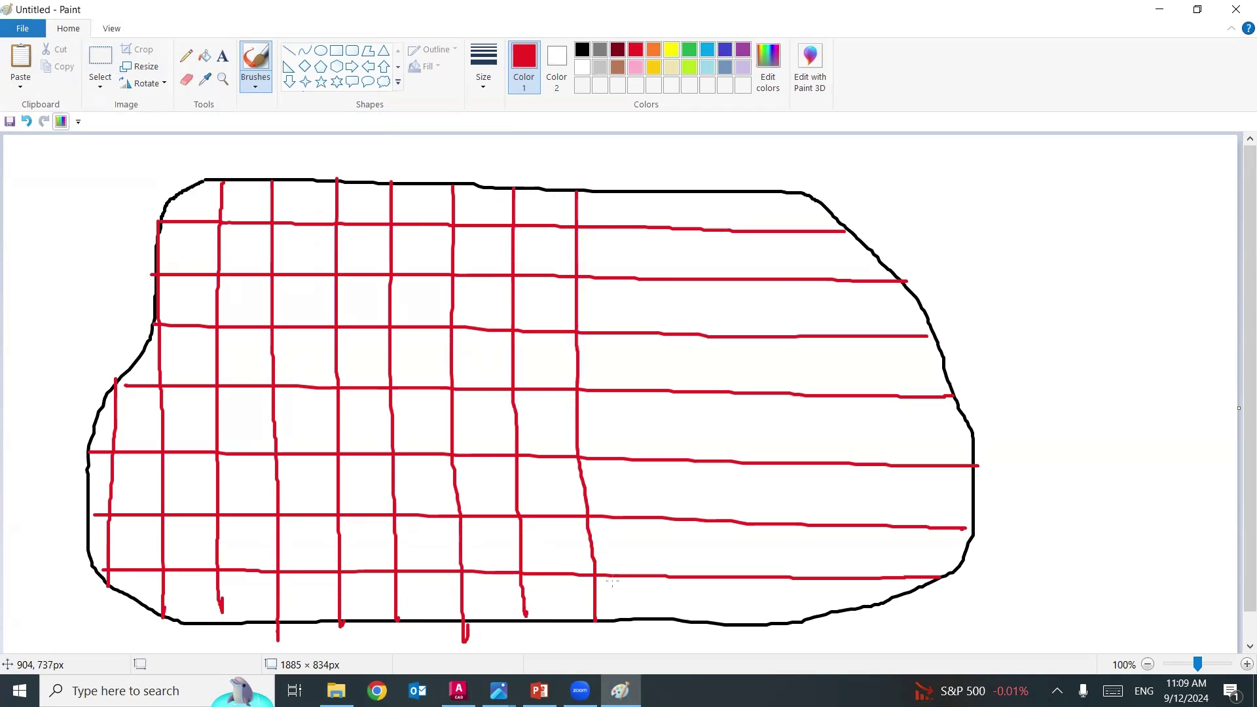
pyautogui.moveTo(635, 188); pyautogui.dragTo(657, 625)
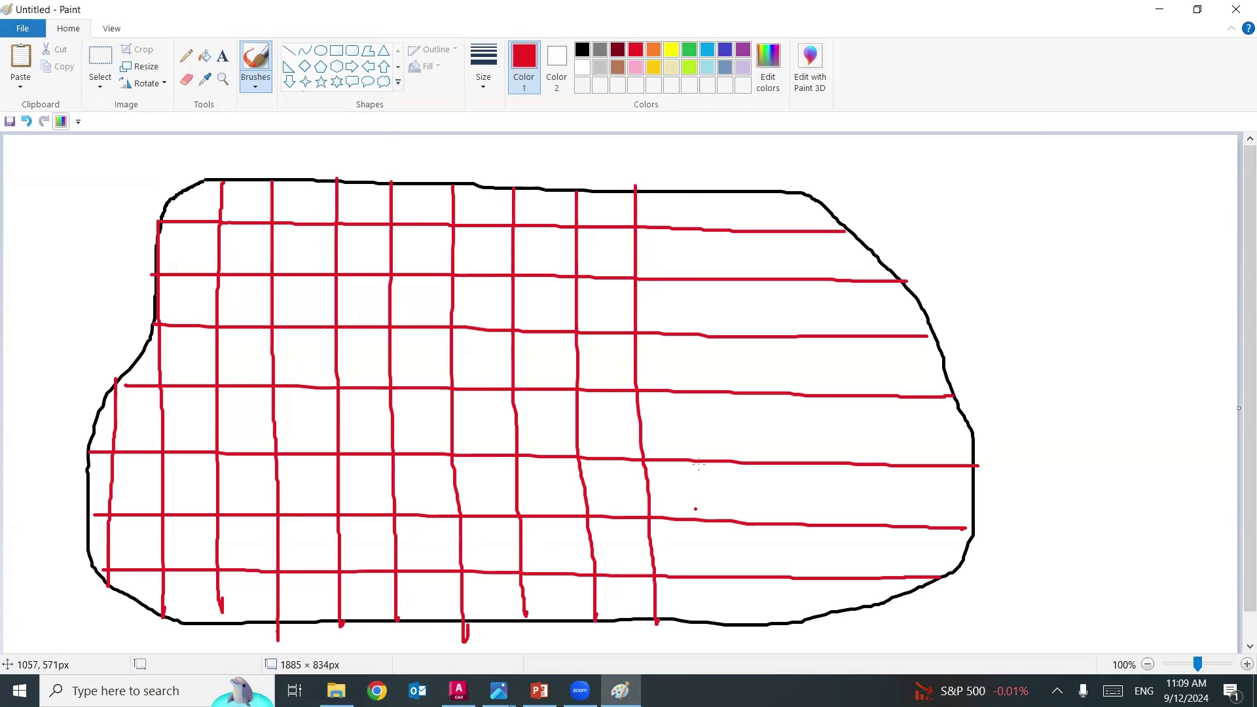
pyautogui.moveTo(693, 191); pyautogui.dragTo(724, 615)
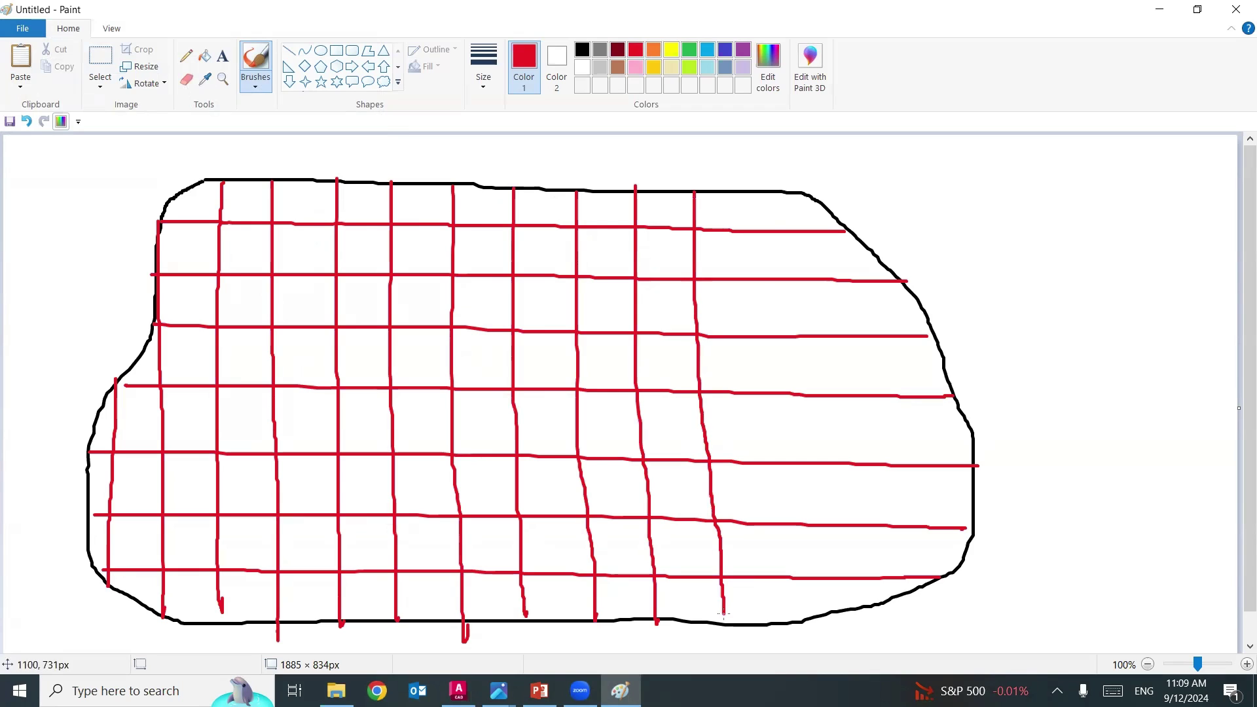
# - Finish the right-side vertical grid lines, redrawing a misdrawn one, and start a dimension mark above
pyautogui.moveTo(754, 193); pyautogui.dragTo(757, 393)
pyautogui.hotkey('ctrl', 'z')
pyautogui.click(779, 580)
pyautogui.moveTo(759, 587); pyautogui.dragTo(757, 568)
pyautogui.moveTo(754, 191); pyautogui.dragTo(771, 619)
pyautogui.moveTo(827, 205); pyautogui.dragTo(867, 601)
pyautogui.moveTo(892, 280); pyautogui.dragTo(924, 601)
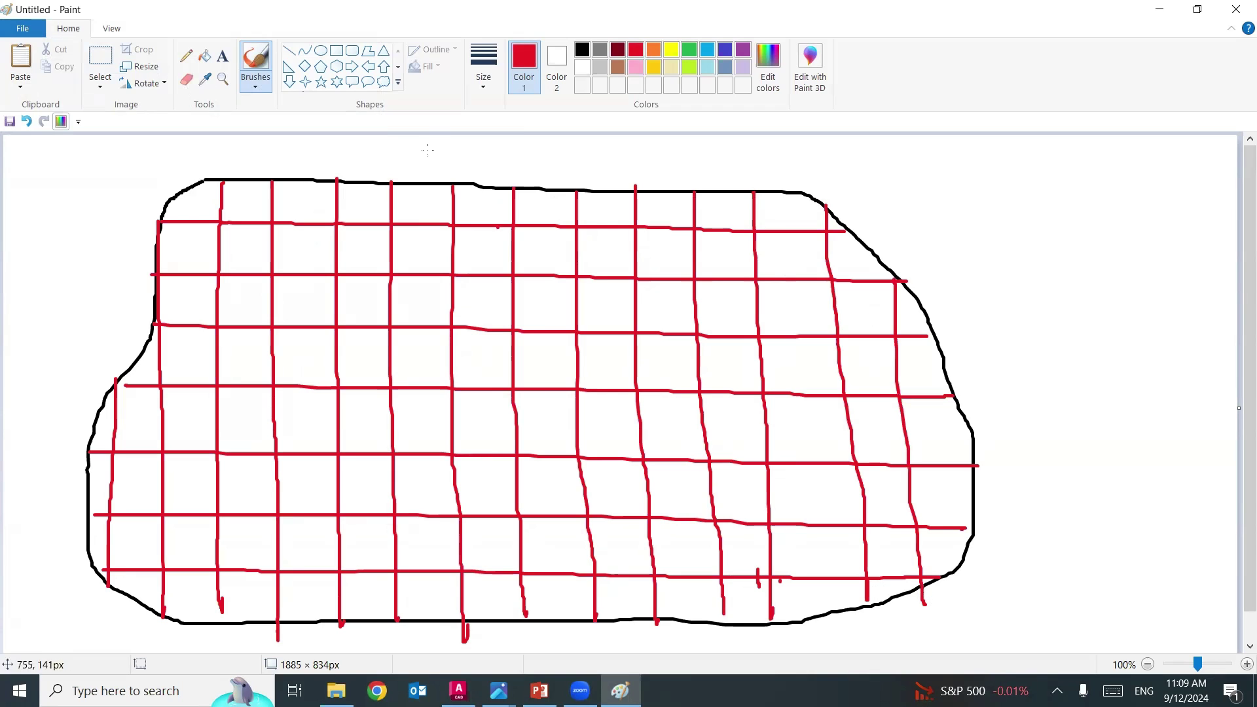
pyautogui.moveTo(272, 157)
pyautogui.mouseDown()
pyautogui.moveTo(343, 145)
pyautogui.moveTo(269, 164)
pyautogui.mouseUp()
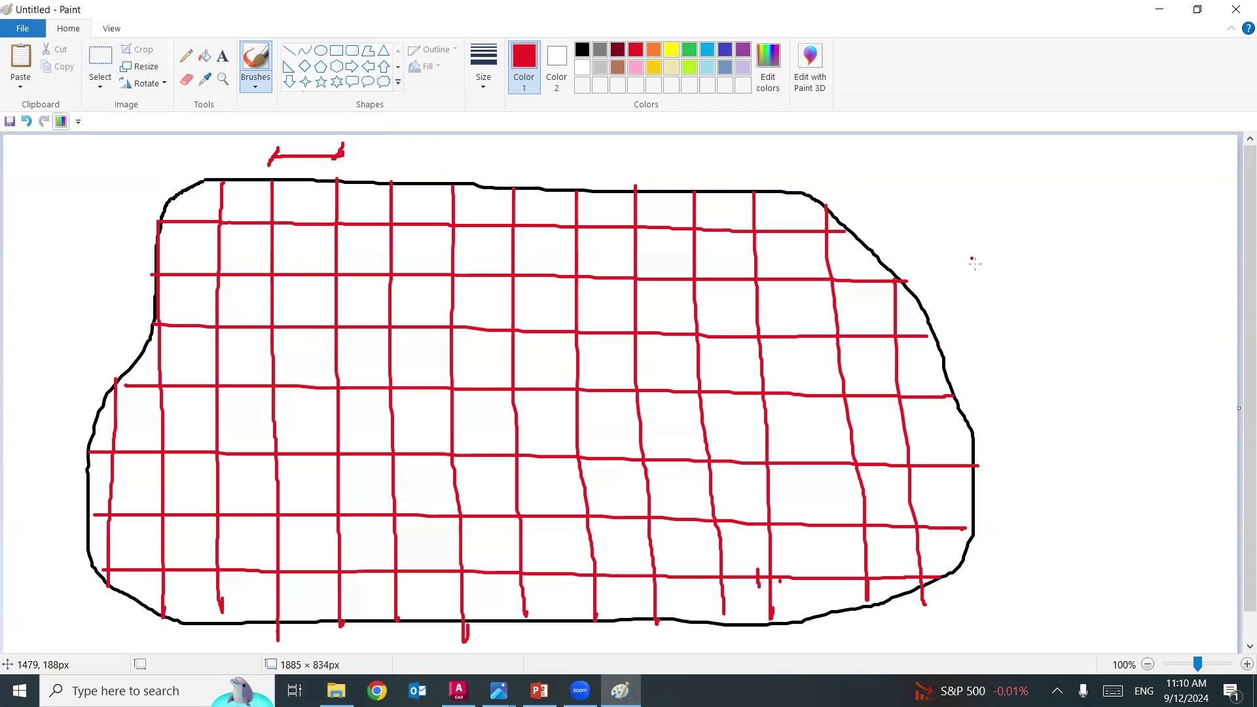
# - Add a double-headed dimension arrow on the right and label both top and right spacings 20'
pyautogui.moveTo(997, 275)
pyautogui.mouseDown()
pyautogui.moveTo(984, 275)
pyautogui.moveTo(986, 340)
pyautogui.mouseUp()
pyautogui.moveTo(980, 289); pyautogui.dragTo(997, 274)
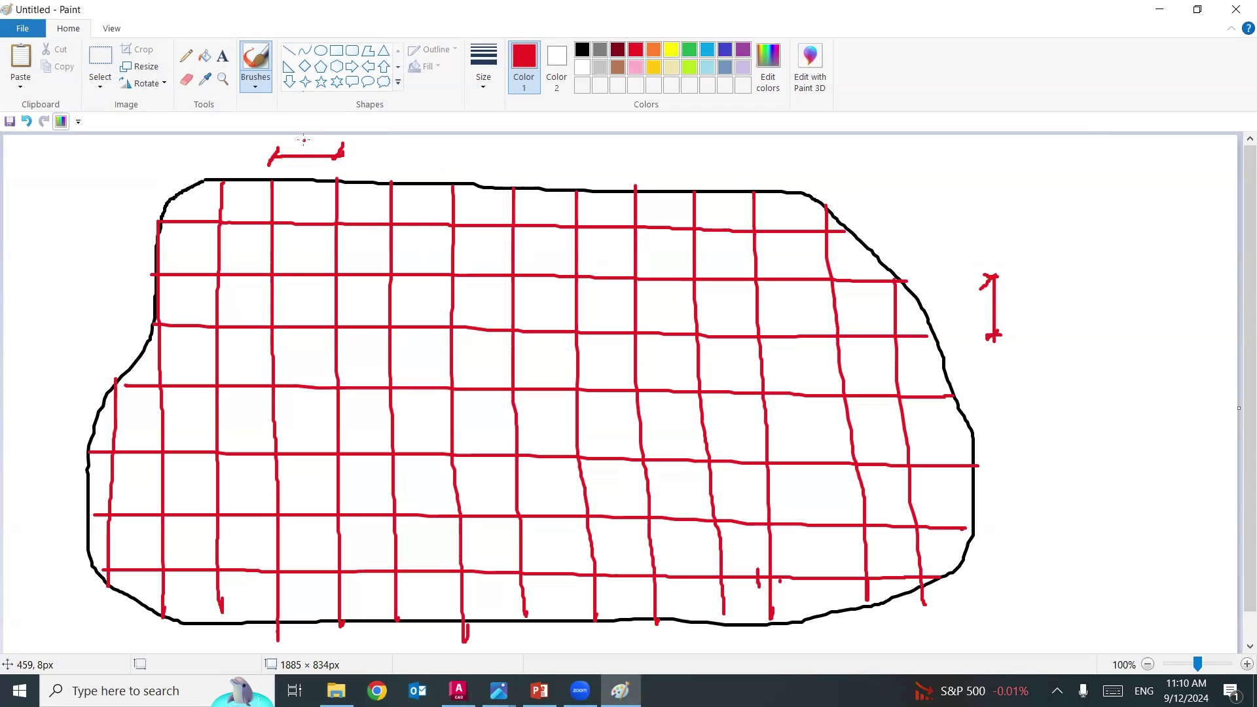
pyautogui.moveTo(303, 137)
pyautogui.mouseDown()
pyautogui.moveTo(316, 155)
pyautogui.moveTo(313, 138)
pyautogui.moveTo(326, 145)
pyautogui.mouseUp()
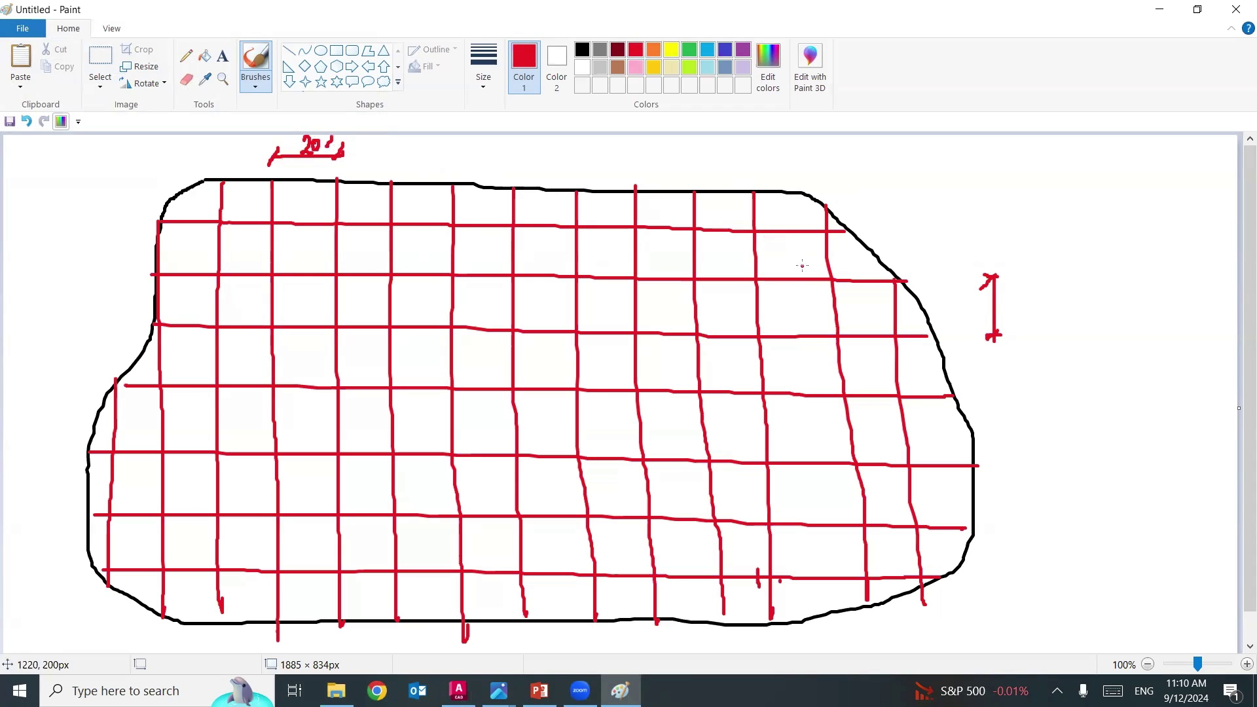
pyautogui.moveTo(1011, 295)
pyautogui.mouseDown()
pyautogui.moveTo(1009, 312)
pyautogui.moveTo(1024, 313)
pyautogui.moveTo(1040, 294)
pyautogui.mouseUp()
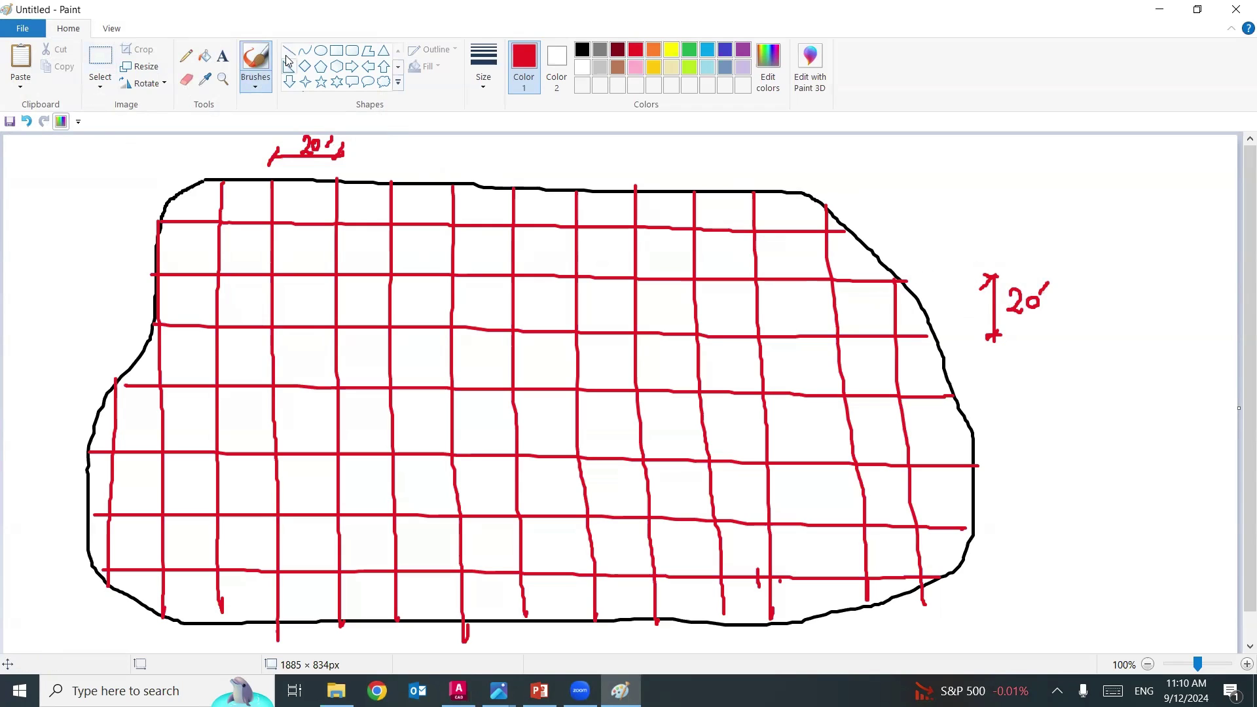
pyautogui.click(690, 53)
# - Draw green overall dimension arrows along the left side and beneath the whole outline
pyautogui.moveTo(72, 177)
pyautogui.mouseDown()
pyautogui.moveTo(28, 176)
pyautogui.moveTo(47, 634)
pyautogui.moveTo(65, 633)
pyautogui.moveTo(57, 619)
pyautogui.mouseUp()
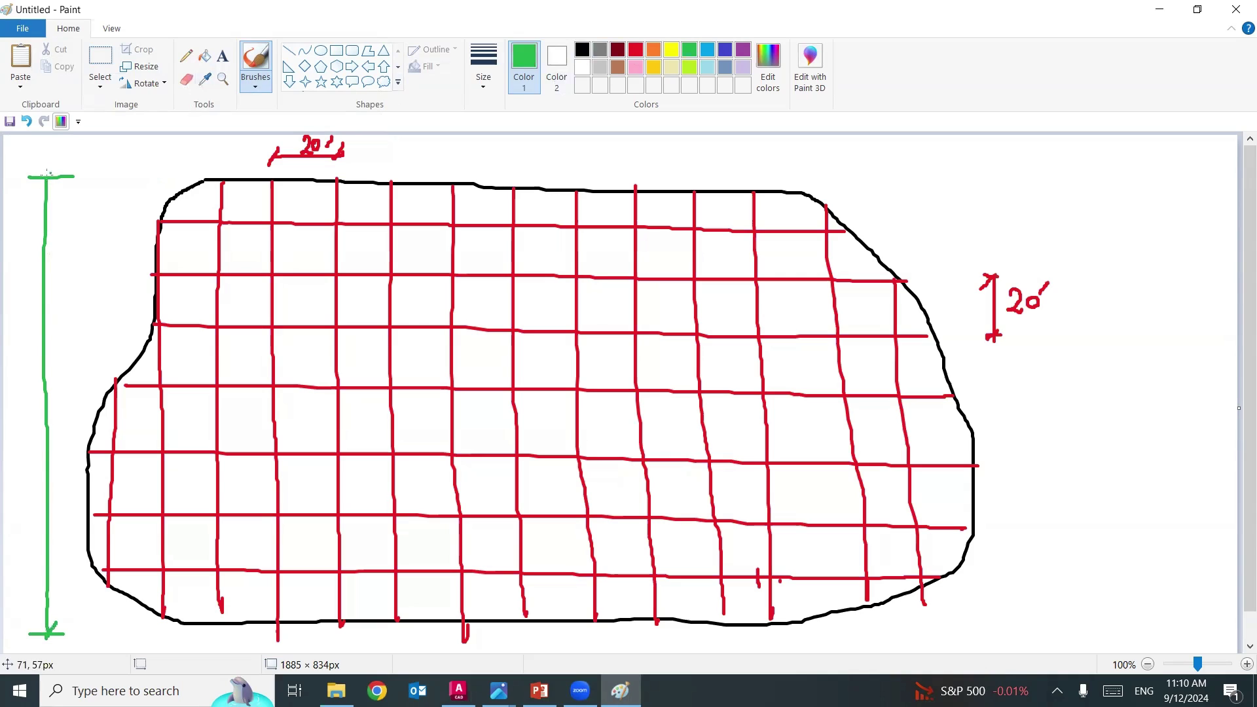
pyautogui.moveTo(48, 176); pyautogui.dragTo(31, 194)
pyautogui.scroll(-1, 90, 640)
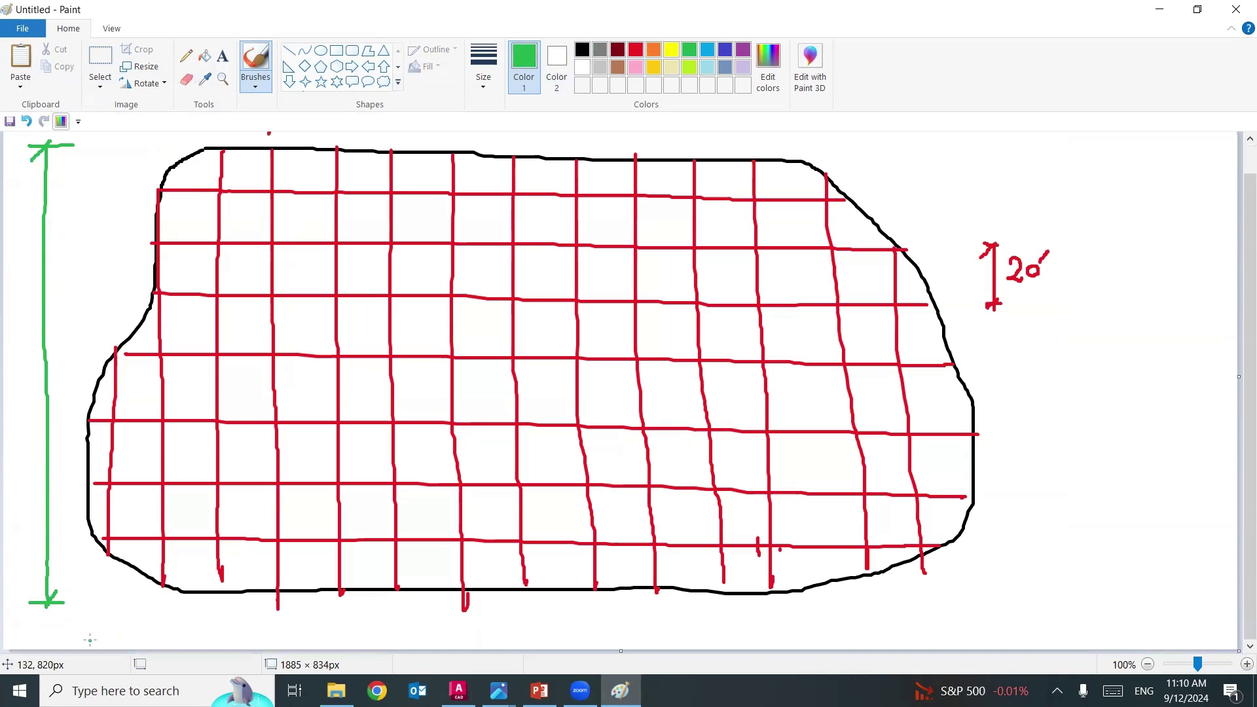
pyautogui.moveTo(79, 633); pyautogui.dragTo(346, 650)
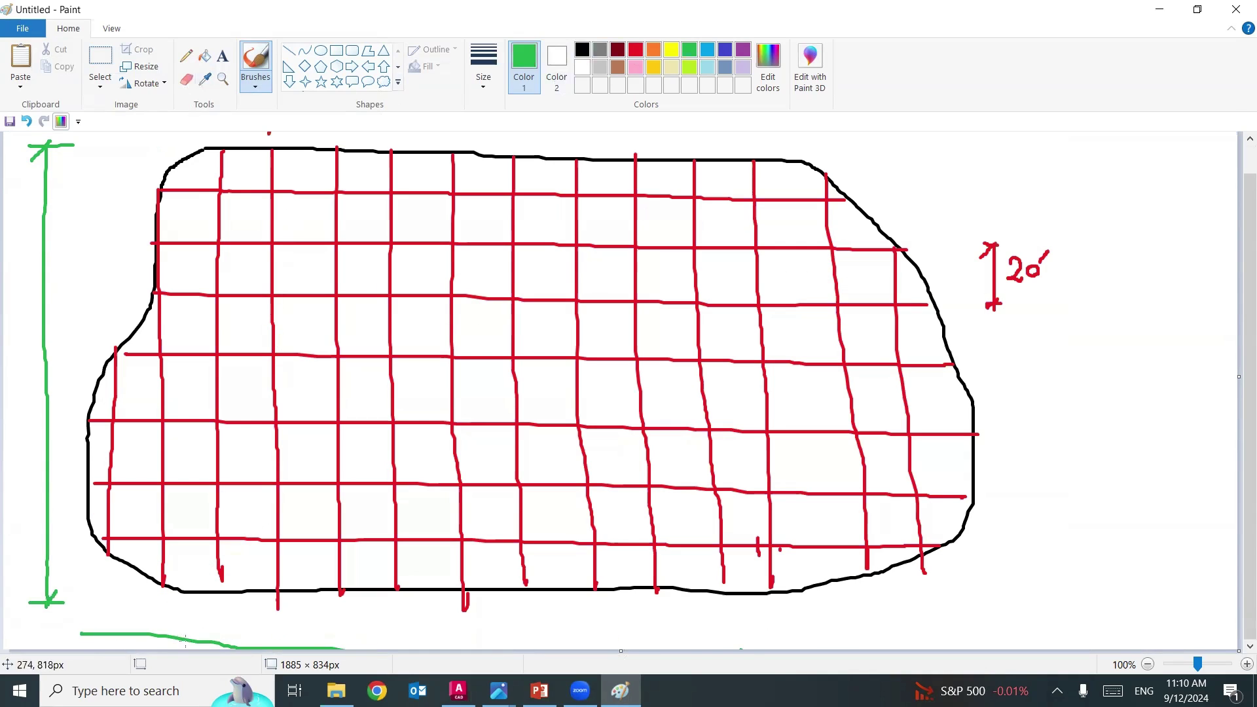
pyautogui.moveTo(186, 641); pyautogui.dragTo(1001, 616)
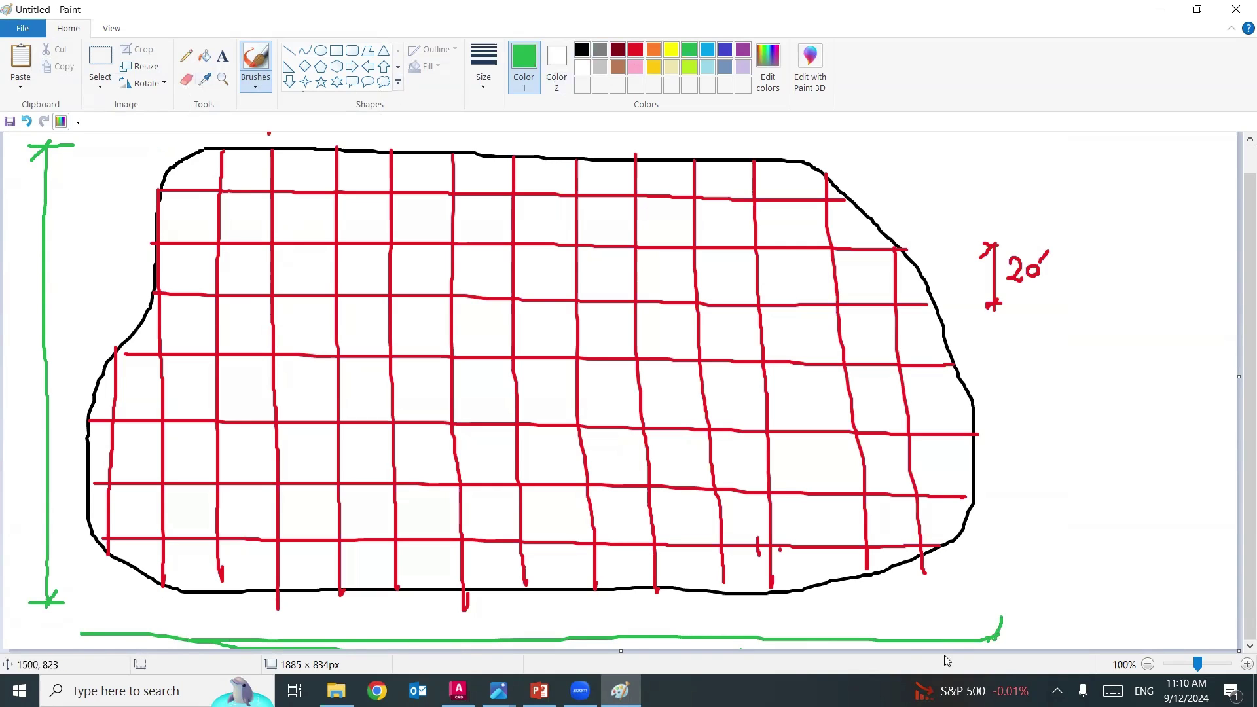
pyautogui.moveTo(86, 622); pyautogui.dragTo(77, 640)
# - Circle the right-side 20' label in green and write 400' under the bottom dimension
pyautogui.moveTo(1011, 290); pyautogui.dragTo(1052, 290)
pyautogui.moveTo(1016, 241)
pyautogui.mouseDown()
pyautogui.moveTo(1060, 230)
pyautogui.moveTo(1017, 239)
pyautogui.mouseUp()
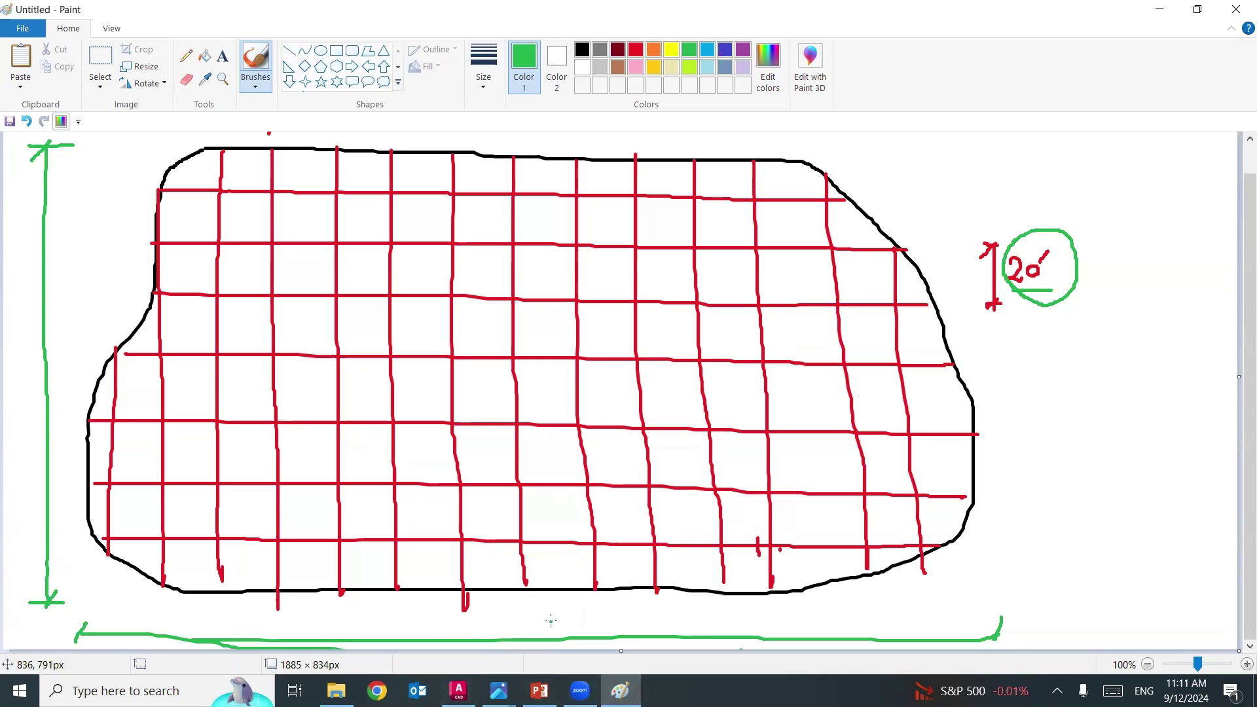
pyautogui.moveTo(550, 608)
pyautogui.mouseDown()
pyautogui.moveTo(567, 624)
pyautogui.moveTo(557, 637)
pyautogui.moveTo(610, 610)
pyautogui.mouseUp()
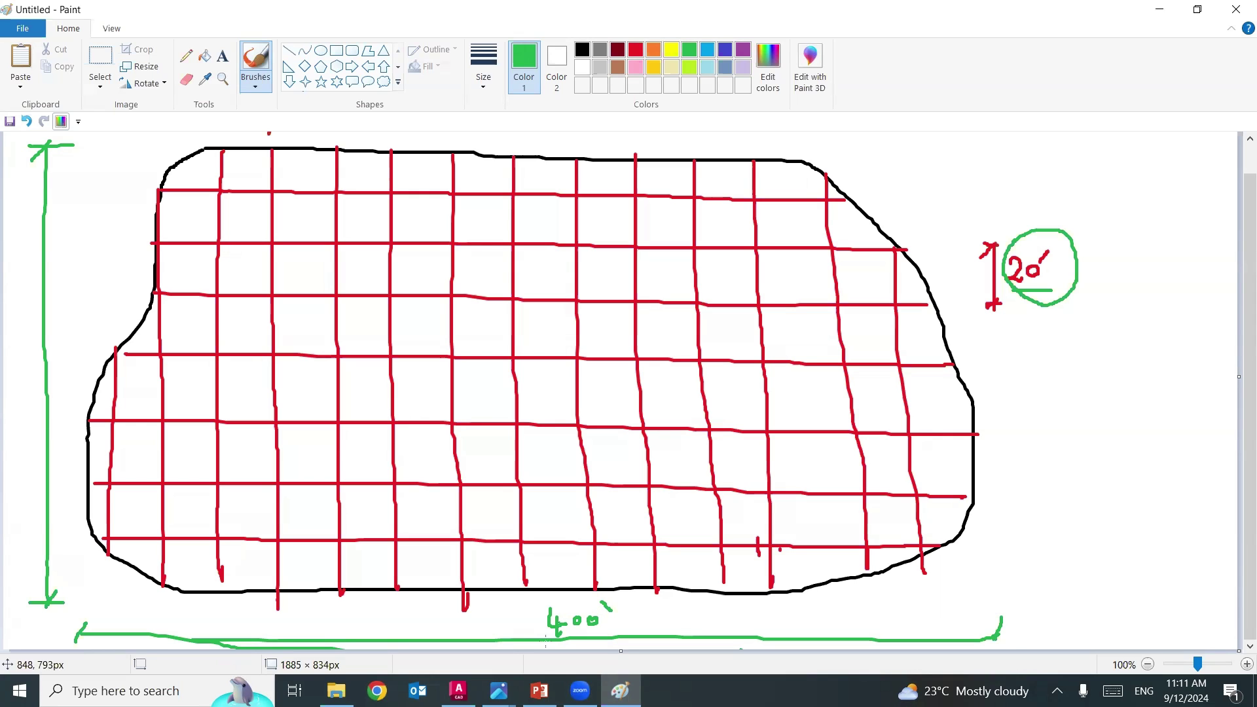
# - Bring AutoCAD's Grading plan back to the front, nudge the view, and show the Dimension menu
pyautogui.click(459, 691)
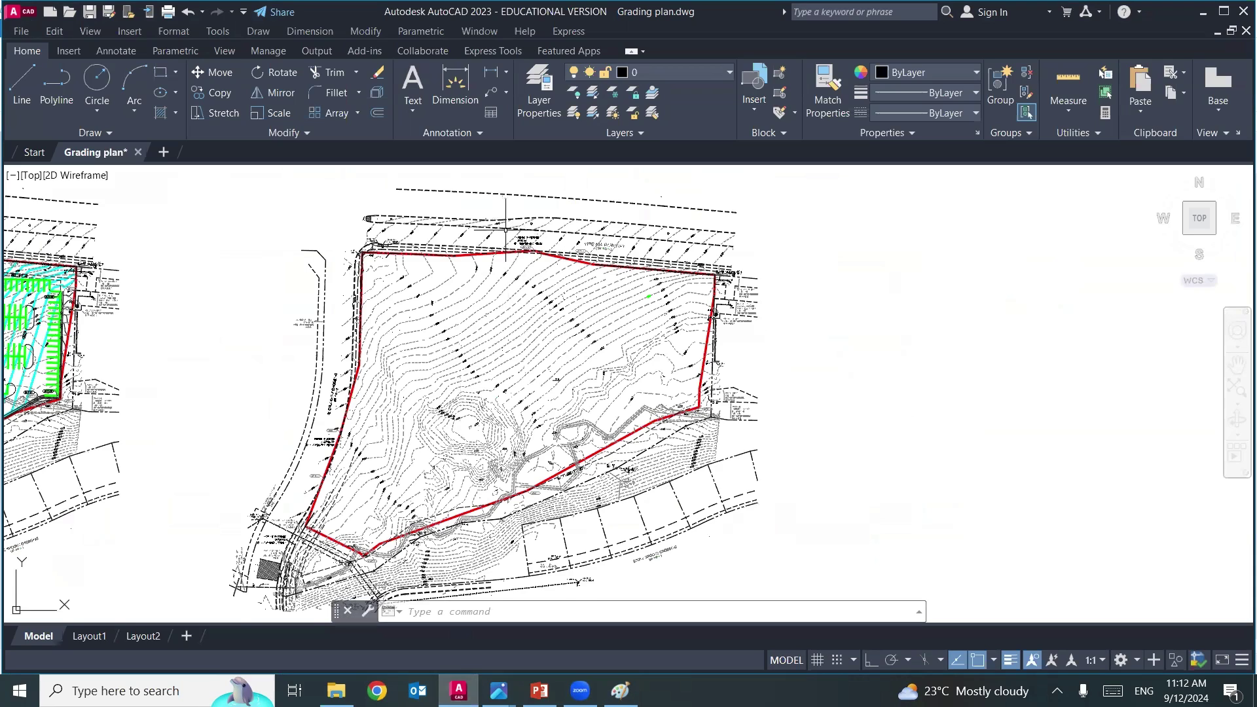
pyautogui.moveTo(508, 226); pyautogui.dragTo(502, 253, button='middle')
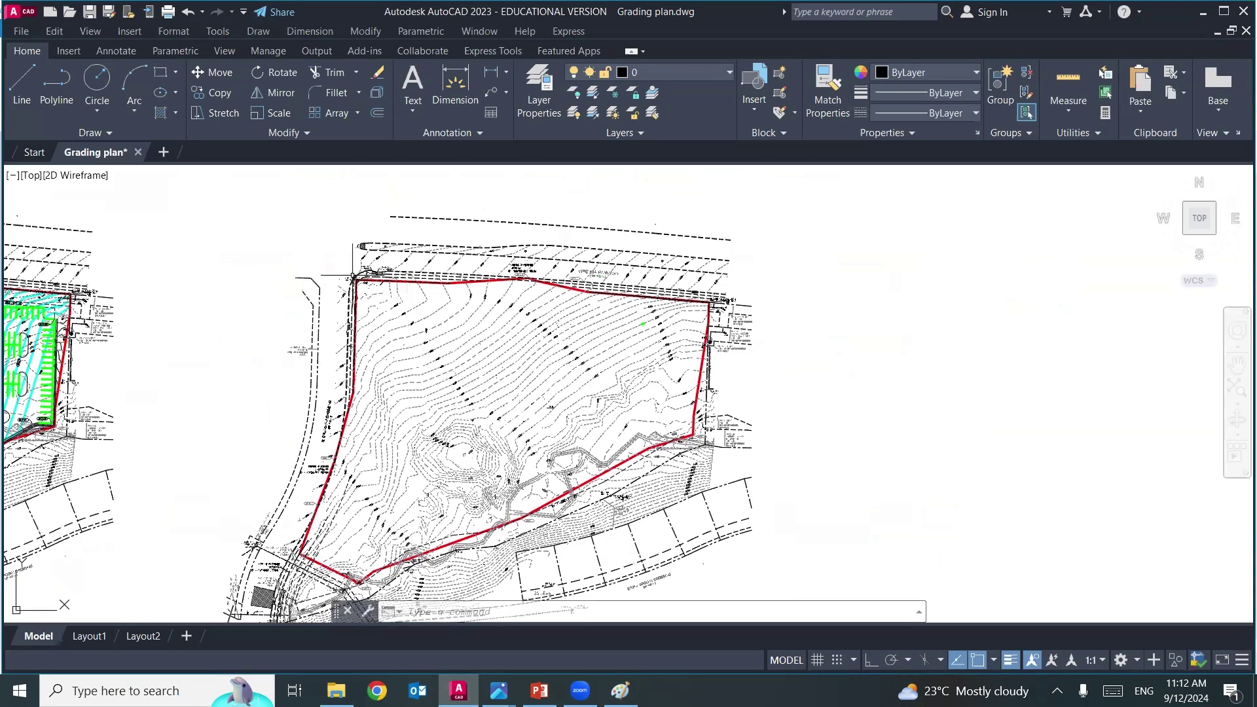
pyautogui.click(326, 32)
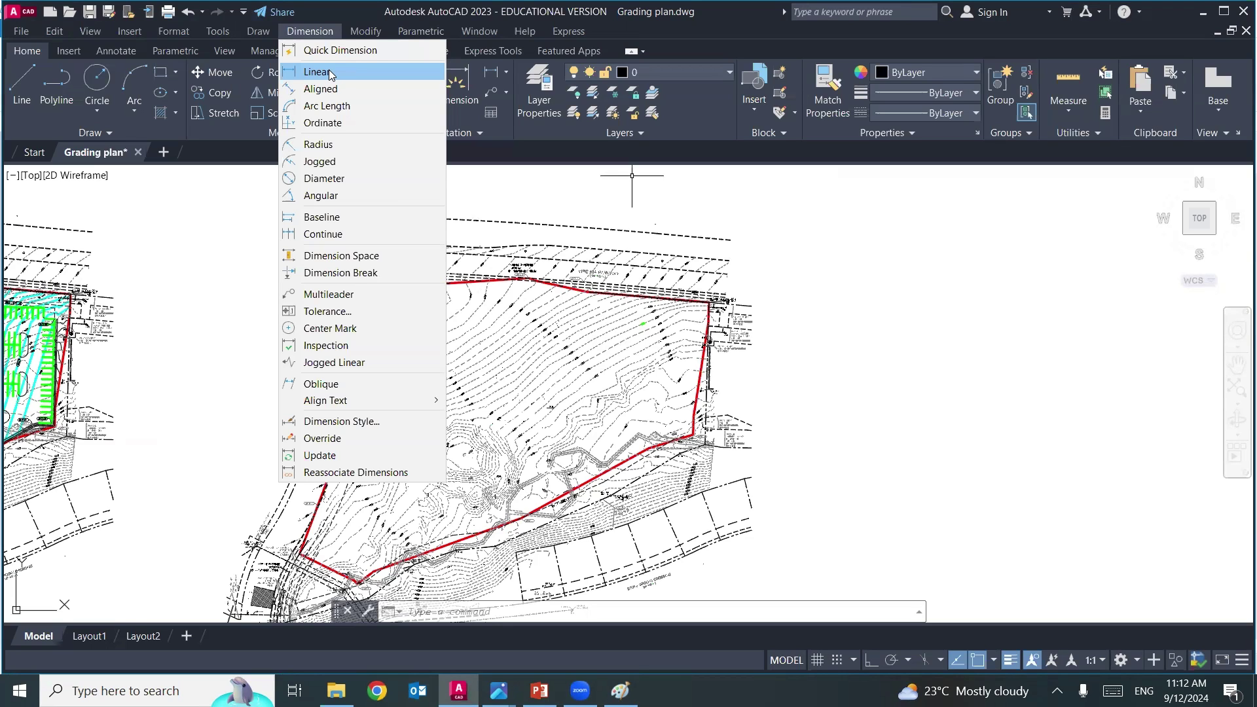
# - Dimension the red boundary's top edge from its top-left to top-right corner (481.2556)
pyautogui.click(328, 70)
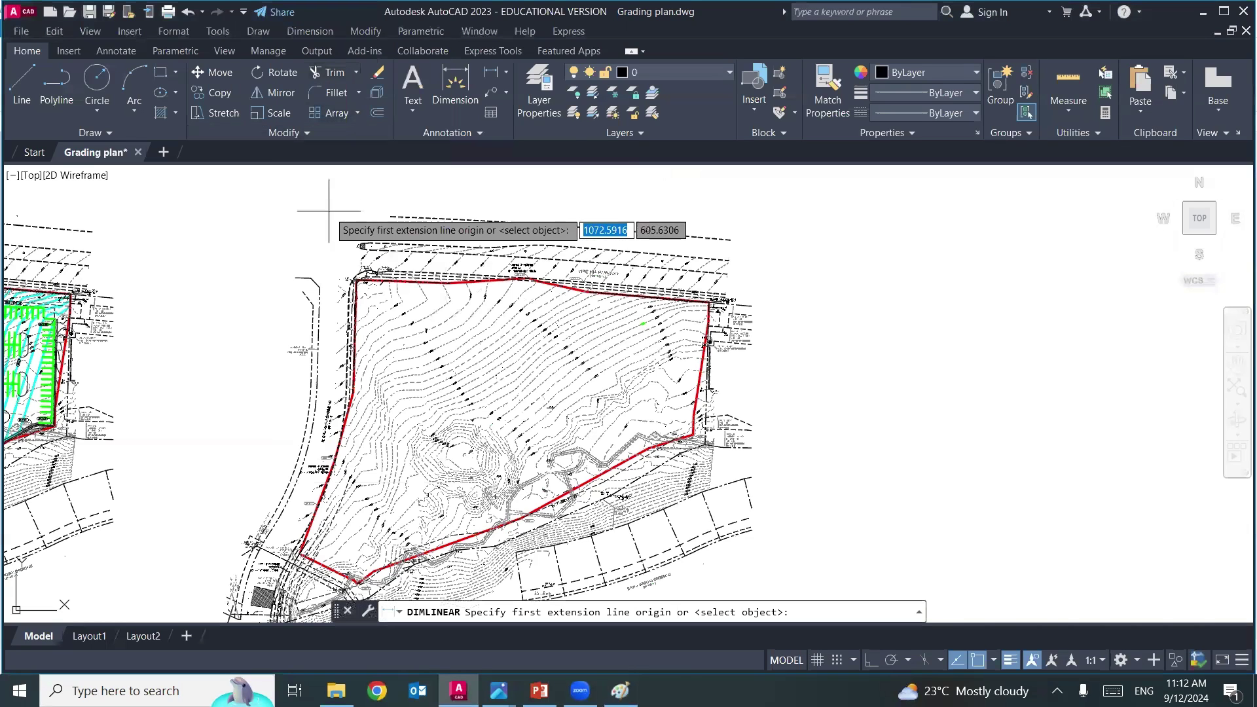
pyautogui.scroll(5, 343, 252)
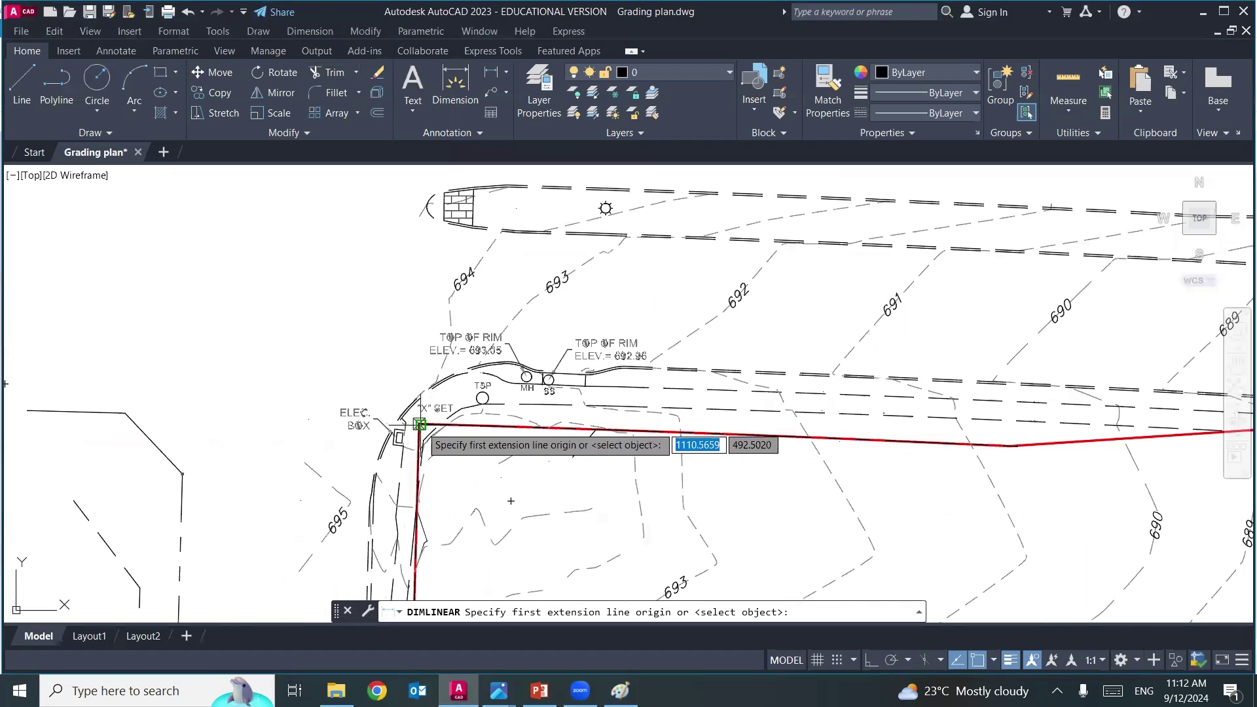
pyautogui.click(419, 423)
pyautogui.scroll(-5, 609, 361)
pyautogui.scroll(4, 726, 393)
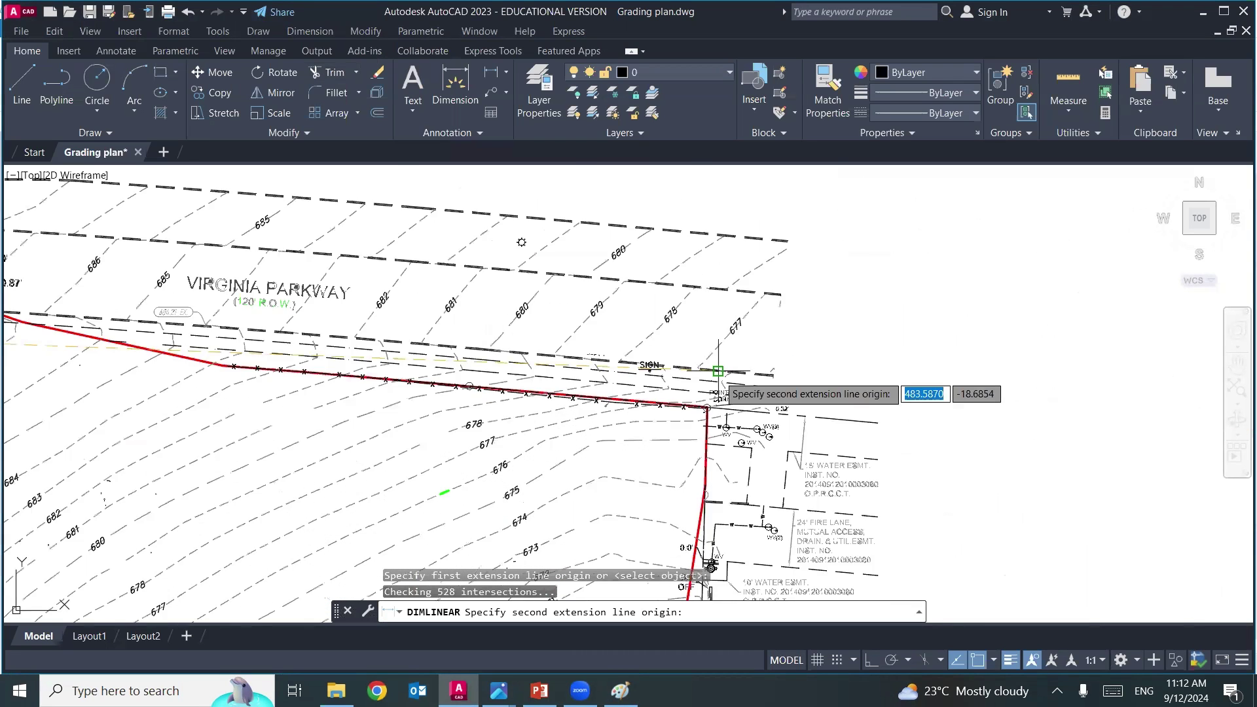
pyautogui.scroll(2, 716, 409)
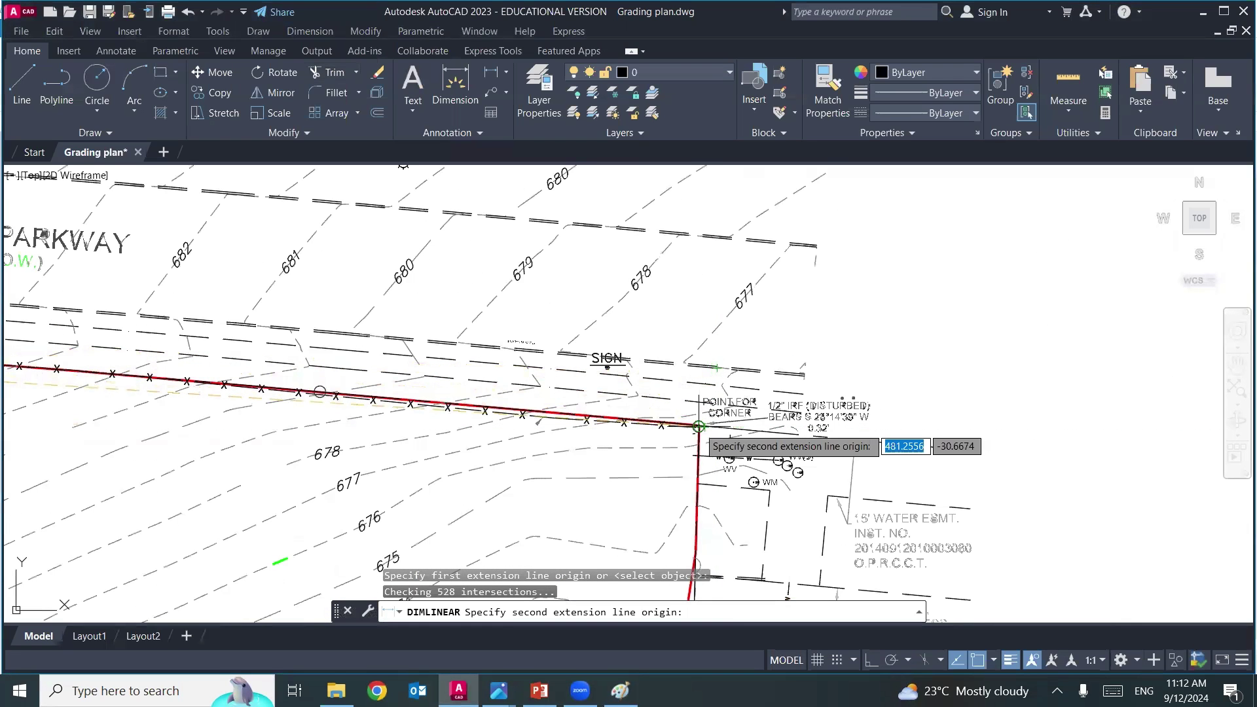
pyautogui.click(698, 426)
pyautogui.scroll(-6, 699, 427)
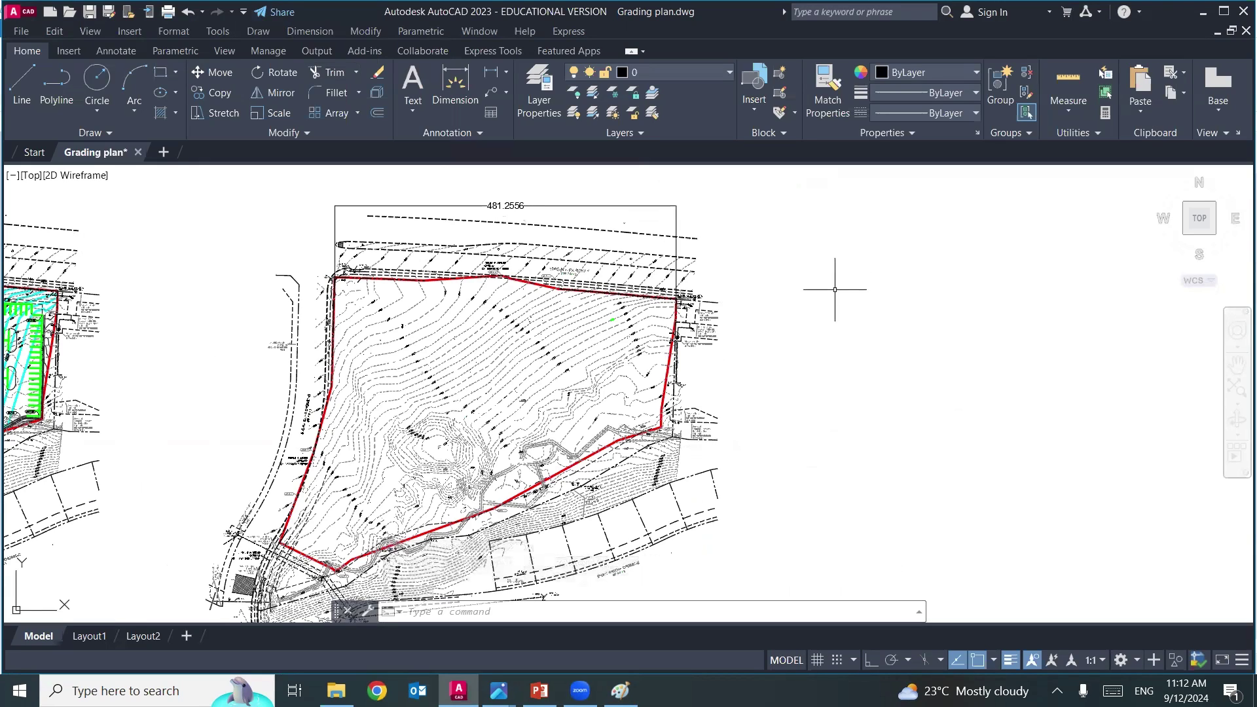
pyautogui.moveTo(811, 353); pyautogui.dragTo(830, 334, button='middle')
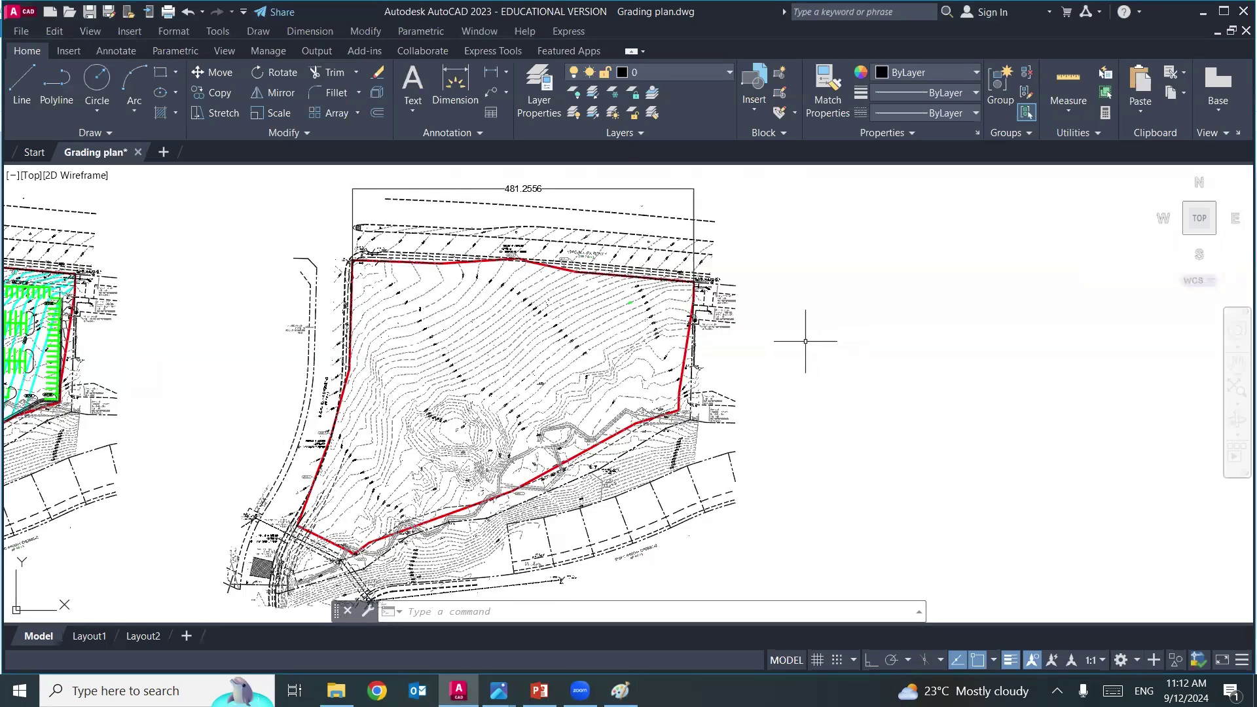
# - Add a 415.3529 vertical DIMLINEAR left of the site, then switch to the Paint sketch
pyautogui.write('dimlinear')
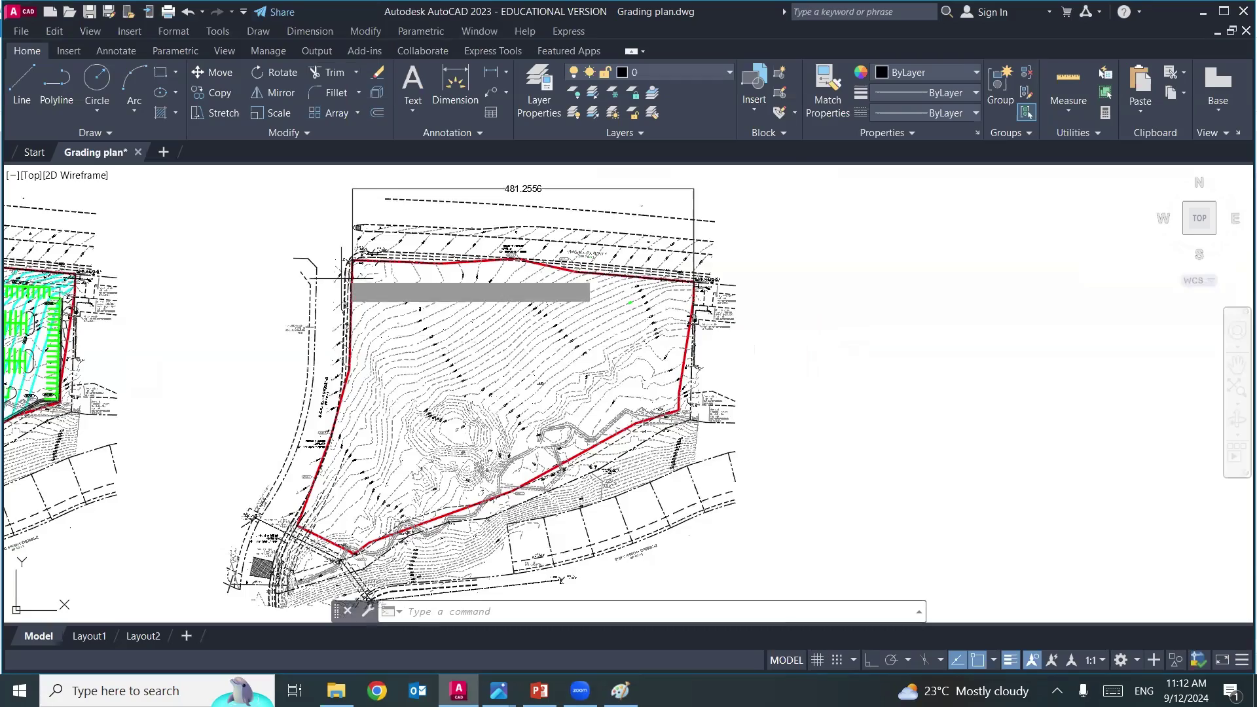
pyautogui.press('Return')
pyautogui.scroll(5, 421, 274)
pyautogui.click(421, 274)
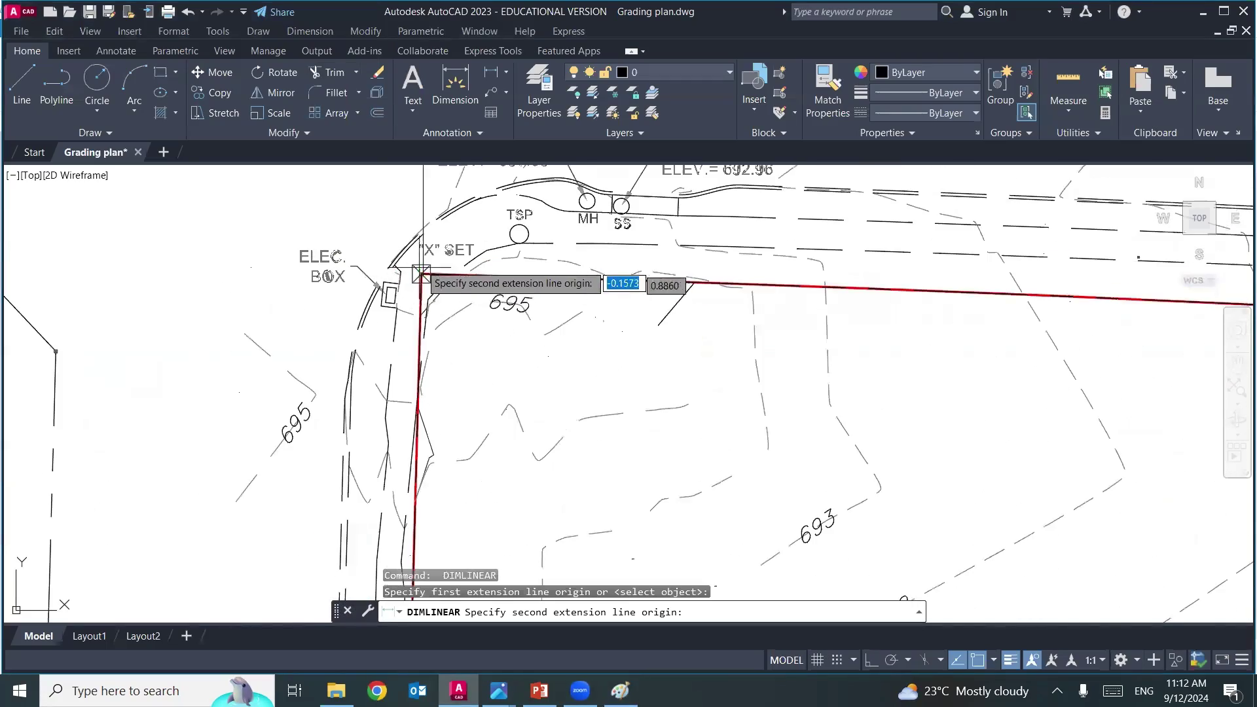
pyautogui.scroll(-4, 420, 274)
pyautogui.scroll(-2, 421, 274)
pyautogui.scroll(3, 412, 419)
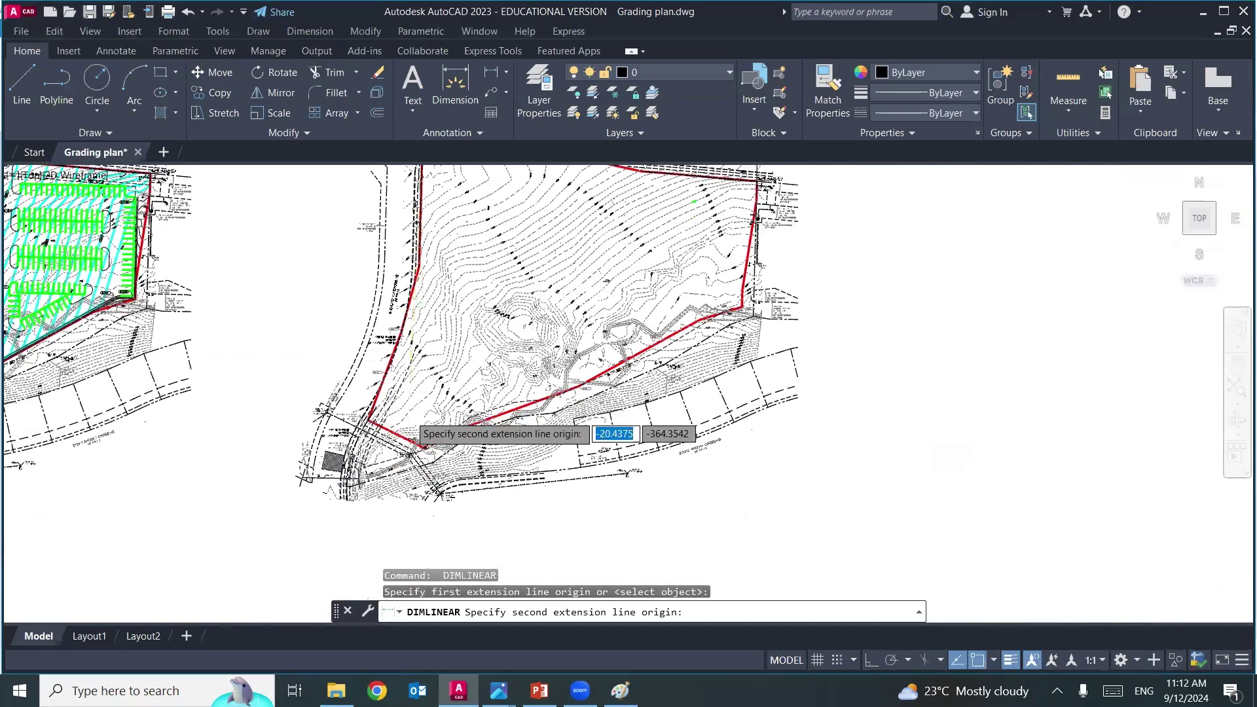
pyautogui.scroll(4, 413, 422)
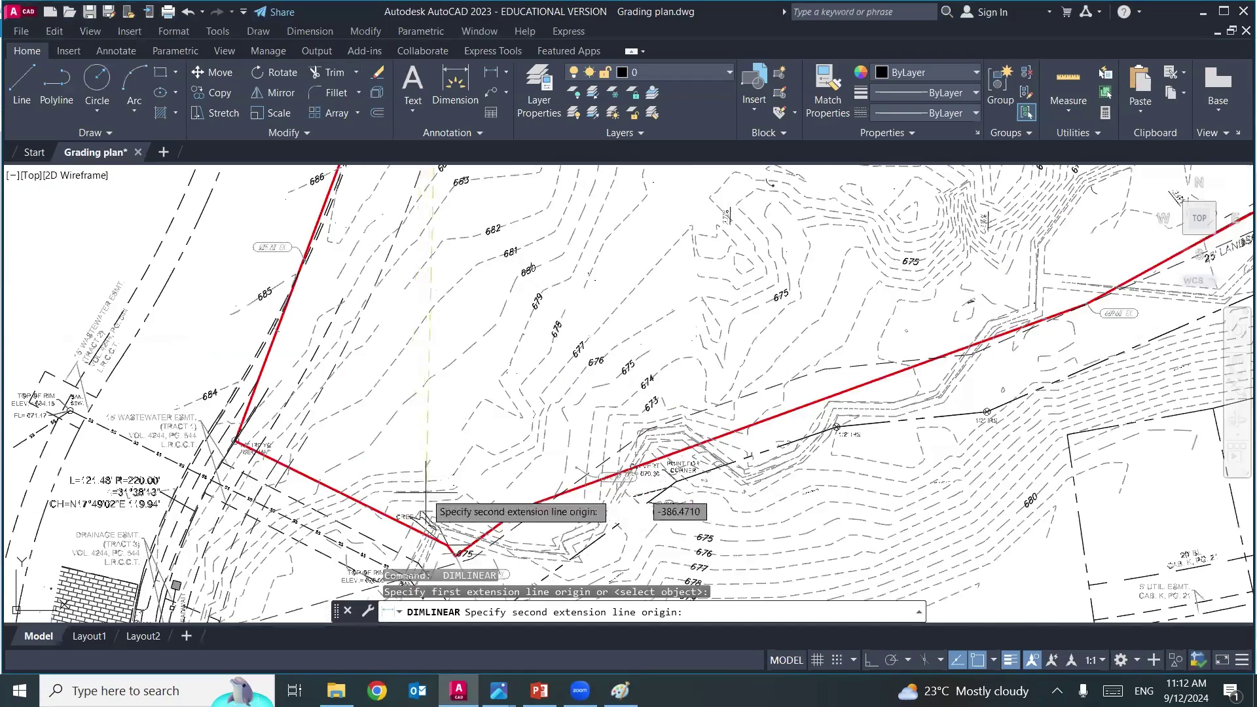
pyautogui.click(451, 550)
pyautogui.scroll(-2, 456, 545)
pyautogui.scroll(-2, 457, 544)
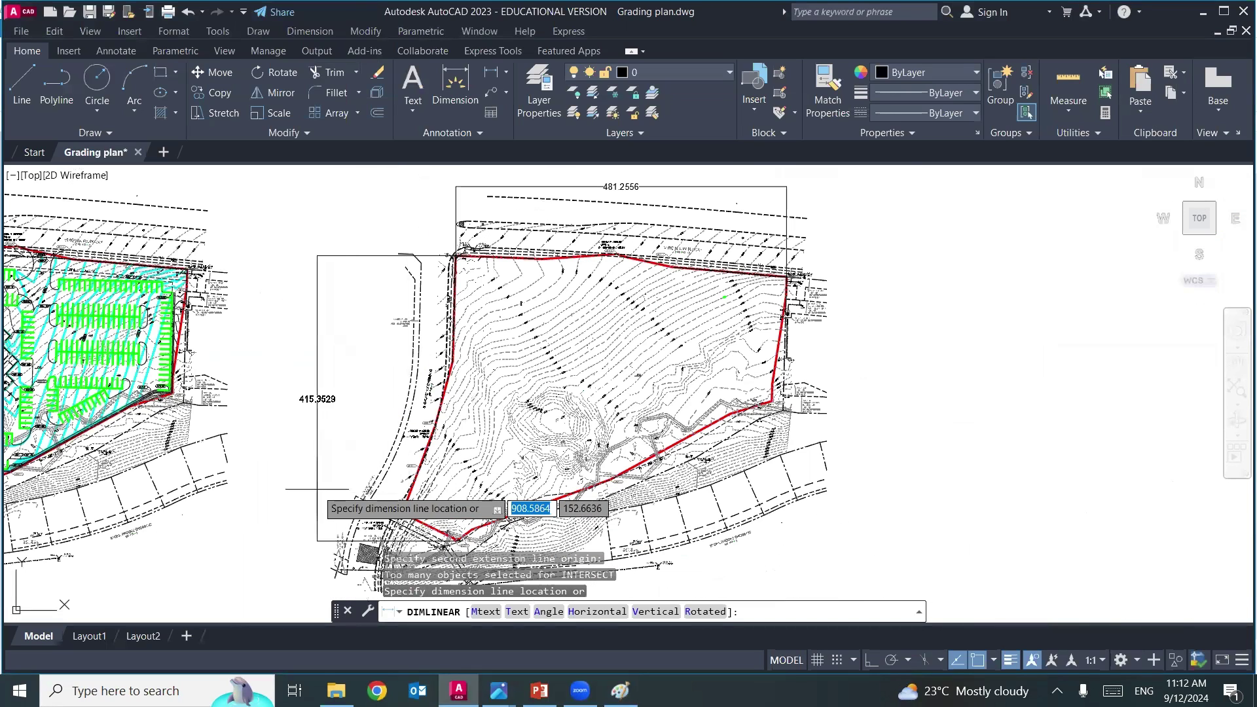
pyautogui.click(317, 406)
pyautogui.moveTo(497, 446)
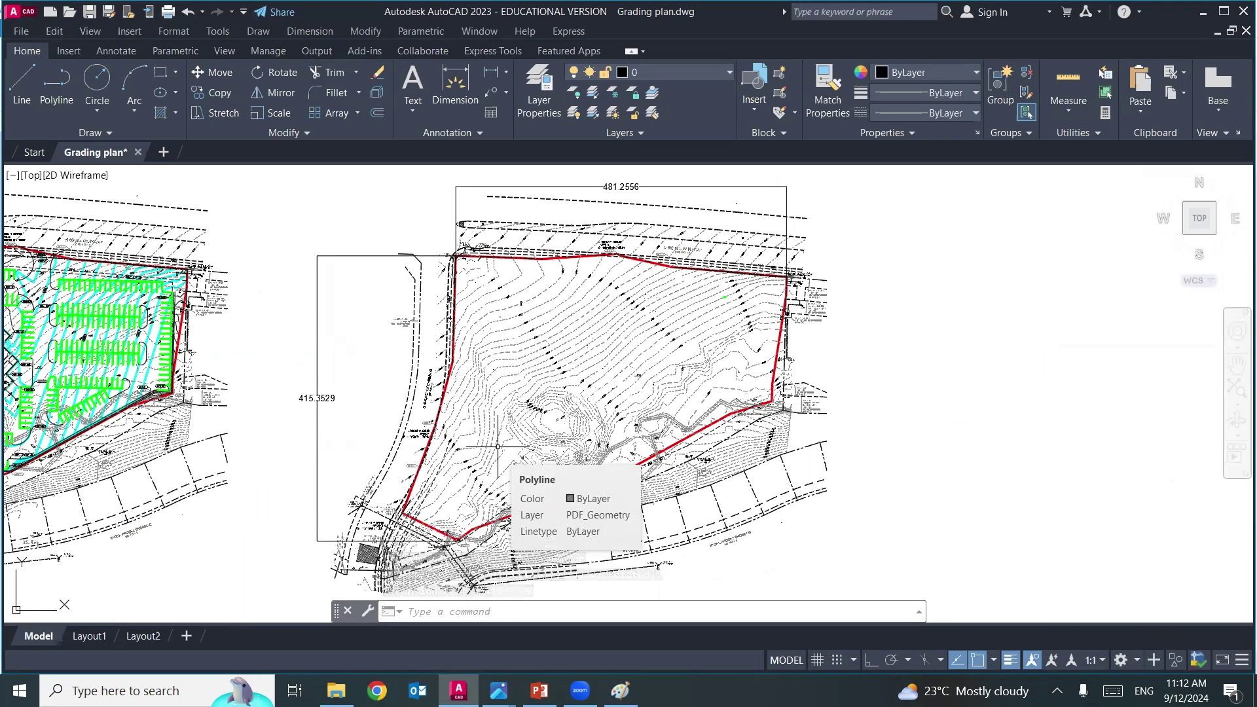
pyautogui.click(620, 690)
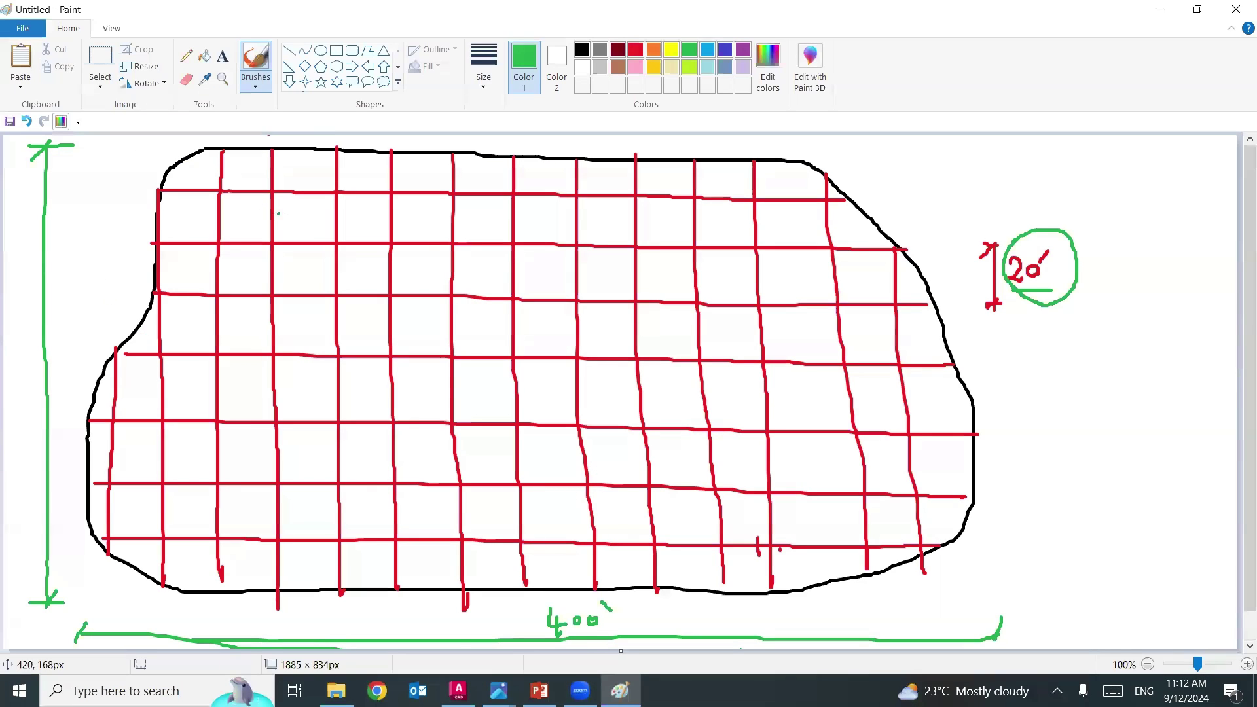
# - Green-tick the top 20' dimension and circled 20' label, trace one grid cell, then return to AutoCAD
pyautogui.scroll(1, 281, 170)
pyautogui.moveTo(352, 154); pyautogui.dragTo(383, 136)
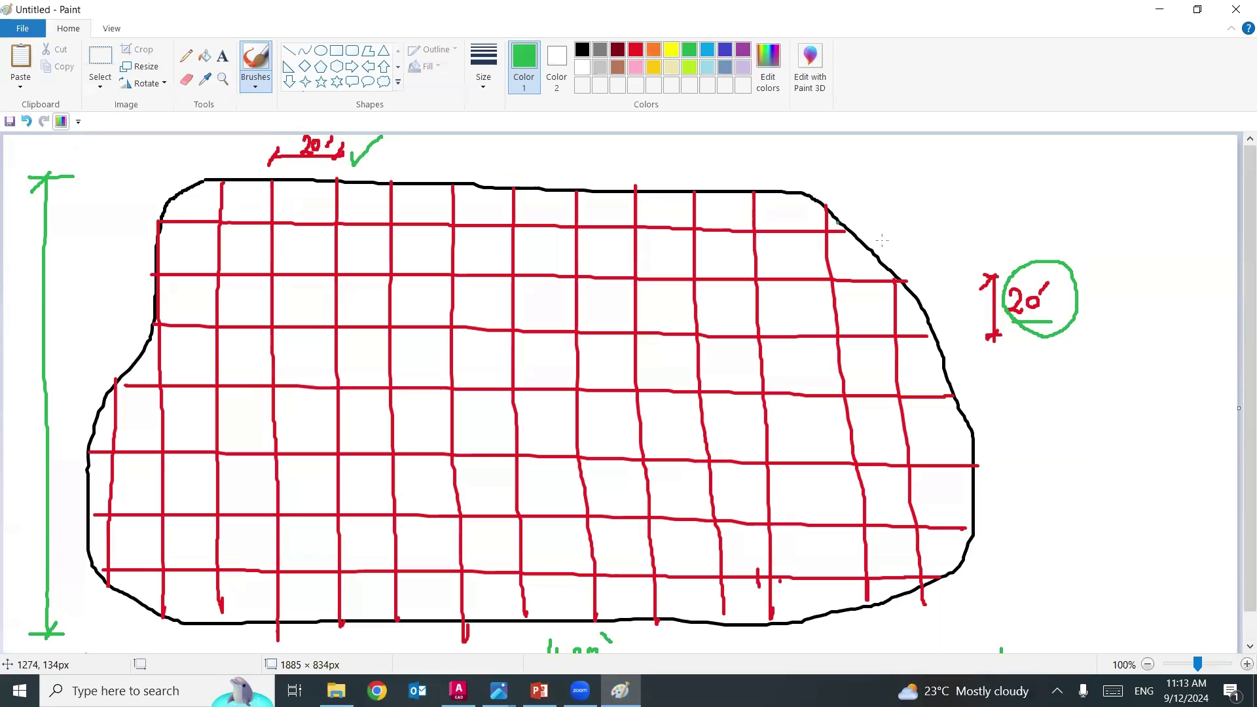
pyautogui.moveTo(1096, 298); pyautogui.dragTo(1122, 280)
pyautogui.moveTo(459, 229)
pyautogui.mouseDown()
pyautogui.moveTo(387, 223)
pyautogui.moveTo(392, 270)
pyautogui.moveTo(452, 274)
pyautogui.moveTo(449, 230)
pyautogui.mouseUp()
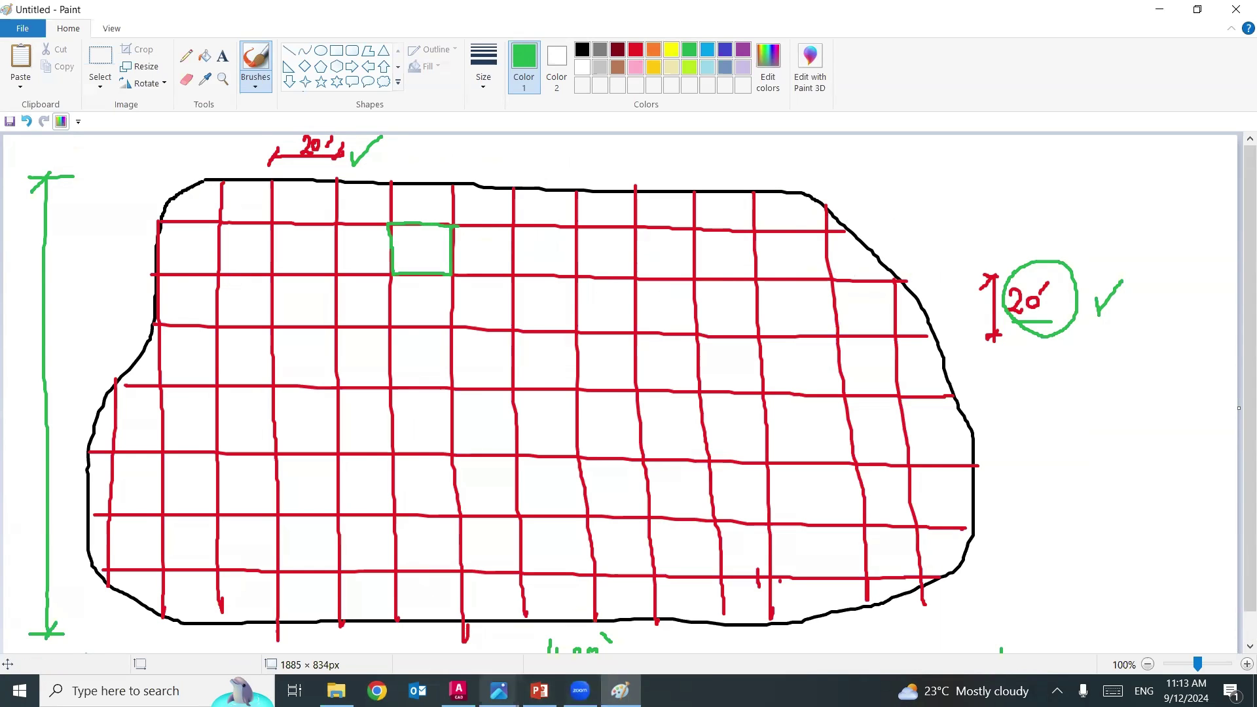
pyautogui.click(458, 691)
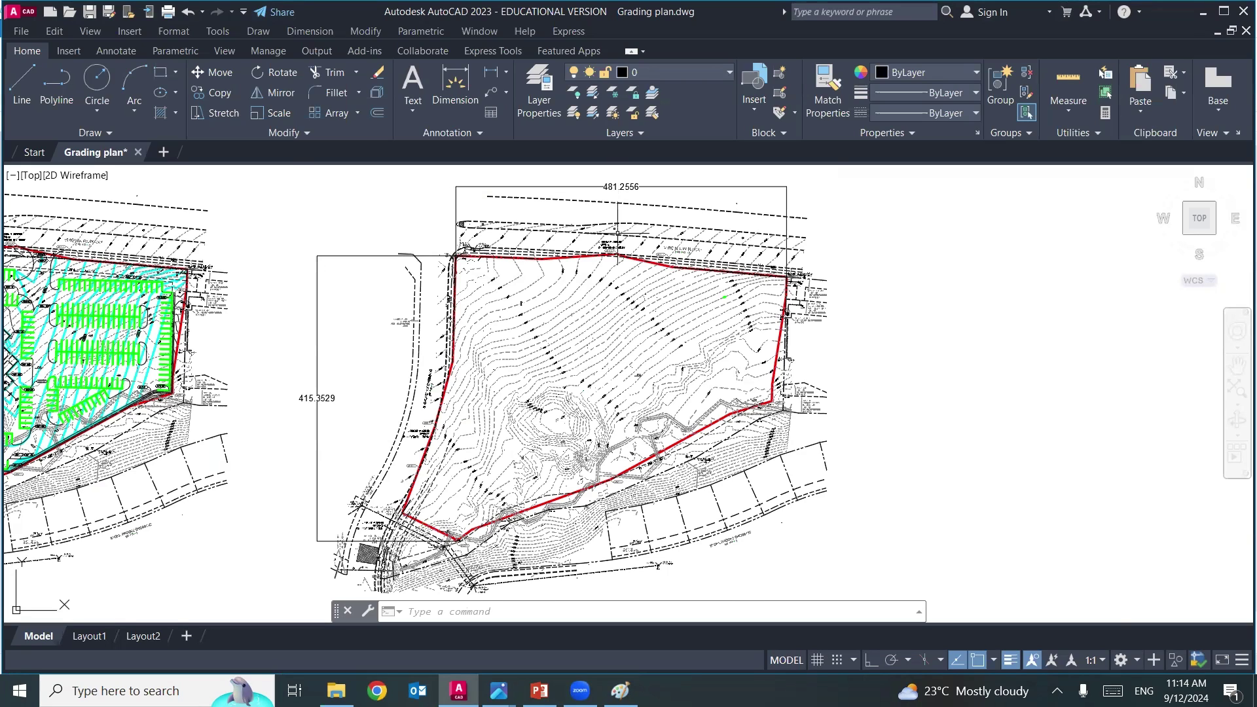
# - Abandon an early line attempt and set the colour for new objects to Green
pyautogui.scroll(5, 540, 261)
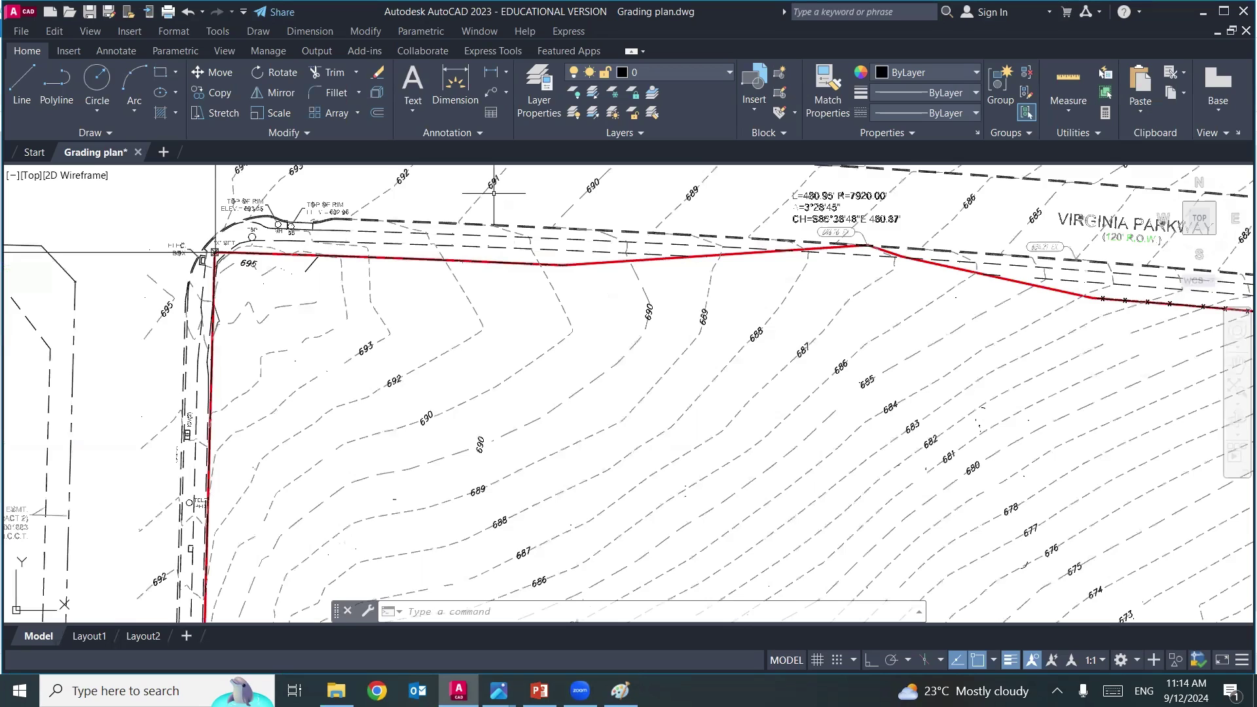
pyautogui.scroll(-5, 497, 229)
pyautogui.scroll(-2, 471, 239)
pyautogui.scroll(-1, 453, 247)
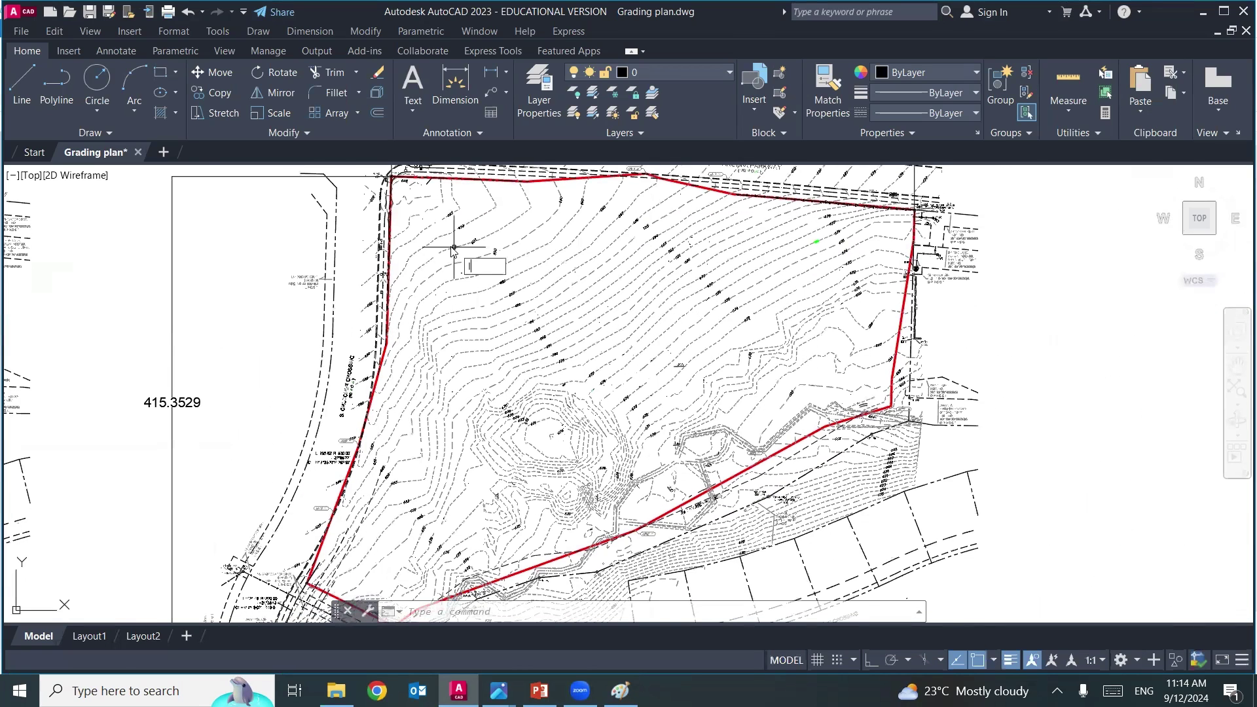
pyautogui.write('l')
pyautogui.press('Return')
pyautogui.moveTo(391, 205); pyautogui.dragTo(394, 231, button='middle')
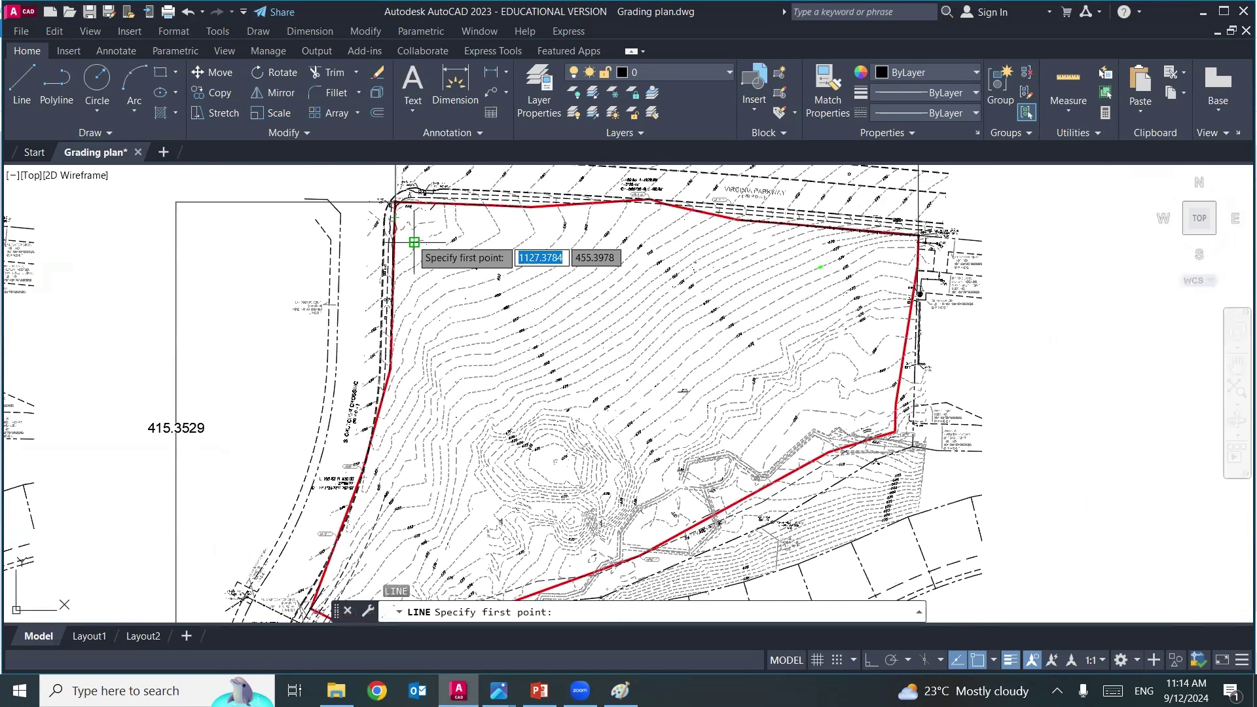
pyautogui.press('Escape')
pyautogui.press('Escape')
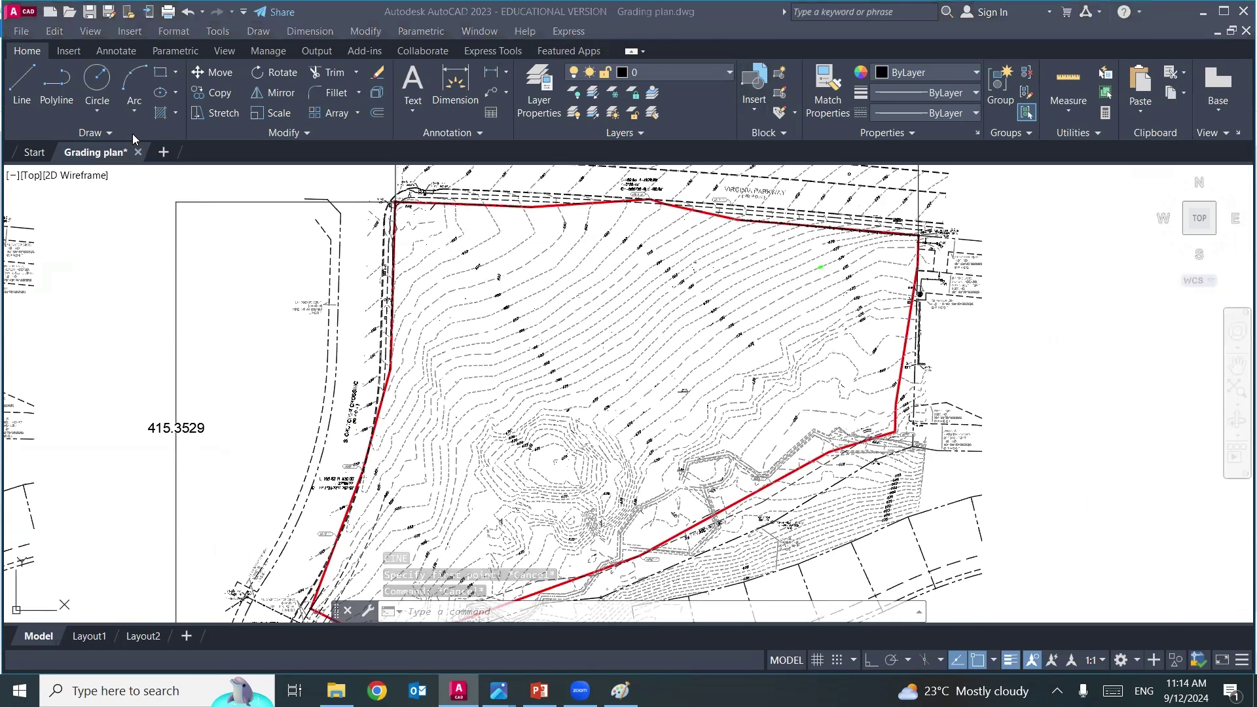
pyautogui.click(976, 72)
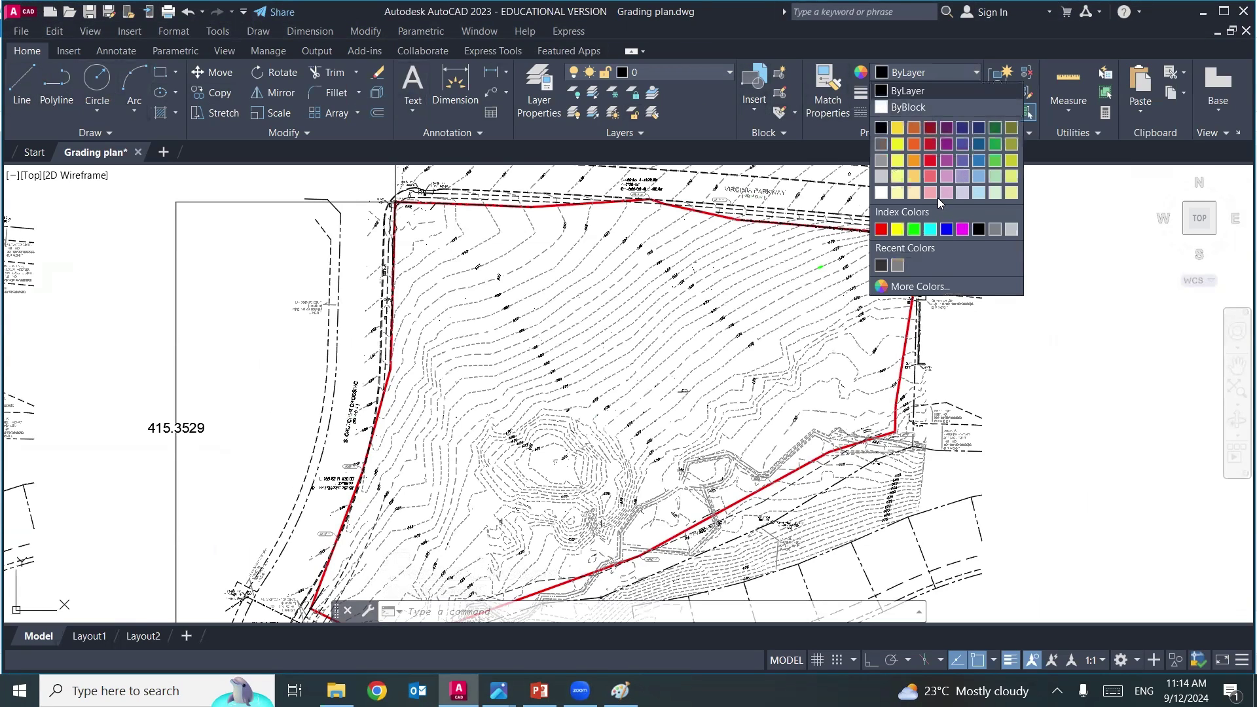
pyautogui.click(914, 229)
# - Draw an Ortho vertical line from the boundary's top-left corner down below the site
pyautogui.scroll(5, 389, 196)
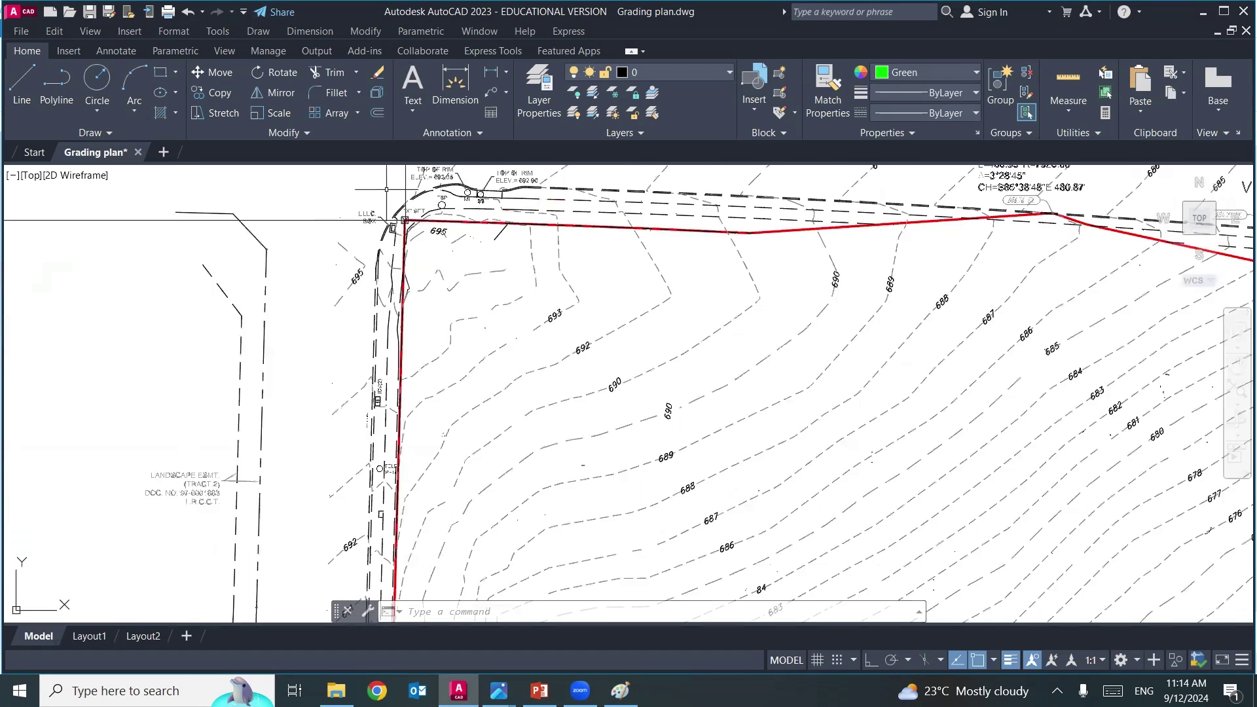
pyautogui.scroll(5, 409, 239)
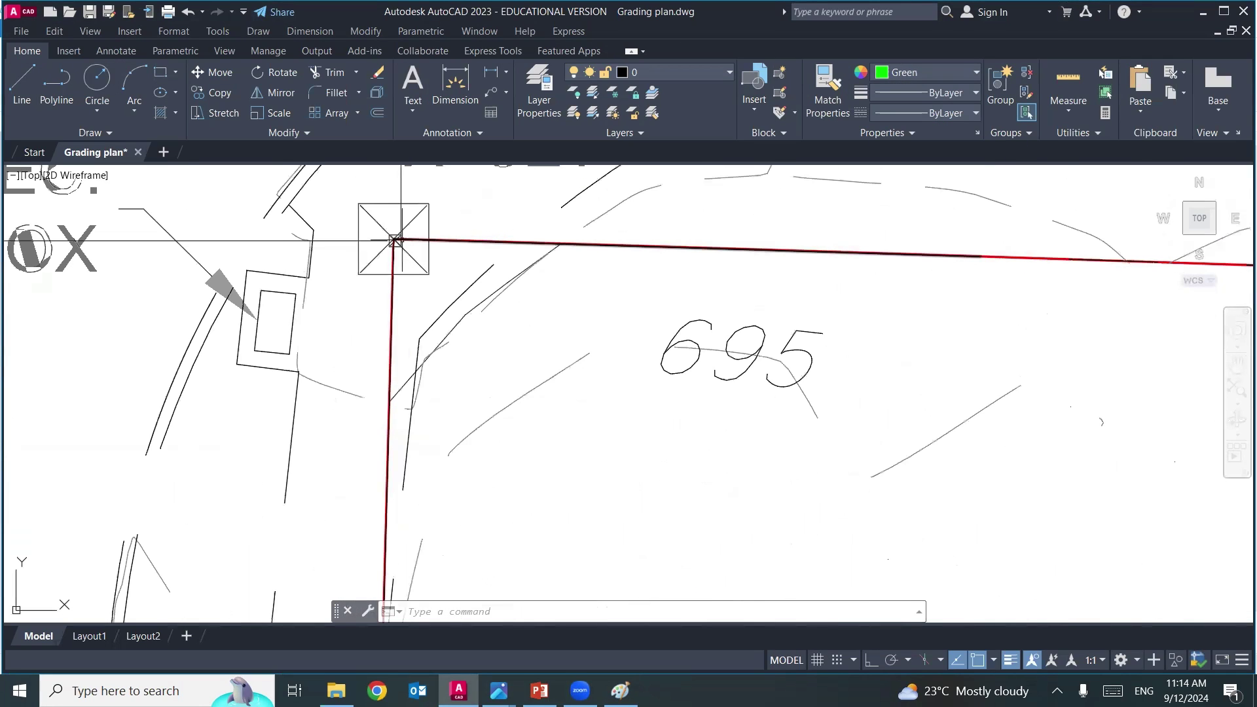
pyautogui.write('l')
pyautogui.press('Return')
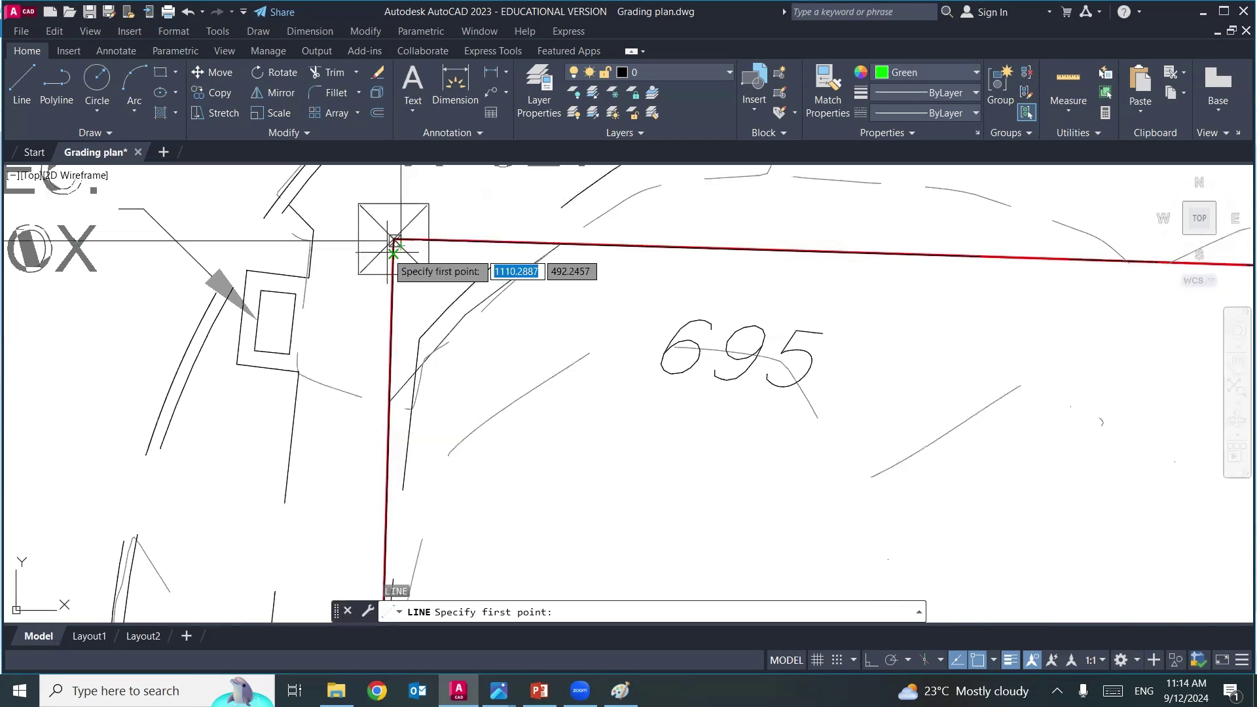
pyautogui.click(392, 241)
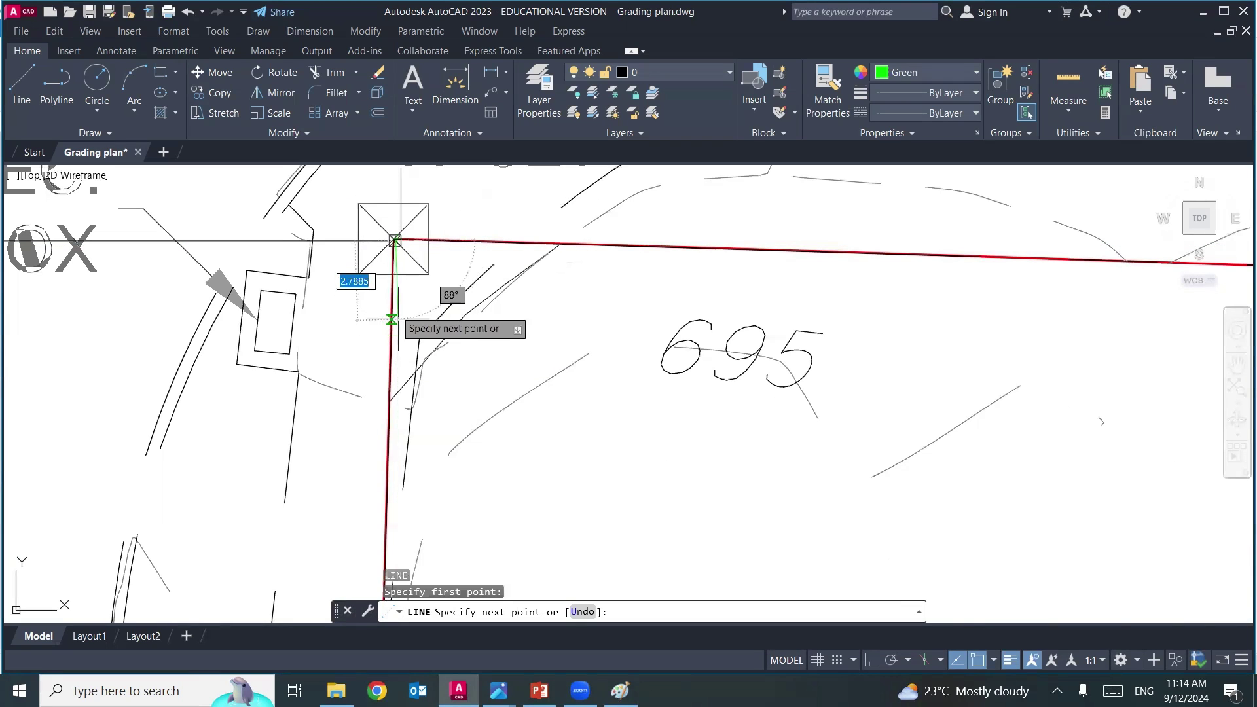
pyautogui.scroll(3, 393, 242)
pyautogui.press('Escape')
pyautogui.press('Return')
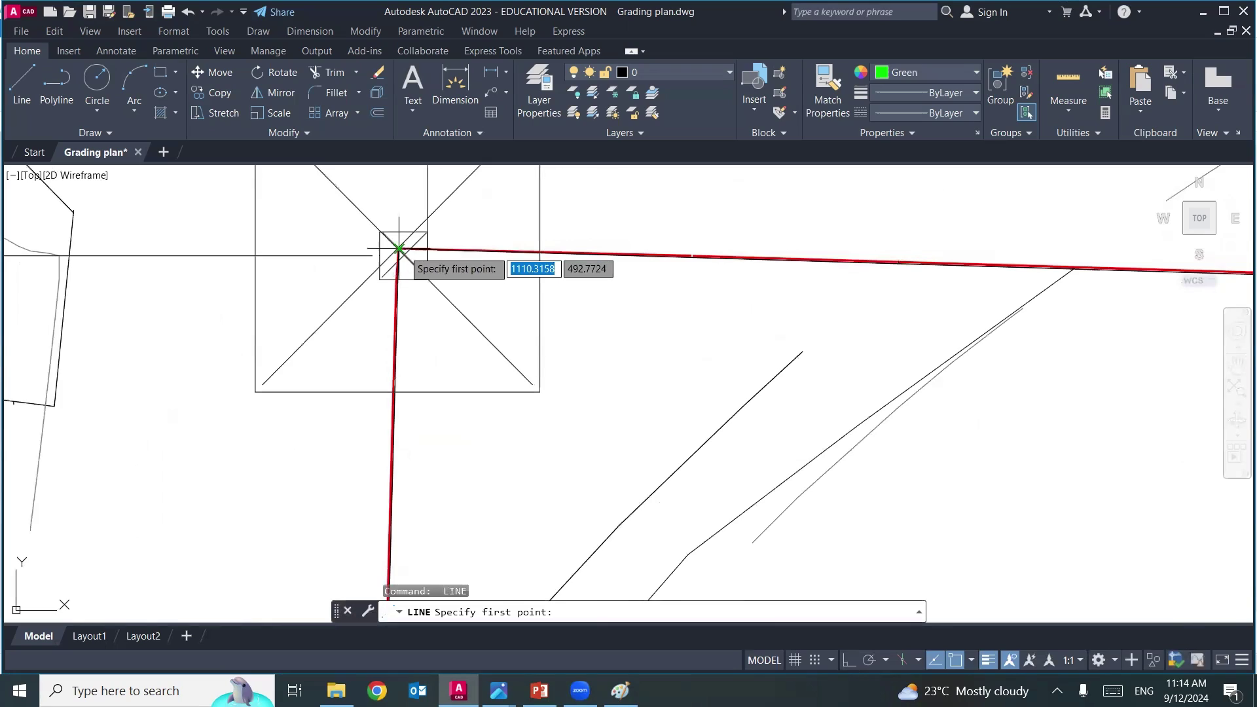
pyautogui.click(392, 247)
pyautogui.scroll(-1, 532, 237)
pyautogui.scroll(-3, 533, 230)
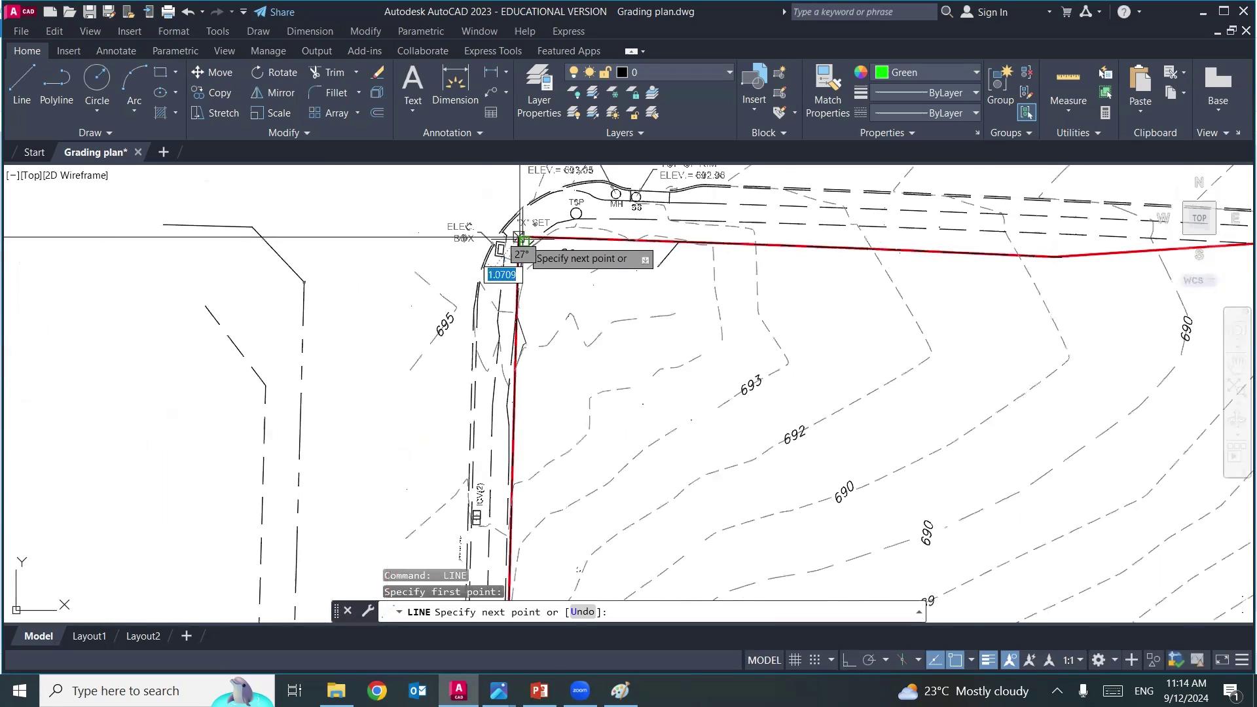
pyautogui.click(849, 660)
pyautogui.scroll(-5, 524, 419)
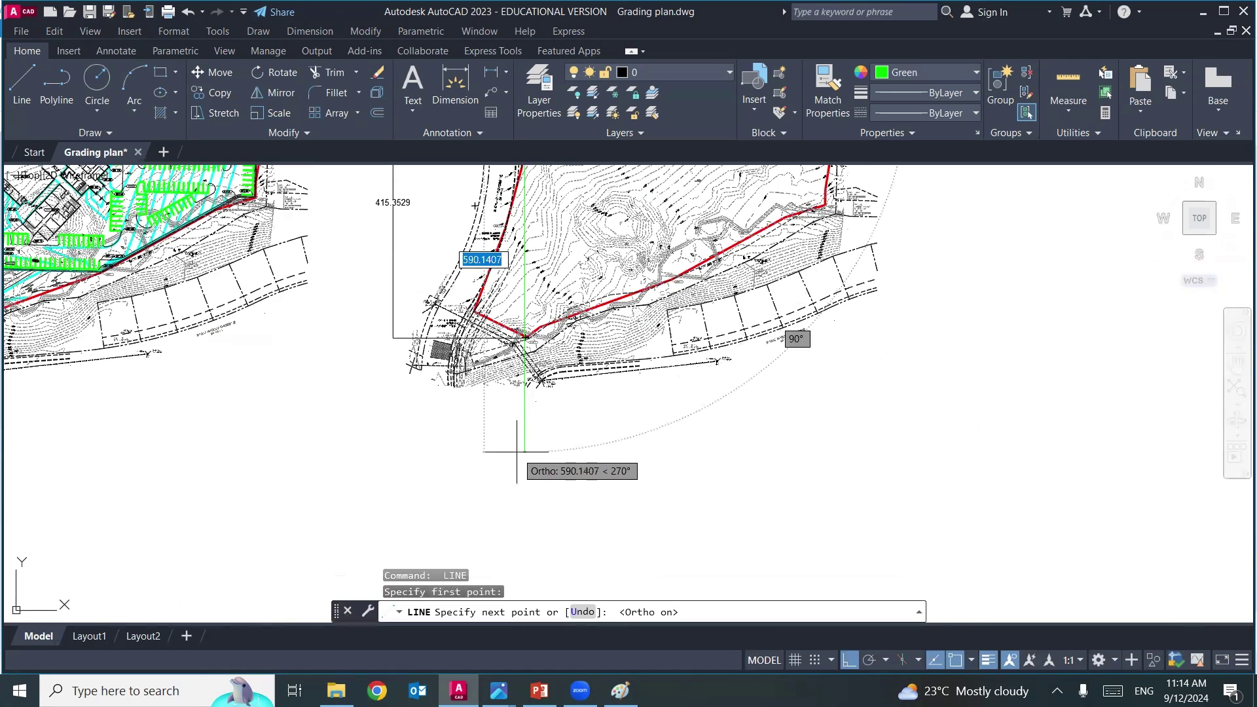
pyautogui.click(516, 452)
pyautogui.press('Return')
# - Select the new green line, check its lineweight list without changing it, and deselect
pyautogui.moveTo(682, 435); pyautogui.dragTo(649, 512, button='middle')
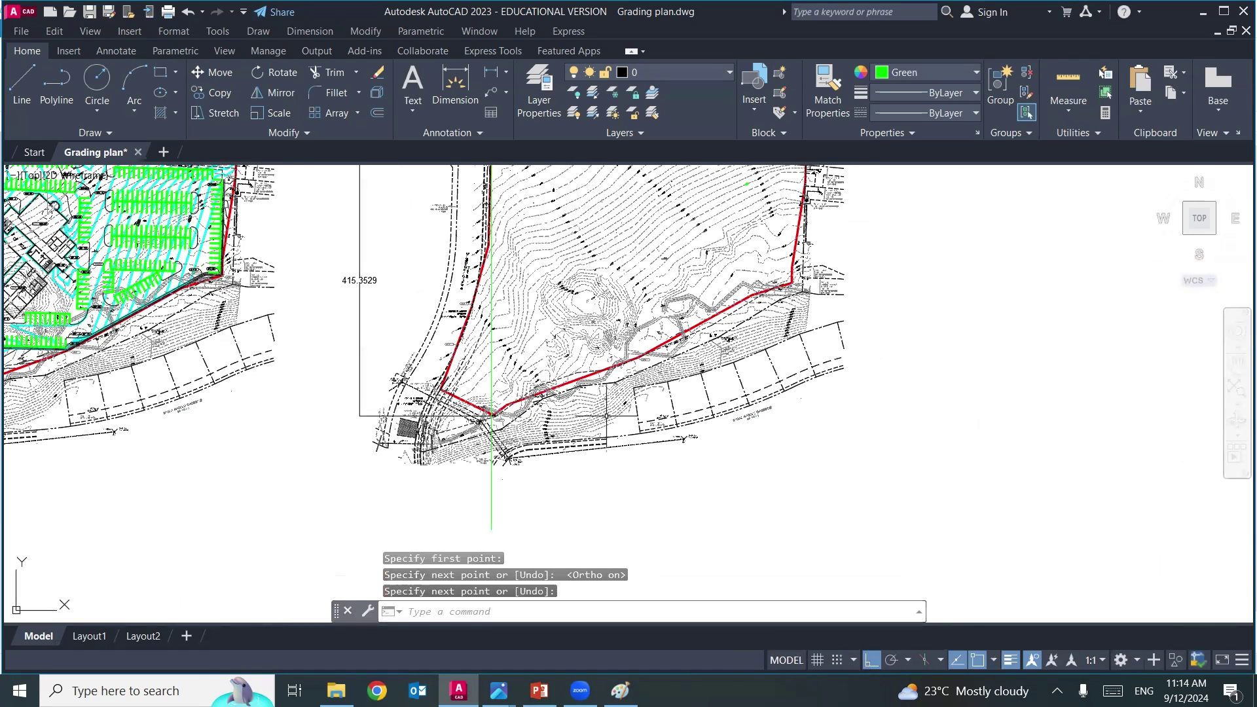
pyautogui.moveTo(592, 402); pyautogui.dragTo(548, 439, button='middle')
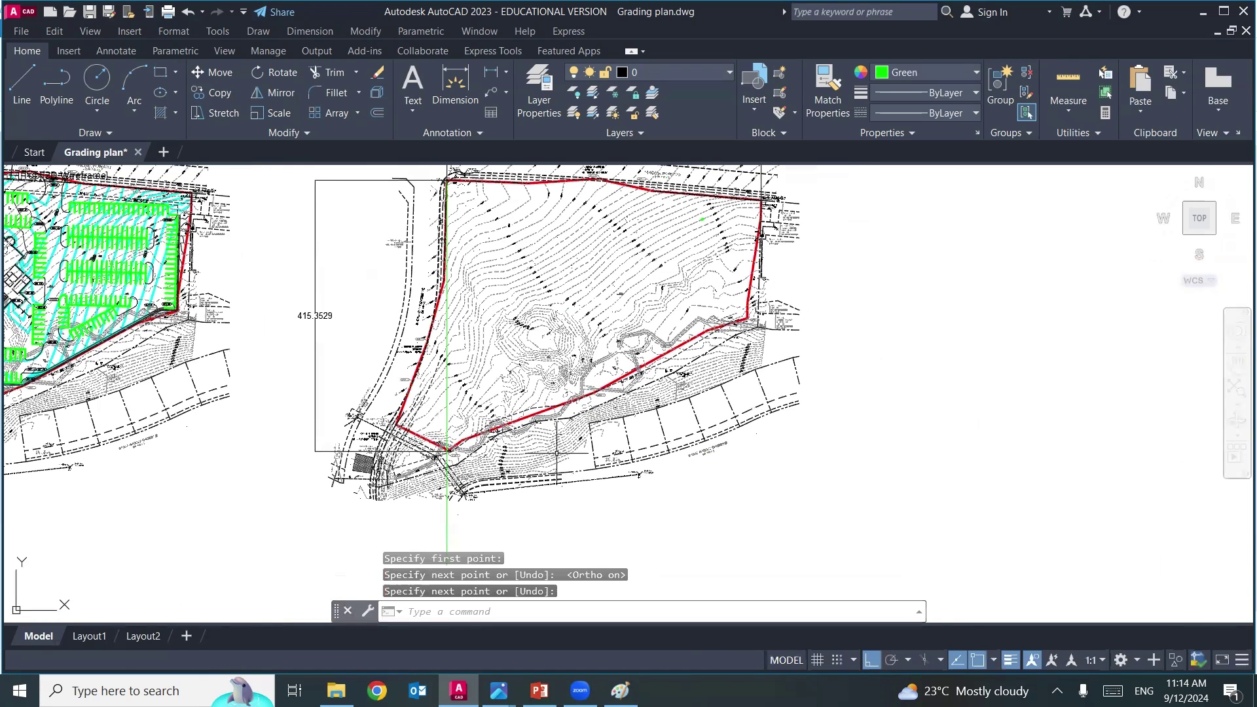
pyautogui.click(486, 535)
pyautogui.click(419, 511)
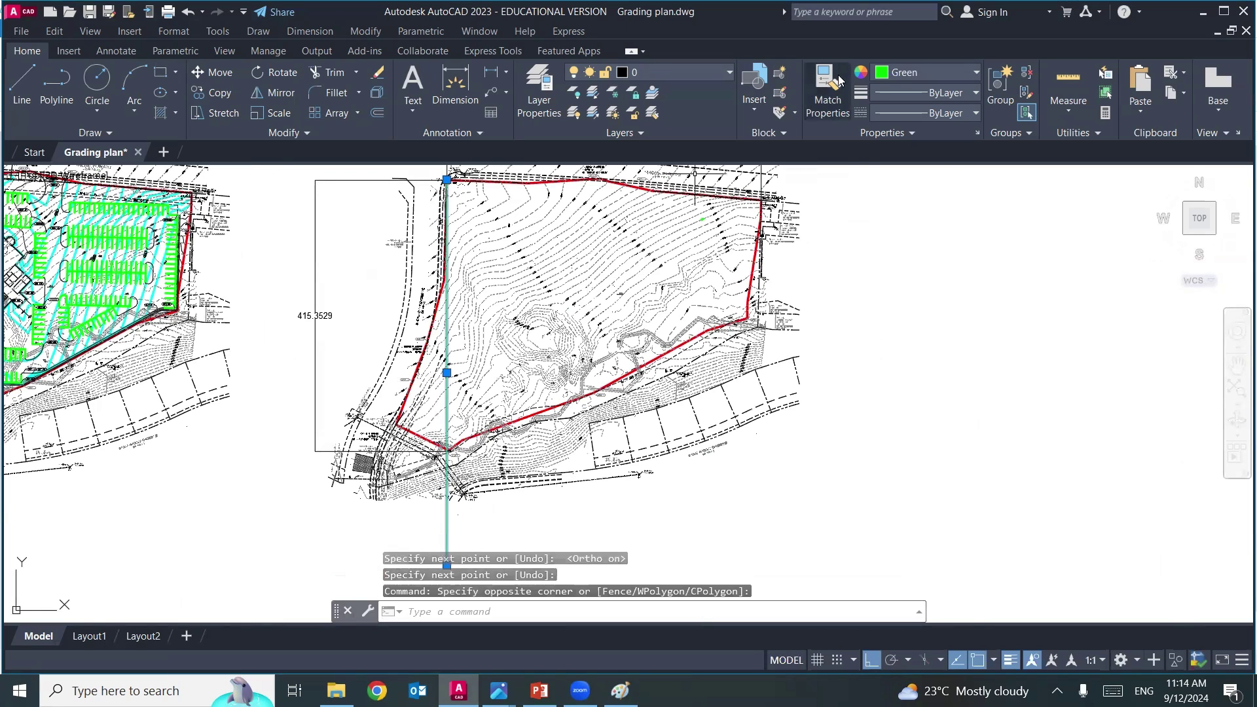
pyautogui.click(955, 93)
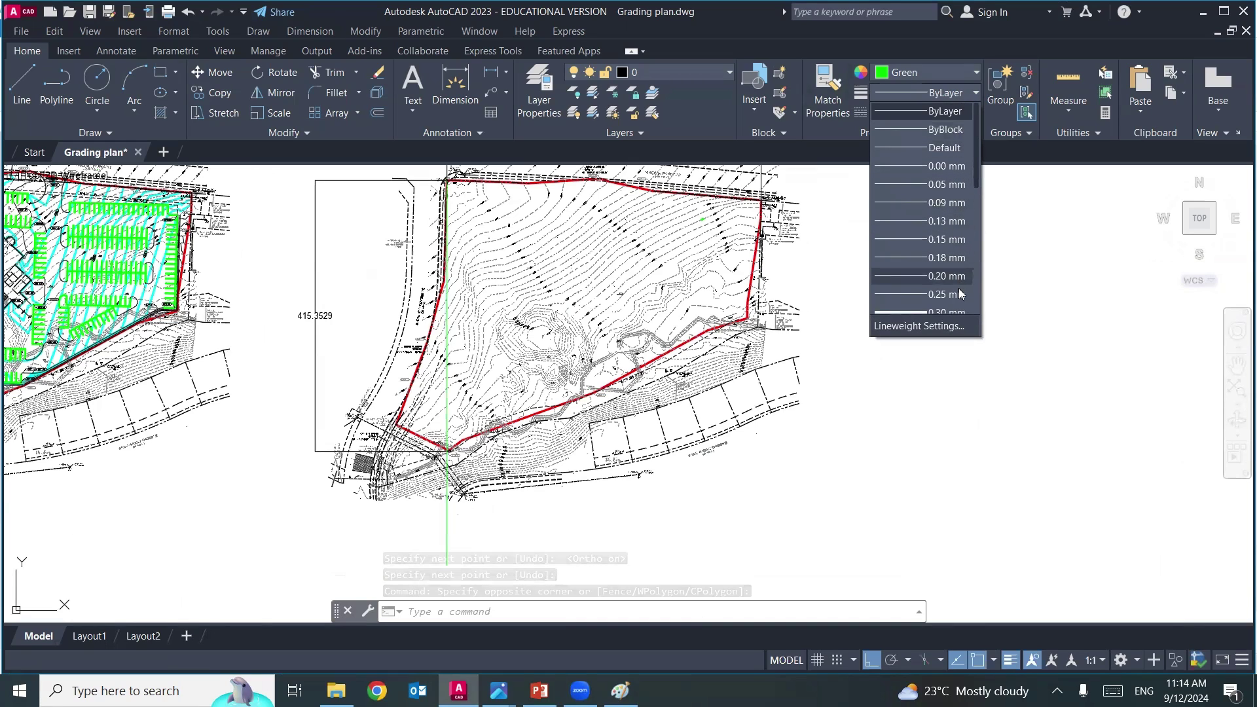
pyautogui.scroll(-1, 938, 305)
pyautogui.press('Escape')
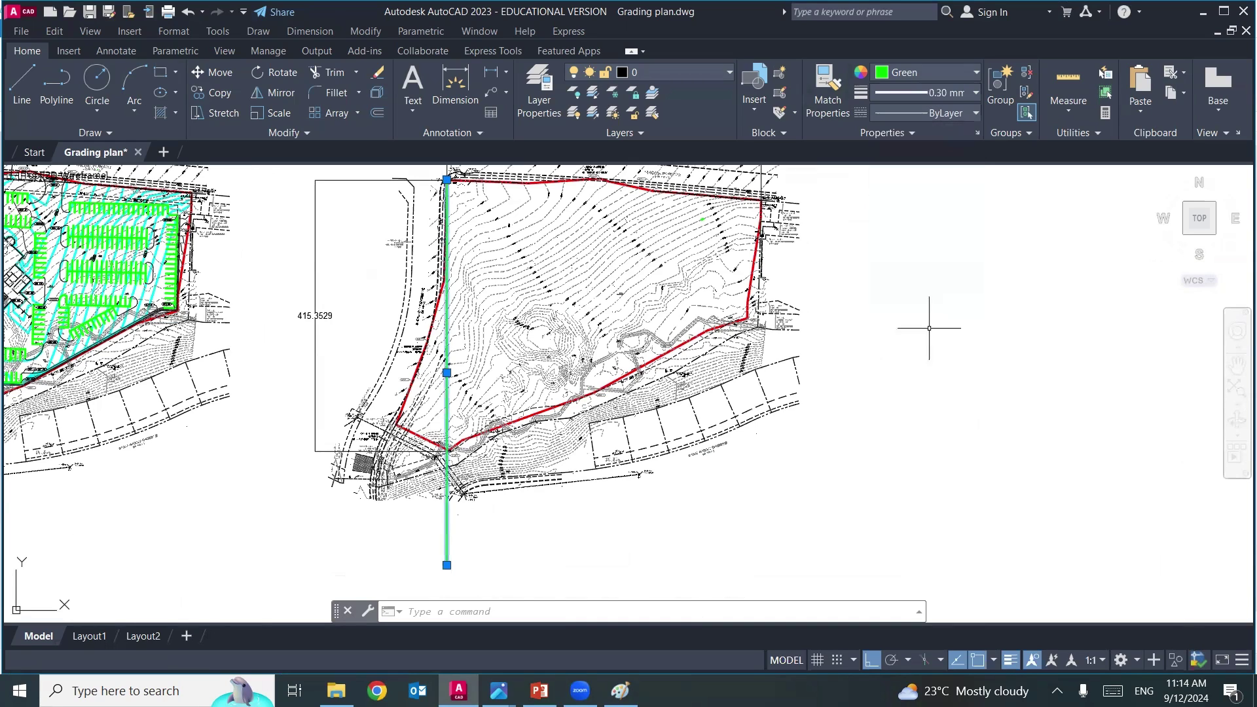
pyautogui.click(835, 417)
pyautogui.press('Escape')
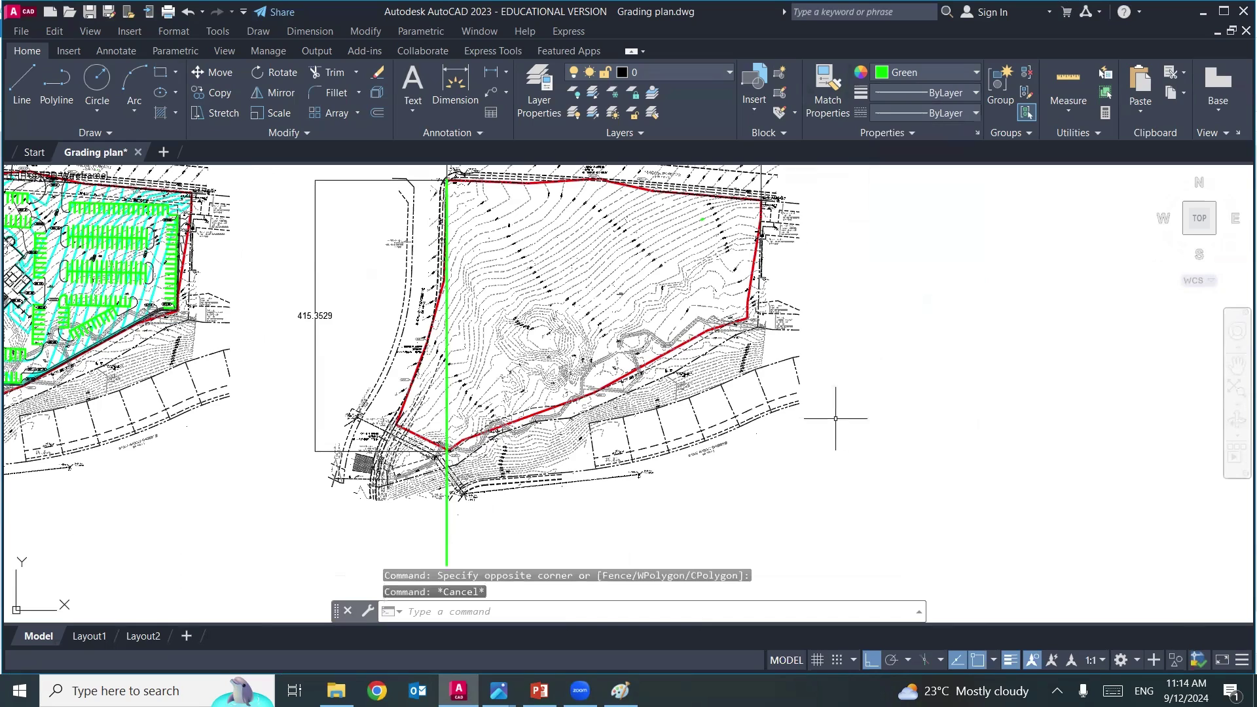
# - Offset the green line repeatedly 20 ft to the right across the western part of the site
pyautogui.write('o')
pyautogui.press('Return')
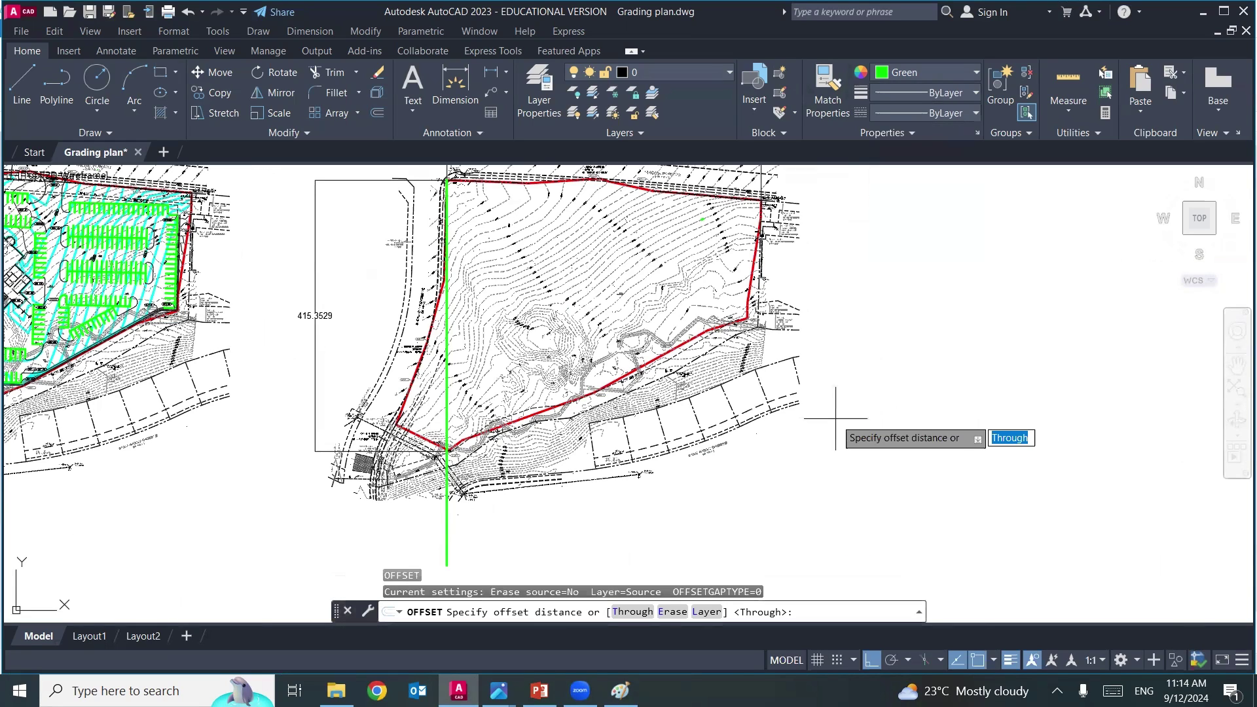
pyautogui.write('2')
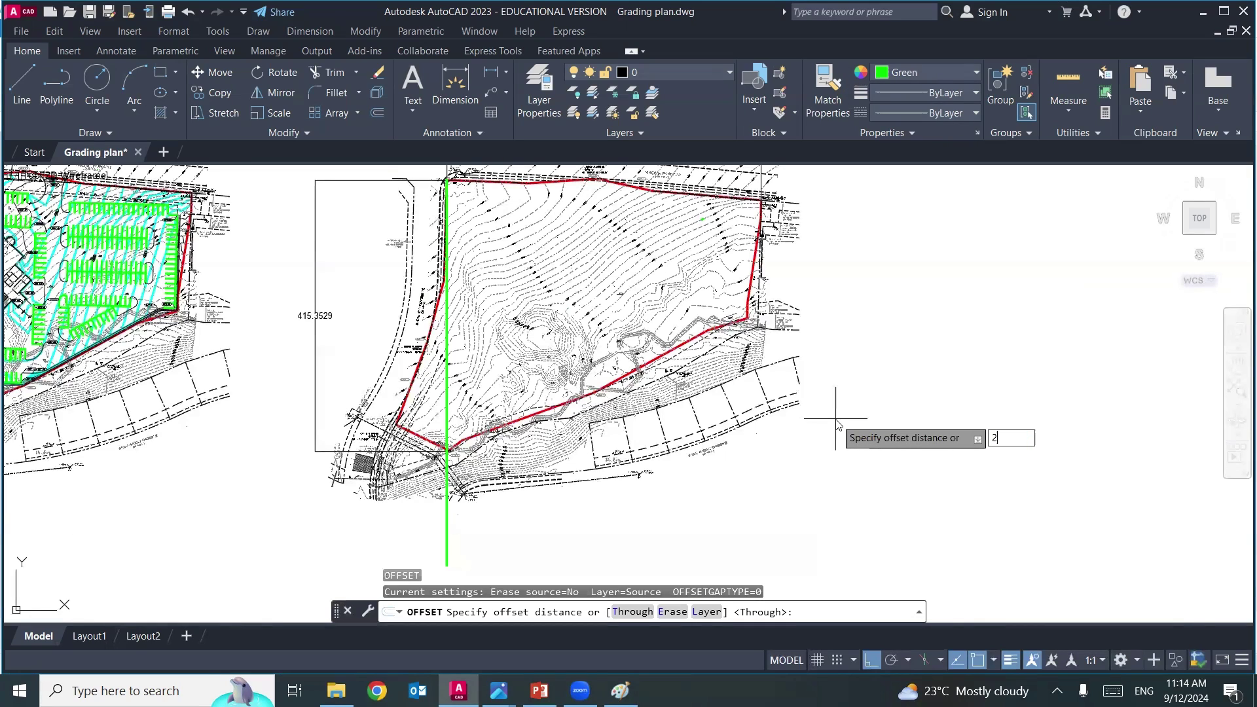
pyautogui.write('0')
pyautogui.press('Return')
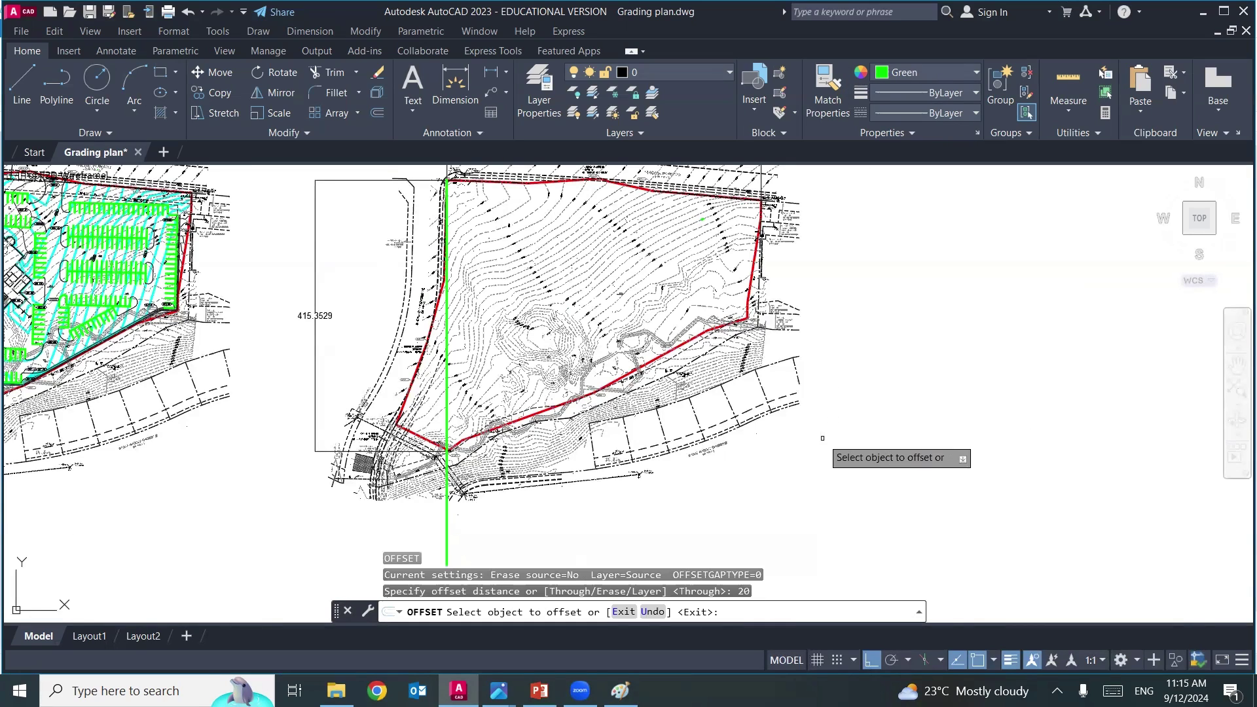
pyautogui.click(448, 526)
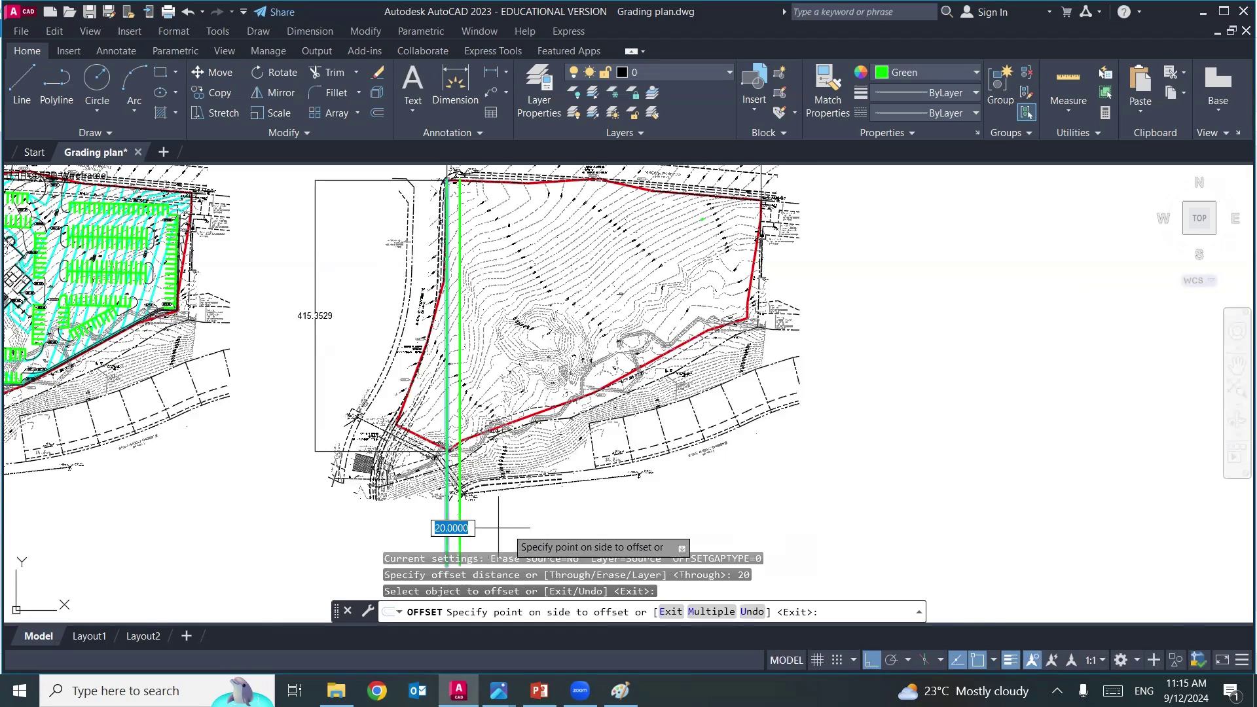
pyautogui.click(455, 532)
pyautogui.click(460, 533)
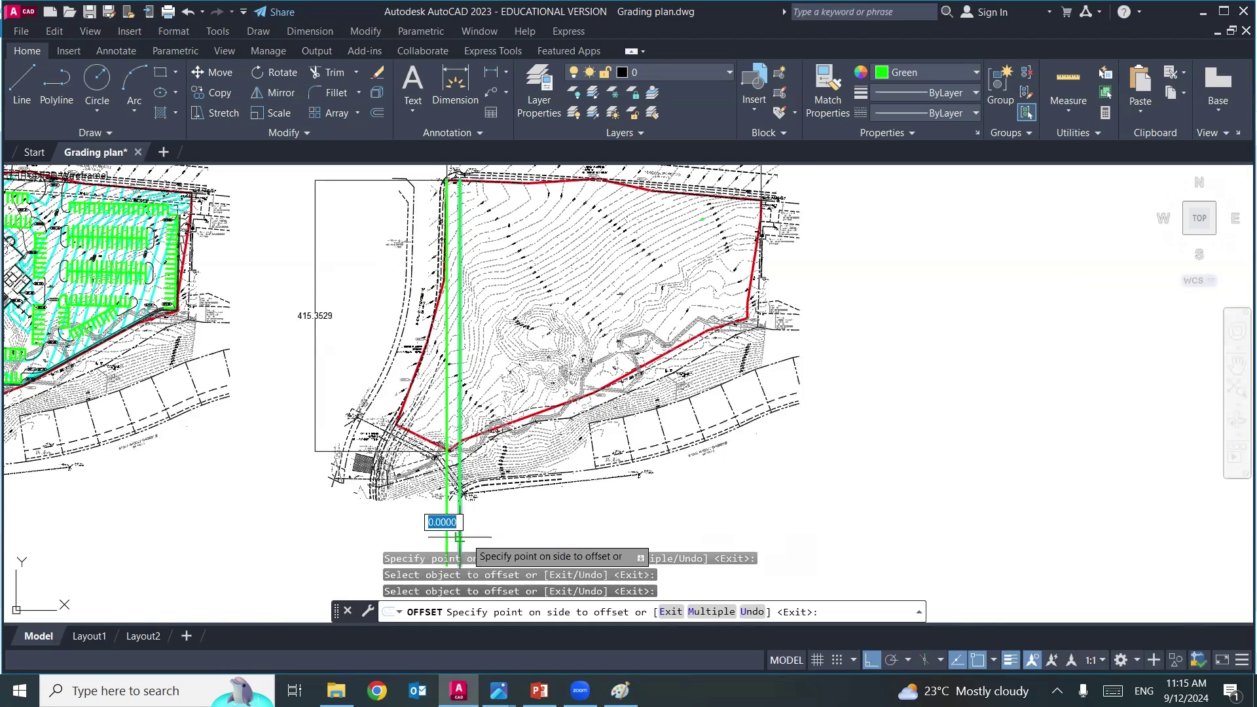
pyautogui.click(472, 533)
pyautogui.click(486, 531)
pyautogui.click(492, 532)
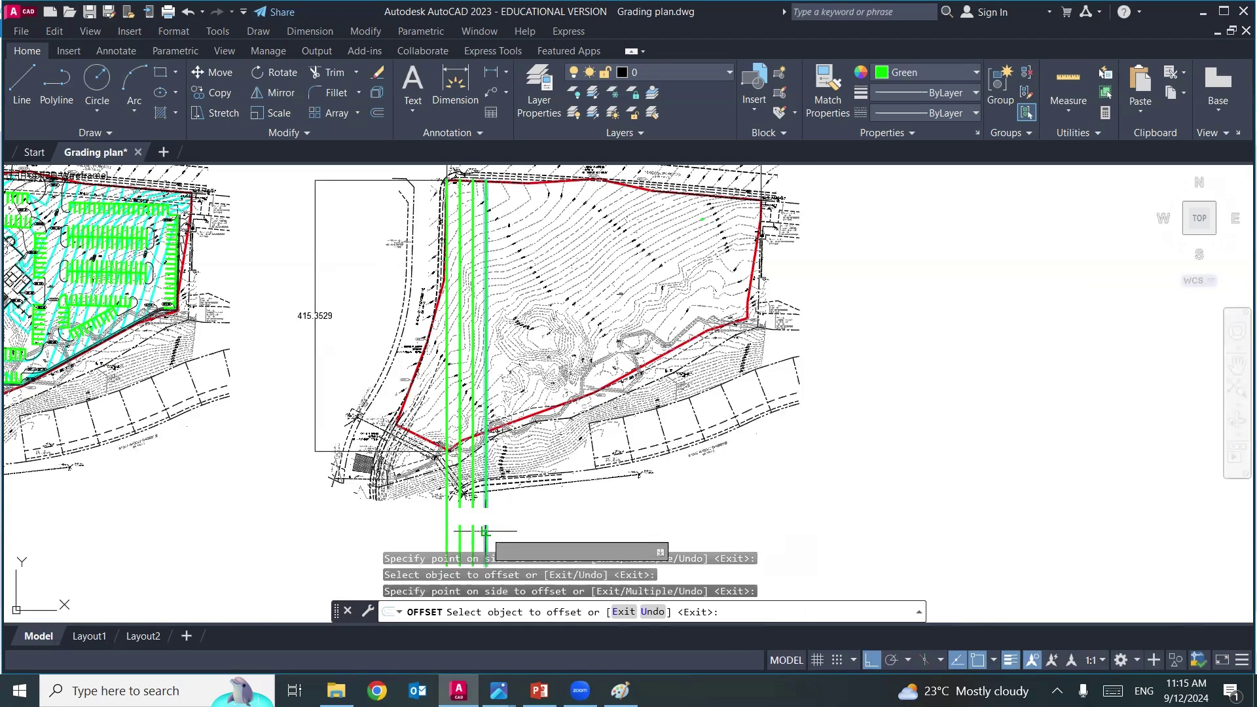
pyautogui.click(498, 530)
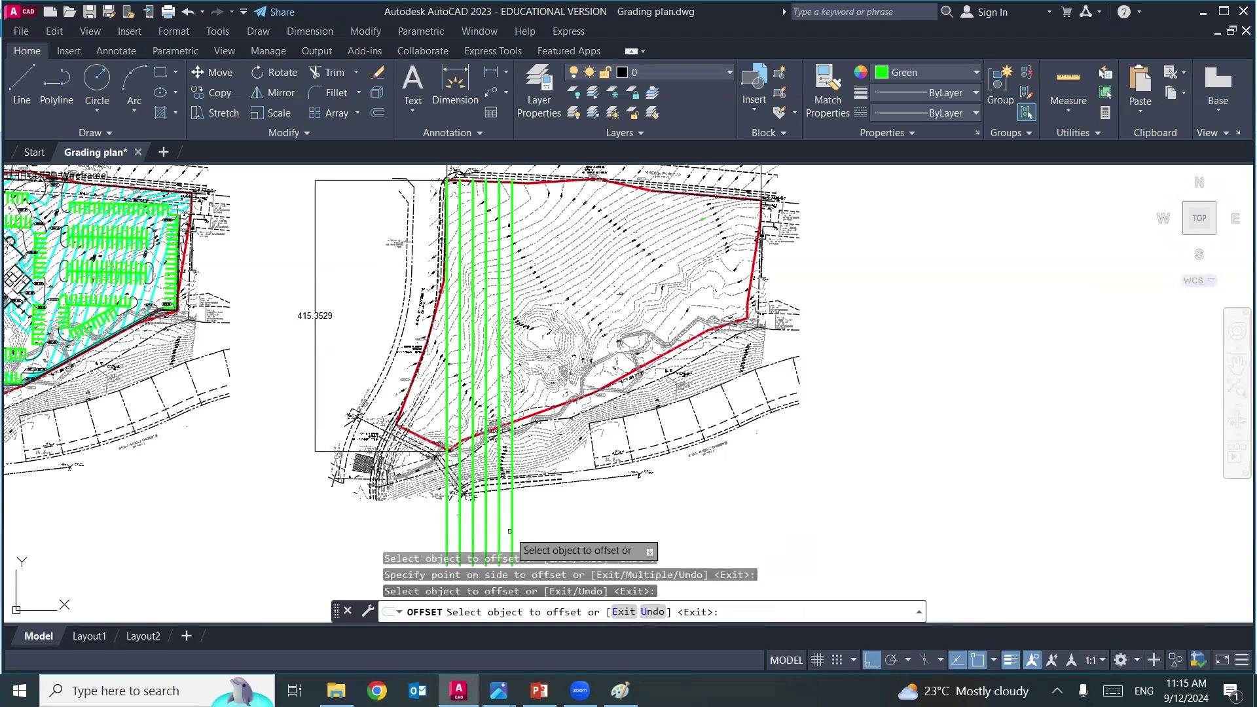
pyautogui.click(512, 530)
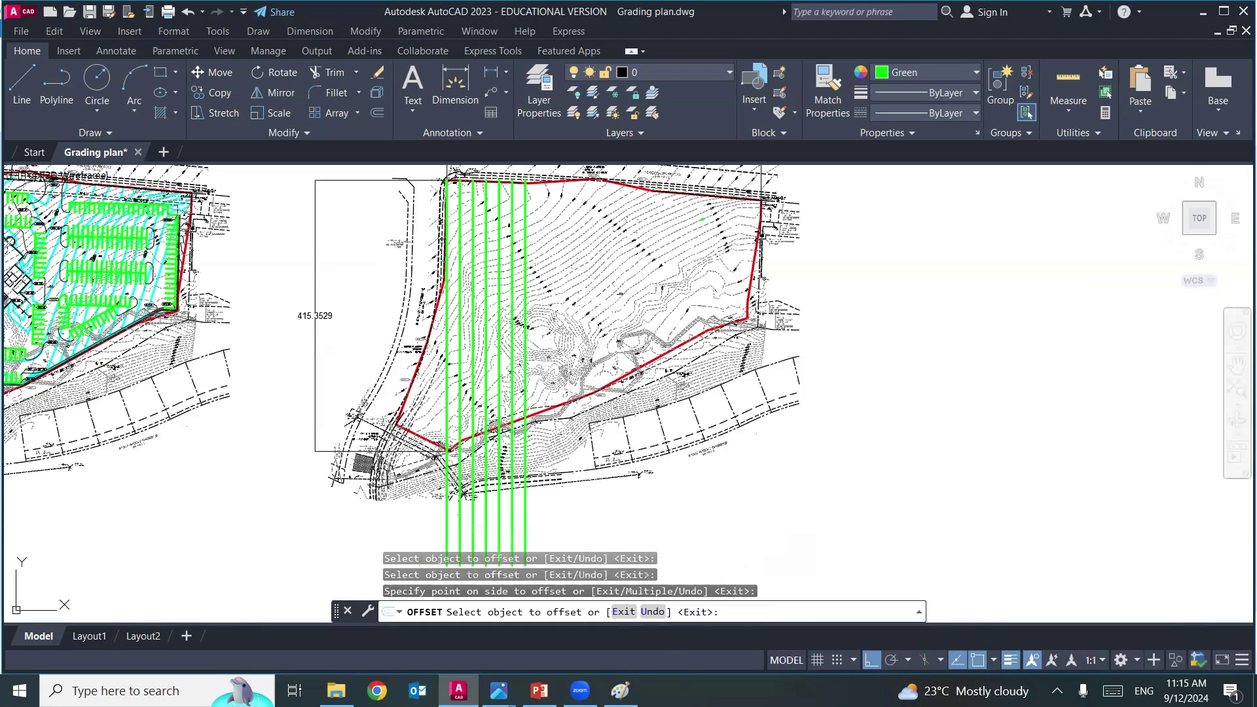
pyautogui.click(525, 527)
pyautogui.click(538, 524)
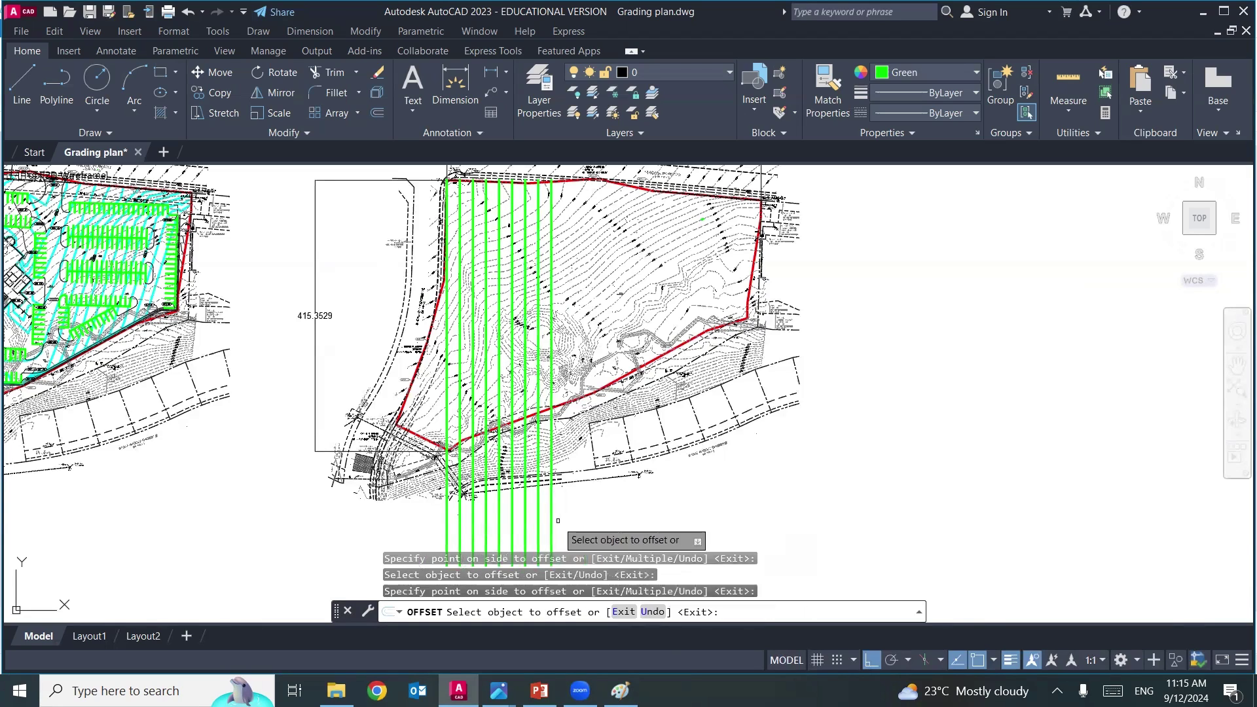
pyautogui.click(558, 521)
pyautogui.click(571, 520)
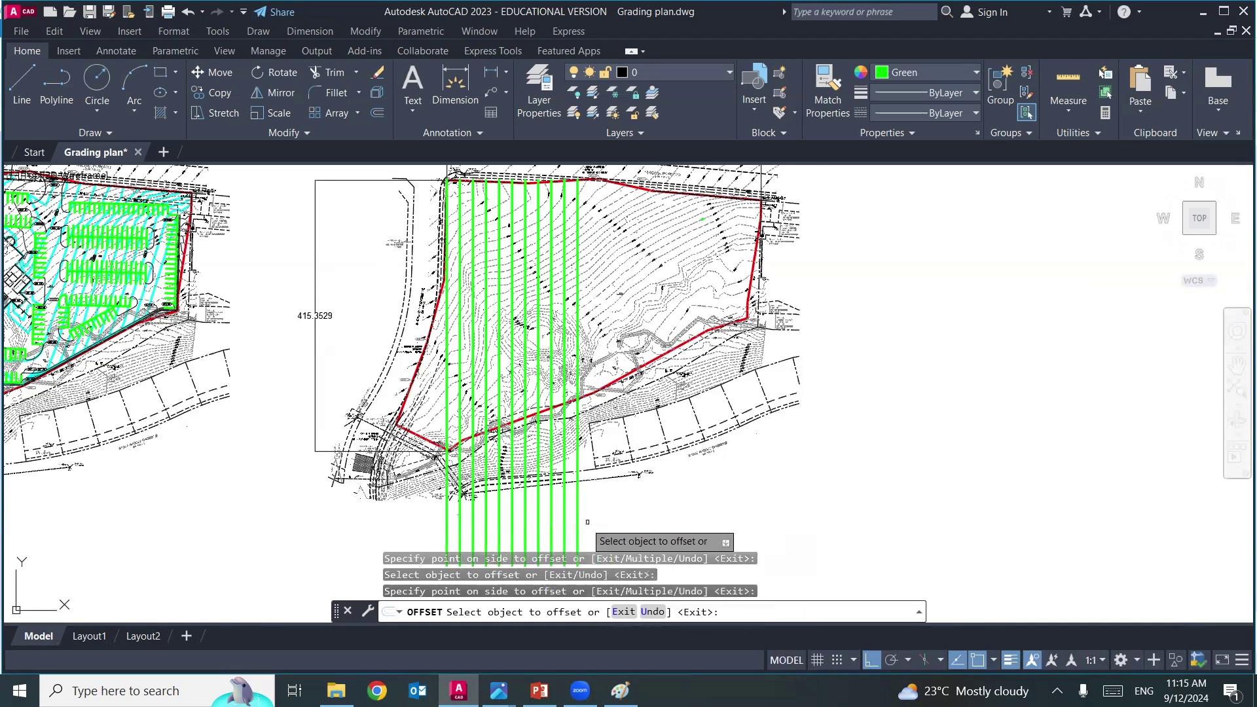
# - Keep offsetting green lines 20 ft right until they pass the east boundary edge
pyautogui.click(577, 520)
pyautogui.click(590, 521)
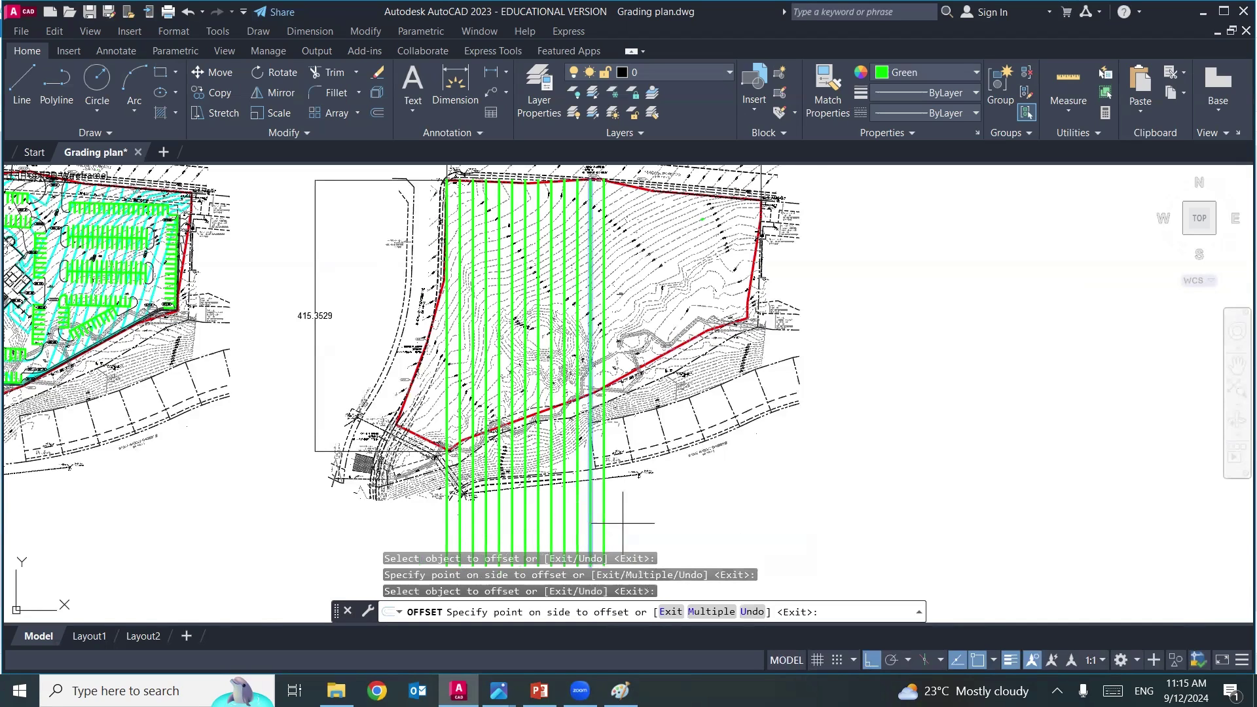
pyautogui.click(603, 523)
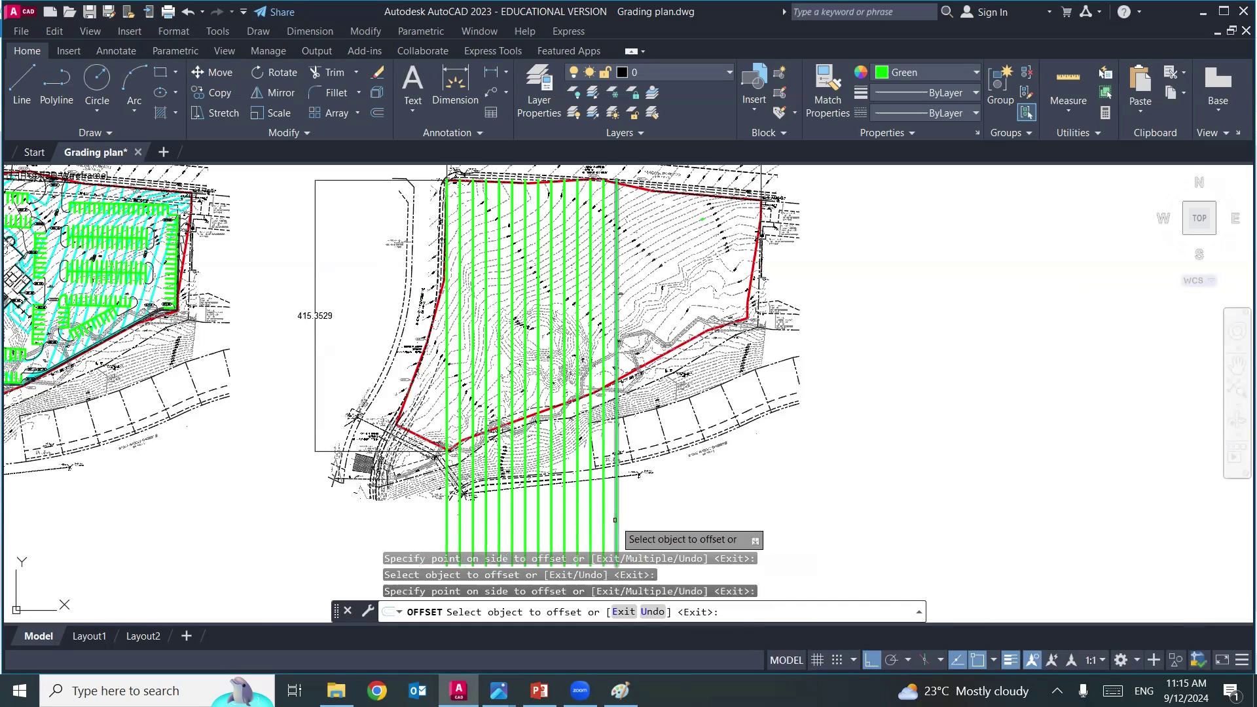
pyautogui.click(617, 522)
pyautogui.click(669, 517)
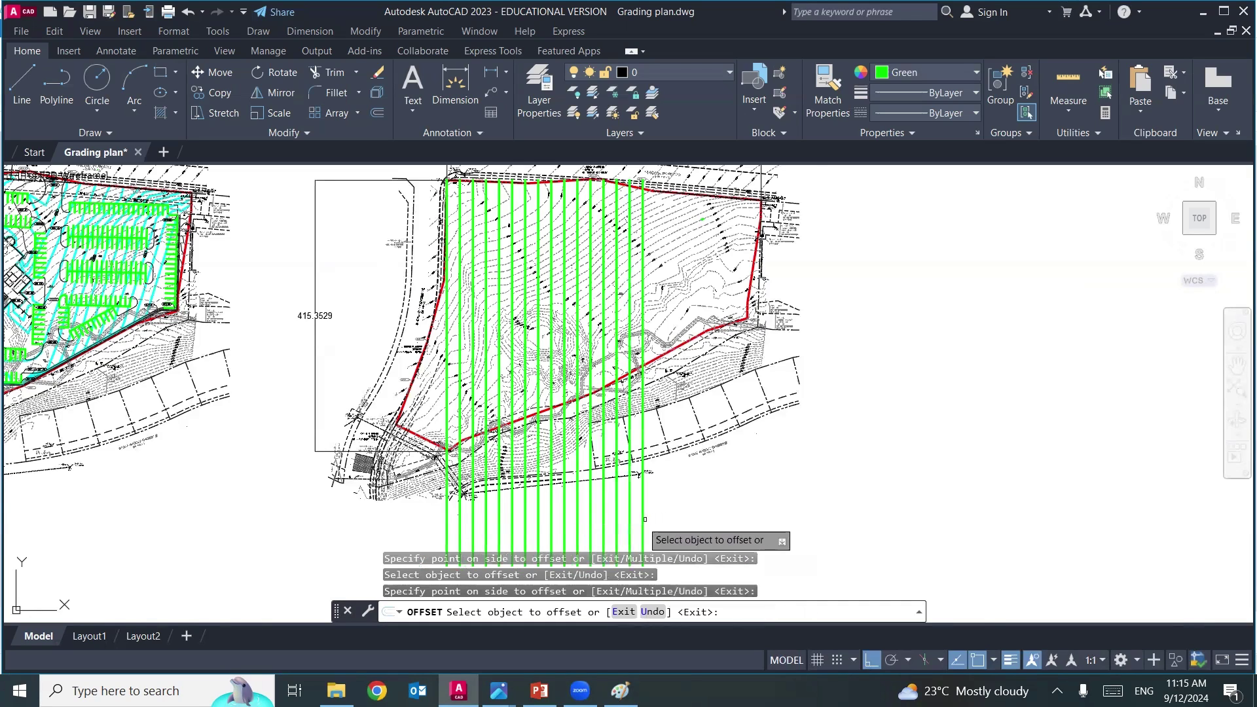
pyautogui.click(664, 520)
pyautogui.click(673, 517)
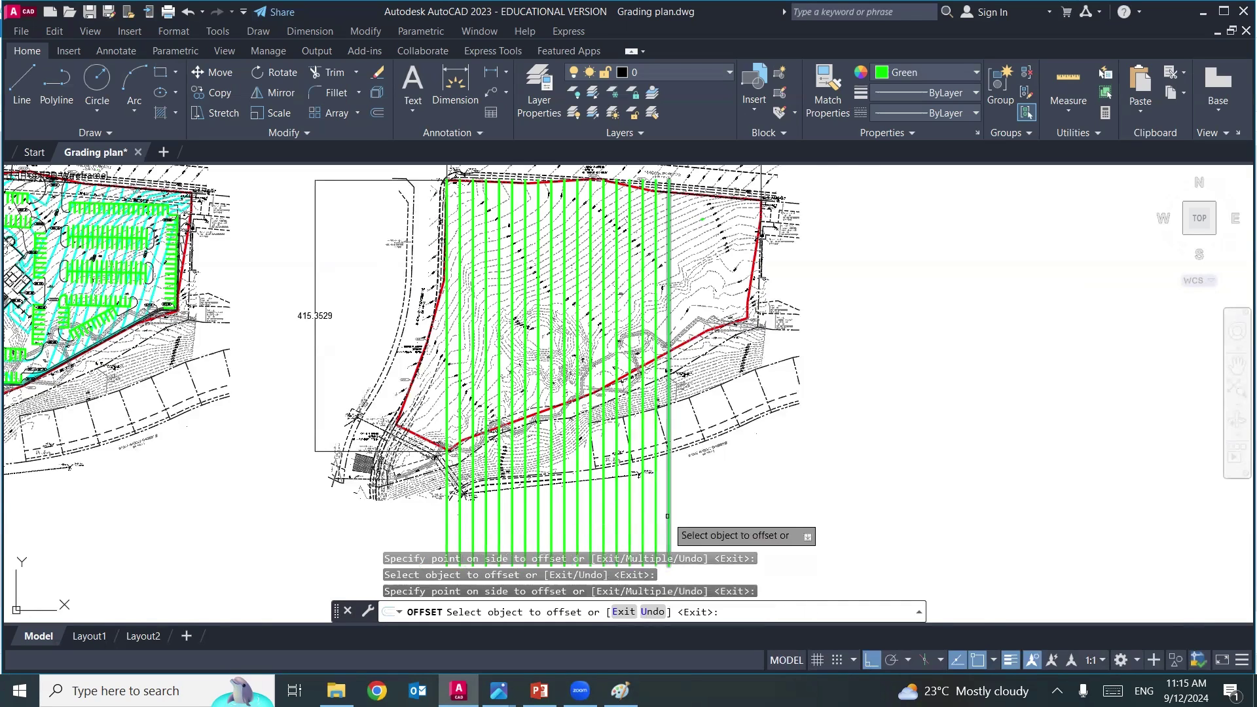
pyautogui.click(681, 517)
pyautogui.click(695, 517)
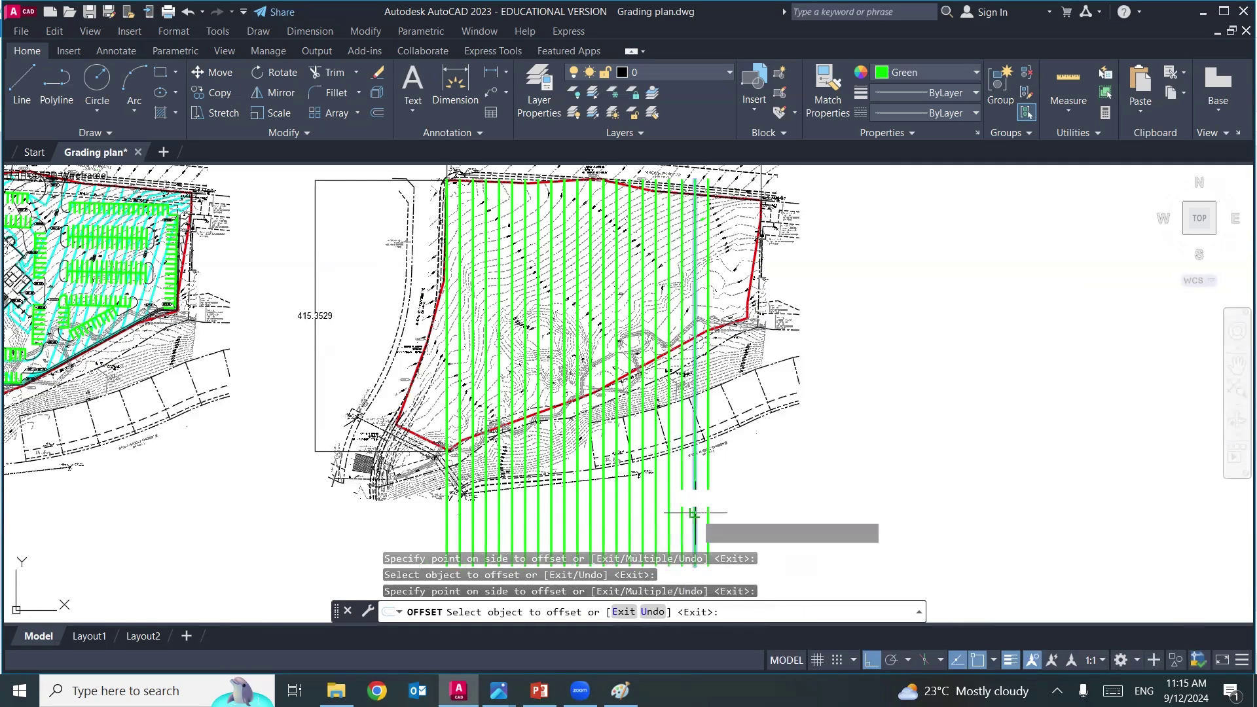
pyautogui.click(720, 527)
pyautogui.click(739, 504)
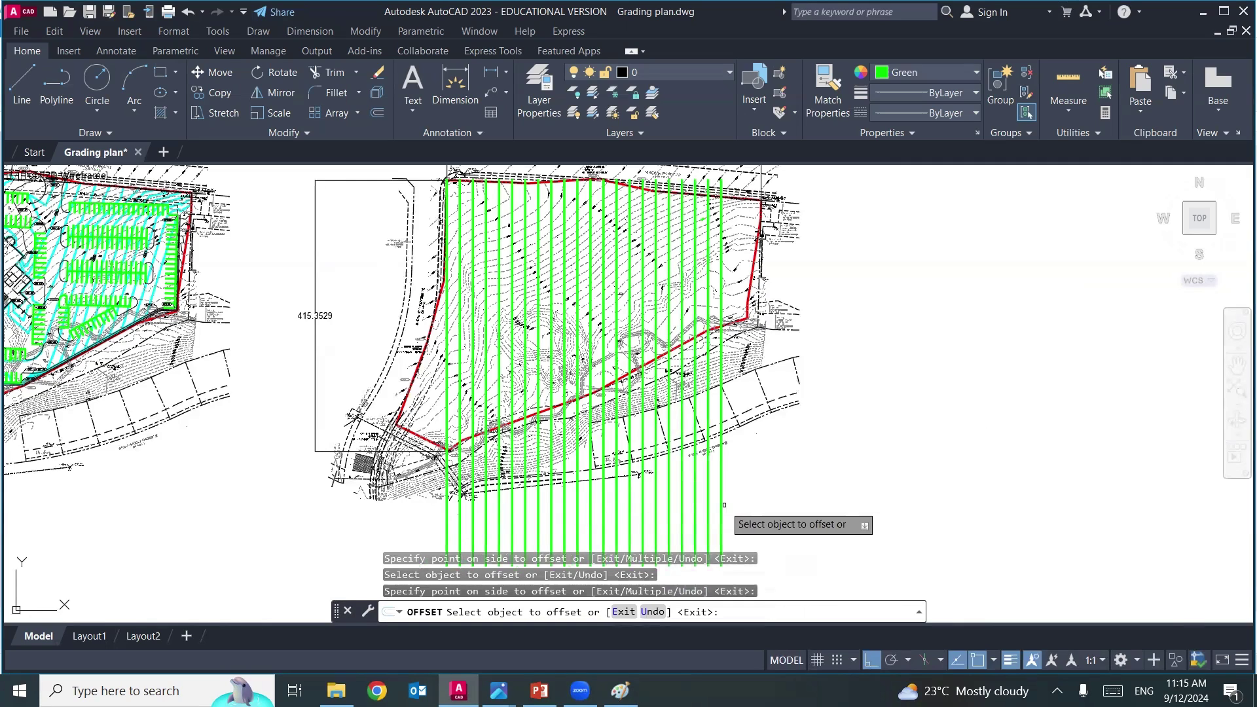
pyautogui.click(737, 504)
pyautogui.click(733, 502)
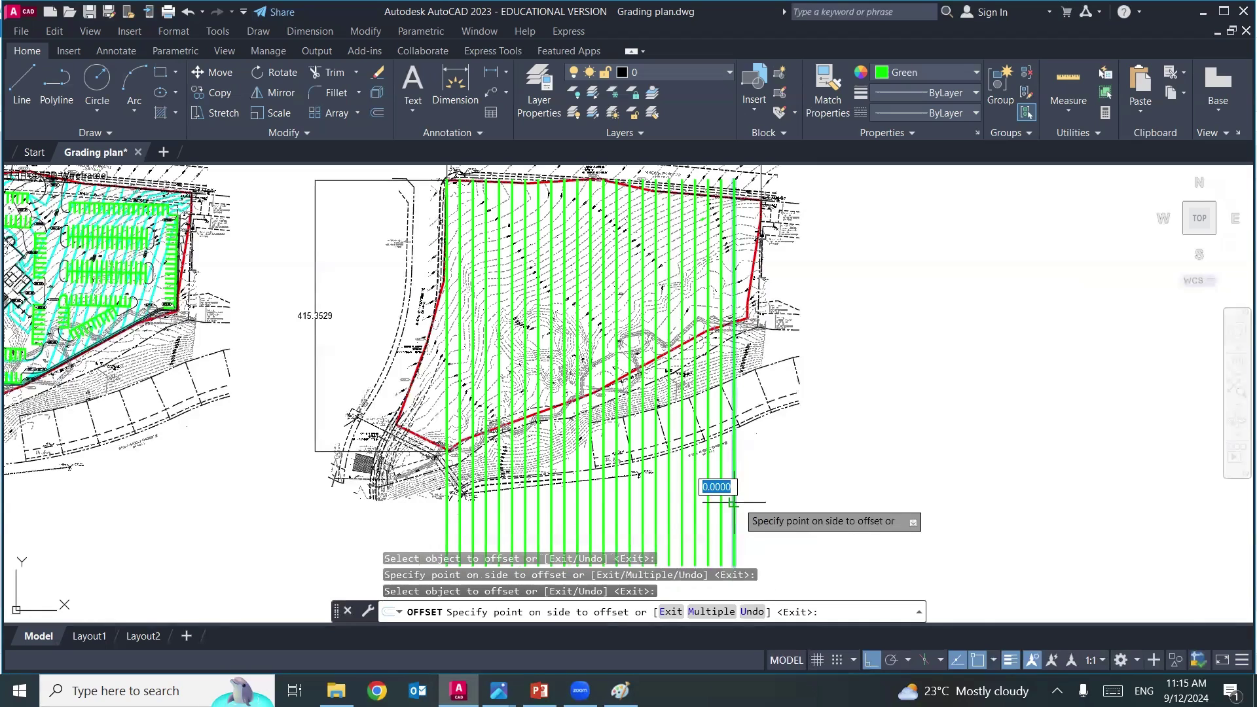
pyautogui.click(746, 498)
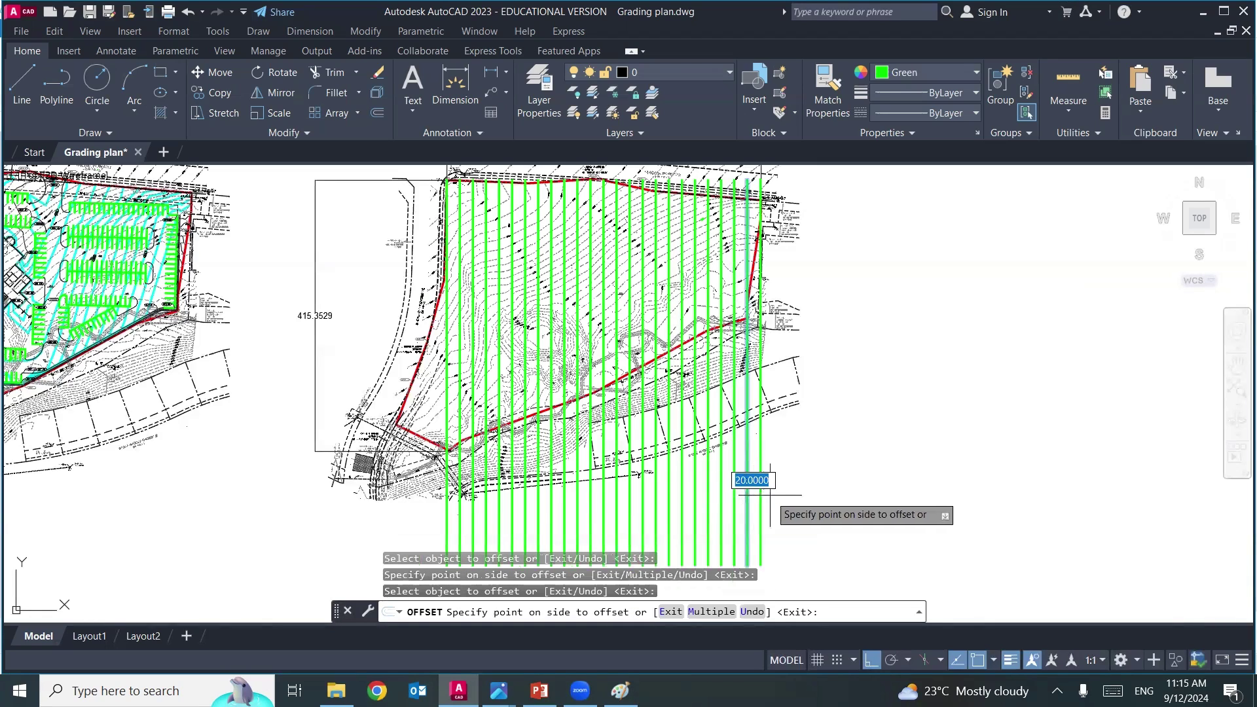
pyautogui.click(793, 497)
# - Add 20-ft offset lines left of the original past the west edge, then end OFFSET
pyautogui.scroll(8, 766, 184)
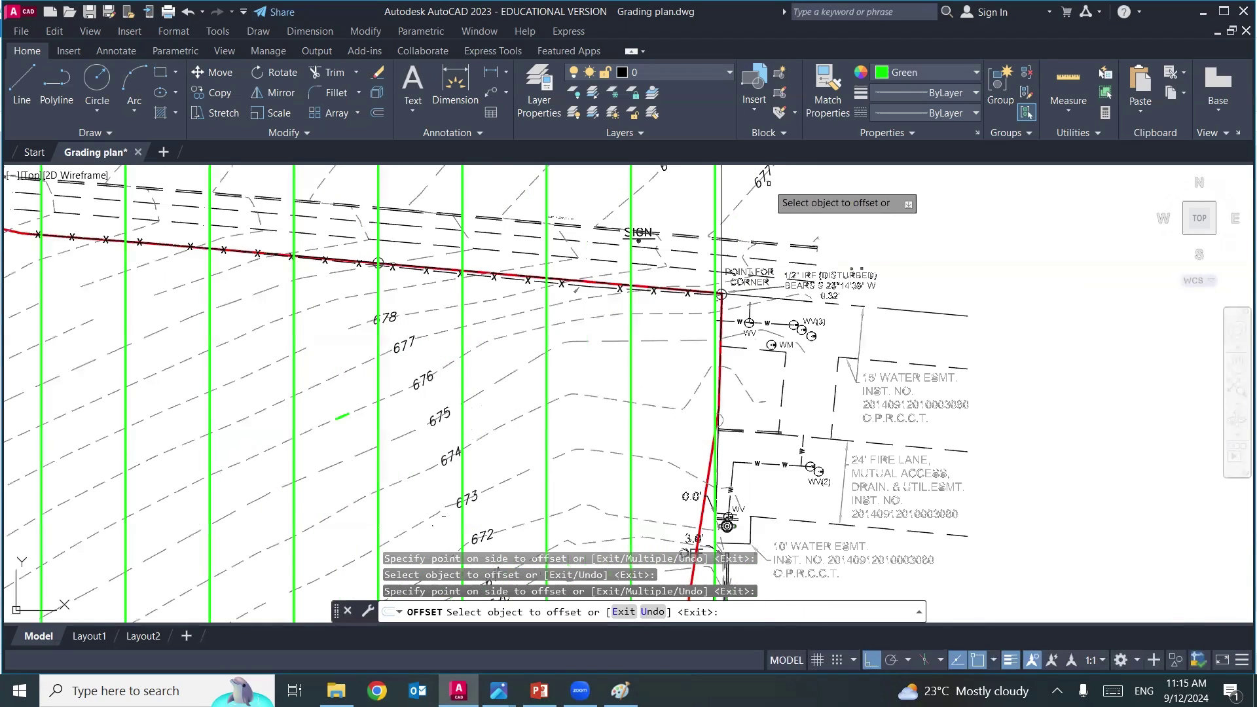
pyautogui.scroll(-5, 779, 216)
pyautogui.scroll(-2, 553, 392)
pyautogui.scroll(2, 561, 411)
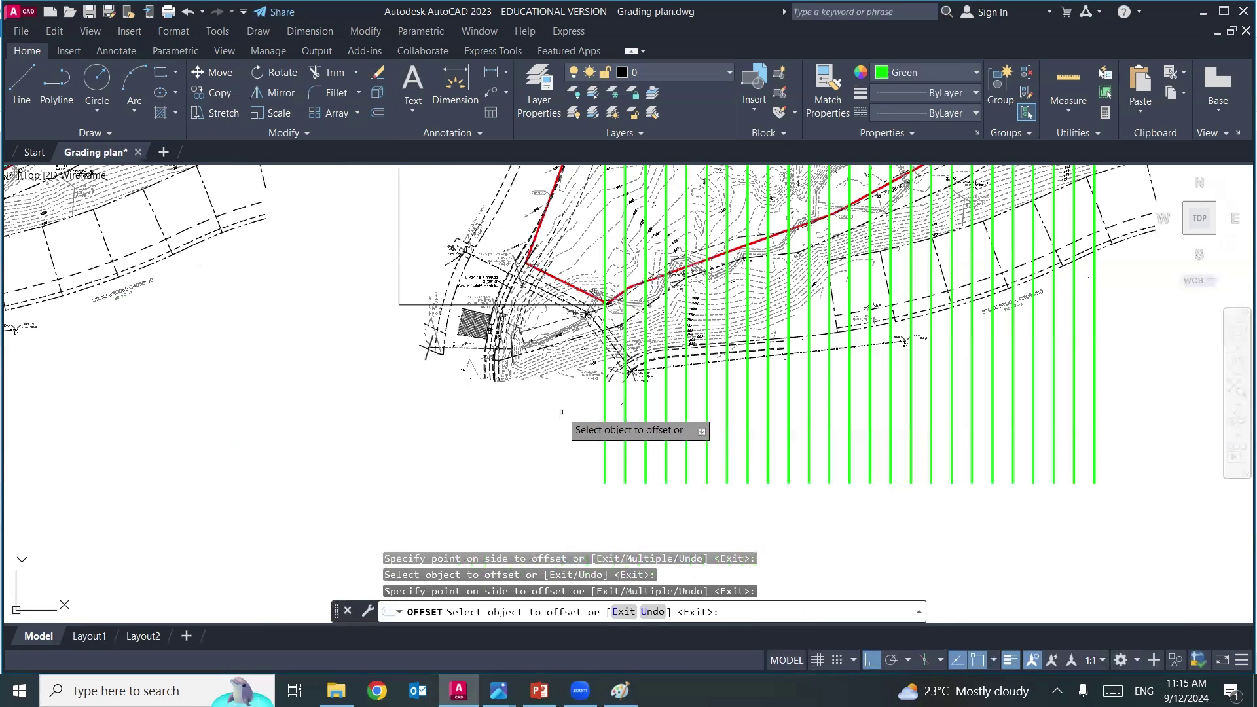
pyautogui.click(605, 416)
pyautogui.click(584, 408)
pyautogui.click(547, 419)
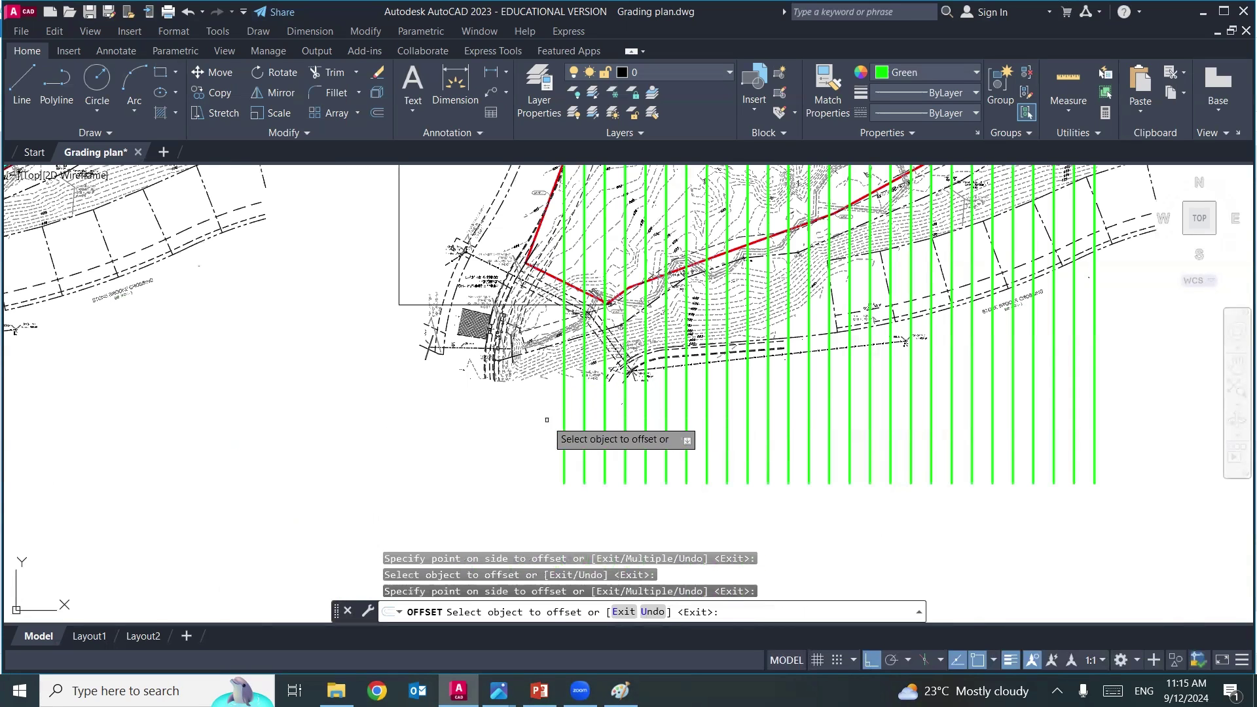
pyautogui.click(564, 414)
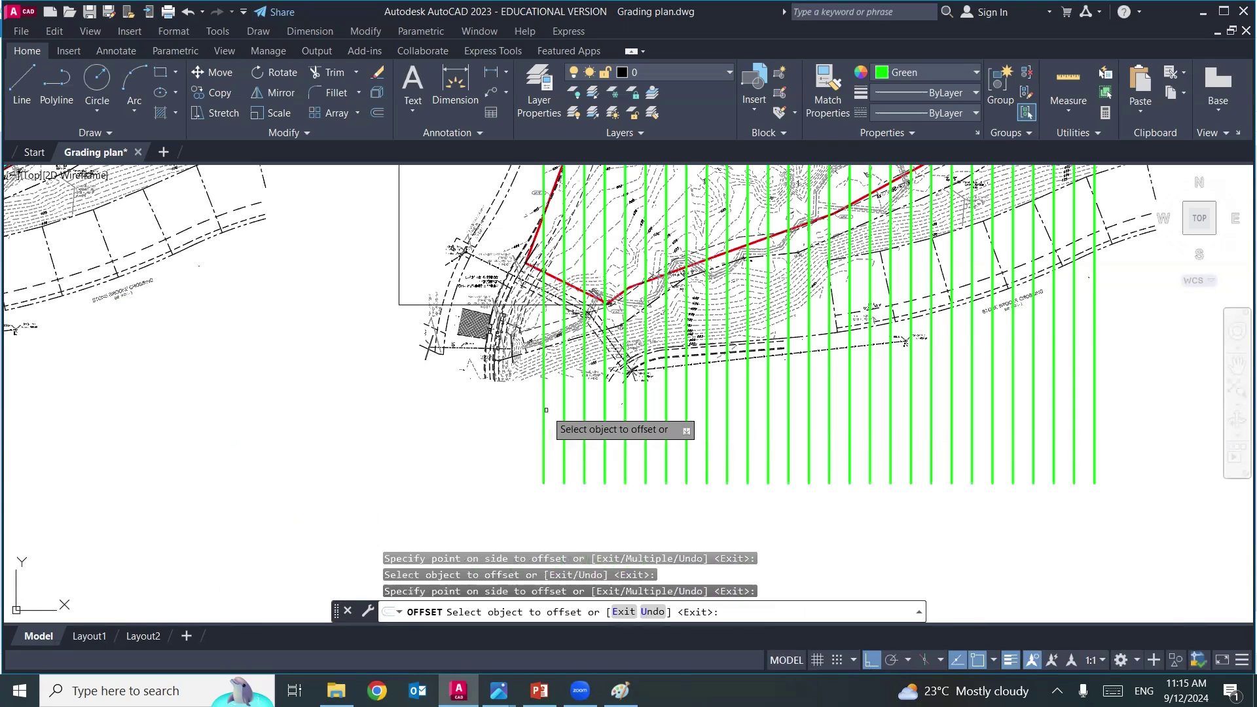
pyautogui.click(543, 416)
pyautogui.scroll(-2, 437, 480)
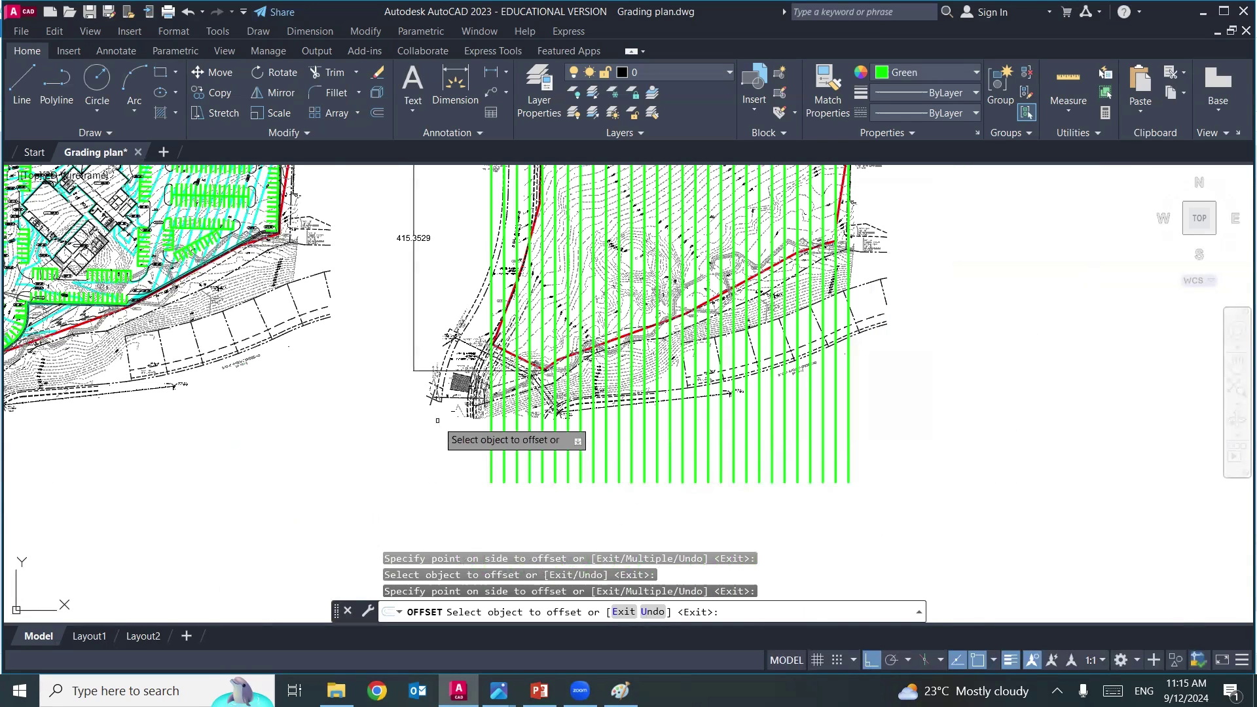
pyautogui.moveTo(438, 479); pyautogui.dragTo(472, 402, button='middle')
pyautogui.press('Escape')
pyautogui.press('Escape')
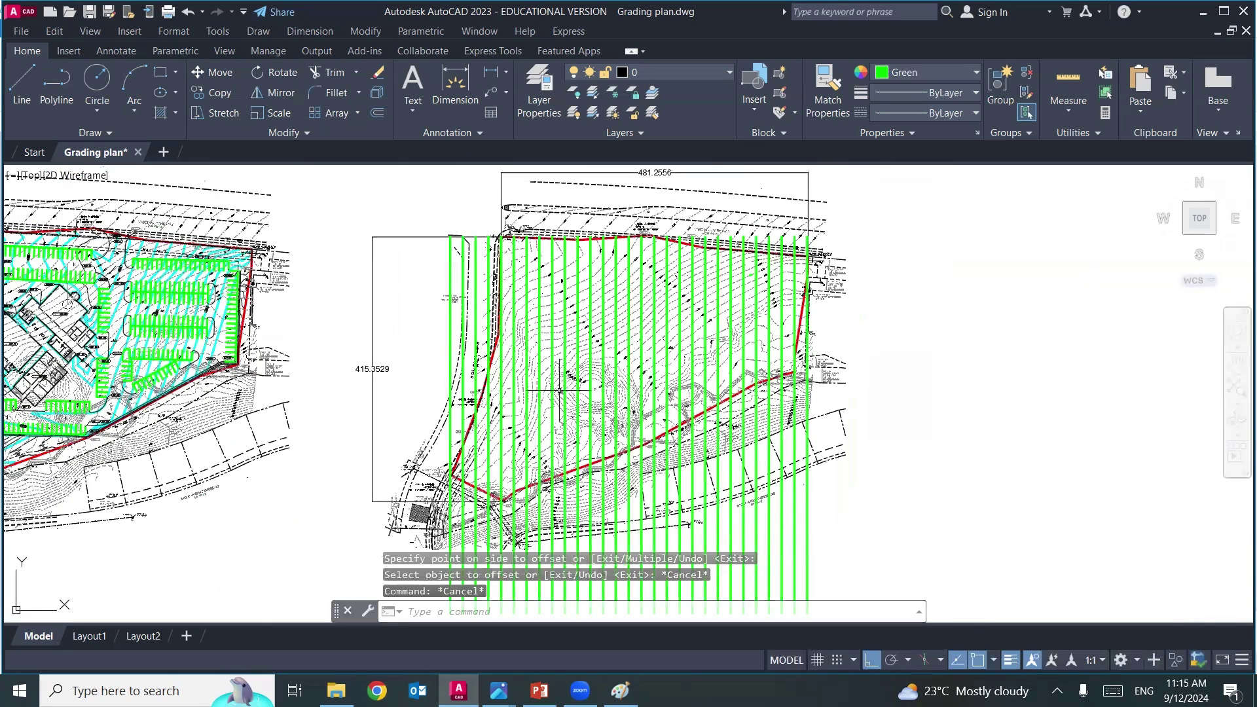
pyautogui.moveTo(560, 391); pyautogui.dragTo(549, 345, button='middle')
pyautogui.moveTo(548, 344)
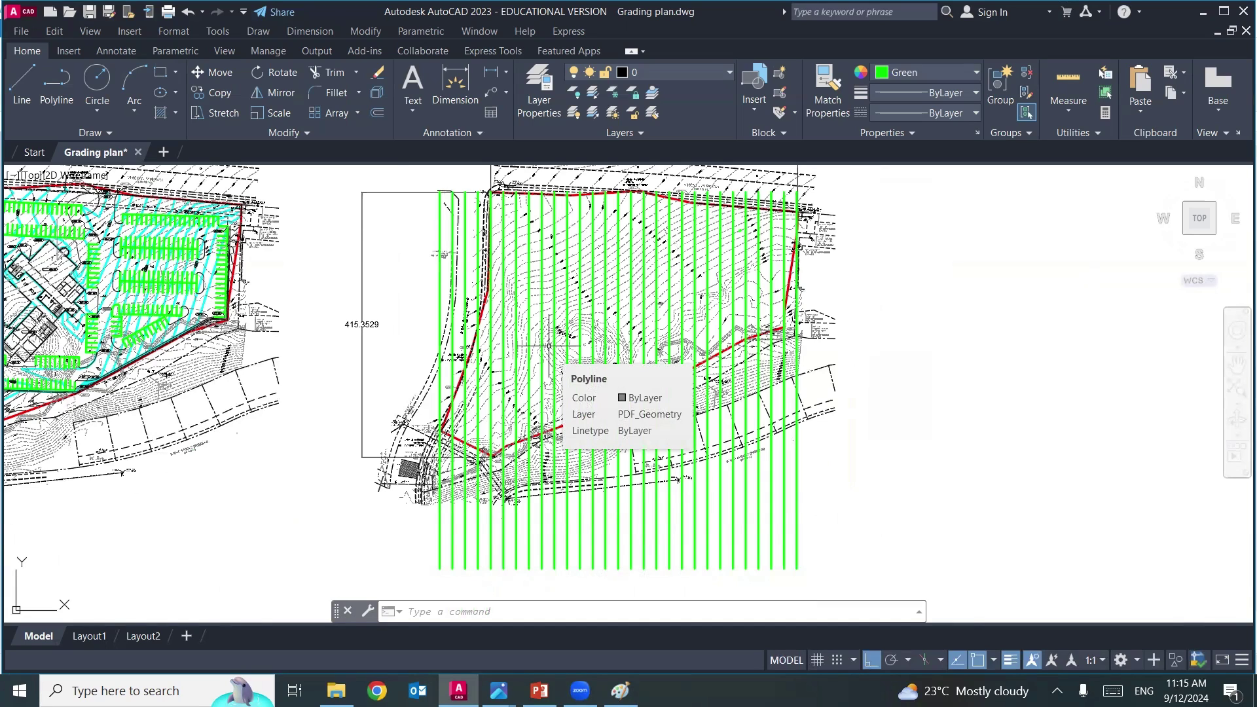
# - TRIM with the red boundary as cutting edge, fence-cutting the line ends below the site
pyautogui.write('tr')
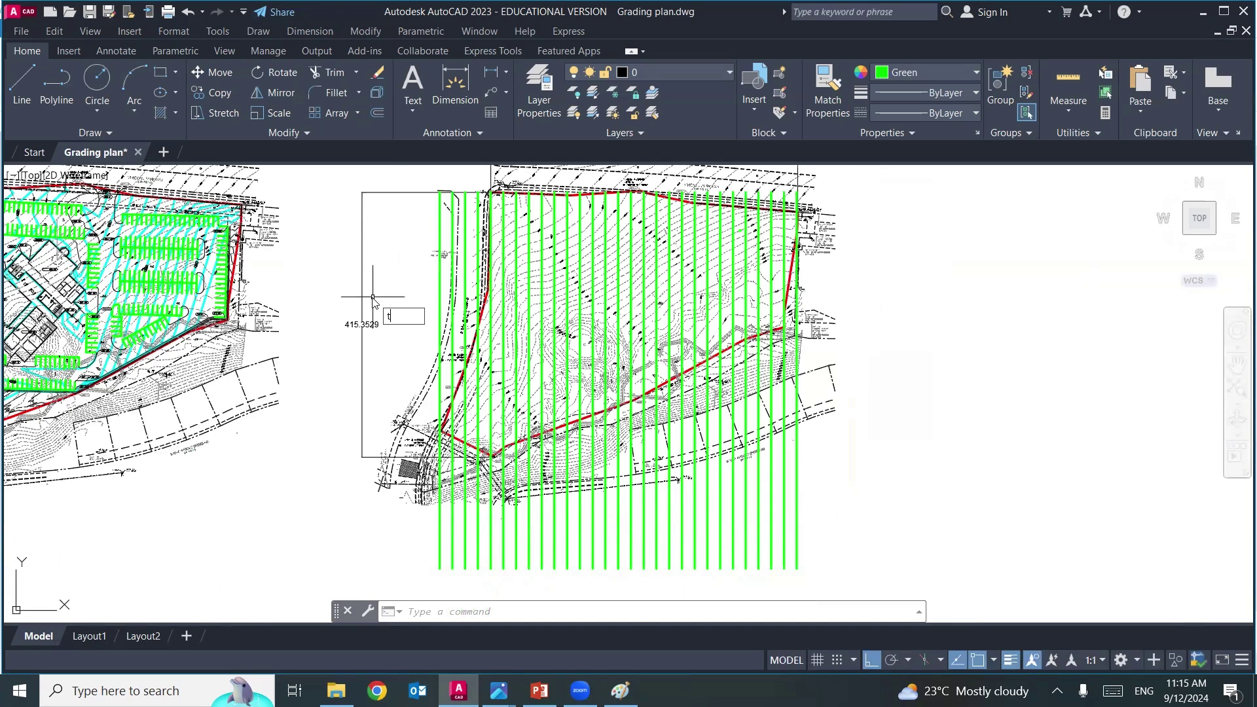
pyautogui.press('Return')
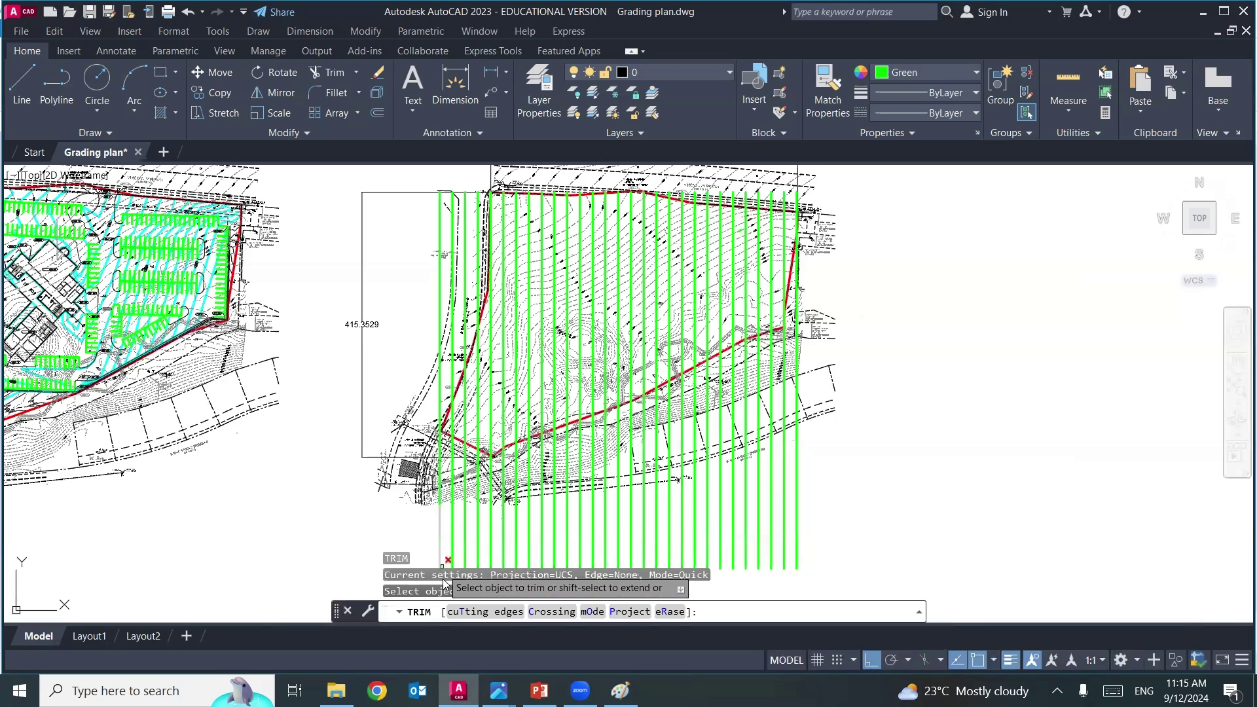
pyautogui.click(465, 613)
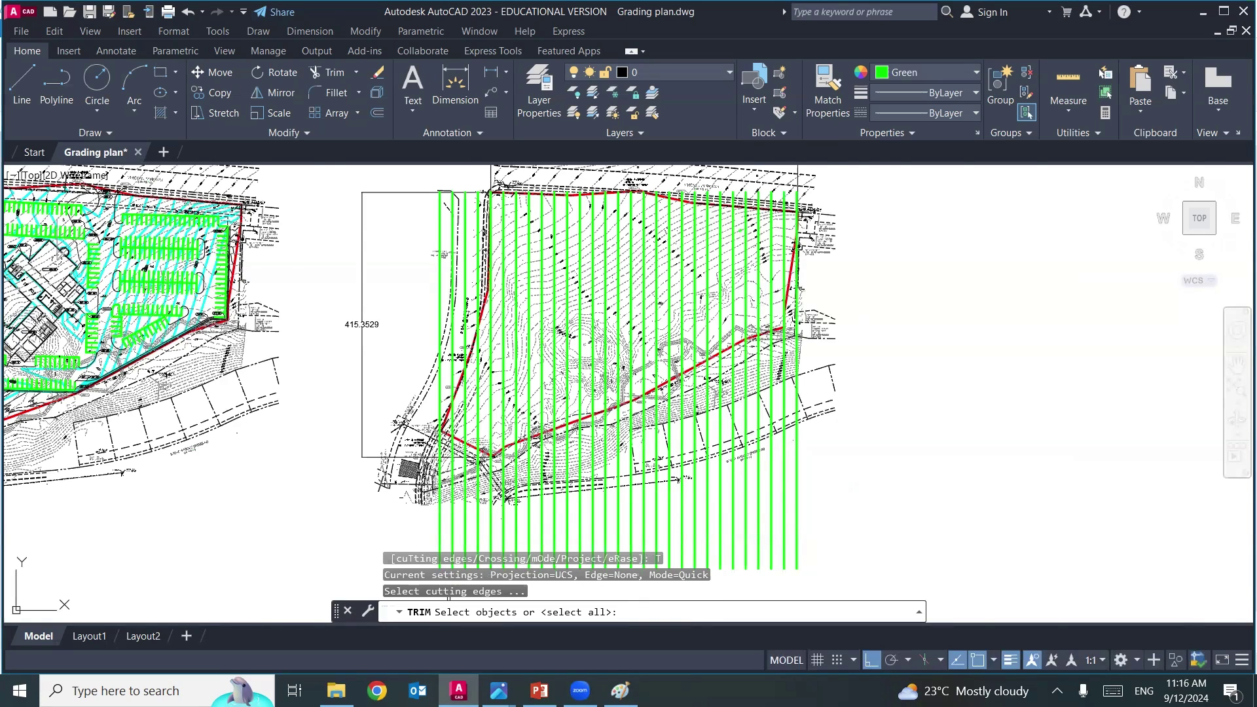
pyautogui.scroll(5, 505, 437)
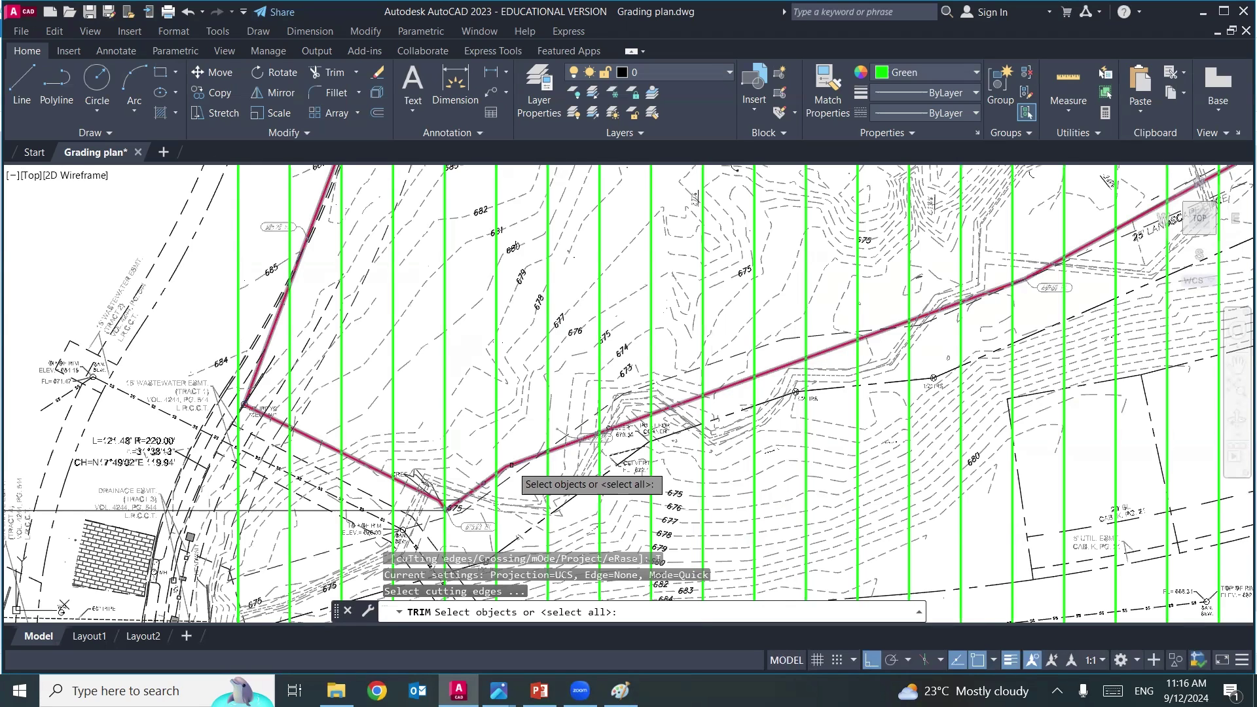
pyautogui.click(512, 465)
pyautogui.scroll(-5, 498, 370)
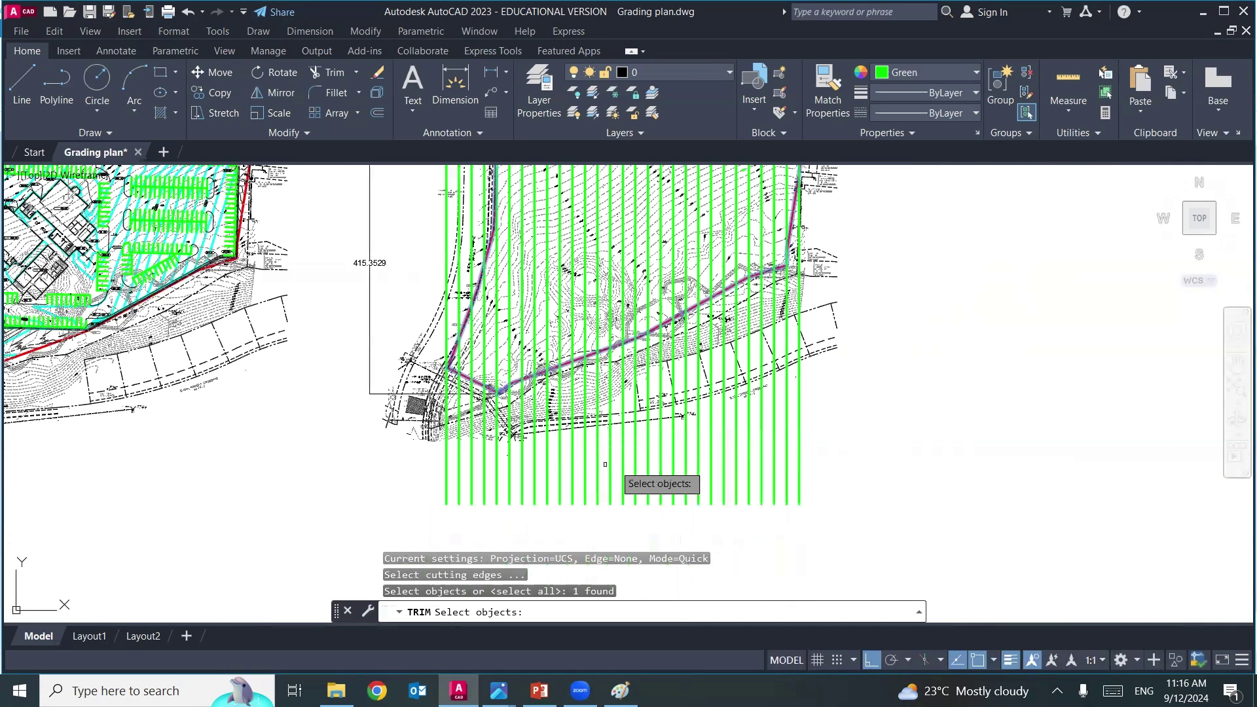
pyautogui.press('Return')
pyautogui.click(856, 467)
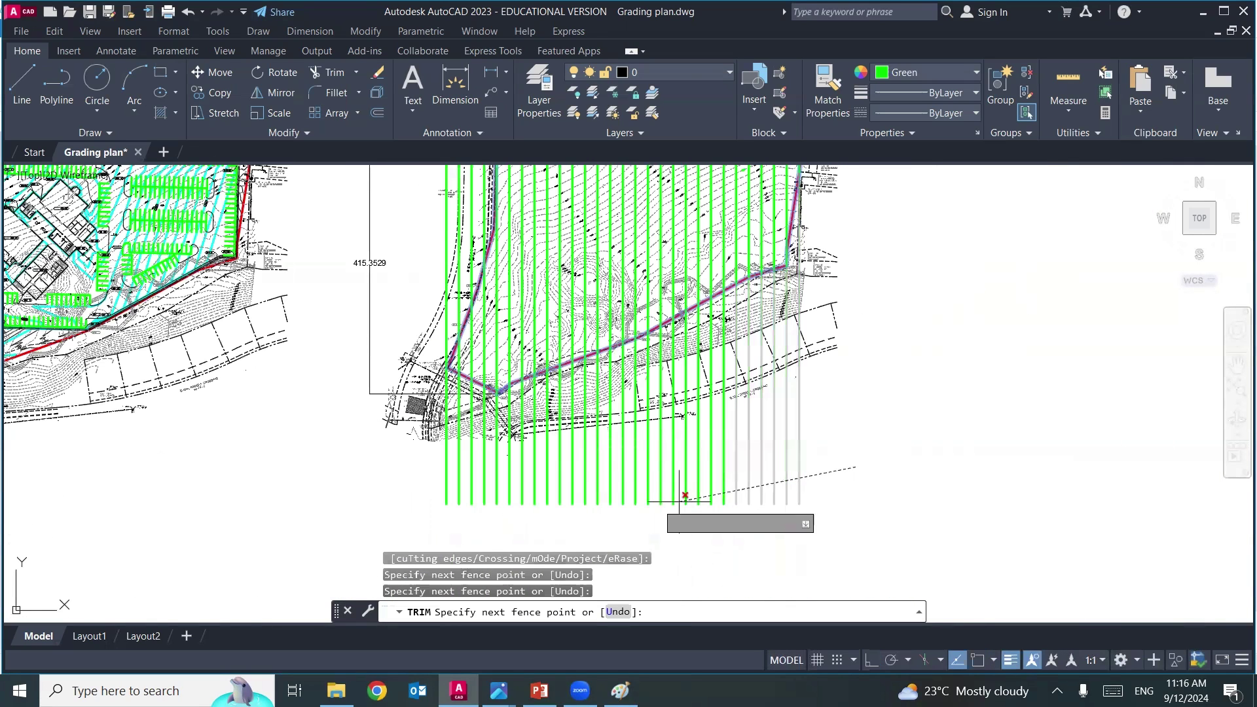
pyautogui.click(451, 482)
pyautogui.press('Return')
# - Remove the three stray green lines left of the boundary
pyautogui.moveTo(491, 286); pyautogui.dragTo(500, 440, button='middle')
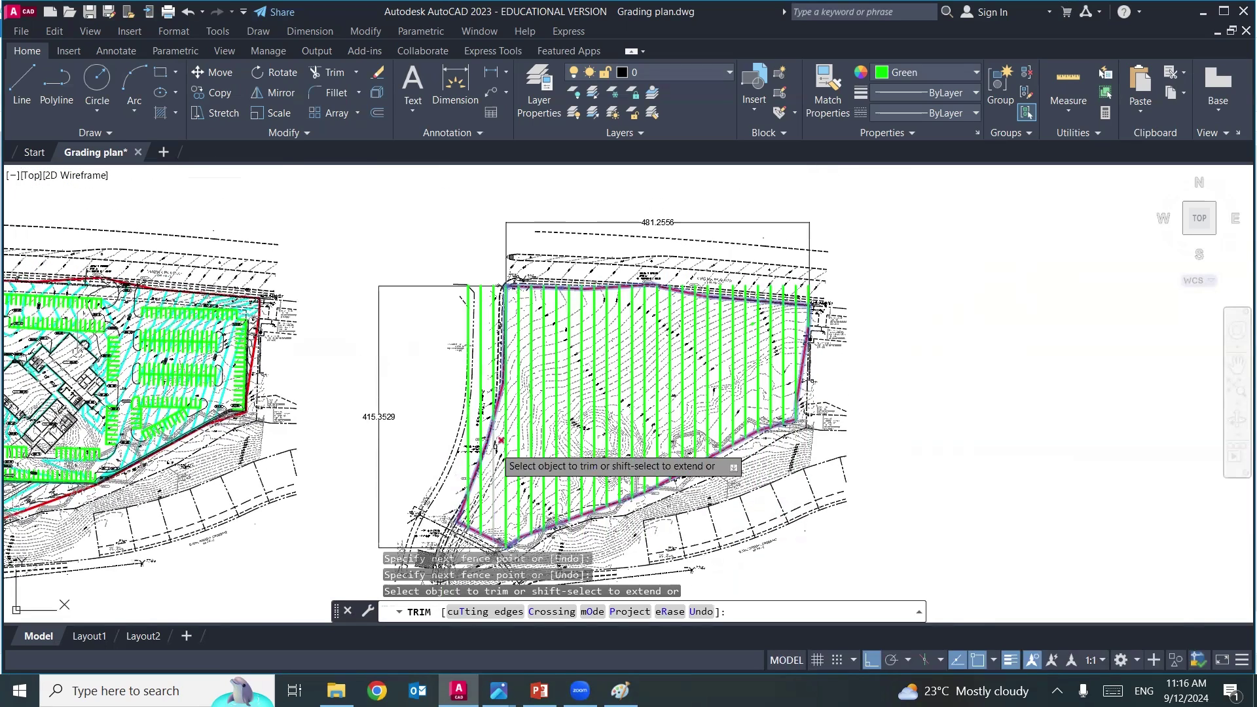
pyautogui.scroll(5, 484, 301)
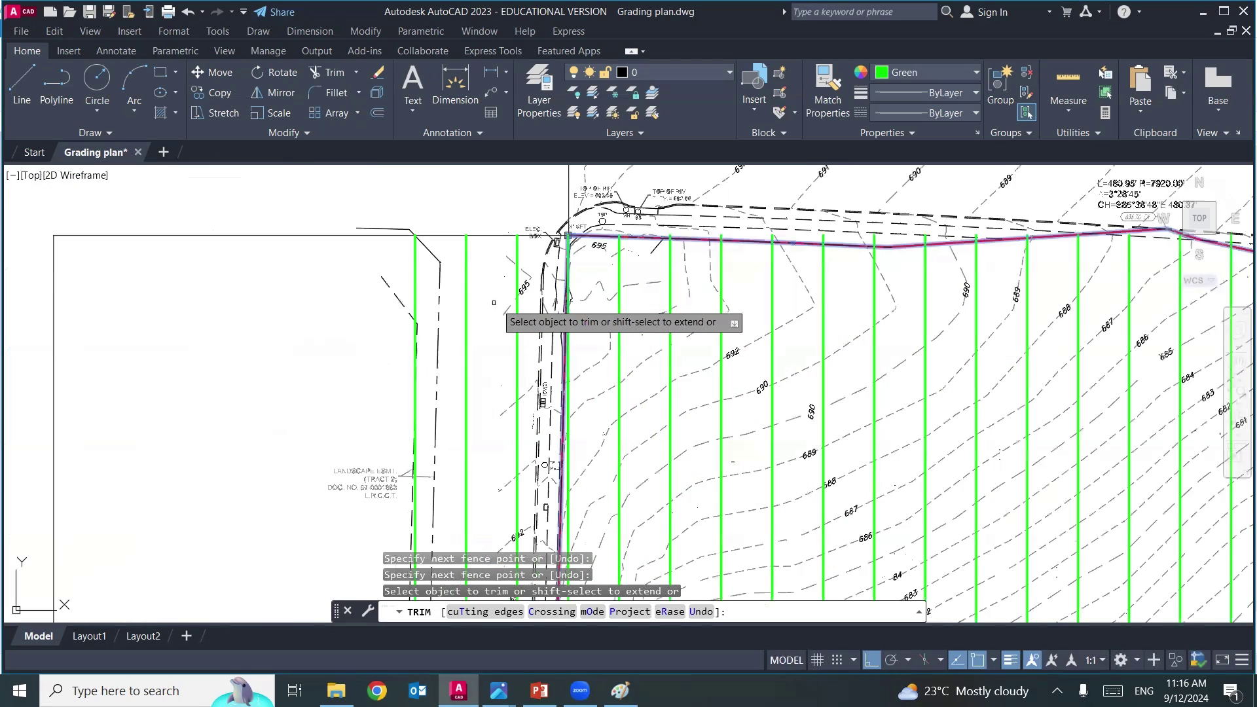
pyautogui.click(518, 326)
pyautogui.click(466, 332)
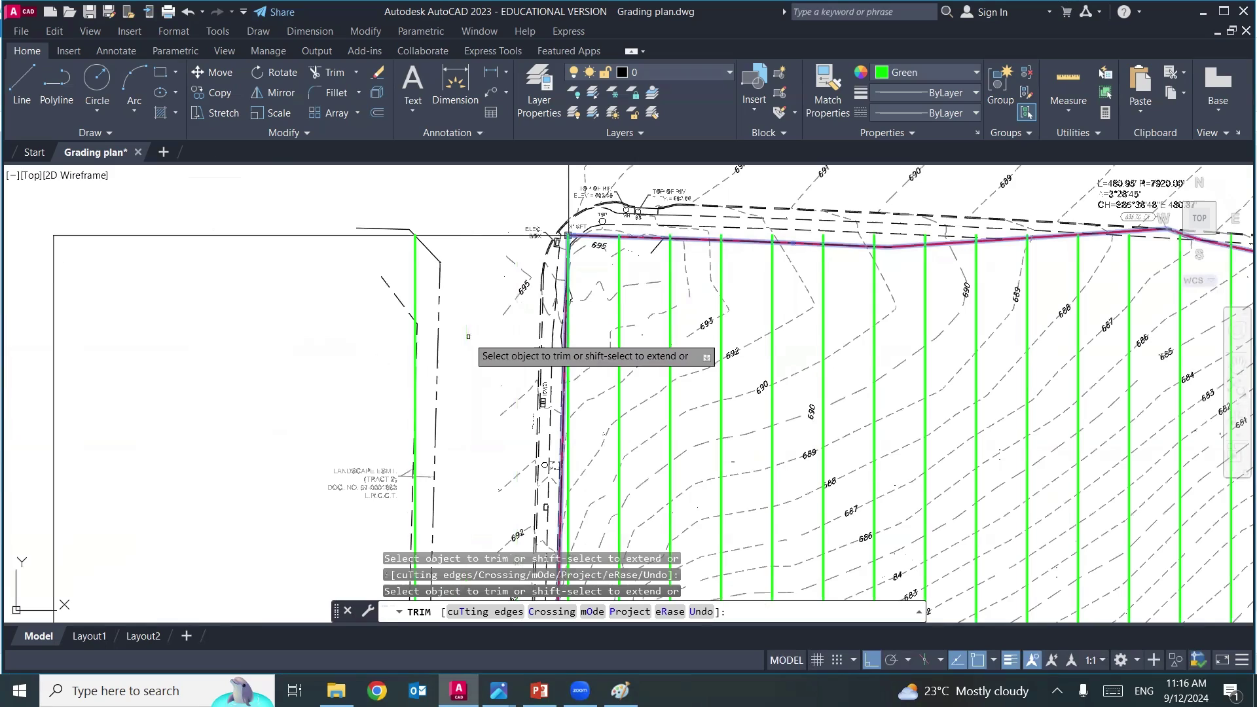
pyautogui.click(420, 357)
pyautogui.scroll(-4, 337, 278)
# - Trim the green line ends above the top boundary along Virginia Parkway and end TRIM
pyautogui.moveTo(483, 393)
pyautogui.mouseDown(button='middle')
pyautogui.moveTo(424, 311)
pyautogui.moveTo(408, 373)
pyautogui.mouseUp(button='middle')
pyautogui.scroll(5, 635, 187)
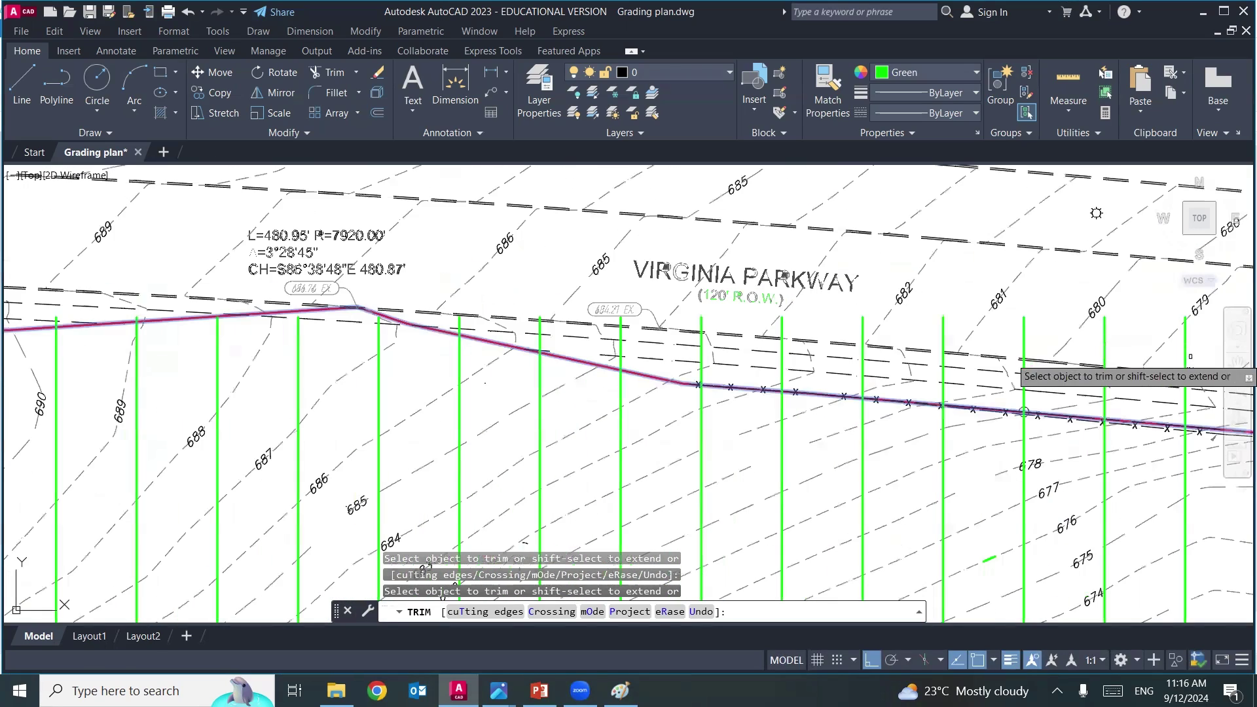
pyautogui.click(1186, 353)
pyautogui.click(1105, 346)
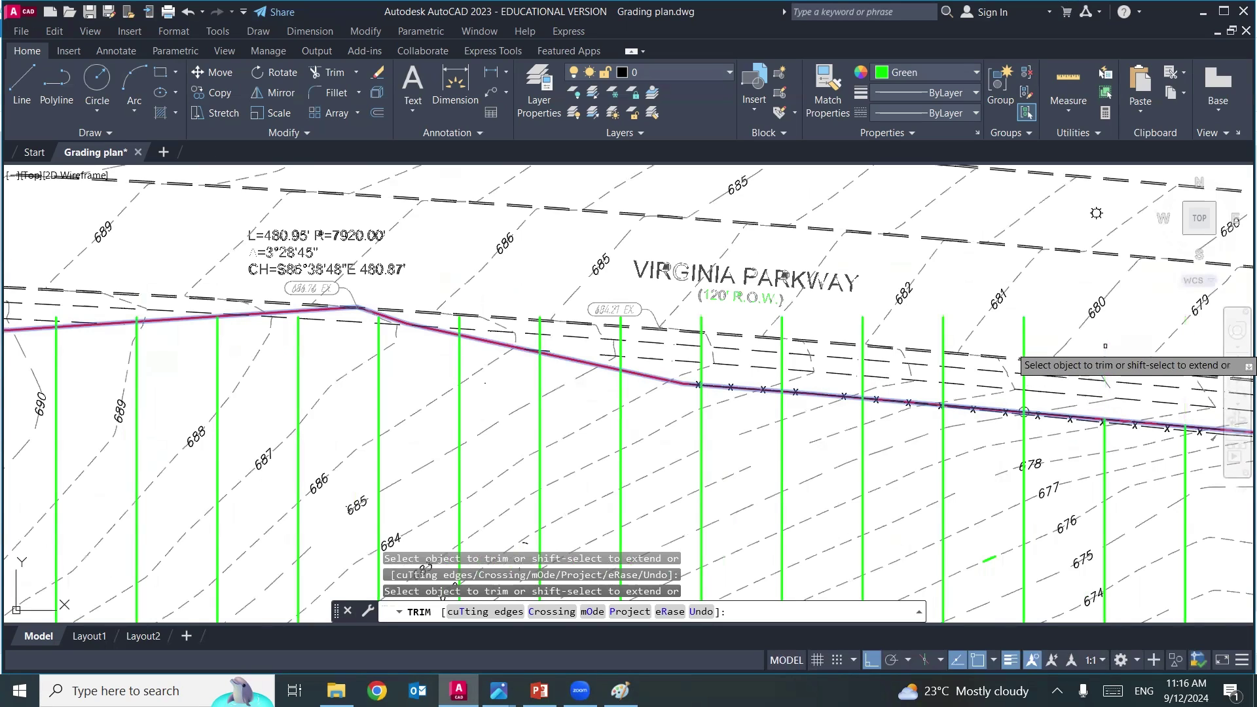
pyautogui.click(1023, 337)
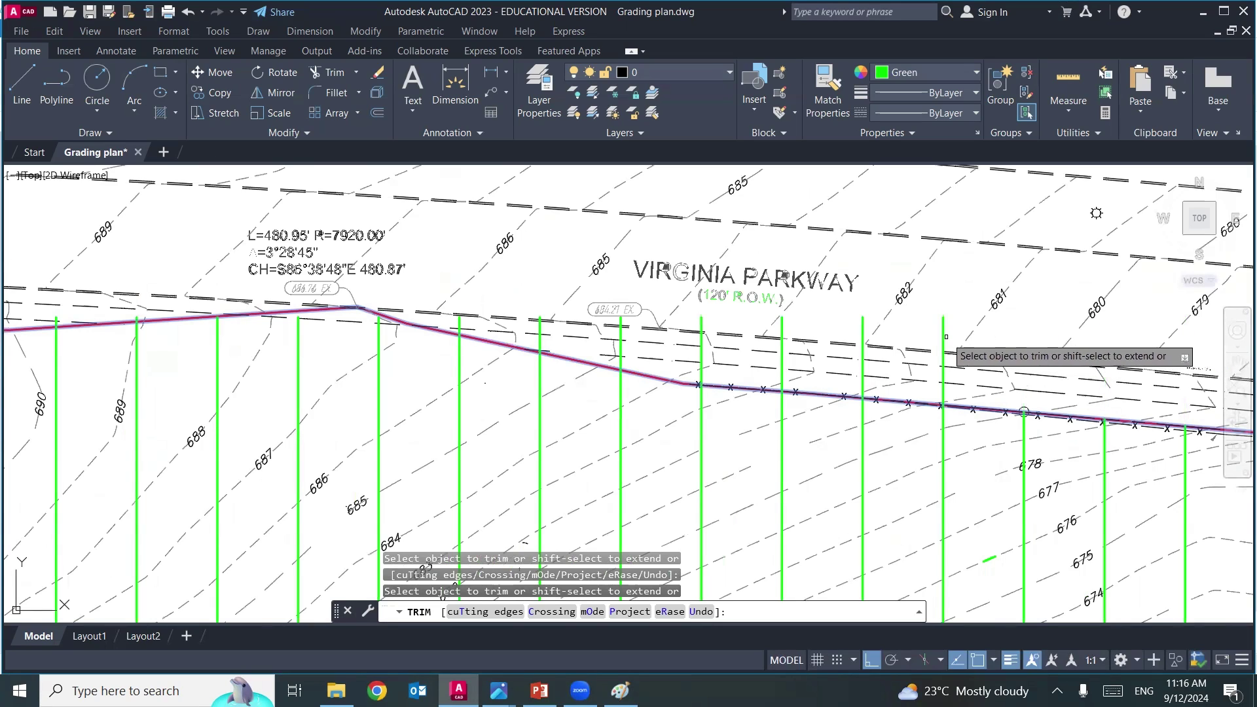
pyautogui.moveTo(946, 337); pyautogui.dragTo(923, 338)
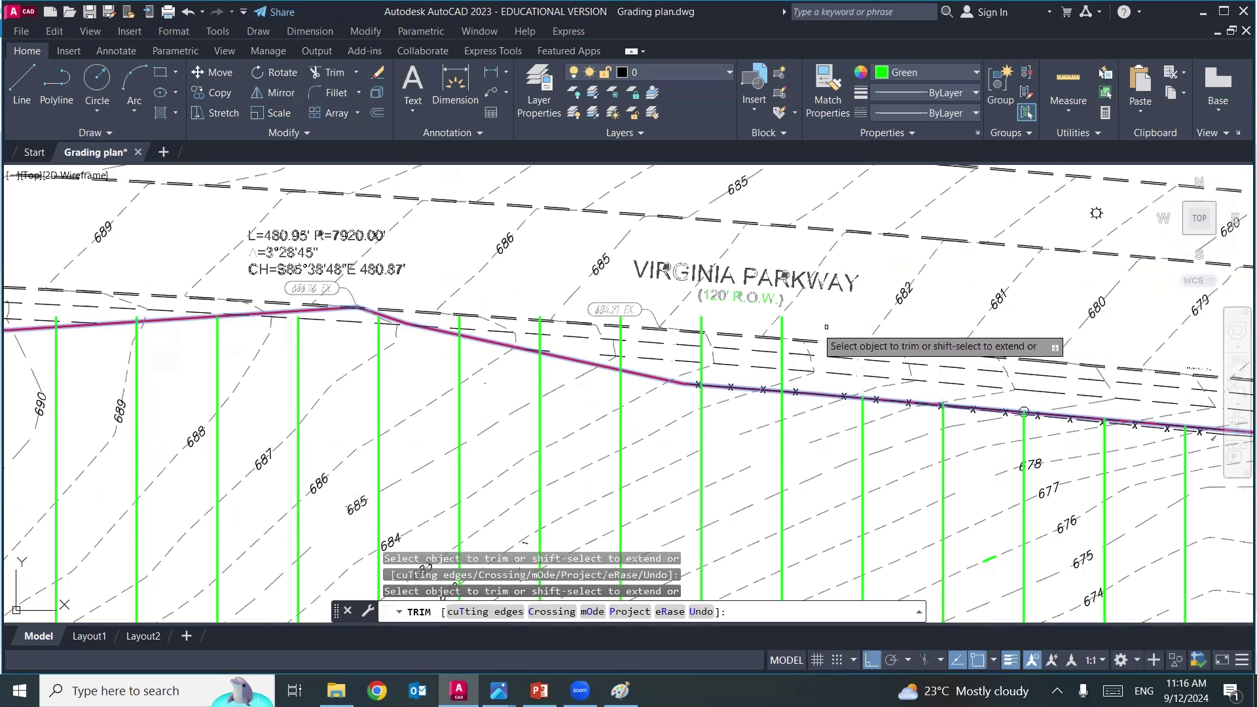
pyautogui.click(781, 331)
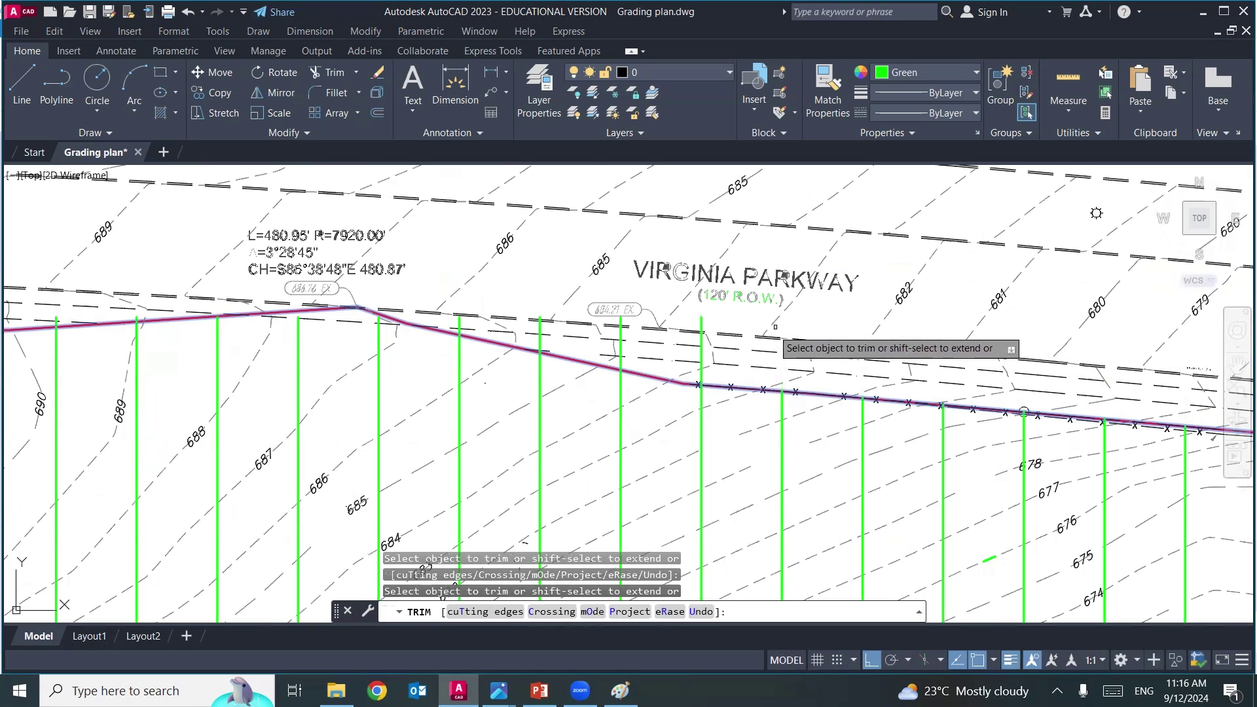
pyautogui.click(702, 330)
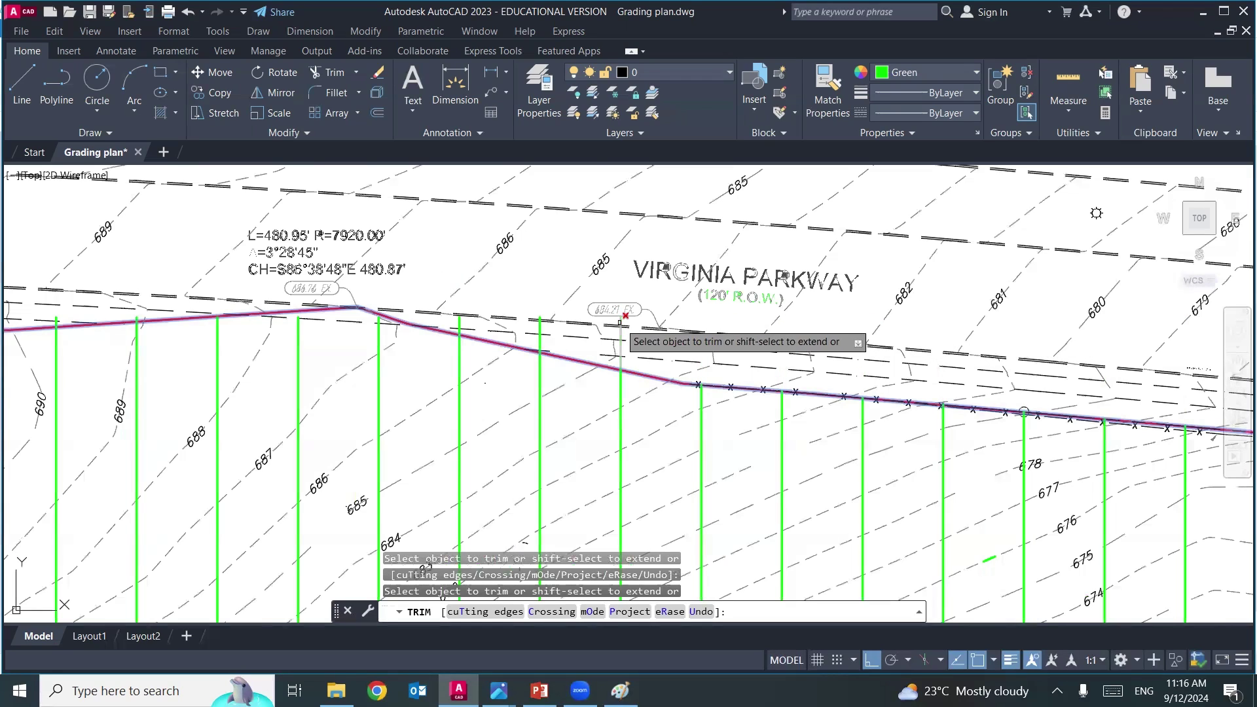
pyautogui.click(620, 322)
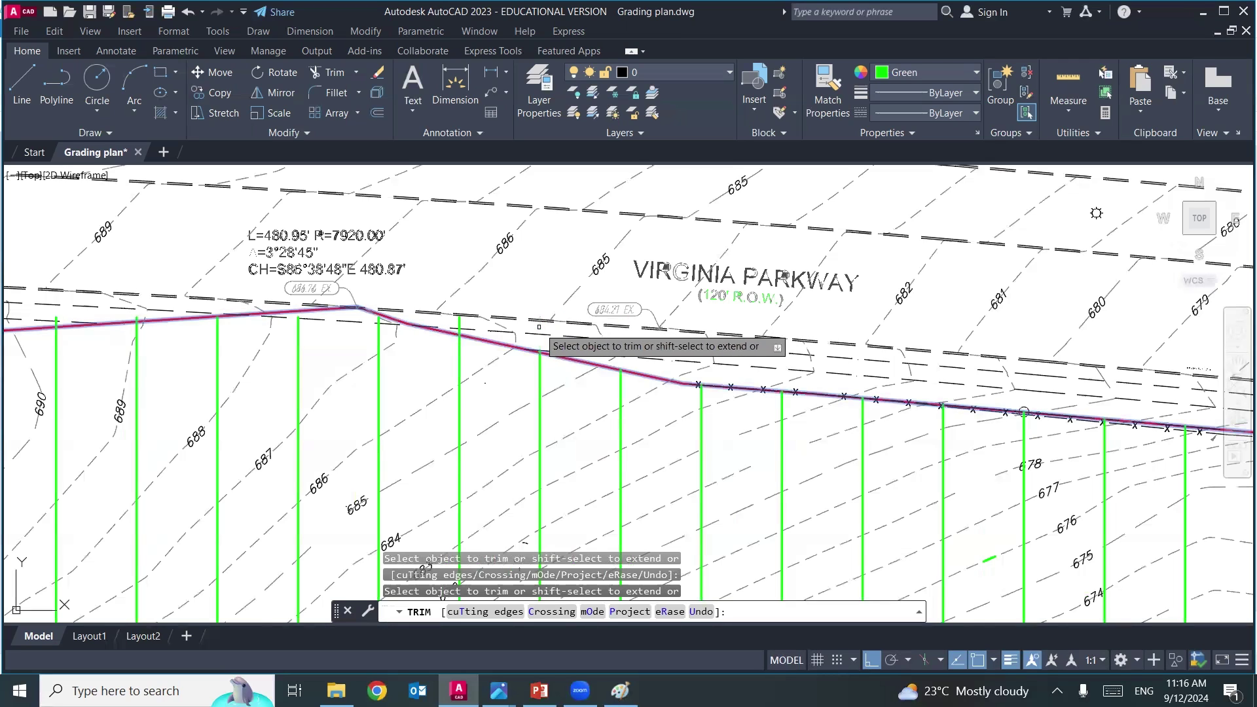
pyautogui.scroll(3, 468, 316)
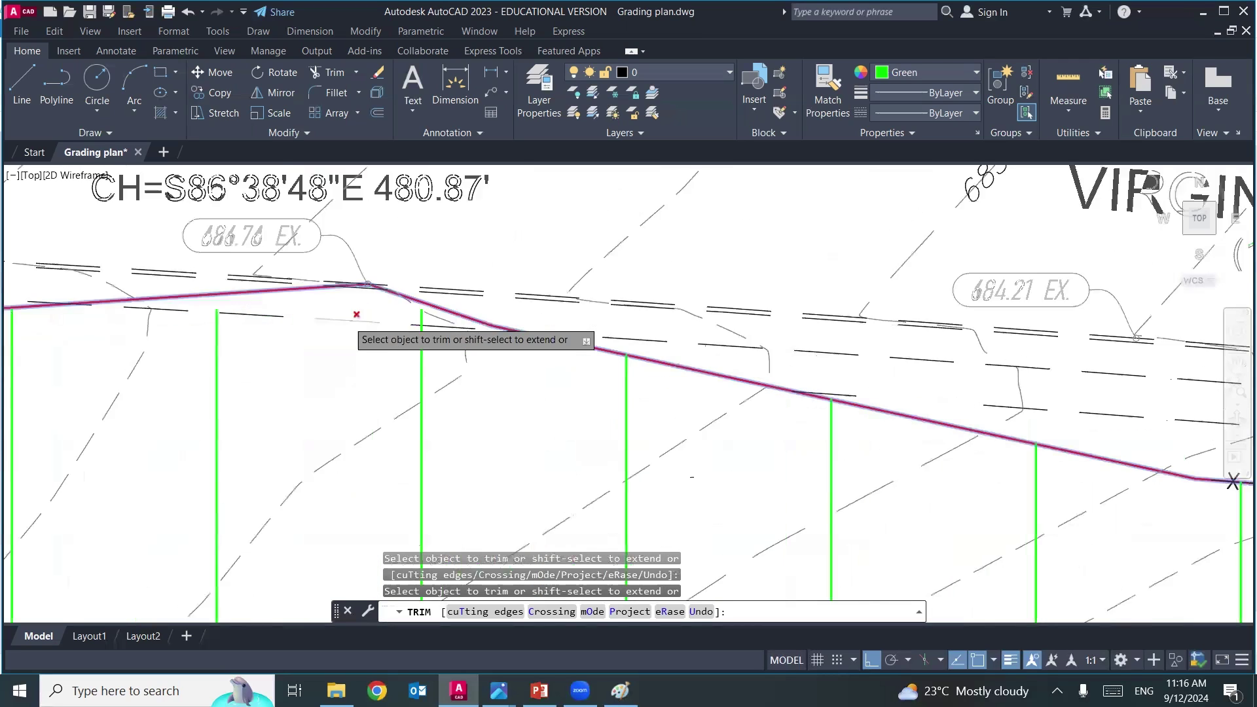
pyautogui.scroll(1, 360, 314)
pyautogui.scroll(-5, 426, 327)
pyautogui.scroll(-3, 576, 282)
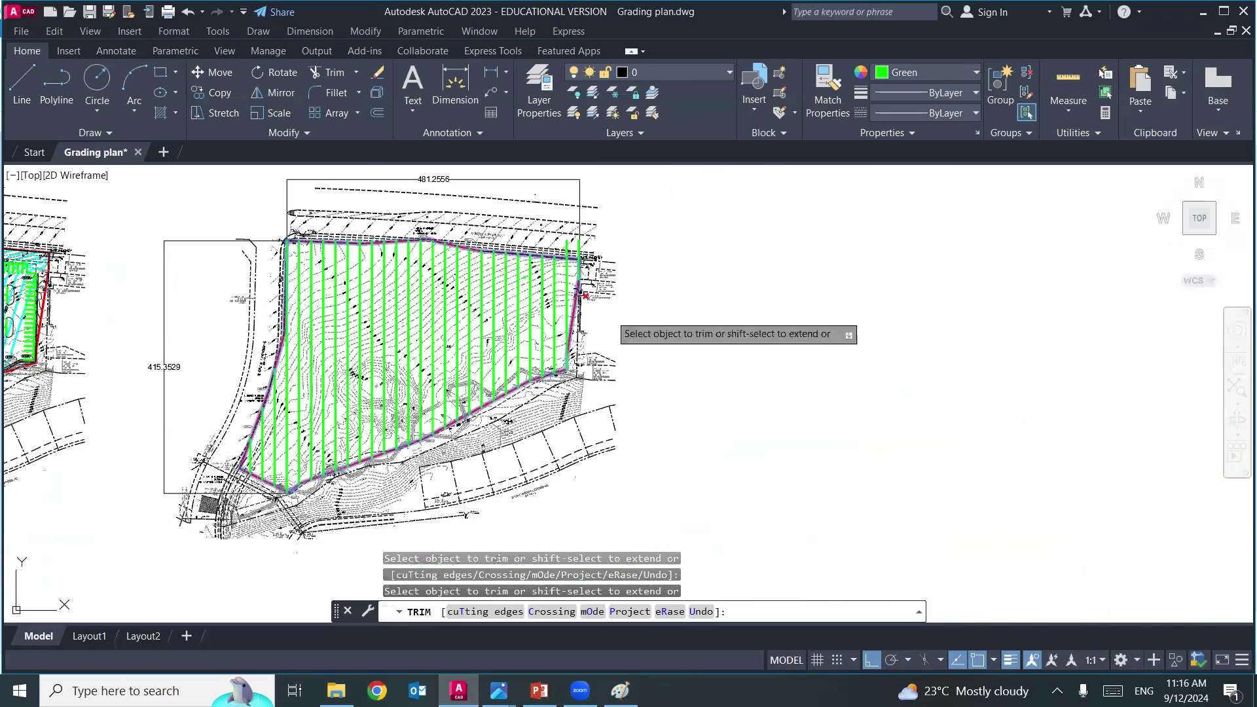
pyautogui.press('Escape')
pyautogui.press('Escape')
pyautogui.press('Escape')
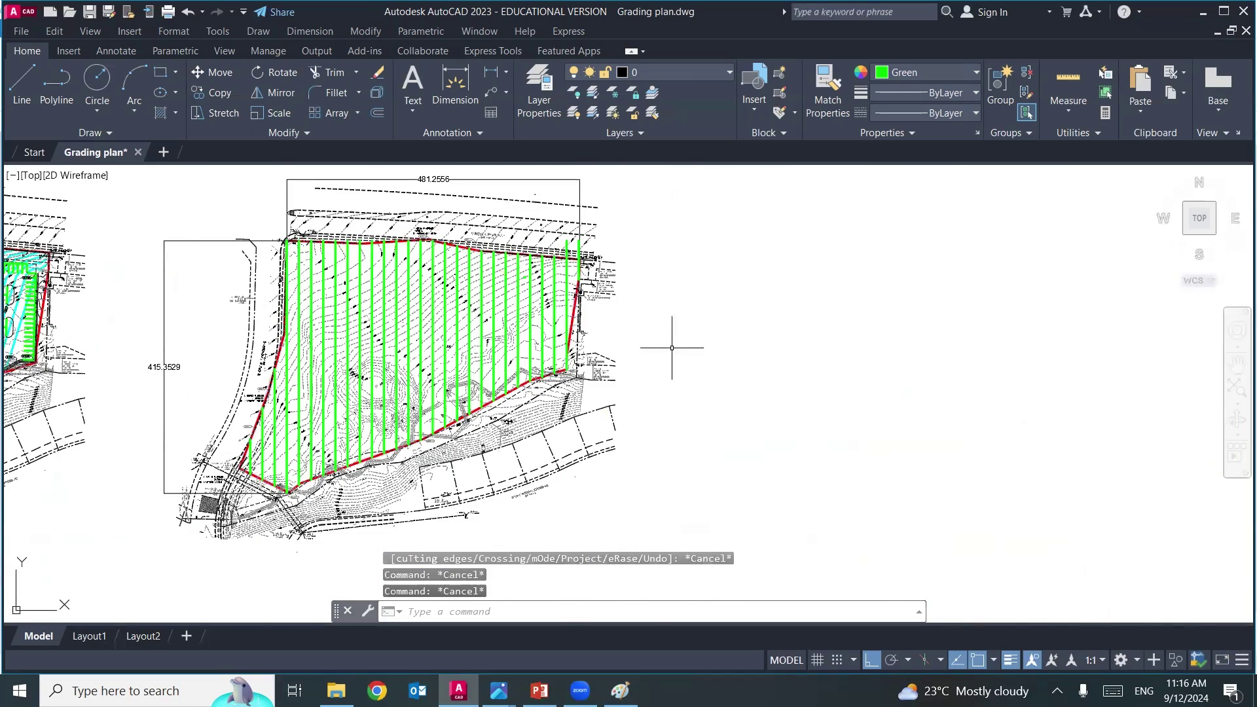
pyautogui.scroll(5, 550, 382)
pyautogui.scroll(-4, 550, 382)
pyautogui.scroll(1, 685, 380)
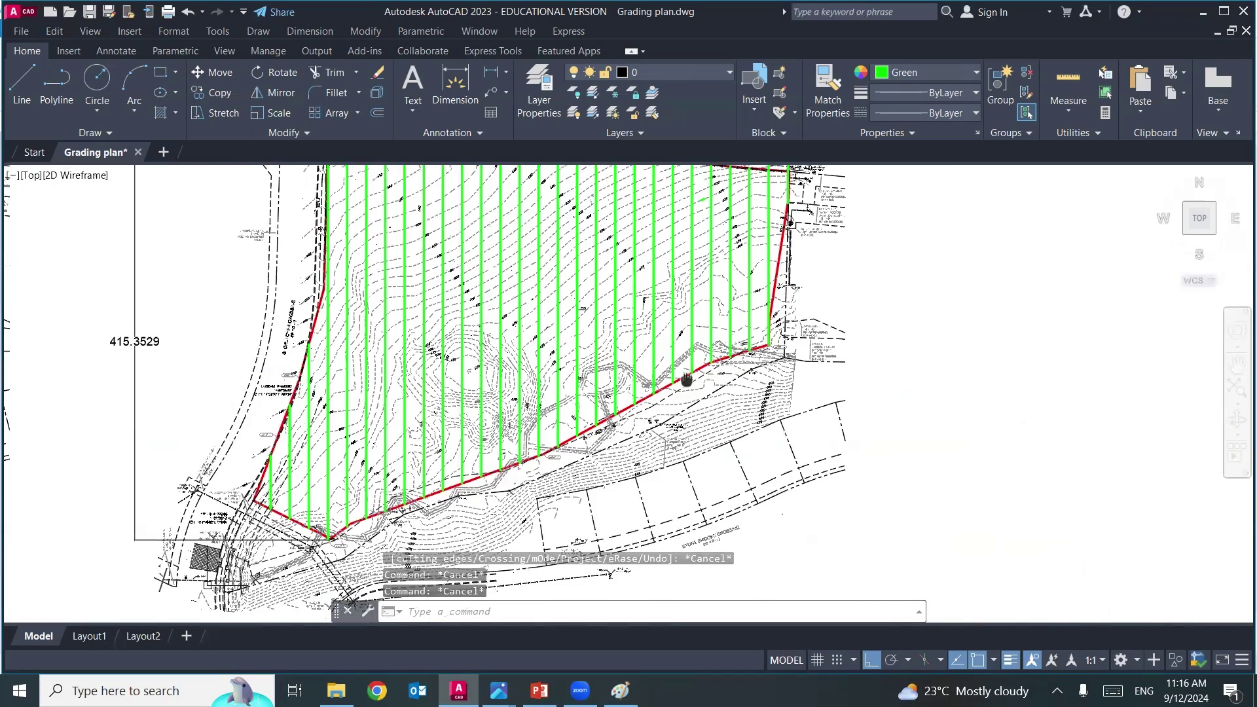
pyautogui.scroll(1, 684, 379)
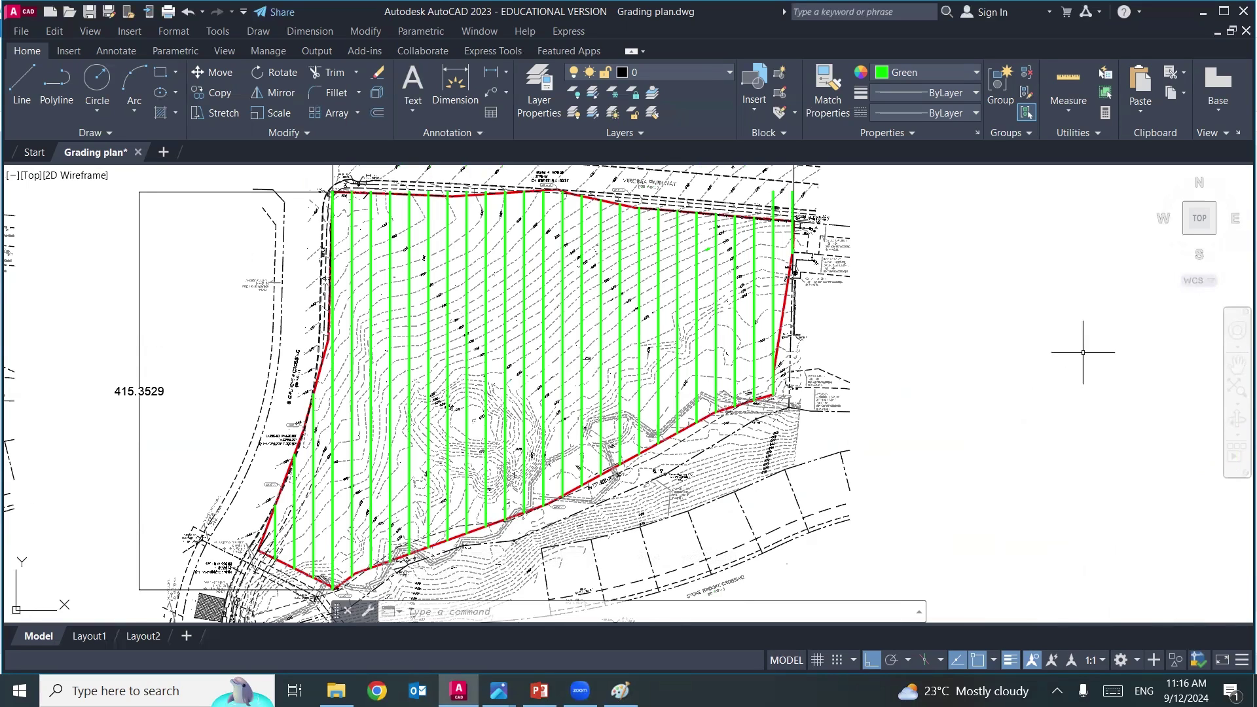
pyautogui.moveTo(427, 376); pyautogui.dragTo(544, 370, button='middle')
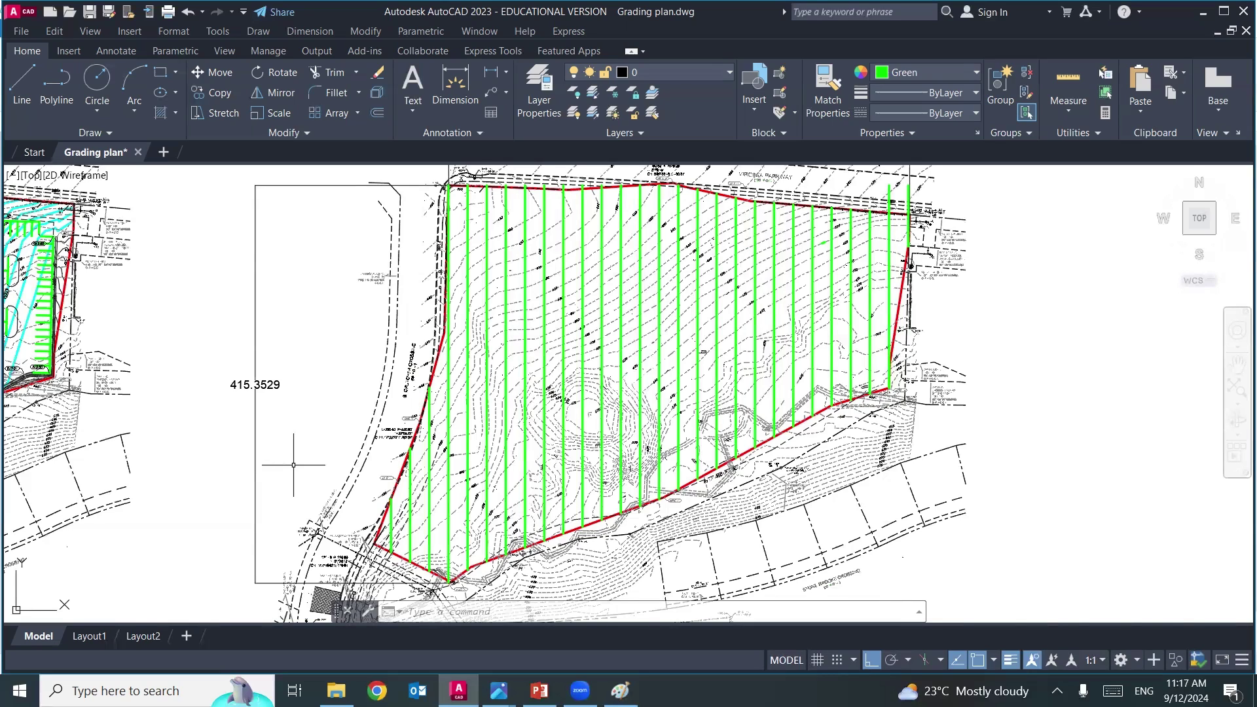
pyautogui.press('Escape')
# - In Calculator, divide 415.3529 by 20 and by 25, checking that 16.614116 × 25 returns 415.3529
pyautogui.press('XF86Calculator')
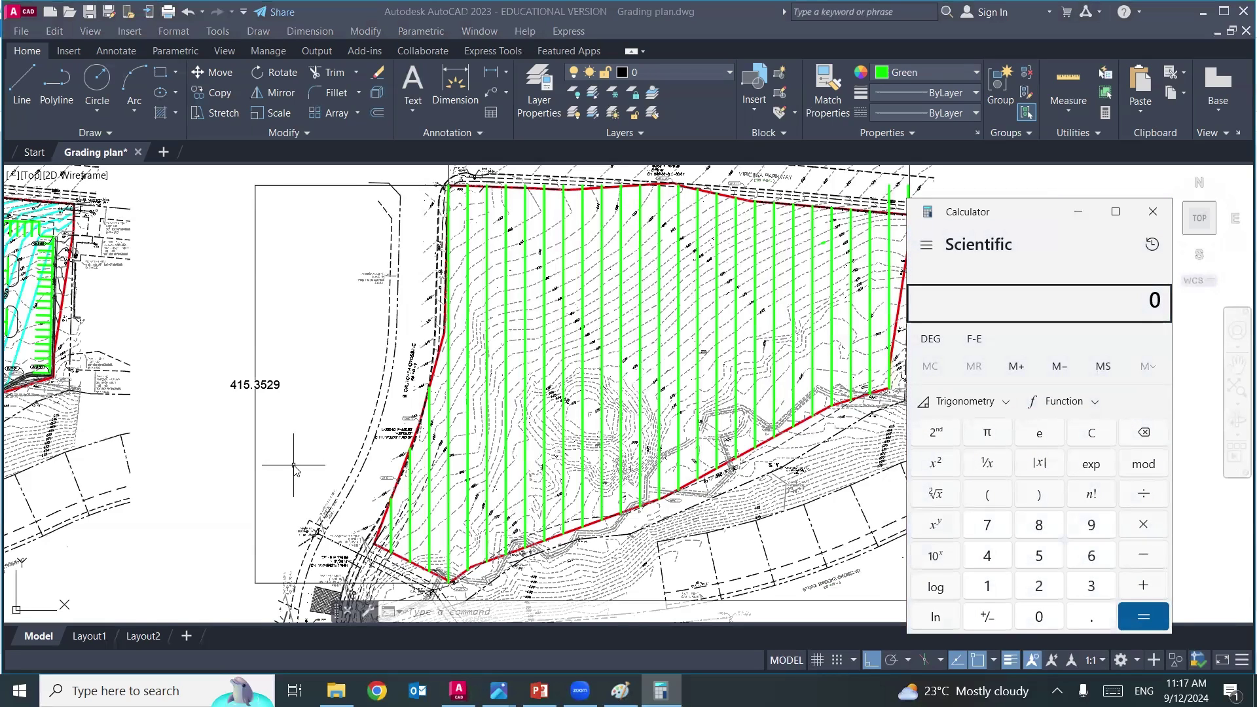
pyautogui.write('415.')
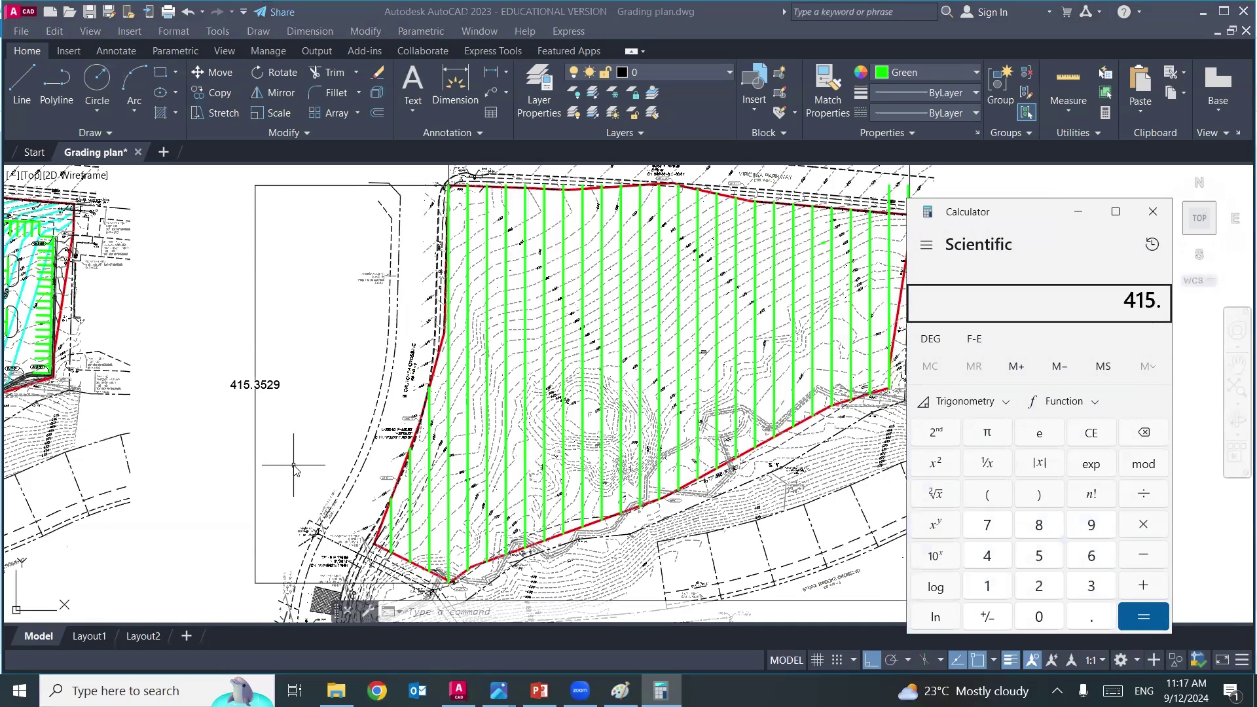
pyautogui.write('35')
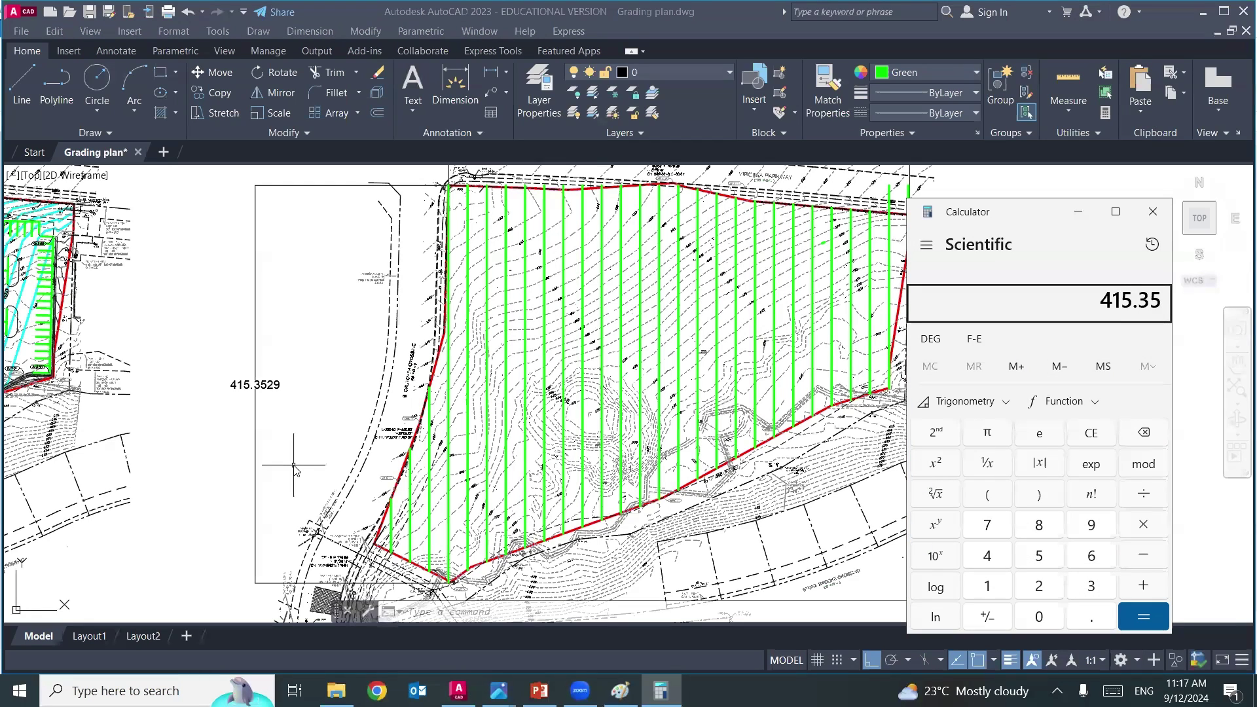
pyautogui.write('29/20')
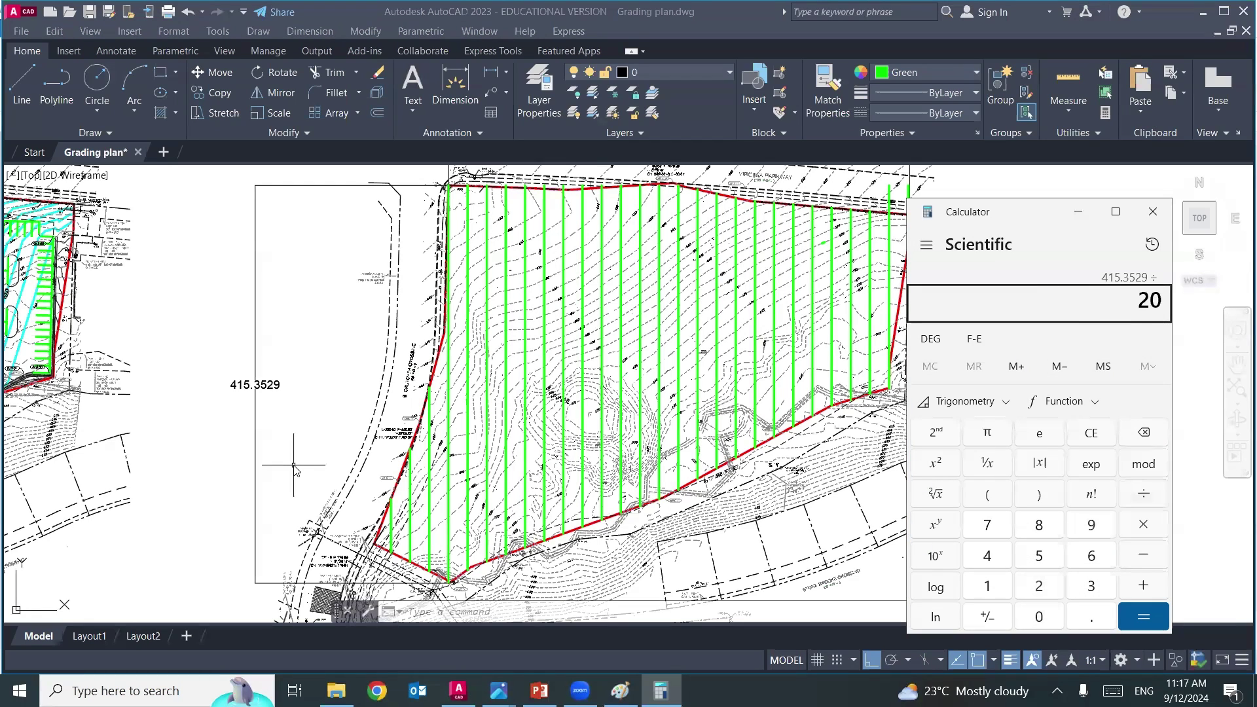
pyautogui.press('Return')
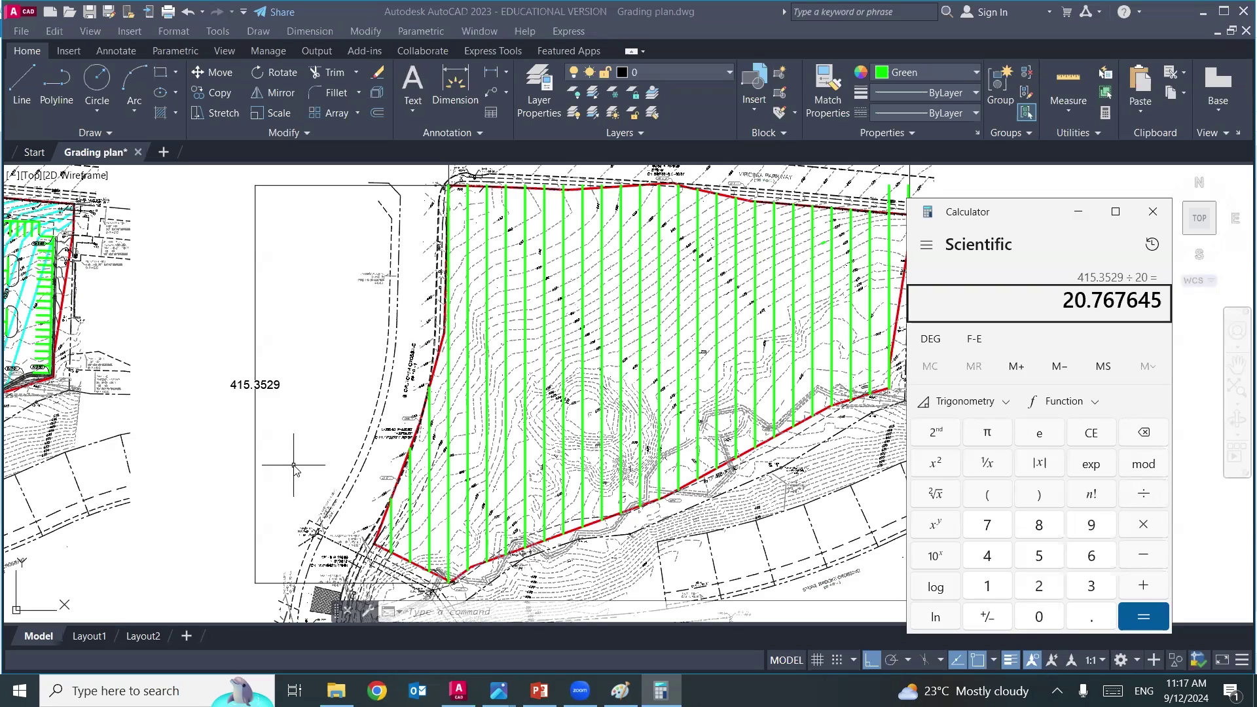
pyautogui.write('415.3')
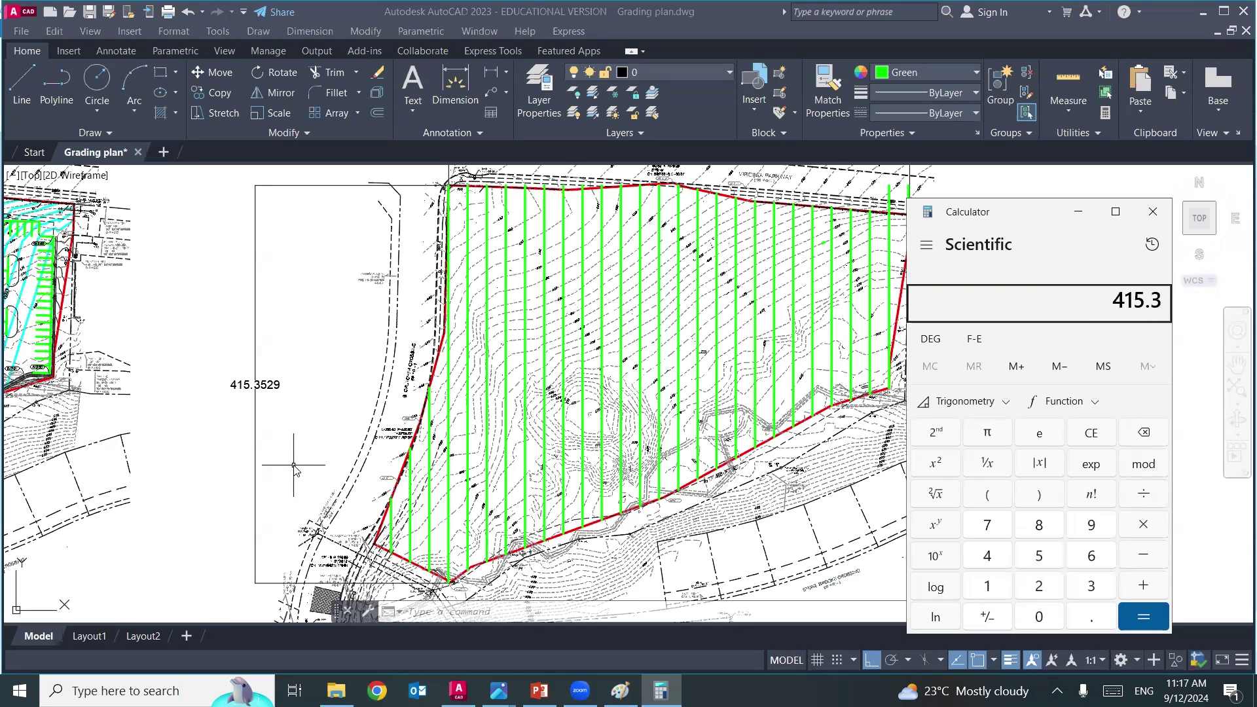
pyautogui.write('529')
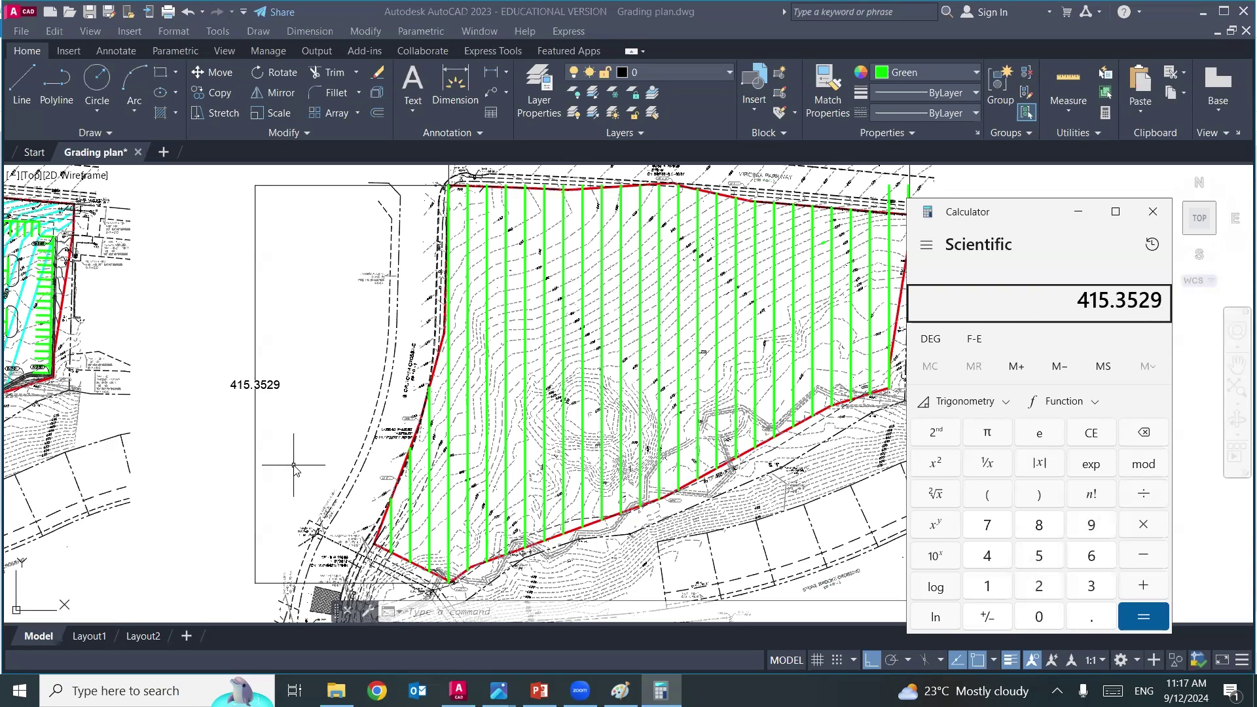
pyautogui.write('/2')
pyautogui.write('5')
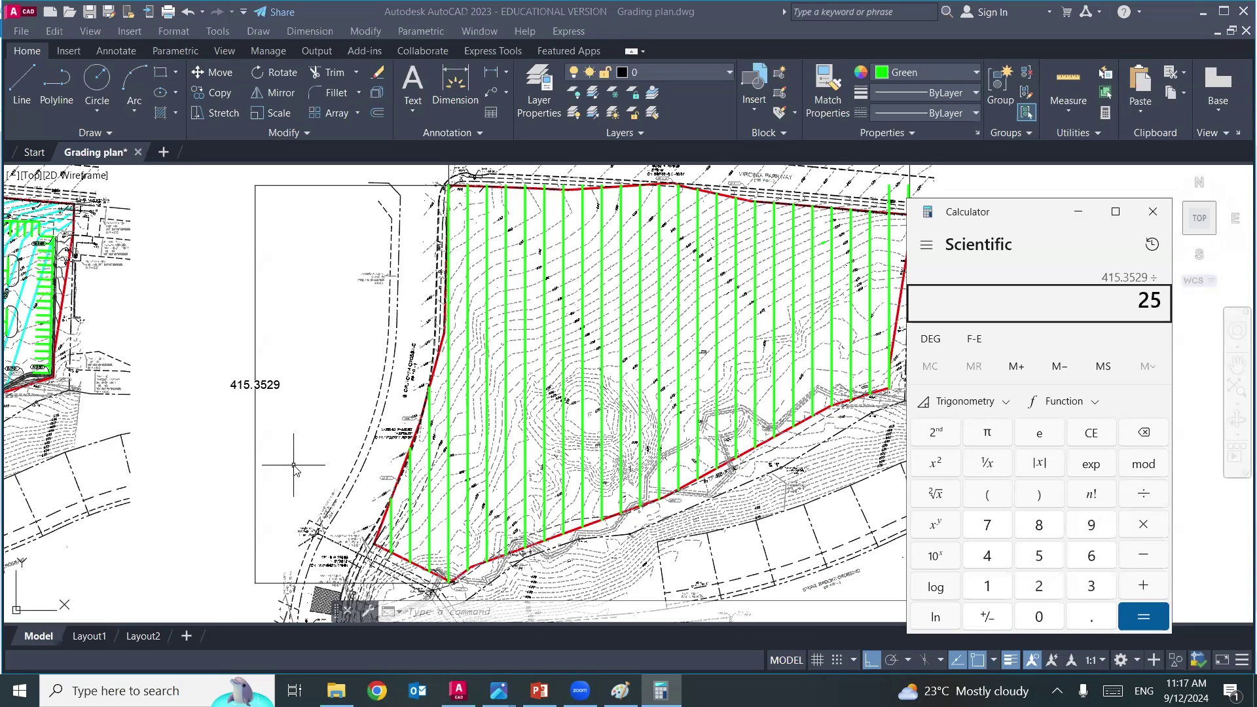
pyautogui.press('Return')
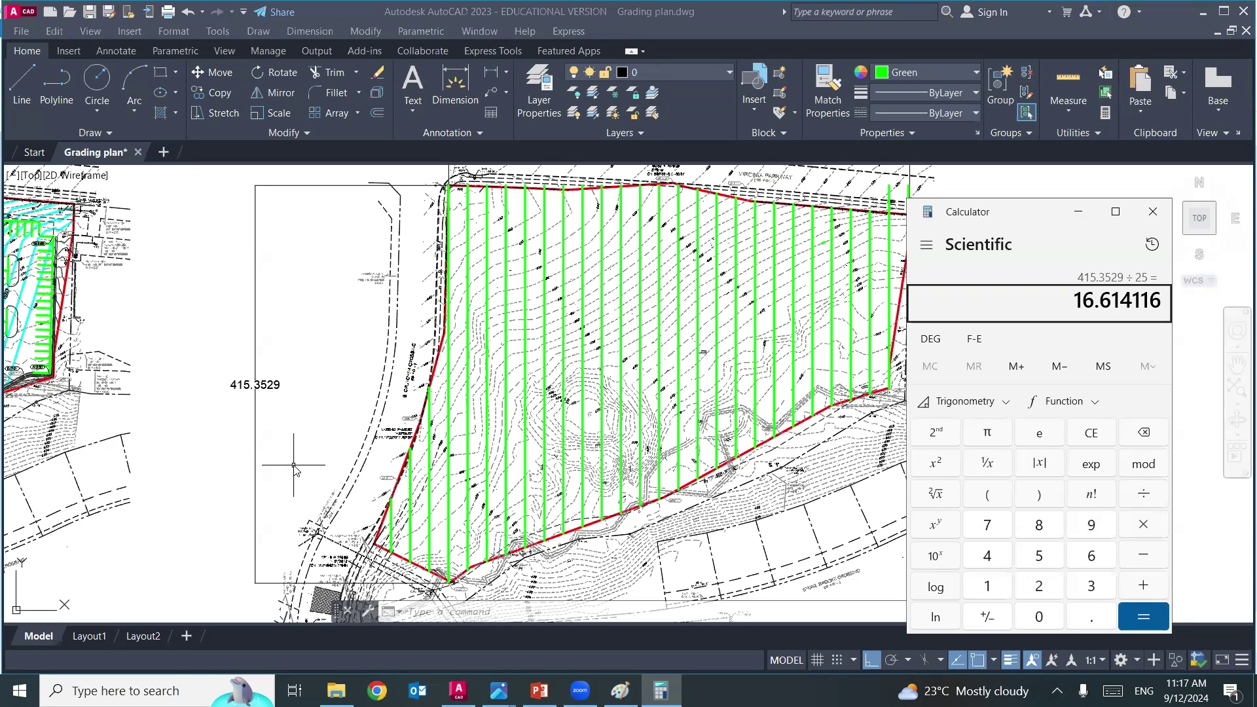
pyautogui.write('*25')
pyautogui.press('Return')
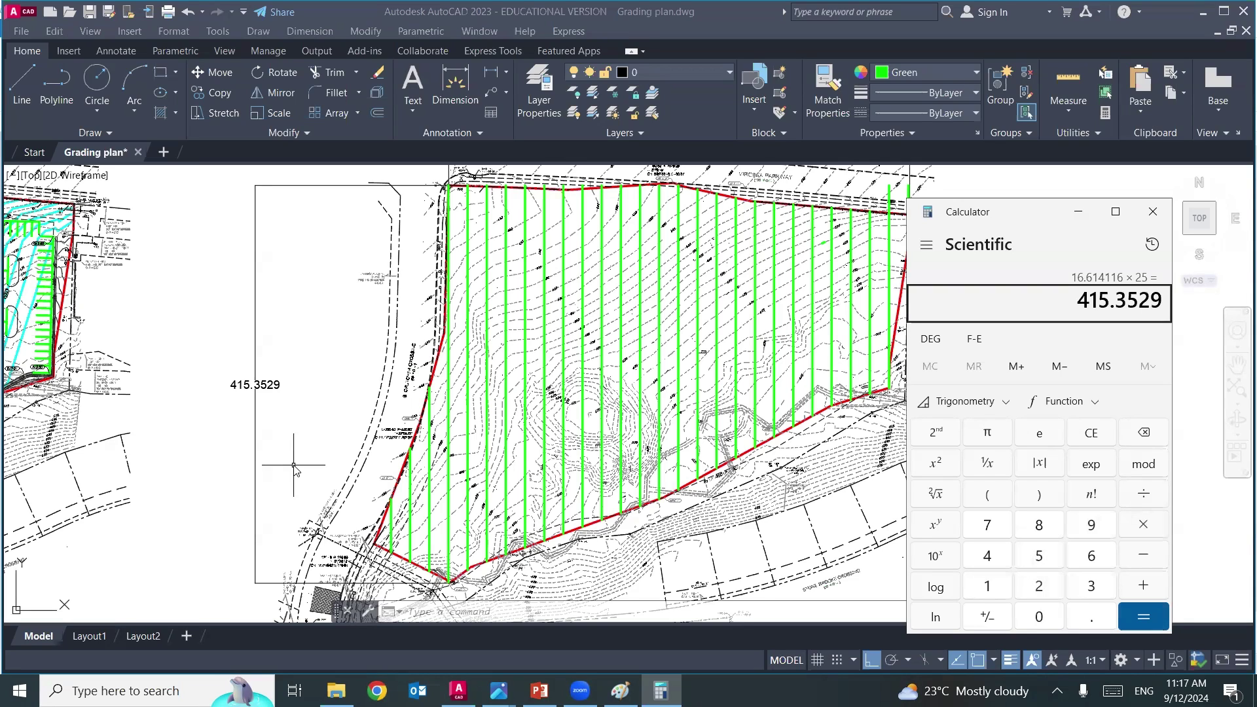
# - Test dividing 415.3529 by 24, 23 and 22, multiplying quotients back to verify
pyautogui.write('/24')
pyautogui.press('Return')
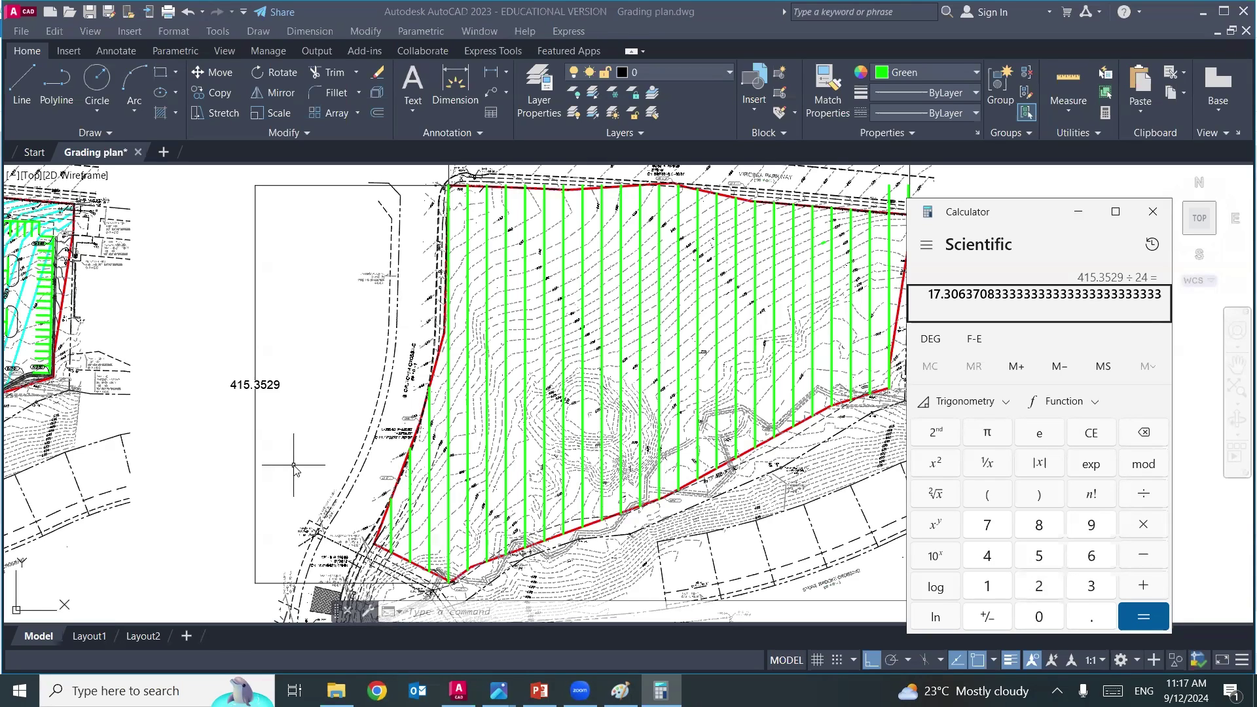
pyautogui.write('*24')
pyautogui.press('Return')
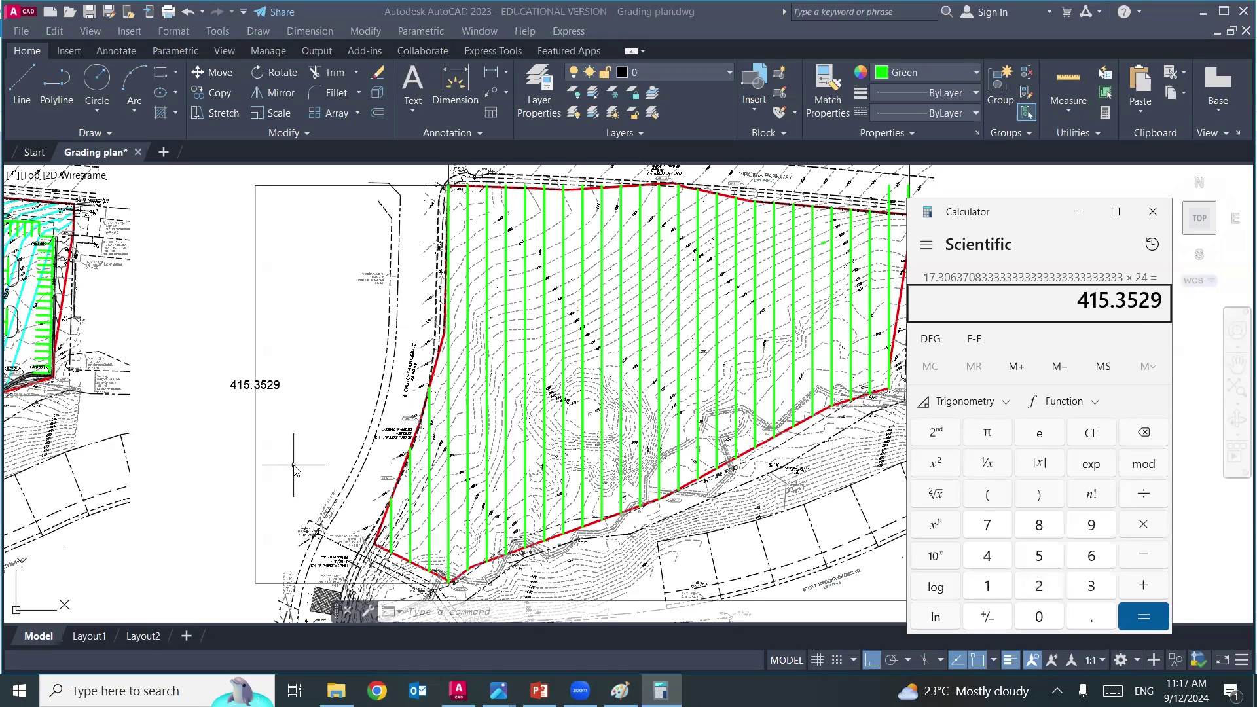
pyautogui.write('/23')
pyautogui.press('Return')
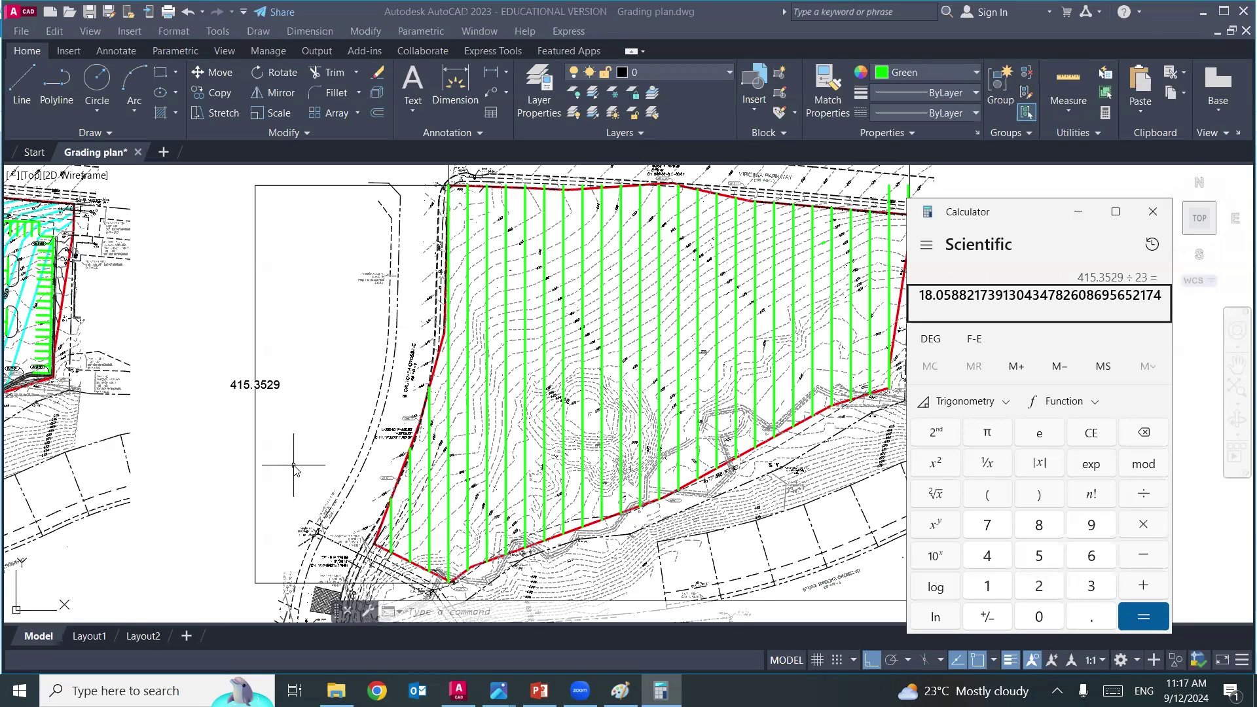
pyautogui.write('*')
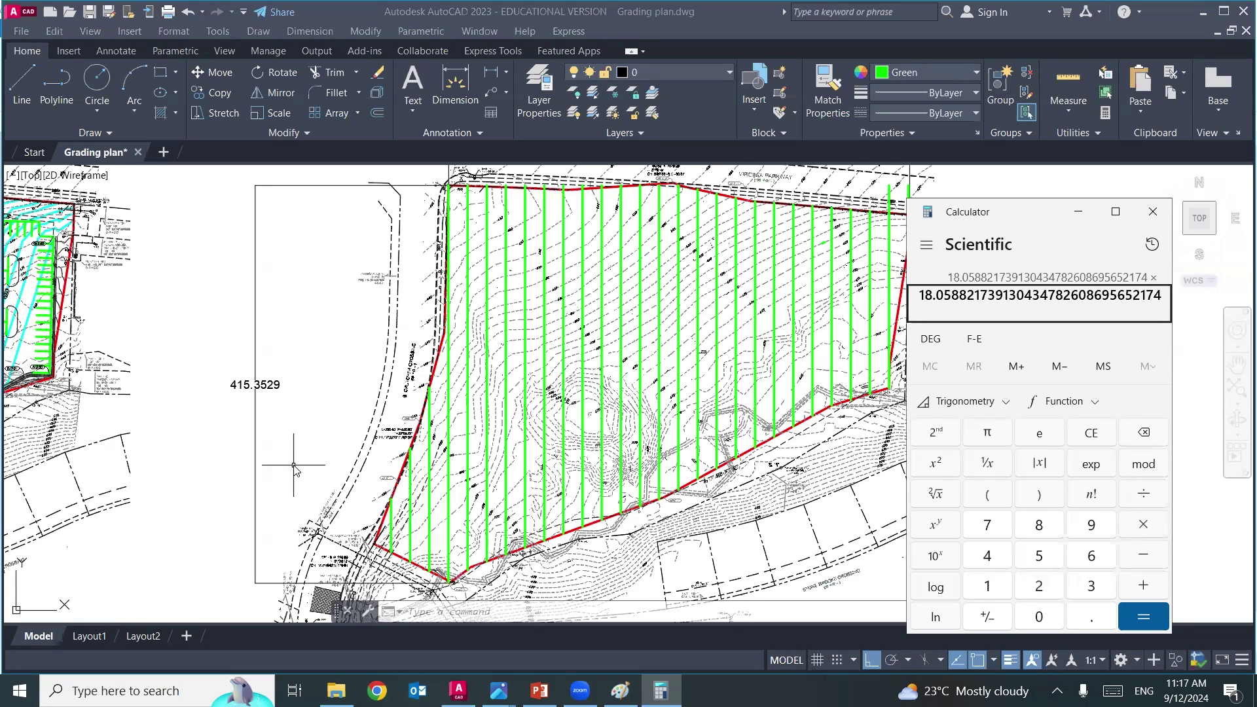
pyautogui.write('23')
pyautogui.press('Return')
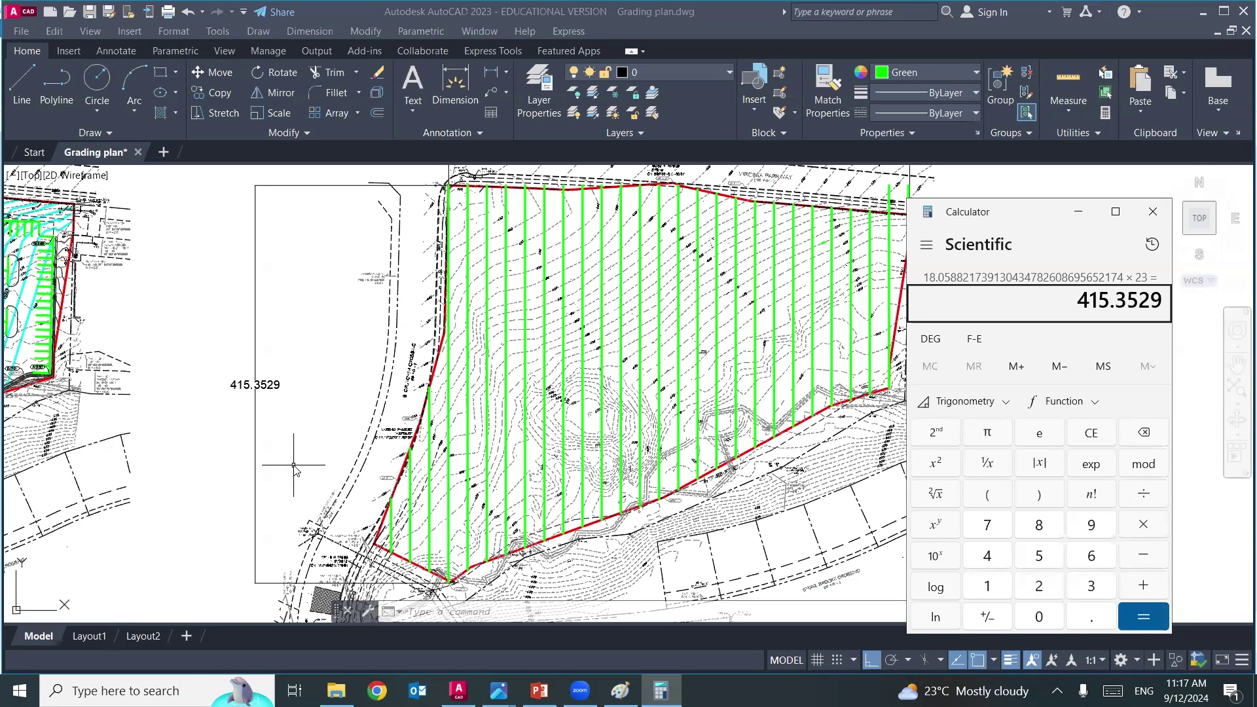
pyautogui.write('/22')
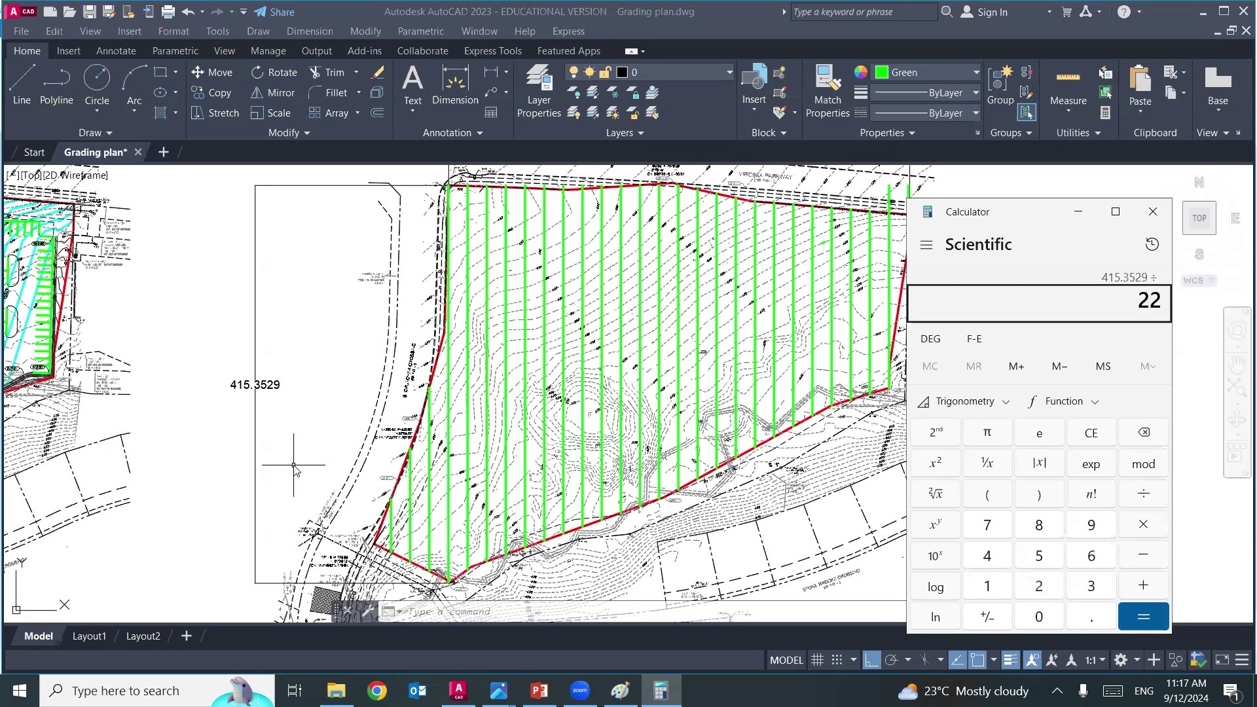
pyautogui.press('Return')
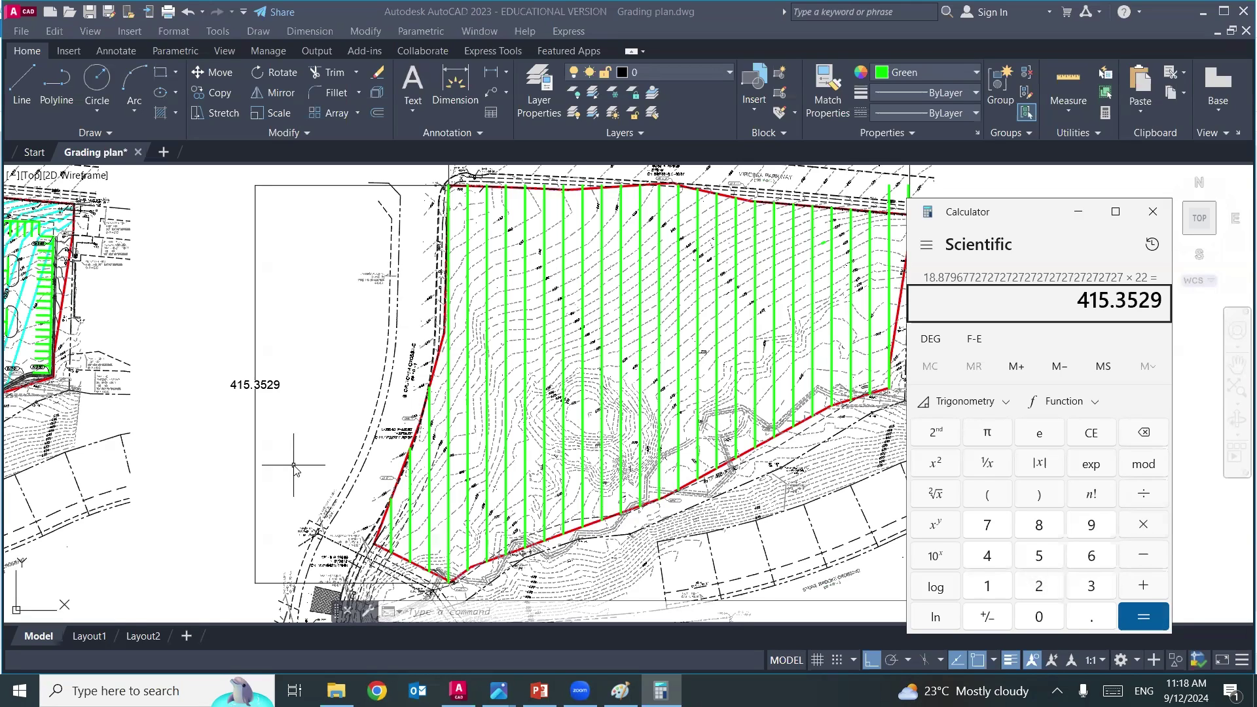
# - Settle on 415.3529 ÷ 20 = 20.767645 and return to the Paint grid sketch
pyautogui.write('20')
pyautogui.press('Return')
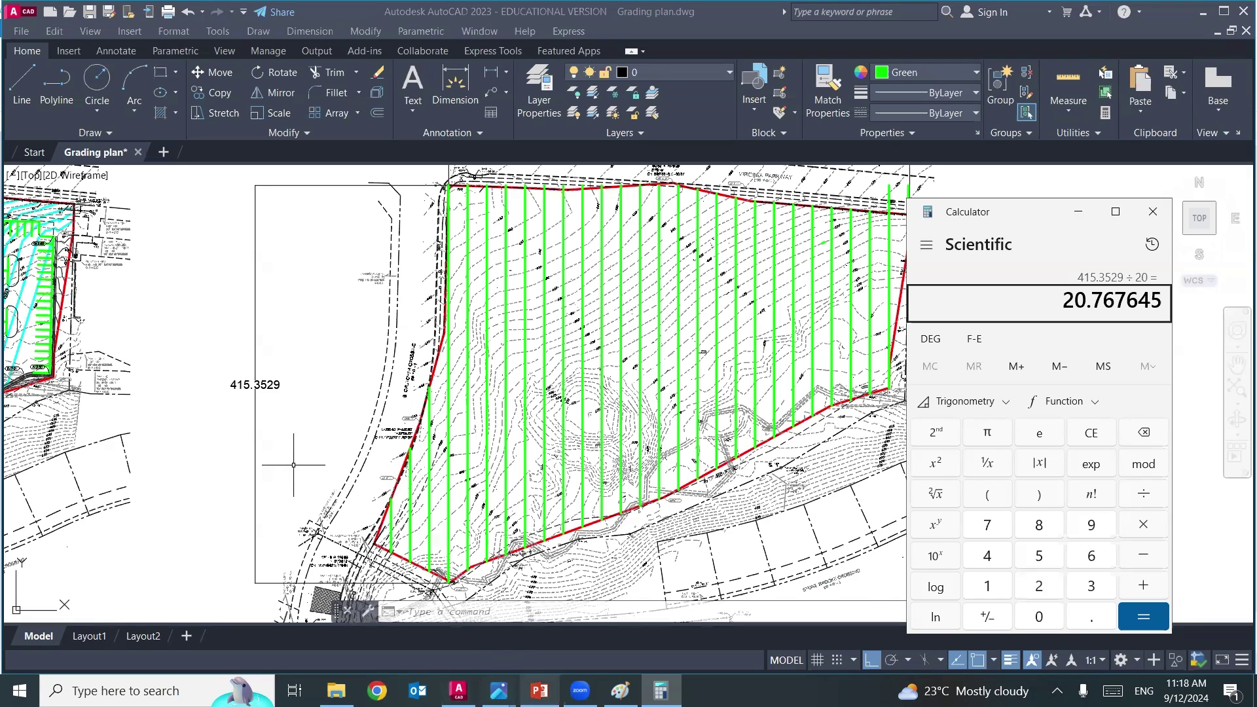
pyautogui.click(620, 691)
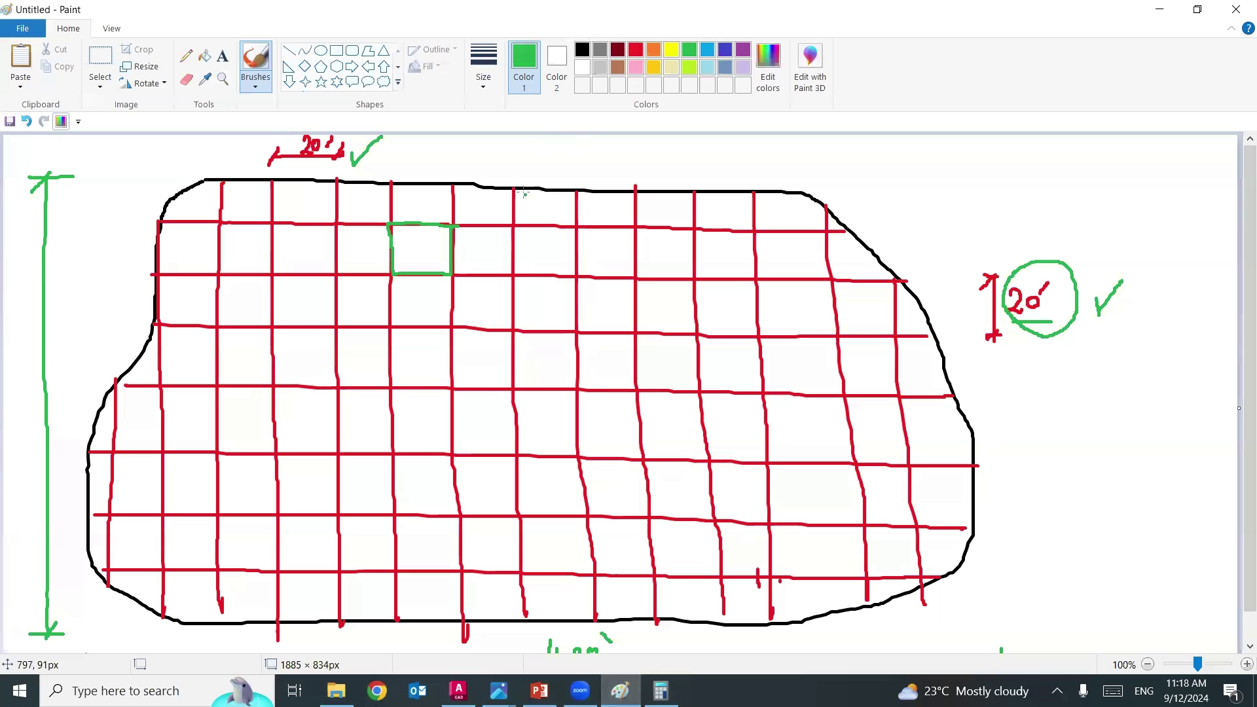
# - Draw green 20-ft spacing and vertical dimension marks on the Paint sketch
pyautogui.moveTo(515, 156)
pyautogui.mouseDown()
pyautogui.moveTo(587, 156)
pyautogui.moveTo(509, 161)
pyautogui.moveTo(542, 179)
pyautogui.moveTo(565, 164)
pyautogui.mouseUp()
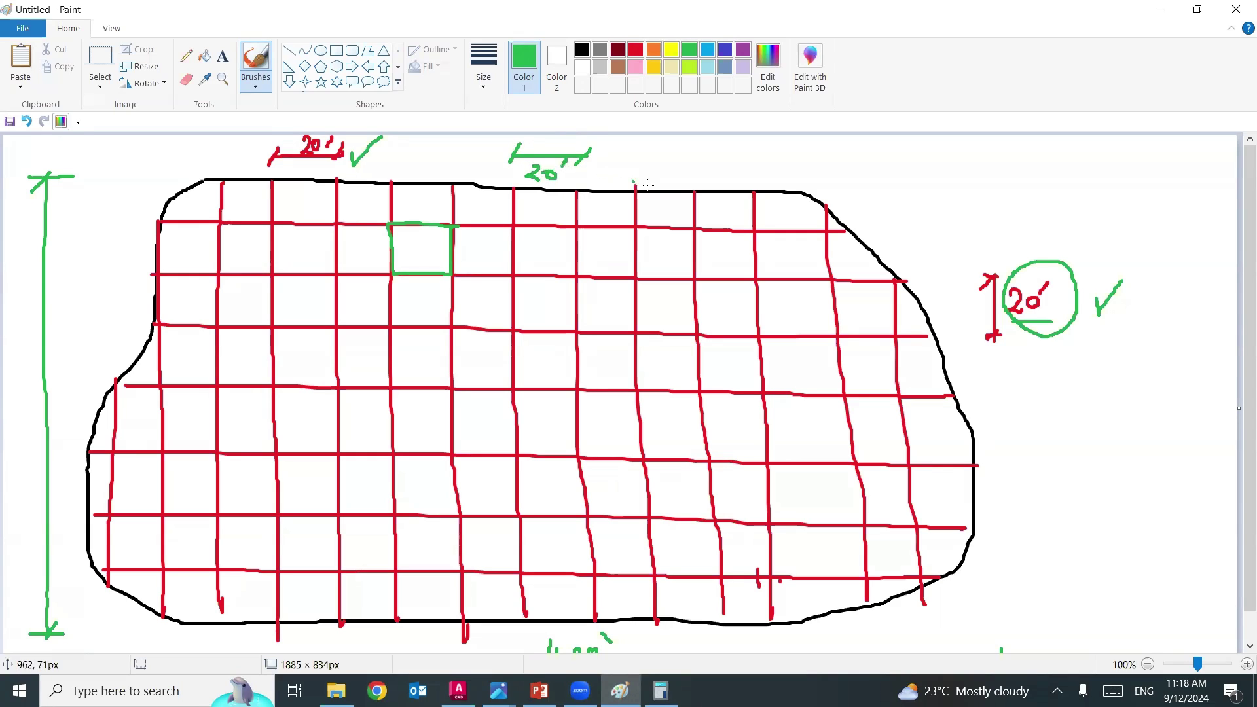
pyautogui.moveTo(671, 218)
pyautogui.mouseDown()
pyautogui.moveTo(670, 294)
pyautogui.moveTo(663, 285)
pyautogui.mouseUp()
pyautogui.moveTo(678, 221); pyautogui.dragTo(665, 239)
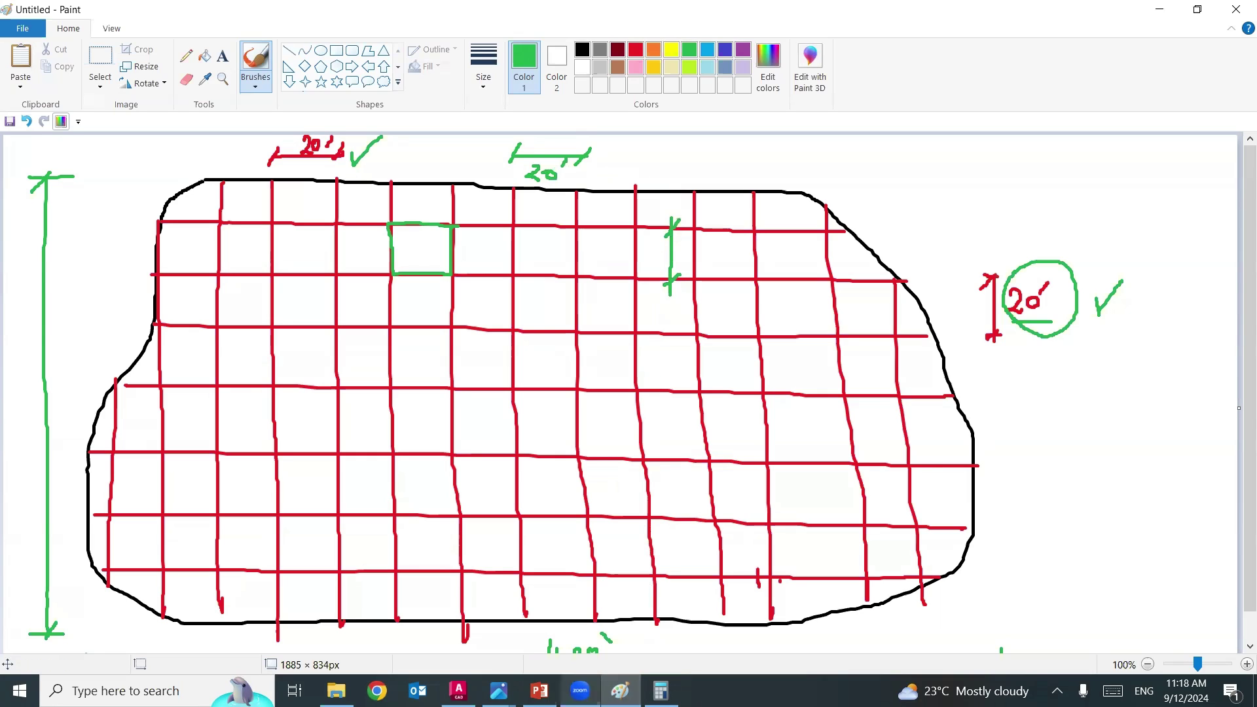
pyautogui.click(660, 690)
pyautogui.click(661, 691)
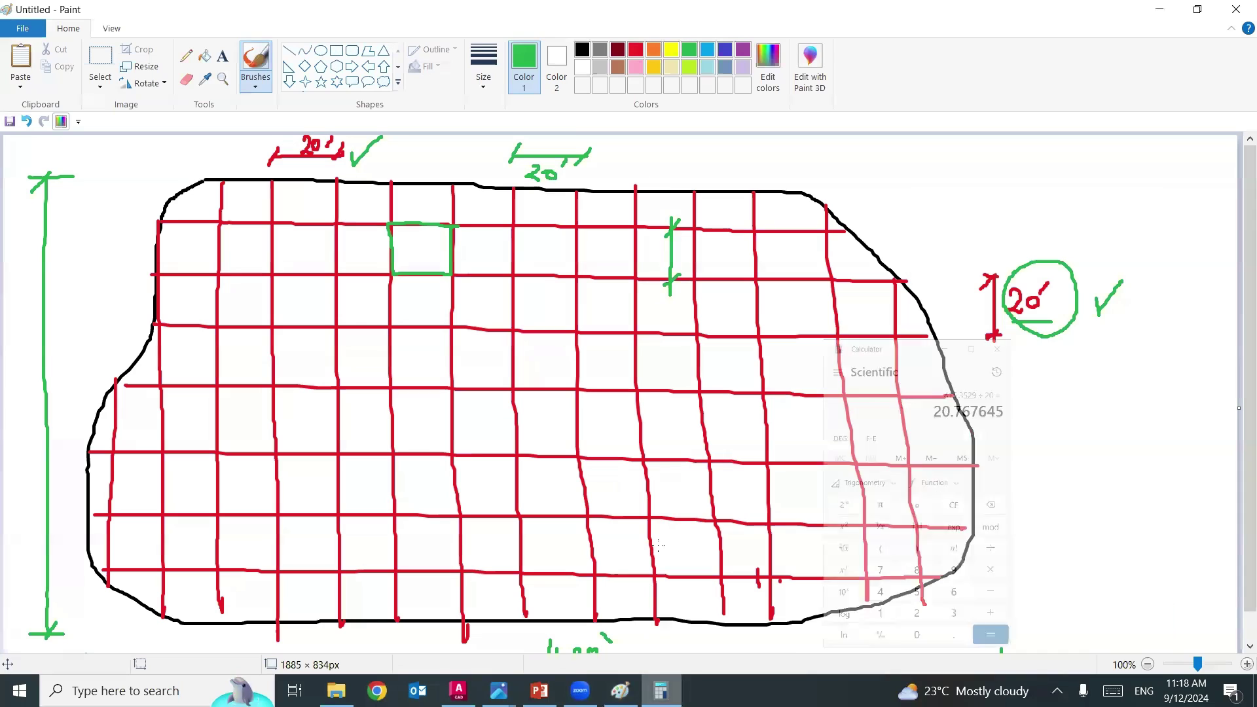
# - Label the dimension 20.76, shade one grid square green, and return to AutoCAD
pyautogui.moveTo(685, 237)
pyautogui.mouseDown()
pyautogui.moveTo(685, 257)
pyautogui.moveTo(713, 245)
pyautogui.moveTo(734, 265)
pyautogui.moveTo(753, 233)
pyautogui.mouseUp()
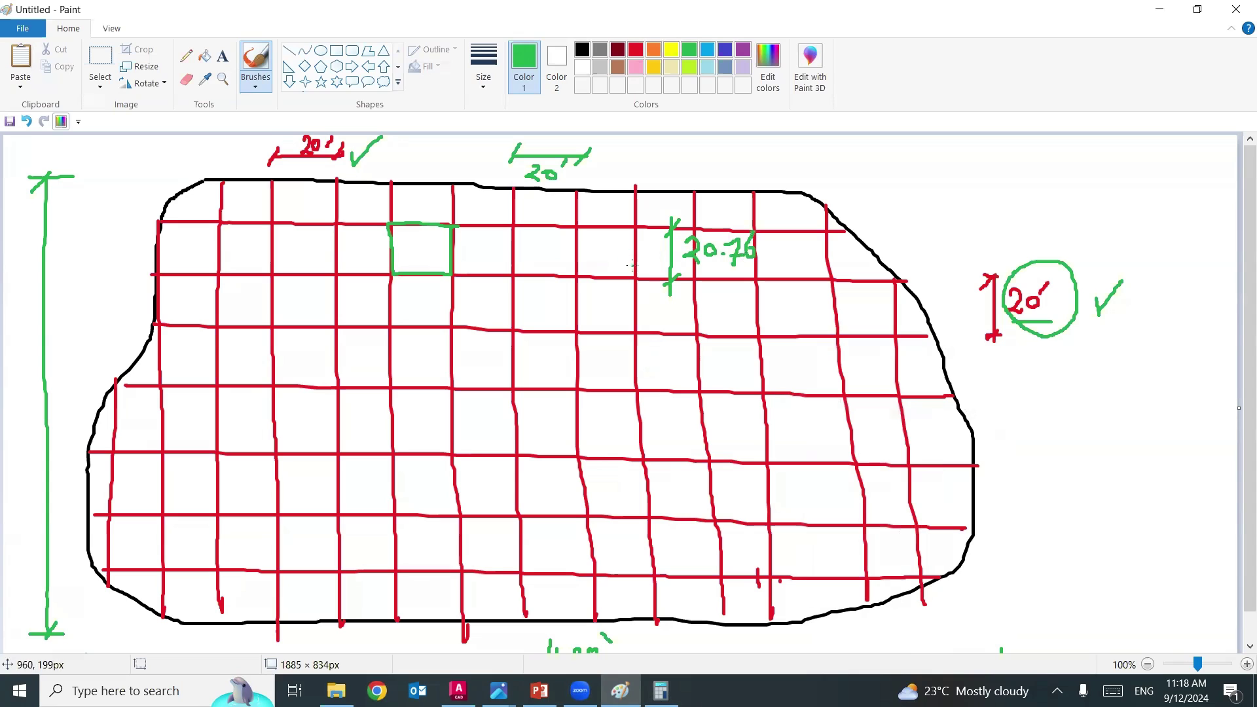
pyautogui.moveTo(573, 271)
pyautogui.mouseDown()
pyautogui.moveTo(576, 256)
pyautogui.moveTo(559, 274)
pyautogui.moveTo(576, 247)
pyautogui.moveTo(534, 269)
pyautogui.mouseUp()
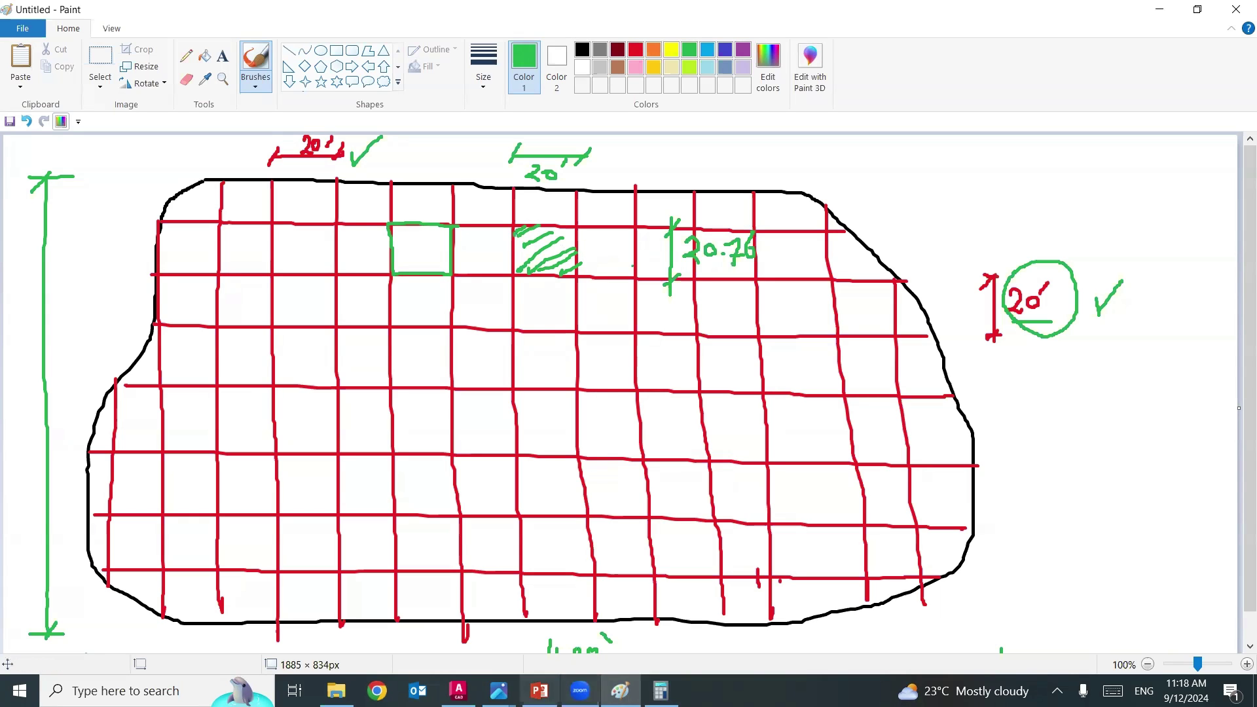
pyautogui.click(458, 690)
# - Draw a horizontal line running west from the red boundary's bottom-left vertex
pyautogui.moveTo(549, 321); pyautogui.dragTo(549, 360, button='middle')
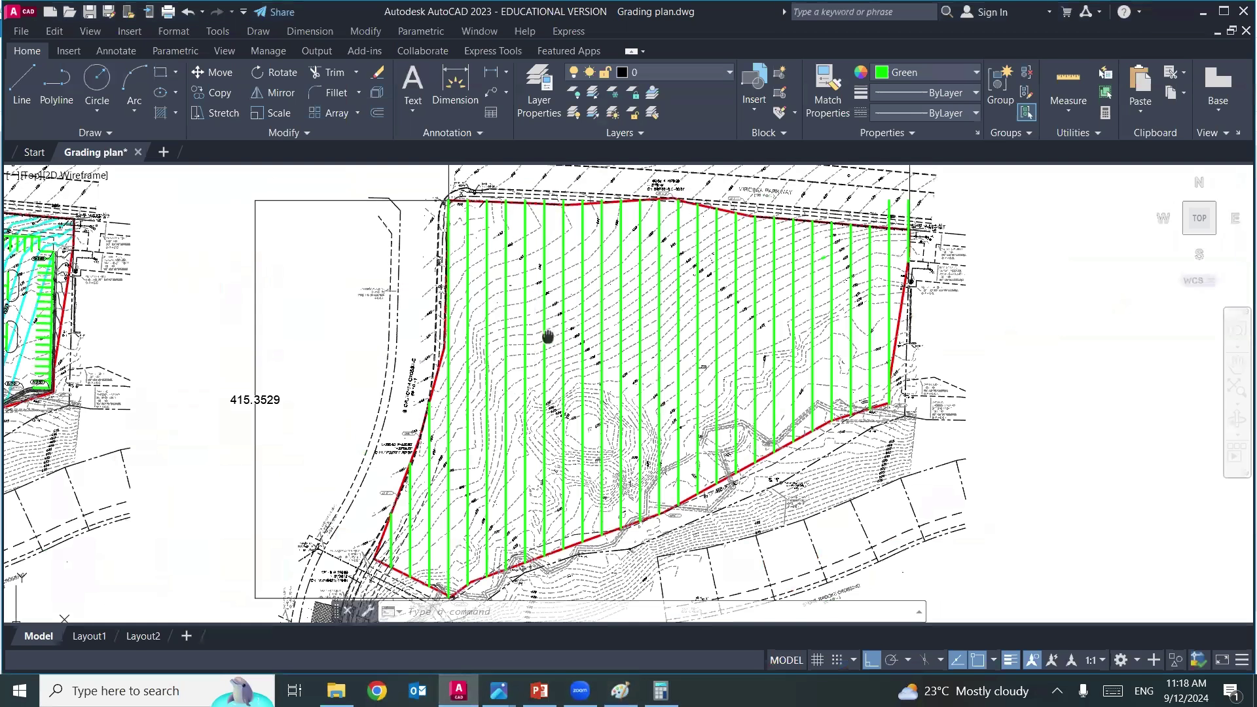
pyautogui.write('l')
pyautogui.press('Return')
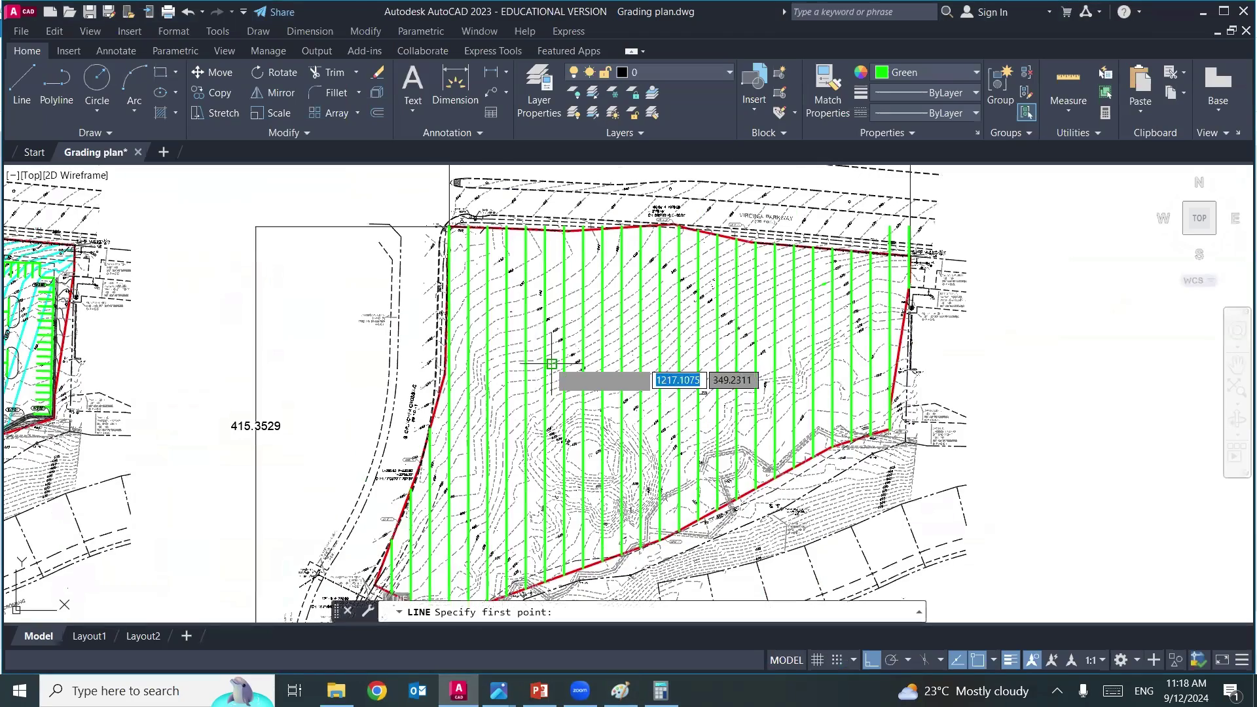
pyautogui.moveTo(549, 361)
pyautogui.mouseDown(button='middle')
pyautogui.moveTo(510, 450)
pyautogui.moveTo(569, 507)
pyautogui.moveTo(648, 402)
pyautogui.mouseUp(button='middle')
pyautogui.click(603, 458)
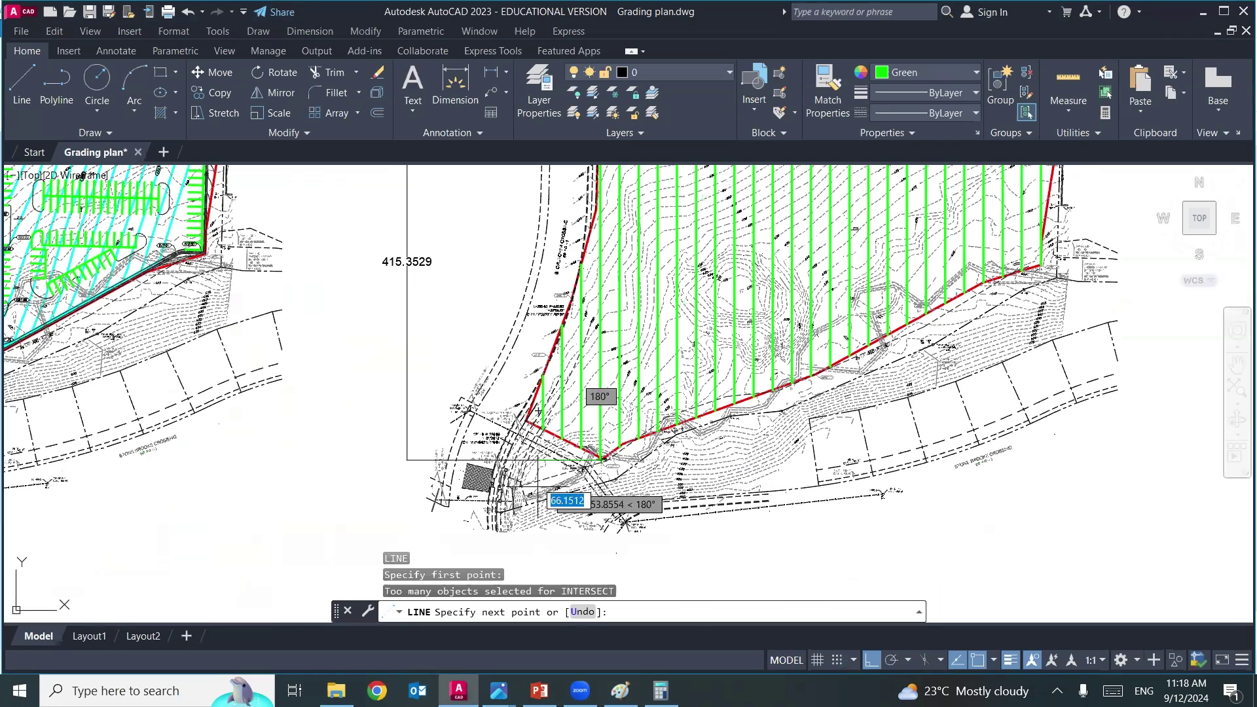
pyautogui.click(365, 459)
pyautogui.press('Return')
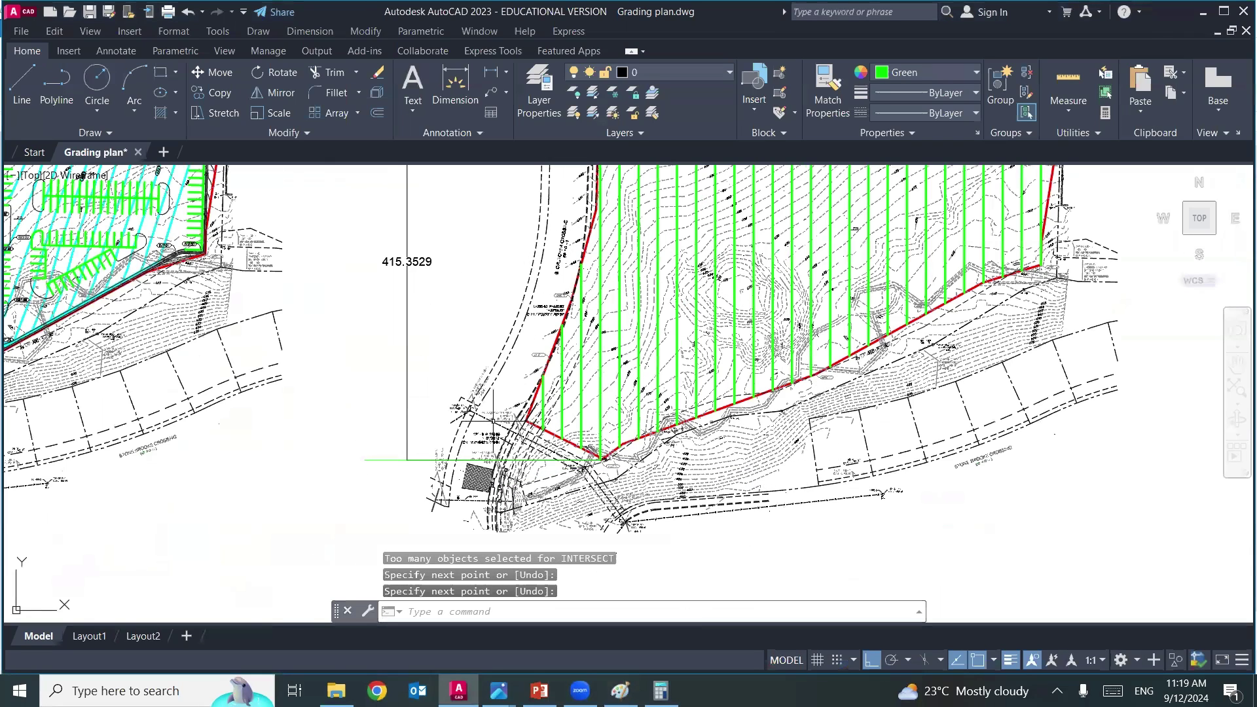
pyautogui.scroll(5, 548, 443)
pyautogui.press('Return')
# - Match the new line's properties to a green grid line with MA
pyautogui.click(608, 366)
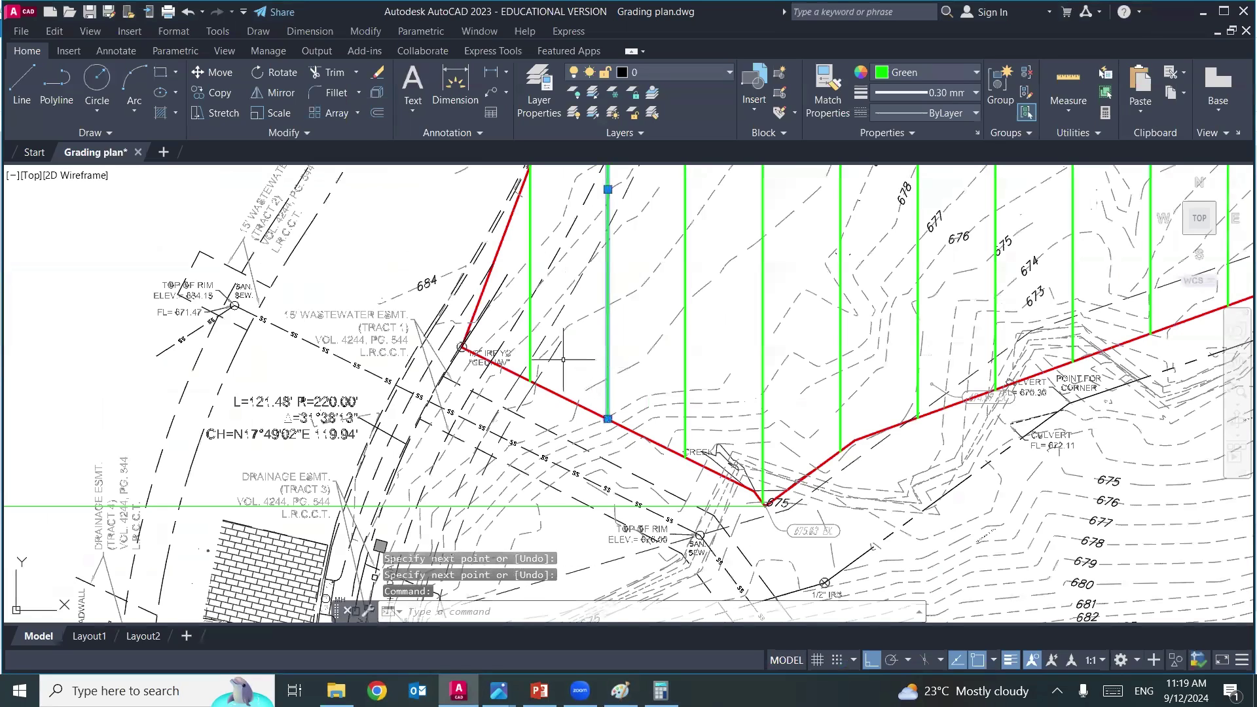
pyautogui.write('ma')
pyautogui.press('Return')
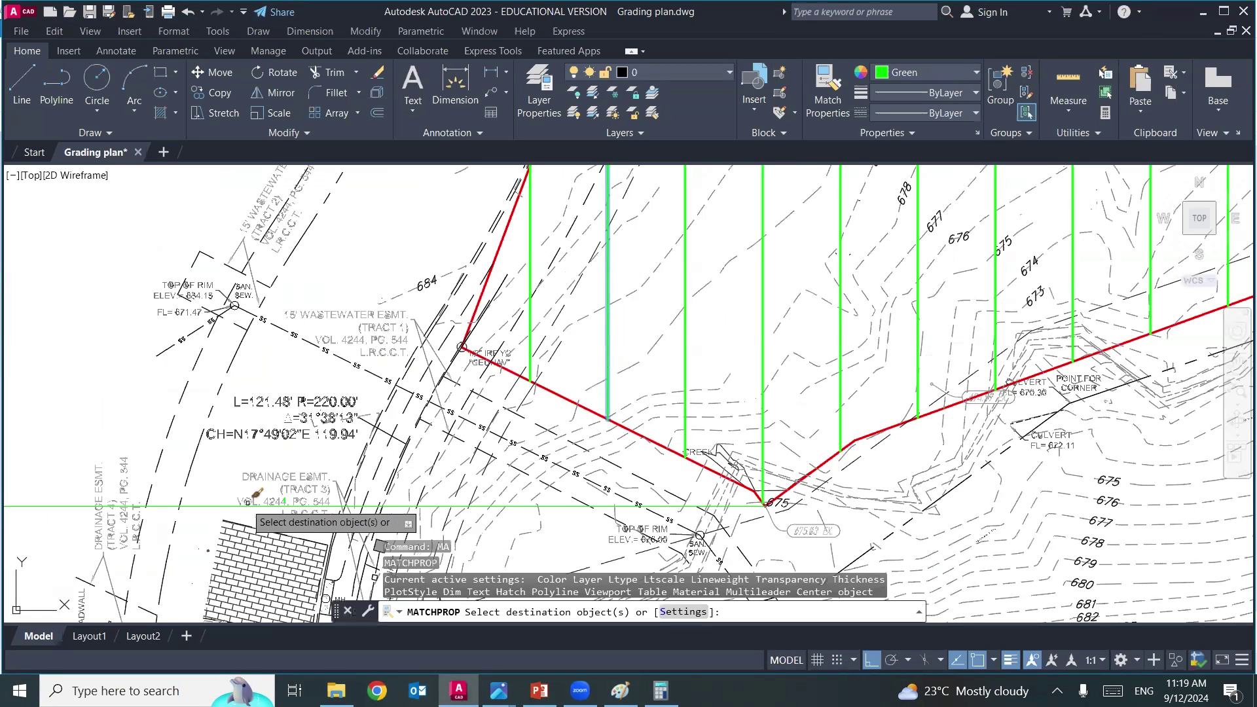
pyautogui.click(220, 504)
pyautogui.press('Return')
pyautogui.scroll(-6, 470, 409)
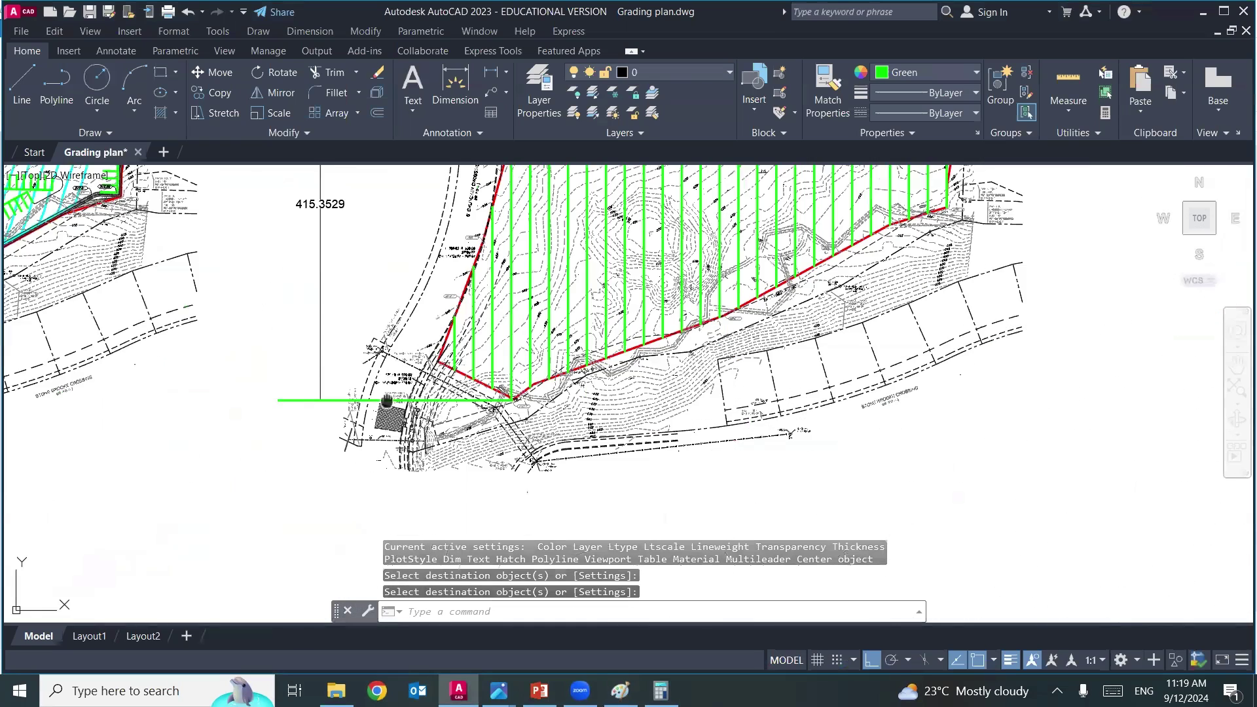
pyautogui.moveTo(432, 435)
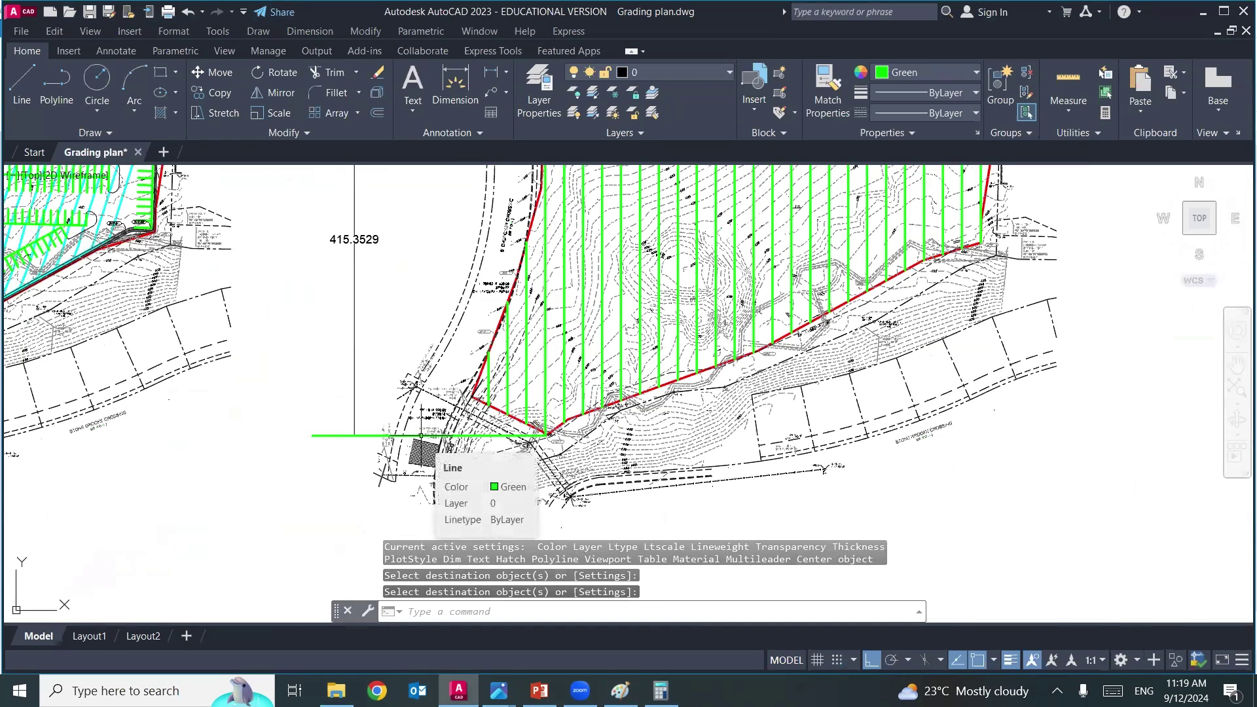
# - Offset the horizontal green line upward by 20.76, creating the first four copies
pyautogui.write('o')
pyautogui.press('Return')
pyautogui.write('20.76')
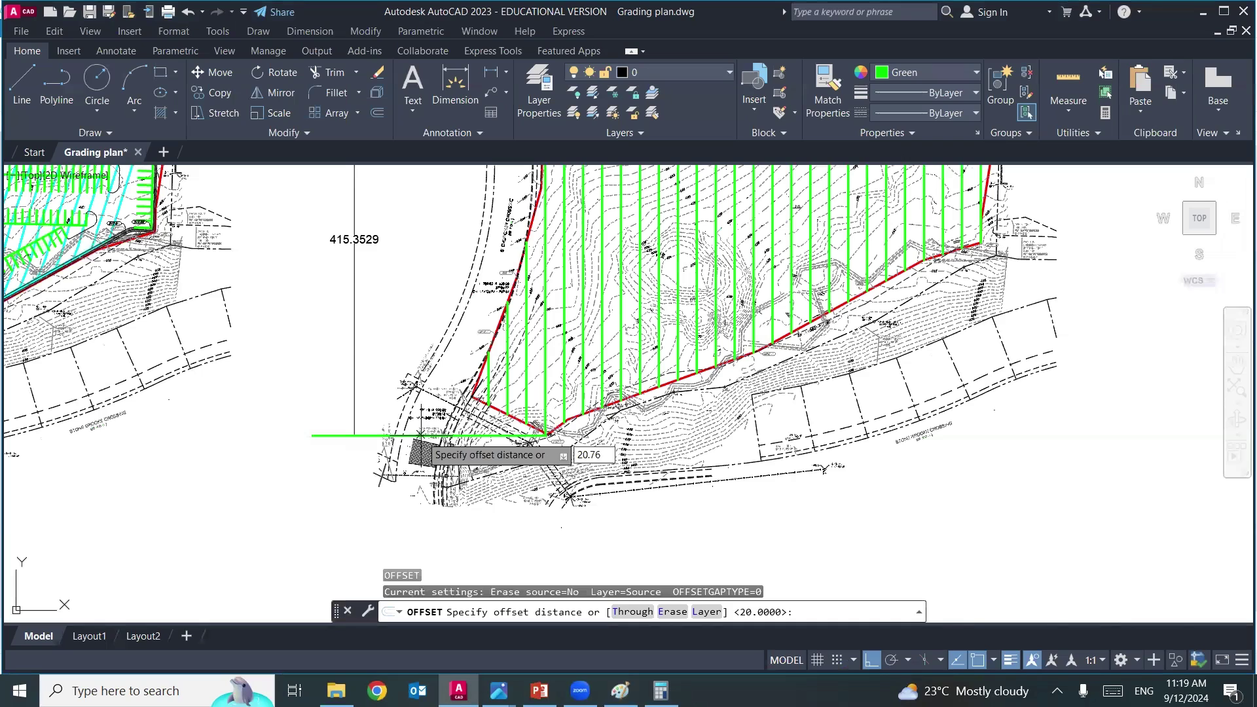
pyautogui.press('Return')
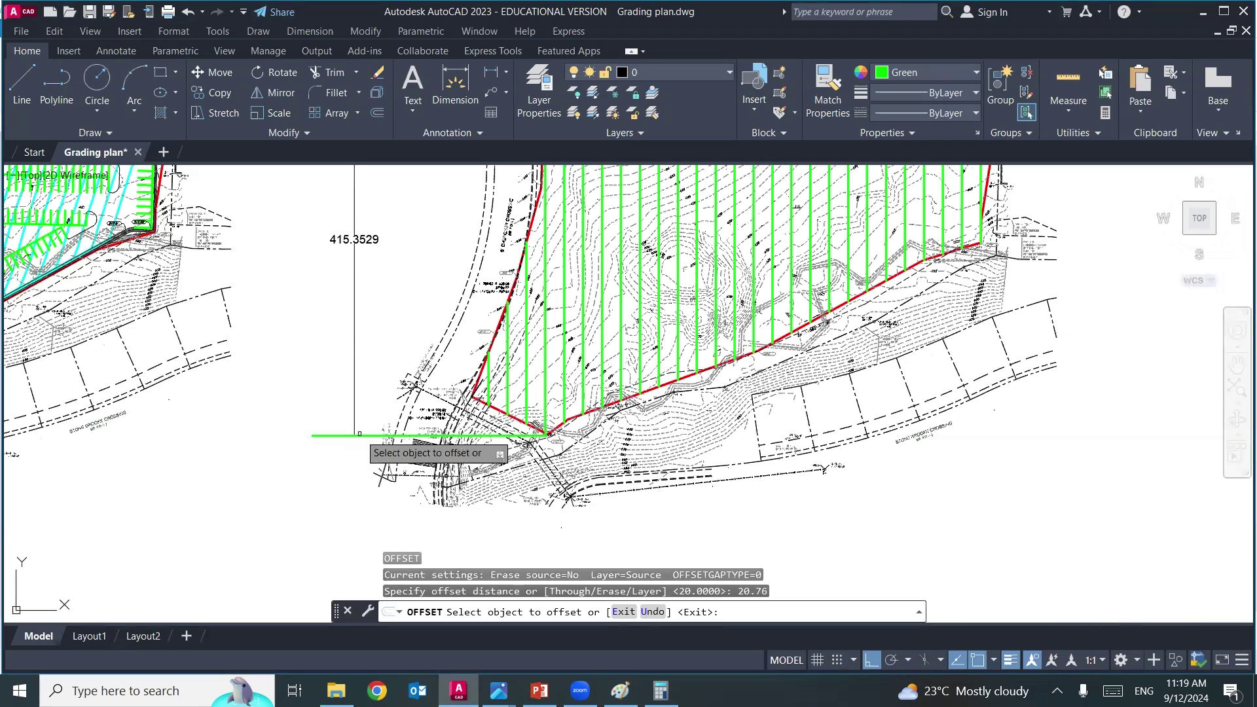
pyautogui.click(346, 438)
pyautogui.click(336, 418)
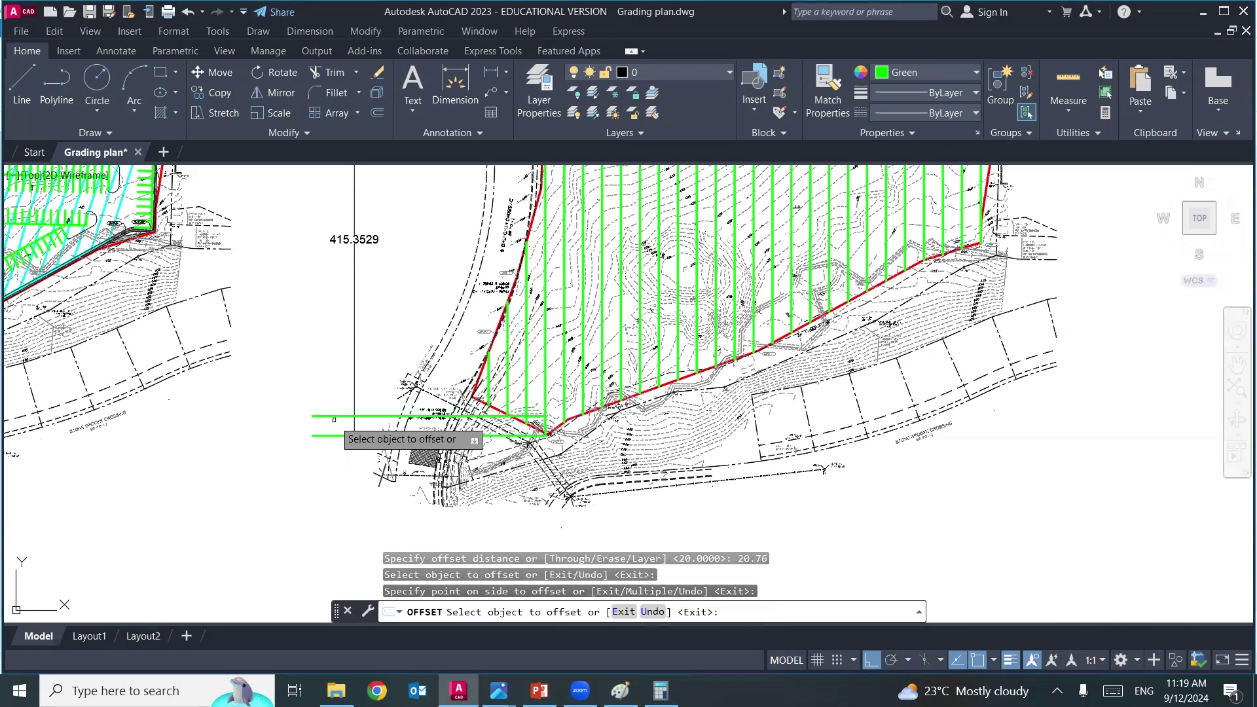
pyautogui.click(334, 416)
pyautogui.click(335, 387)
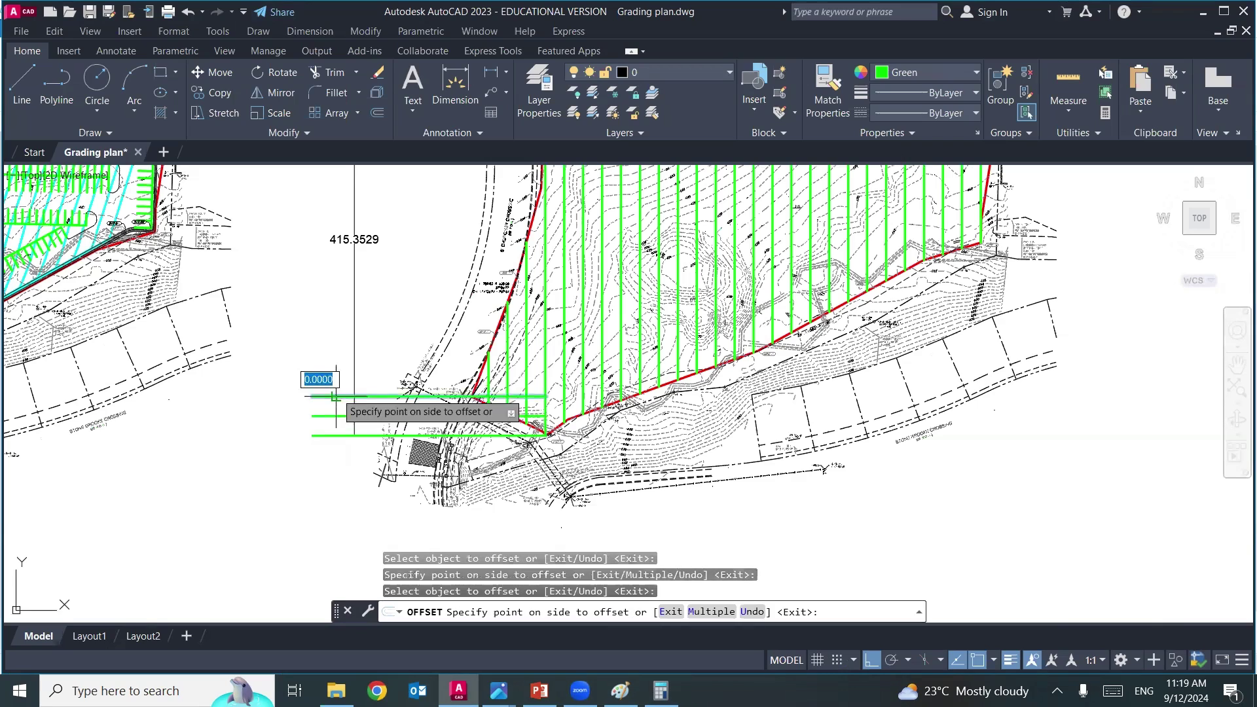
pyautogui.click(336, 374)
pyautogui.click(336, 376)
pyautogui.click(335, 354)
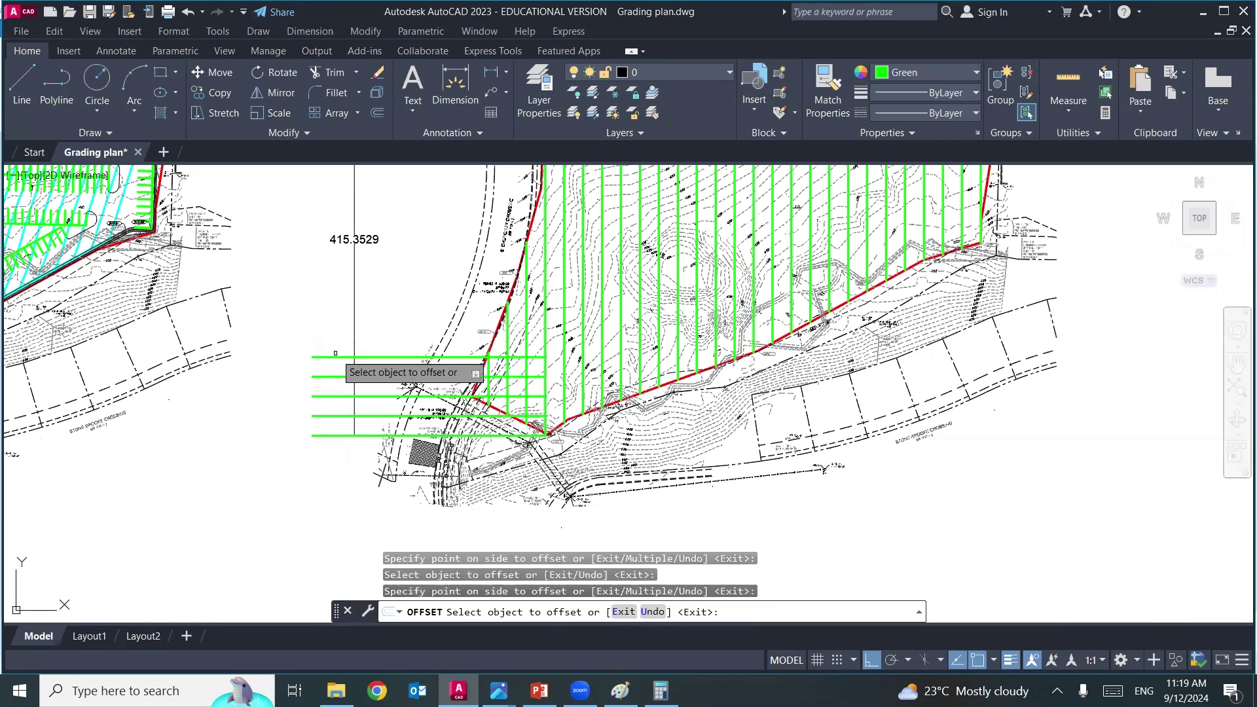
pyautogui.click(336, 357)
pyautogui.click(335, 337)
# - Keep stacking 20.76-spaced horizontal copies up the west side of the site
pyautogui.moveTo(336, 336); pyautogui.dragTo(340, 437, button='middle')
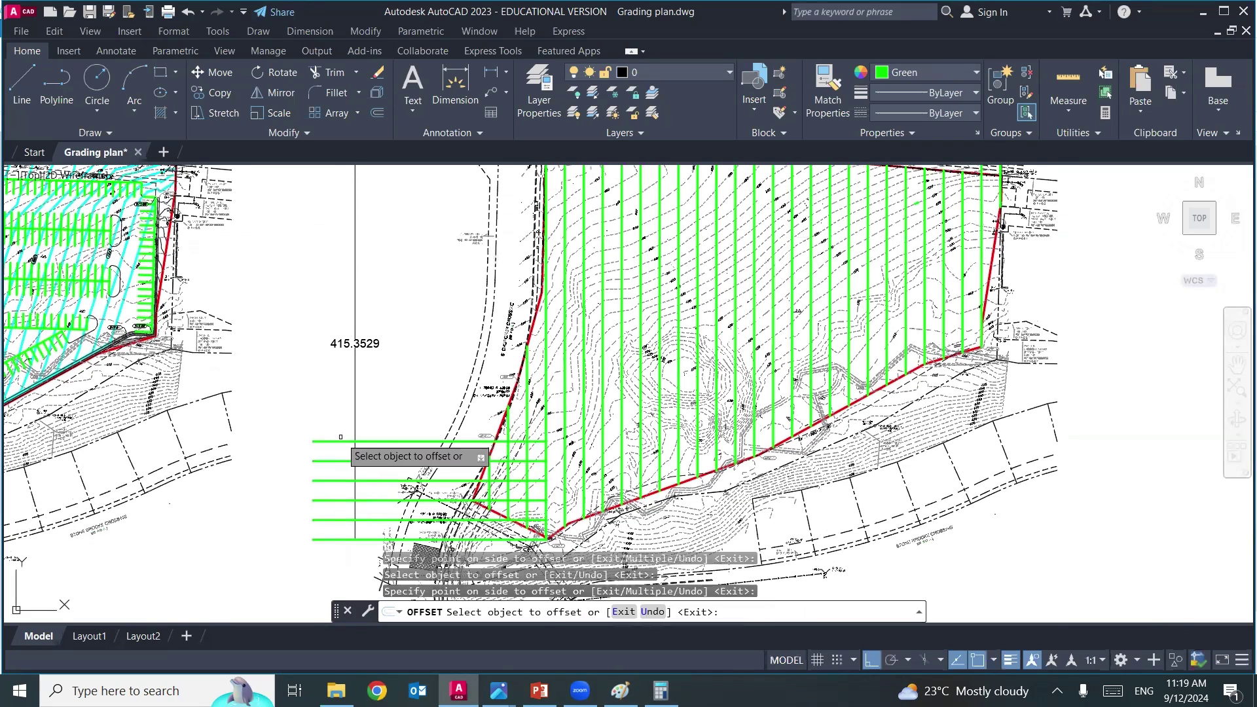
pyautogui.click(340, 440)
pyautogui.click(334, 419)
pyautogui.click(330, 421)
pyautogui.click(329, 401)
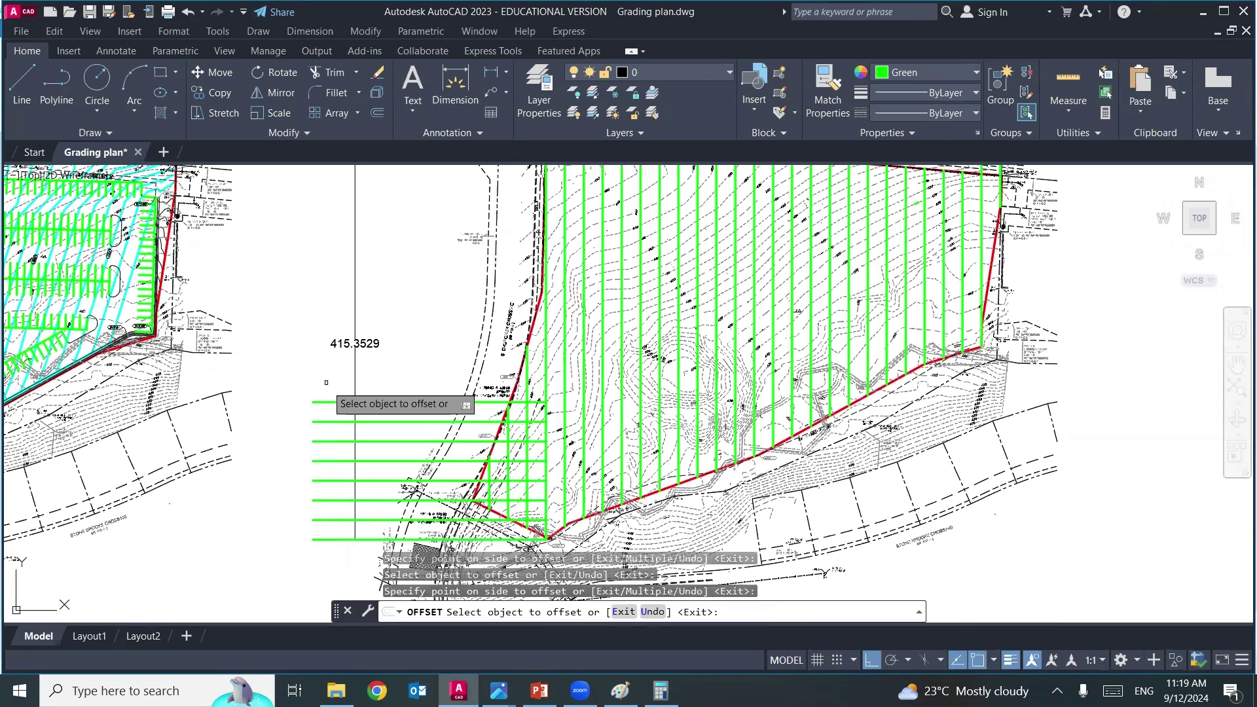
pyautogui.click(328, 401)
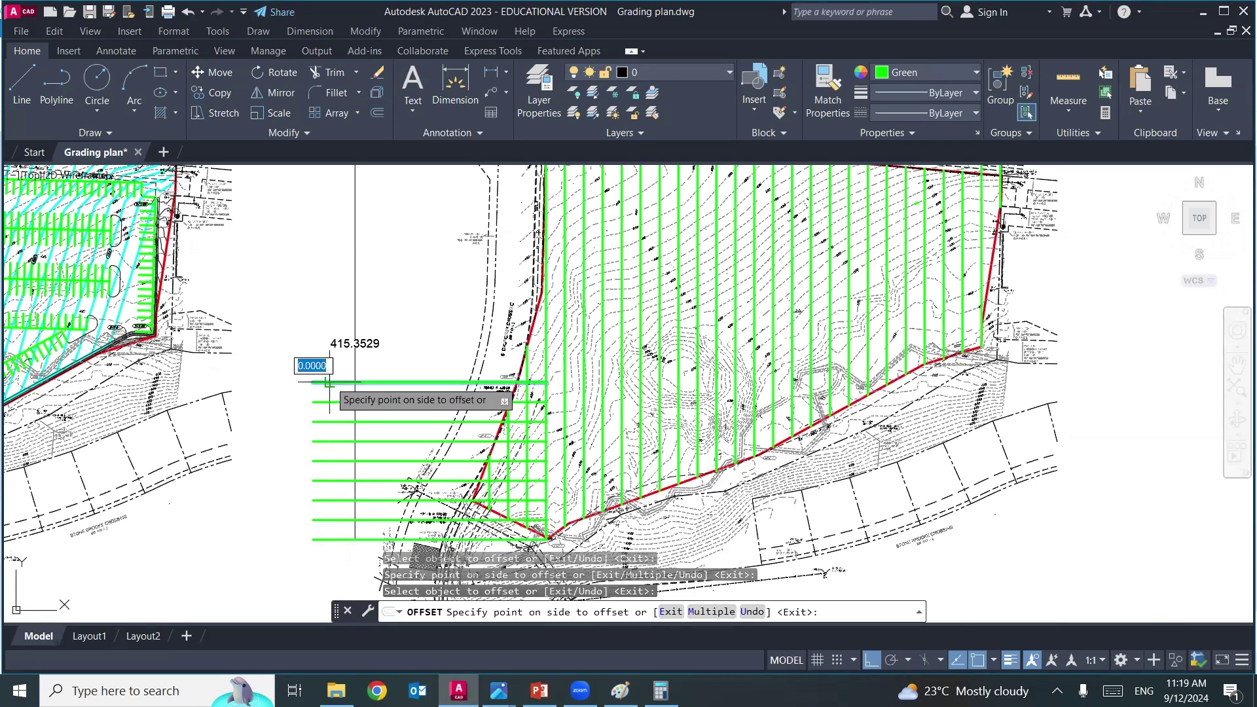
pyautogui.click(316, 363)
pyautogui.click(318, 348)
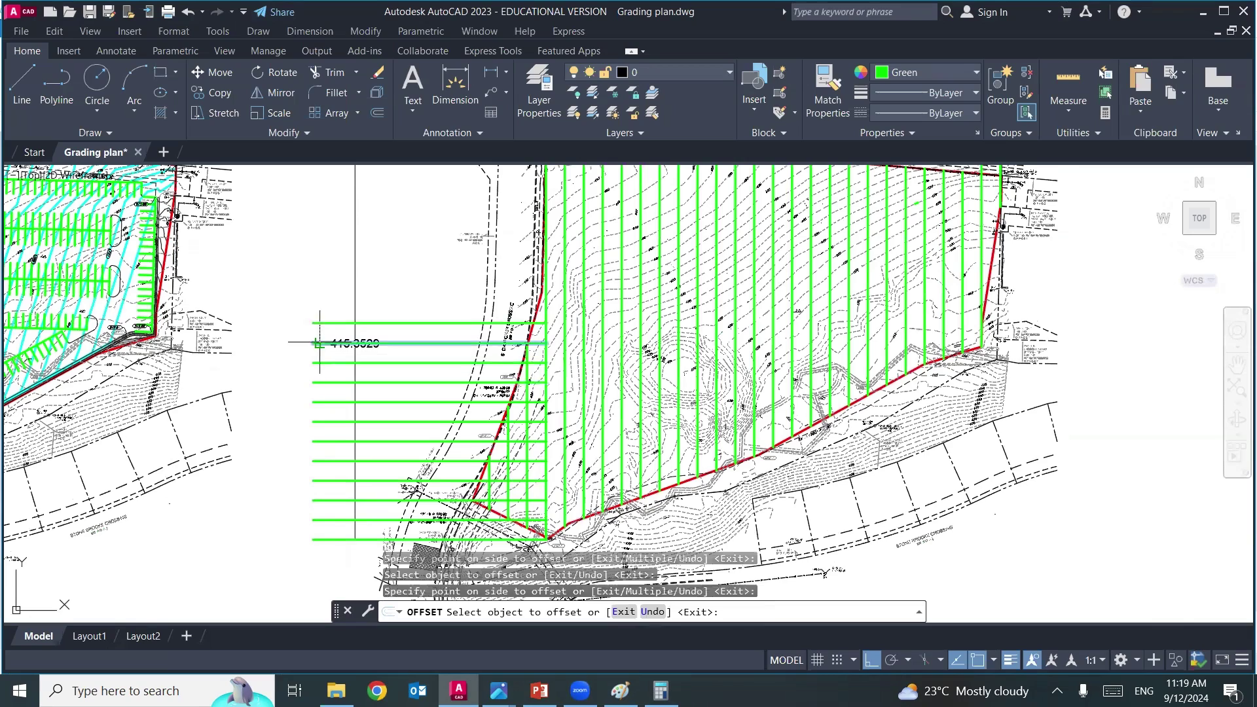
pyautogui.click(319, 343)
pyautogui.click(321, 316)
pyautogui.click(324, 292)
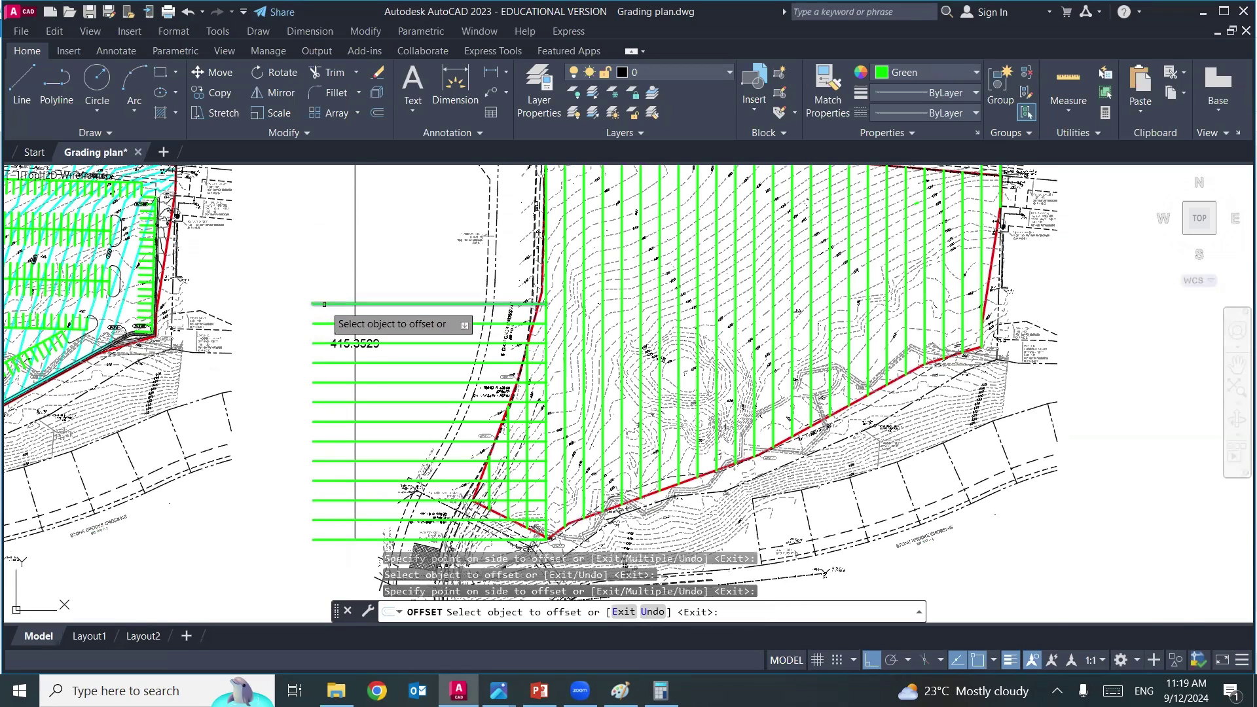
pyautogui.click(324, 303)
pyautogui.click(325, 258)
pyautogui.moveTo(326, 275); pyautogui.dragTo(330, 384, button='middle')
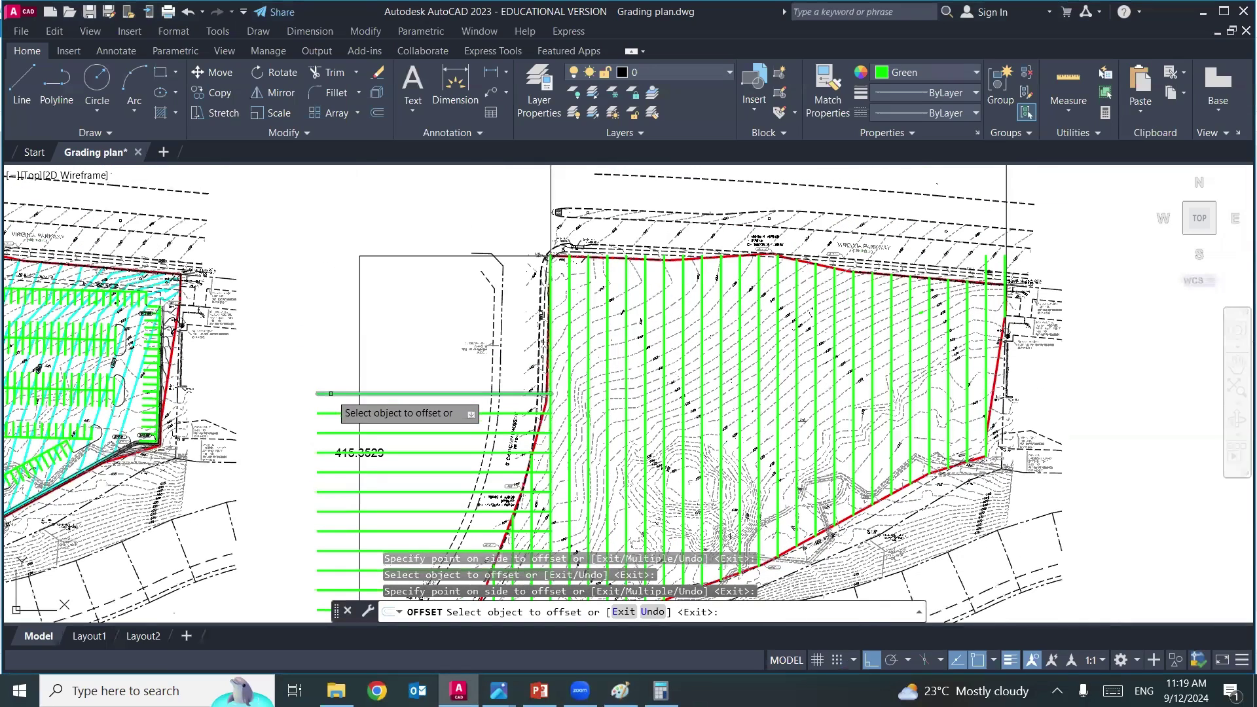
# - Add the final horizontal copies up to the site's top boundary and end the offset
pyautogui.click(330, 393)
pyautogui.click(331, 352)
pyautogui.click(334, 374)
pyautogui.click(335, 346)
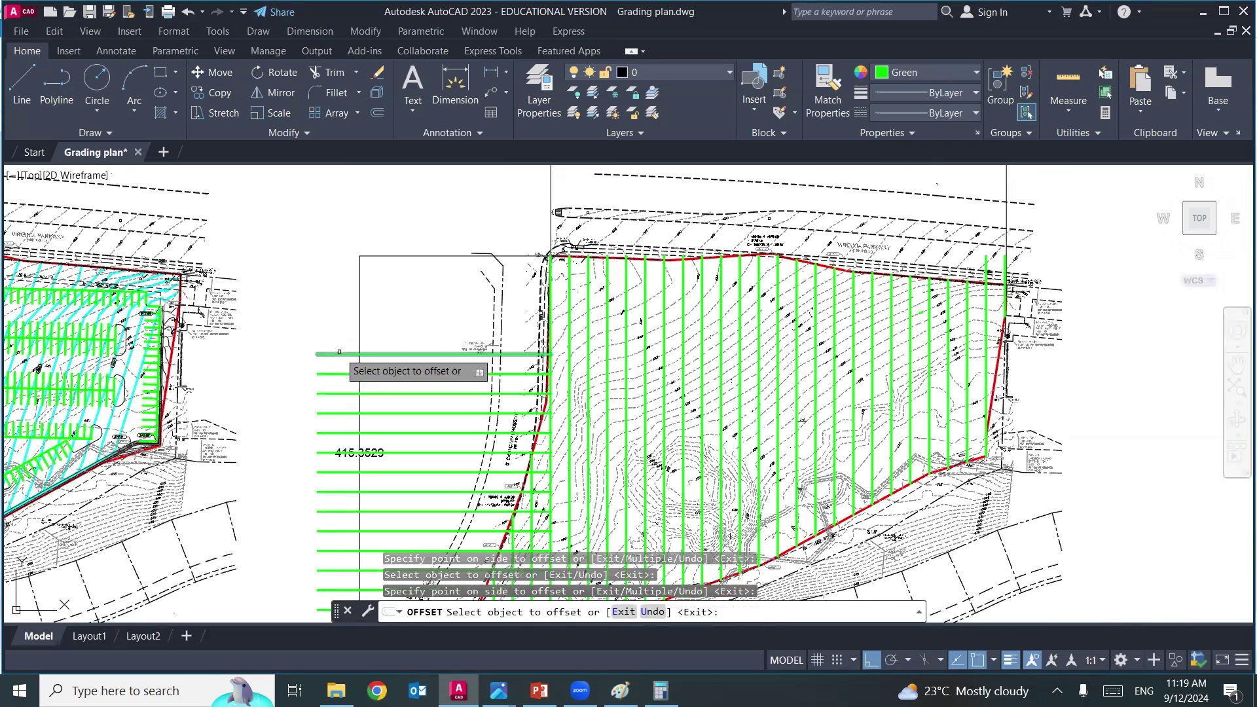
pyautogui.click(340, 321)
pyautogui.click(342, 315)
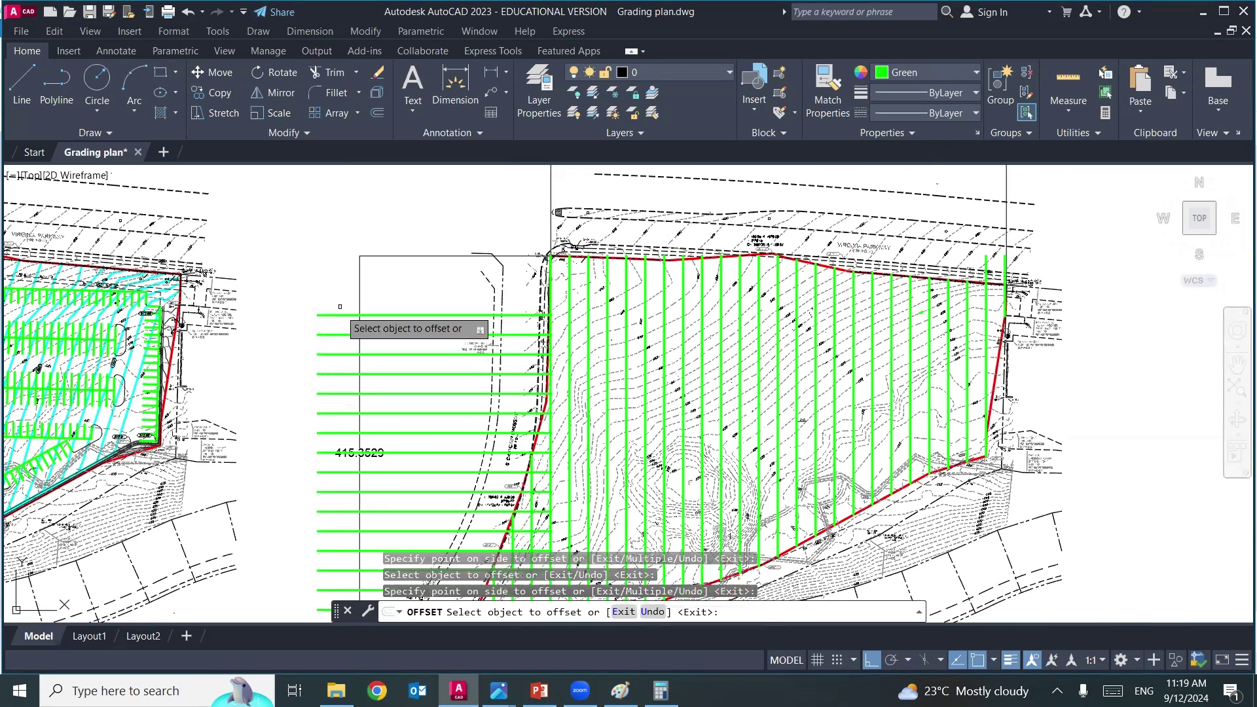
pyautogui.click(342, 315)
pyautogui.click(345, 295)
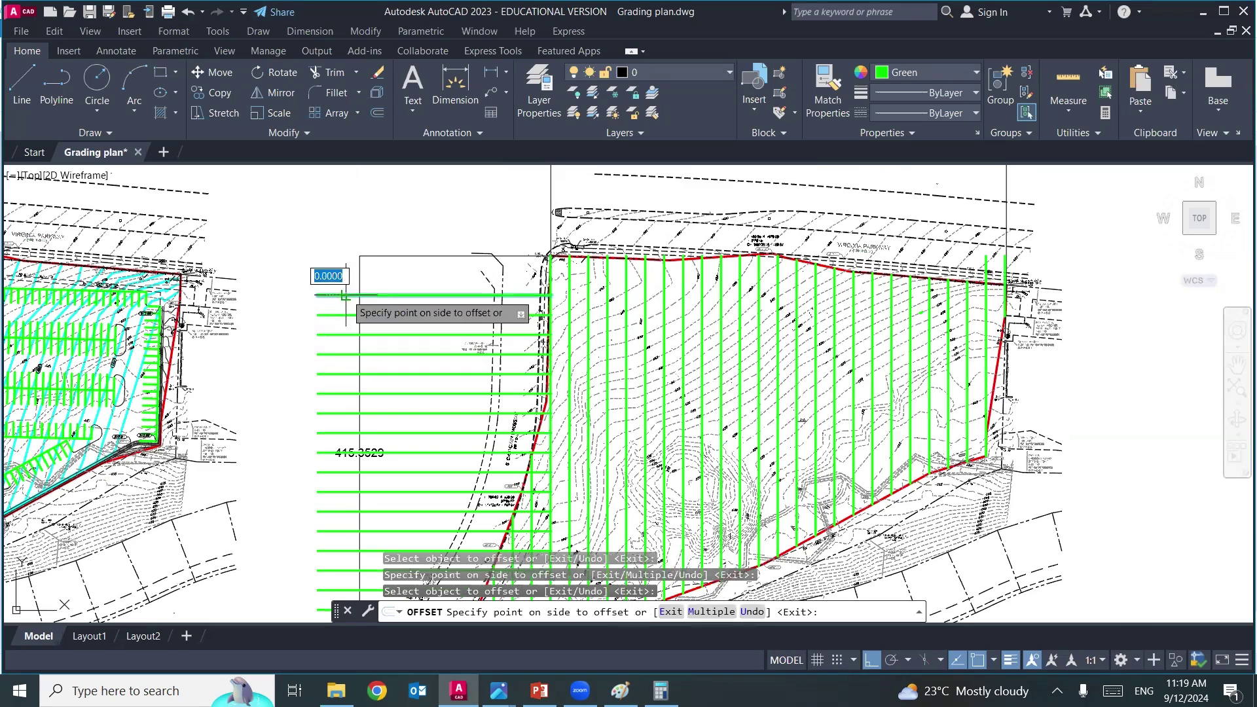
pyautogui.click(347, 276)
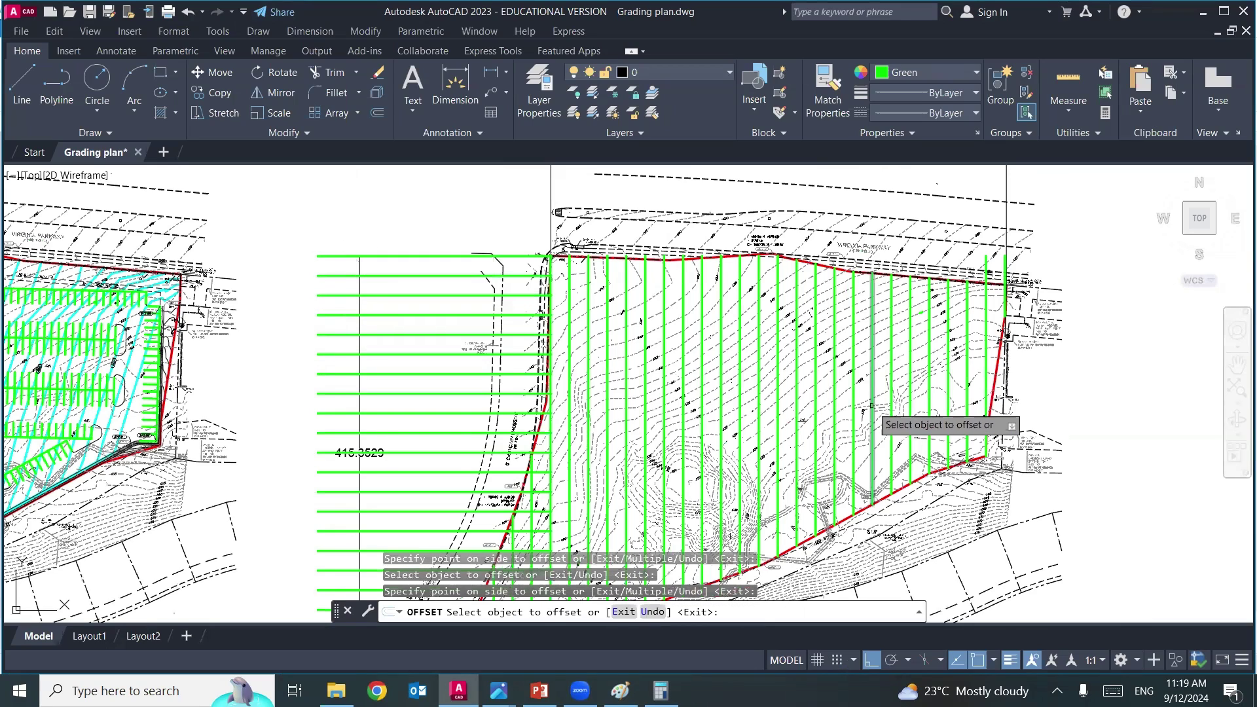
pyautogui.press('Escape')
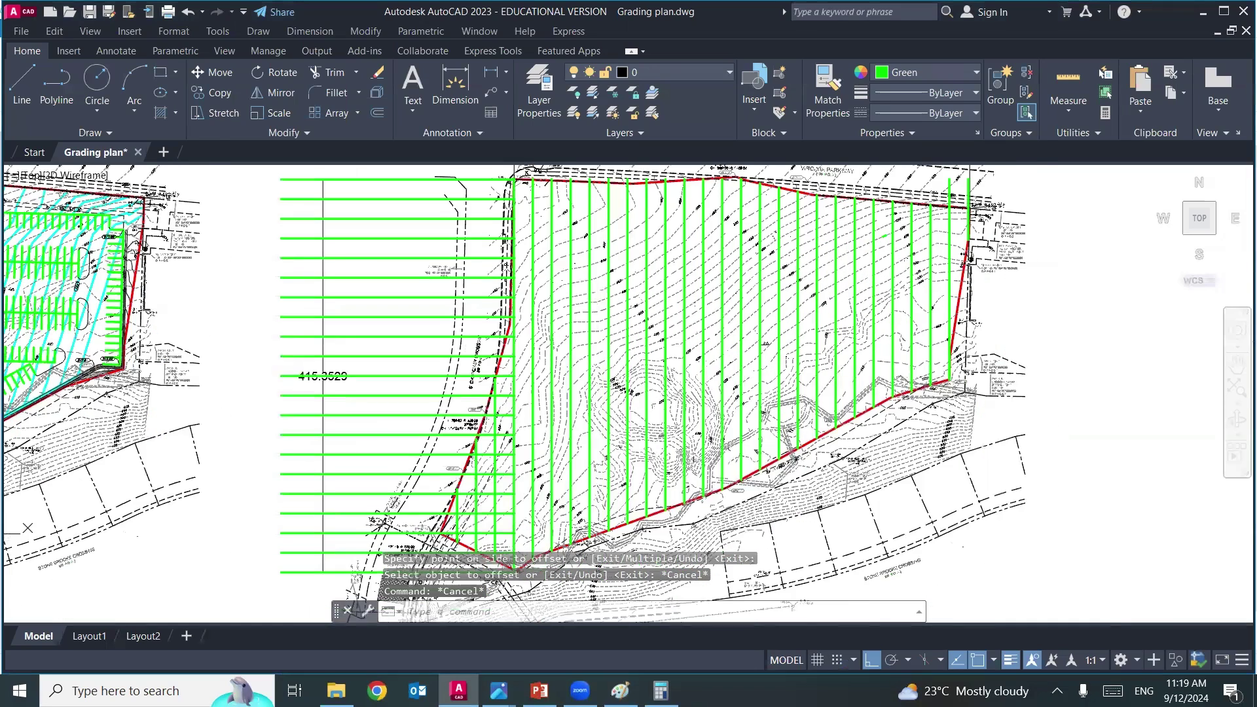
pyautogui.moveTo(633, 380); pyautogui.dragTo(556, 308, button='middle')
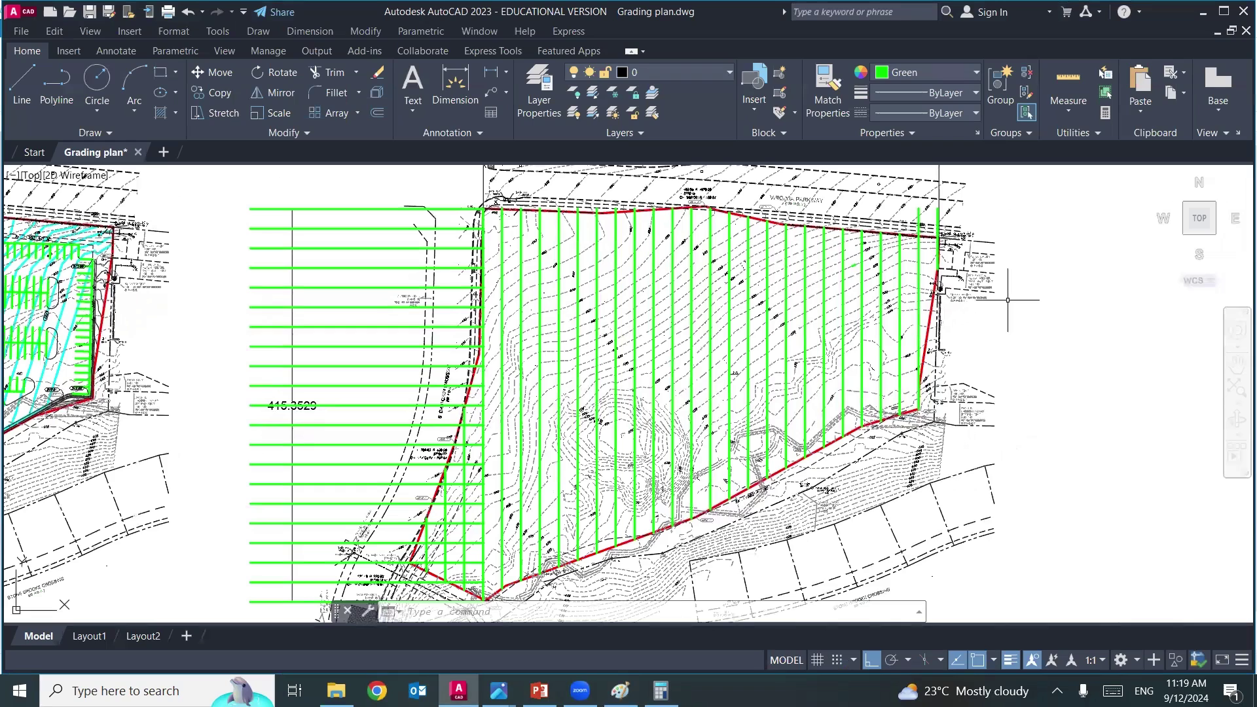
# - Start EXTEND with the red site boundary chosen as the boundary edge
pyautogui.write('ex')
pyautogui.press('Return')
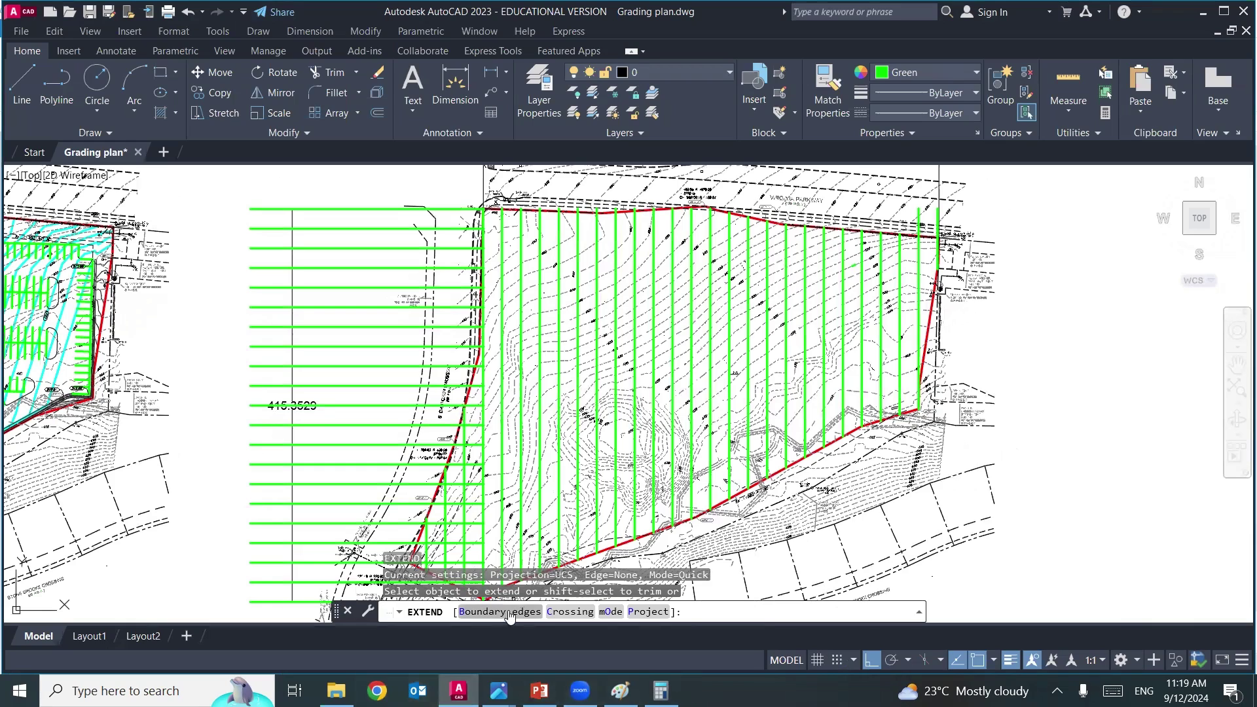
pyautogui.write('b')
pyautogui.press('Return')
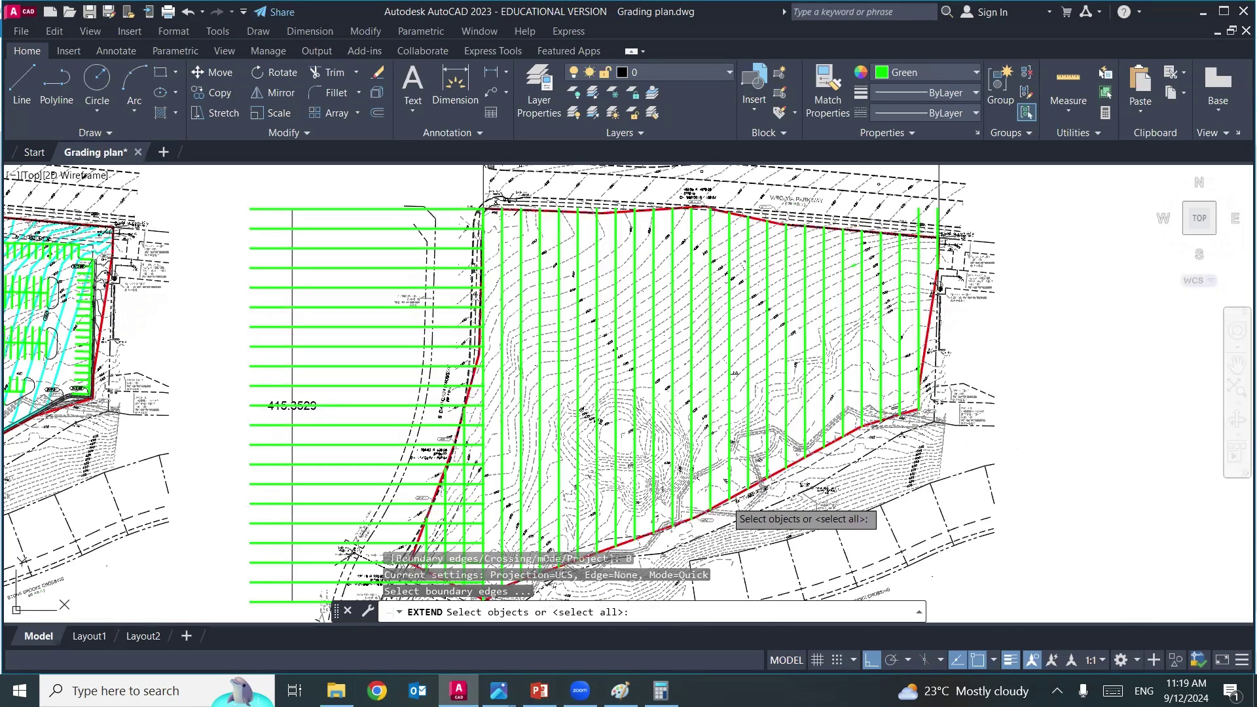
pyautogui.click(723, 502)
pyautogui.press('Return')
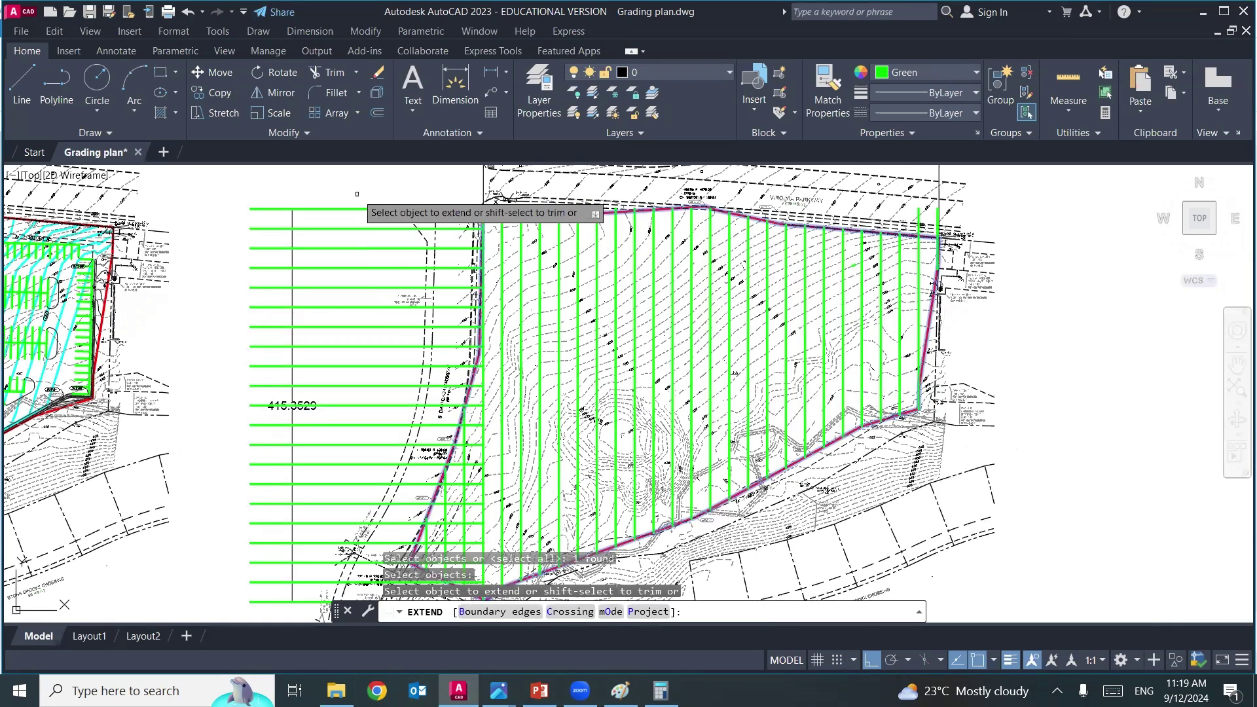
# - Try fence selections across the horizontal lines, which fail to reach the boundary
pyautogui.click(357, 195)
pyautogui.press('Return')
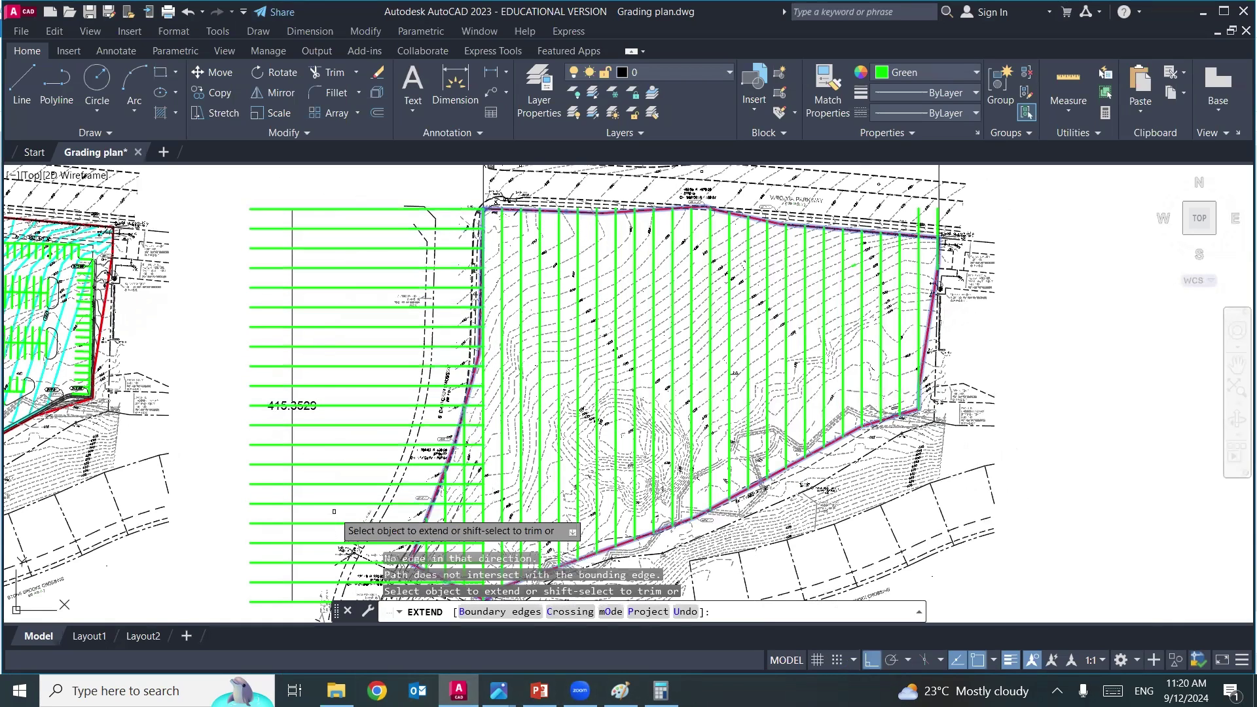
pyautogui.click(360, 205)
pyautogui.press('Return')
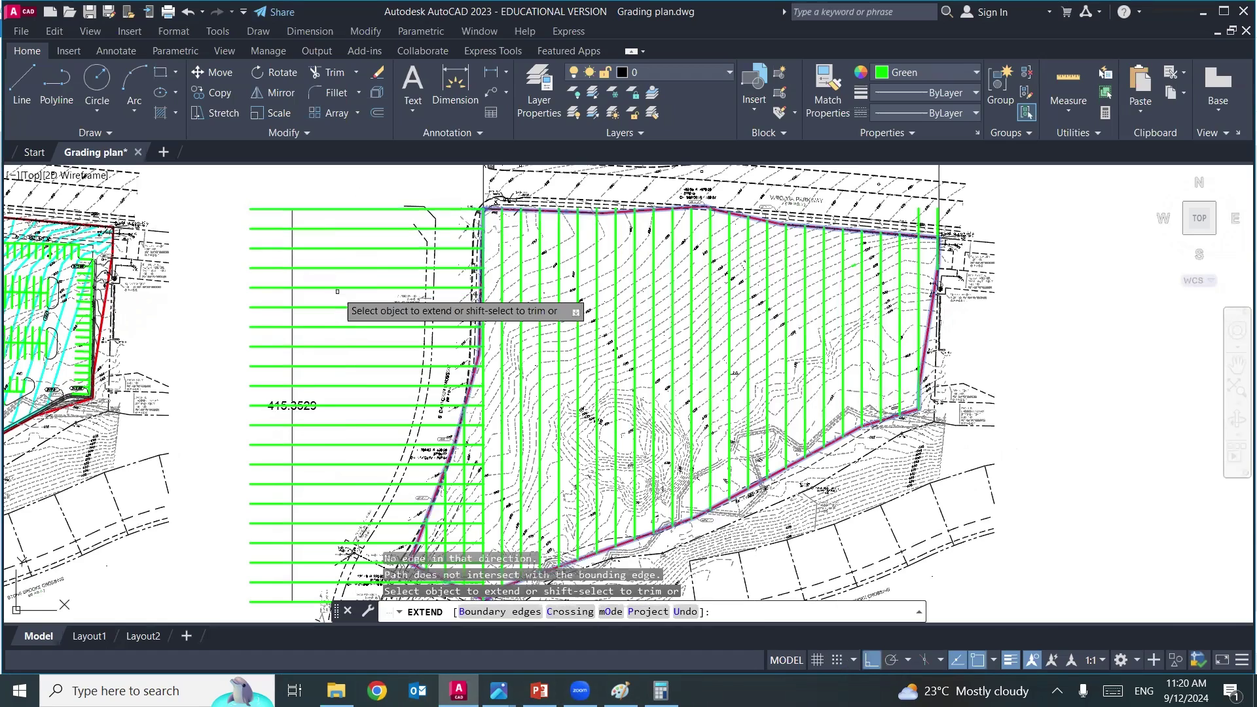
pyautogui.scroll(4, 461, 255)
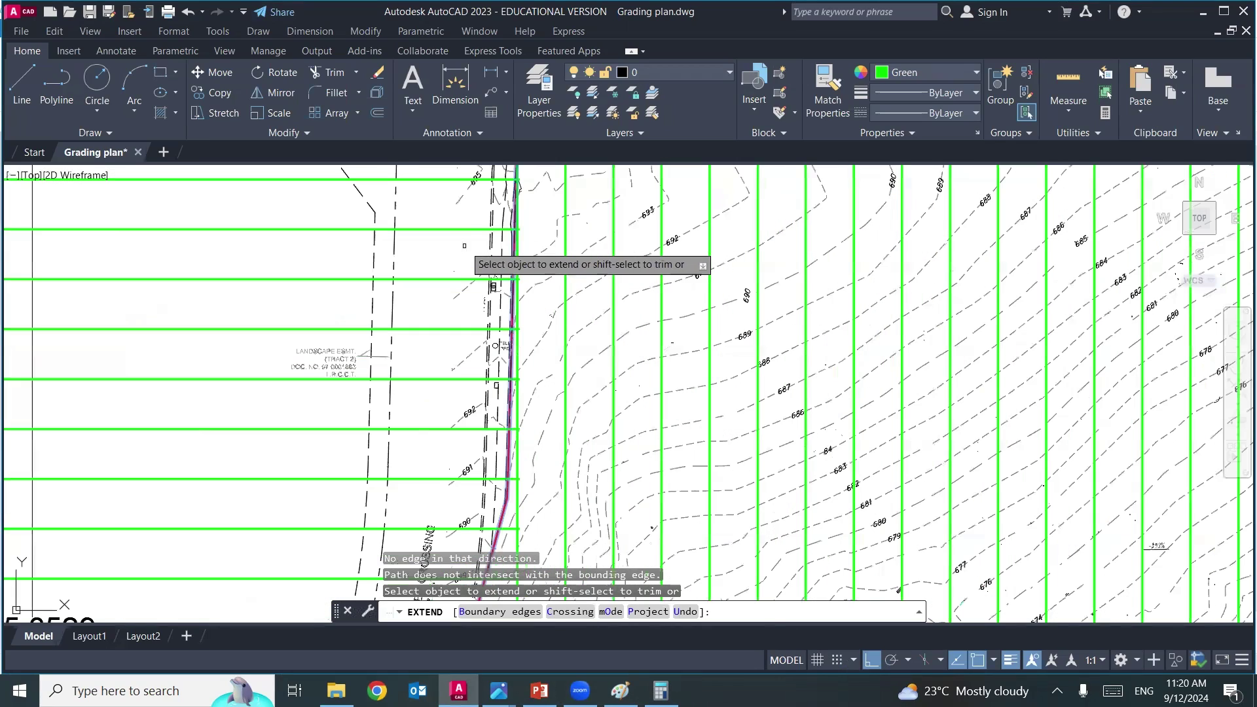
pyautogui.scroll(-5, 471, 261)
pyautogui.click(473, 210)
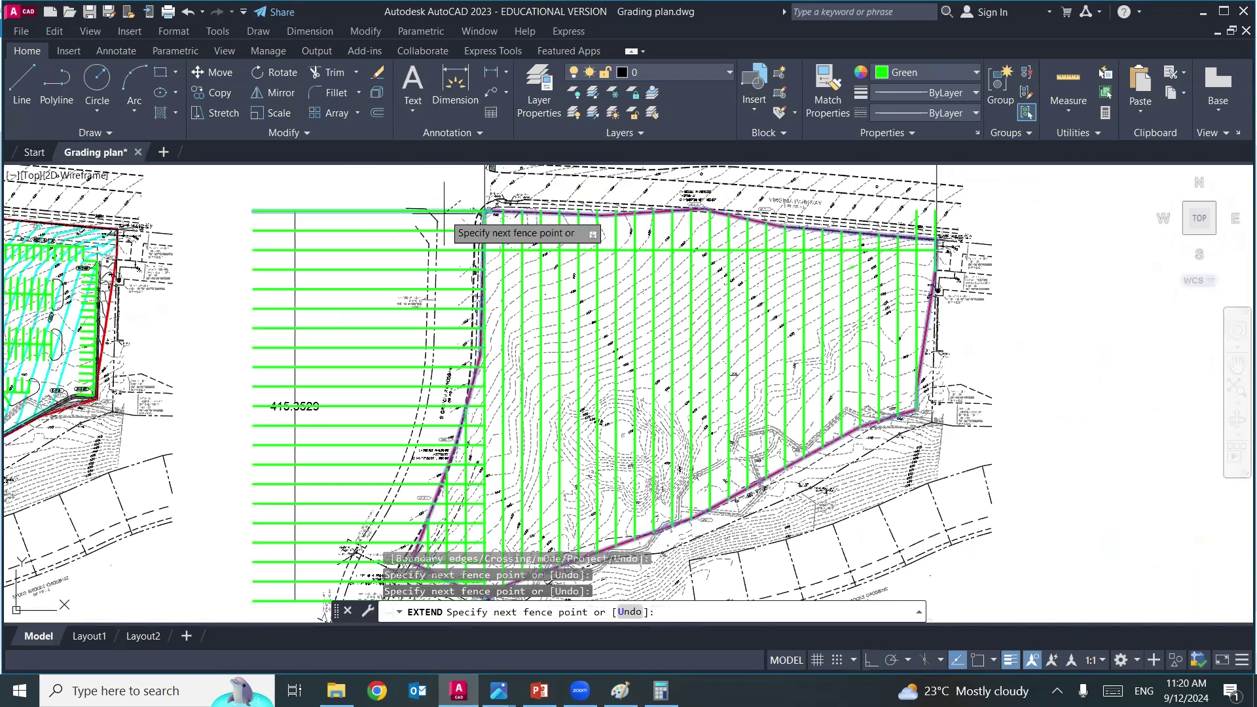
pyautogui.press('Return')
# - Extend the horizontal green lines one by one east to the red boundary
pyautogui.click(451, 269)
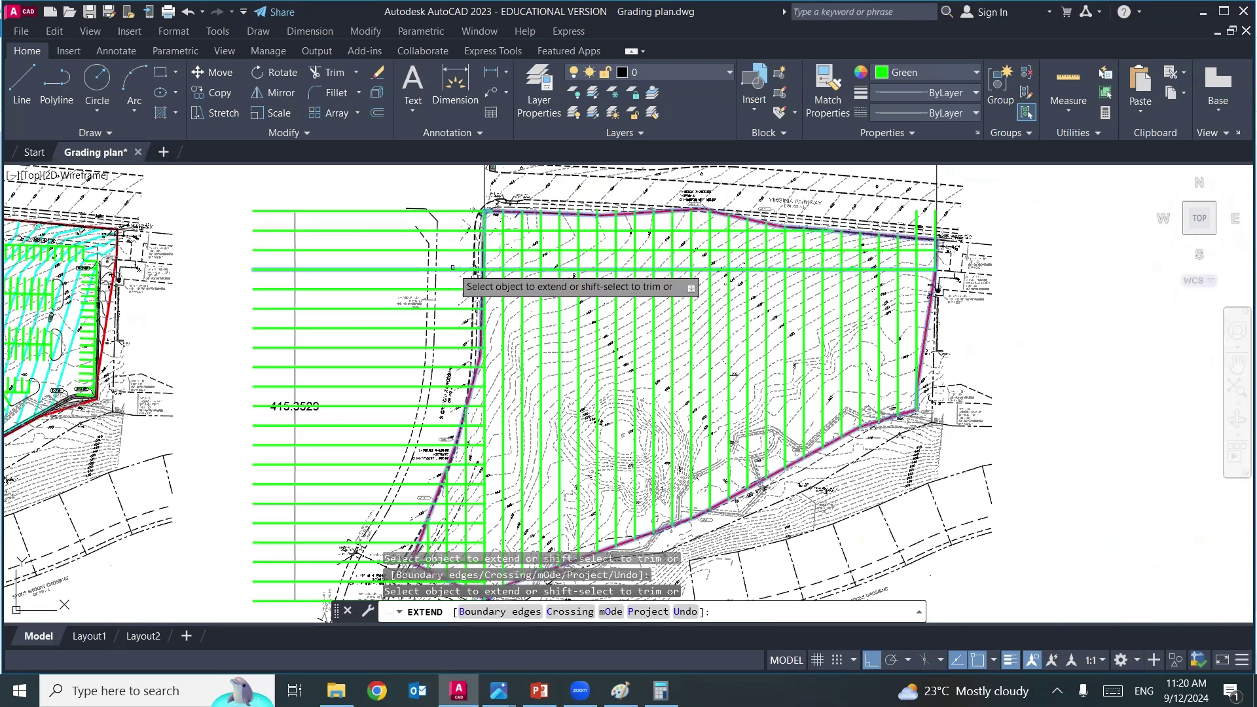
pyautogui.moveTo(443, 328); pyautogui.dragTo(448, 275, button='middle')
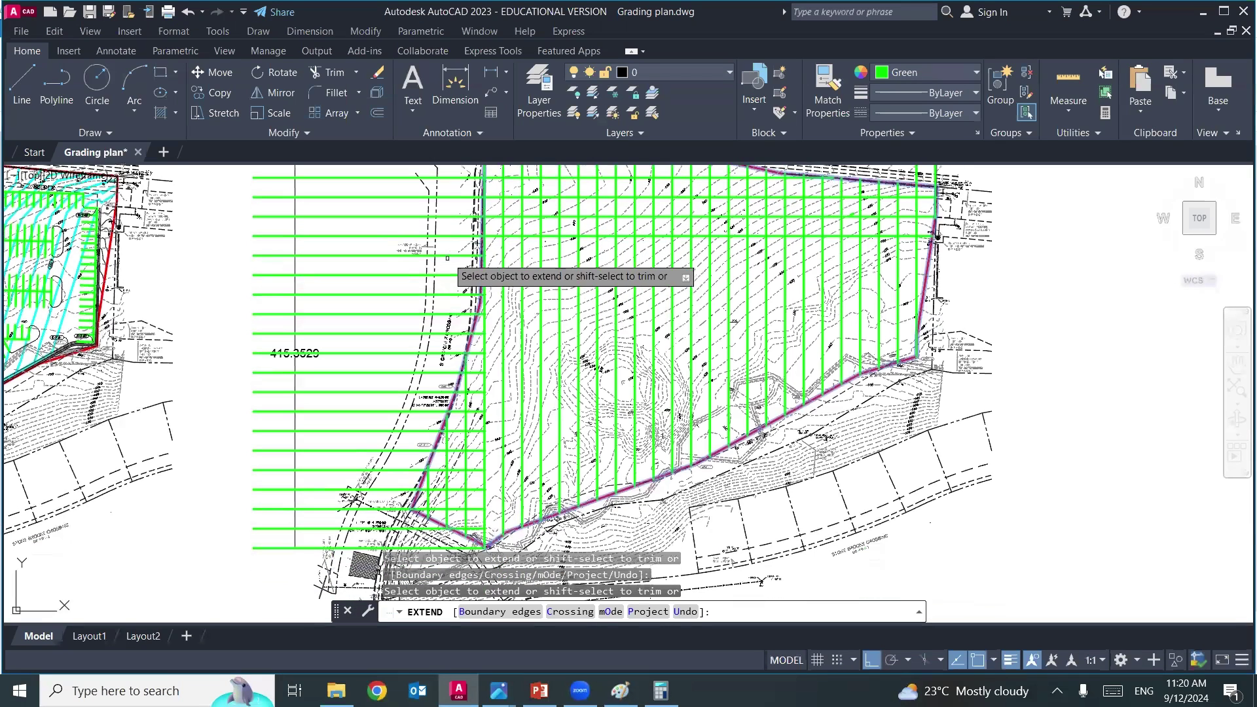
pyautogui.click(445, 294)
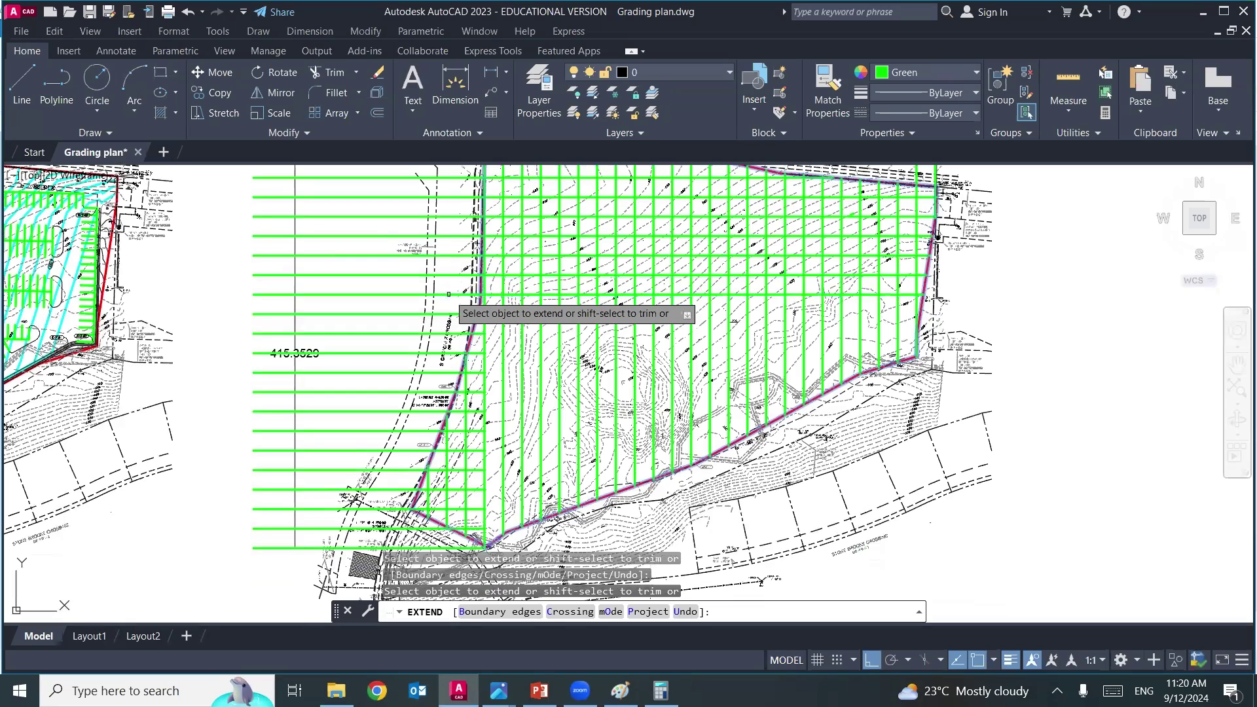
pyautogui.click(440, 333)
pyautogui.moveTo(439, 340); pyautogui.dragTo(431, 361)
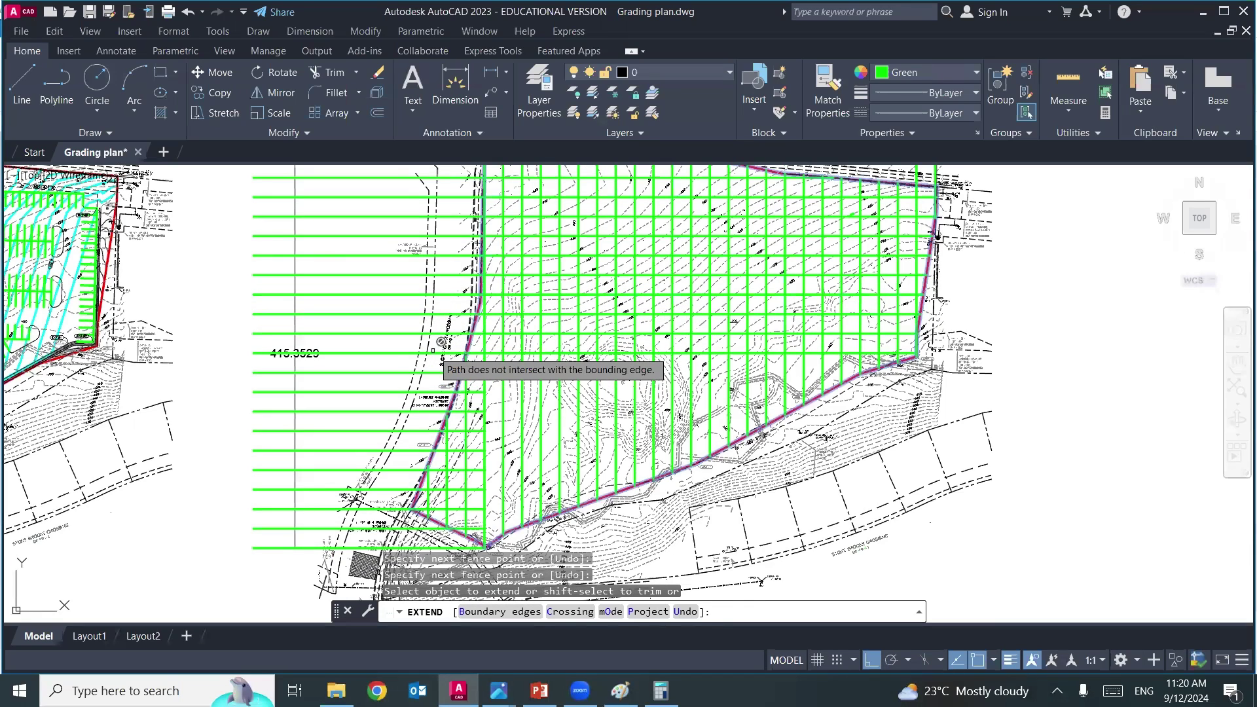
pyautogui.click(437, 373)
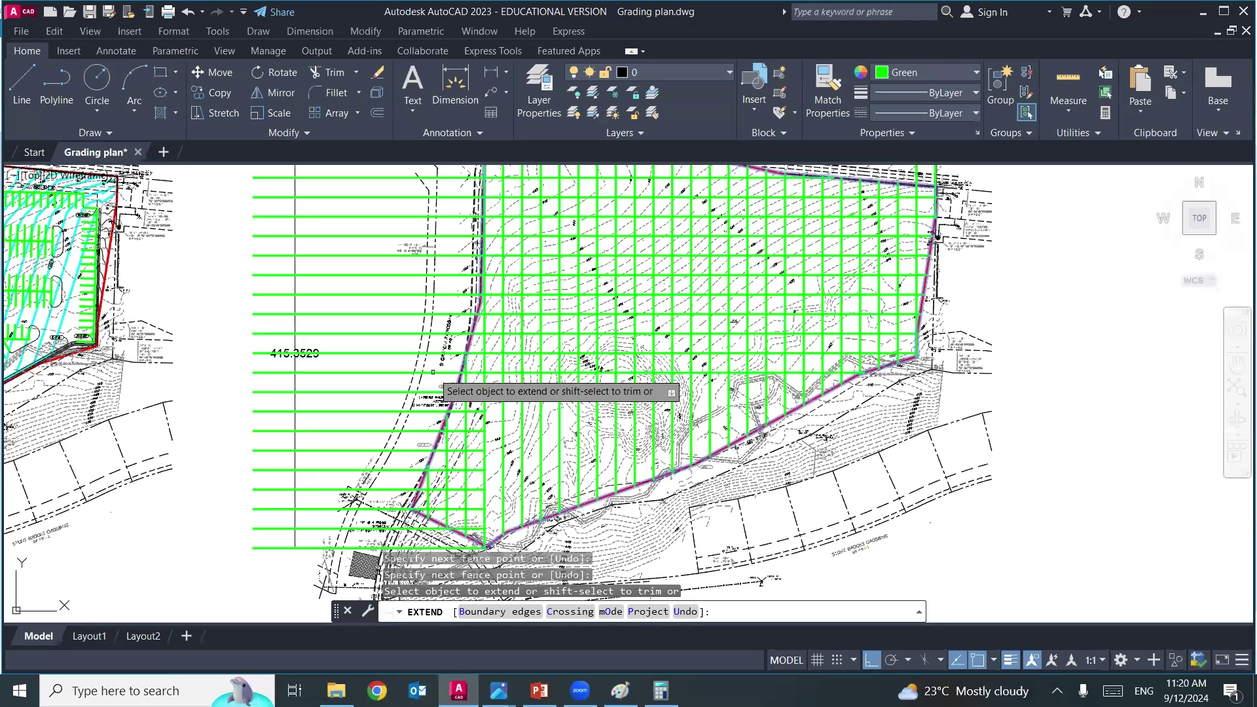
pyautogui.click(426, 411)
pyautogui.click(423, 431)
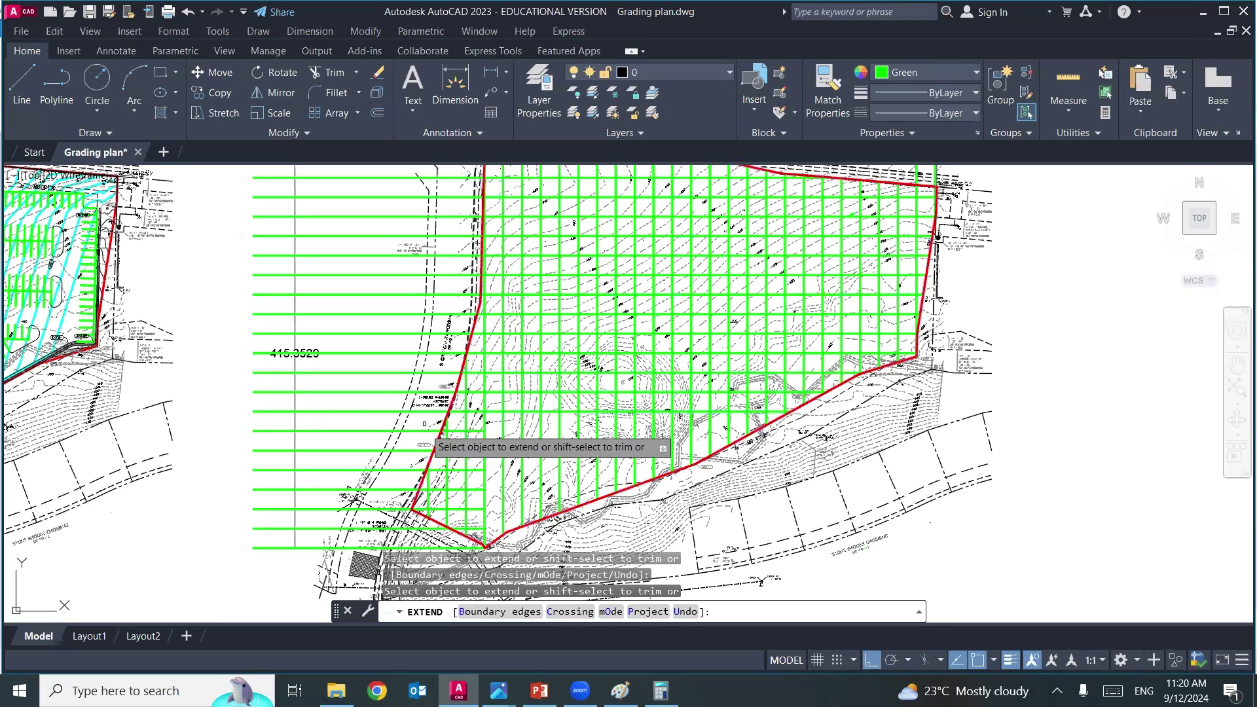
pyautogui.click(419, 450)
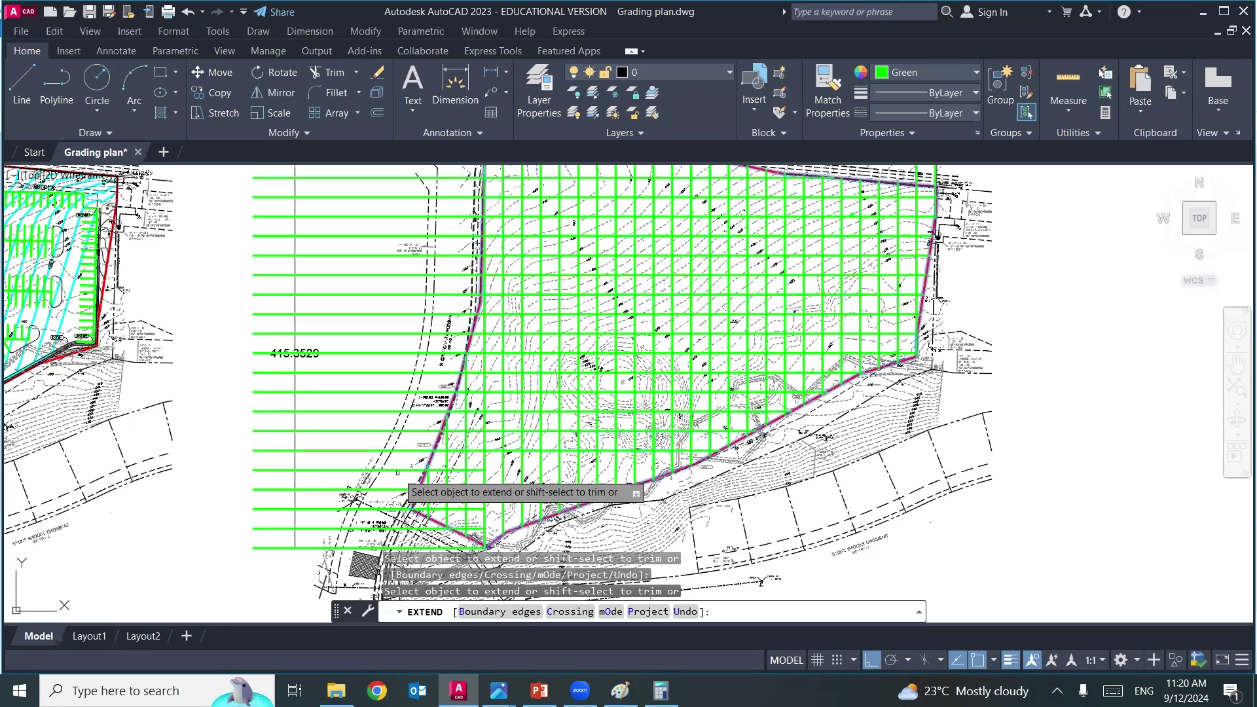
pyautogui.click(412, 470)
pyautogui.click(397, 490)
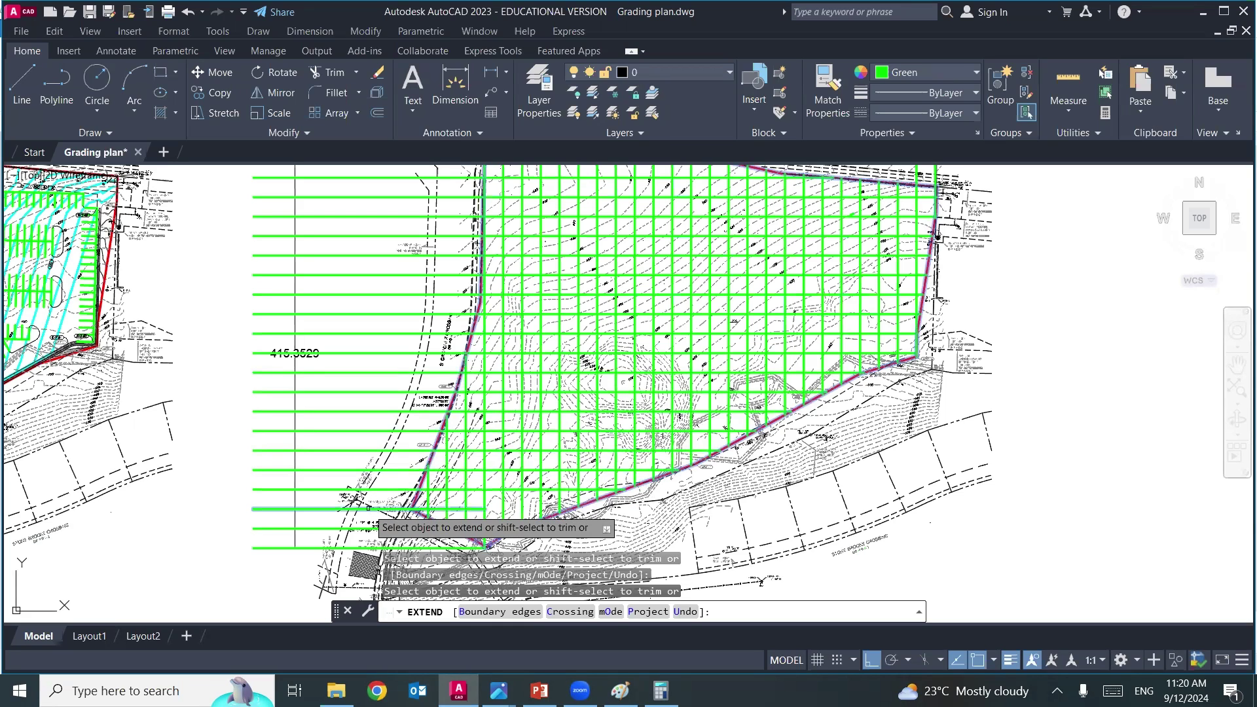
pyautogui.click(388, 510)
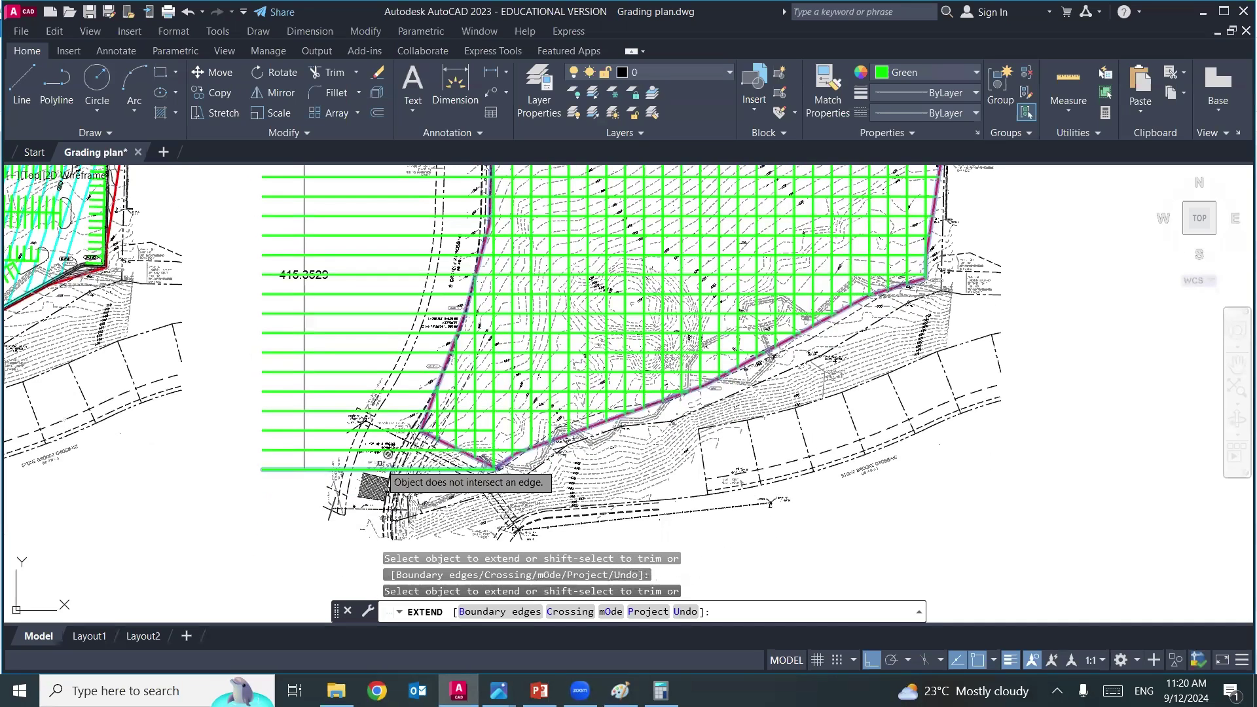
# - Finish the extend command and zoom around to check the completed grid
pyautogui.moveTo(373, 543); pyautogui.dragTo(383, 466, button='middle')
pyautogui.press('Return')
pyautogui.scroll(-5, 906, 430)
pyautogui.scroll(7, 956, 308)
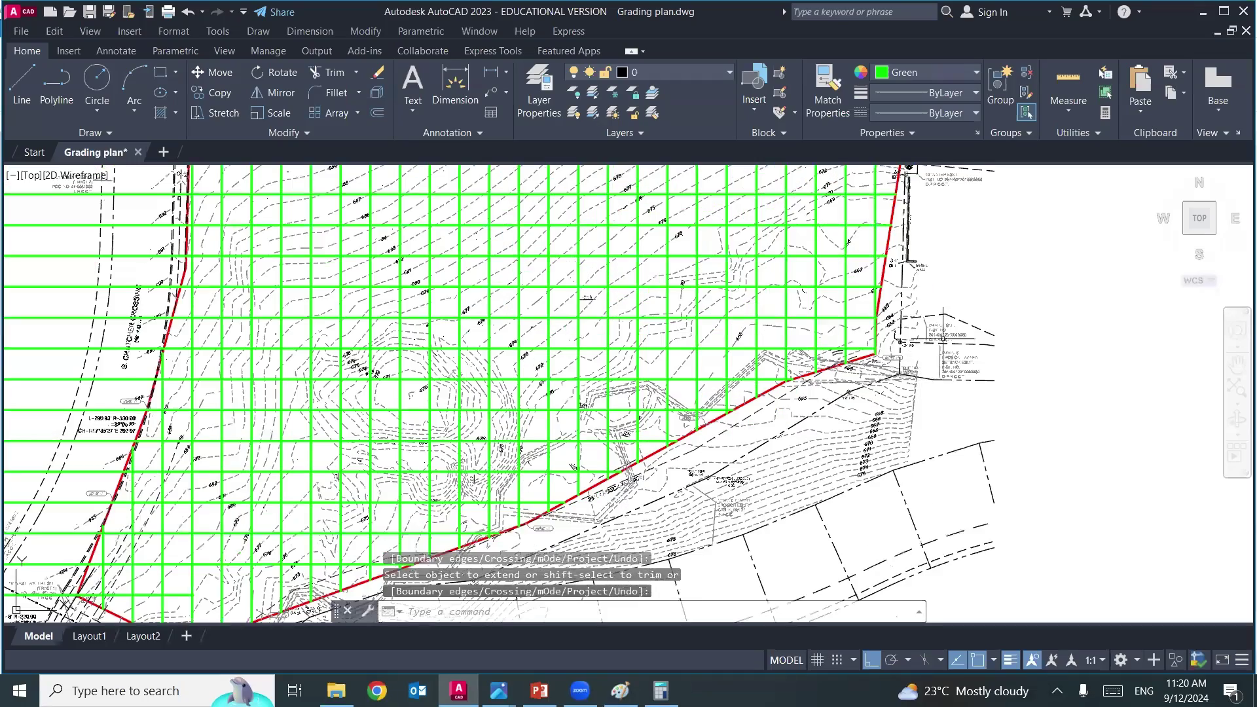
pyautogui.scroll(-1, 962, 304)
pyautogui.scroll(-2, 963, 314)
pyautogui.write('tr')
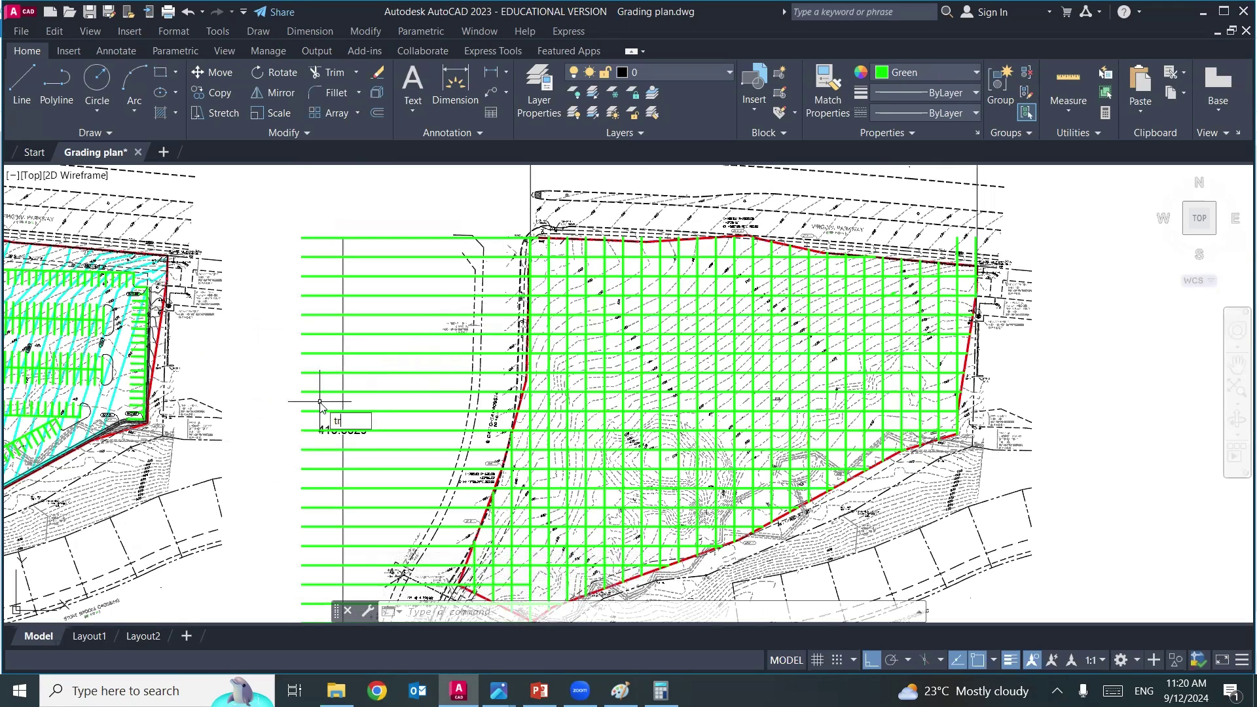
# - Trim the green lines overhanging west of the red boundary, using the boundary as cutting edge
pyautogui.press('Return')
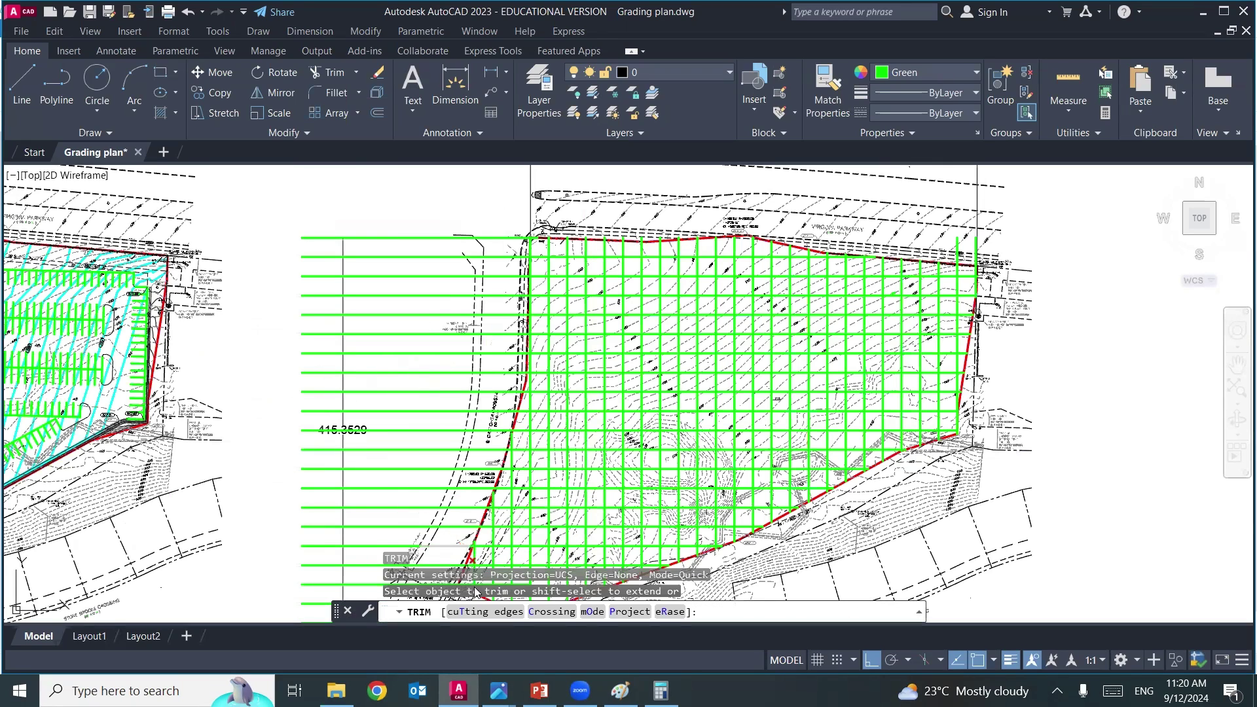
pyautogui.click(483, 613)
pyautogui.scroll(6, 517, 481)
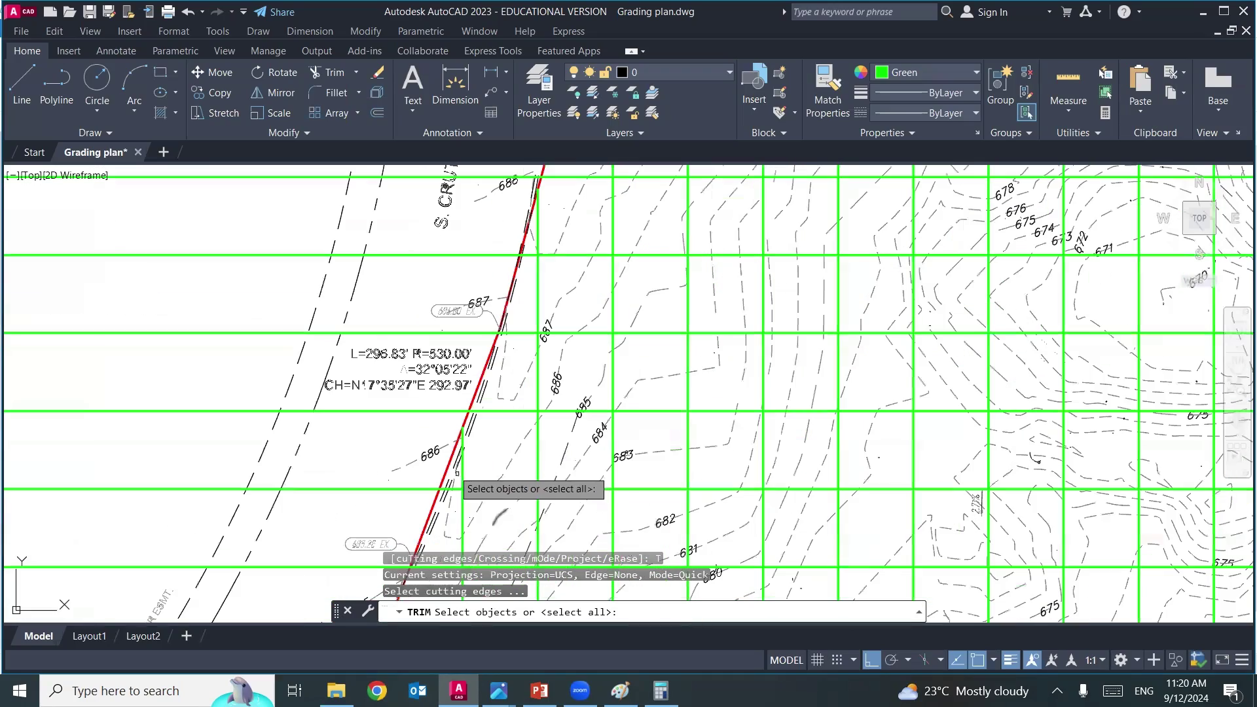
pyautogui.click(450, 472)
pyautogui.scroll(-6, 403, 359)
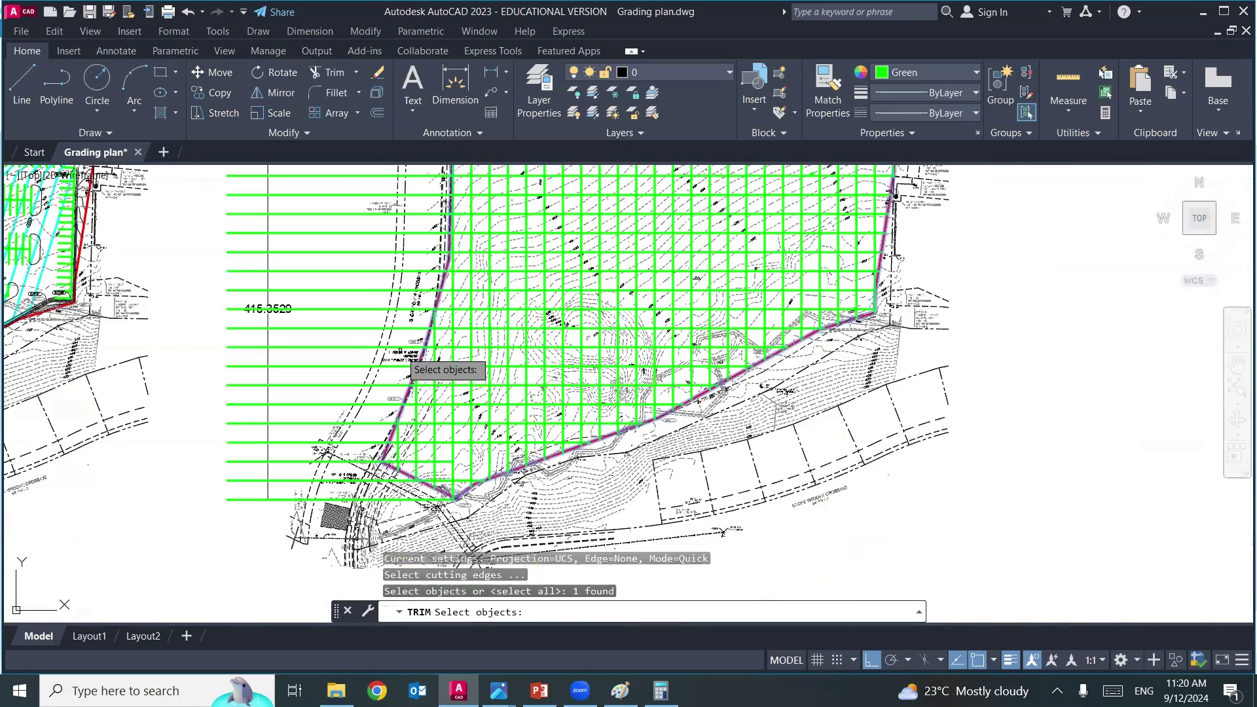
pyautogui.scroll(-1, 380, 314)
pyautogui.press('Return')
pyautogui.scroll(-4, 396, 336)
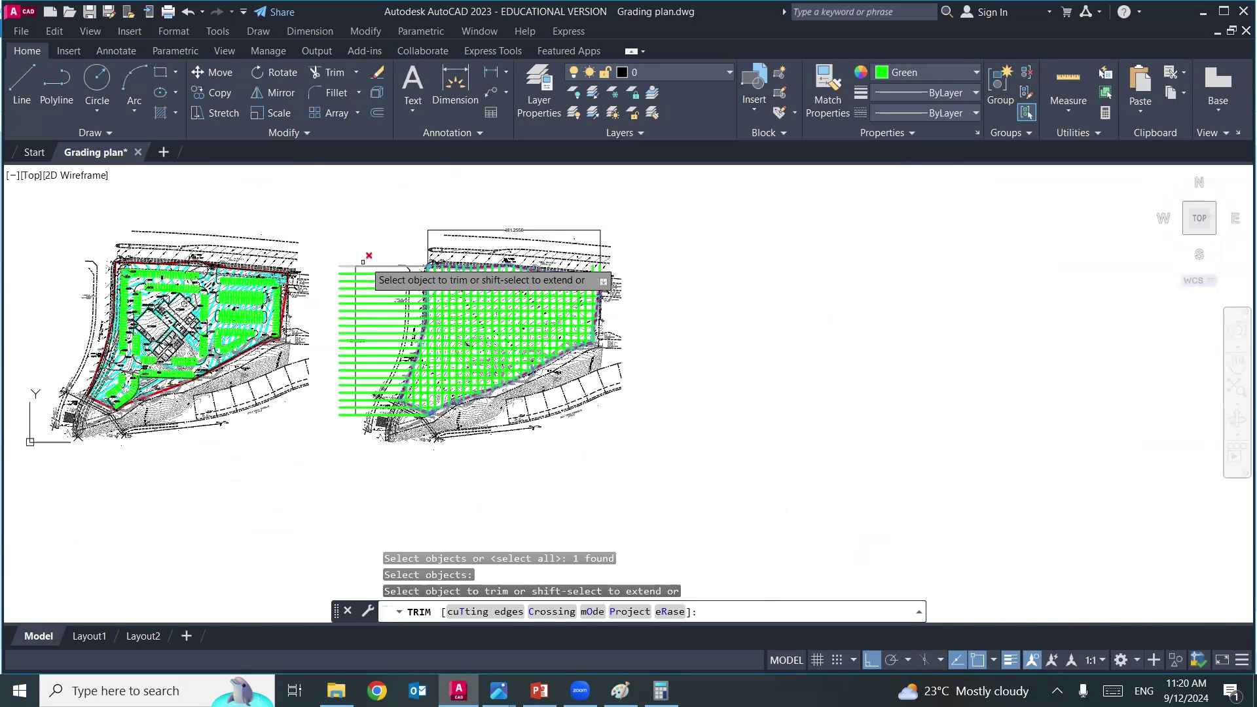
pyautogui.moveTo(374, 260); pyautogui.dragTo(369, 414)
pyautogui.press('Escape')
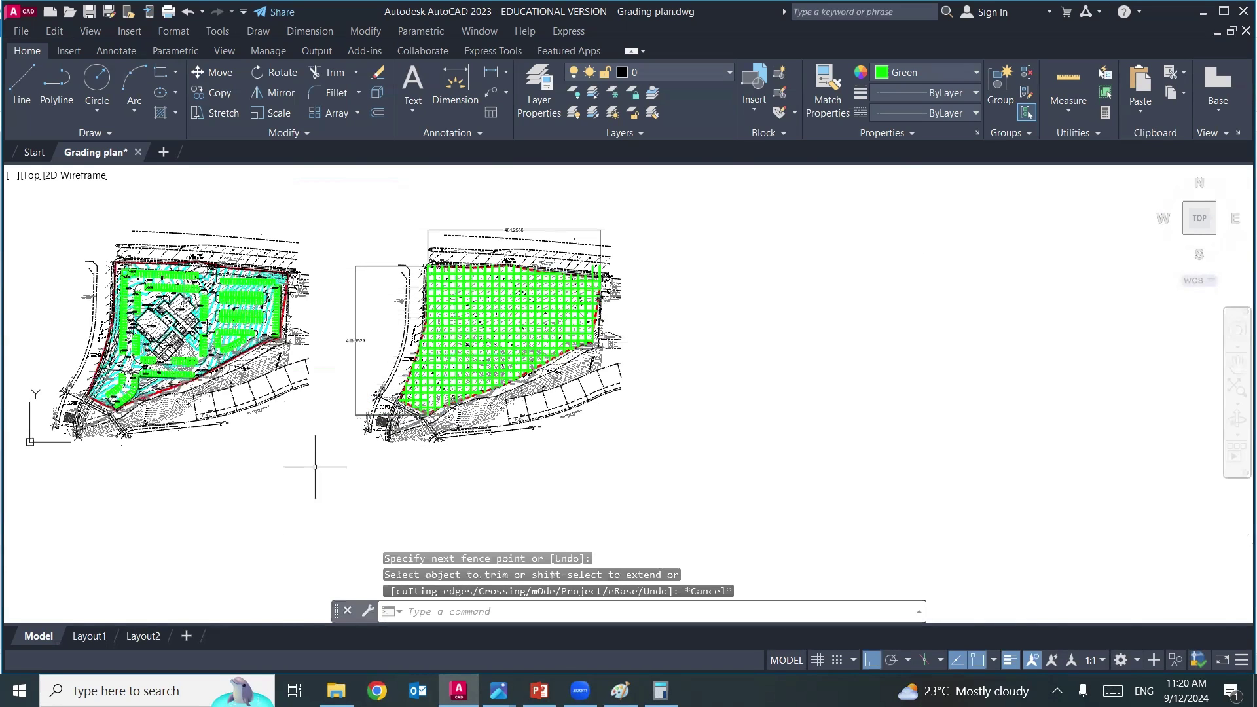
pyautogui.scroll(4, 385, 322)
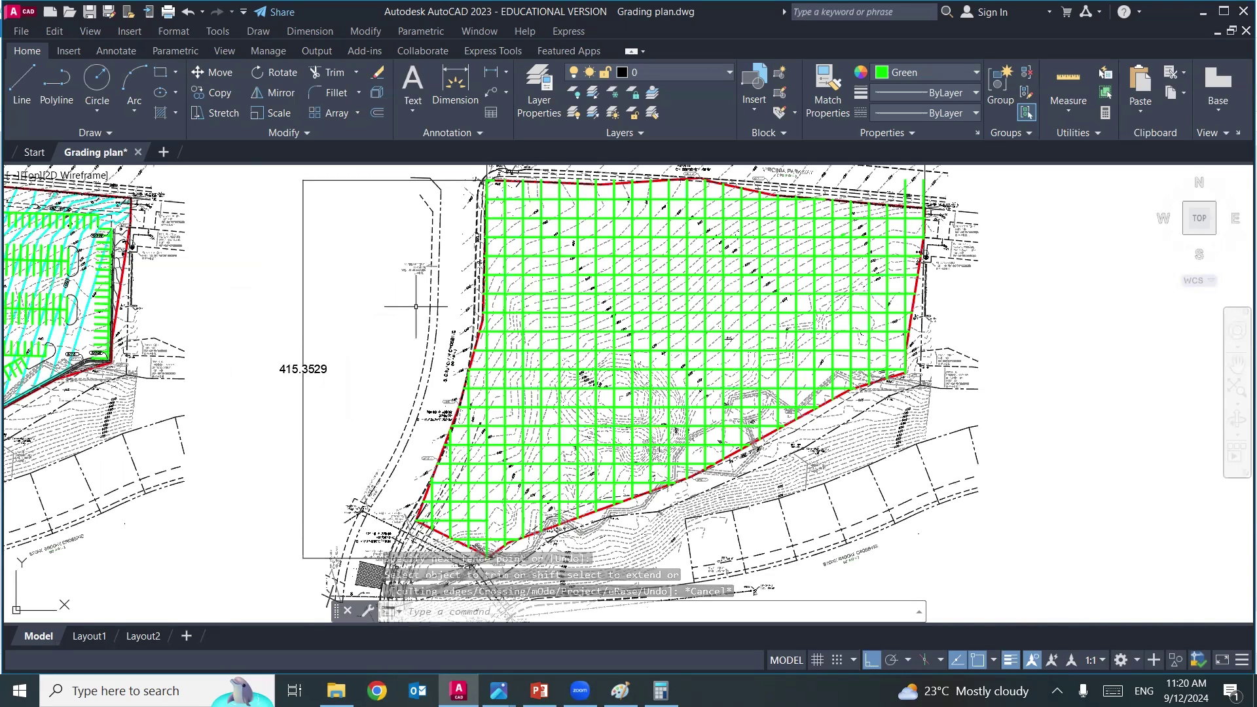
# - Extend the short horizontal line at the lower corner across successive grid lines to the red boundary
pyautogui.write('ex')
pyautogui.press('Return')
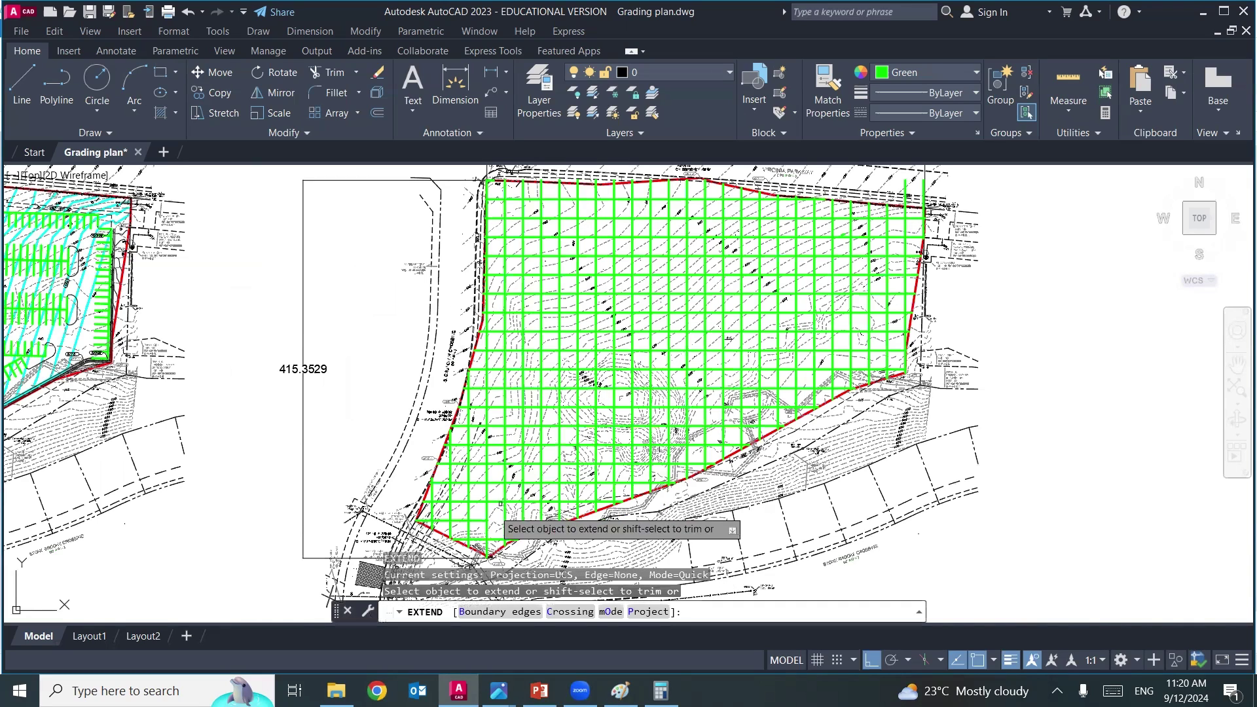
pyautogui.scroll(5, 484, 520)
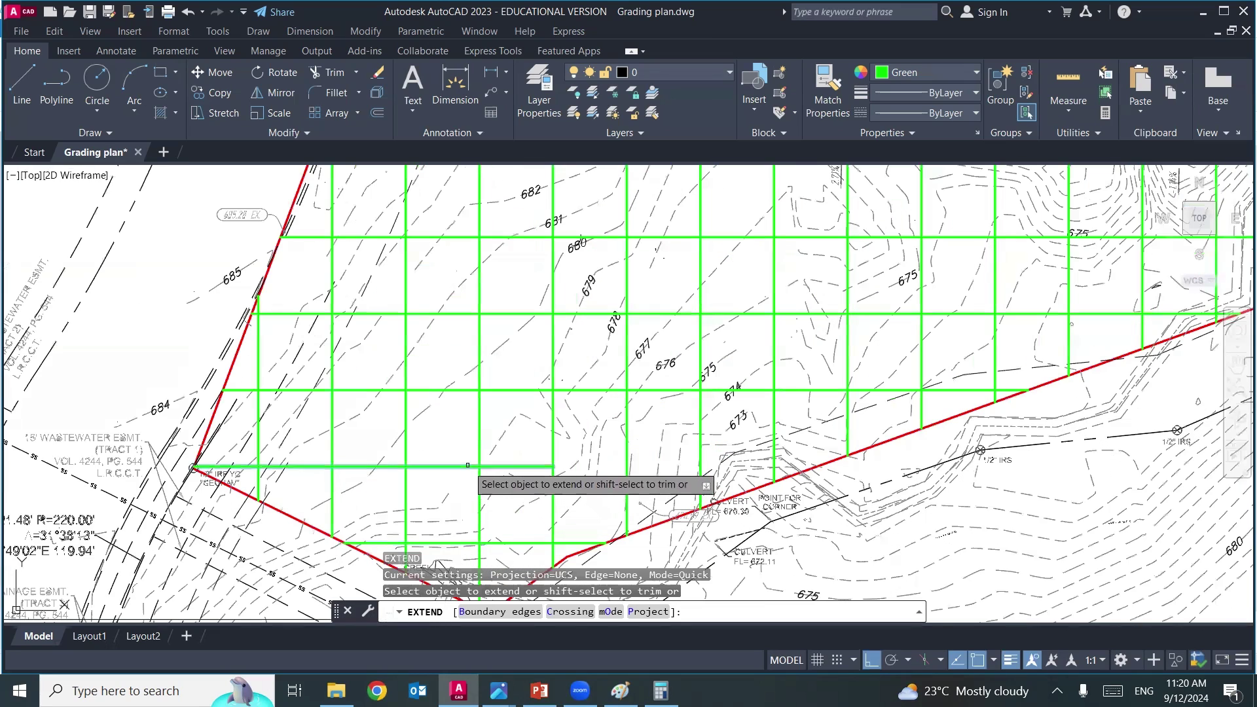
pyautogui.click(523, 468)
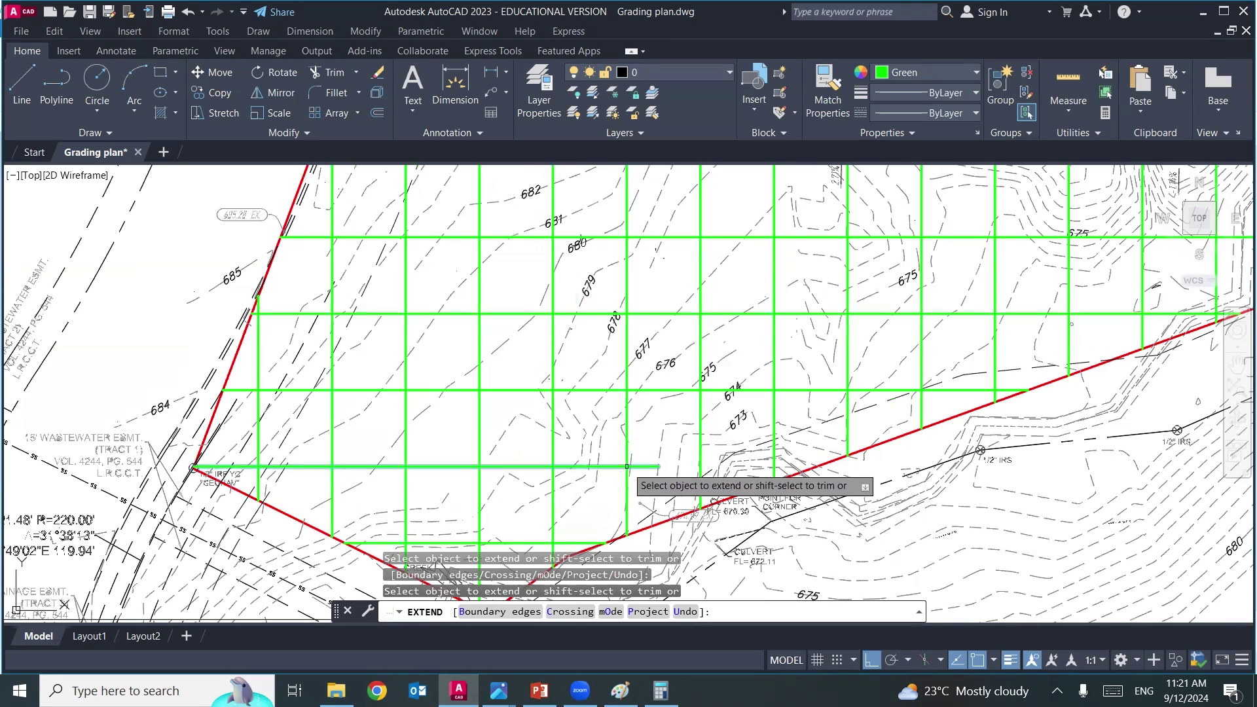
pyautogui.click(651, 467)
pyautogui.click(684, 466)
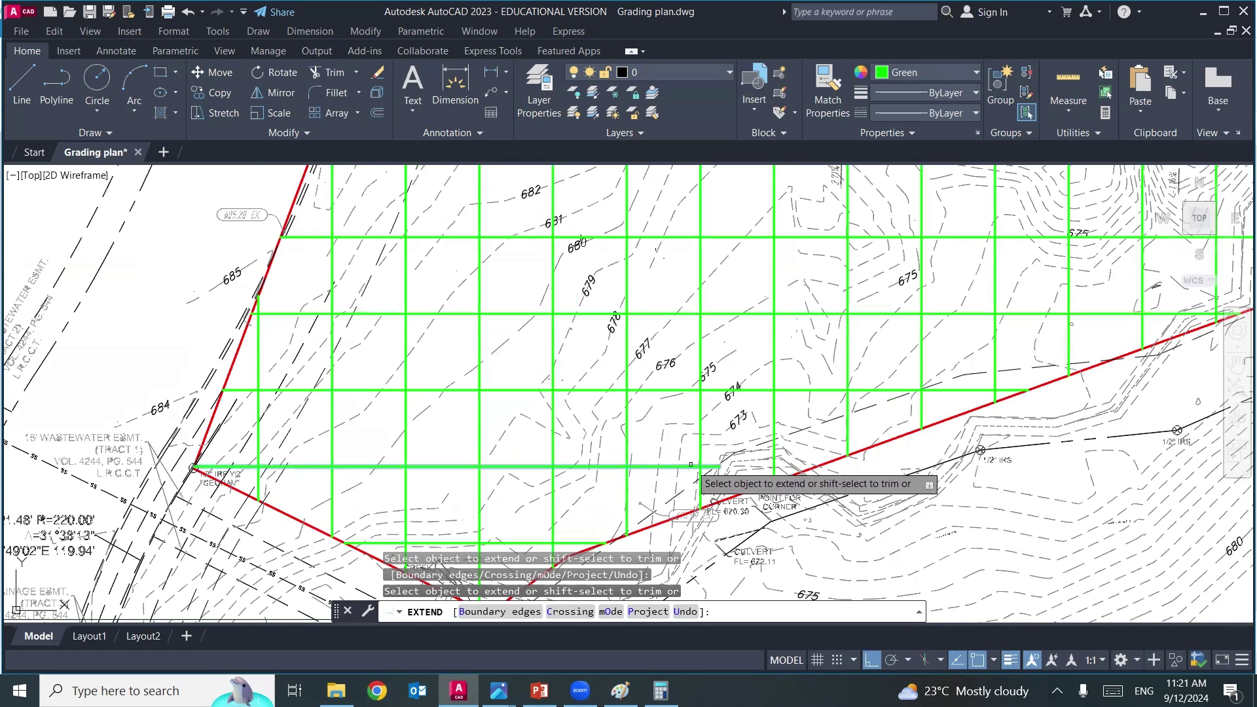
pyautogui.click(705, 467)
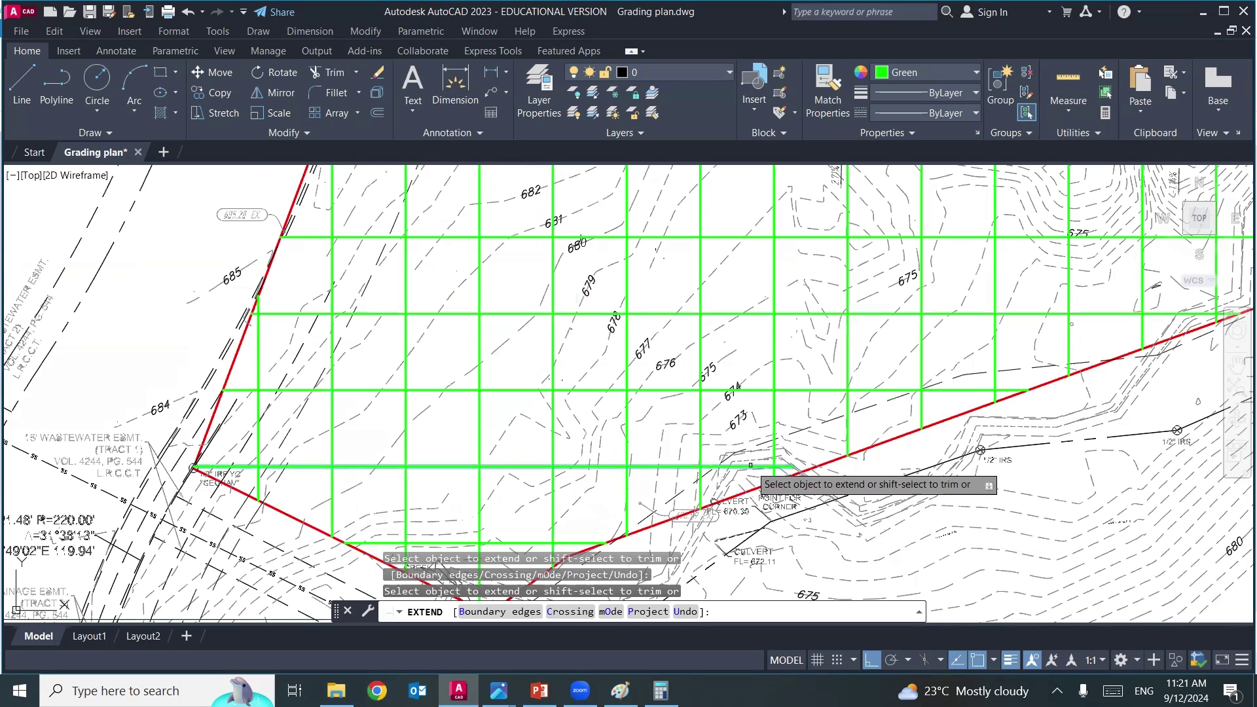
pyautogui.click(750, 467)
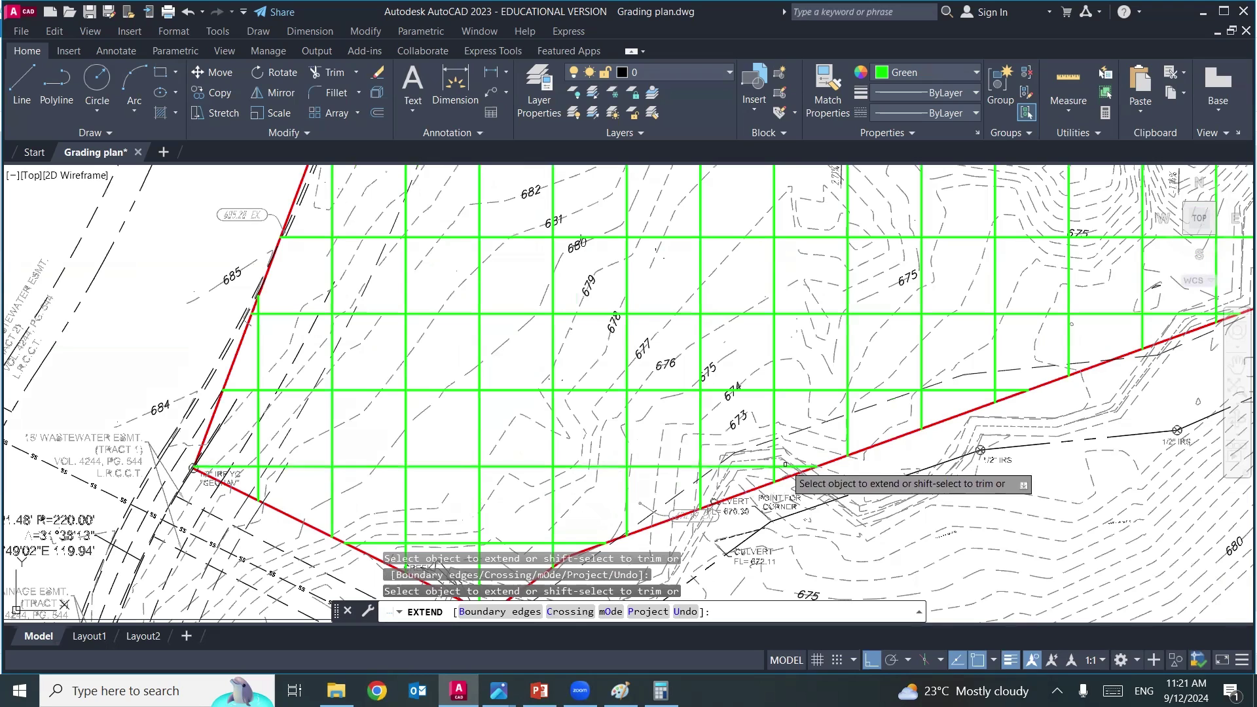
pyautogui.press('Return')
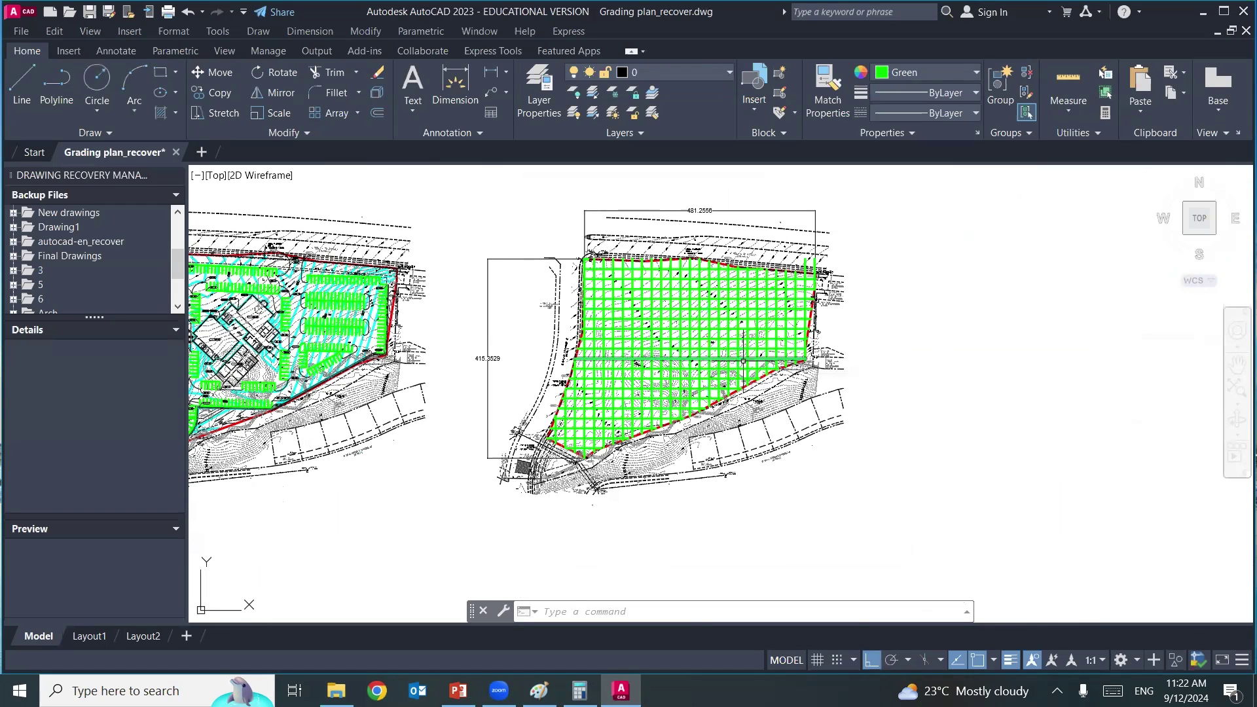
# - Add a 20.0000 linear dimension across one grid square near the grid's top-left corner
pyautogui.scroll(4, 646, 262)
pyautogui.scroll(6, 515, 270)
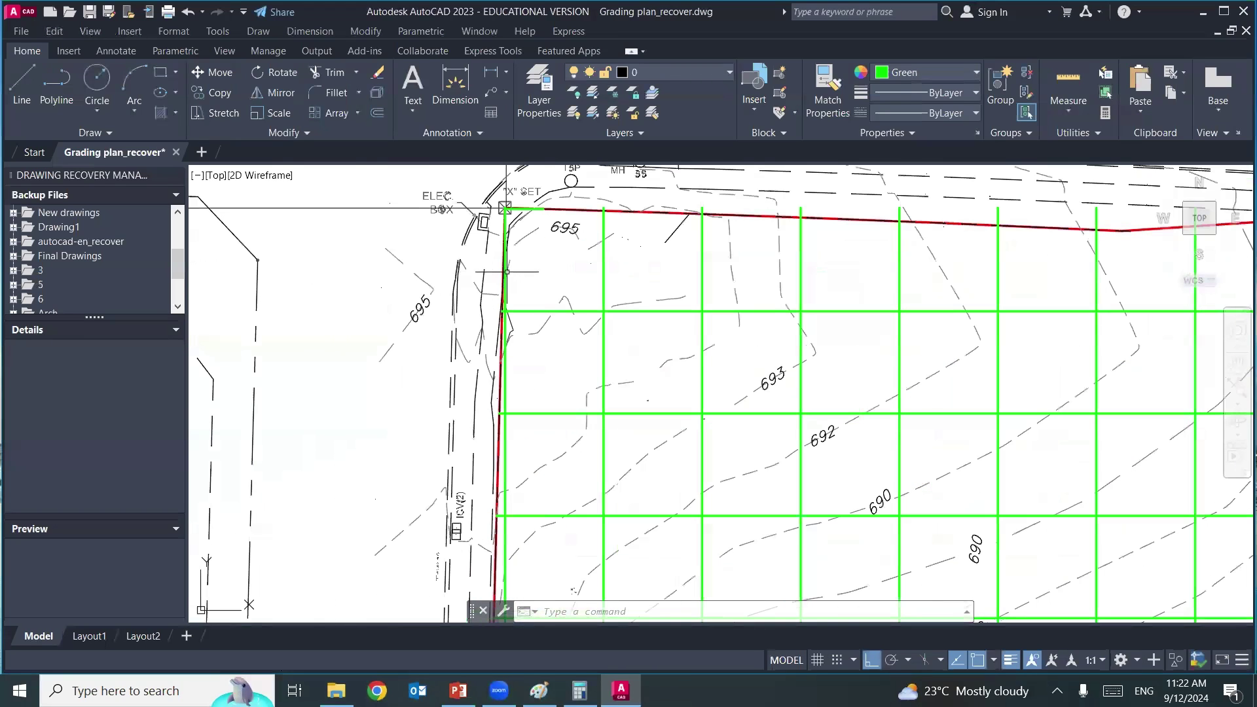
pyautogui.moveTo(542, 292); pyautogui.dragTo(554, 352, button='middle')
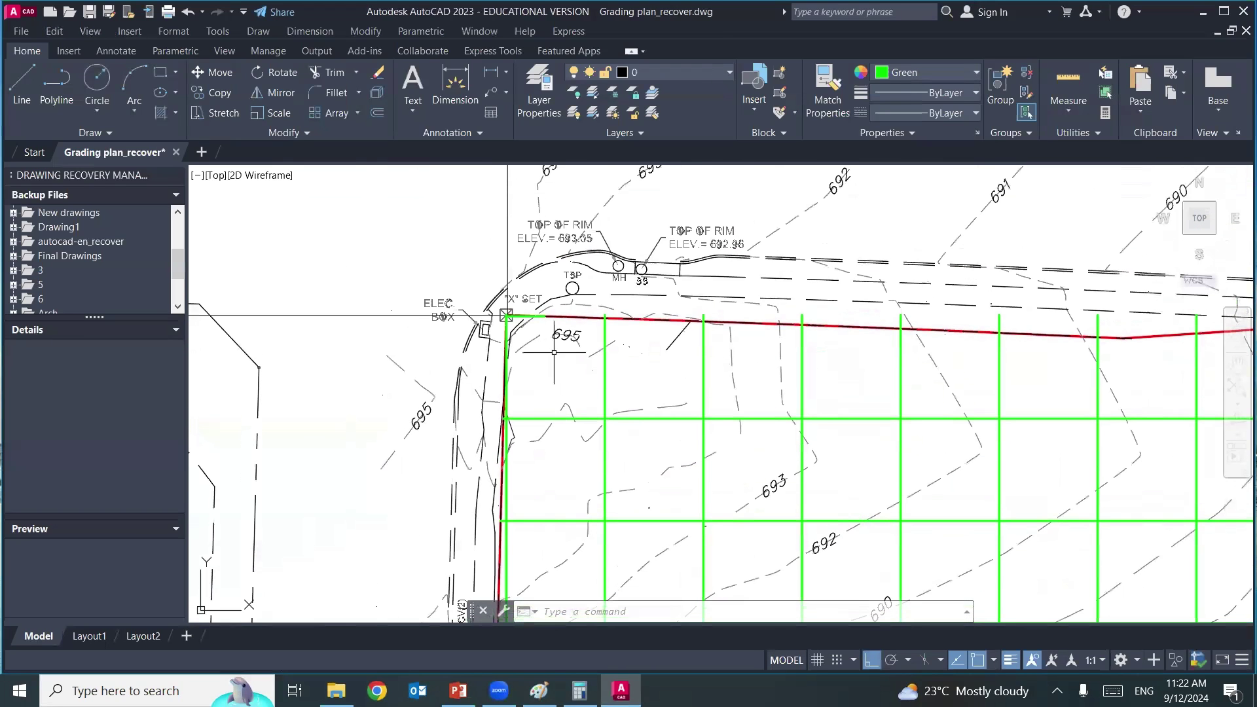
pyautogui.click(301, 31)
pyautogui.click(307, 68)
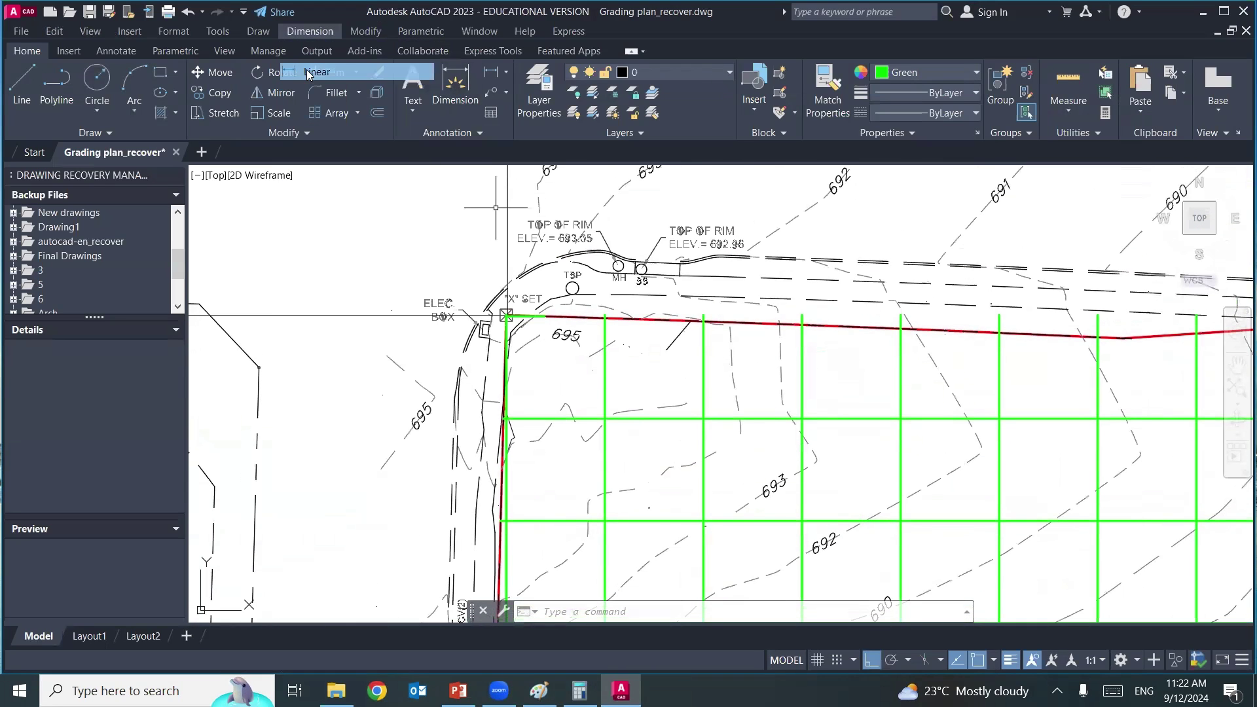
pyautogui.click(505, 417)
pyautogui.click(604, 418)
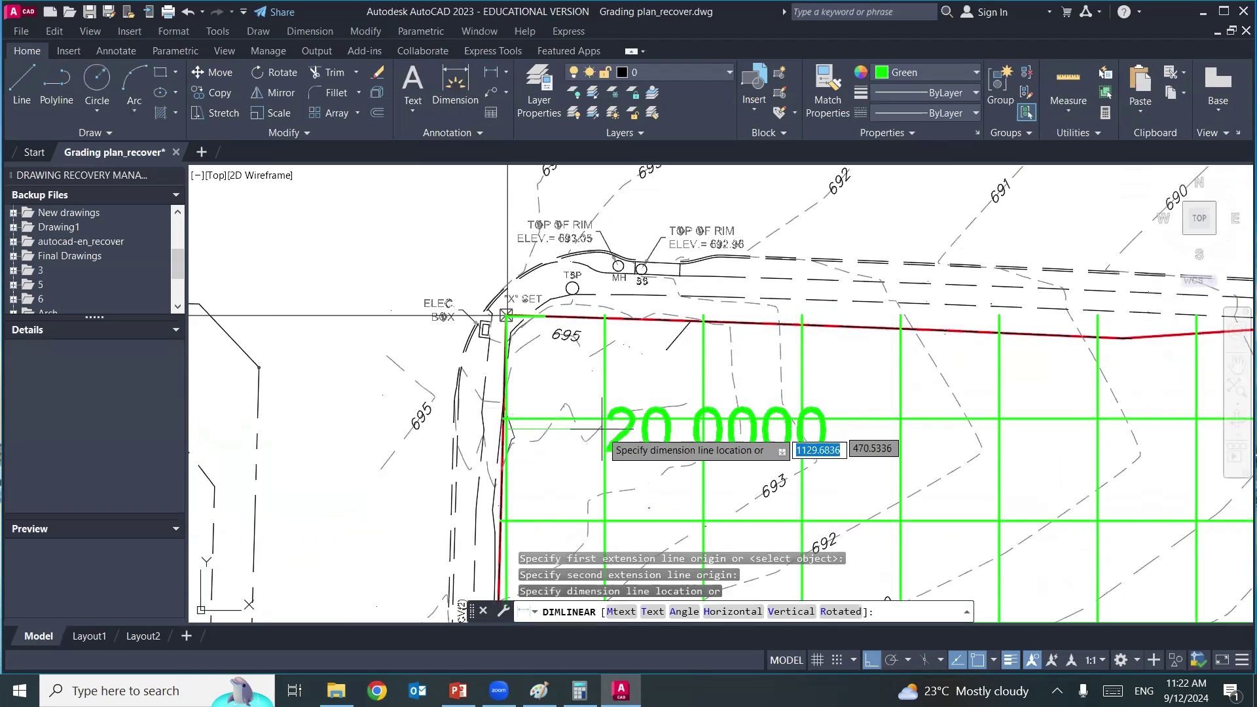
pyautogui.click(596, 467)
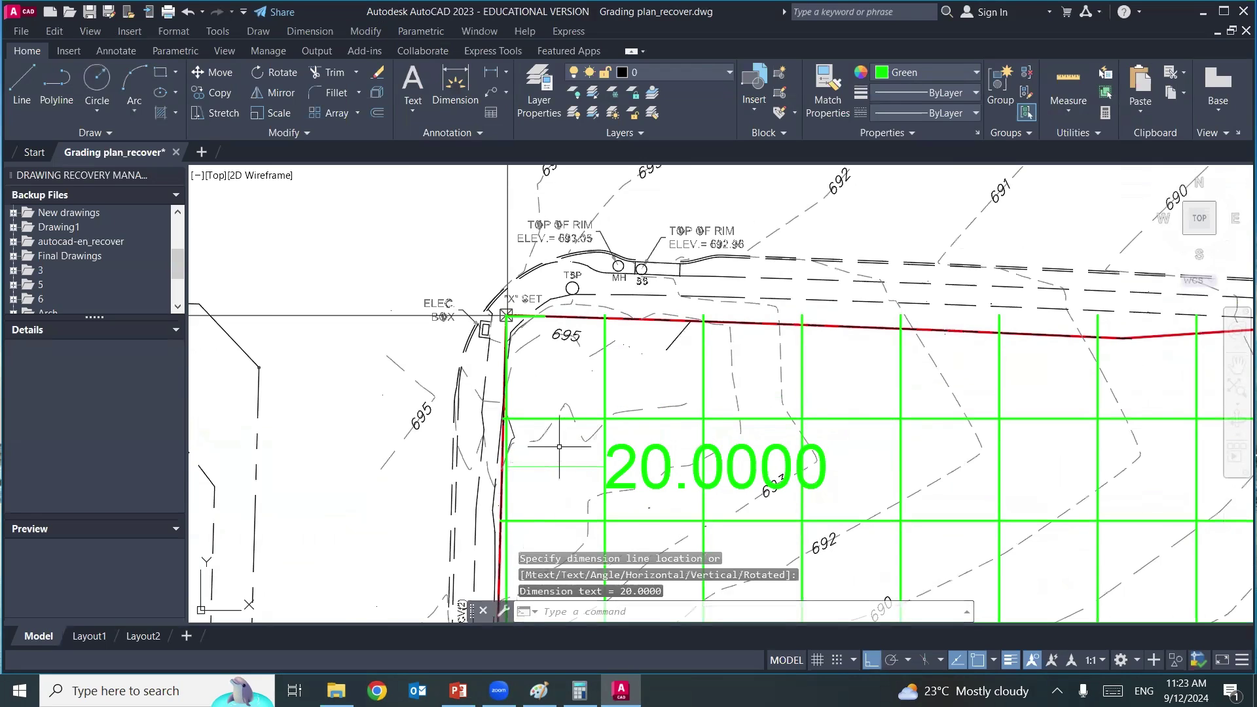
# - Try dimensioning from the grid intersection to the X SET corner, then cancel the 20.3712 dimension
pyautogui.press('Return')
pyautogui.click(604, 417)
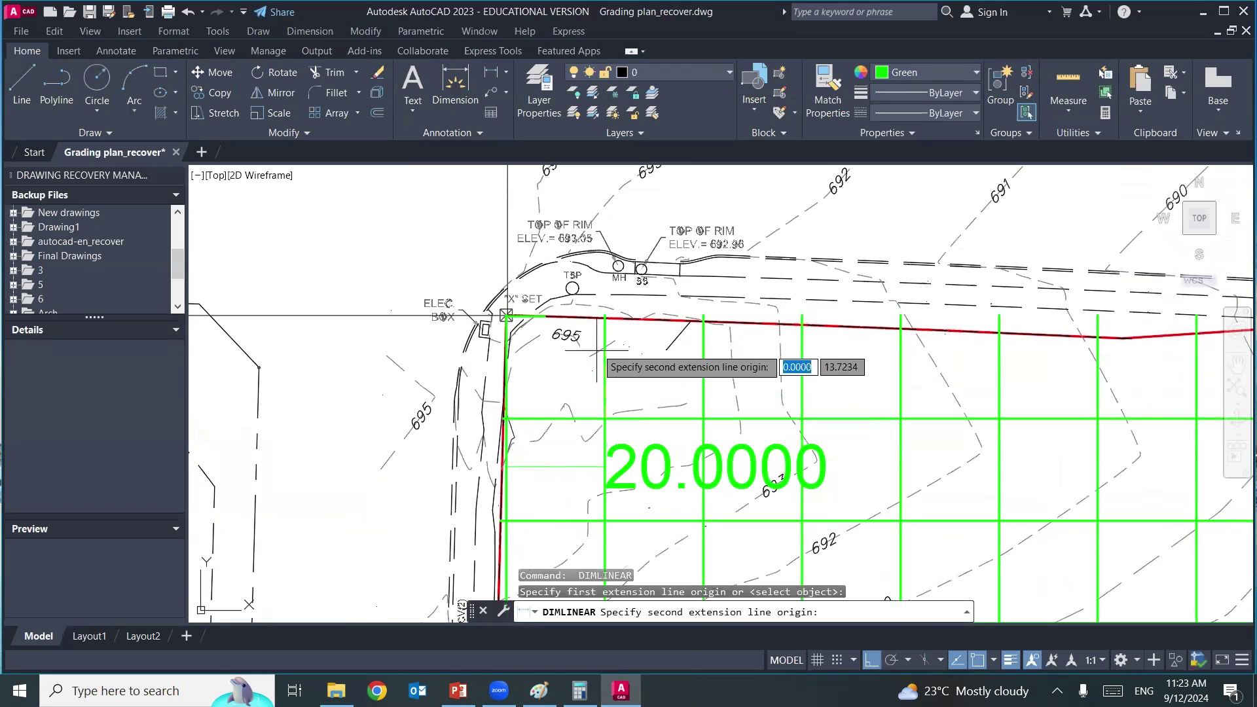
pyautogui.click(506, 316)
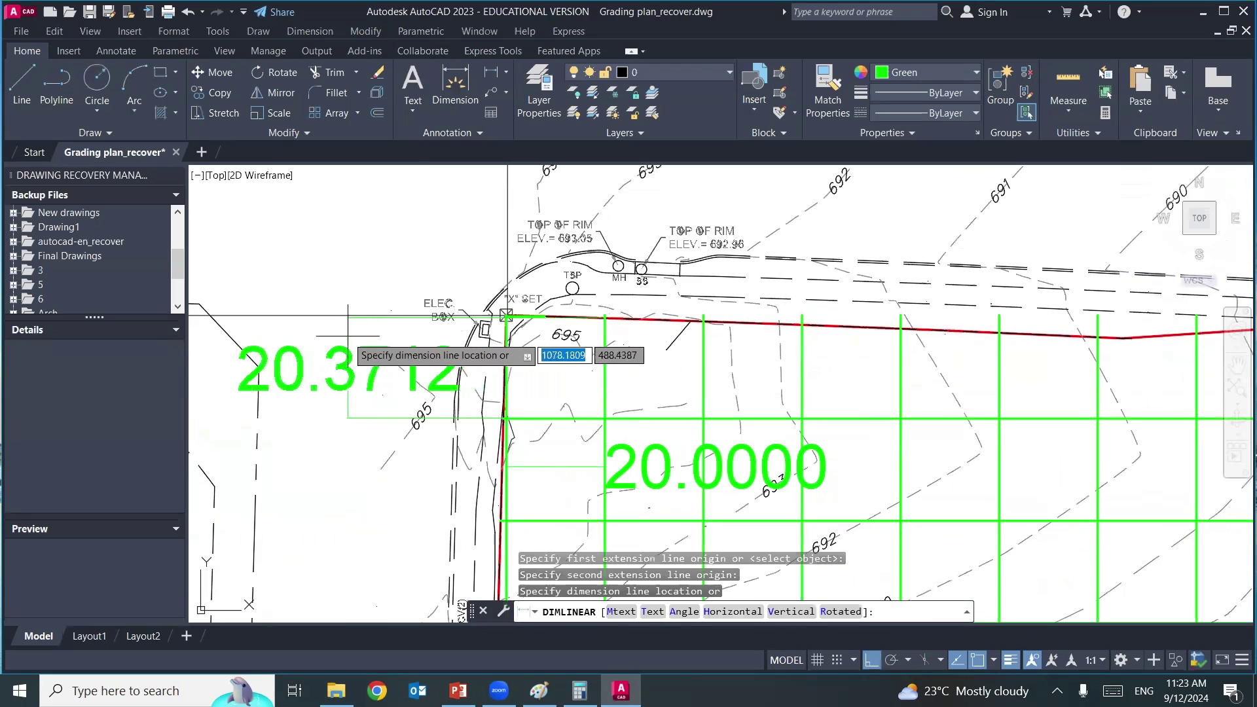
pyautogui.press('Escape')
pyautogui.press('Escape')
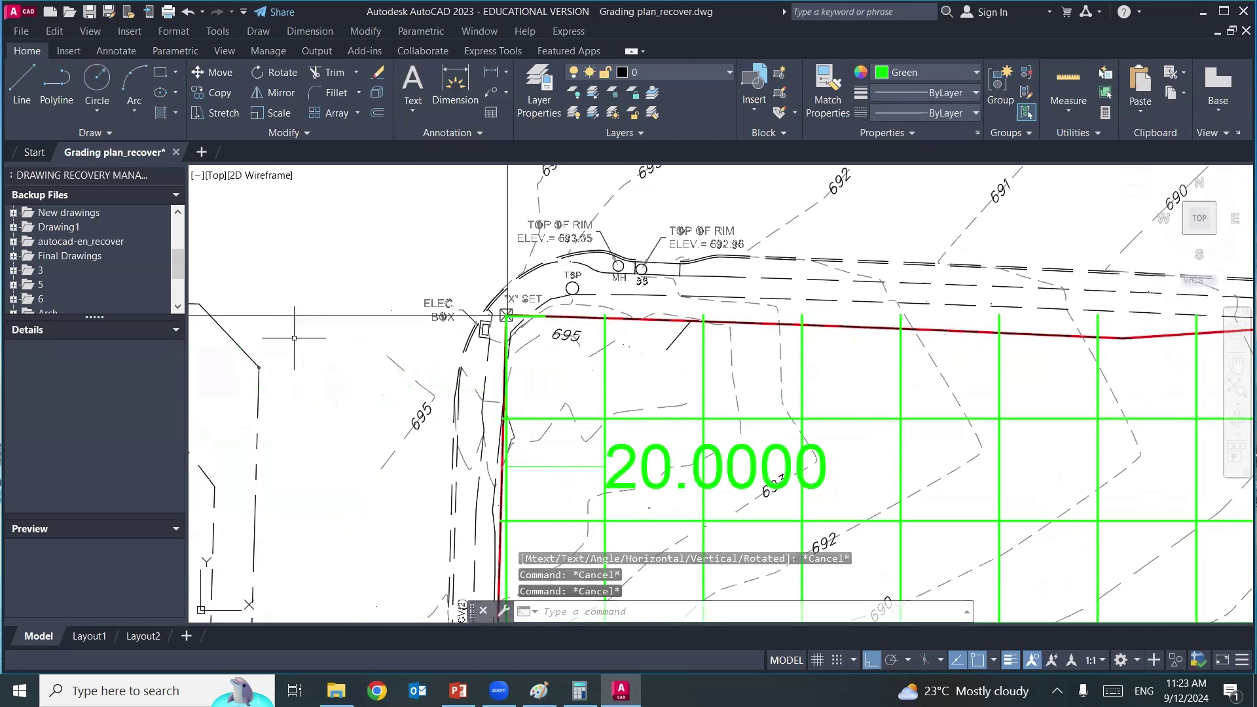
pyautogui.press('Escape')
# - Dimension from the grid intersection to the red boundary, placing 20.7600 left of the boundary
pyautogui.moveTo(596, 434); pyautogui.dragTo(593, 350, button='middle')
pyautogui.press('Return')
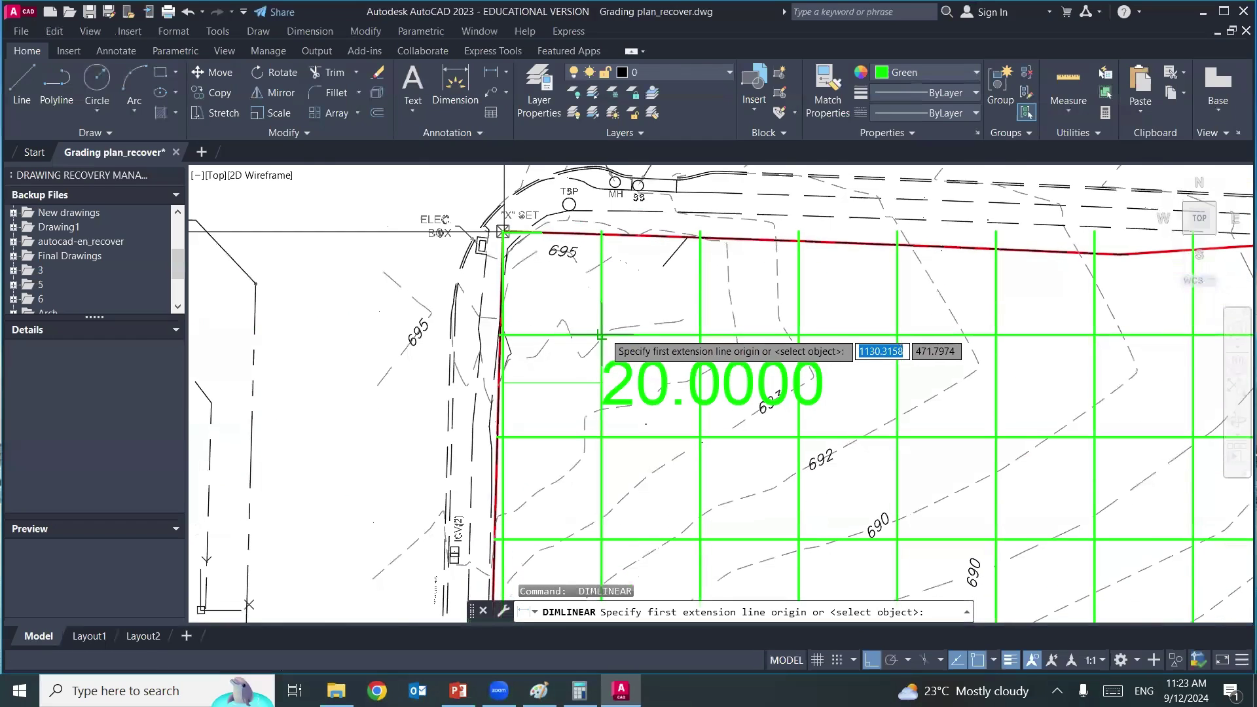
pyautogui.click(601, 334)
pyautogui.click(601, 435)
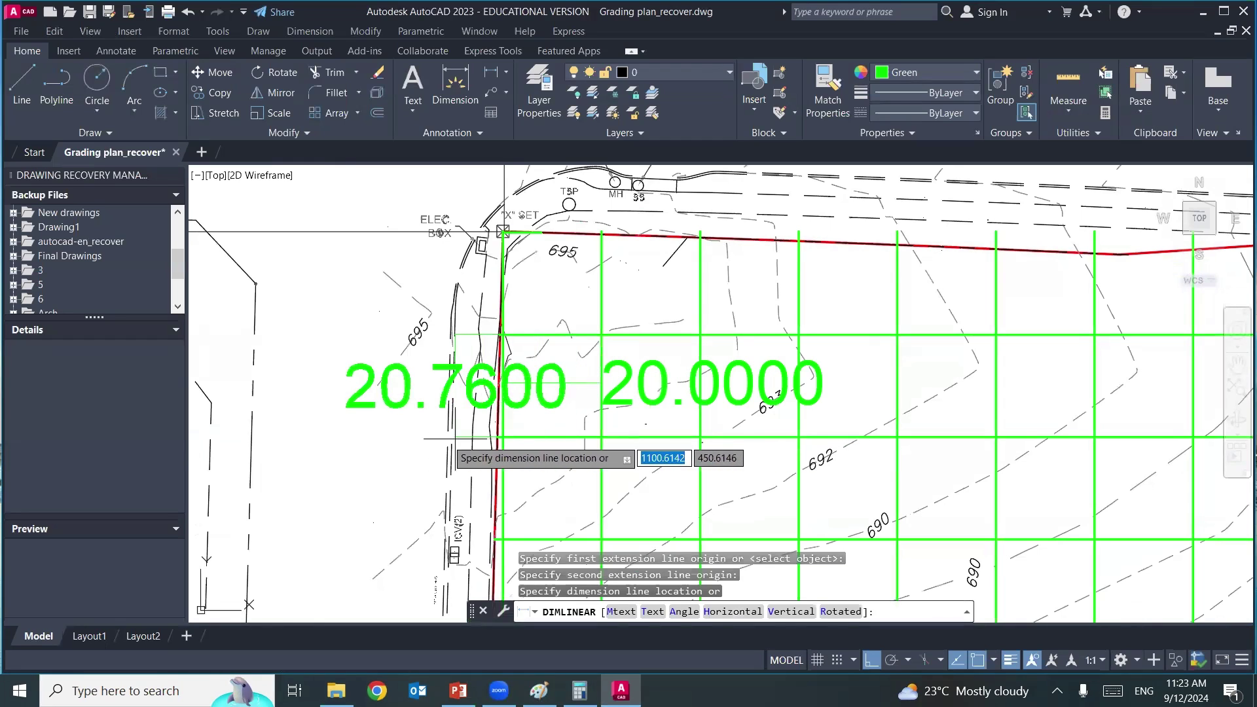
pyautogui.click(346, 446)
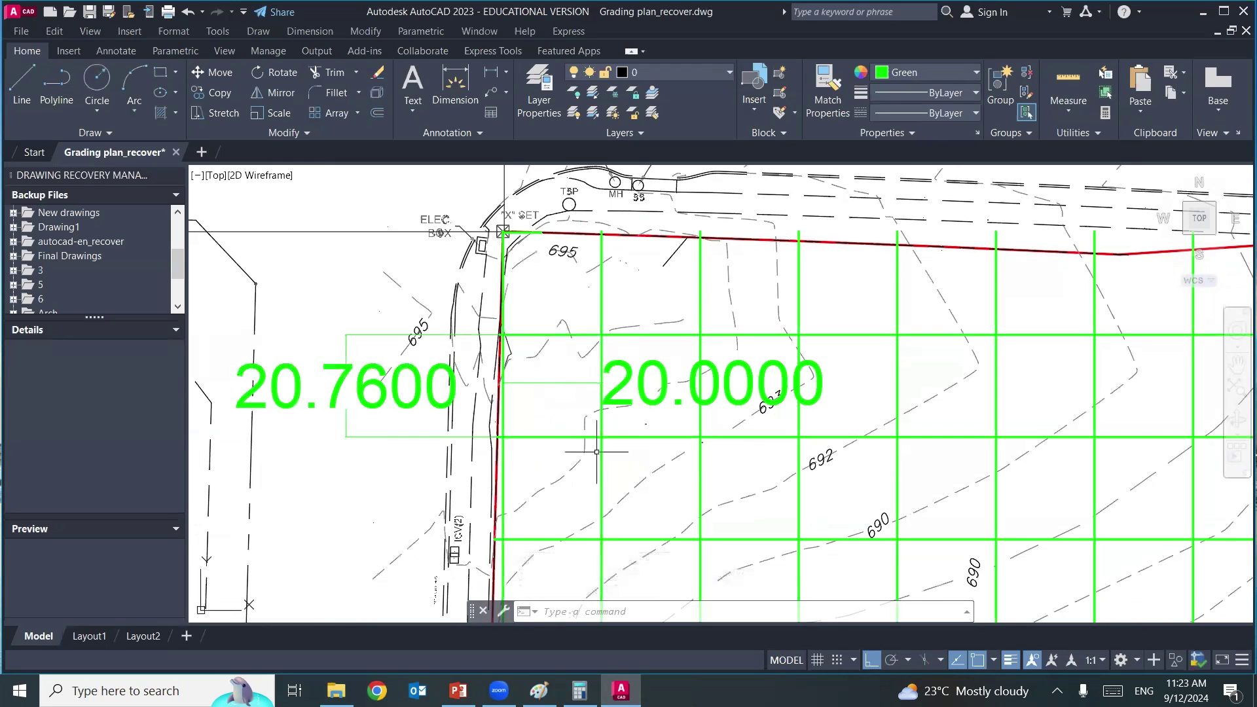
# - Delete the 20.7600 and 20.0000 check dimensions
pyautogui.click(300, 385)
pyautogui.press('Delete')
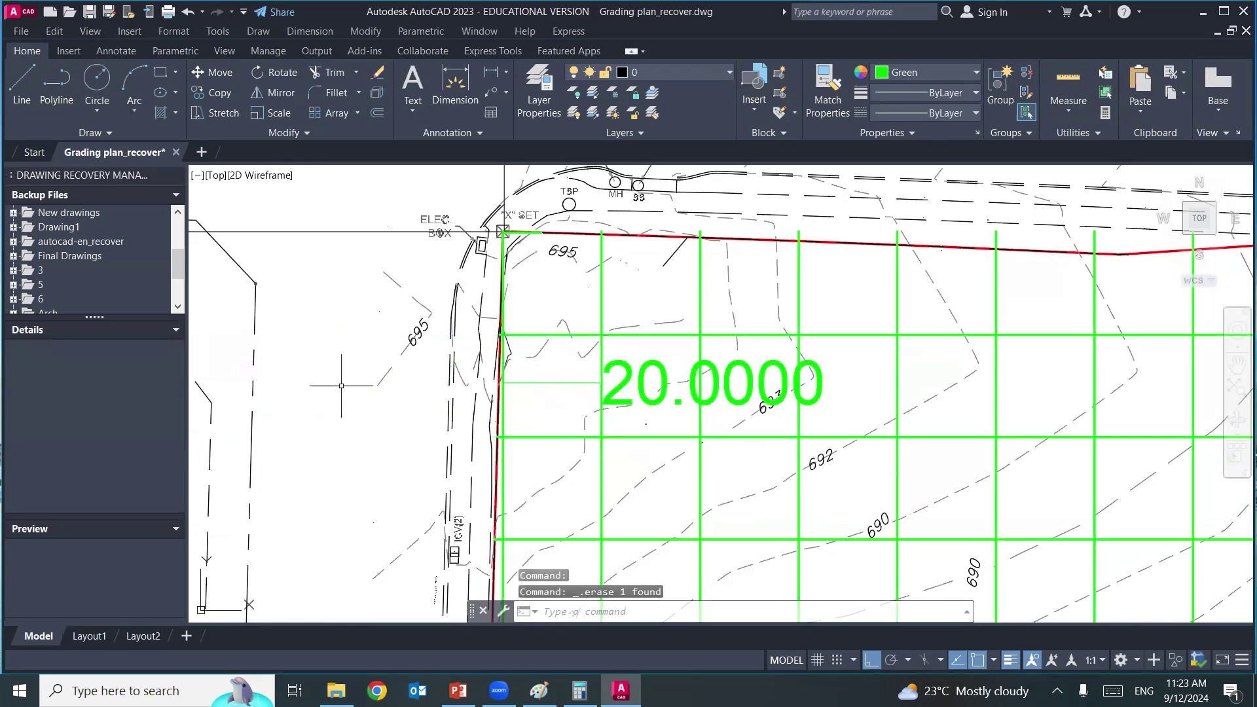
pyautogui.click(624, 402)
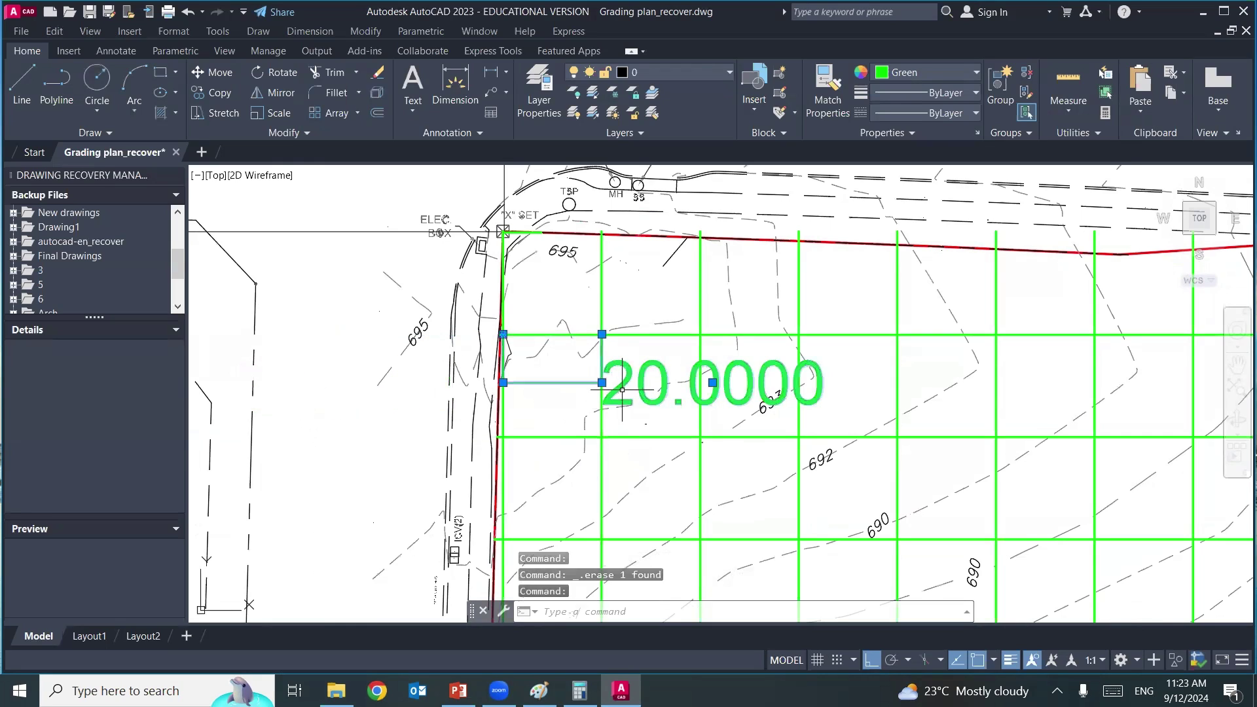
pyautogui.press('Delete')
# - Zoom out to an overview of the whole graded site, then zoom back in
pyautogui.scroll(-3, 370, 421)
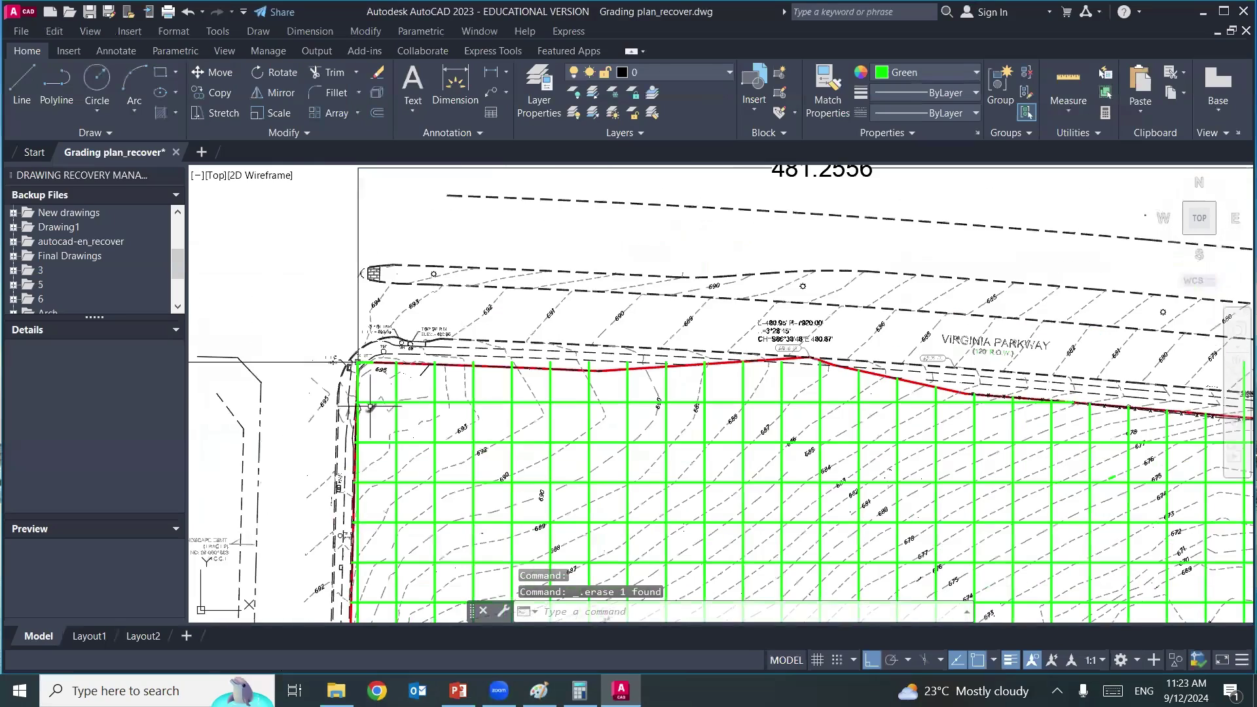
pyautogui.scroll(-3, 377, 403)
pyautogui.scroll(-2, 422, 399)
pyautogui.moveTo(529, 521)
pyautogui.mouseDown(button='middle')
pyautogui.moveTo(499, 449)
pyautogui.moveTo(631, 467)
pyautogui.mouseUp(button='middle')
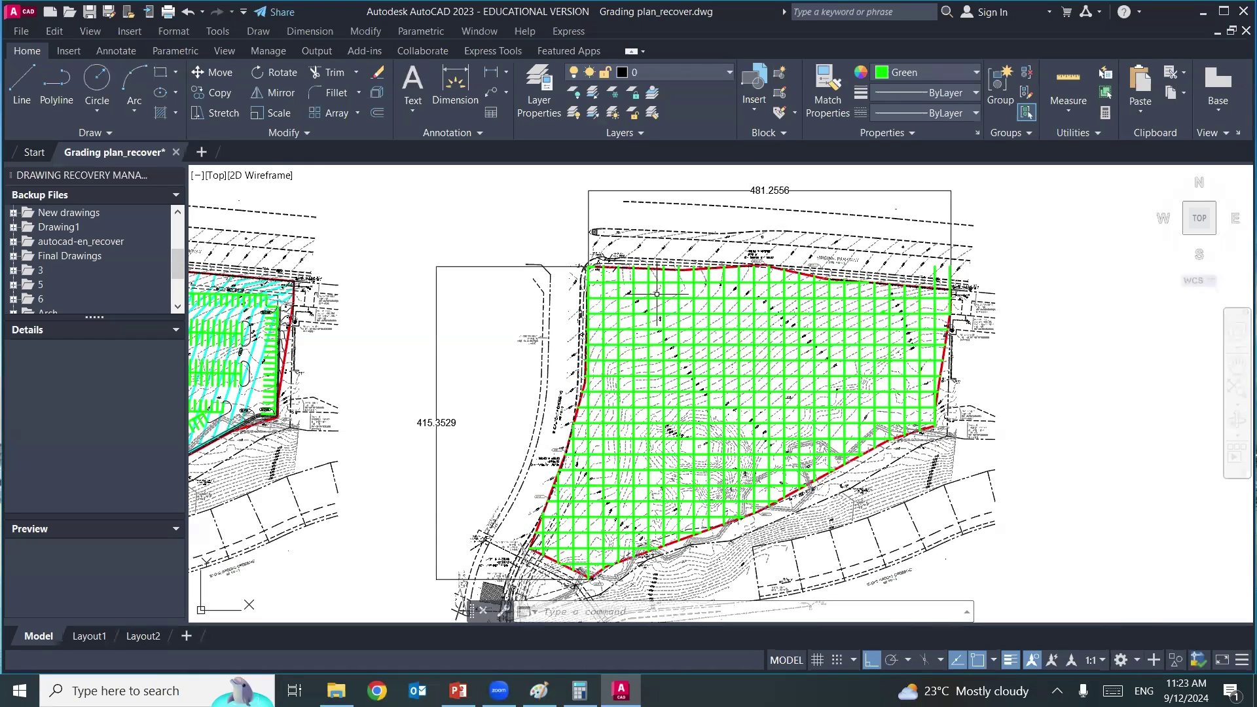
pyautogui.scroll(5, 623, 277)
pyautogui.scroll(1, 600, 274)
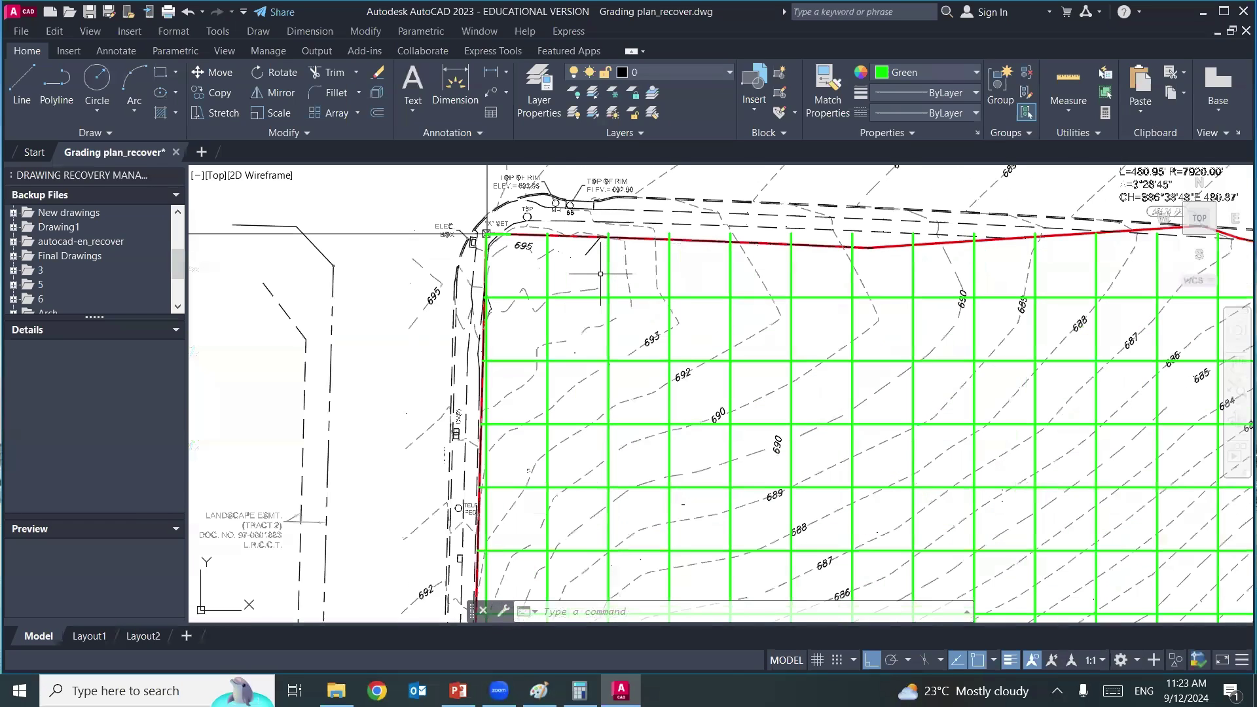
pyautogui.scroll(2, 575, 280)
pyautogui.scroll(1, 587, 292)
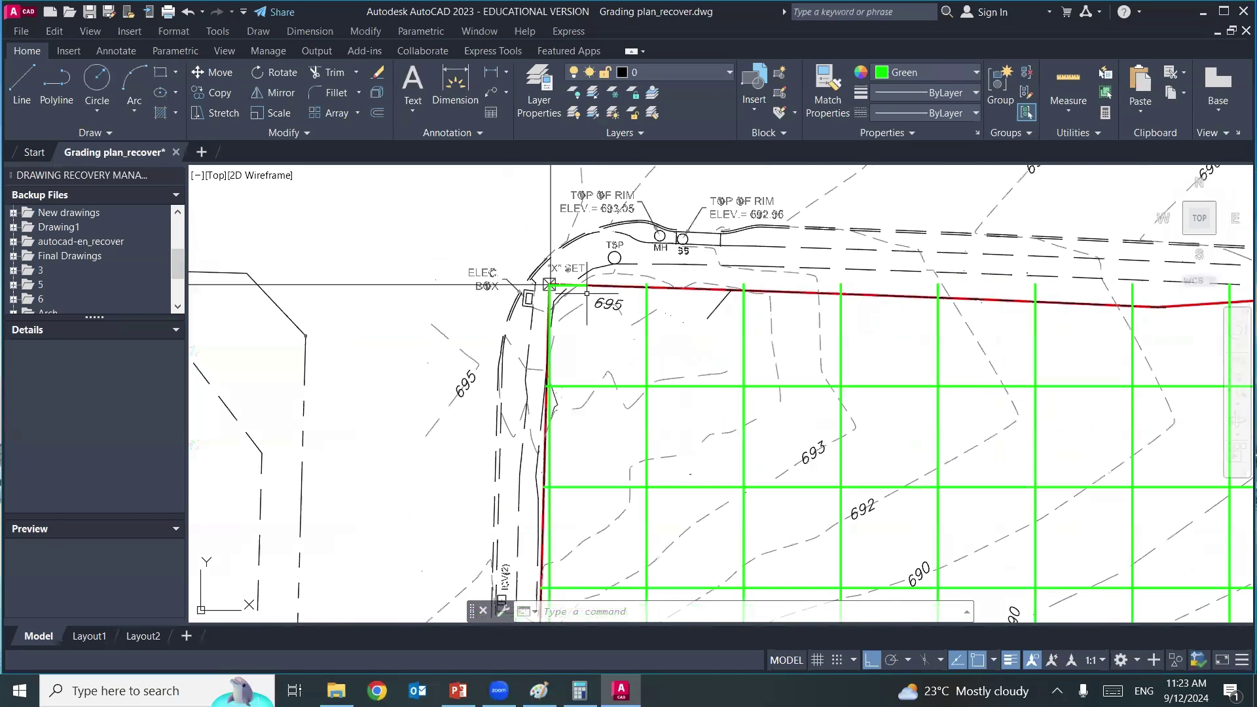
pyautogui.scroll(4, 580, 292)
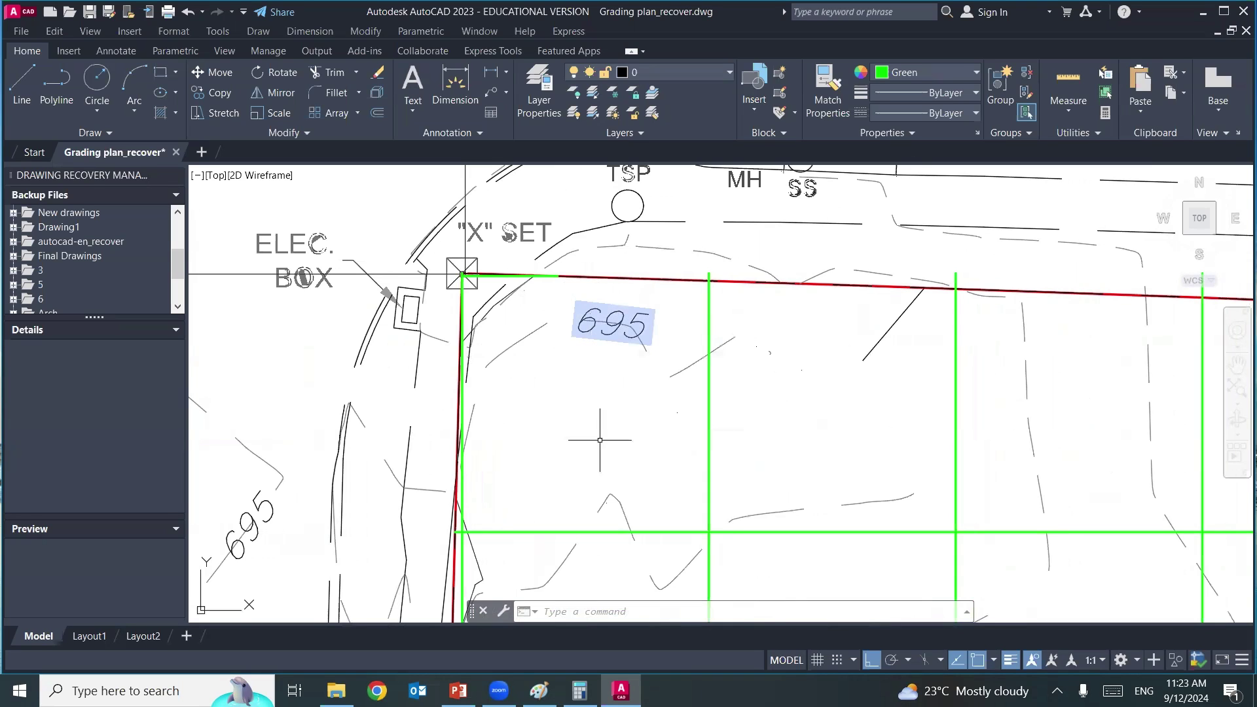
# - Pan around the grid, TOP OF RIM labels and road area, ending at the X SET corner
pyautogui.moveTo(597, 434)
pyautogui.mouseDown(button='middle')
pyautogui.moveTo(559, 320)
pyautogui.moveTo(542, 322)
pyautogui.mouseUp(button='middle')
pyautogui.scroll(-4, 625, 384)
pyautogui.moveTo(624, 384)
pyautogui.mouseDown(button='middle')
pyautogui.moveTo(598, 396)
pyautogui.moveTo(614, 426)
pyautogui.mouseUp(button='middle')
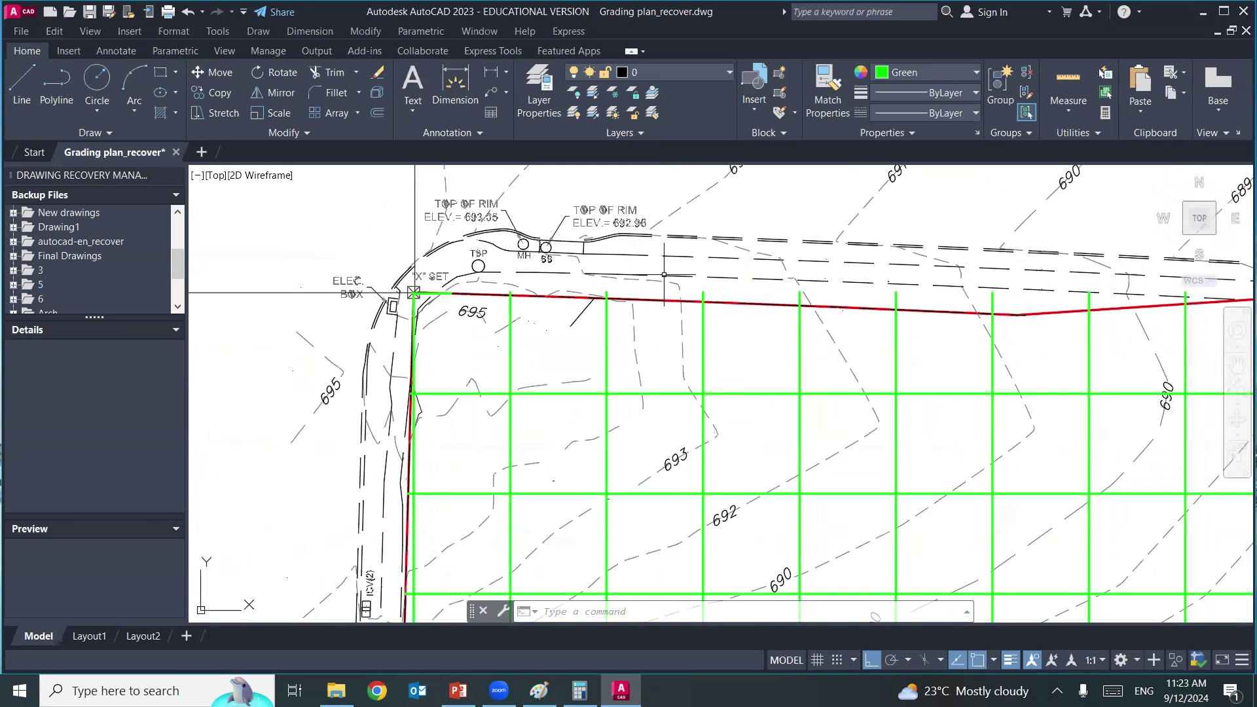
pyautogui.moveTo(561, 426); pyautogui.dragTo(588, 351, button='middle')
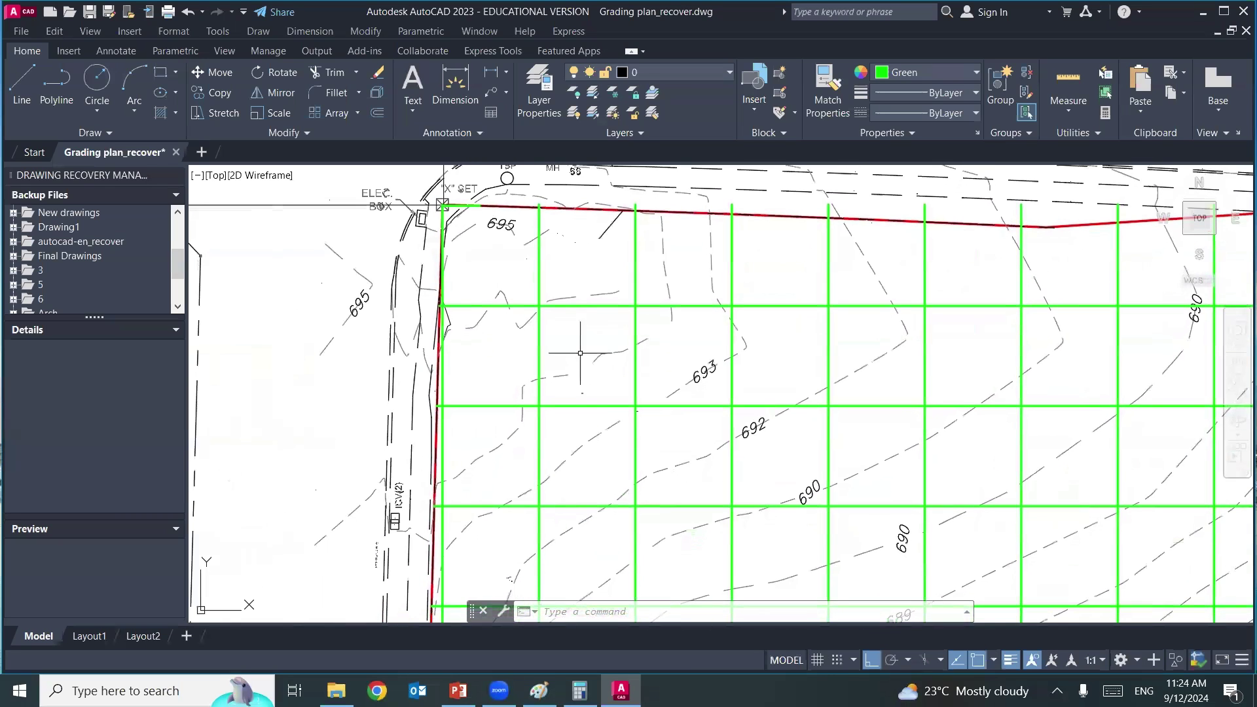
pyautogui.moveTo(640, 471); pyautogui.dragTo(571, 388, button='middle')
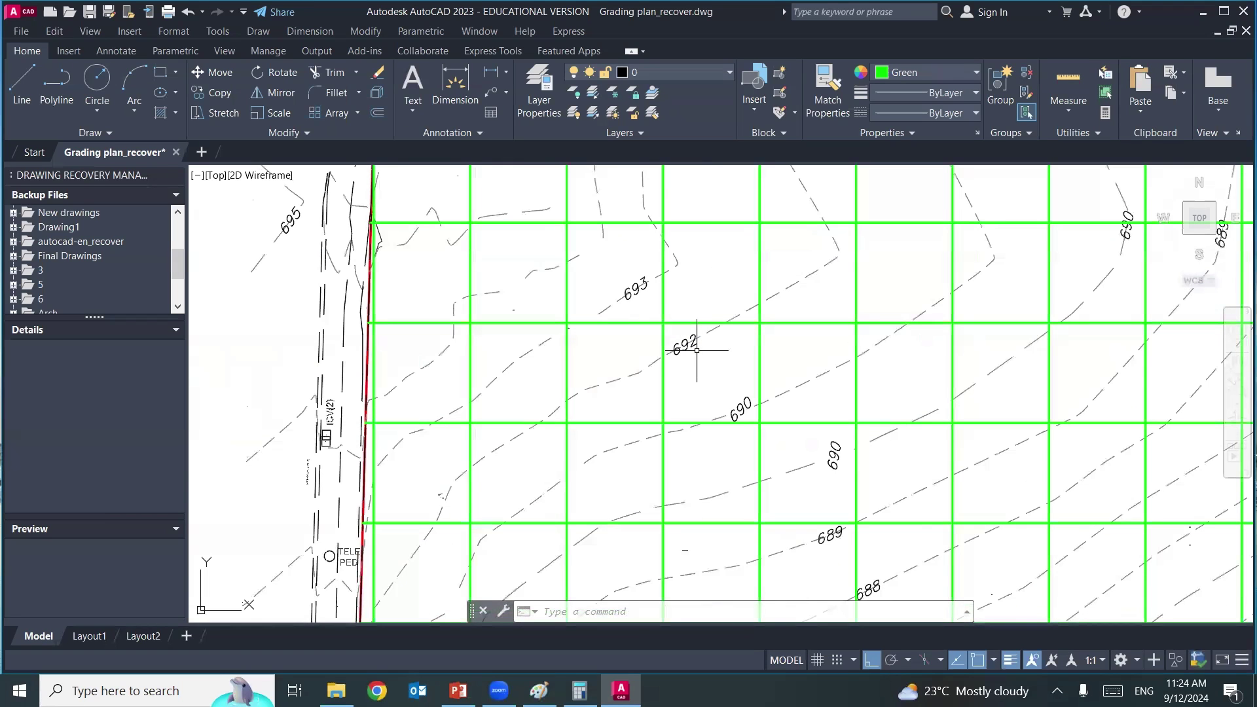
pyautogui.moveTo(697, 346); pyautogui.dragTo(698, 446, button='middle')
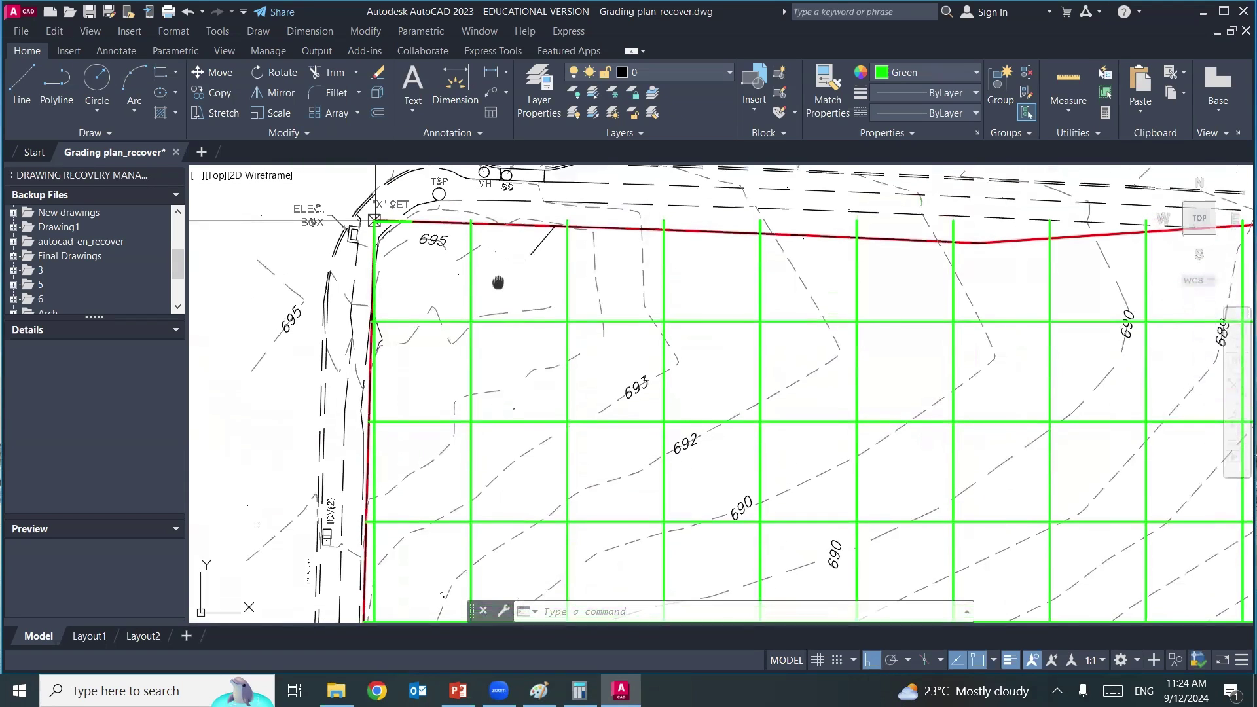
pyautogui.moveTo(500, 281); pyautogui.dragTo(537, 389, button='middle')
pyautogui.scroll(4, 509, 313)
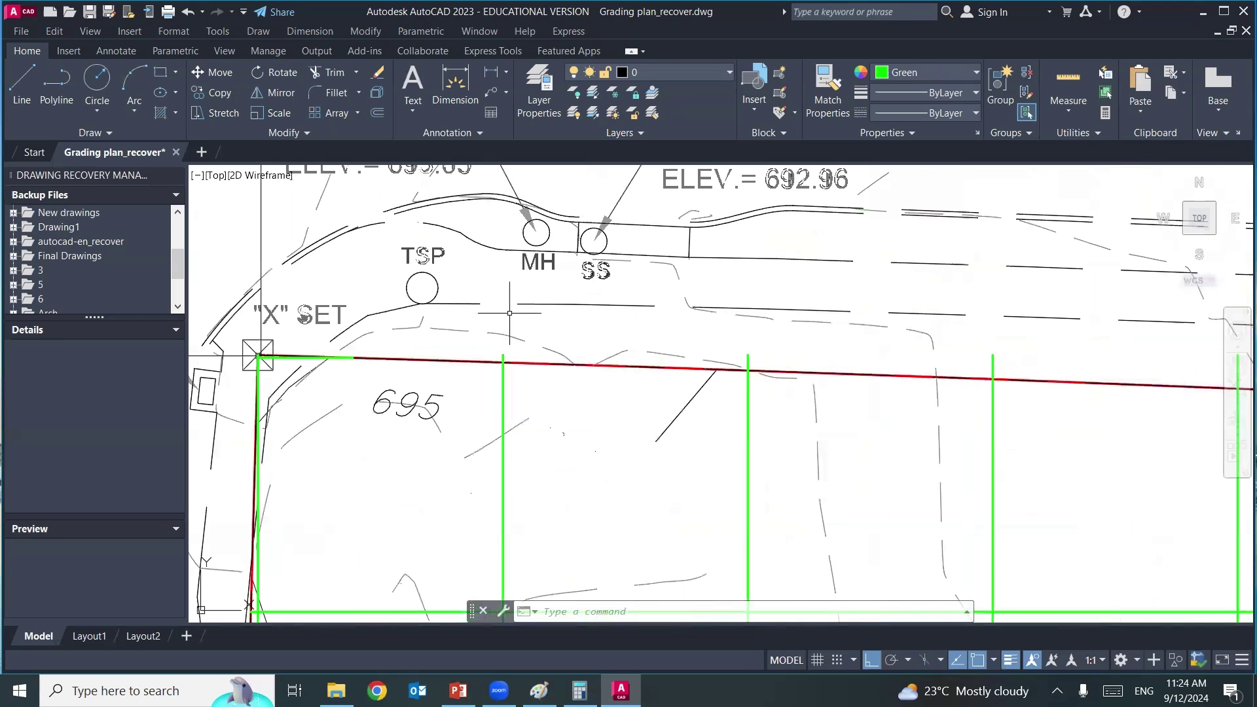
pyautogui.click(486, 373)
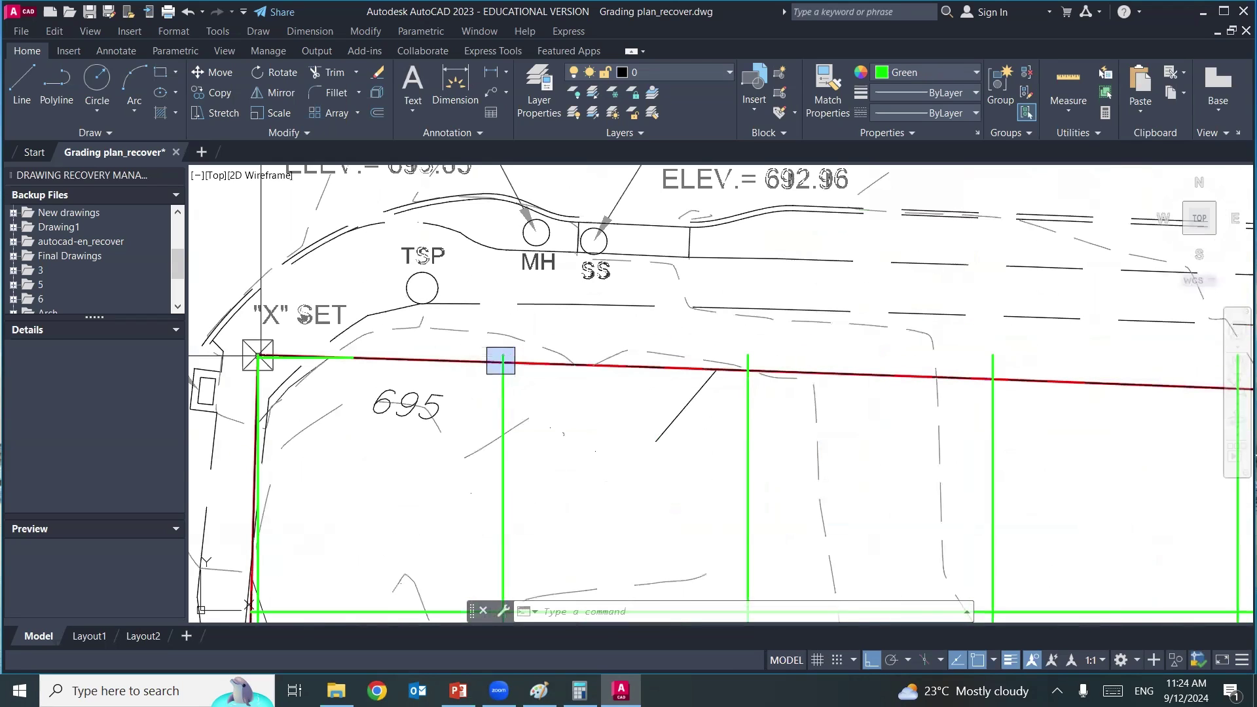
pyautogui.click(239, 382)
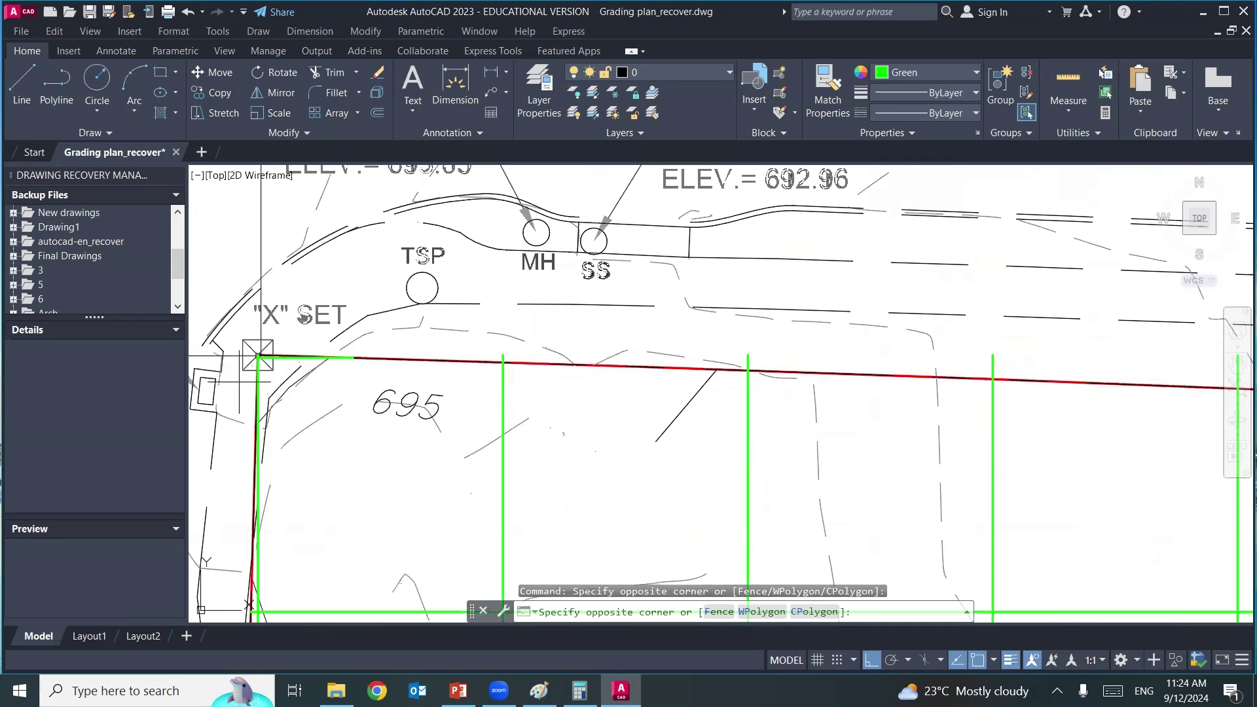
pyautogui.click(259, 357)
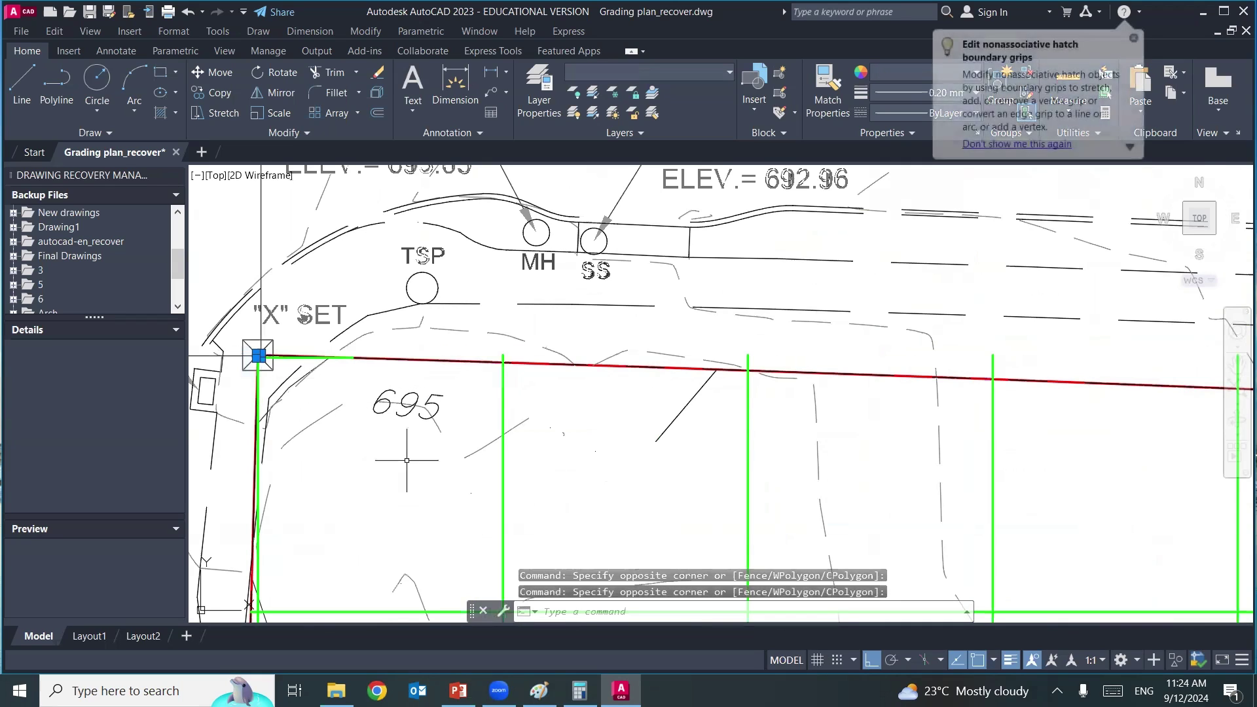
pyautogui.moveTo(426, 488); pyautogui.dragTo(446, 311, button='middle')
pyautogui.click(490, 453)
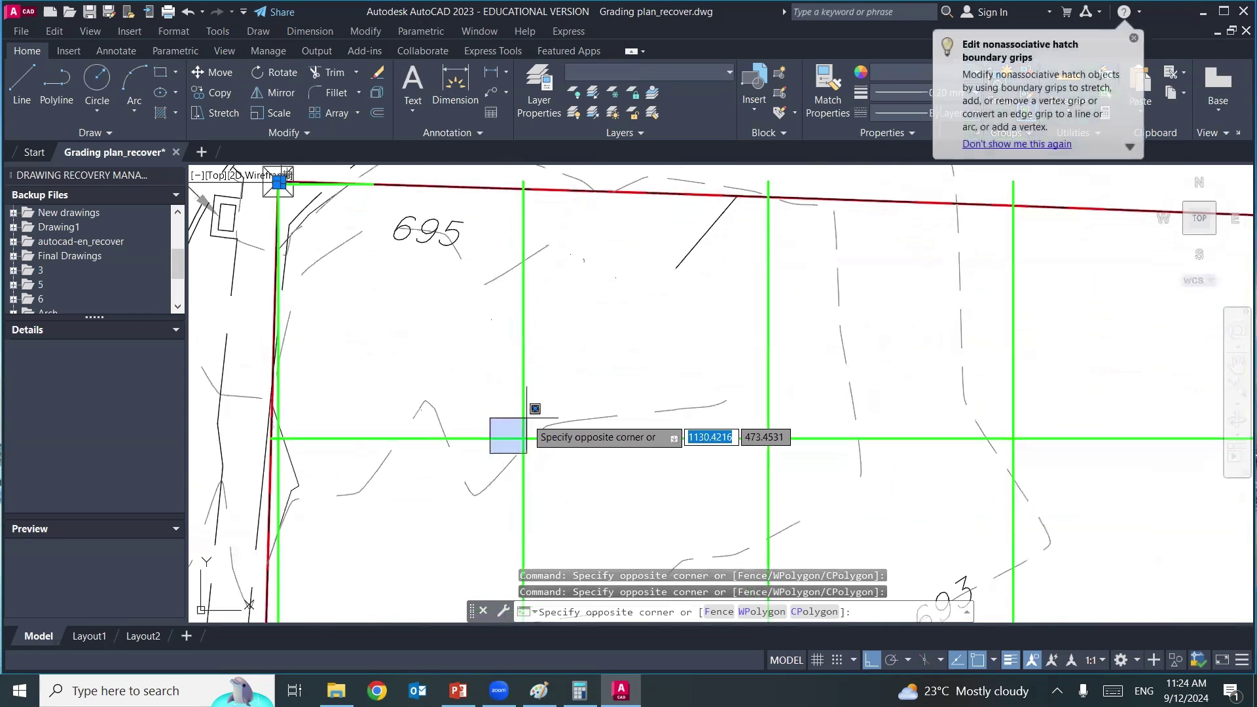
pyautogui.click(546, 405)
pyautogui.click(286, 453)
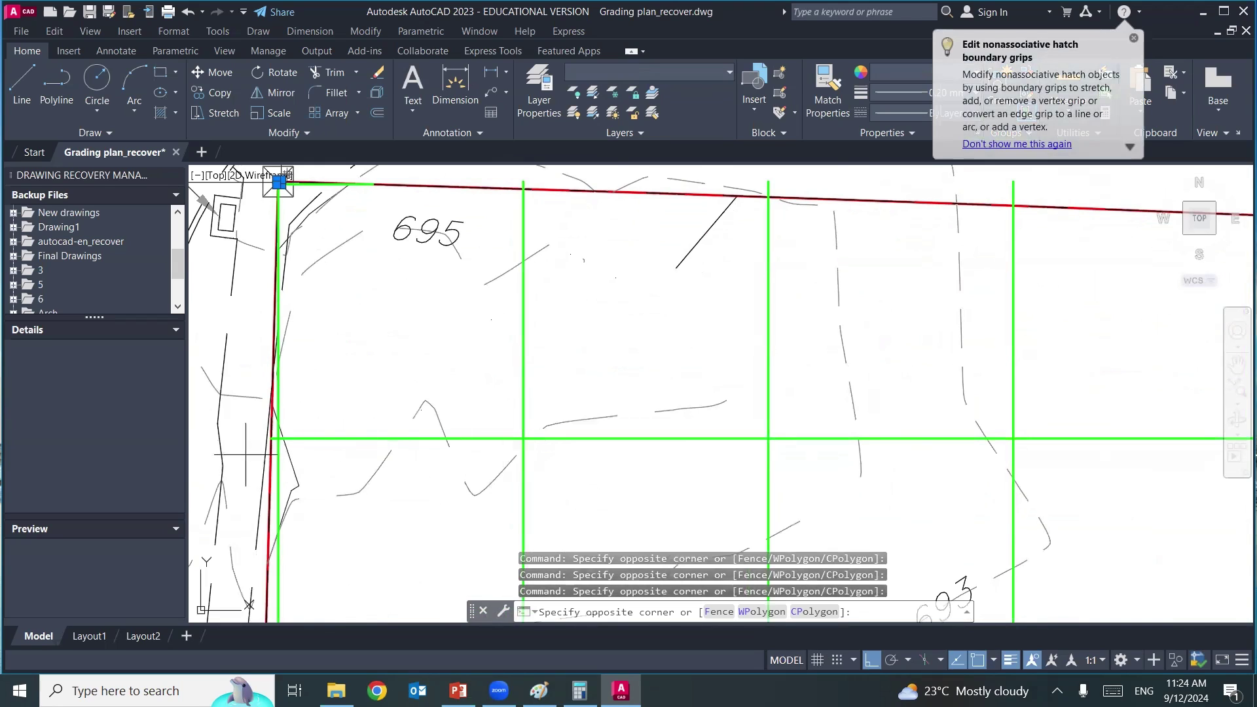
pyautogui.click(294, 423)
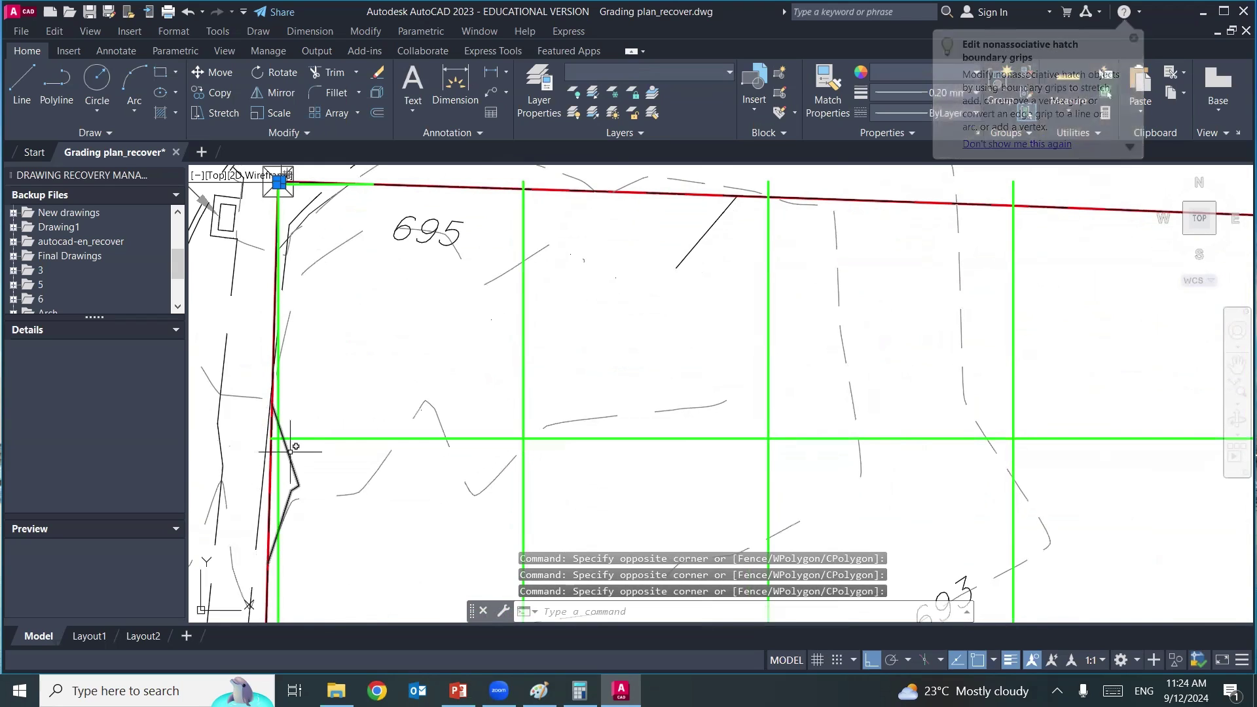
pyautogui.press('Escape')
pyautogui.press('Escape')
pyautogui.scroll(-4, 278, 484)
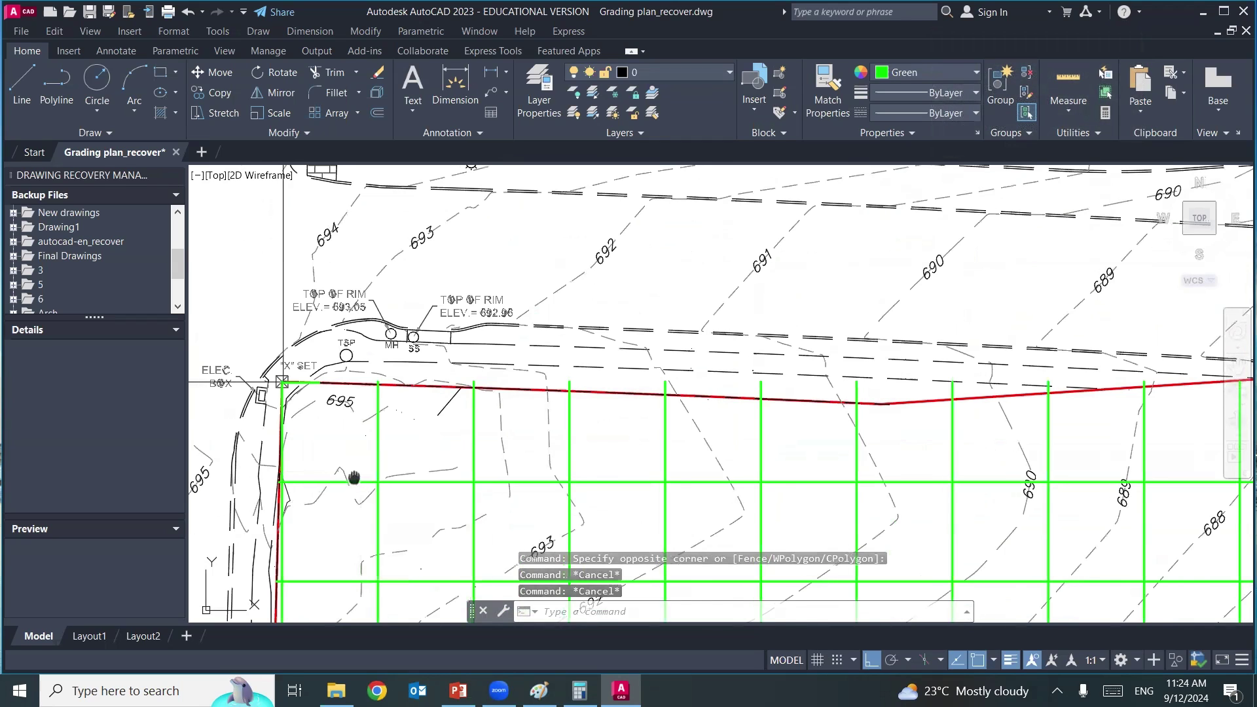
pyautogui.moveTo(342, 476); pyautogui.dragTo(398, 477, button='middle')
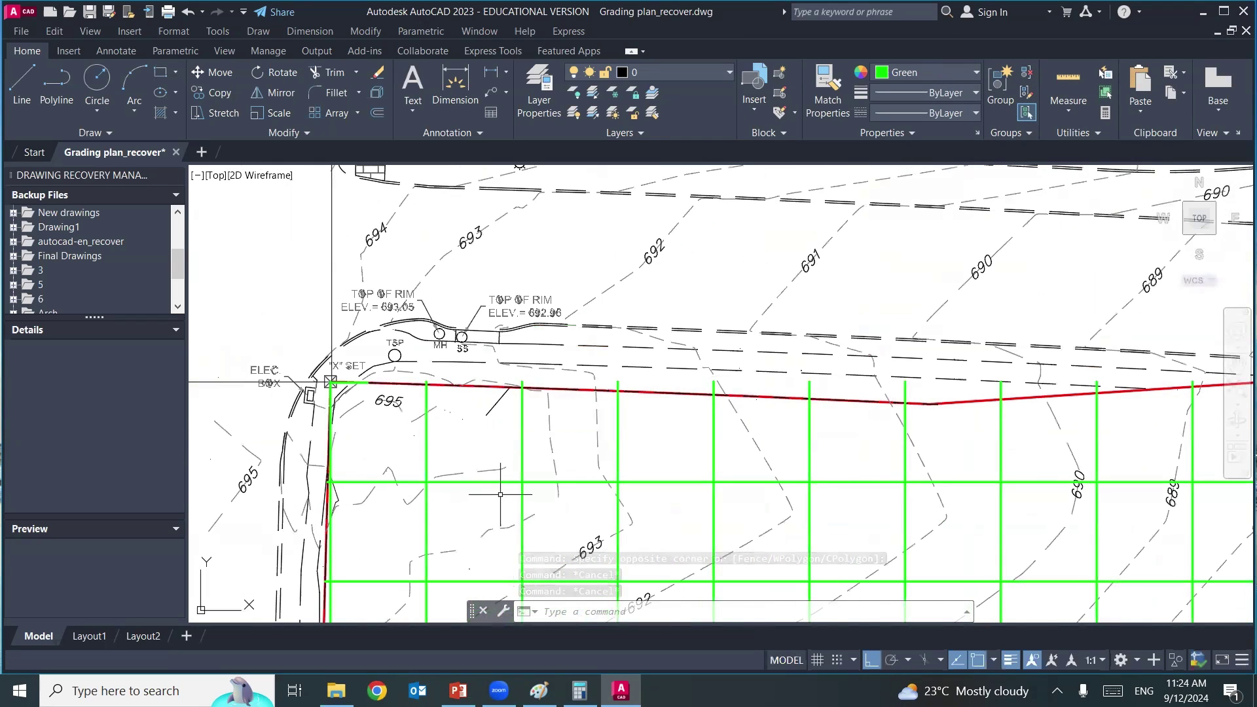
pyautogui.moveTo(497, 473); pyautogui.dragTo(414, 365, button='middle')
pyautogui.moveTo(600, 426)
pyautogui.mouseDown(button='middle')
pyautogui.moveTo(540, 444)
pyautogui.moveTo(538, 420)
pyautogui.moveTo(495, 406)
pyautogui.mouseUp(button='middle')
pyautogui.scroll(2, 547, 425)
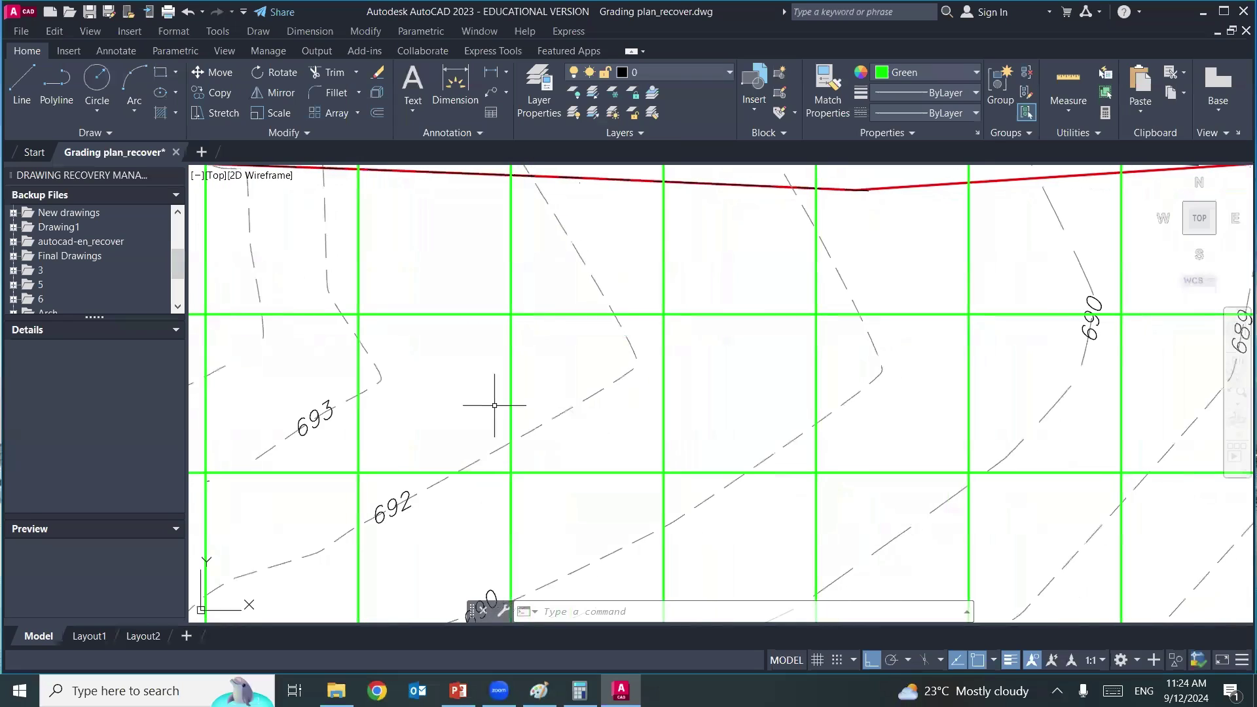
pyautogui.click(368, 457)
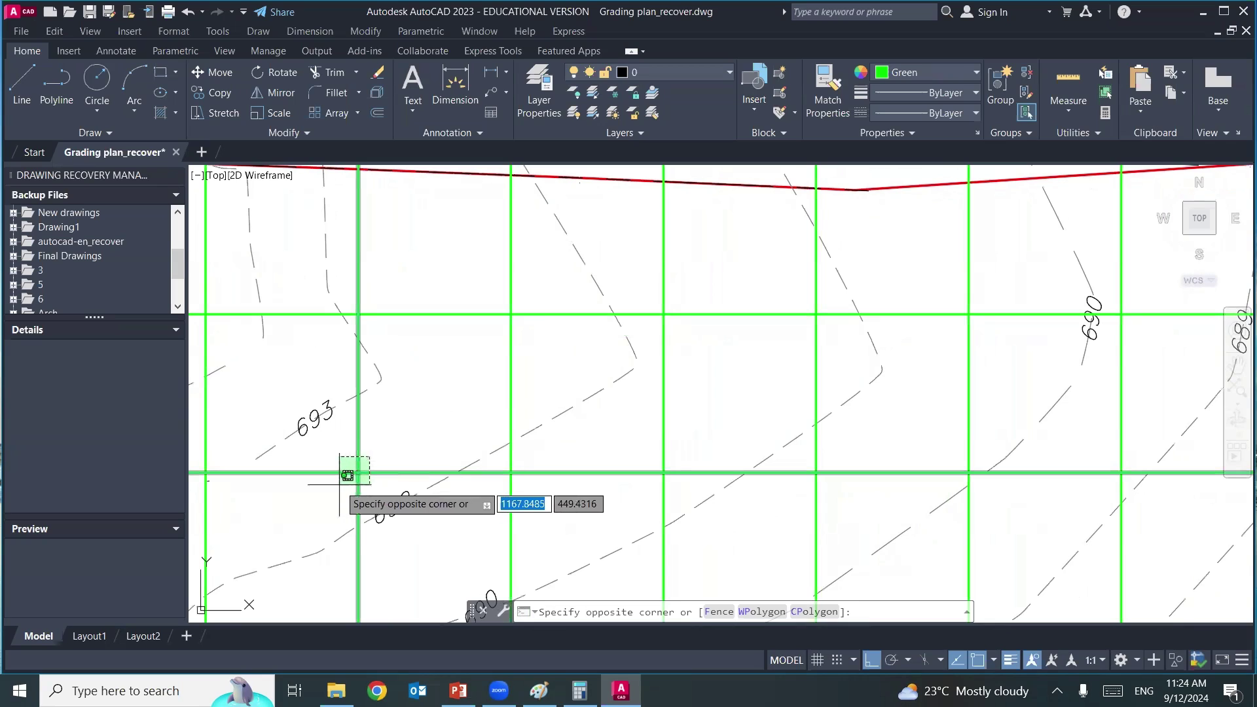
pyautogui.click(394, 440)
pyautogui.click(332, 495)
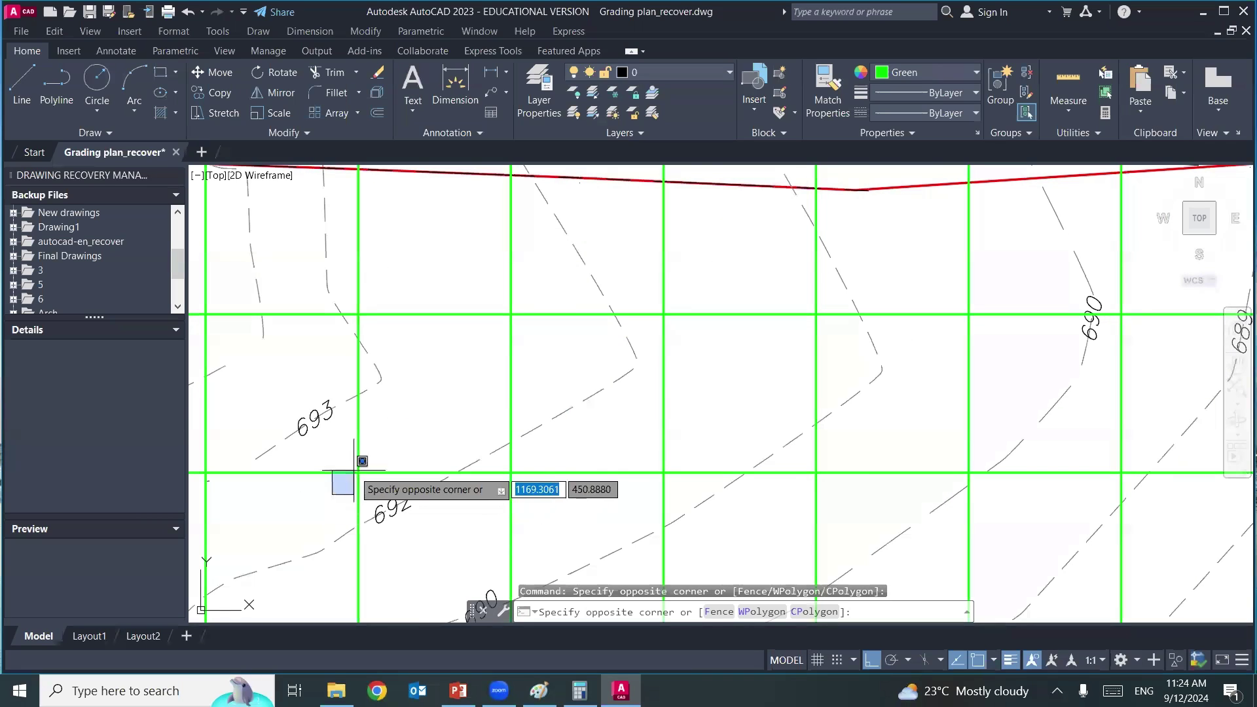
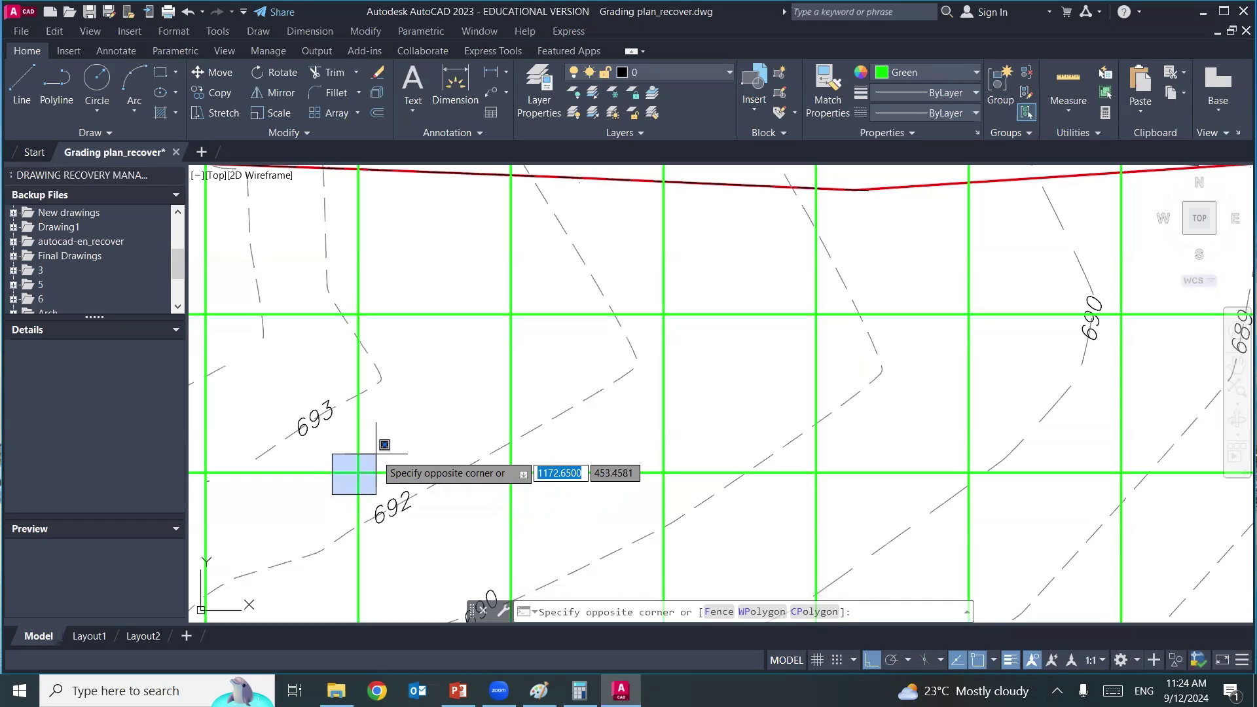
# - Start a single-line text at height 20, then abandon the oversized text
pyautogui.press('Escape')
pyautogui.press('Escape')
pyautogui.press('Escape')
pyautogui.write('dt')
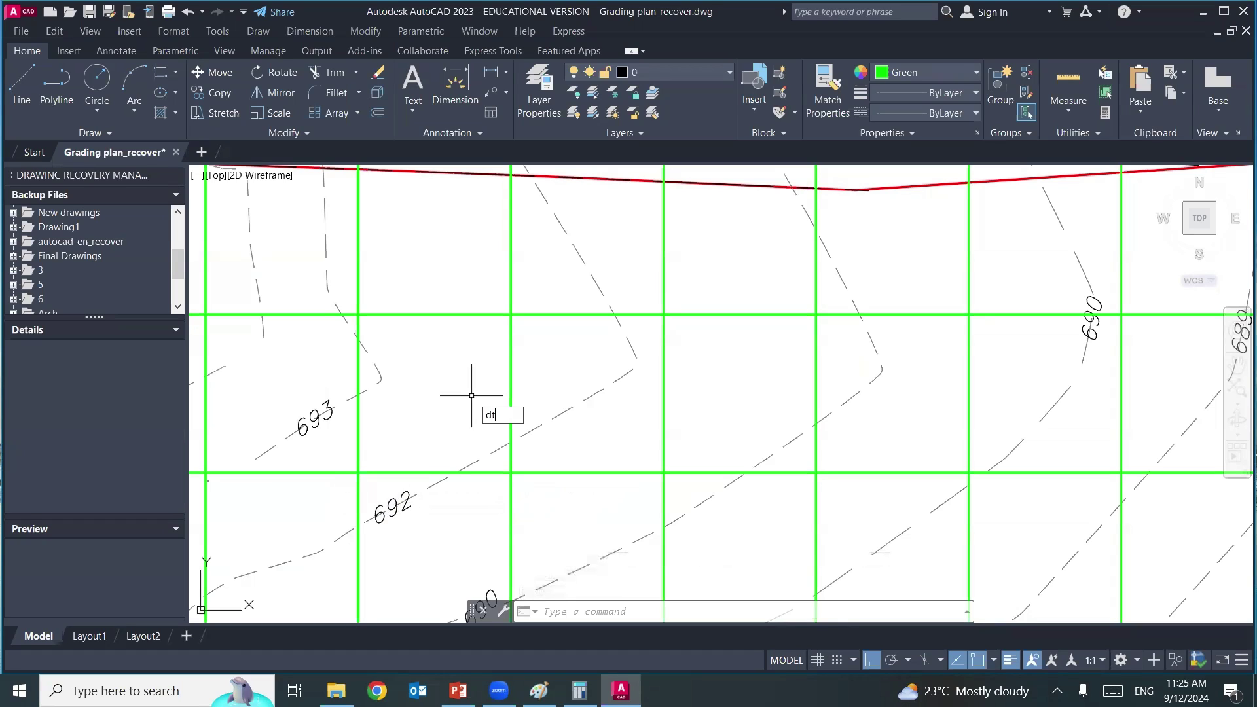
pyautogui.press('Return')
pyautogui.click(399, 433)
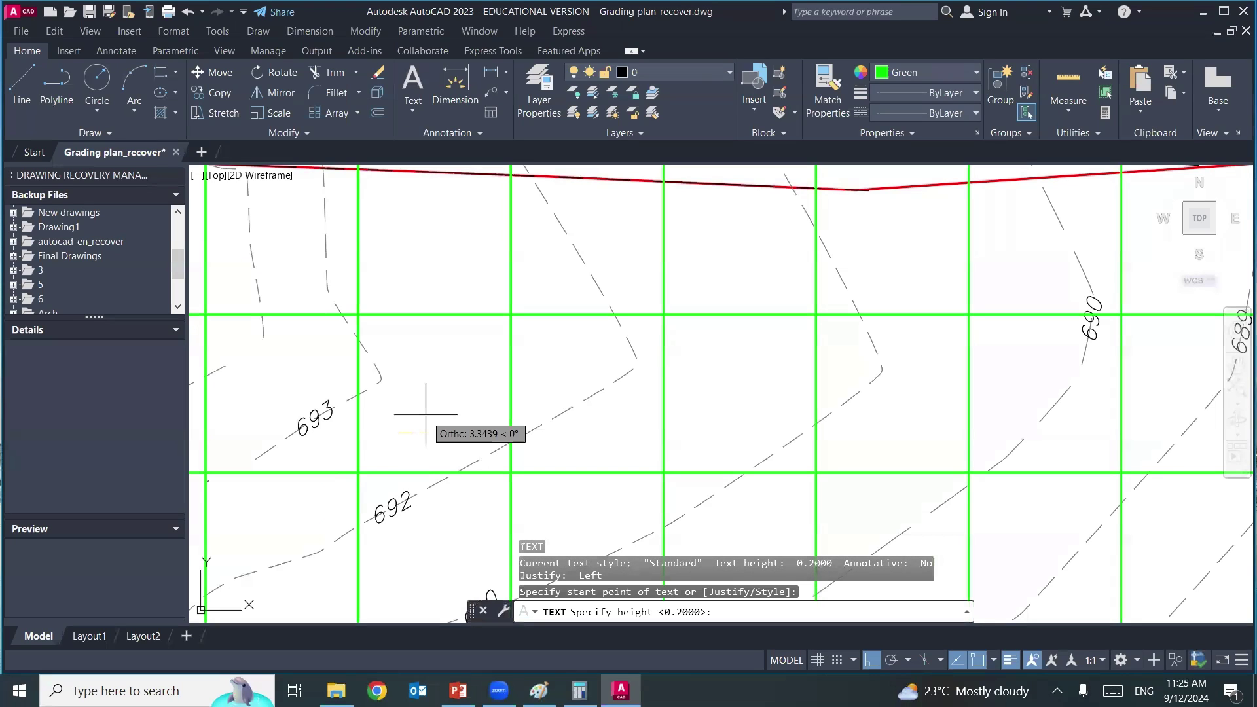
pyautogui.write('20')
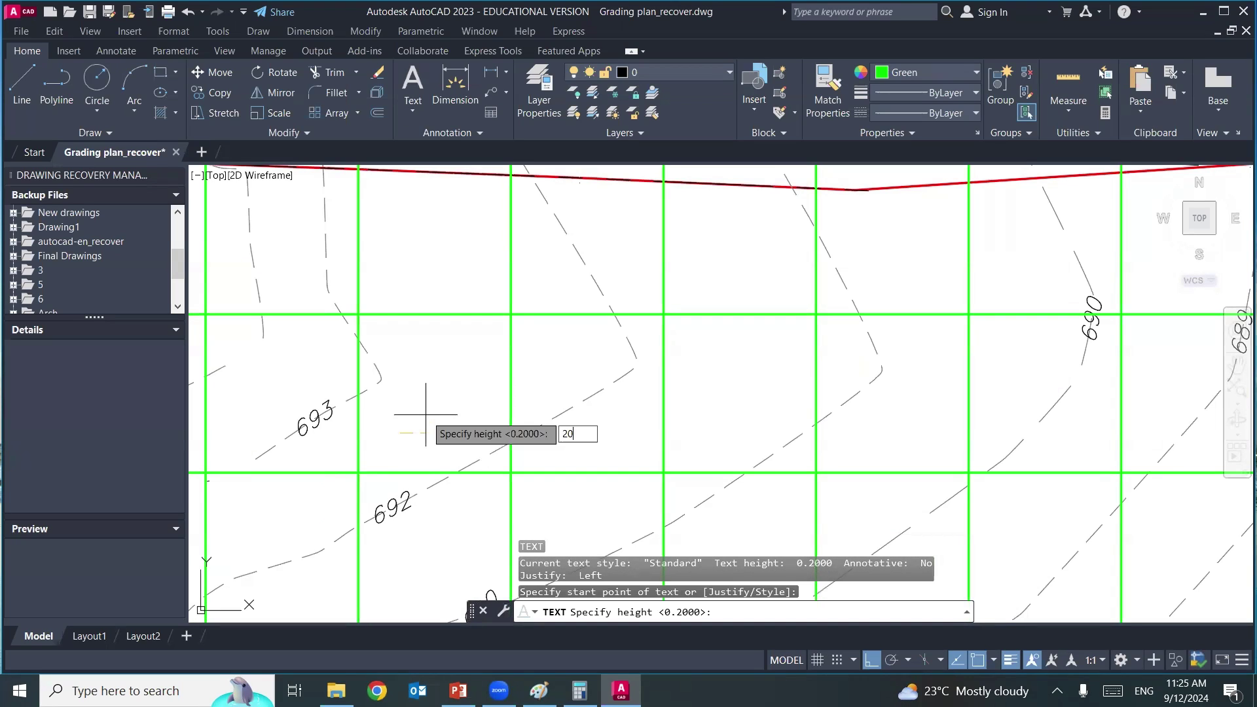
pyautogui.press('Return')
# - Place the spot elevation text 692.3 at height 5 and 0 rotation beside the 693 contour
pyautogui.press('Return')
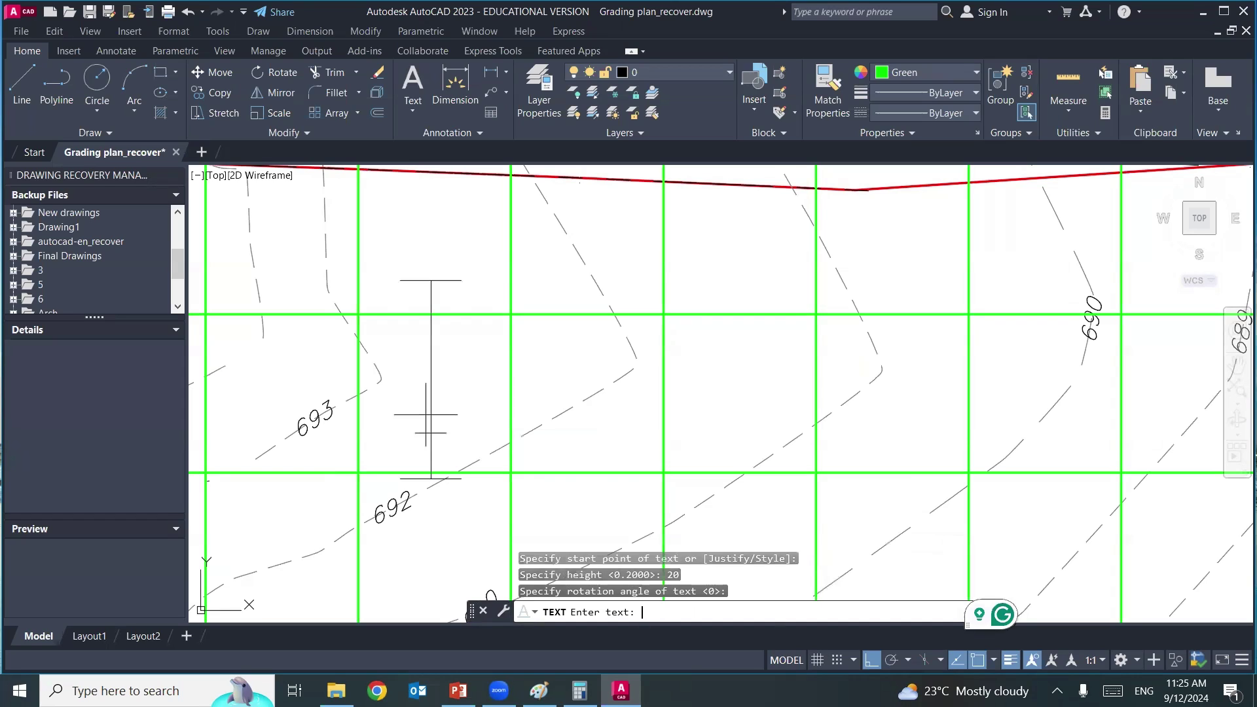
pyautogui.press('Escape')
pyautogui.press('Escape')
pyautogui.write('dt')
pyautogui.press('Return')
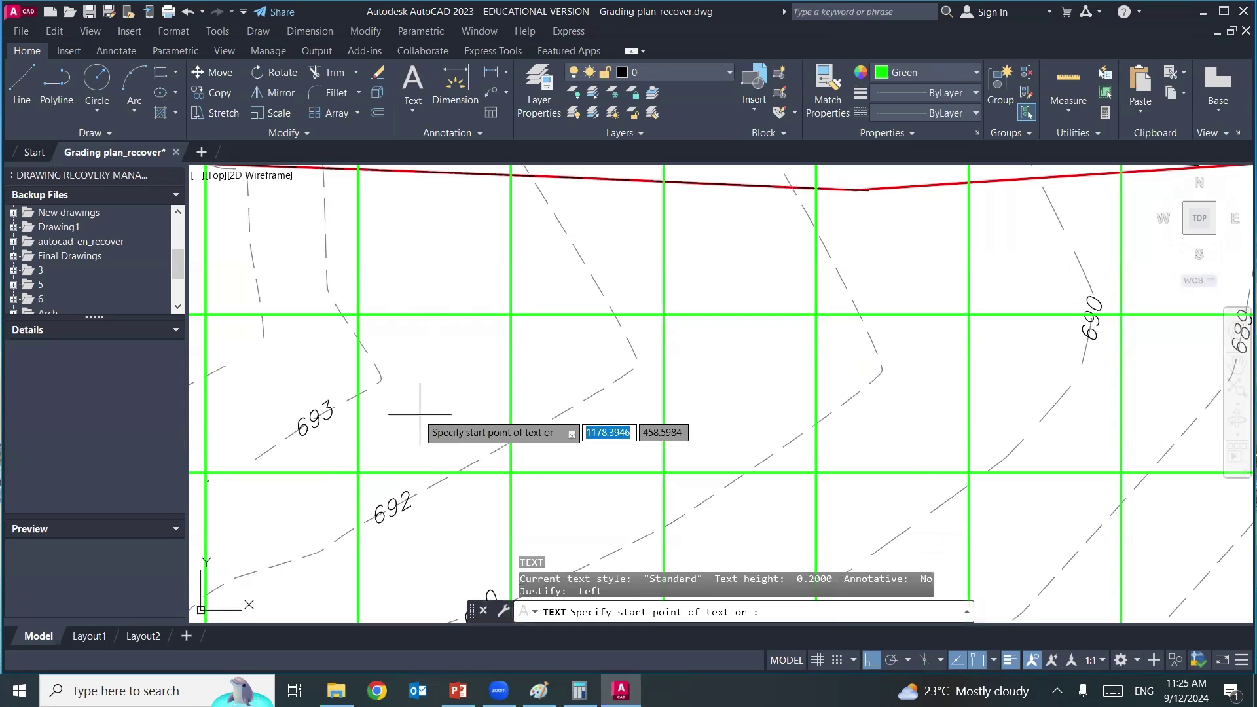
pyautogui.click(423, 408)
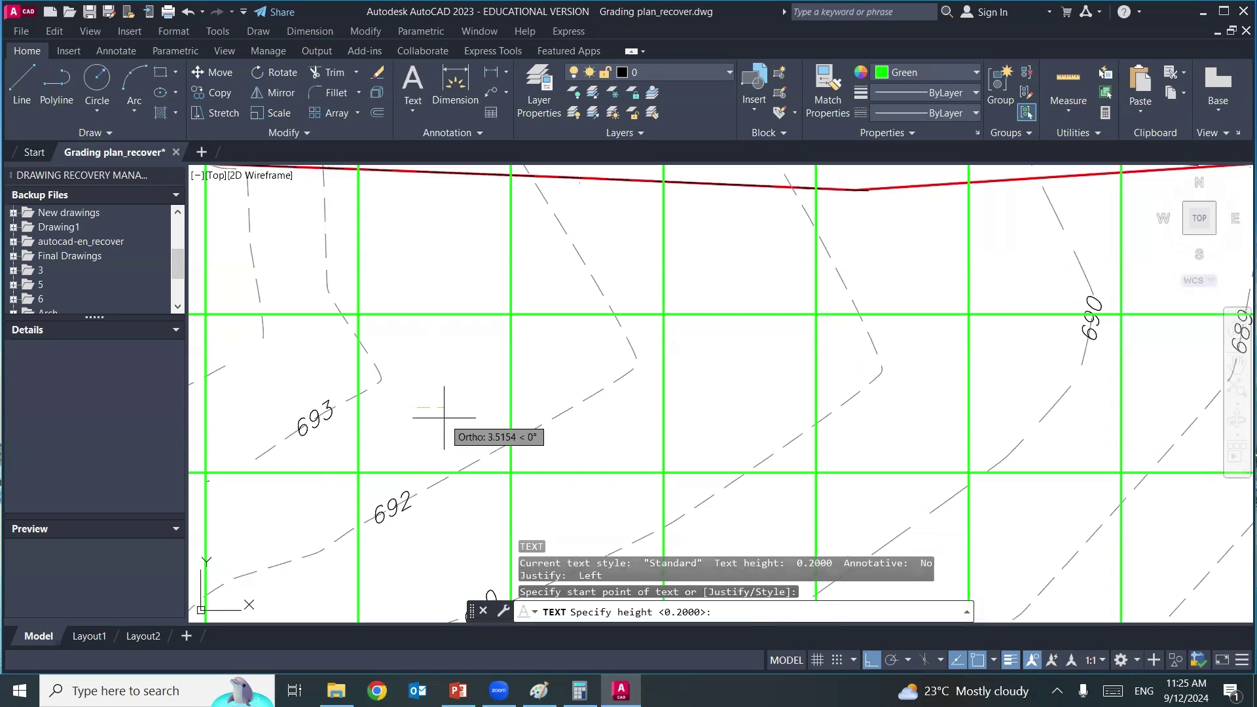
pyautogui.write('5')
pyautogui.press('Return')
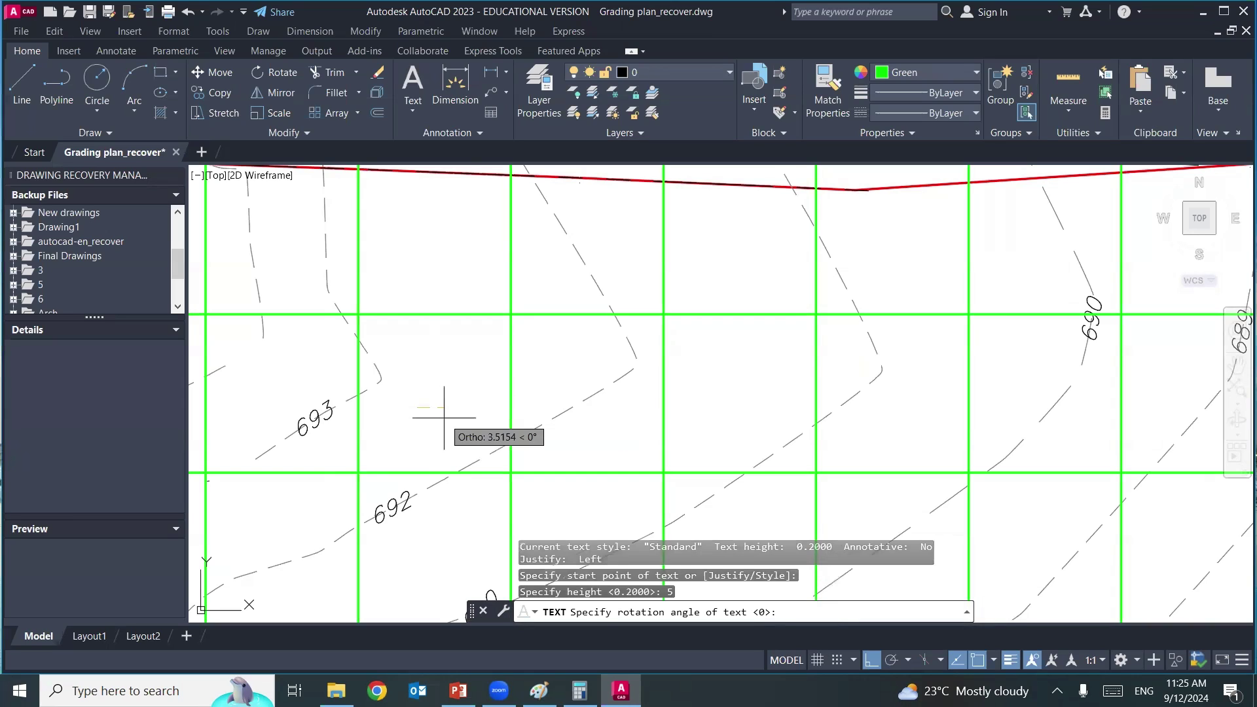
pyautogui.press('Return')
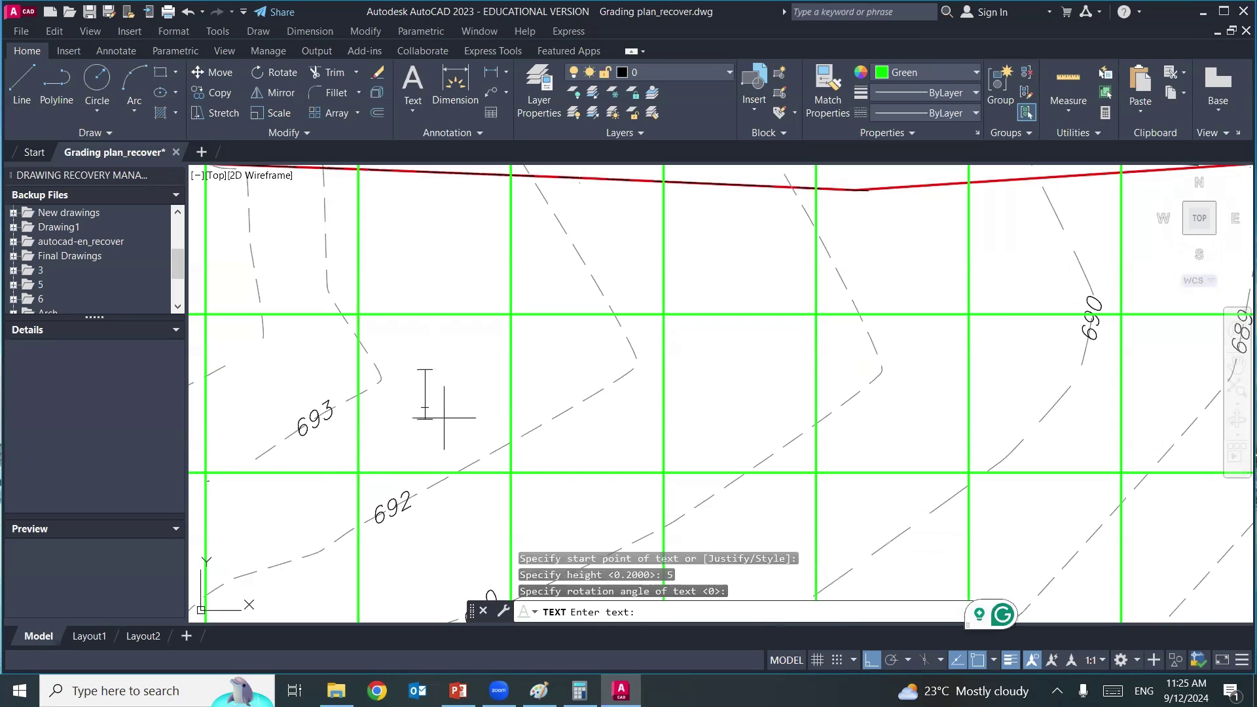
pyautogui.write('6')
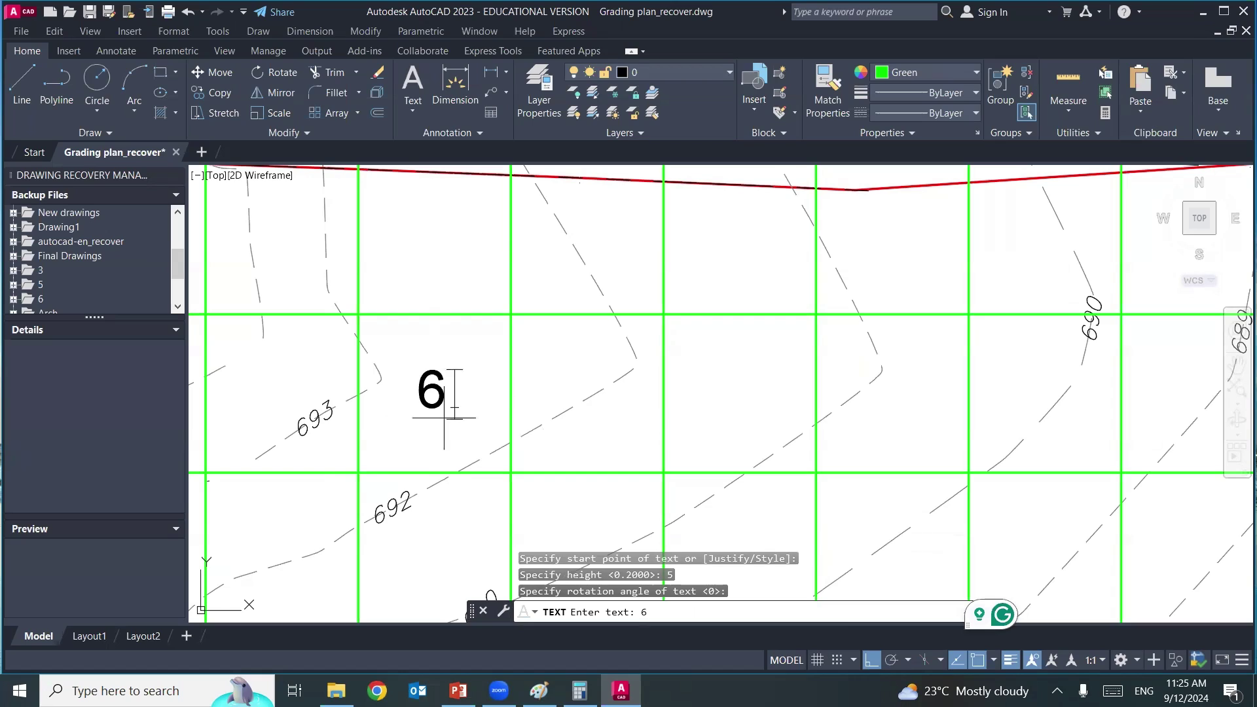
pyautogui.write('9')
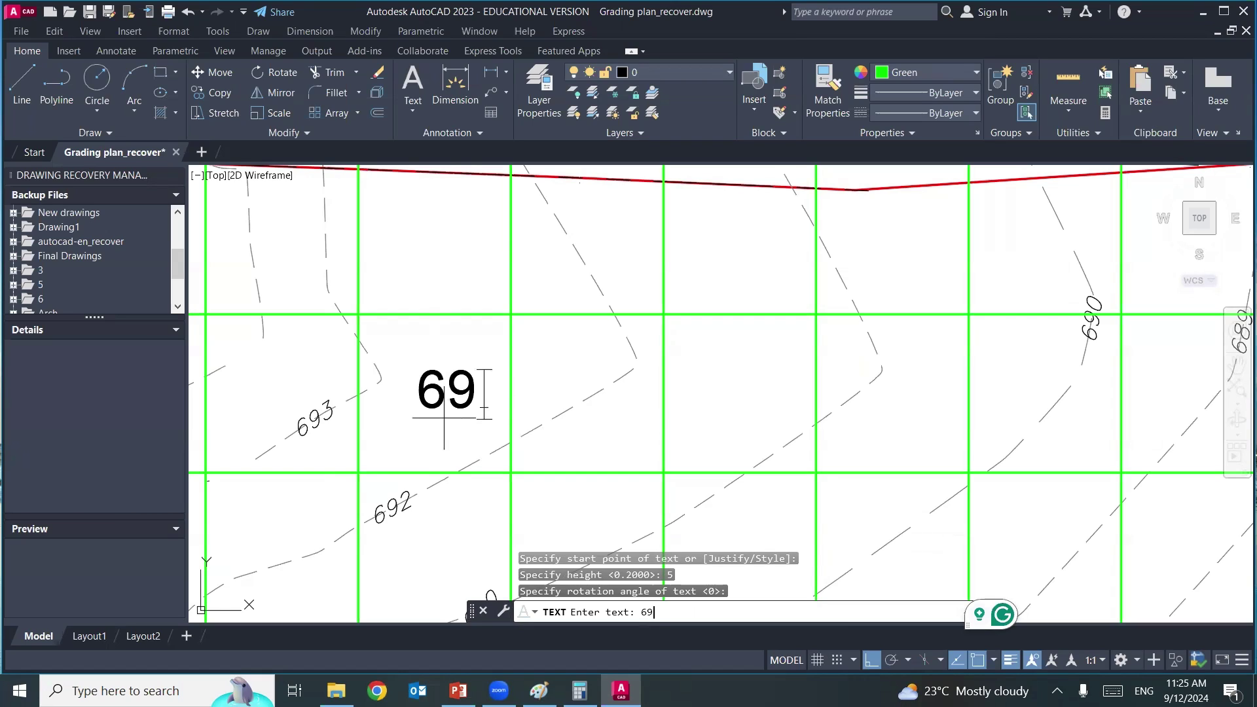
pyautogui.write('2.')
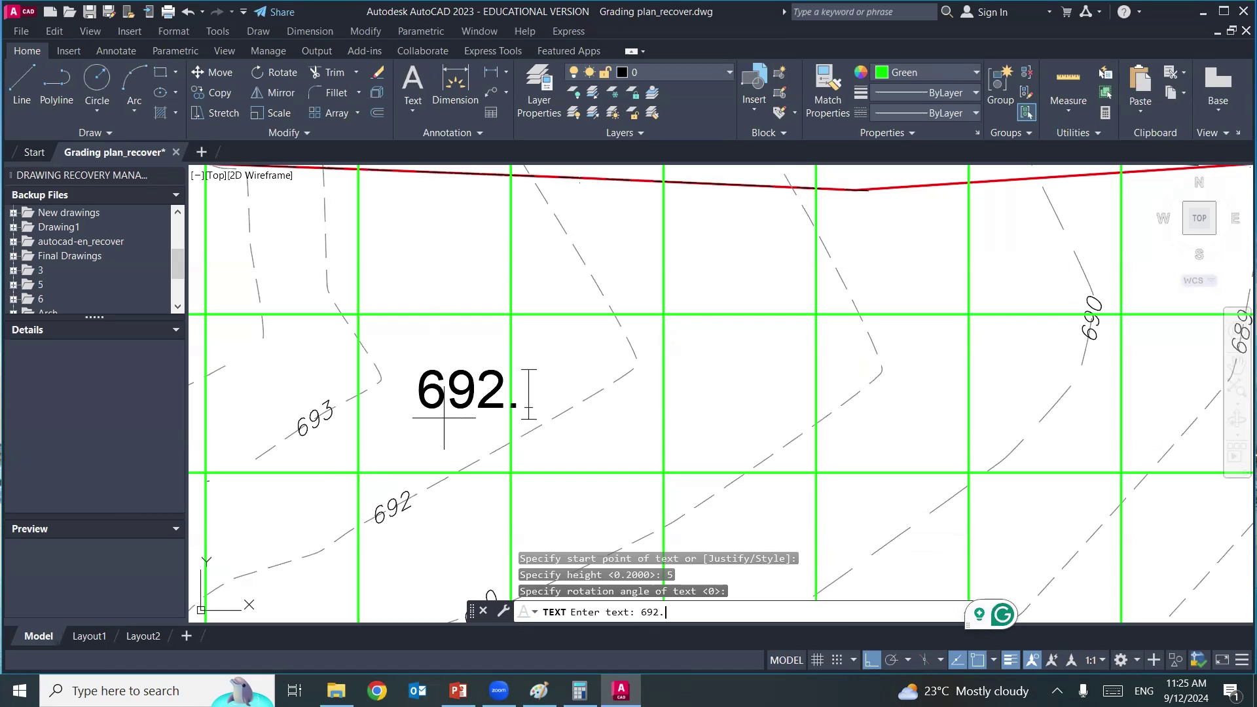
pyautogui.write('3')
pyautogui.press('Return')
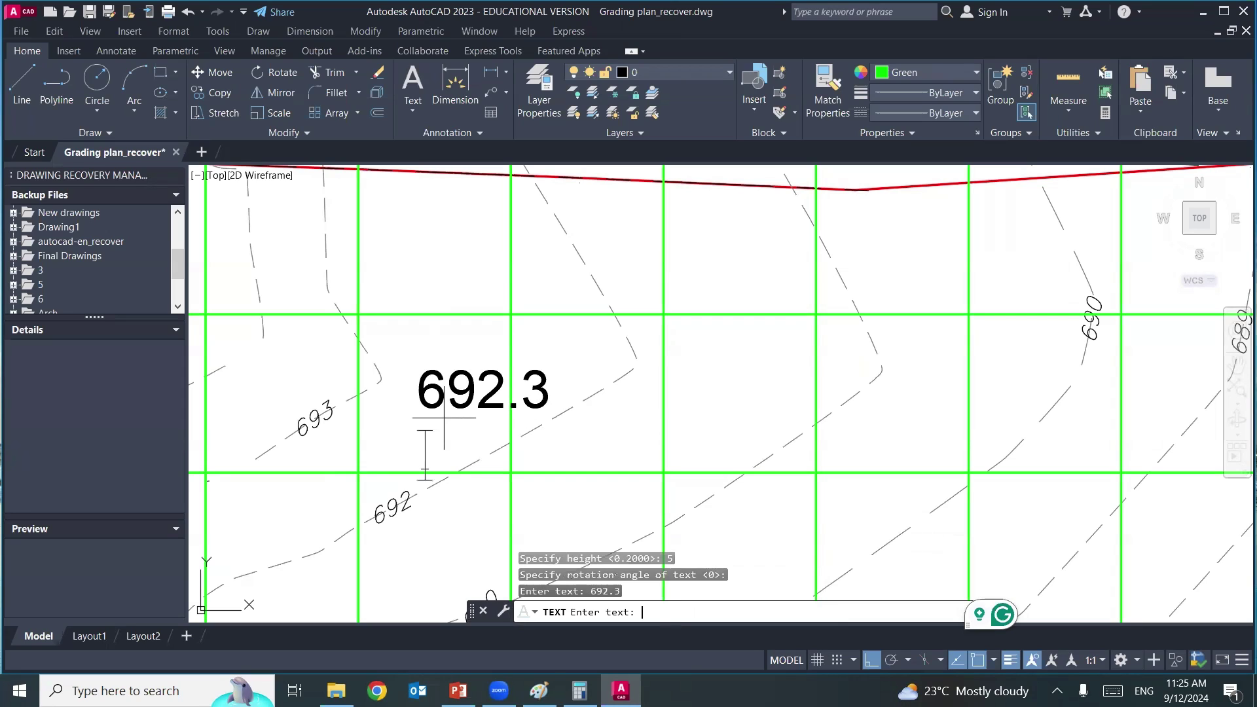
pyautogui.press('Return')
# - Copy the 692.3 label at a 0.5 offset, then undo the unwanted copy
pyautogui.write('co')
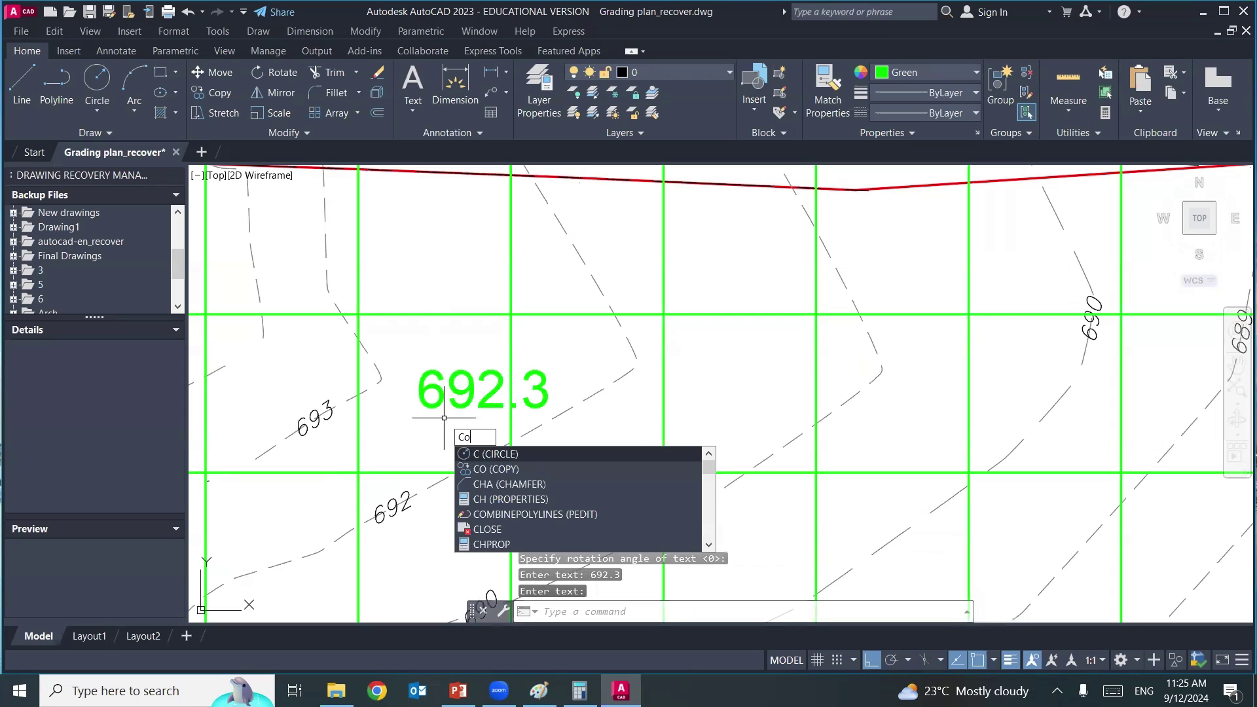
pyautogui.press('Return')
pyautogui.click(483, 349)
pyautogui.click(464, 378)
pyautogui.press('Return')
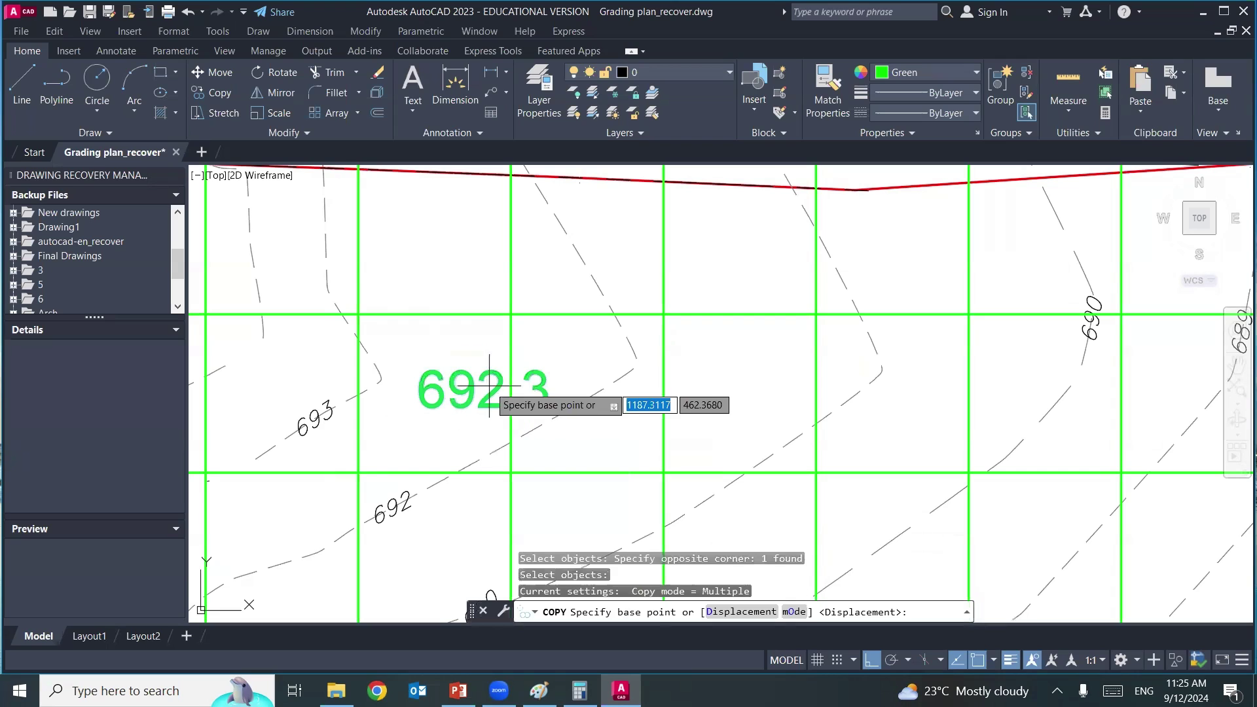
pyautogui.click(482, 389)
pyautogui.write('.5')
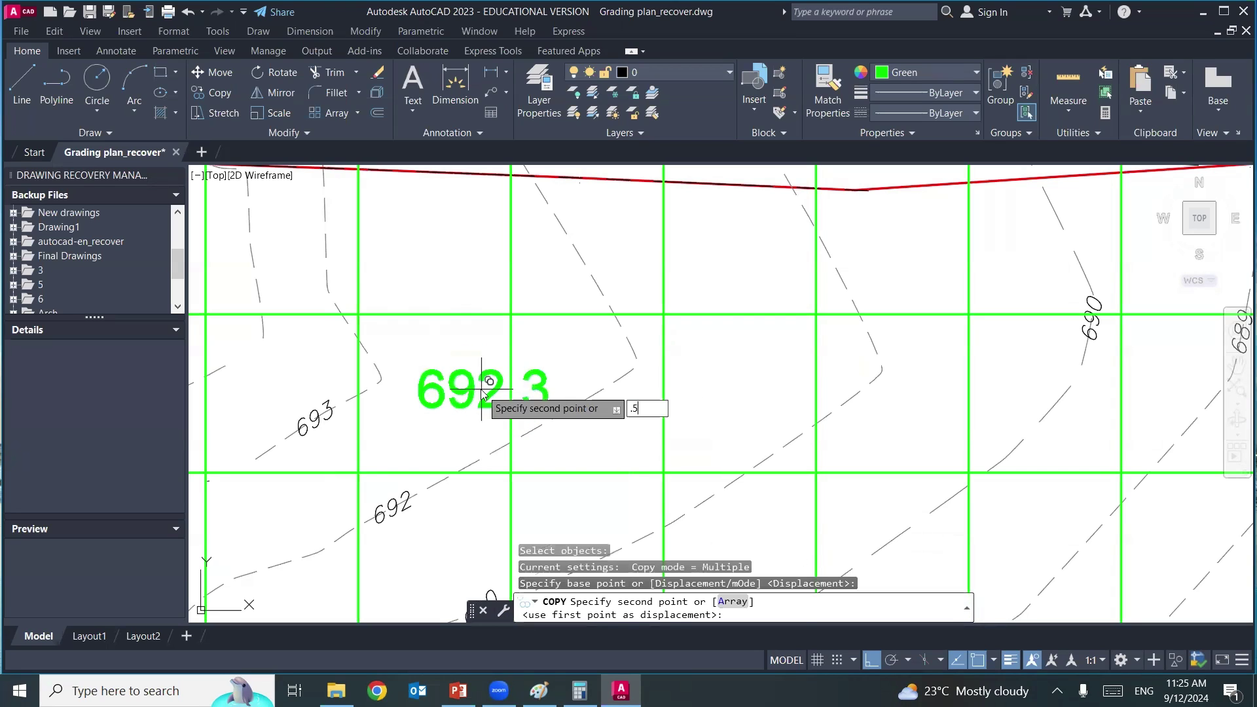
pyautogui.press('Return')
pyautogui.press('Escape')
pyautogui.press('Escape')
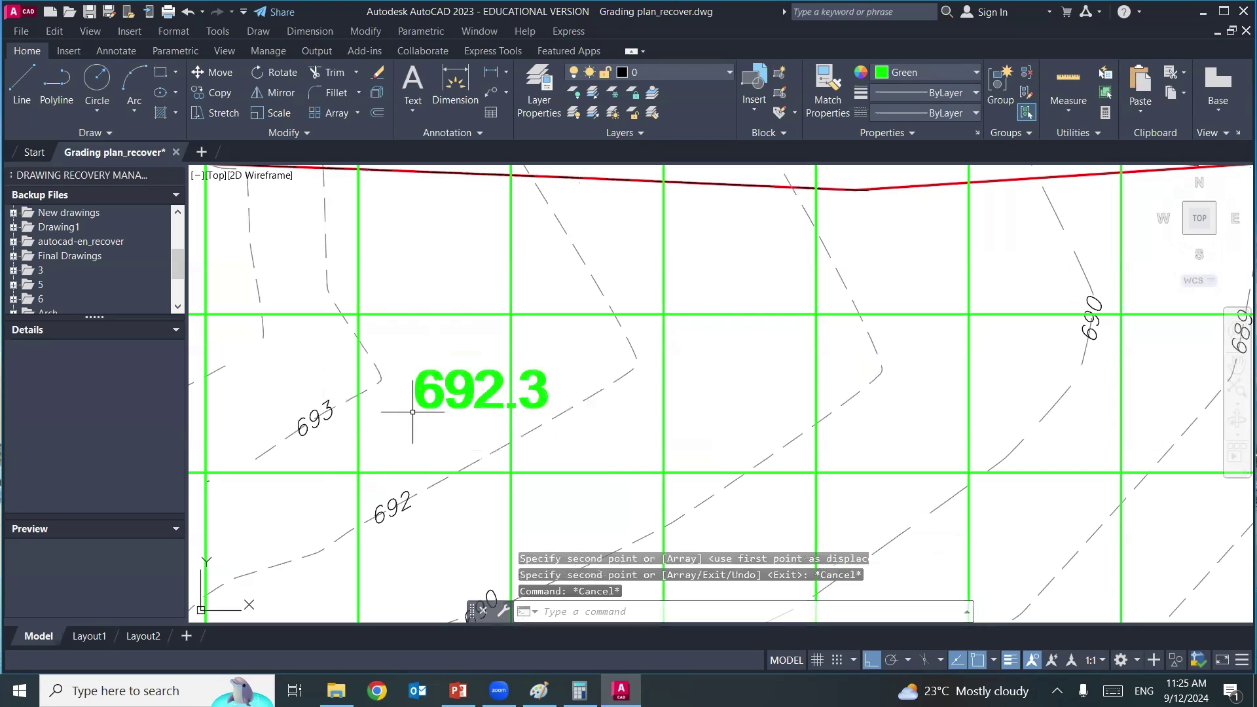
pyautogui.hotkey('ctrl', 'z')
pyautogui.write('s')
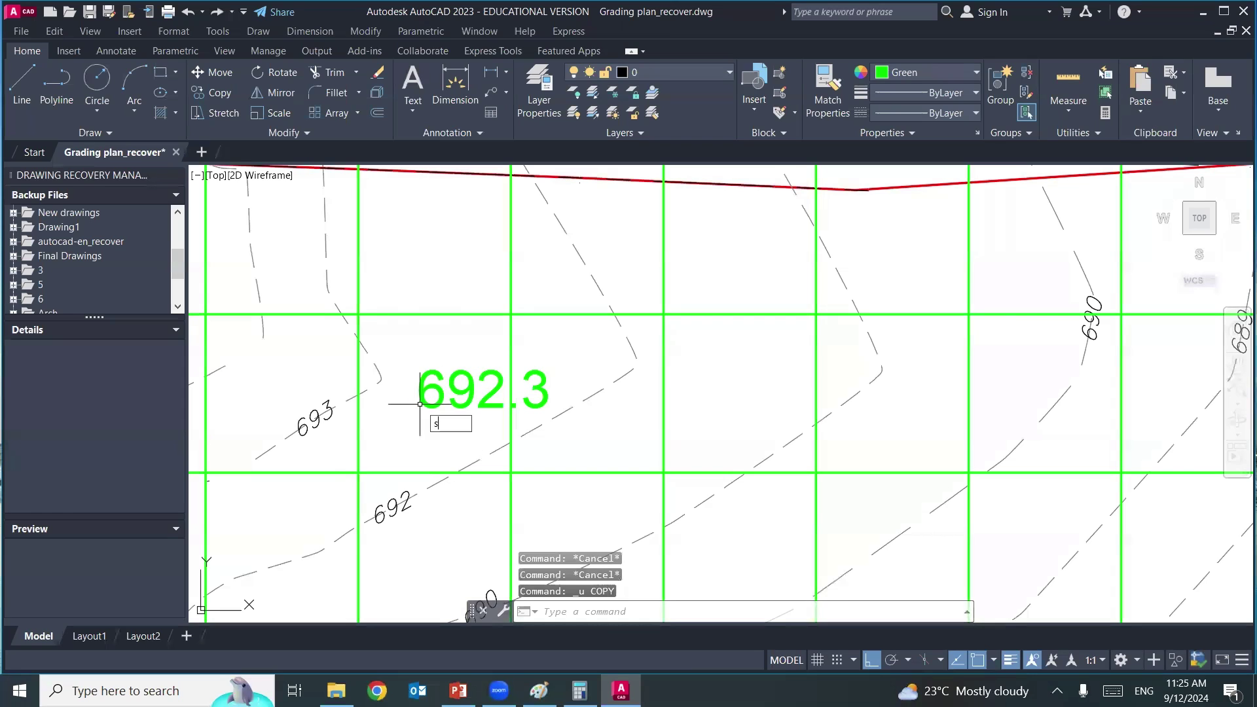
# - Scale the 692.3 label by a factor of 0.5
pyautogui.write('c')
pyautogui.press('Return')
pyautogui.click(575, 351)
pyautogui.click(419, 420)
pyautogui.press('Return')
pyautogui.click(488, 399)
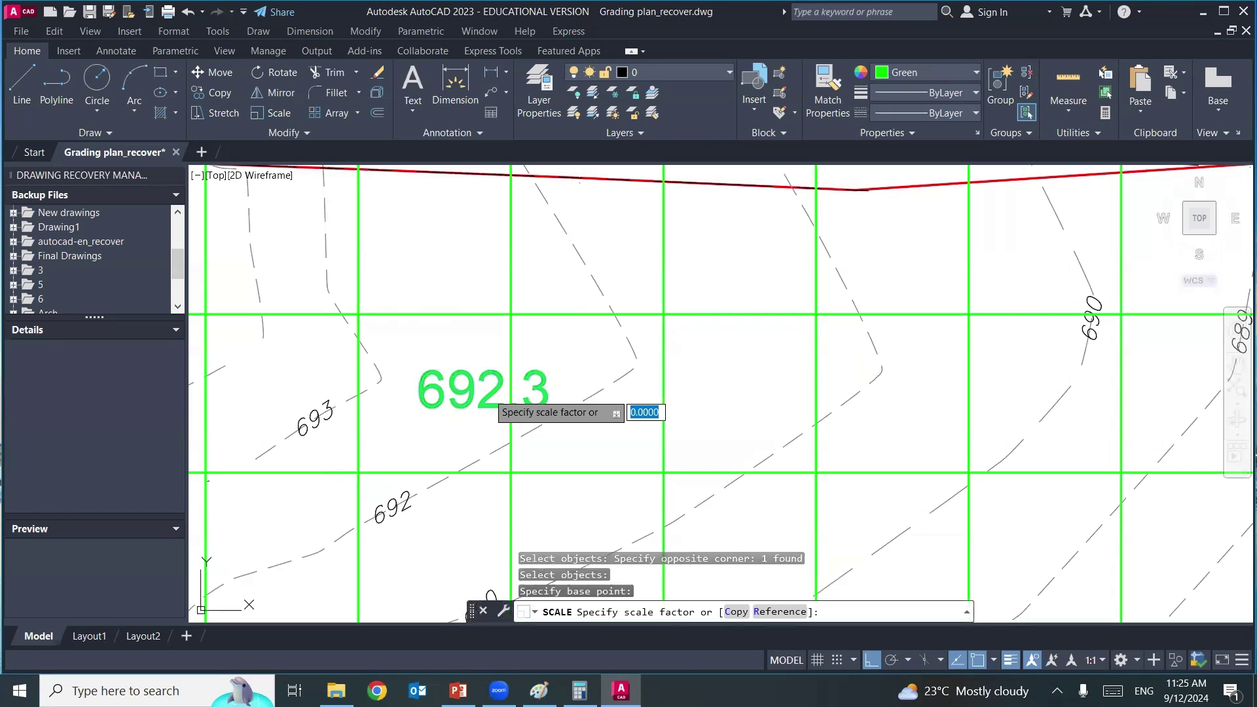
pyautogui.write('.5')
pyautogui.press('Return')
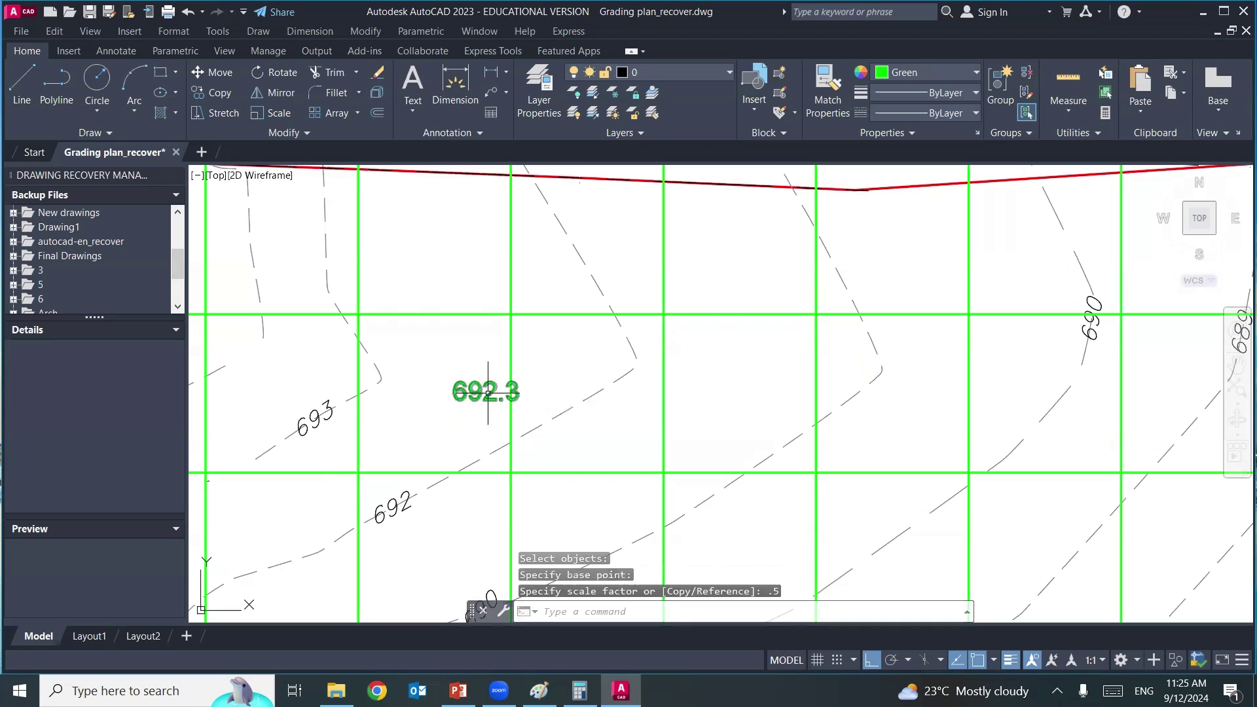
# - With Ortho off, move the 692.3 label down to just above the gridline intersection near the 692 contour
pyautogui.write('m')
pyautogui.press('Return')
pyautogui.click(465, 366)
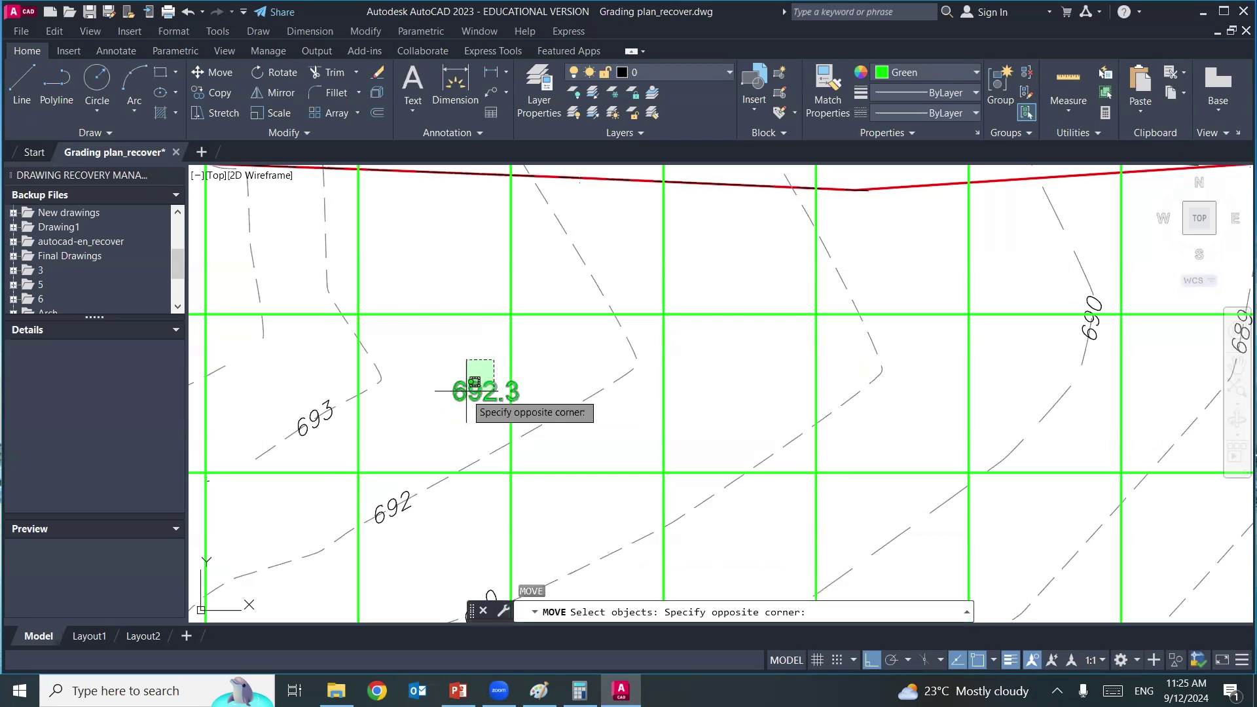
pyautogui.click(436, 409)
pyautogui.press('Return')
pyautogui.click(474, 427)
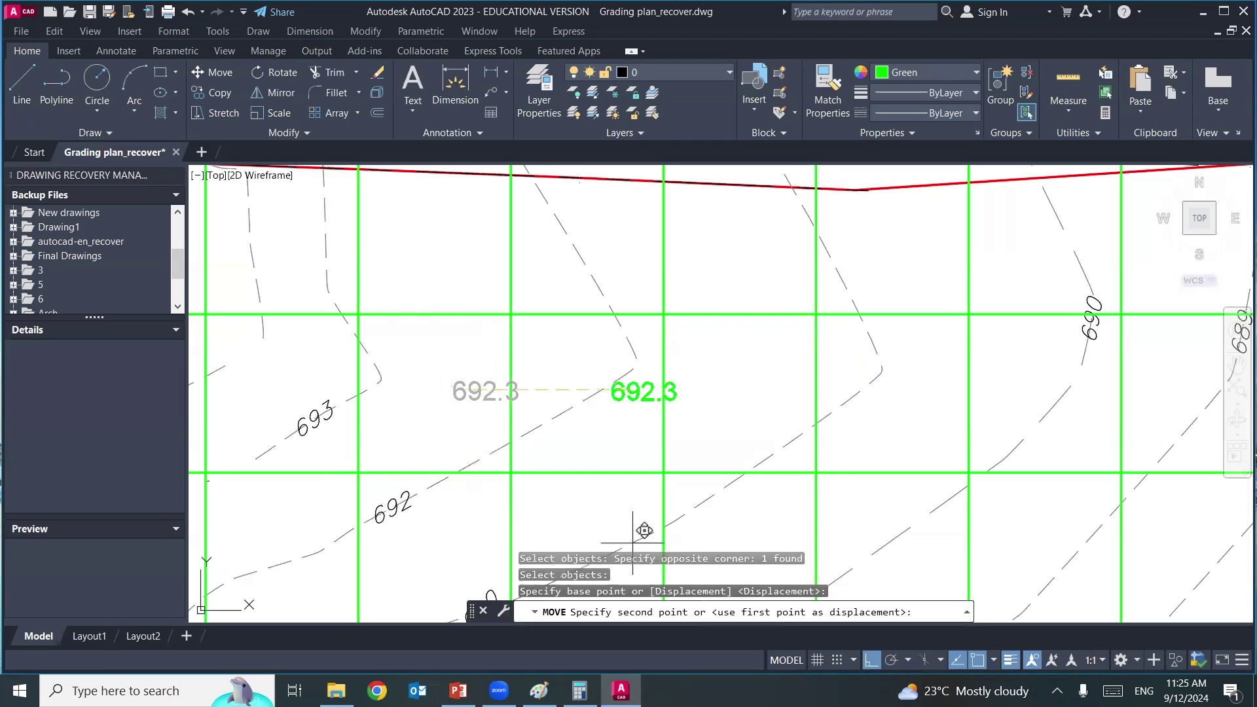
pyautogui.click(871, 660)
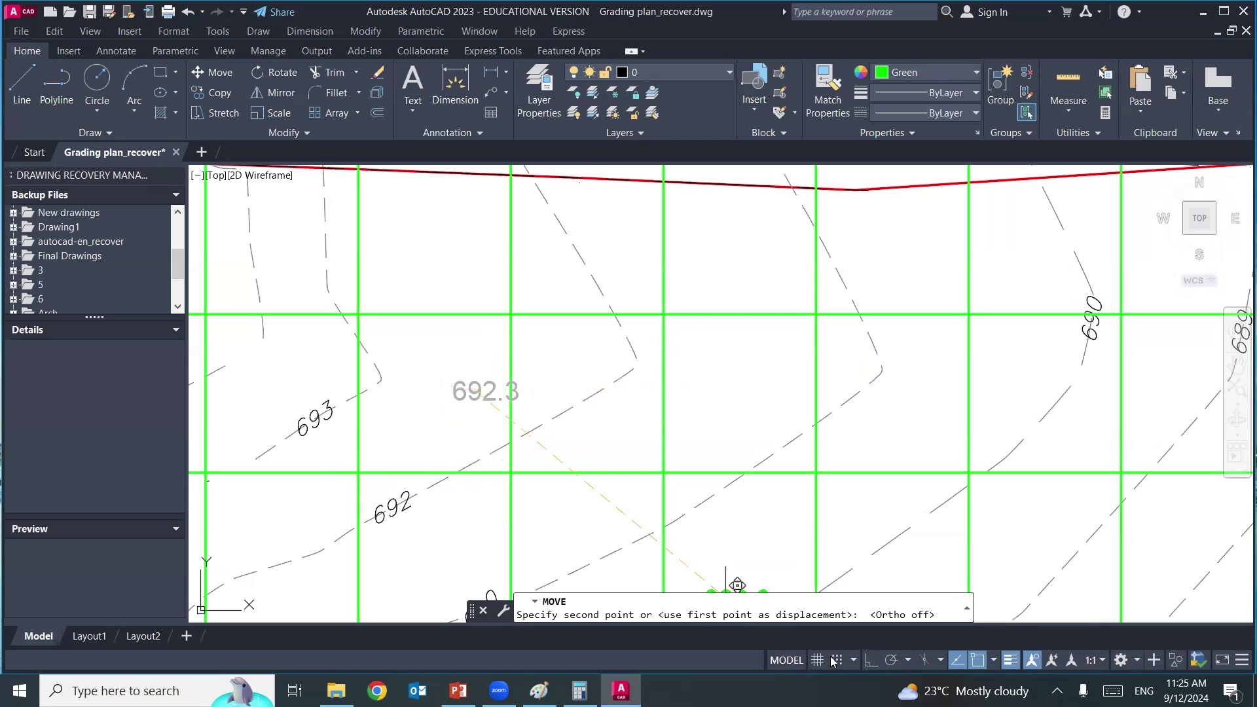
pyautogui.click(384, 453)
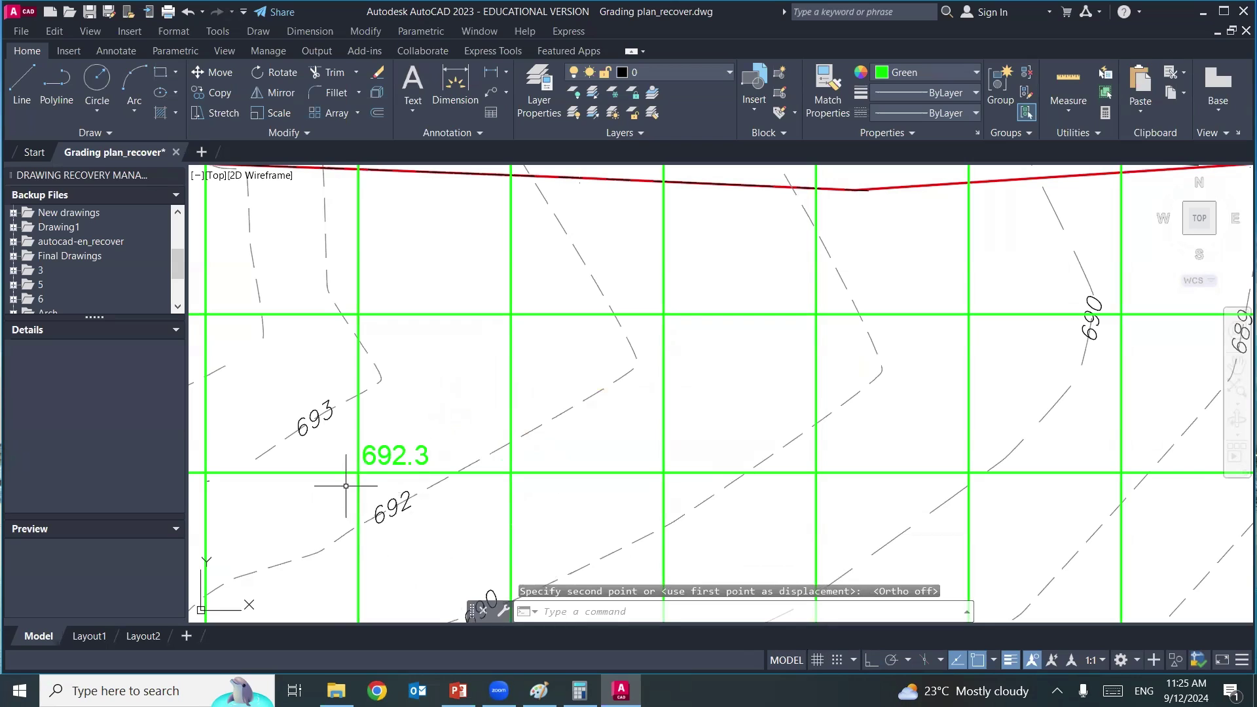
pyautogui.write('c')
# - Draw a small circle on the grid intersection beside the 692.3 label
pyautogui.press('Return')
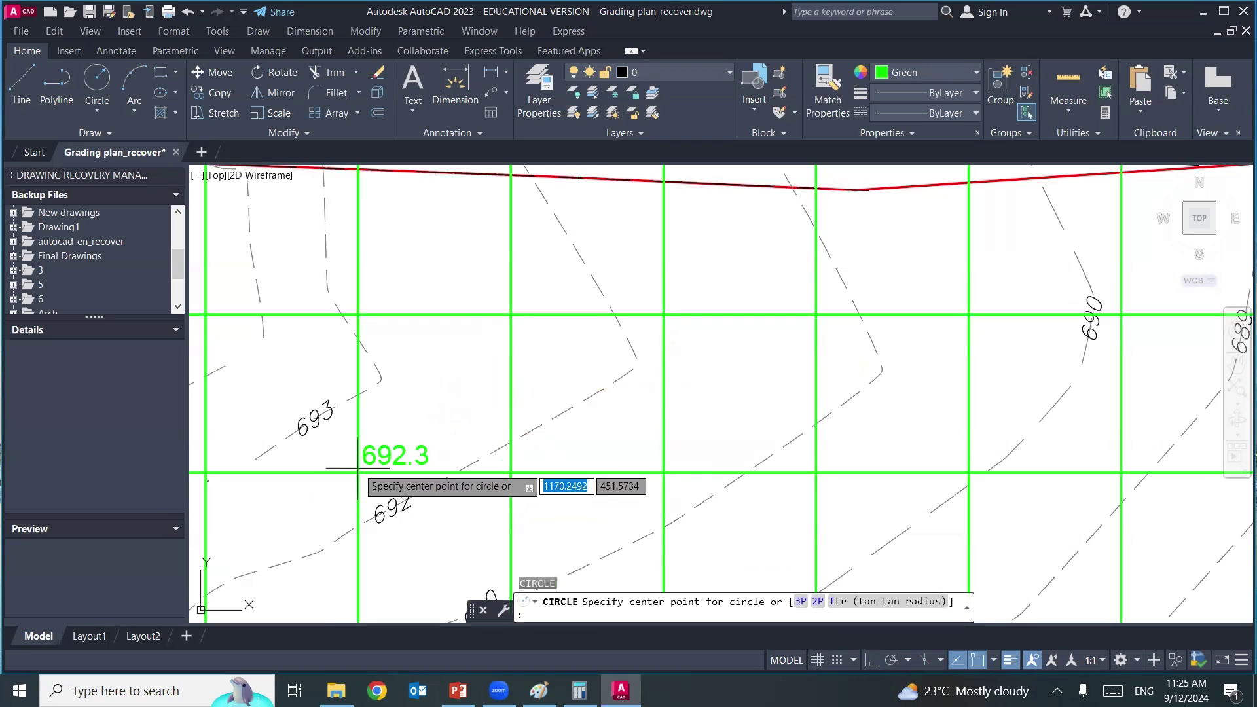
pyautogui.click(358, 472)
pyautogui.scroll(2, 347, 481)
pyautogui.scroll(4, 346, 482)
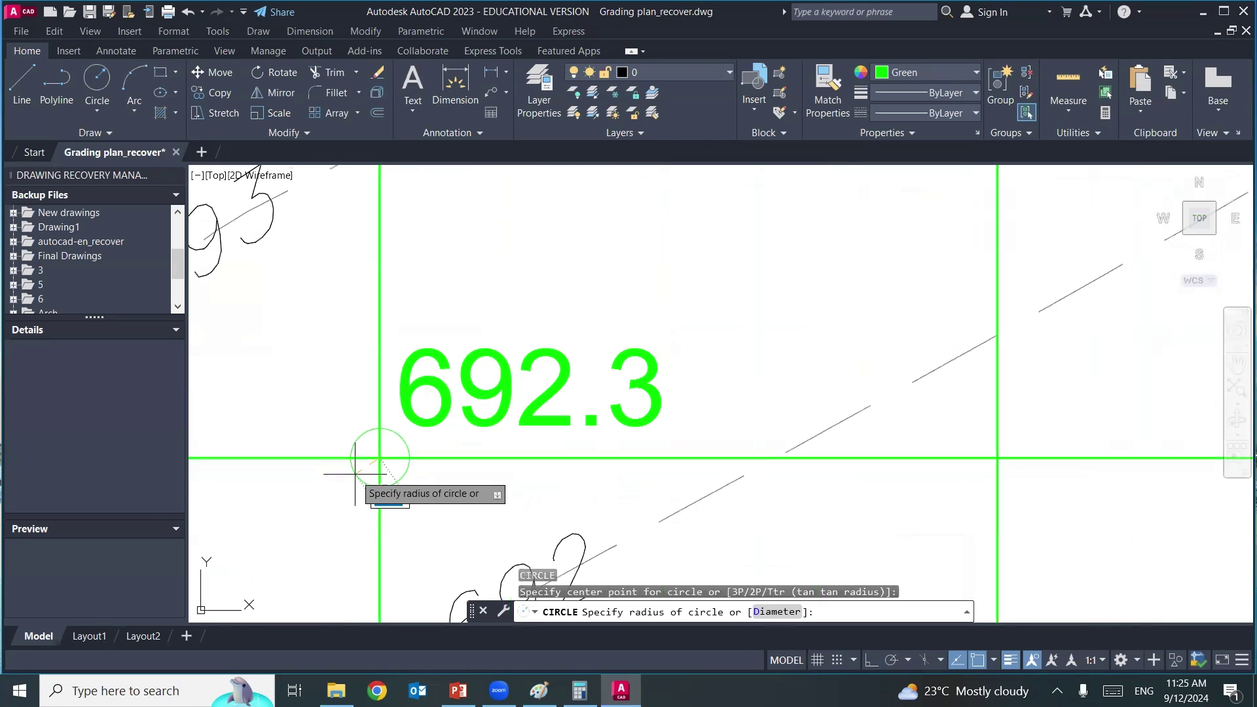
pyautogui.click(347, 482)
pyautogui.scroll(-2, 283, 517)
pyautogui.moveTo(283, 517); pyautogui.dragTo(366, 487, button='middle')
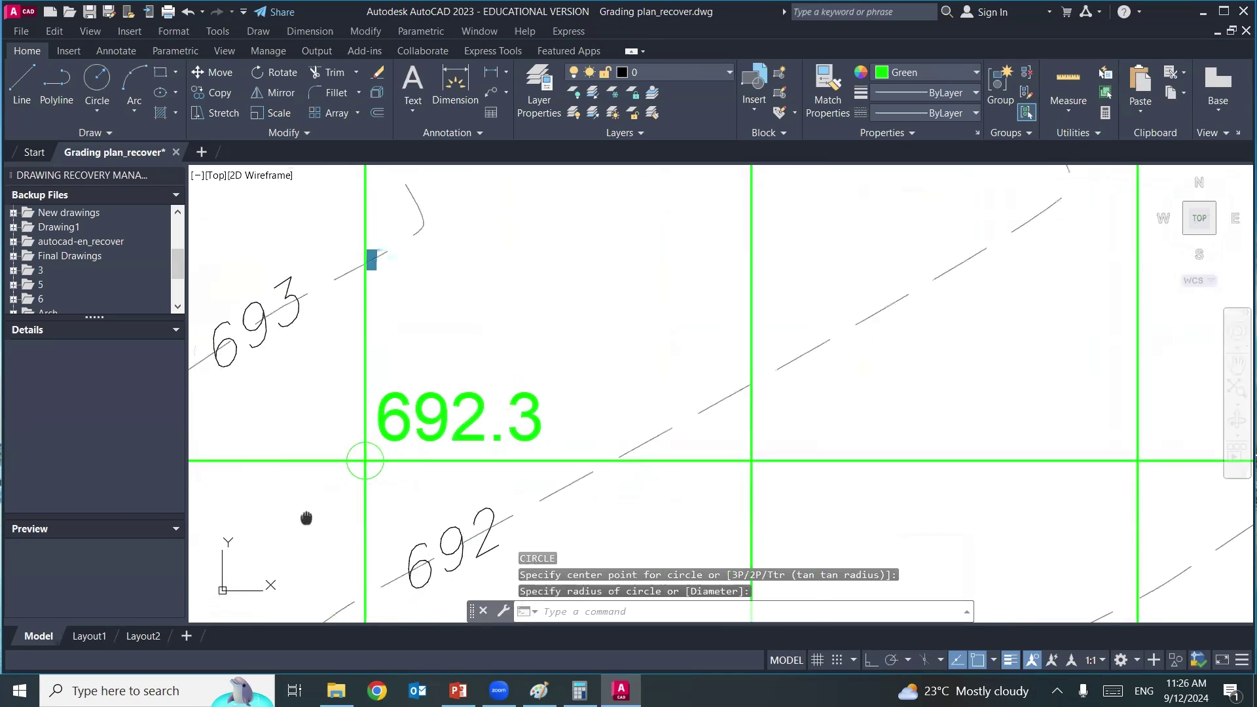
pyautogui.scroll(-2, 341, 507)
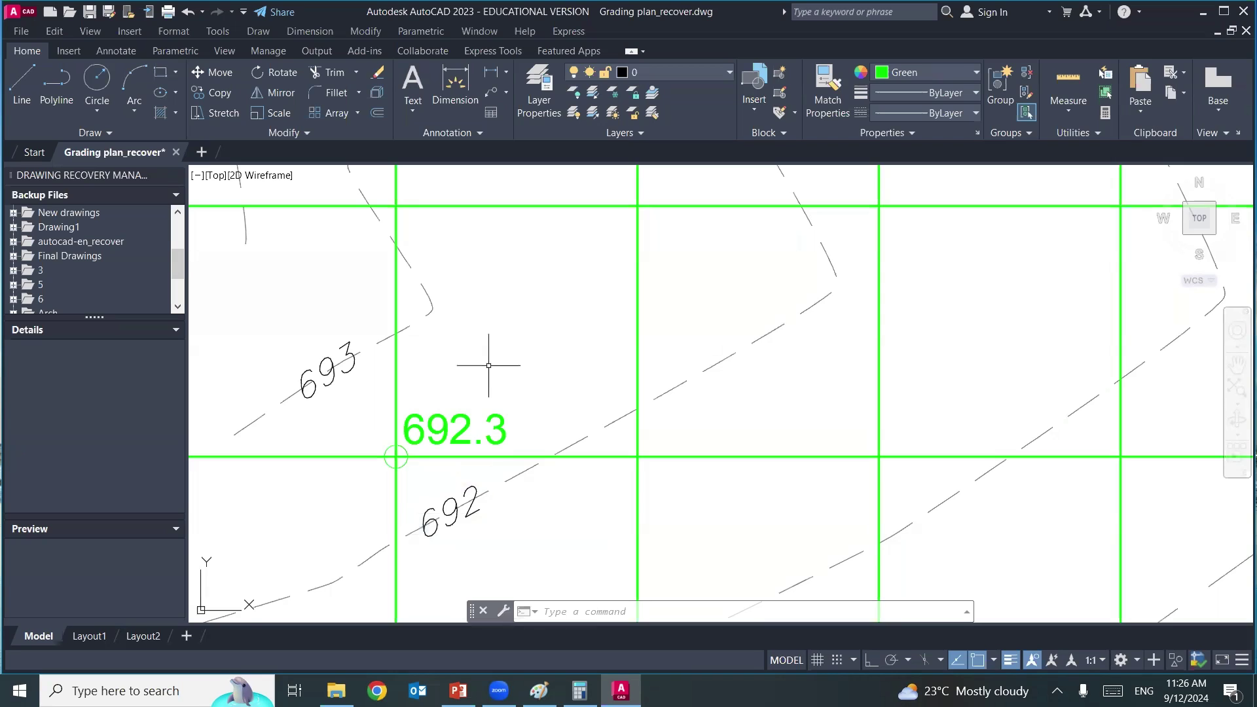
# - Add another small circle at the grid intersection above 692.3 on the 693 contour
pyautogui.moveTo(488, 369); pyautogui.dragTo(476, 495, button='middle')
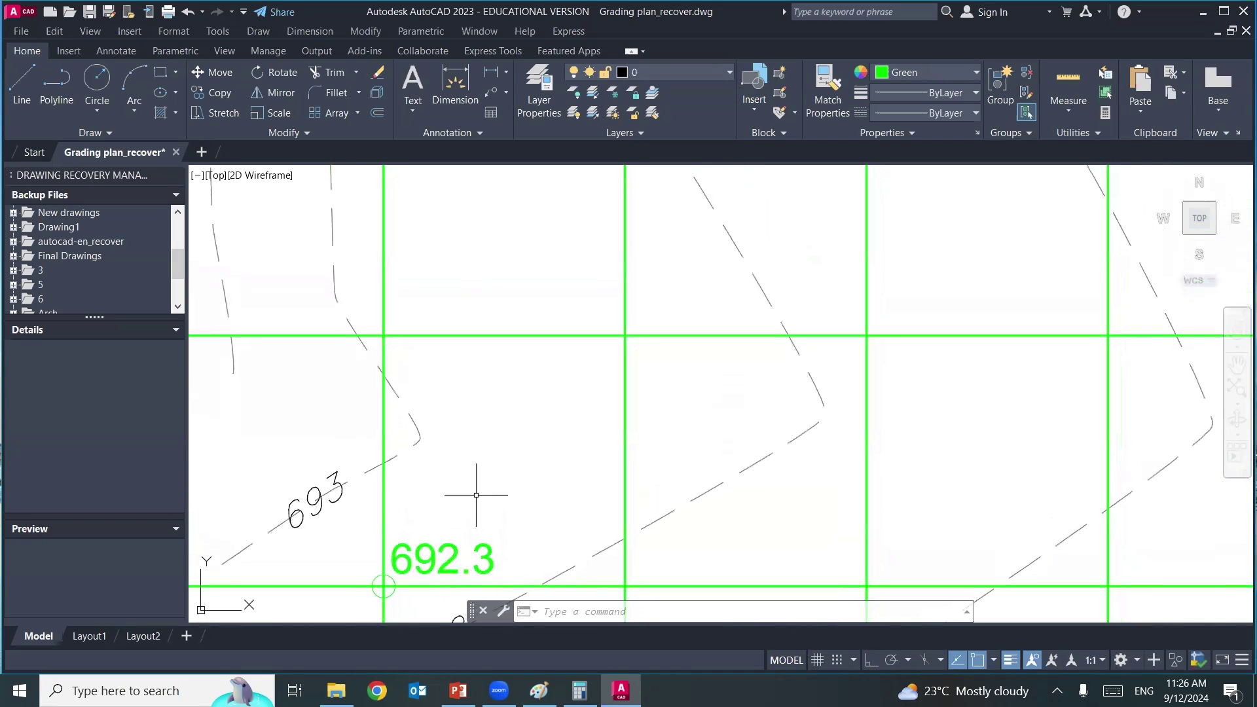
pyautogui.write('co')
pyautogui.press('Return')
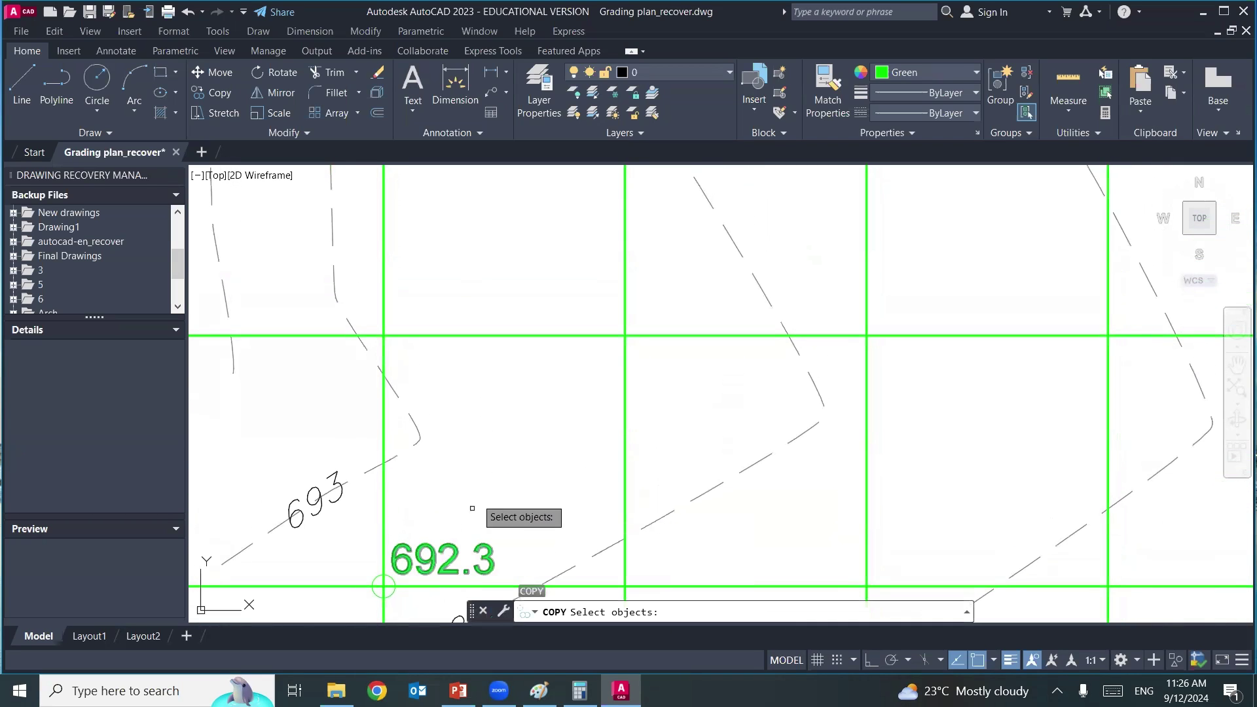
pyautogui.press('Escape')
pyautogui.click(381, 328)
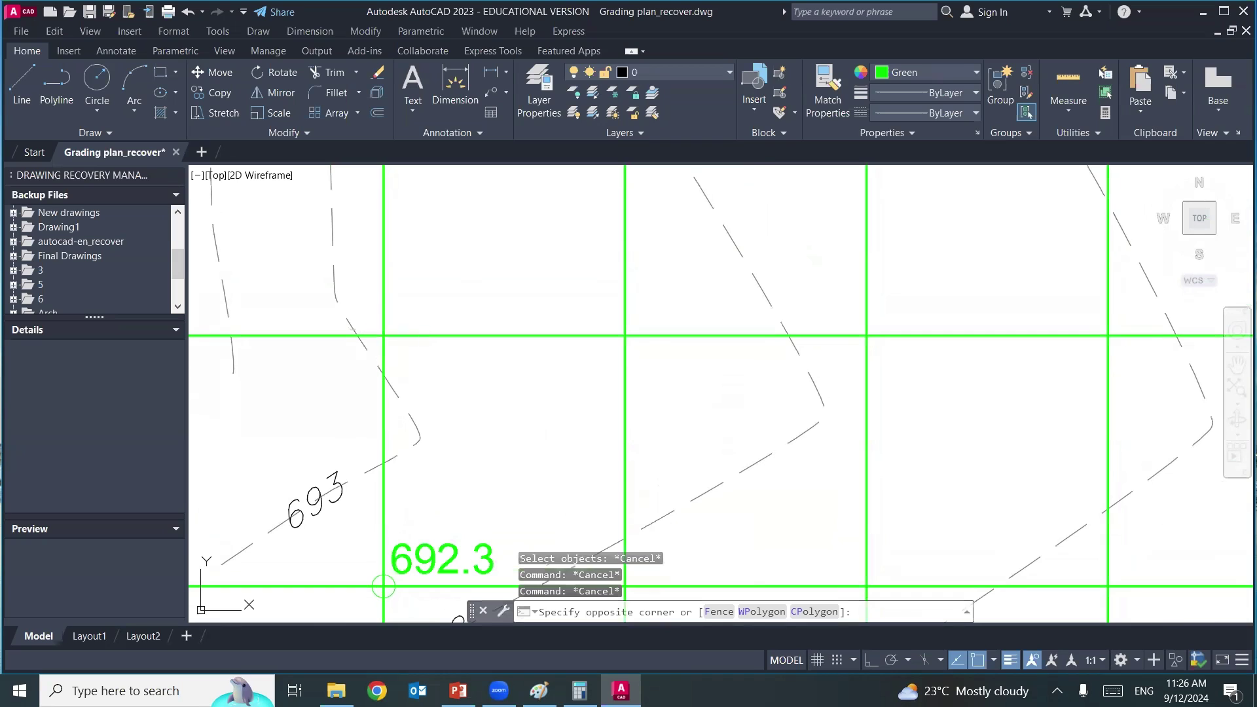
pyautogui.click(380, 340)
pyautogui.moveTo(470, 395); pyautogui.dragTo(433, 412, button='middle')
pyautogui.press('Escape')
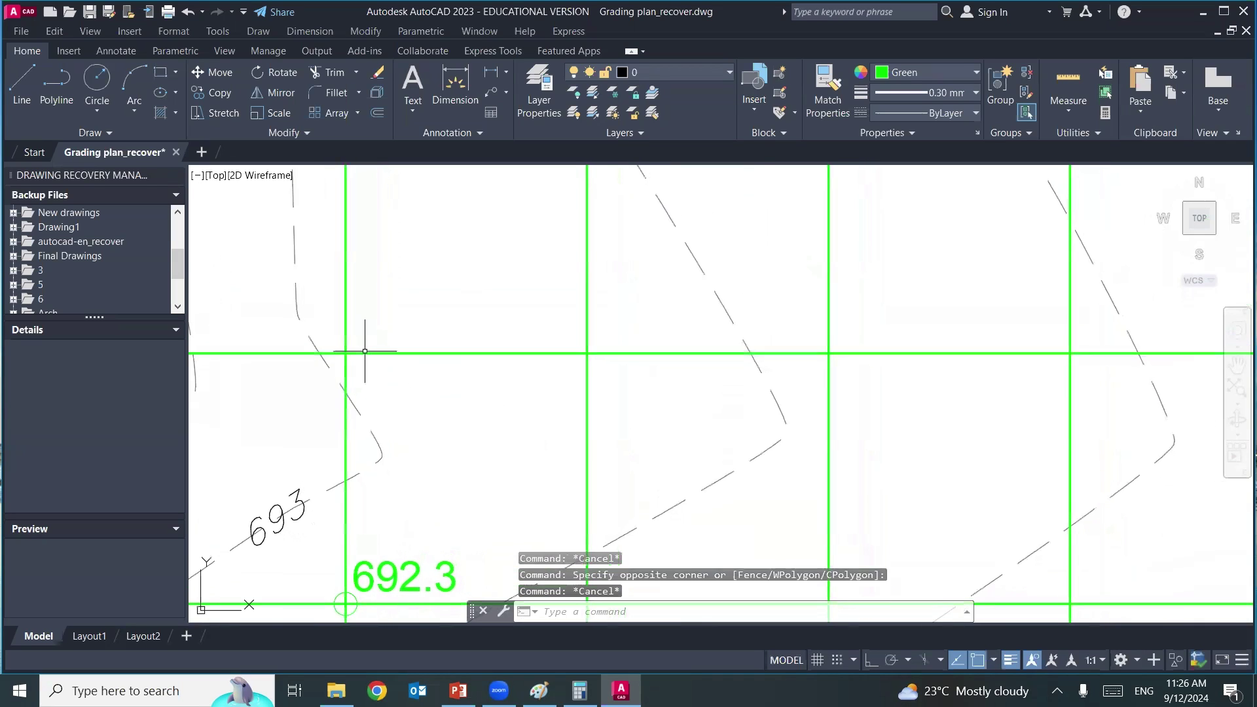
pyautogui.press('Escape')
pyautogui.press('Return')
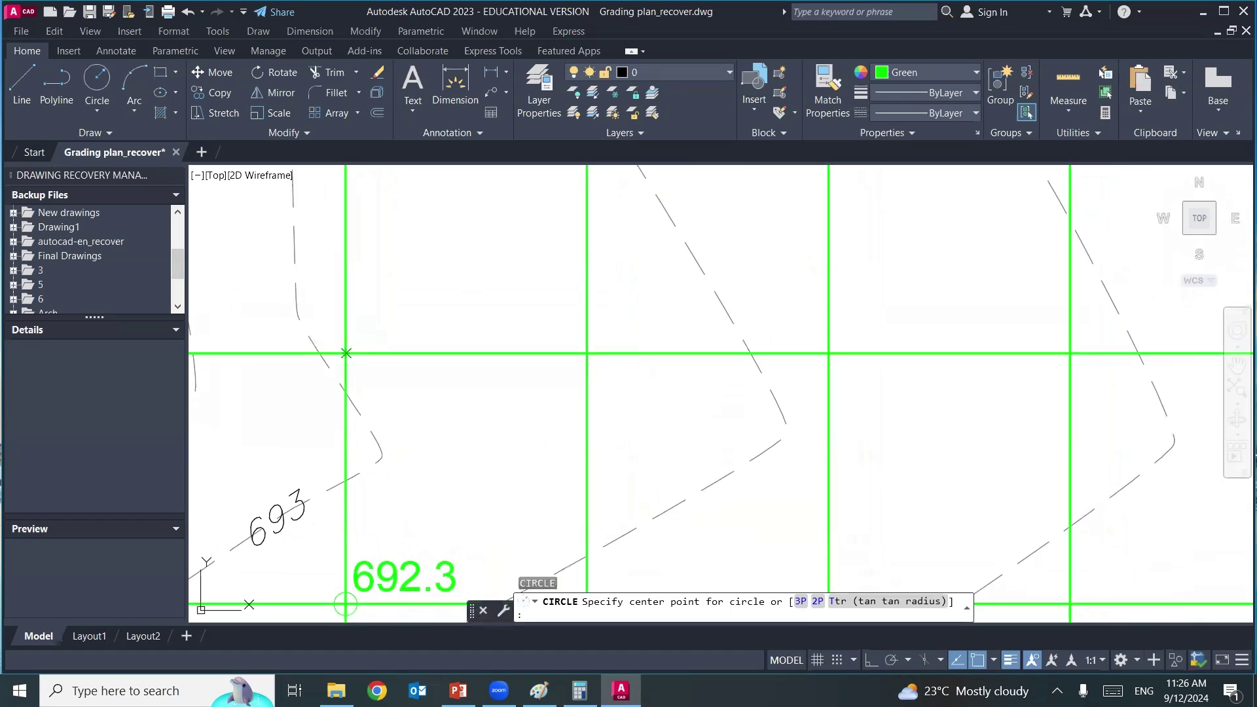
pyautogui.click(345, 354)
pyautogui.click(356, 341)
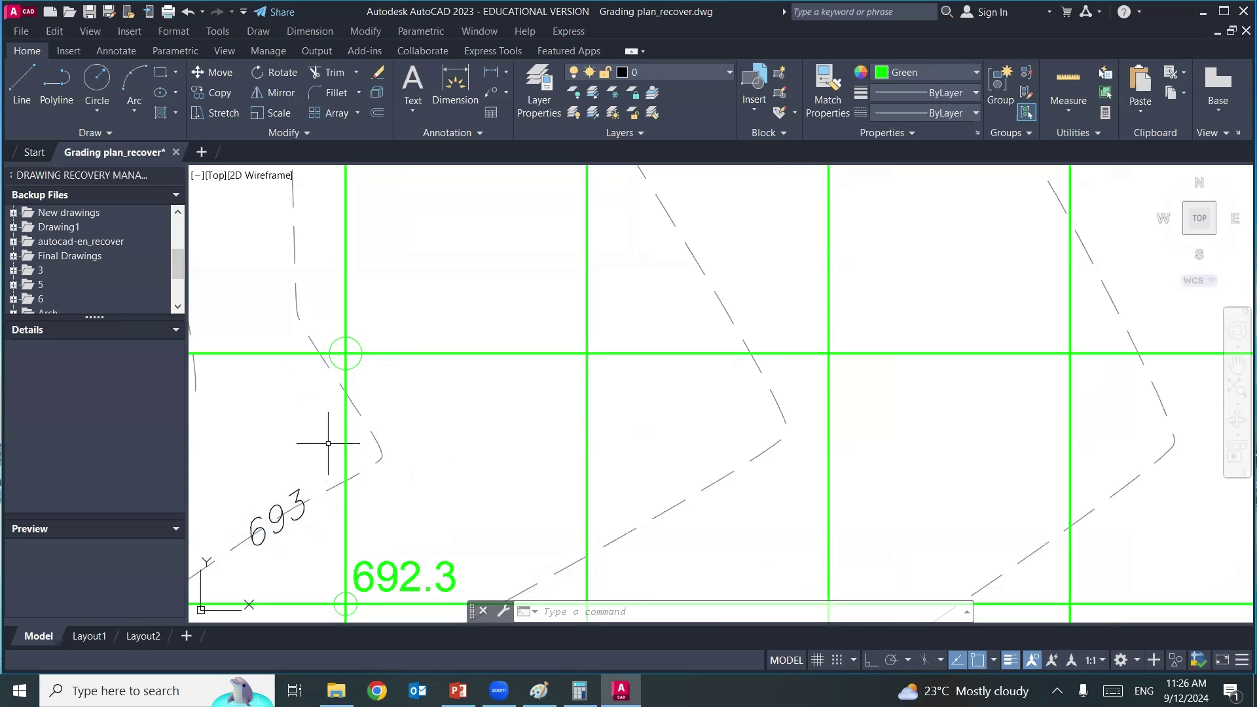
pyautogui.moveTo(410, 365); pyautogui.dragTo(377, 548, button='middle')
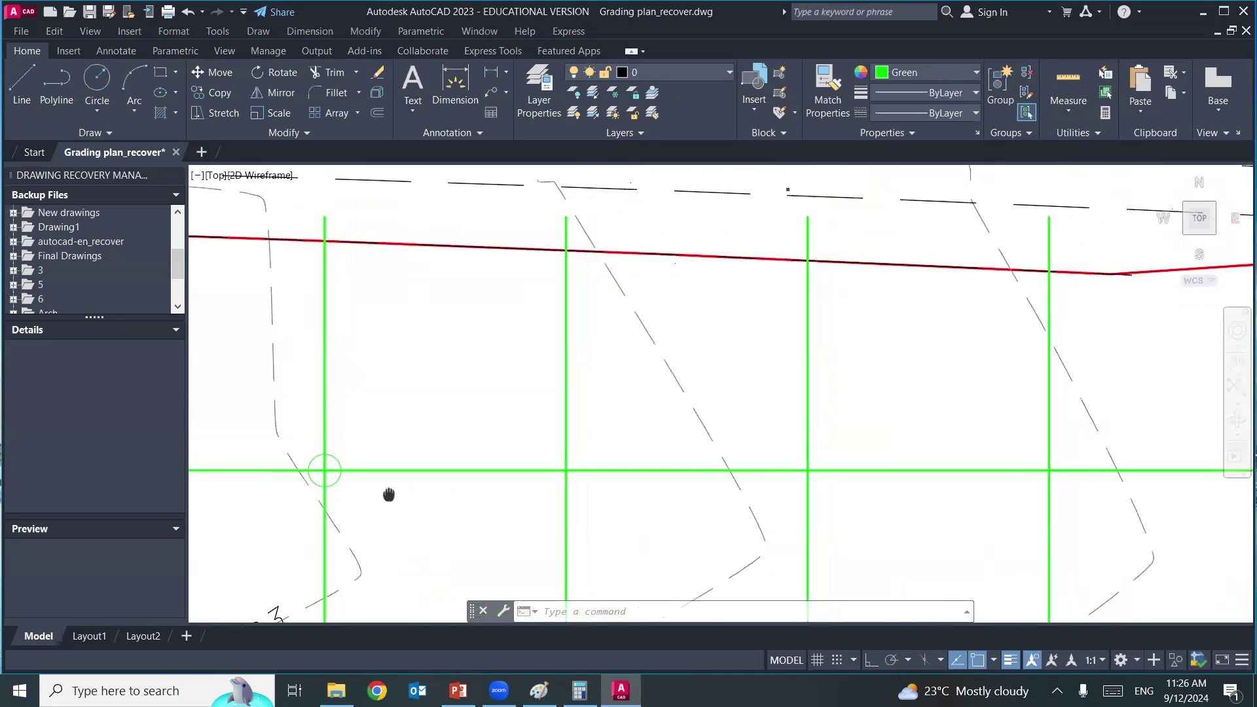
pyautogui.scroll(-2, 378, 547)
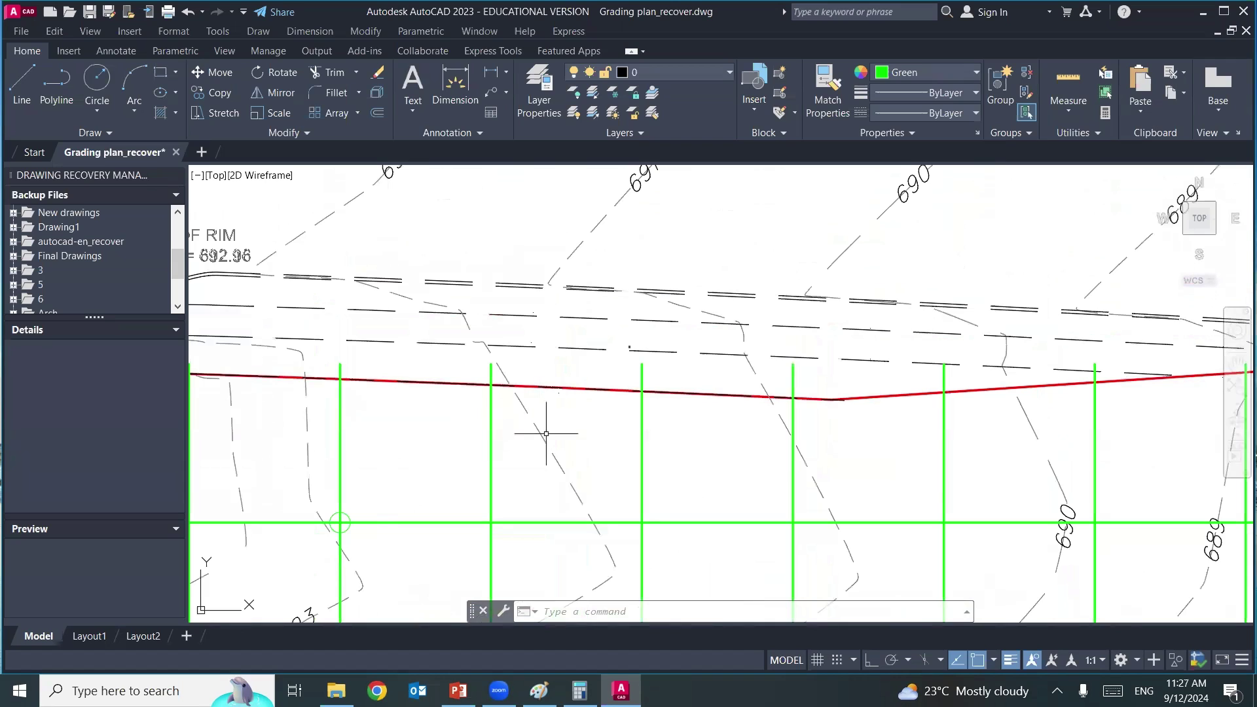
pyautogui.scroll(-2, 544, 435)
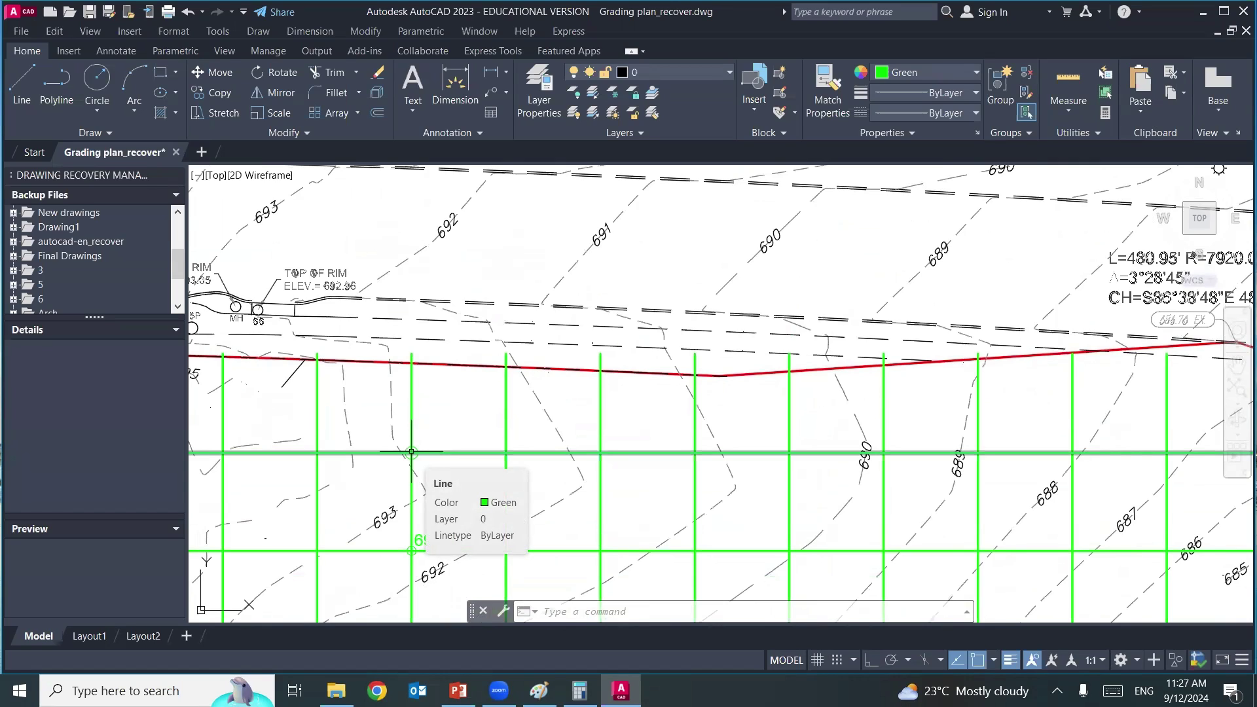
pyautogui.moveTo(458, 483); pyautogui.dragTo(421, 441, button='middle')
pyautogui.write('c')
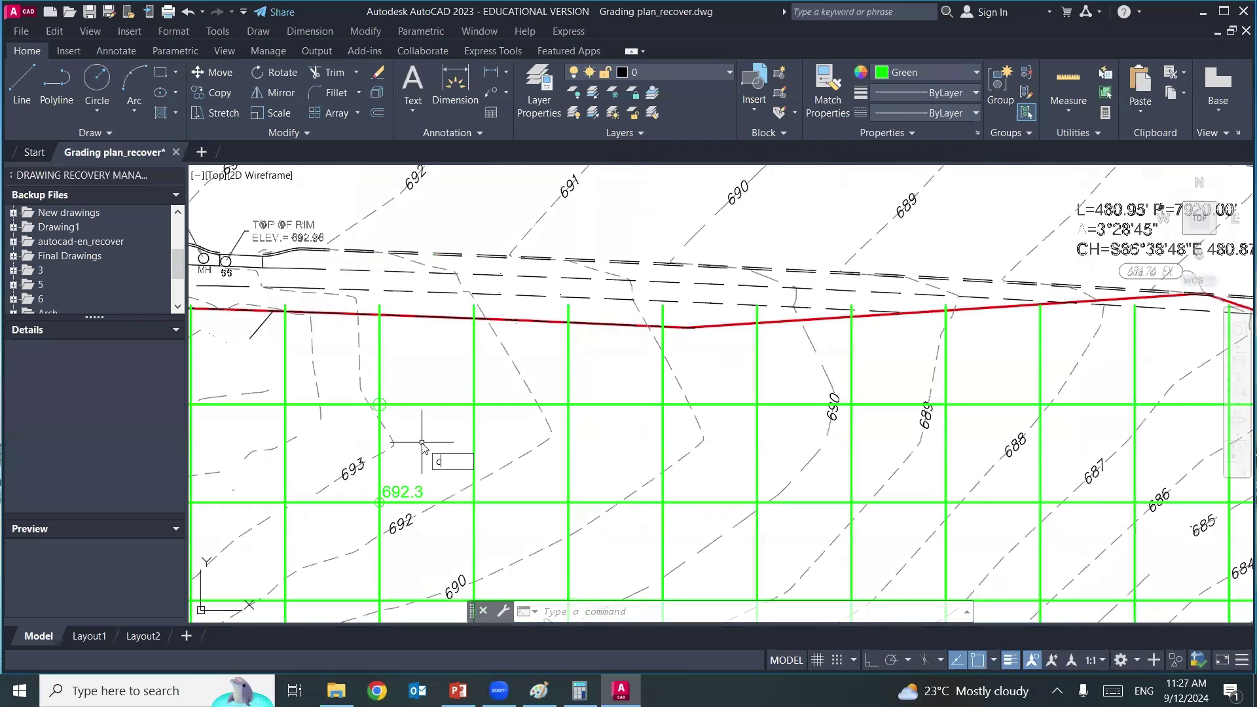
# - Copy the 692.3 label to the circled intersection above it
pyautogui.write('o')
pyautogui.press('Return')
pyautogui.scroll(4, 400, 496)
pyautogui.click(396, 484)
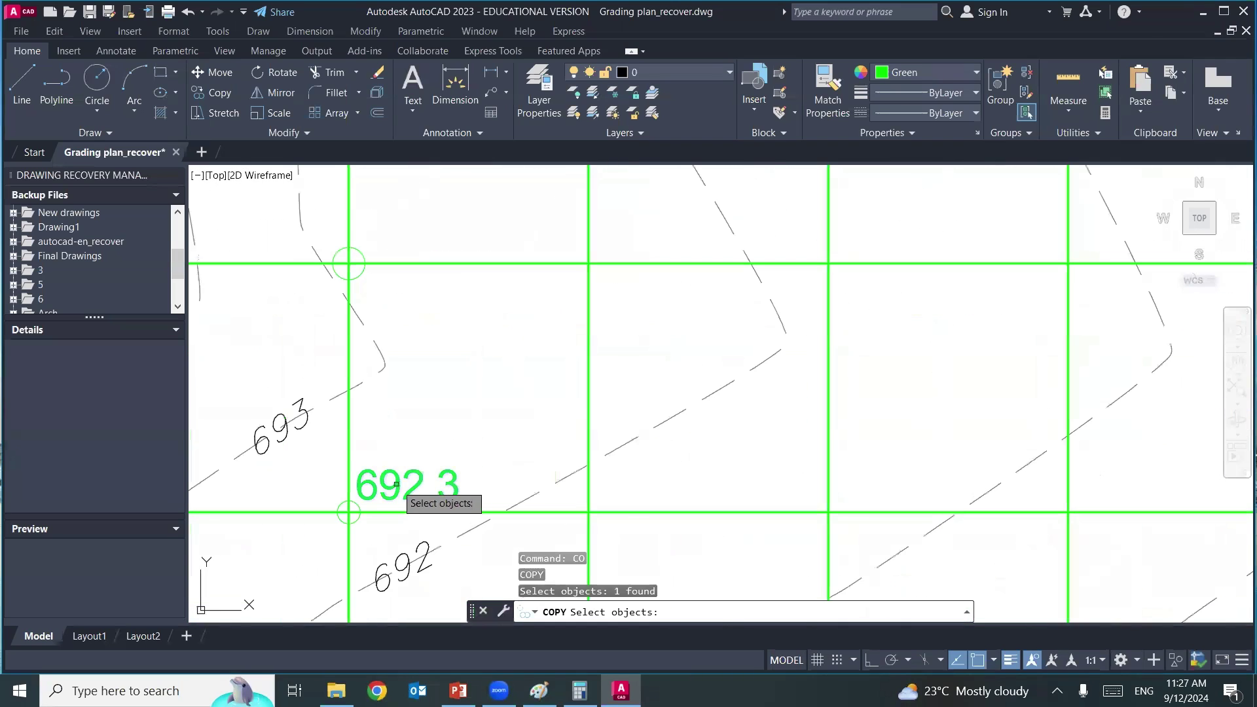
pyautogui.press('Return')
pyautogui.click(393, 481)
pyautogui.moveTo(399, 236); pyautogui.dragTo(401, 317, button='middle')
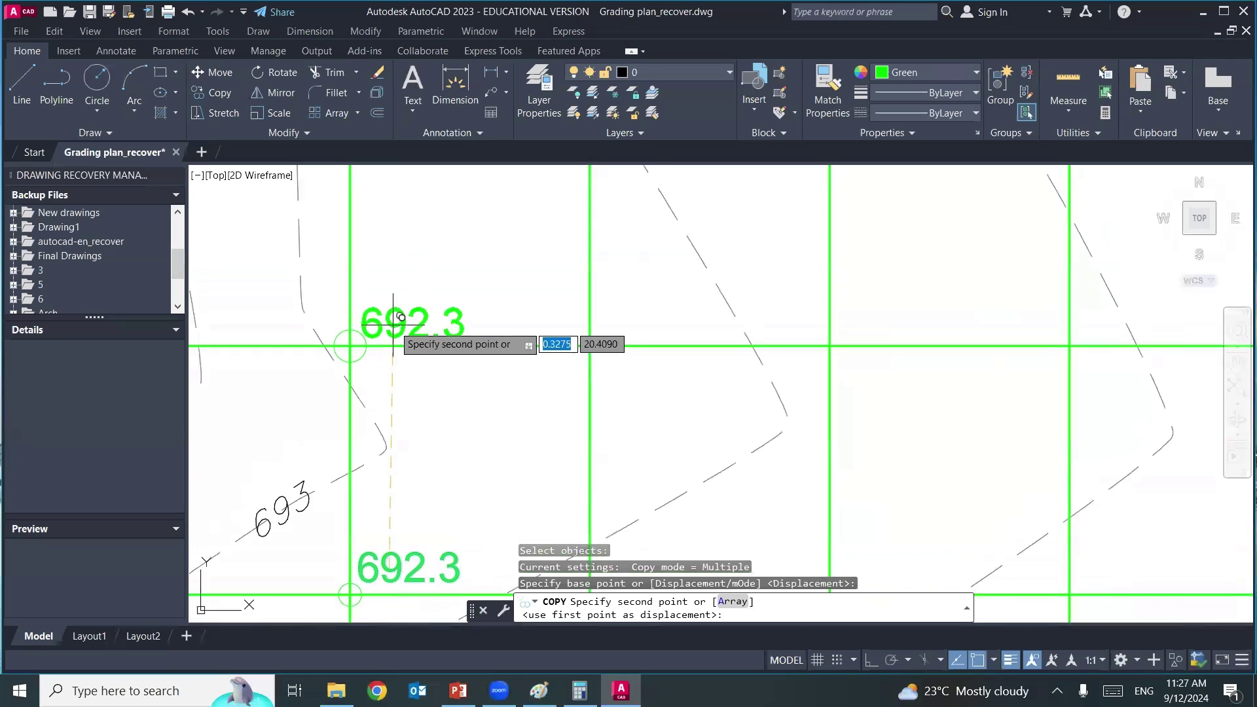
pyautogui.click(400, 318)
pyautogui.press('Escape')
pyautogui.press('Escape')
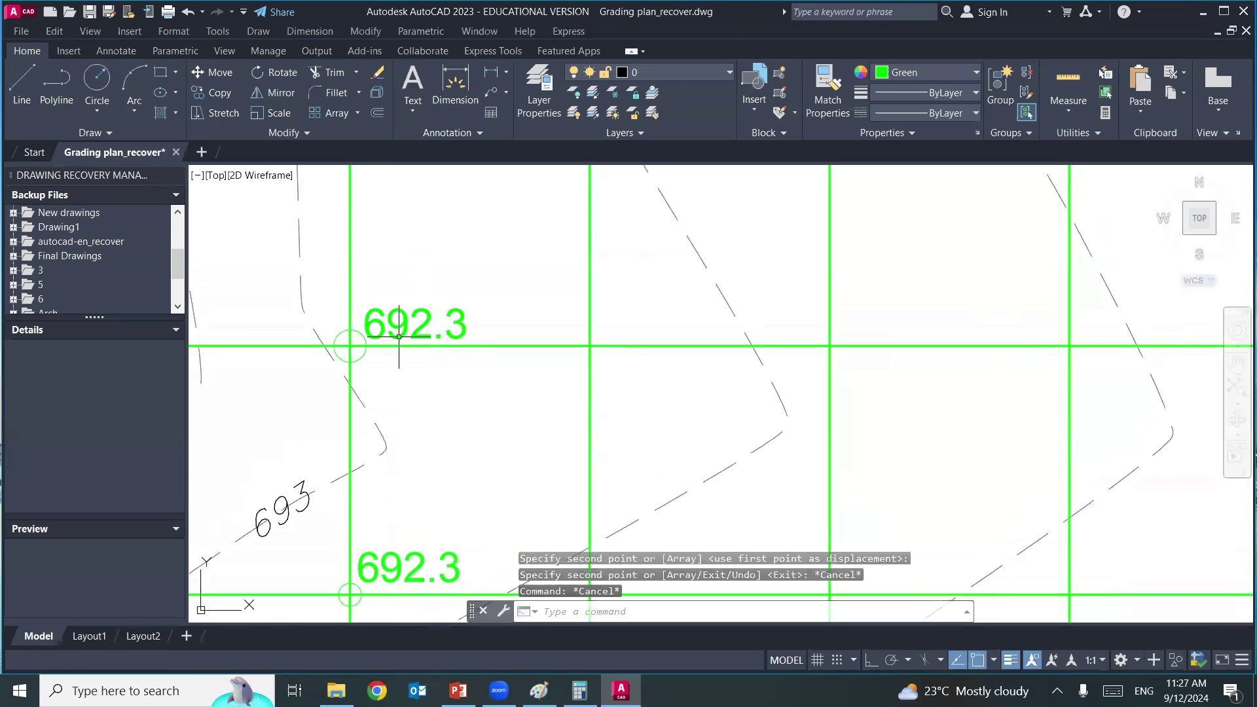
# - Edit the copied label so it reads 692.9
pyautogui.doubleClick(403, 326)
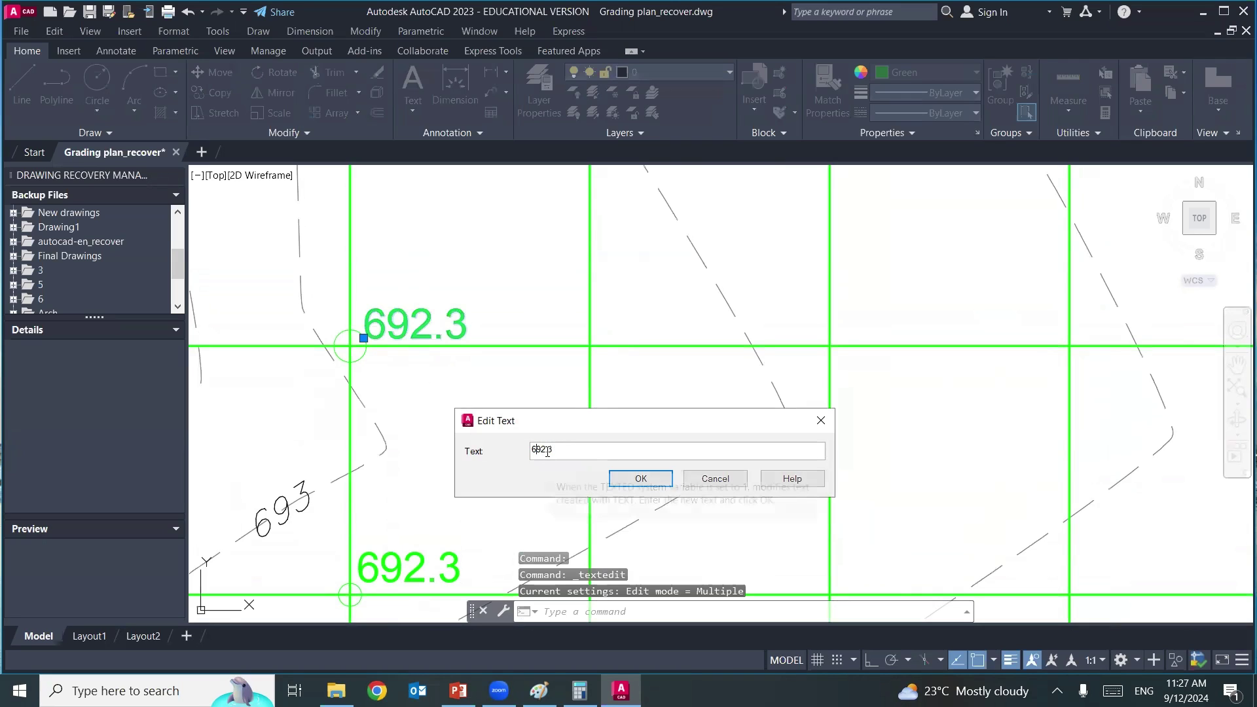
pyautogui.moveTo(547, 450); pyautogui.dragTo(553, 451)
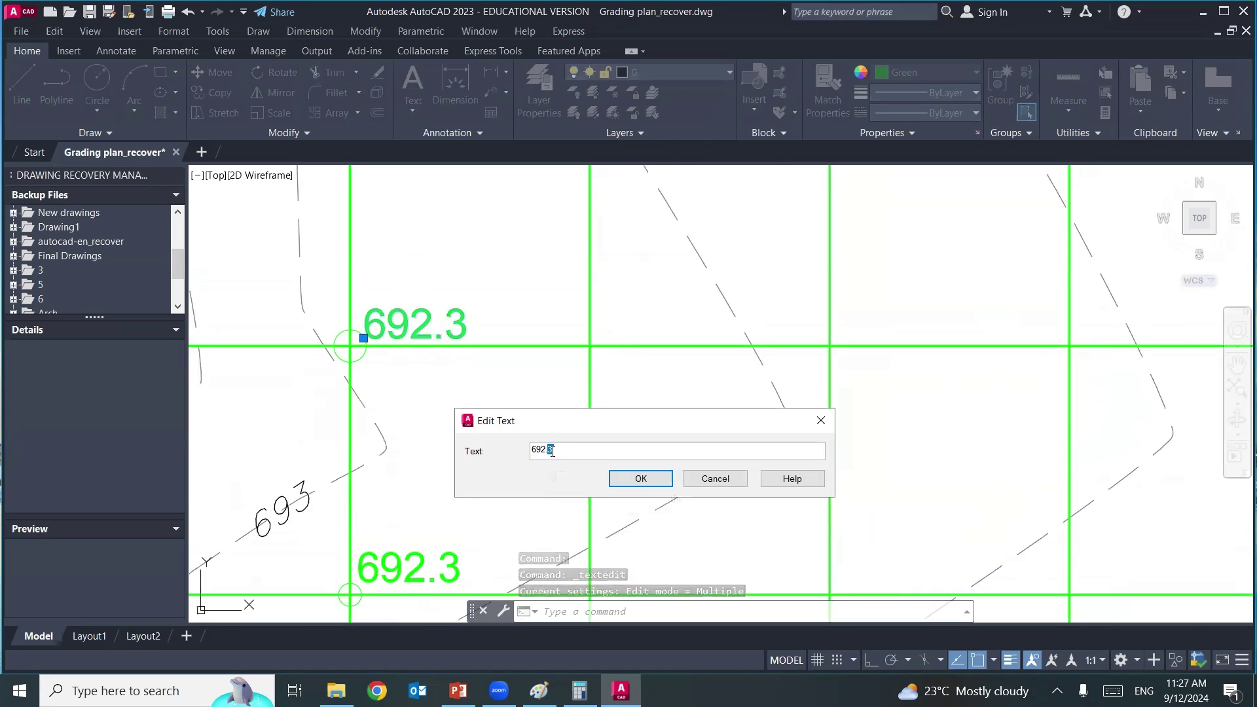
pyautogui.write('9')
pyautogui.click(641, 479)
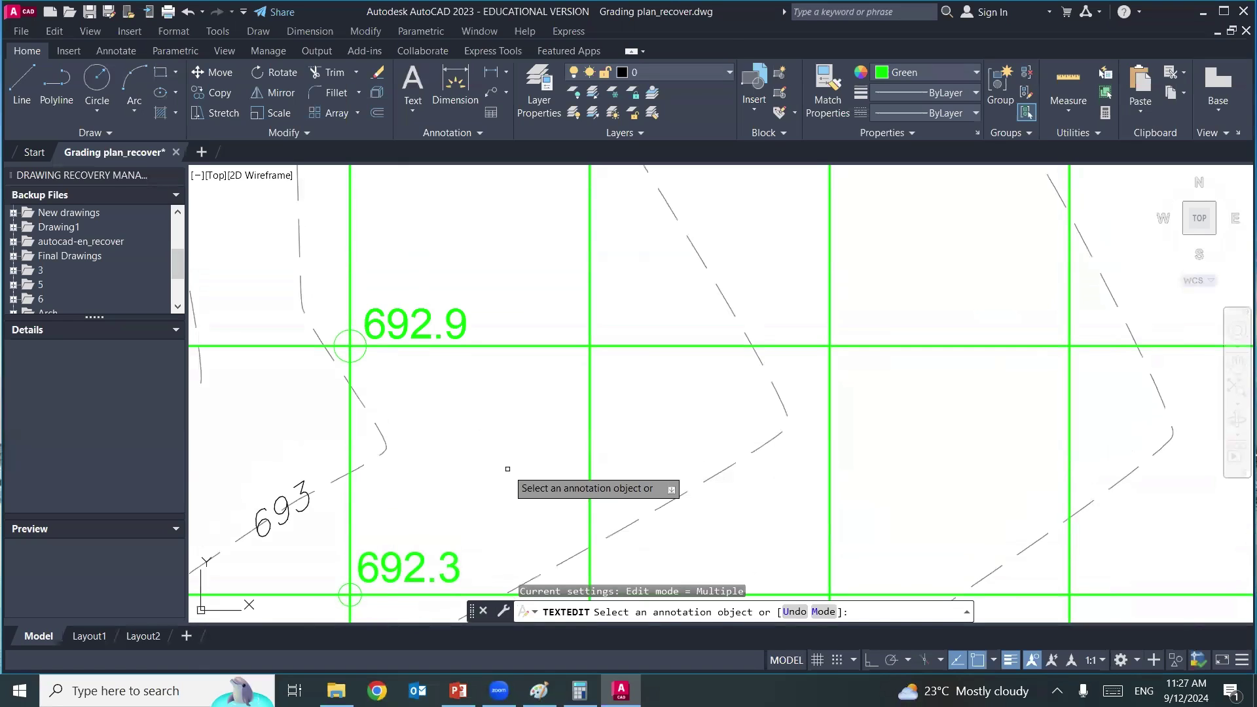
pyautogui.press('Escape')
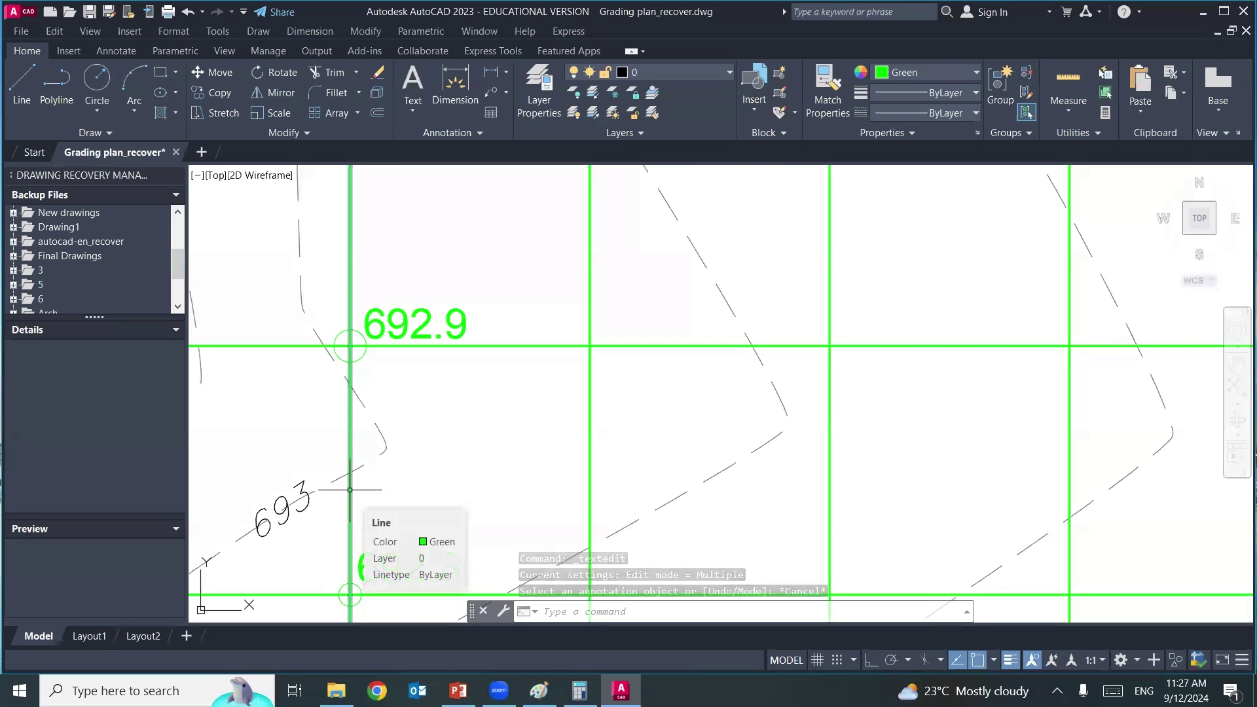
# - Add a default-radius circle at the grid intersection right of the 692.9 label
pyautogui.moveTo(494, 481); pyautogui.dragTo(436, 426, button='middle')
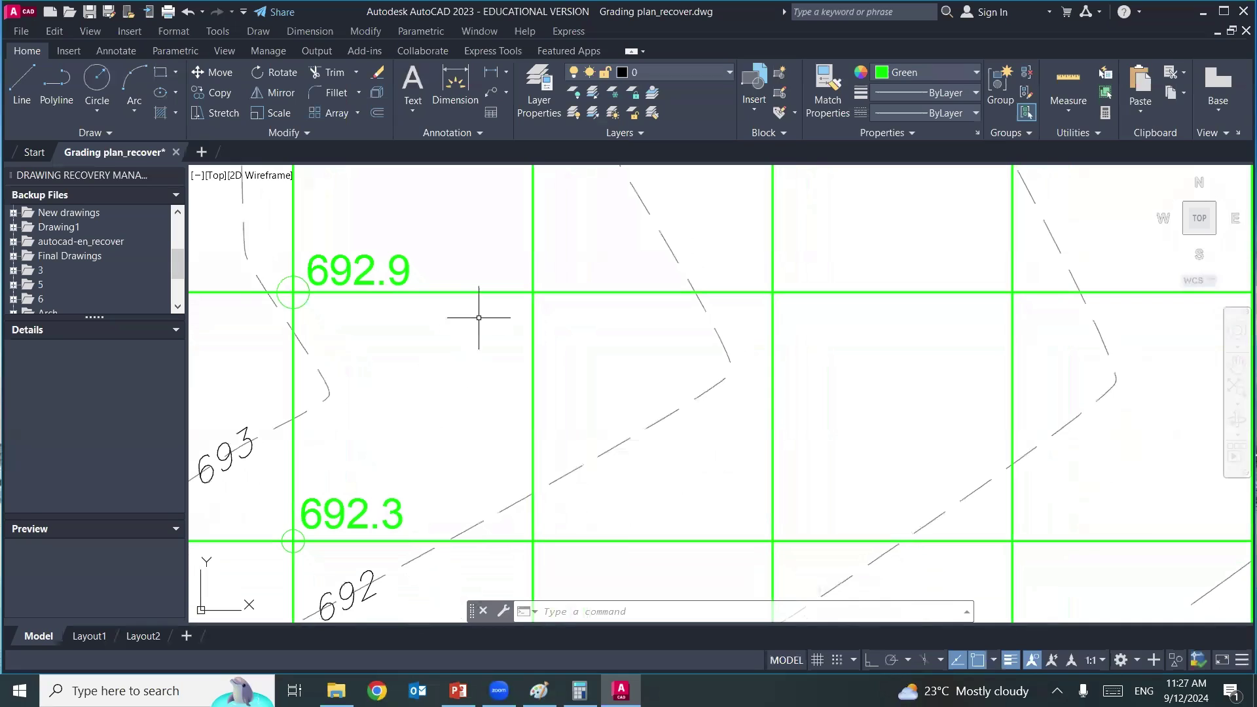
pyautogui.write('c')
pyautogui.press('Return')
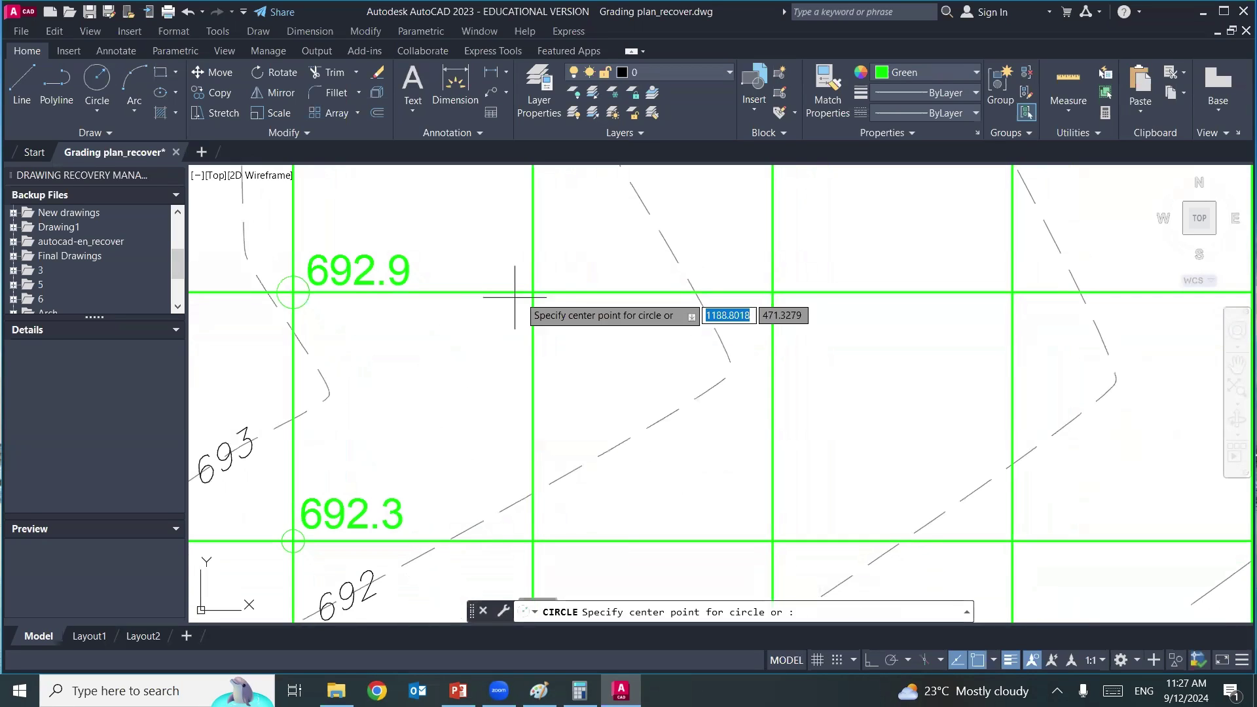
pyautogui.click(532, 292)
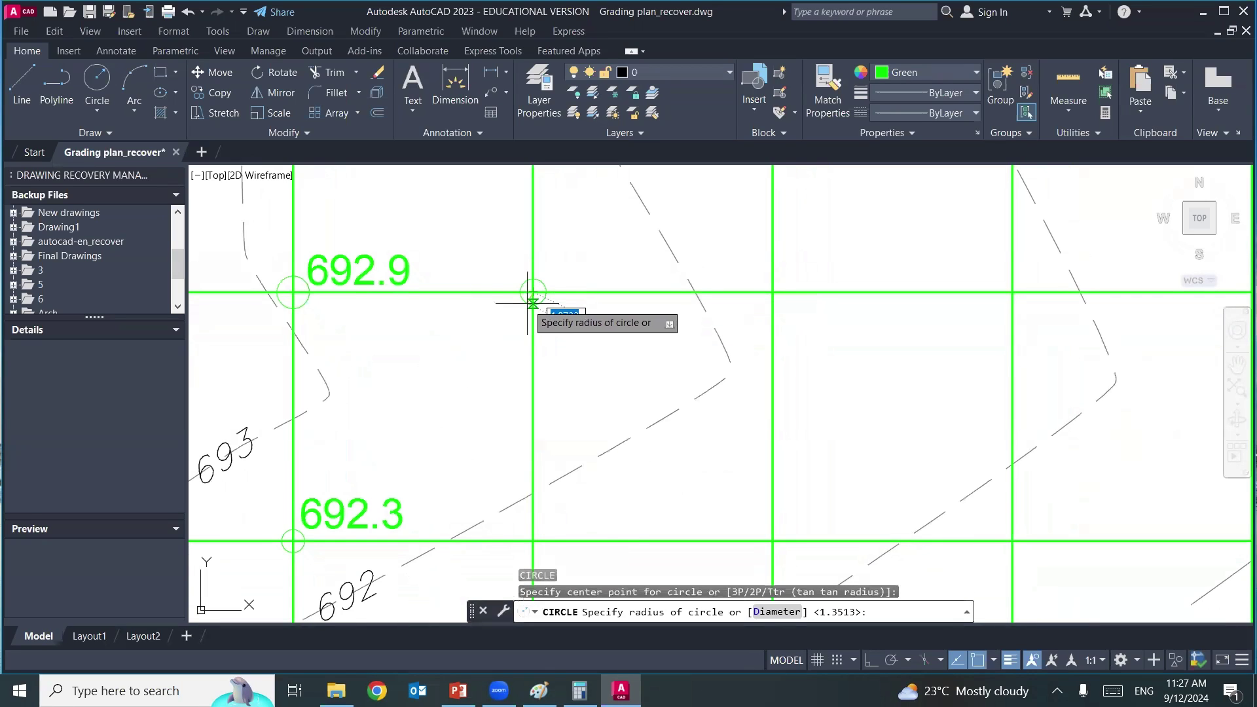
pyautogui.press('Return')
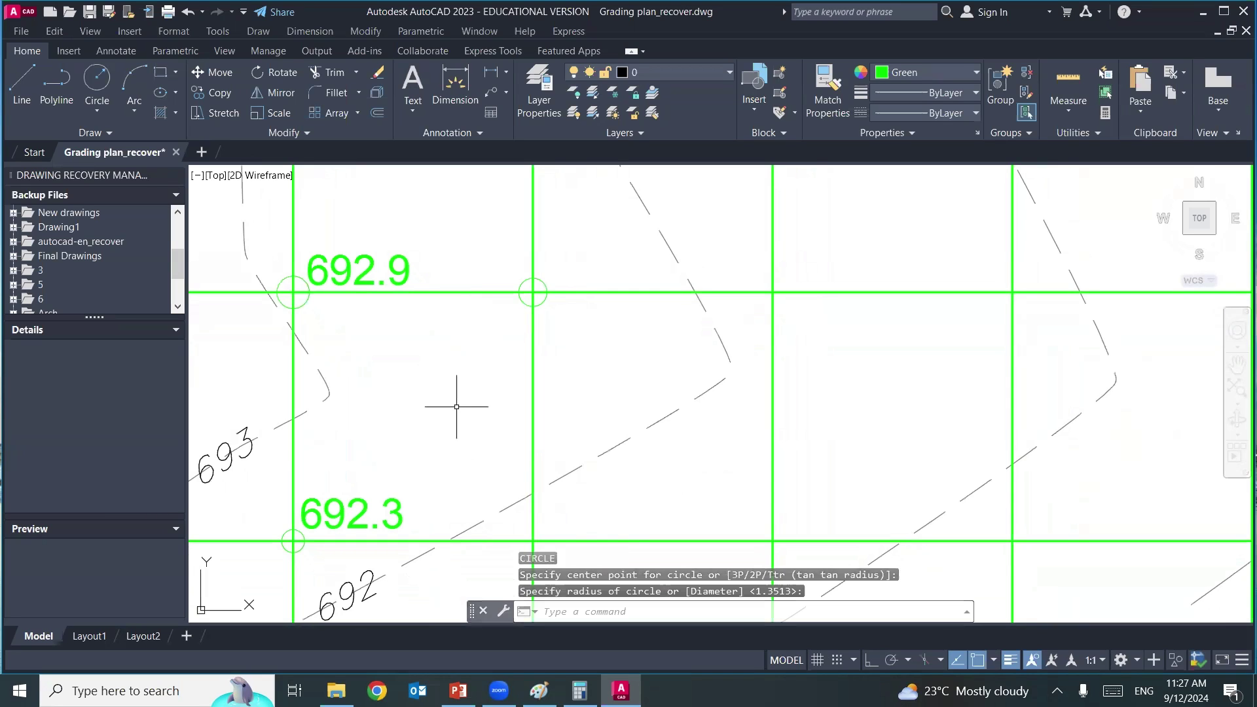
pyautogui.scroll(-2, 456, 407)
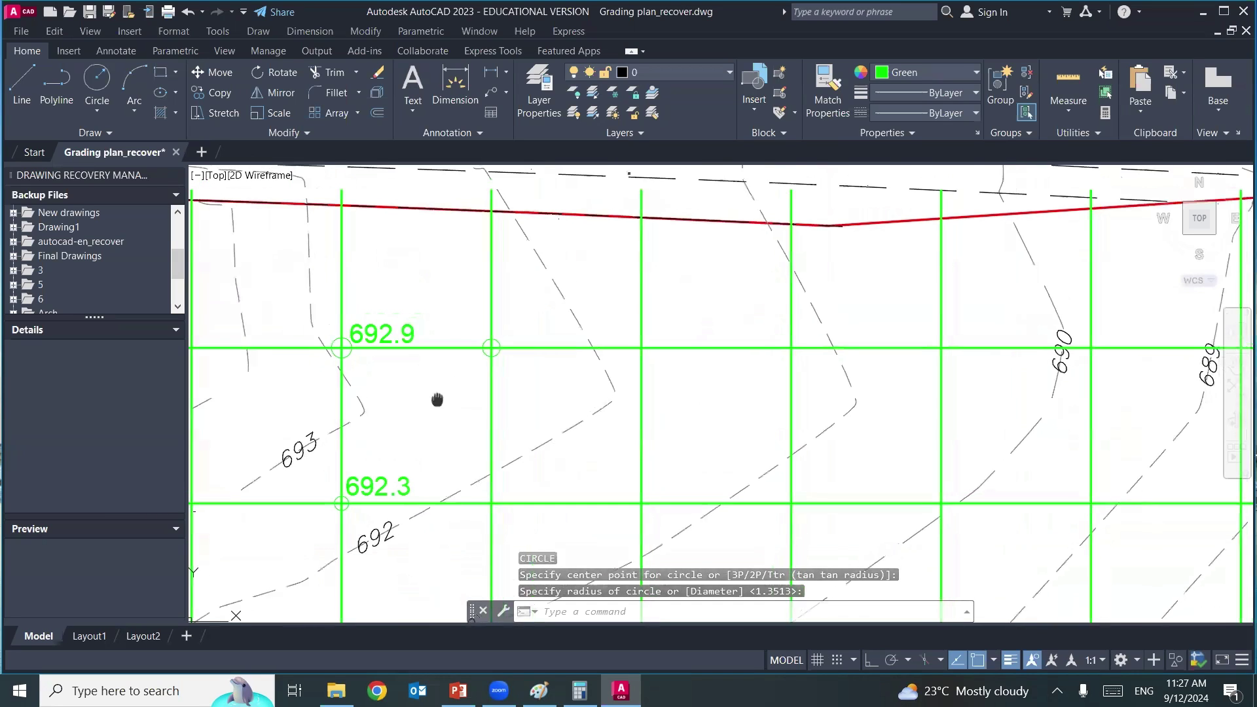
pyautogui.moveTo(434, 402); pyautogui.dragTo(390, 430, button='middle')
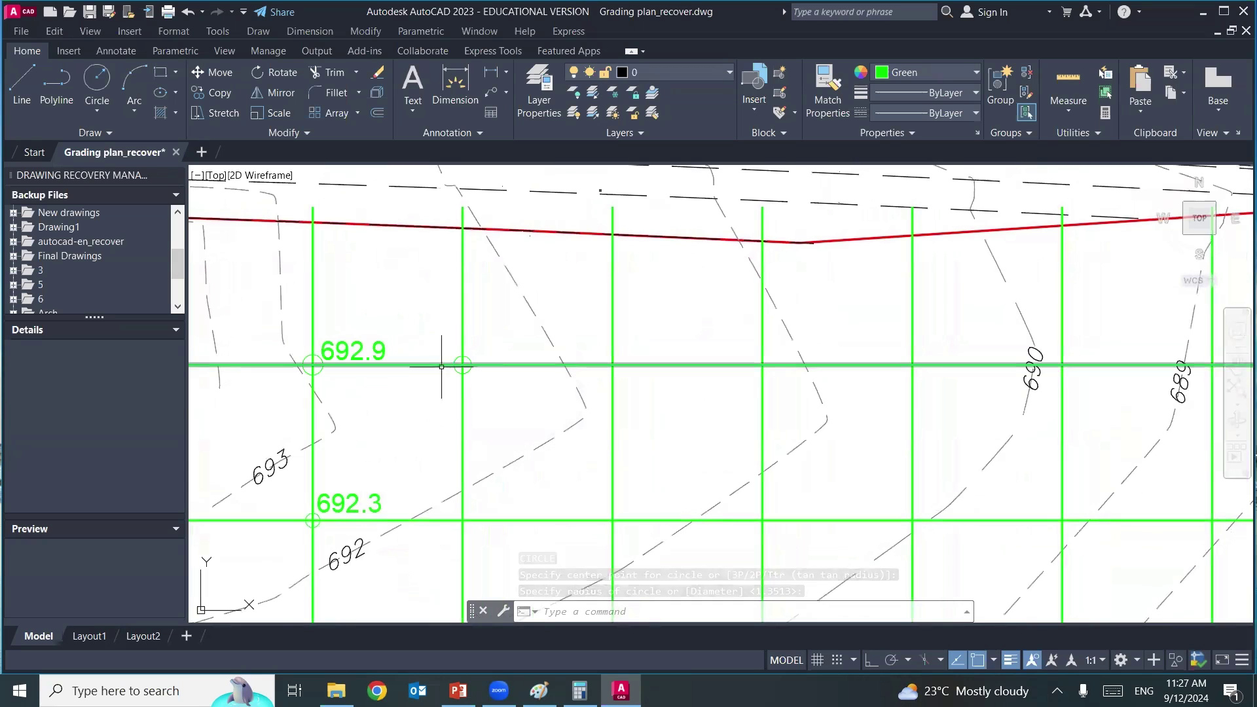
pyautogui.moveTo(426, 426); pyautogui.dragTo(342, 488, button='middle')
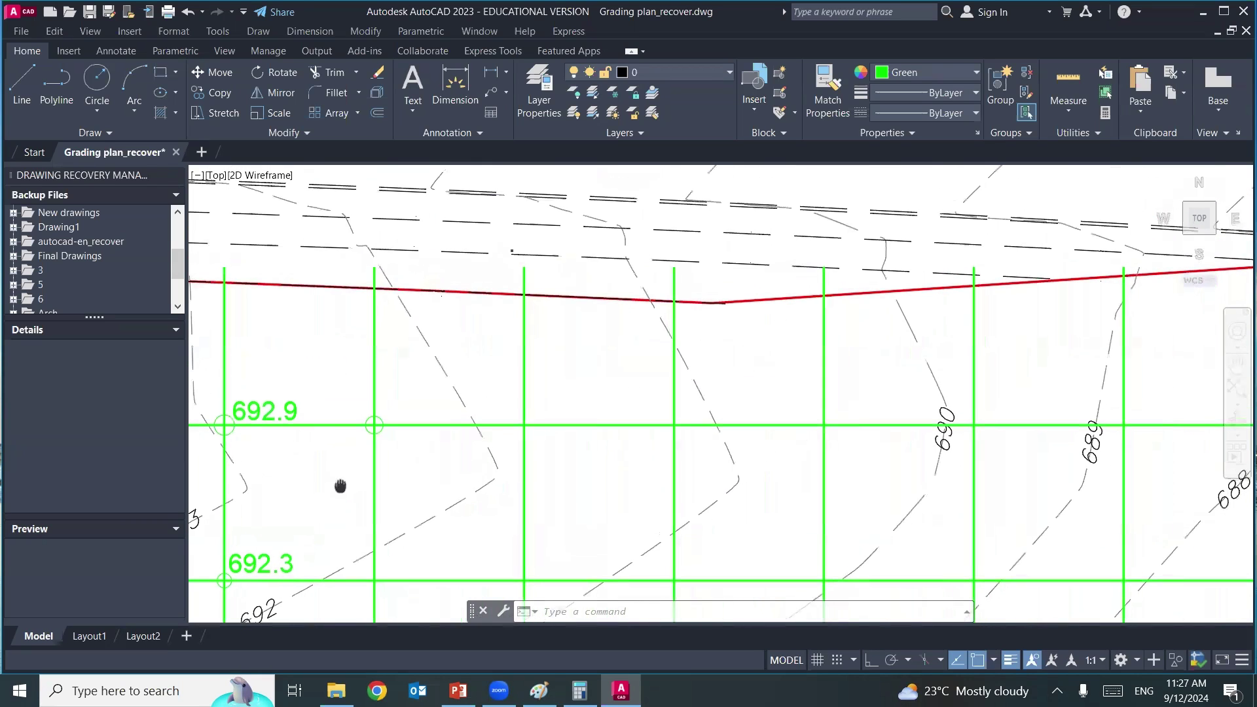
pyautogui.moveTo(477, 364)
pyautogui.mouseDown(button='middle')
pyautogui.moveTo(458, 390)
pyautogui.moveTo(501, 328)
pyautogui.mouseUp(button='middle')
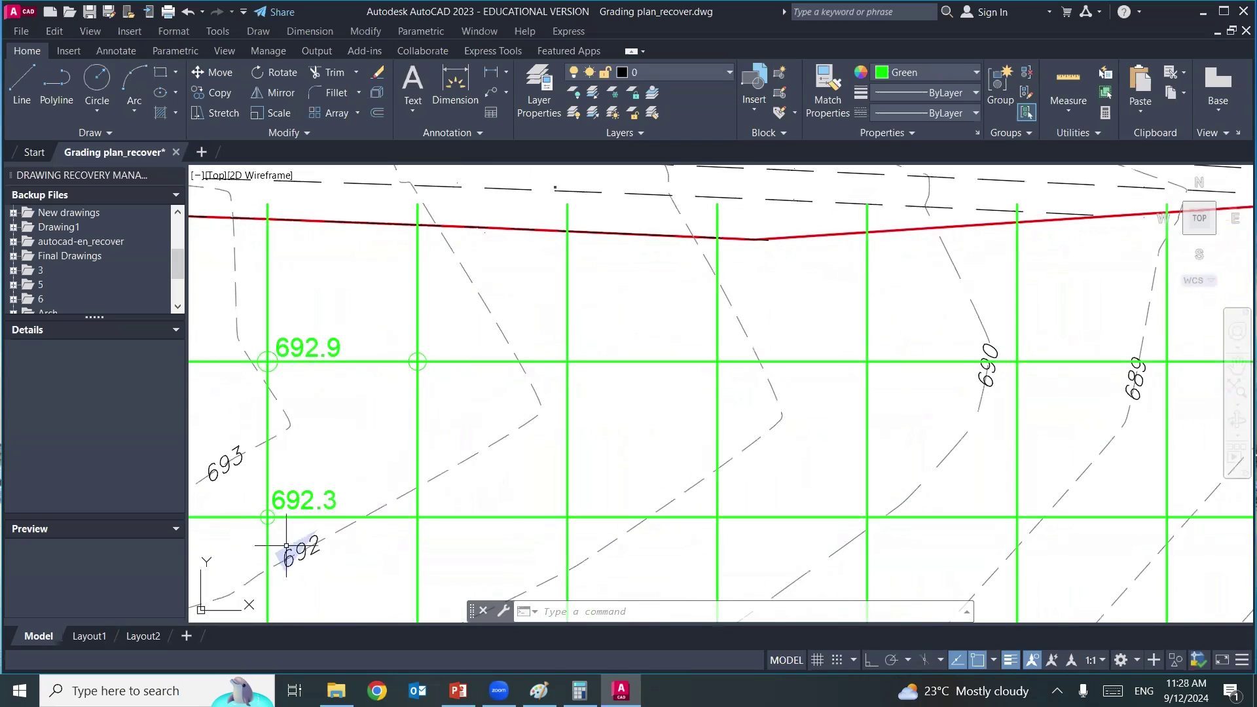
# - Copy the 692.3 label onto the new circle right of 692.9
pyautogui.moveTo(395, 398); pyautogui.dragTo(393, 413, button='middle')
pyautogui.write('c')
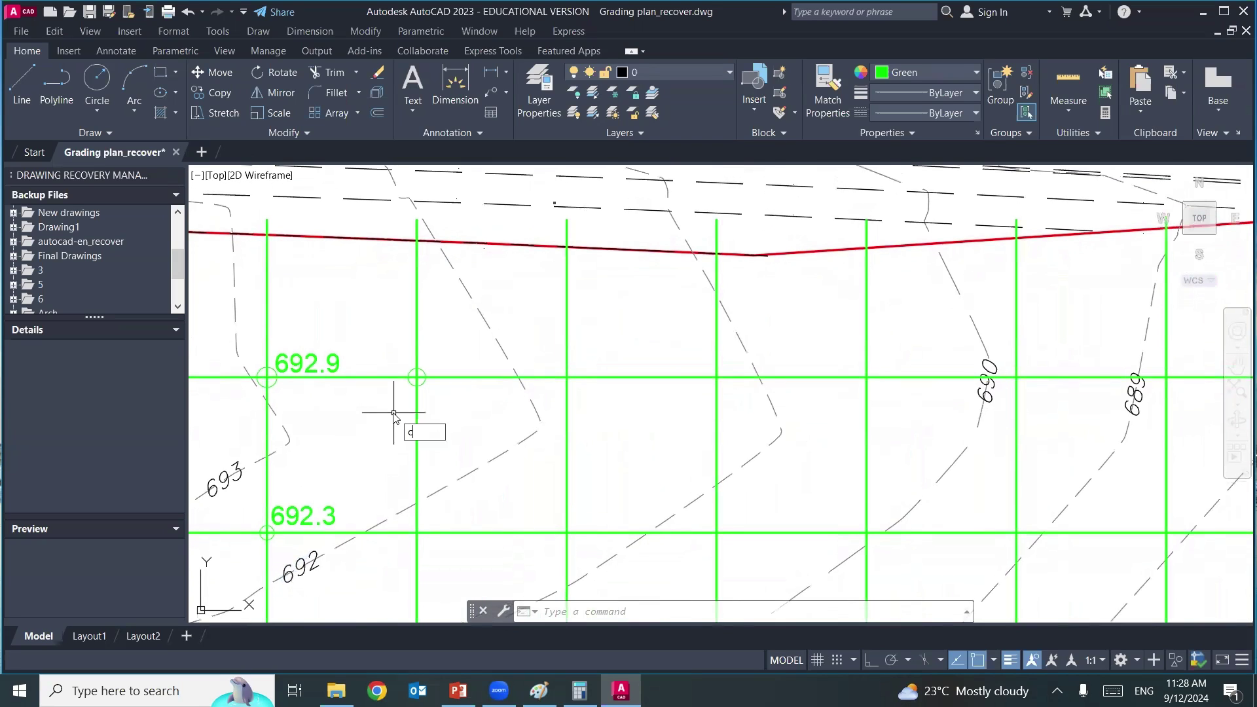
pyautogui.write('o')
pyautogui.press('Return')
pyautogui.click(306, 512)
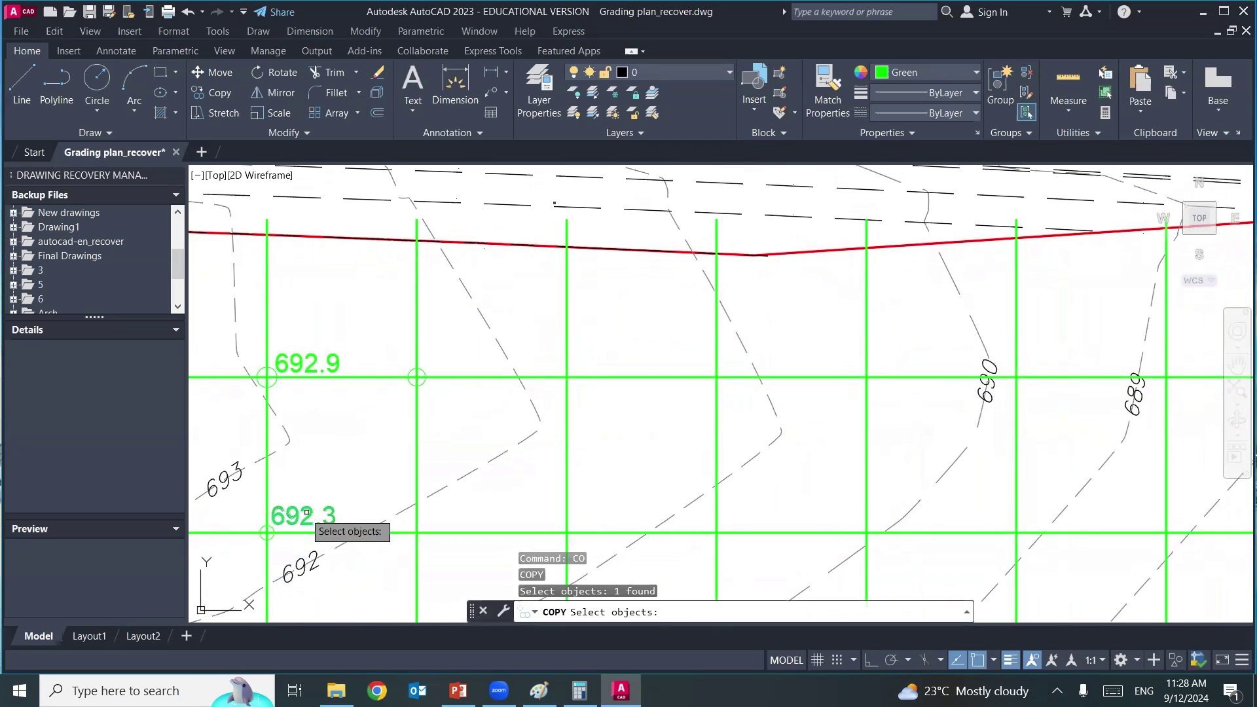
pyautogui.press('Return')
pyautogui.click(266, 533)
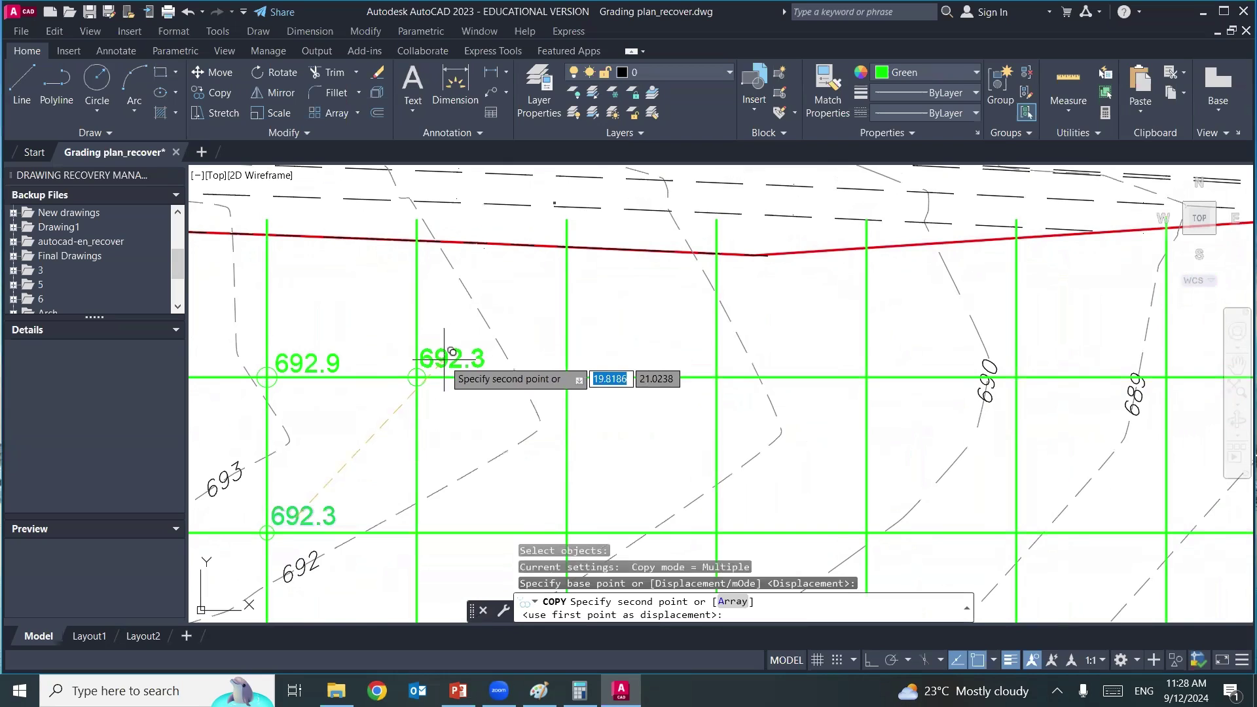
pyautogui.click(444, 360)
pyautogui.press('Escape')
# - Edit the copied label so it reads 692.4
pyautogui.doubleClick(476, 370)
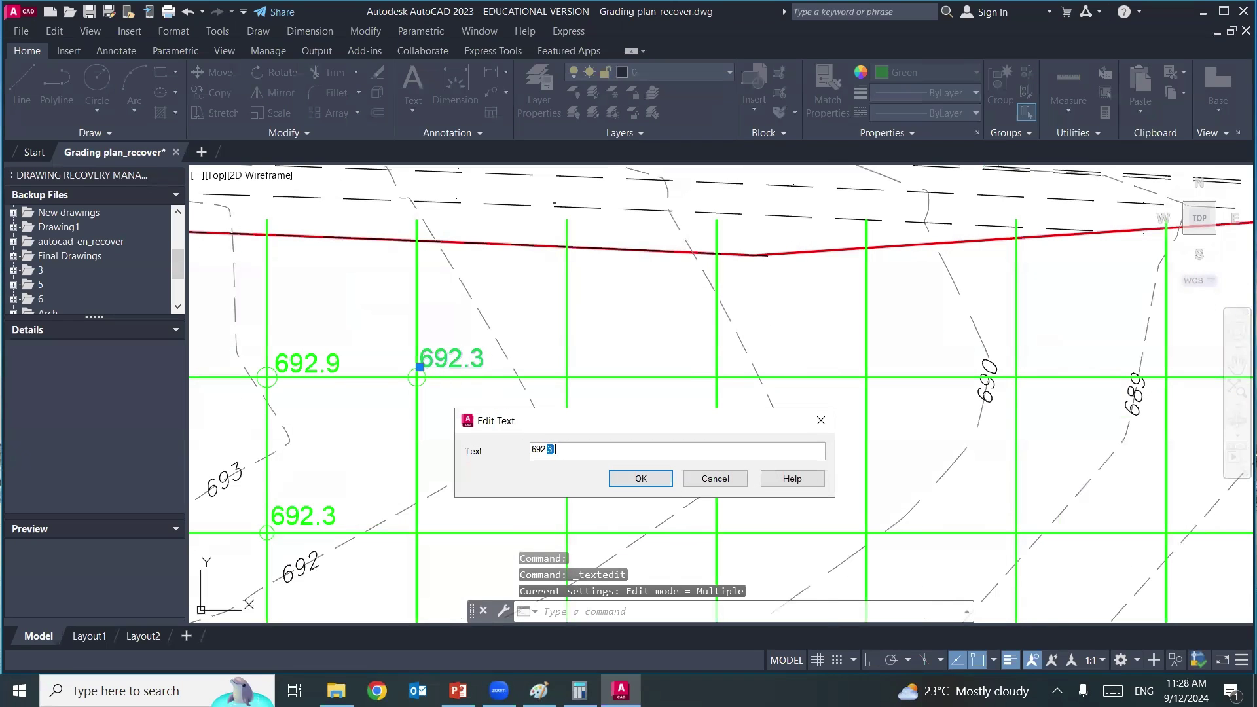
pyautogui.press('Return')
pyautogui.moveTo(421, 526); pyautogui.dragTo(467, 472, button='middle')
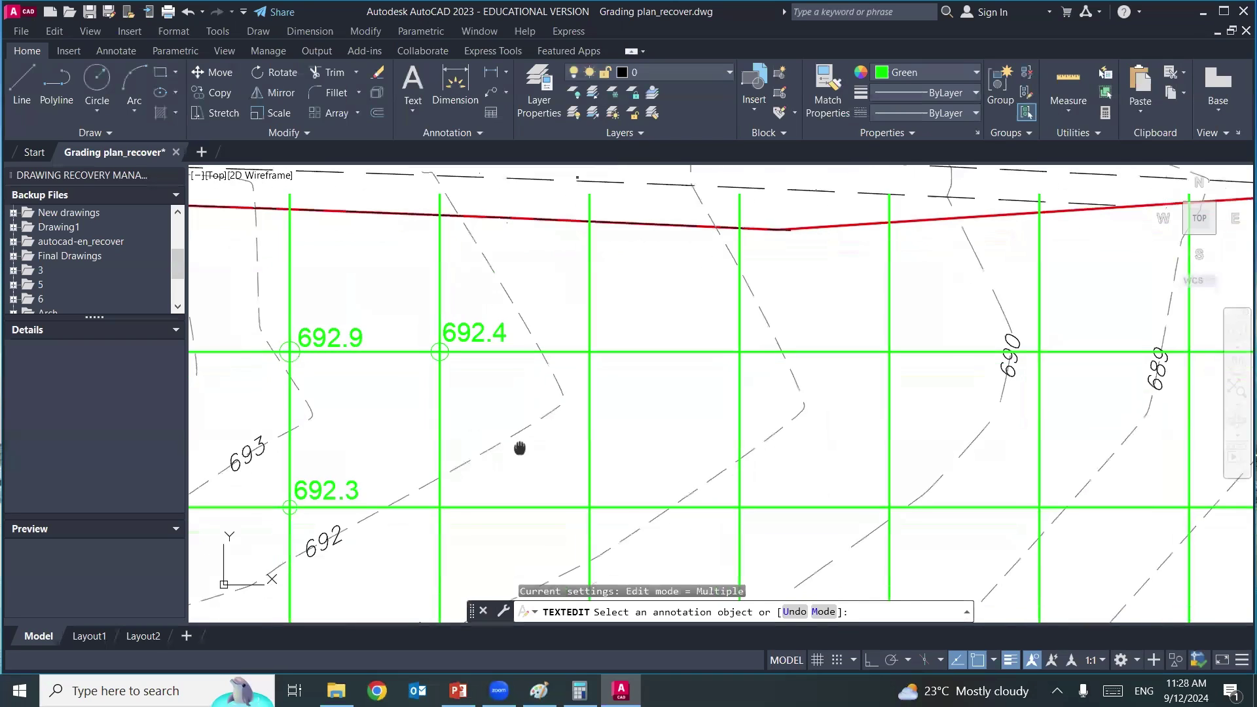
pyautogui.press('Escape')
pyautogui.press('Escape')
pyautogui.press('Escape')
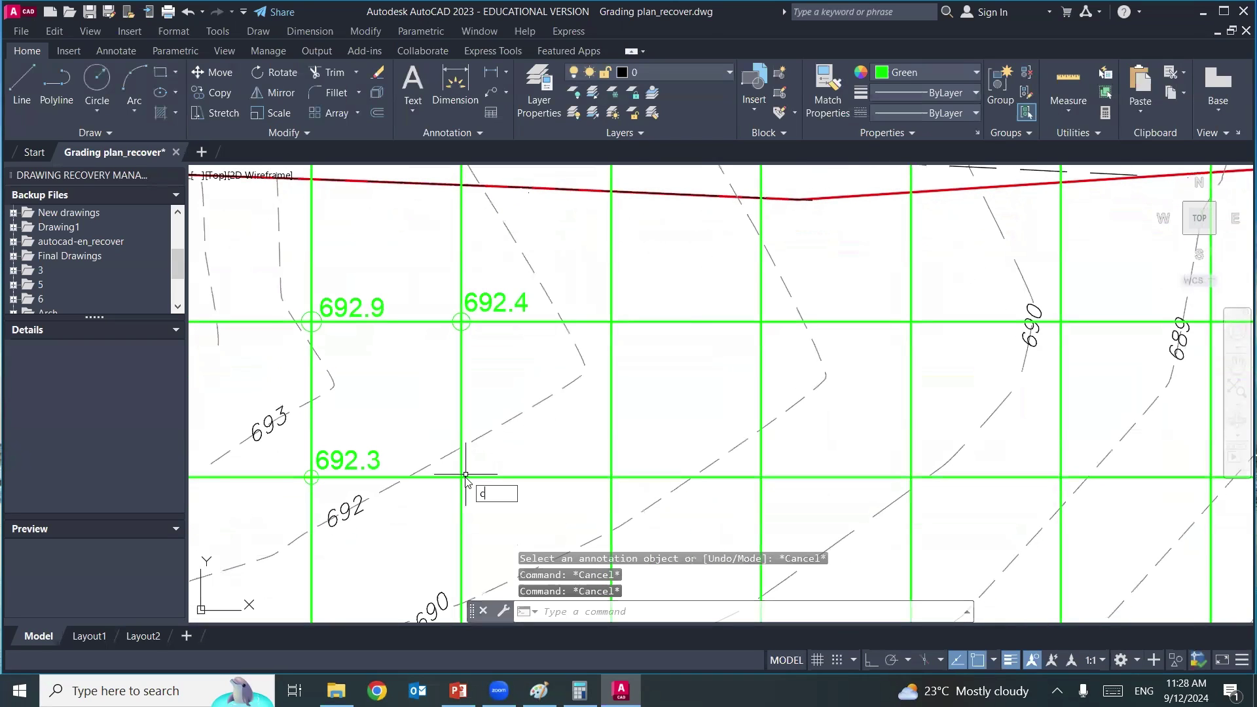
# - Add a small circle at the grid intersection right of 692.3, below 692.4
pyautogui.press('Return')
pyautogui.click(462, 476)
pyautogui.scroll(2, 460, 475)
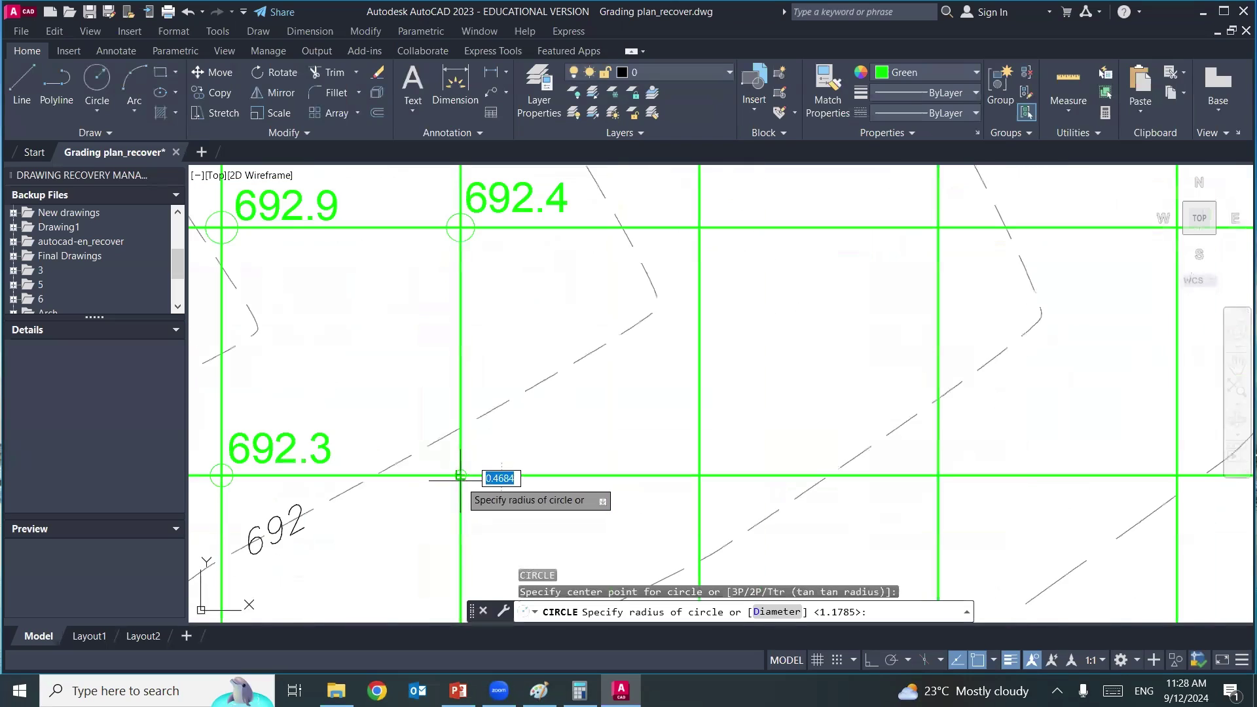
pyautogui.scroll(4, 460, 475)
pyautogui.click(465, 462)
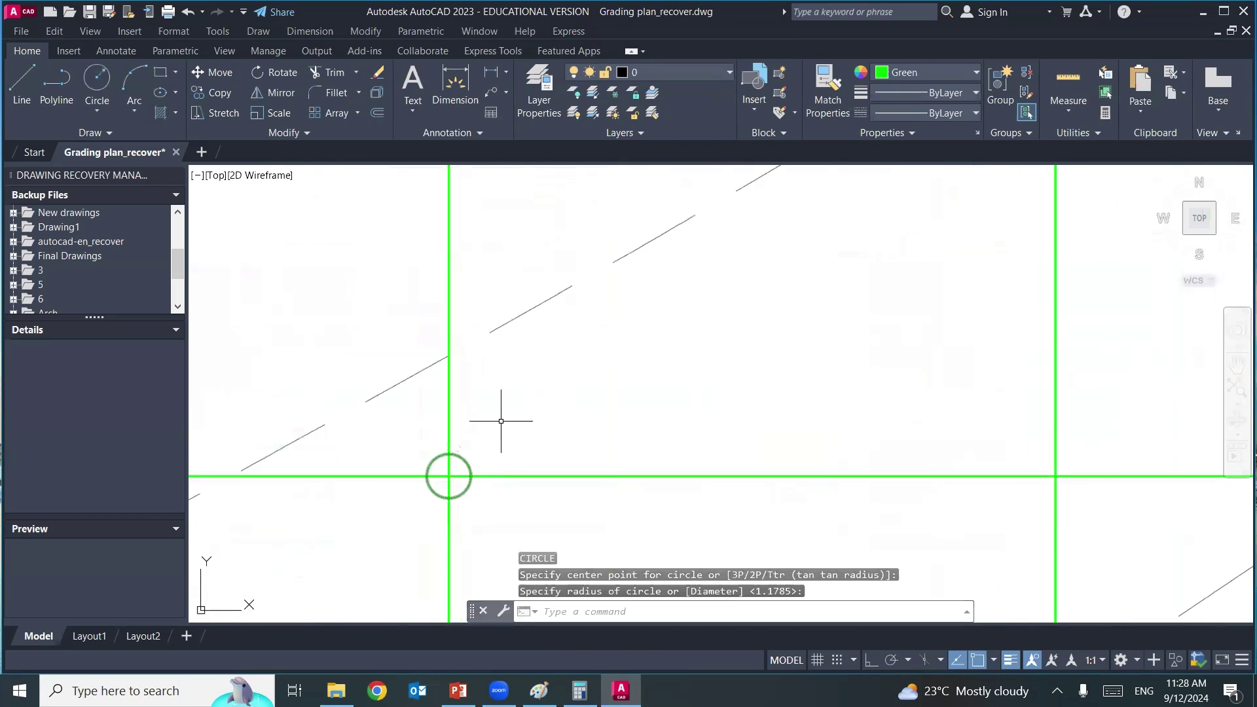
pyautogui.scroll(-4, 501, 421)
pyautogui.scroll(-2, 500, 419)
pyautogui.moveTo(446, 490); pyautogui.dragTo(435, 540, button='middle')
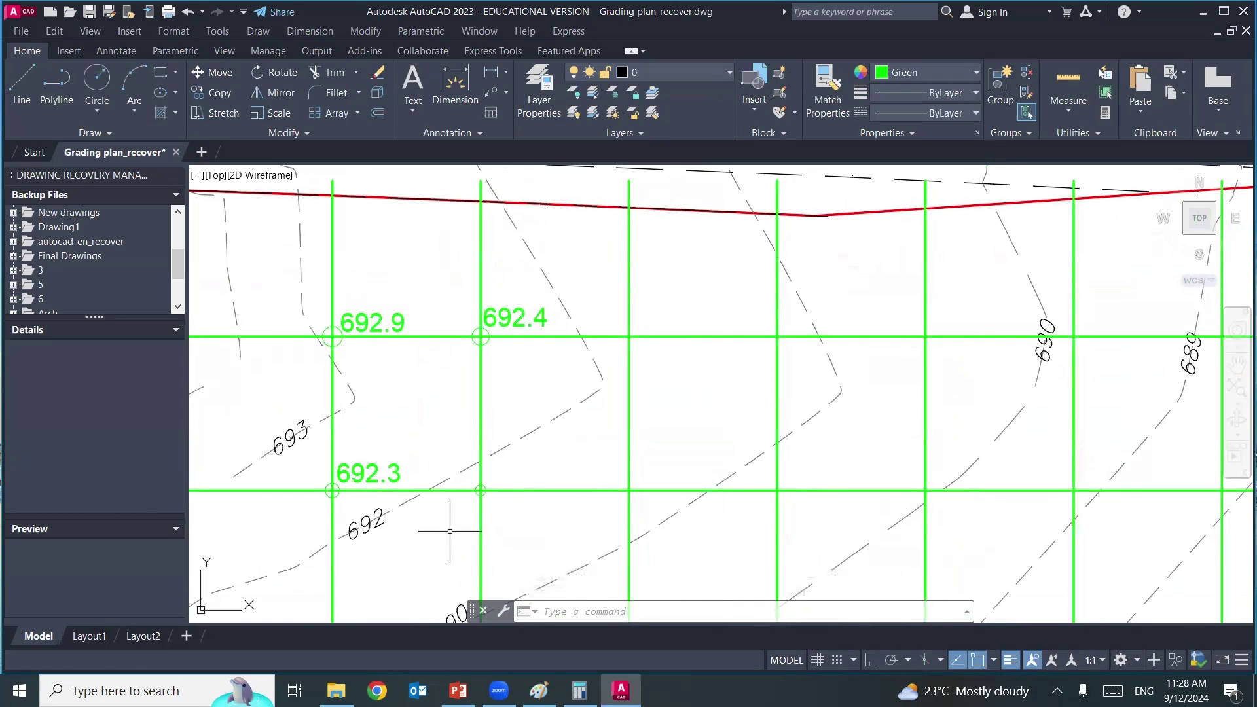
pyautogui.moveTo(452, 529); pyautogui.dragTo(435, 450, button='middle')
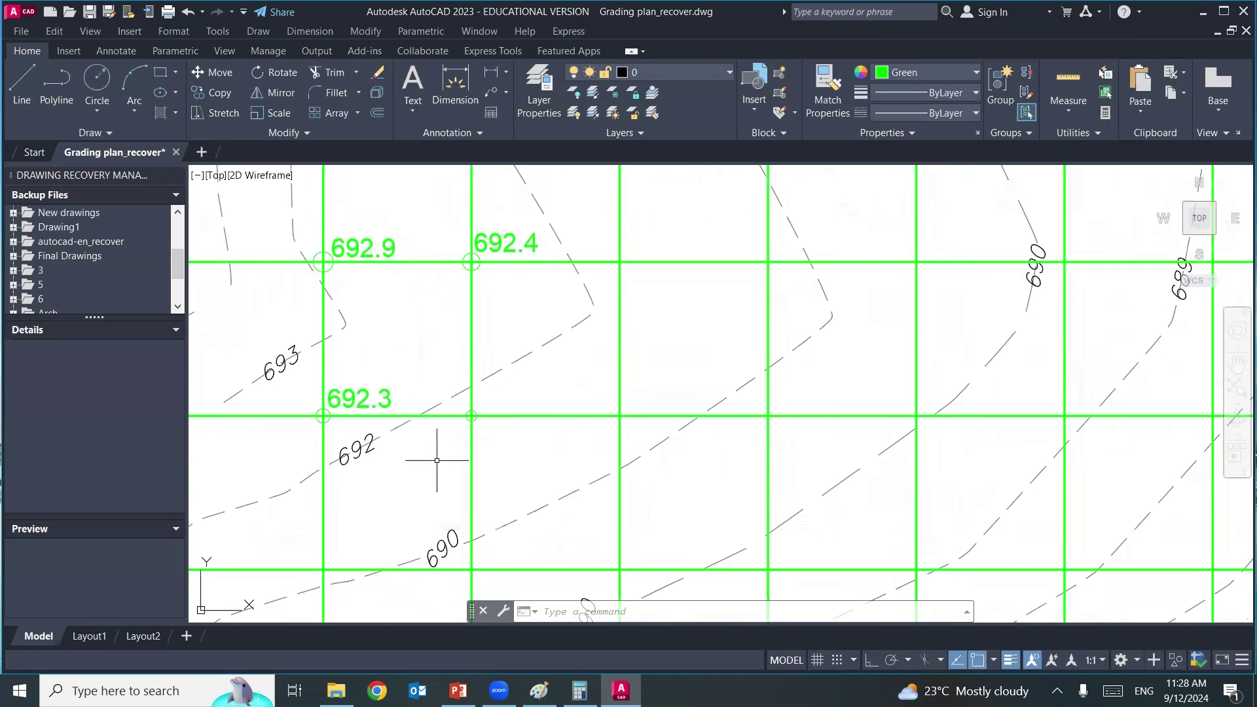
pyautogui.moveTo(435, 452); pyautogui.dragTo(419, 420, button='middle')
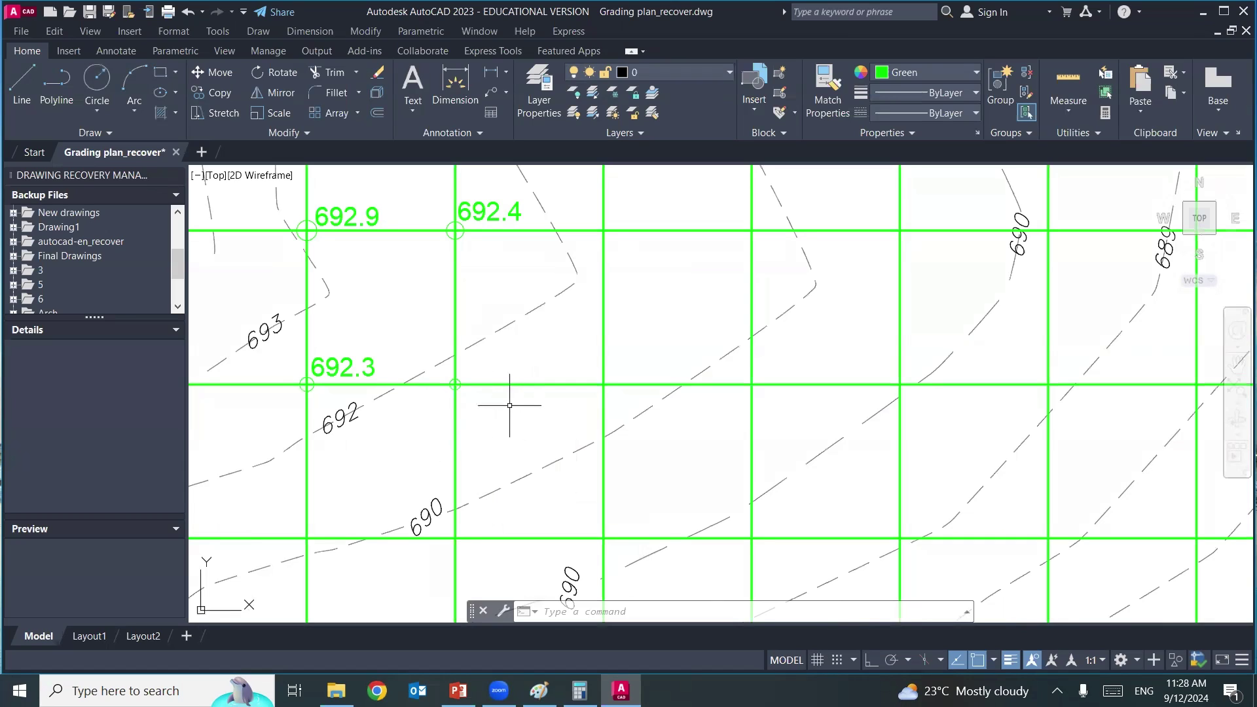
pyautogui.write('l')
# - Draw a green guide line from near the 692 contour to near the 690 contour
pyautogui.press('Return')
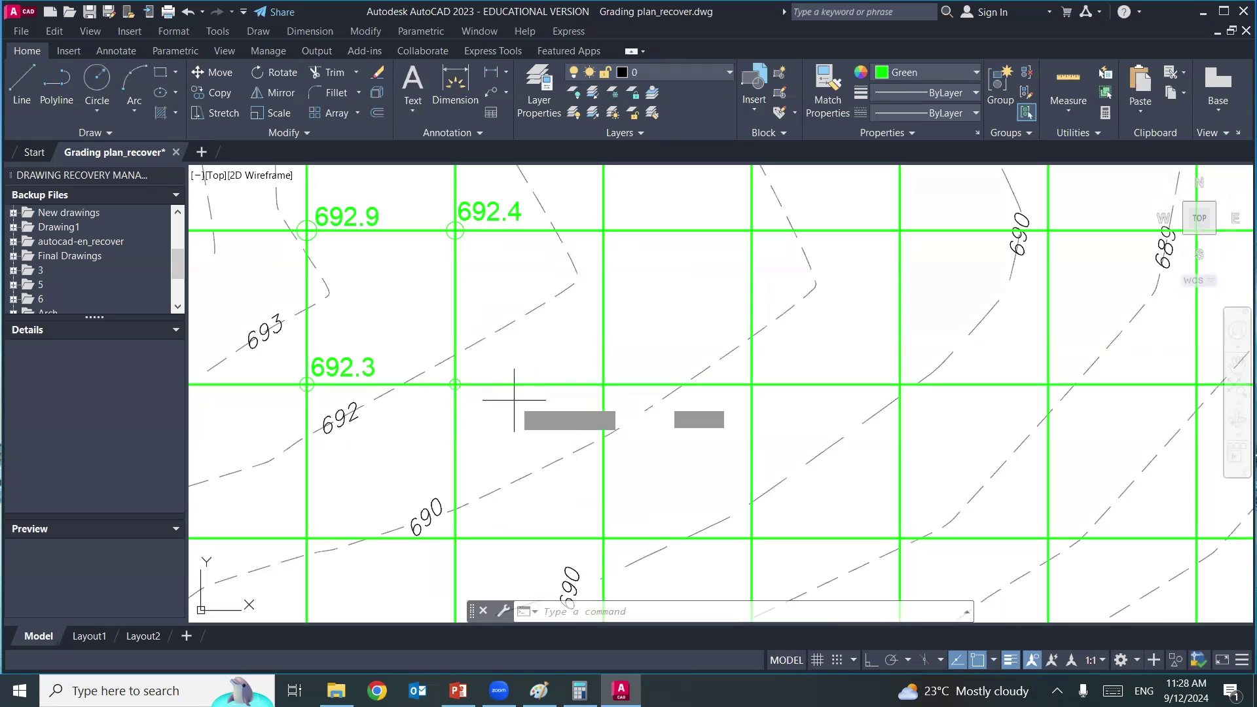
pyautogui.click(514, 398)
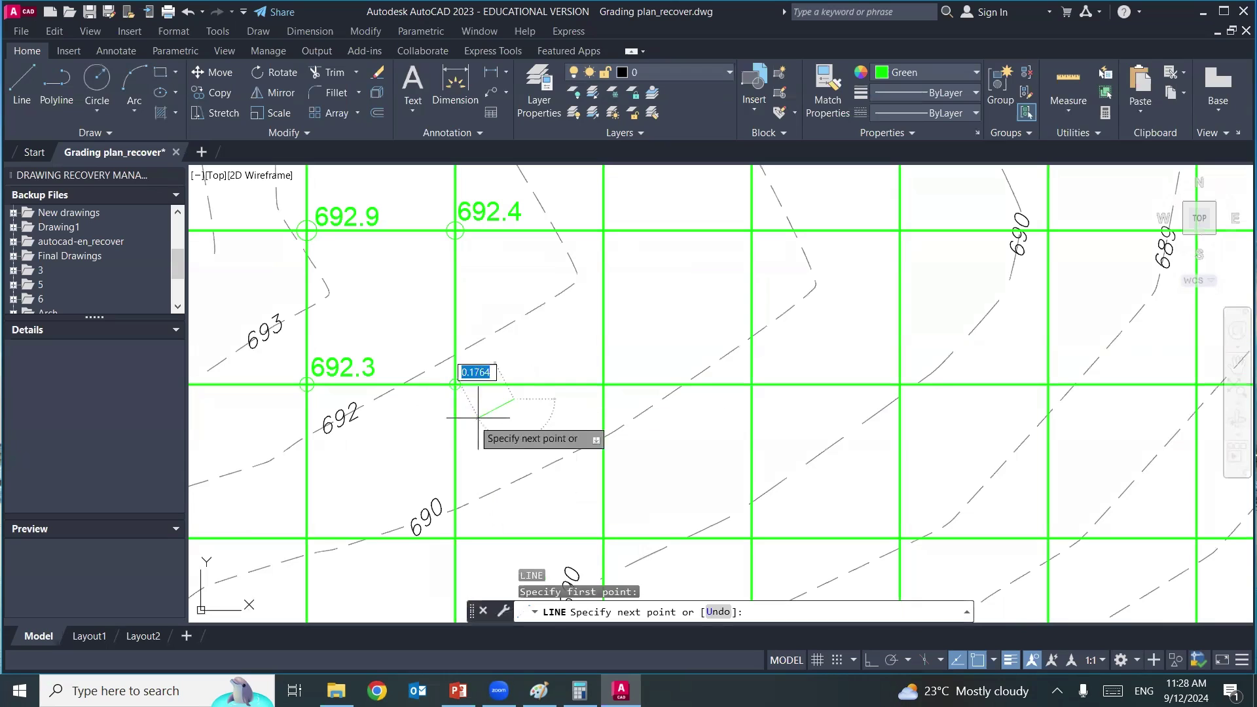
pyautogui.click(361, 478)
pyautogui.press('Return')
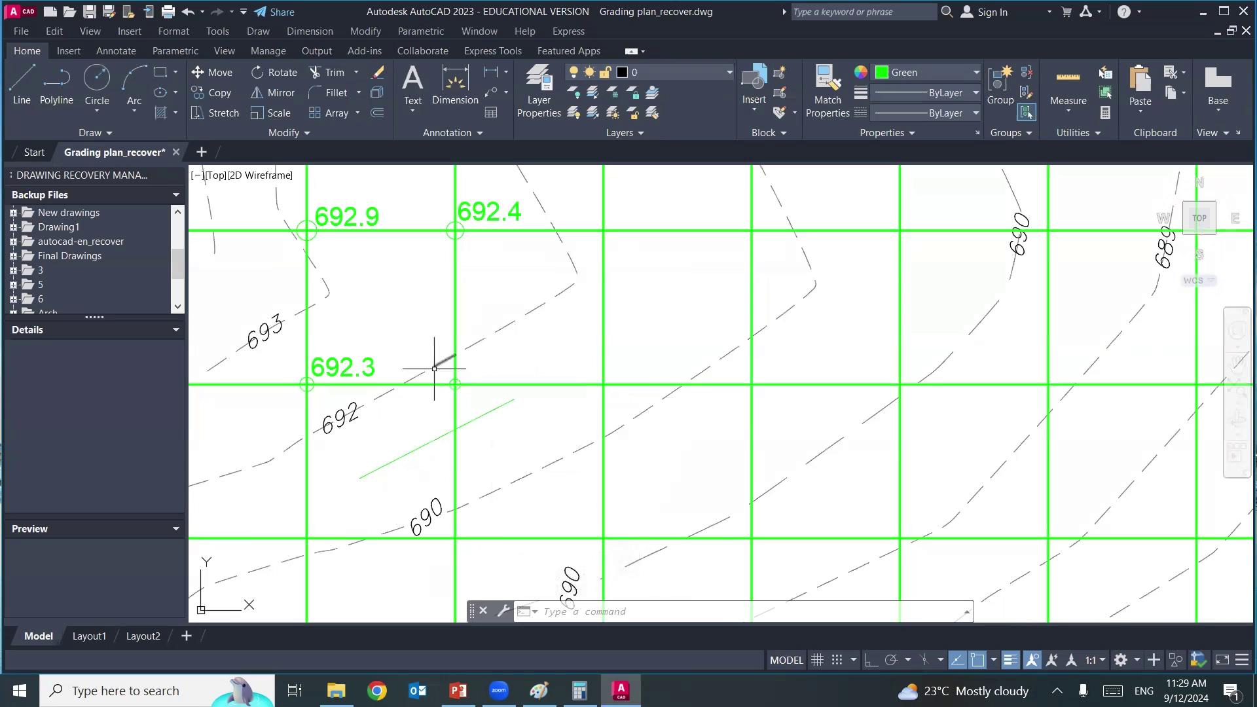
# - Copy the 692.3 label to the next intersection right and change it to 691.6
pyautogui.write('ct ')
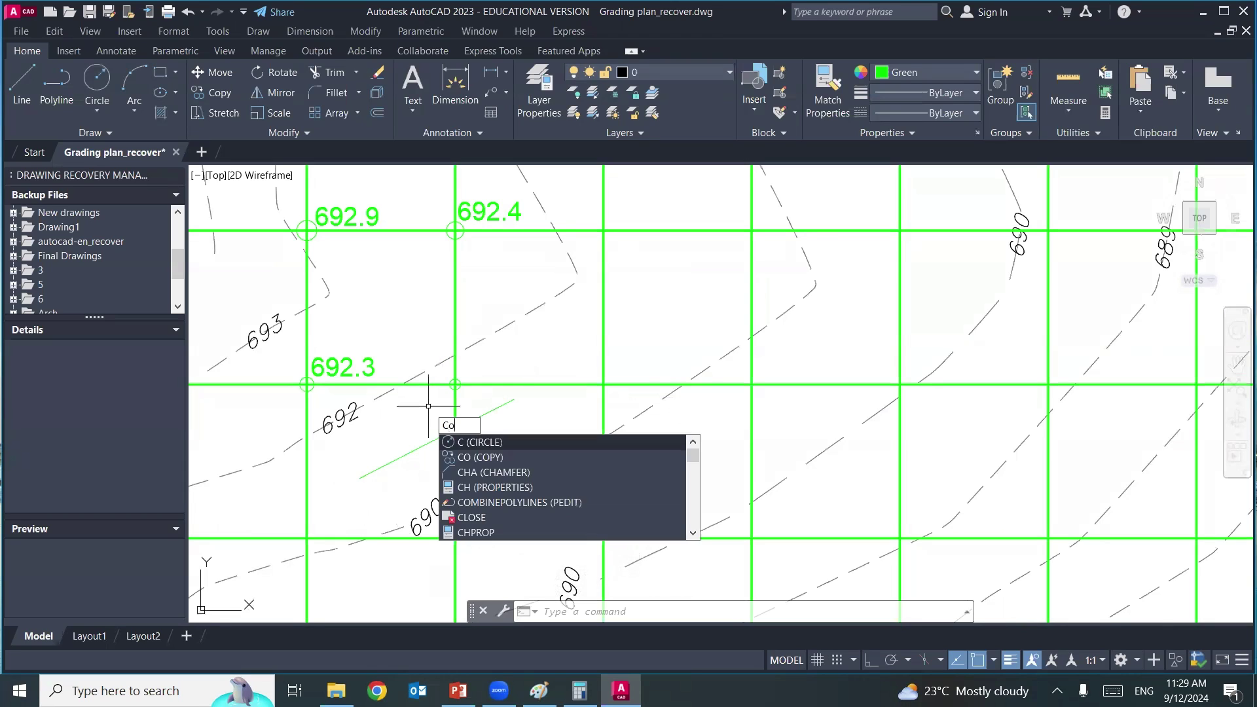
pyautogui.write('o')
pyautogui.press('Return')
pyautogui.click(345, 368)
pyautogui.press('Return')
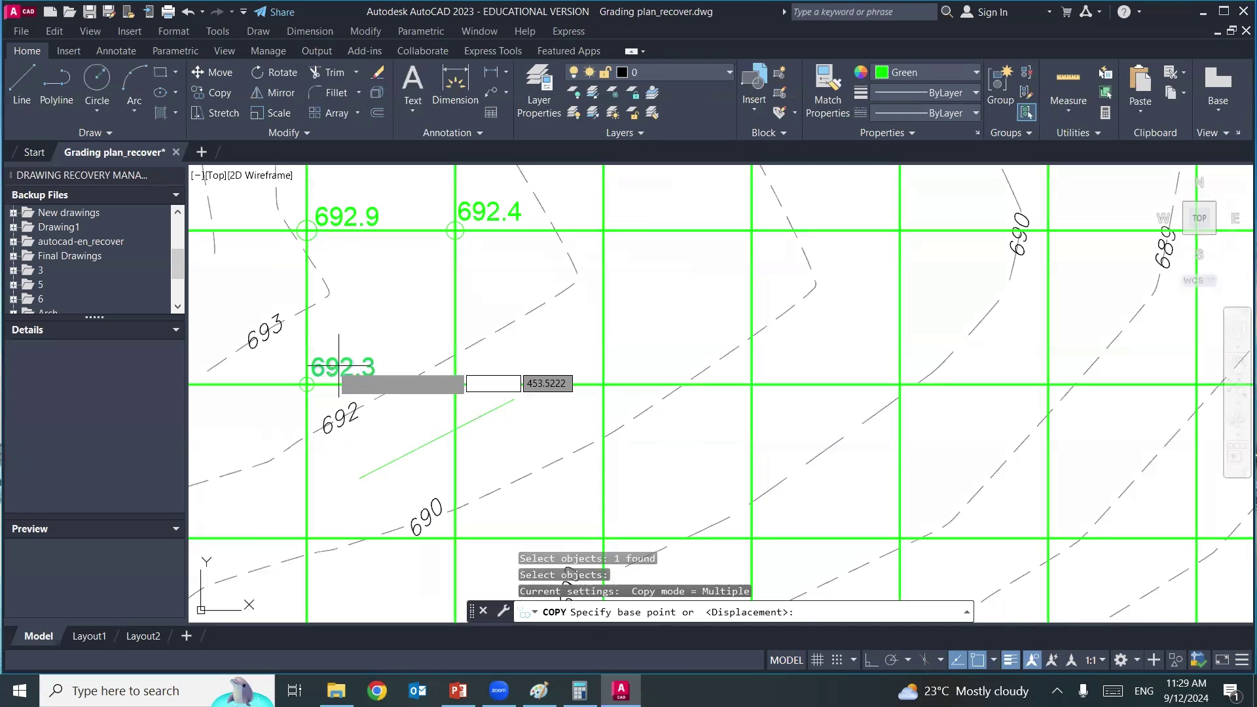
pyautogui.click(481, 364)
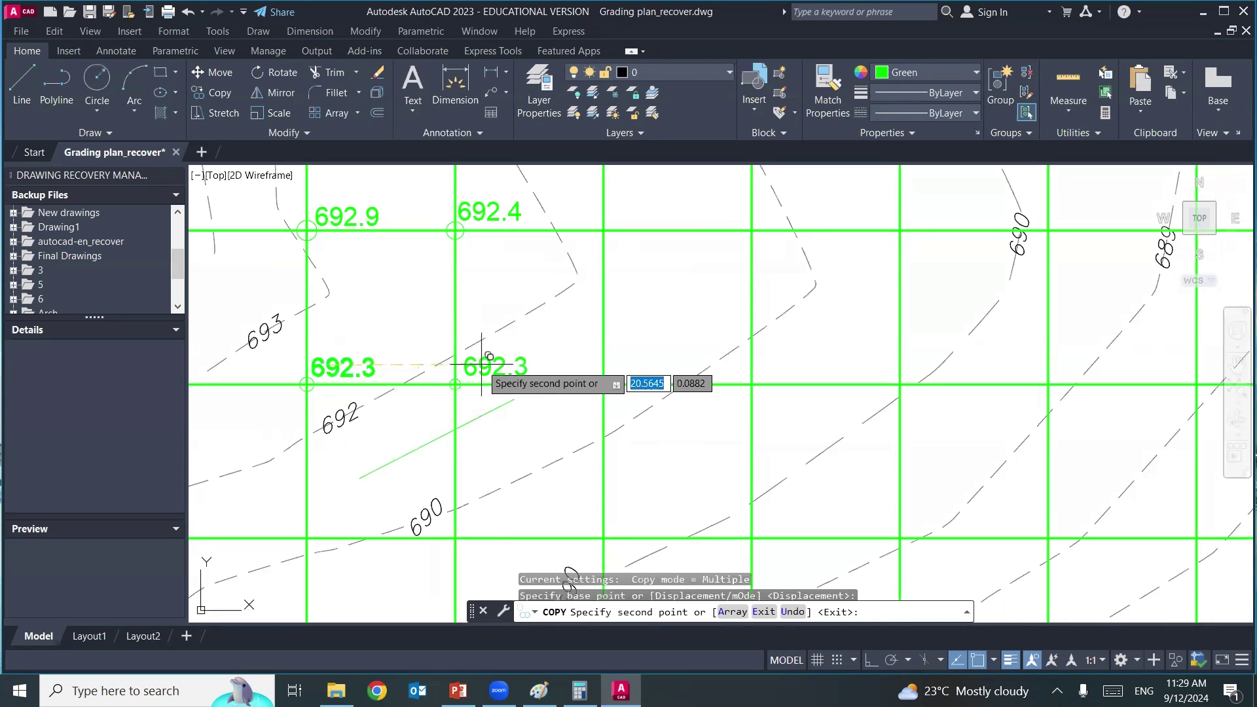
pyautogui.press('Return')
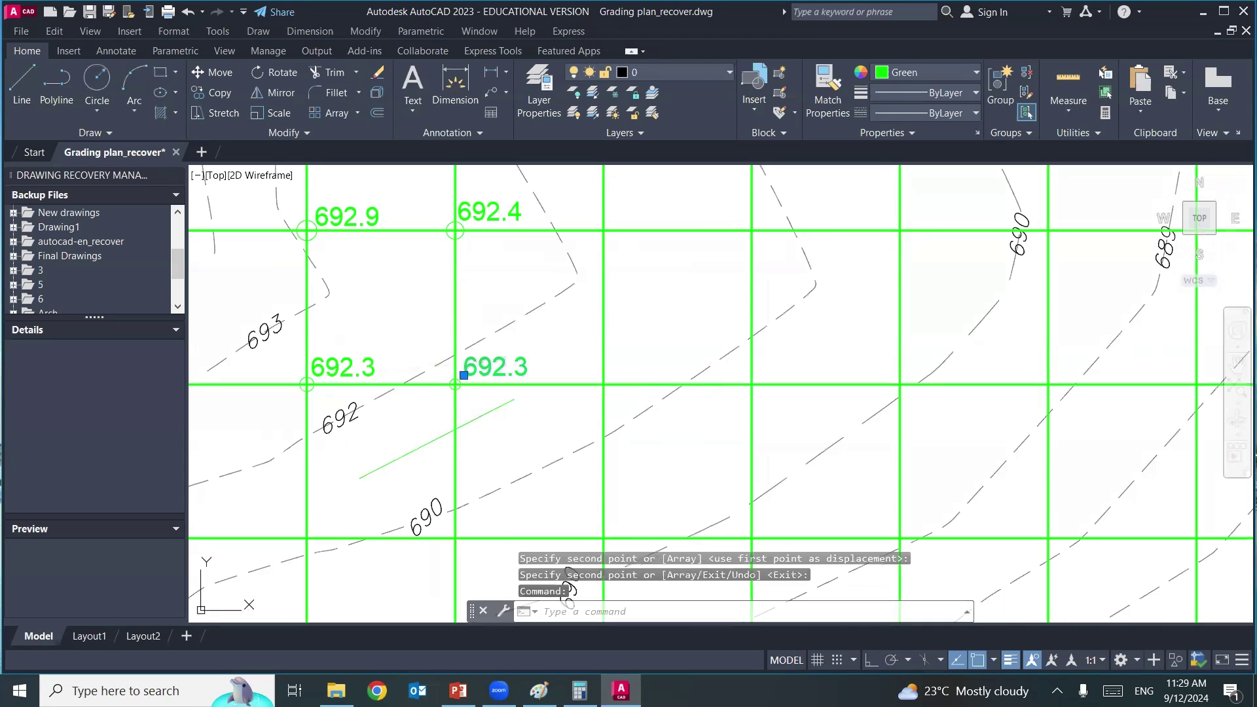
pyautogui.doubleClick(466, 371)
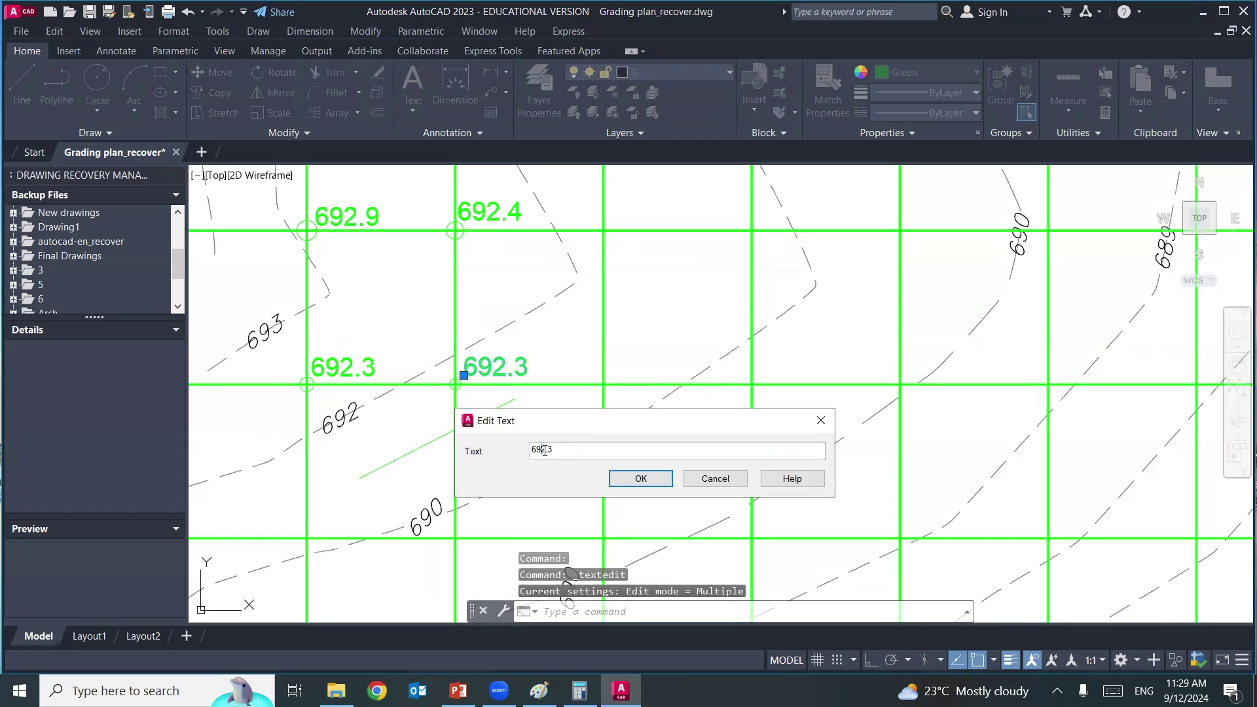
pyautogui.write('1')
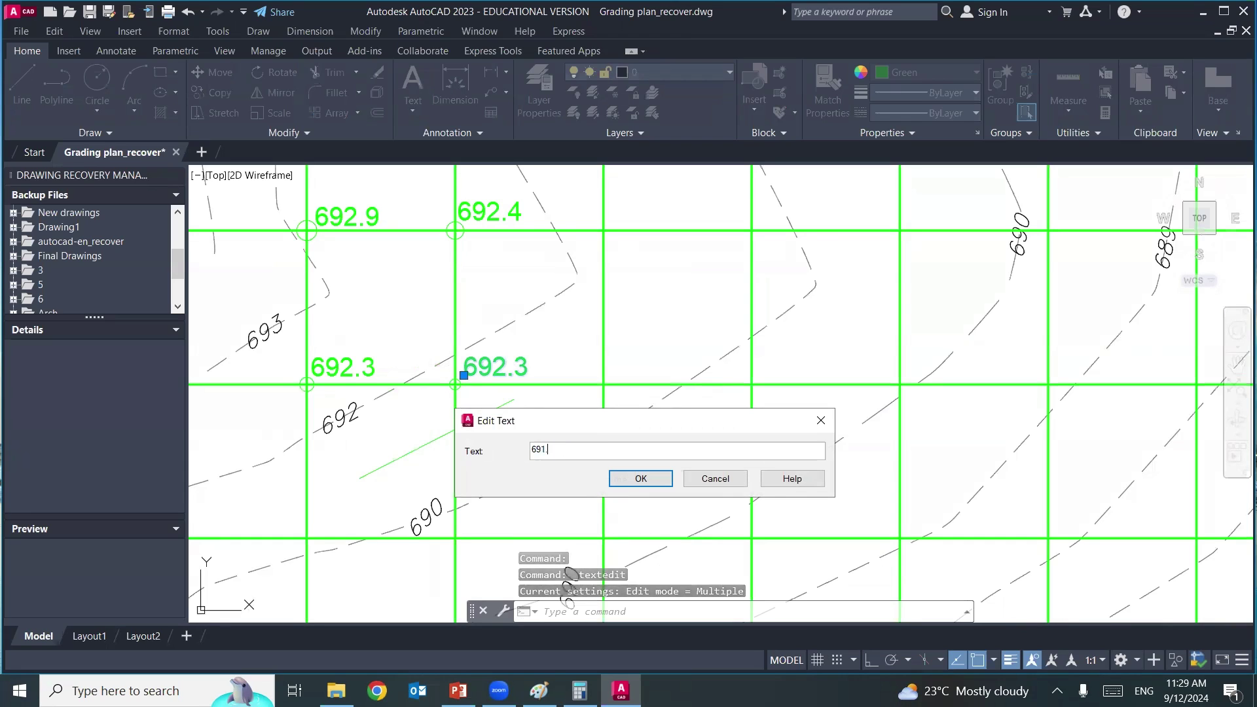
pyautogui.write('.6')
pyautogui.press('Return')
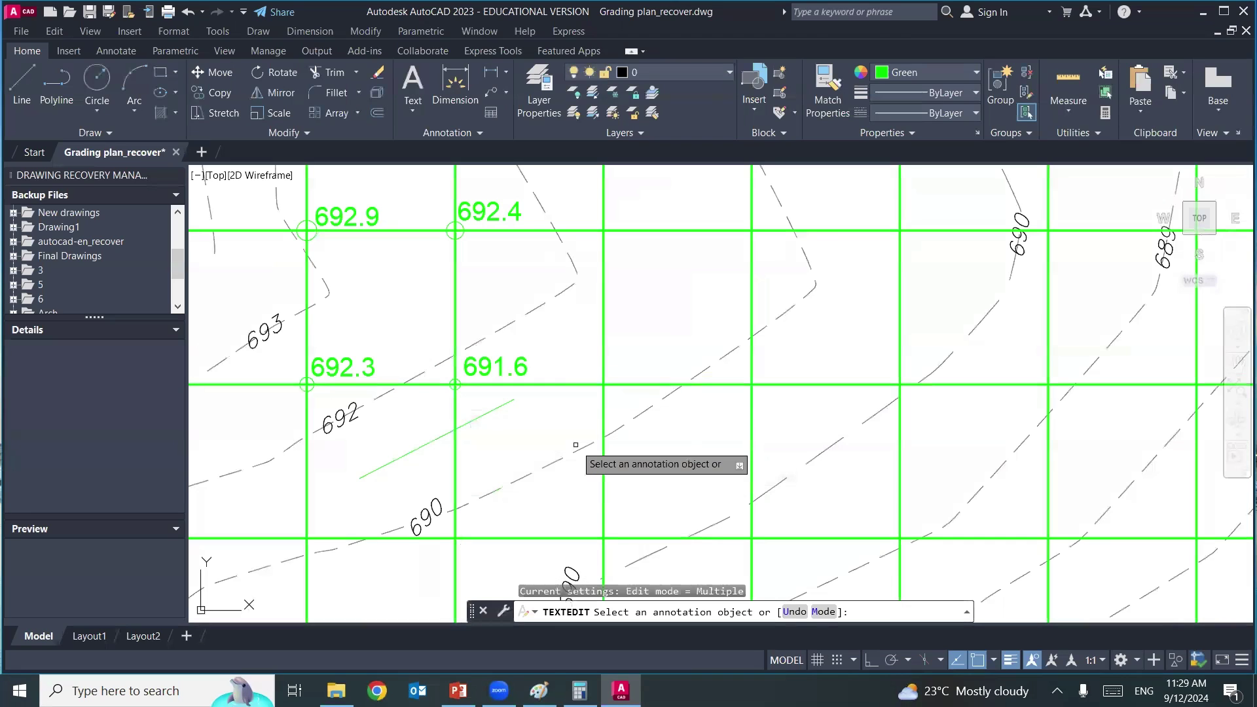
pyautogui.press('Escape')
pyautogui.press('Escape')
pyautogui.press('Escape')
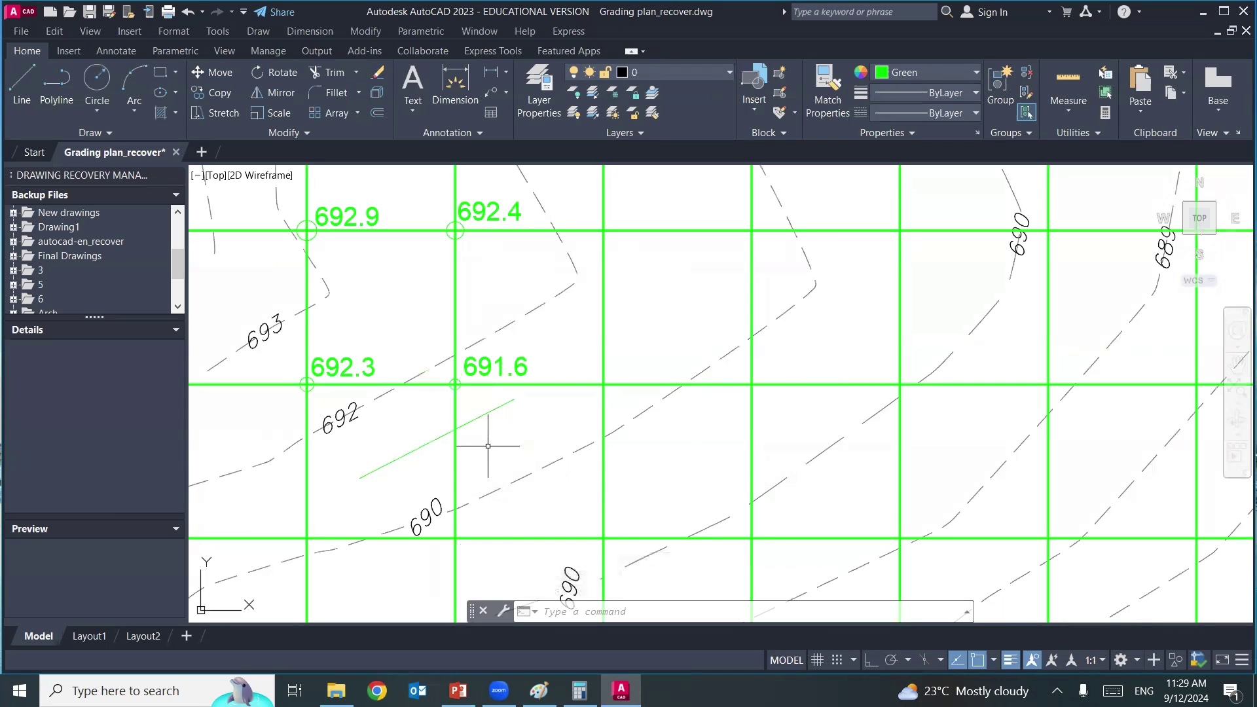
pyautogui.click(500, 415)
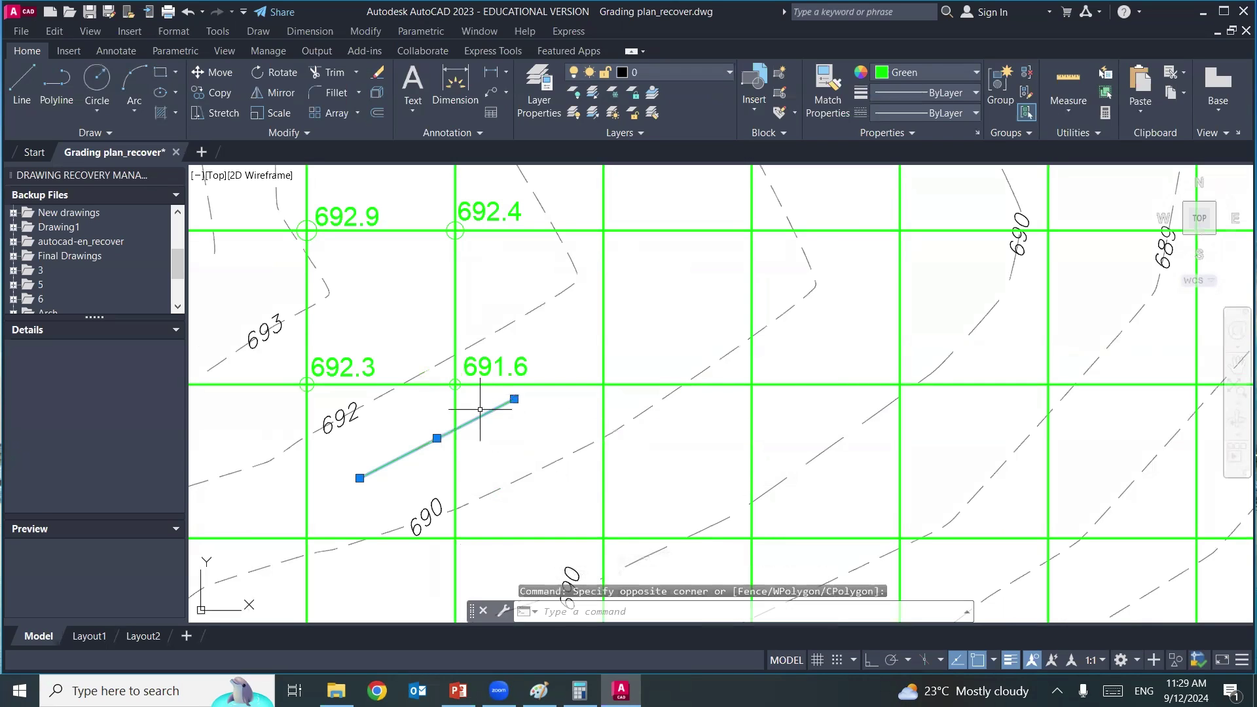
# - Delete the green guide line and look around the red site boundary
pyautogui.press('Delete')
pyautogui.scroll(-5, 524, 442)
pyautogui.scroll(1, 544, 449)
pyautogui.scroll(1, 524, 419)
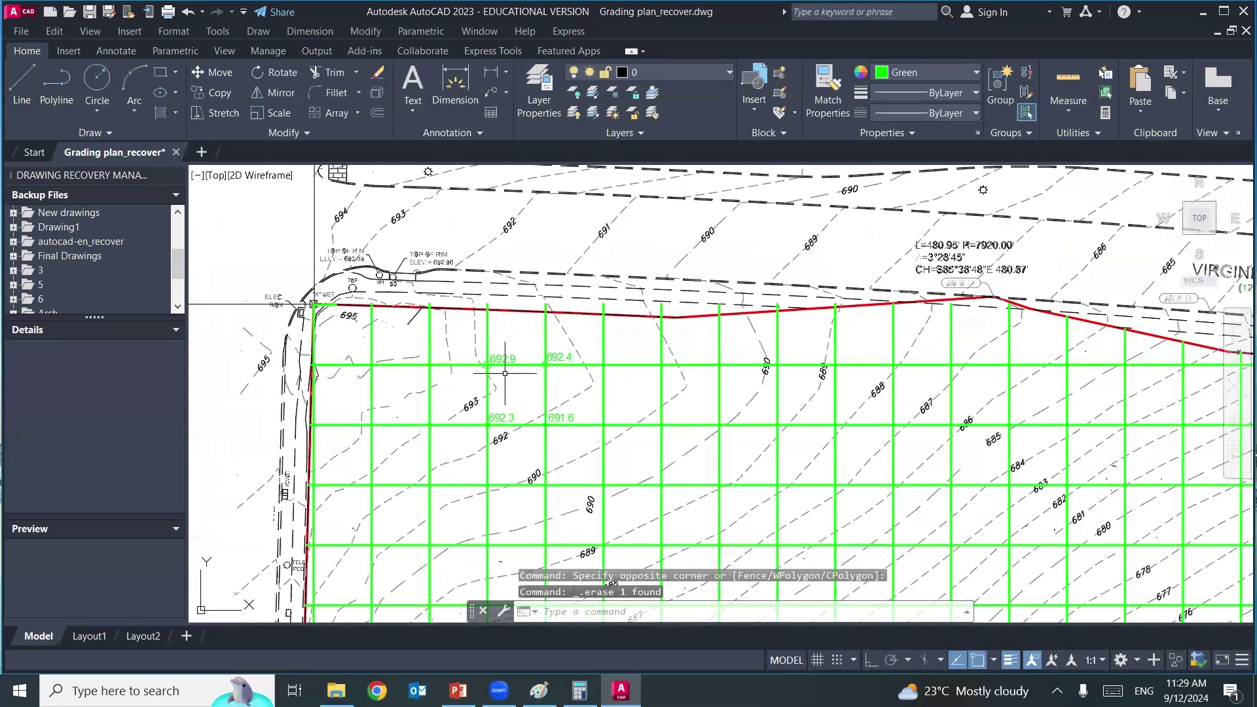
pyautogui.scroll(6, 503, 373)
pyautogui.scroll(-2, 503, 373)
pyautogui.moveTo(519, 393); pyautogui.dragTo(508, 373, button='middle')
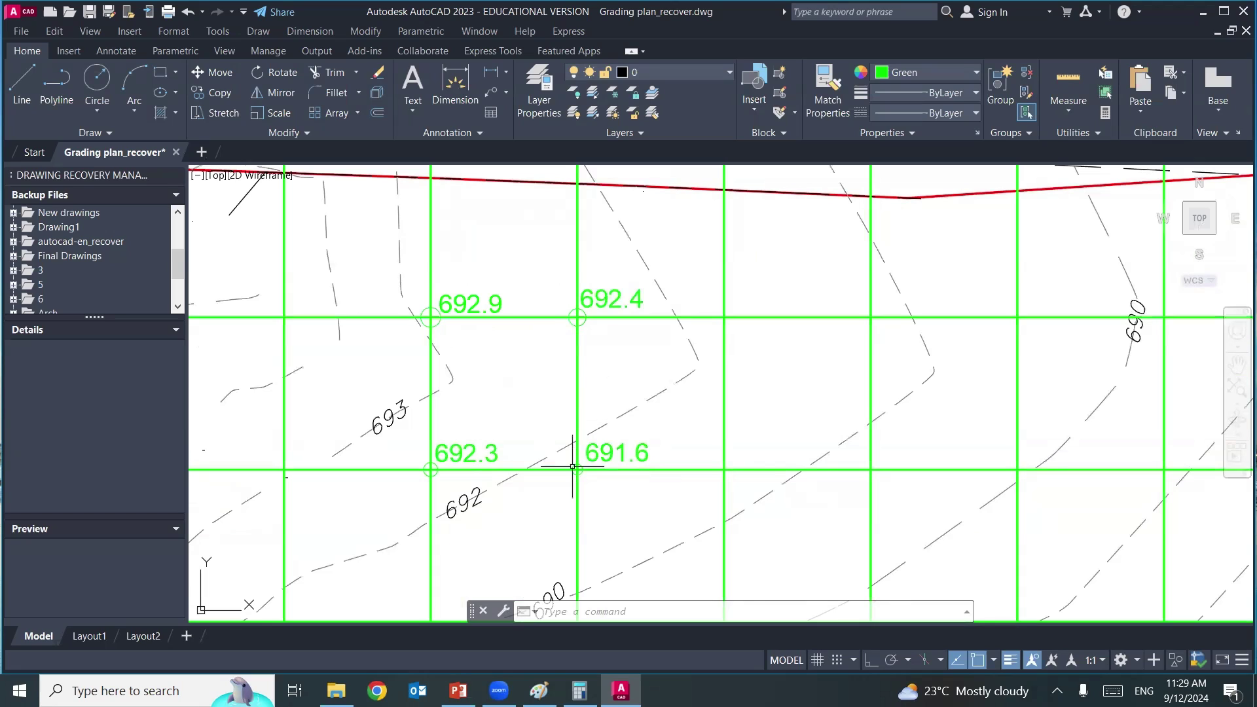
# - Zoom out over the whole gridded site and bring up the Paint grid sketch
pyautogui.click(491, 397)
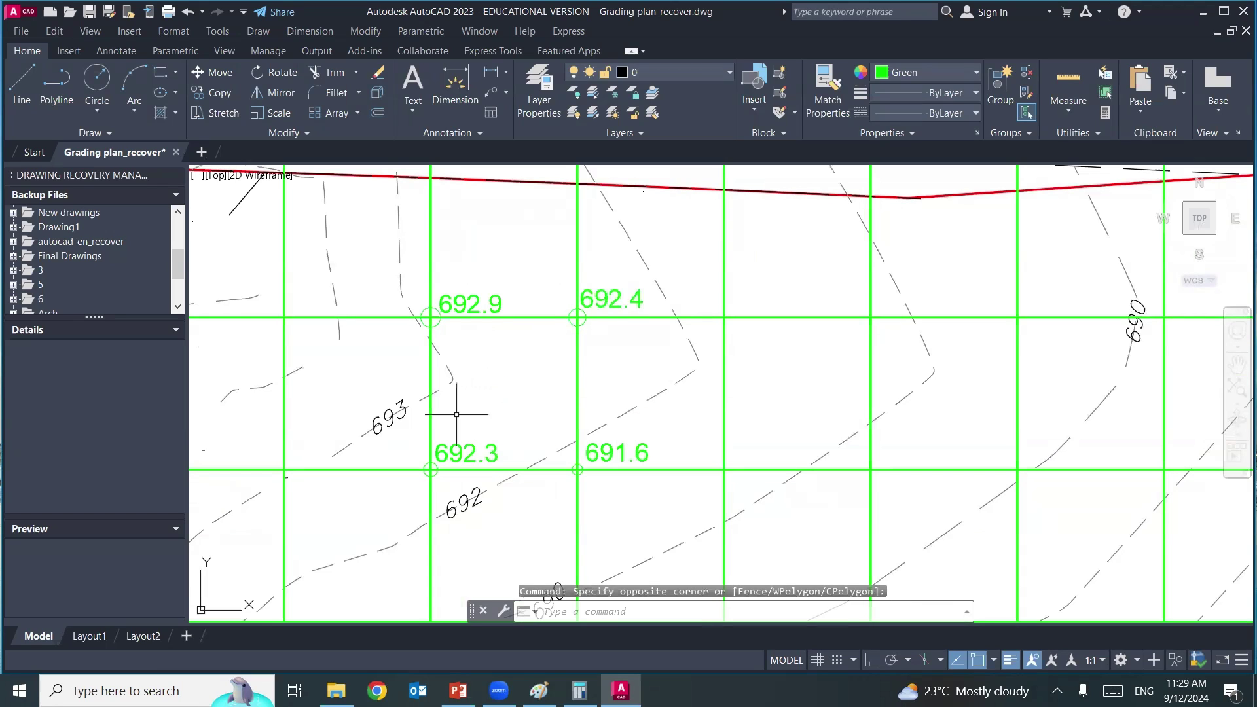
pyautogui.scroll(-4, 456, 411)
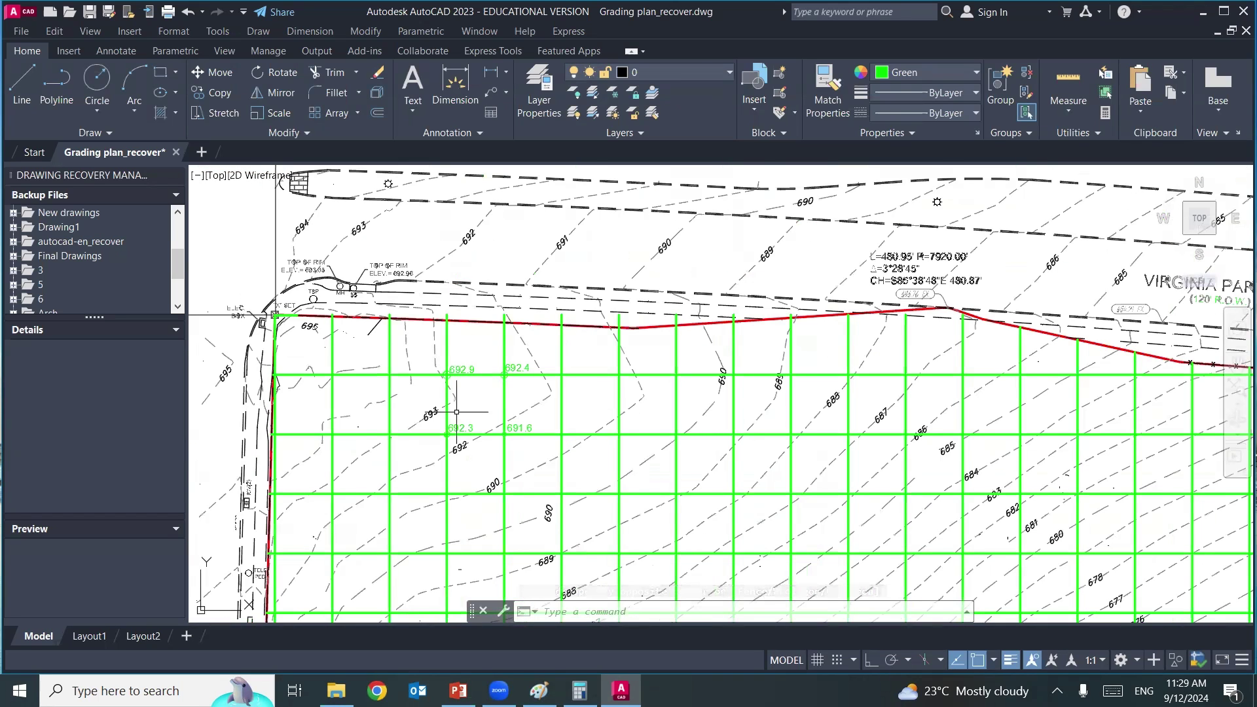
pyautogui.moveTo(467, 412); pyautogui.dragTo(315, 346, button='middle')
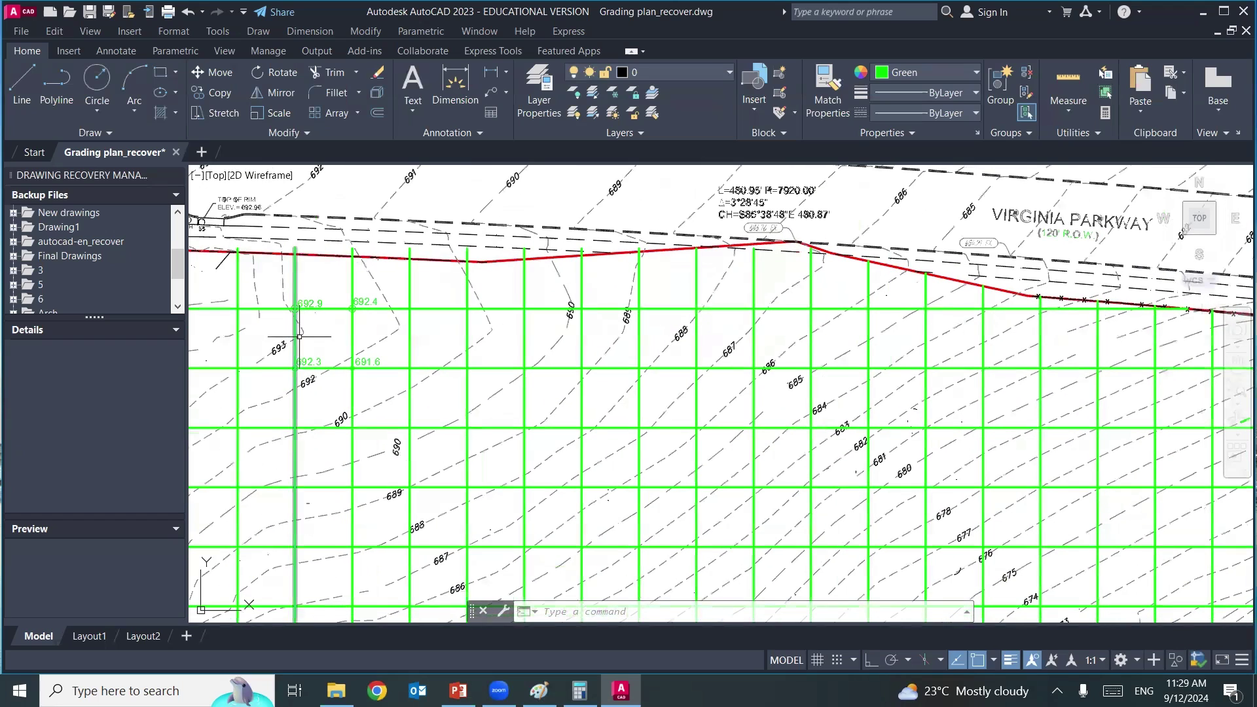
pyautogui.scroll(-2, 773, 337)
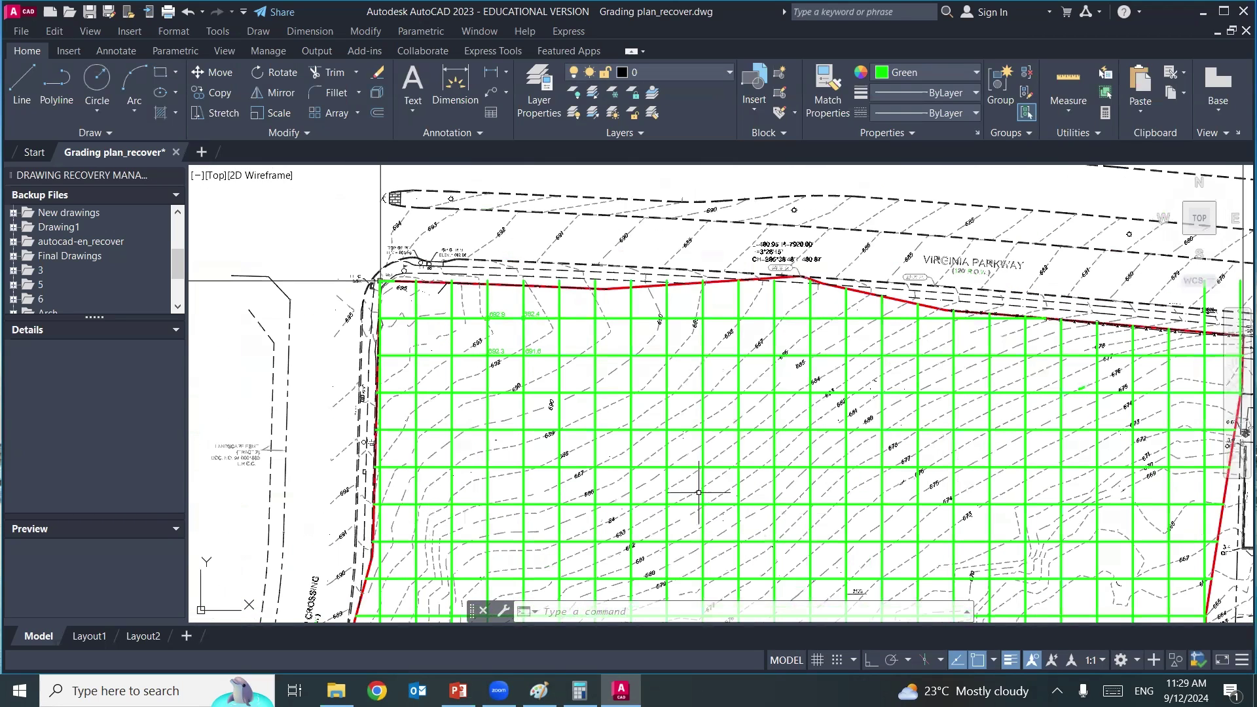
pyautogui.moveTo(497, 537); pyautogui.dragTo(479, 443, button='middle')
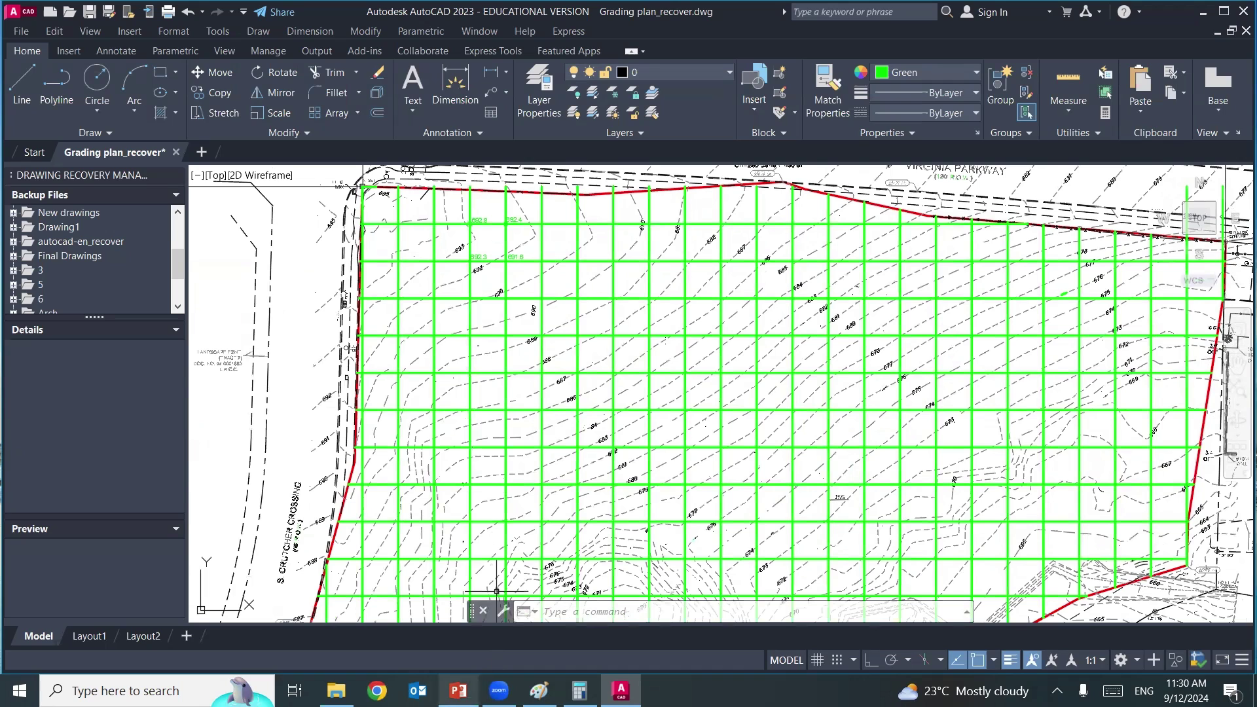
pyautogui.click(539, 691)
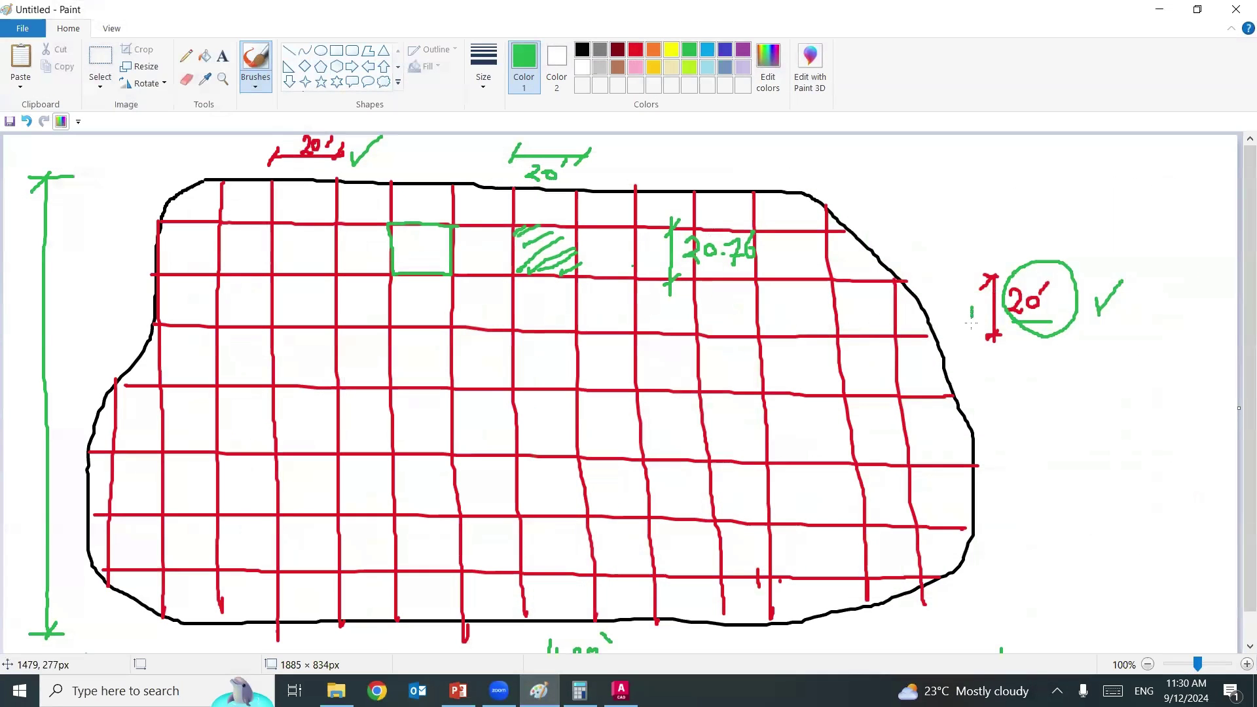
# - Draw a green mark beside the circled 20' note in Paint, then return to AutoCAD
pyautogui.moveTo(971, 321); pyautogui.dragTo(1005, 280)
pyautogui.click(621, 691)
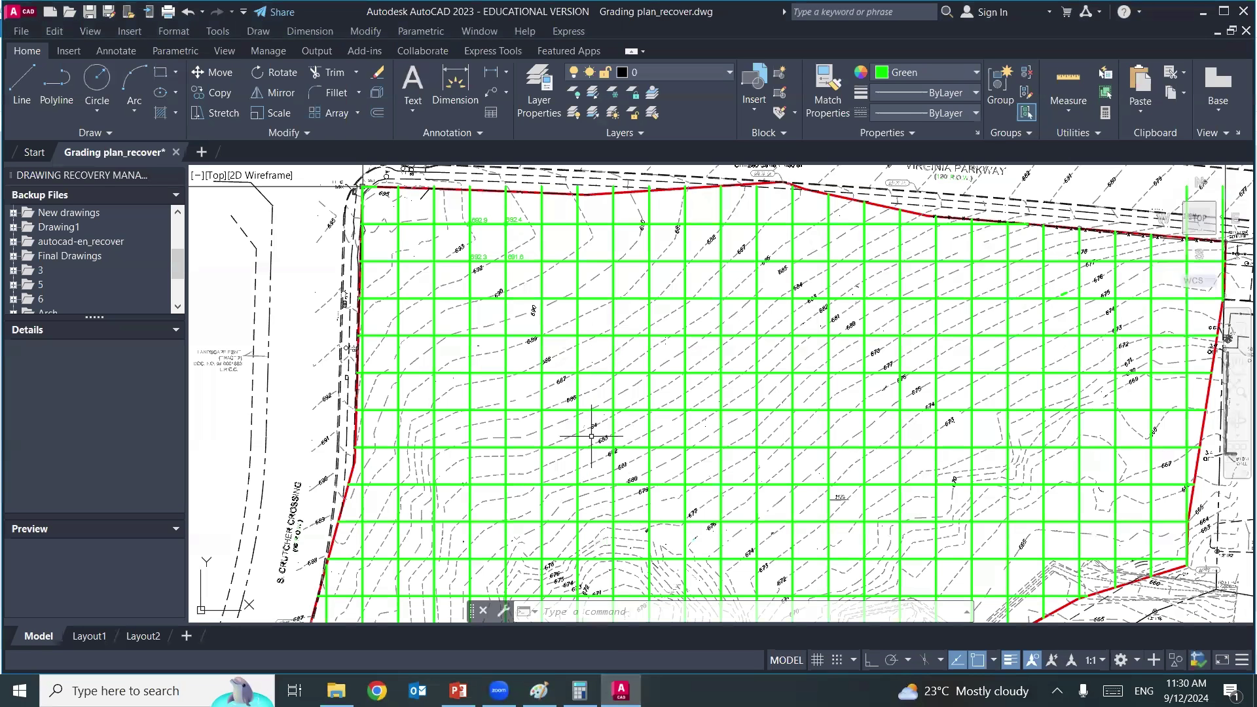
# - Mark a 50' circle and a tick on the Paint grid sketch, then go back to the AutoCAD grading plan
pyautogui.click(538, 691)
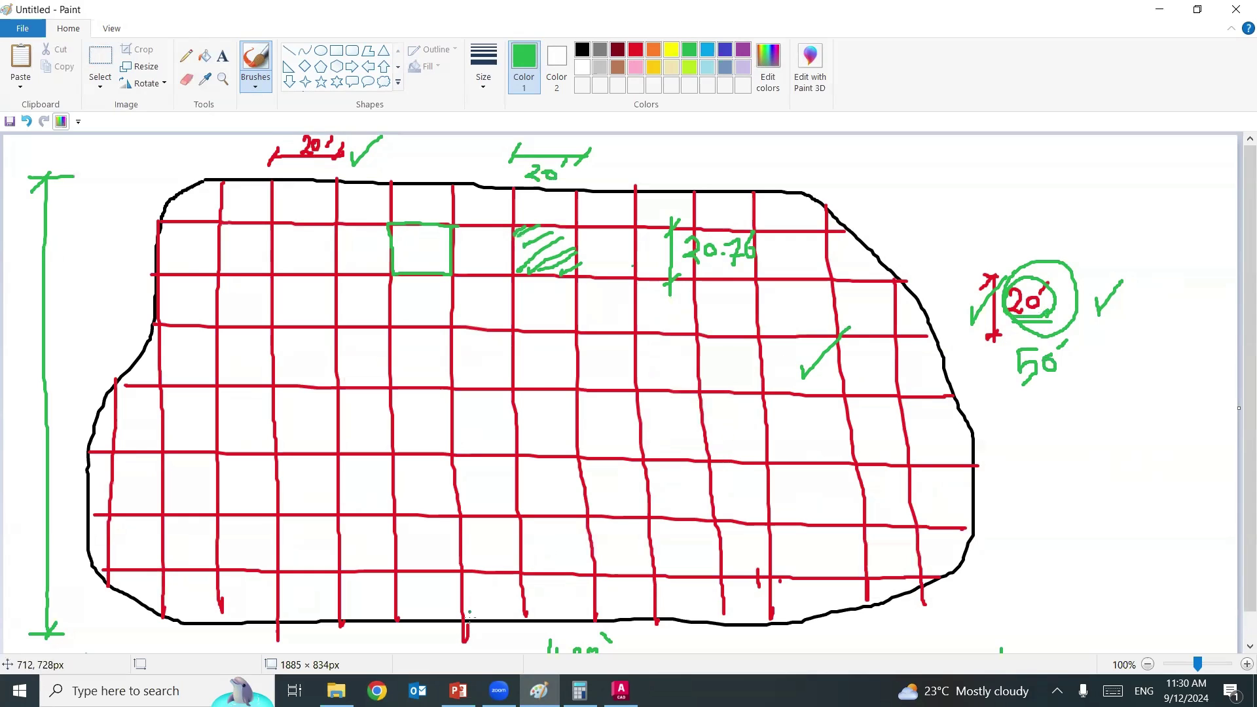
pyautogui.click(621, 690)
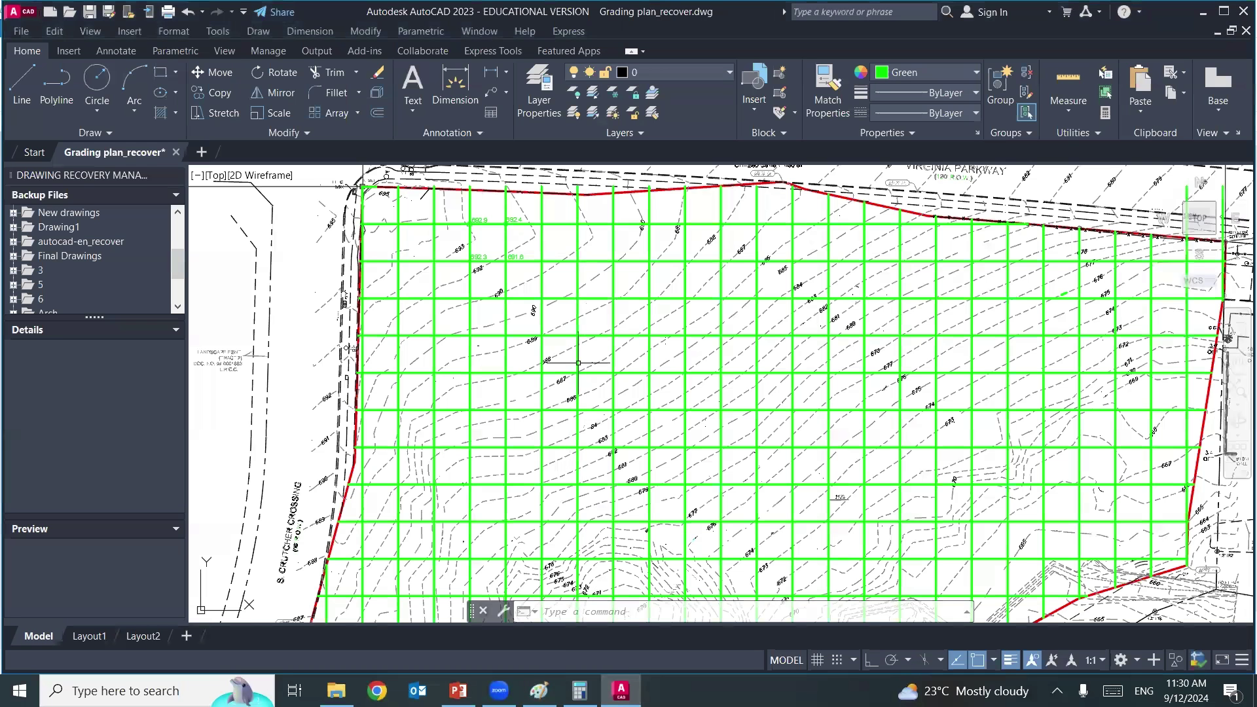
pyautogui.moveTo(570, 360); pyautogui.dragTo(564, 495, button='middle')
pyautogui.scroll(6, 462, 382)
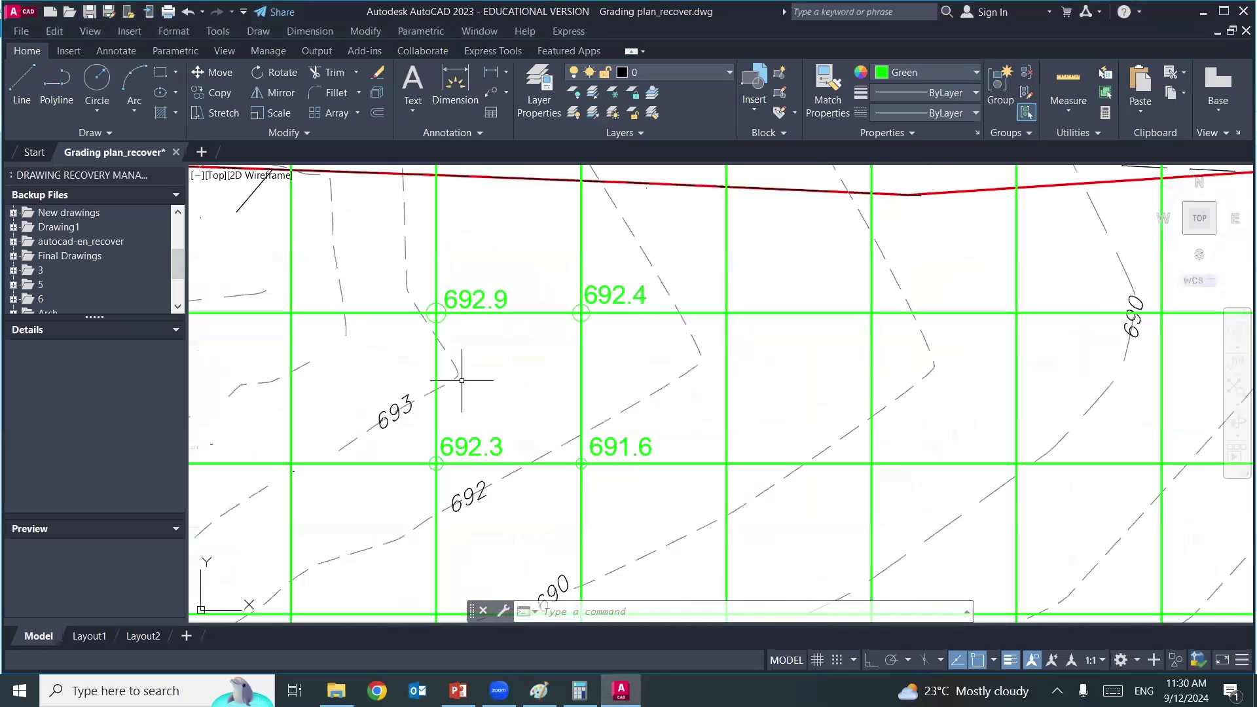
pyautogui.scroll(-5, 462, 383)
pyautogui.scroll(2, 681, 429)
# - Shift the view across the green grid, cancelling an accidental copy command
pyautogui.scroll(1, 589, 327)
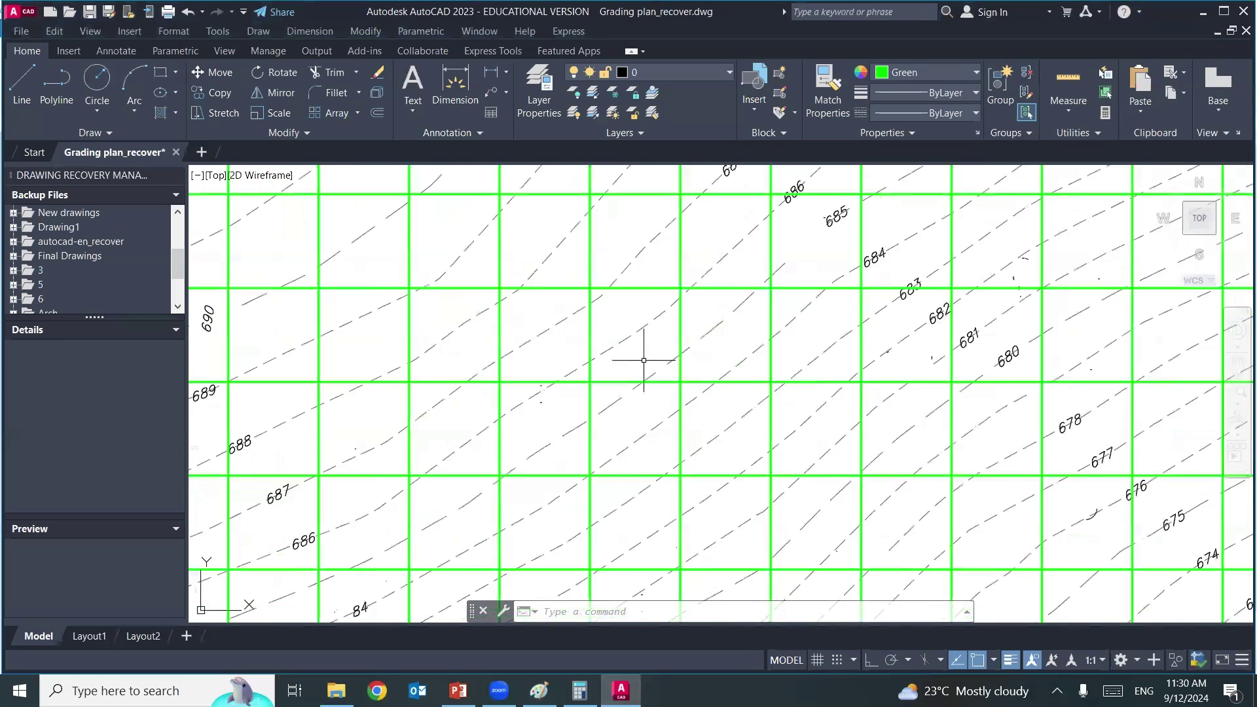
pyautogui.scroll(3, 628, 383)
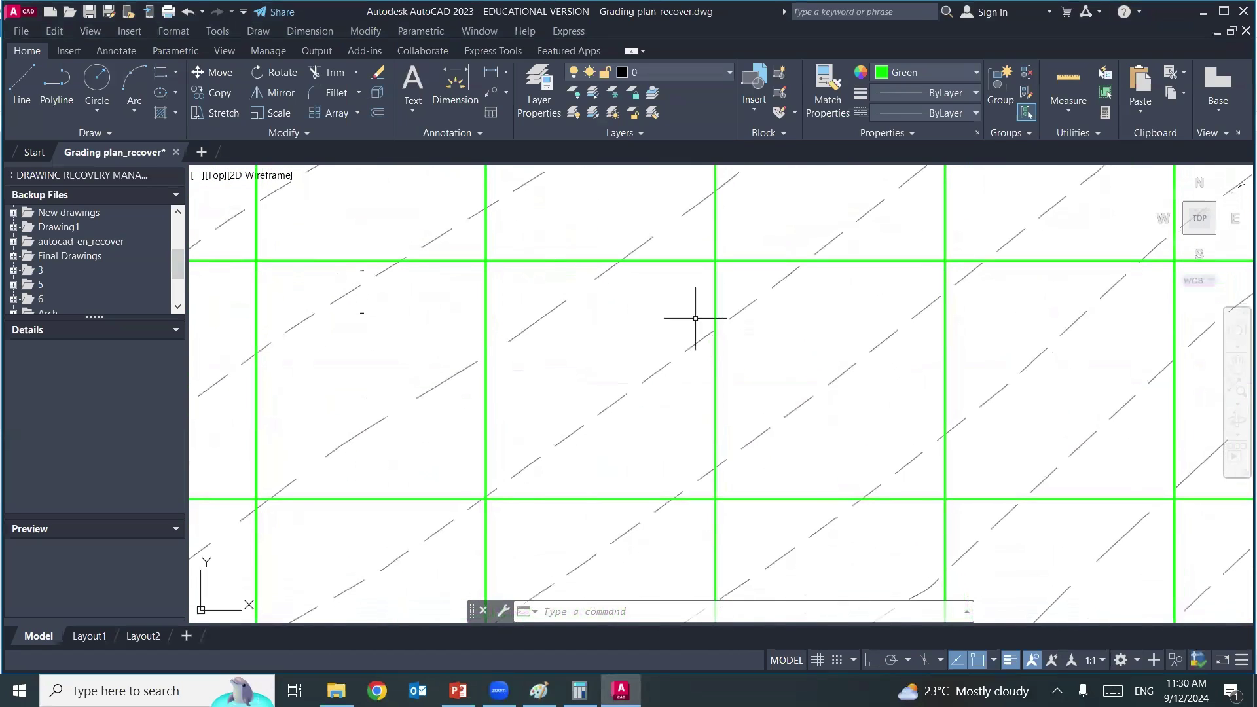
pyautogui.moveTo(695, 318); pyautogui.dragTo(582, 348, button='middle')
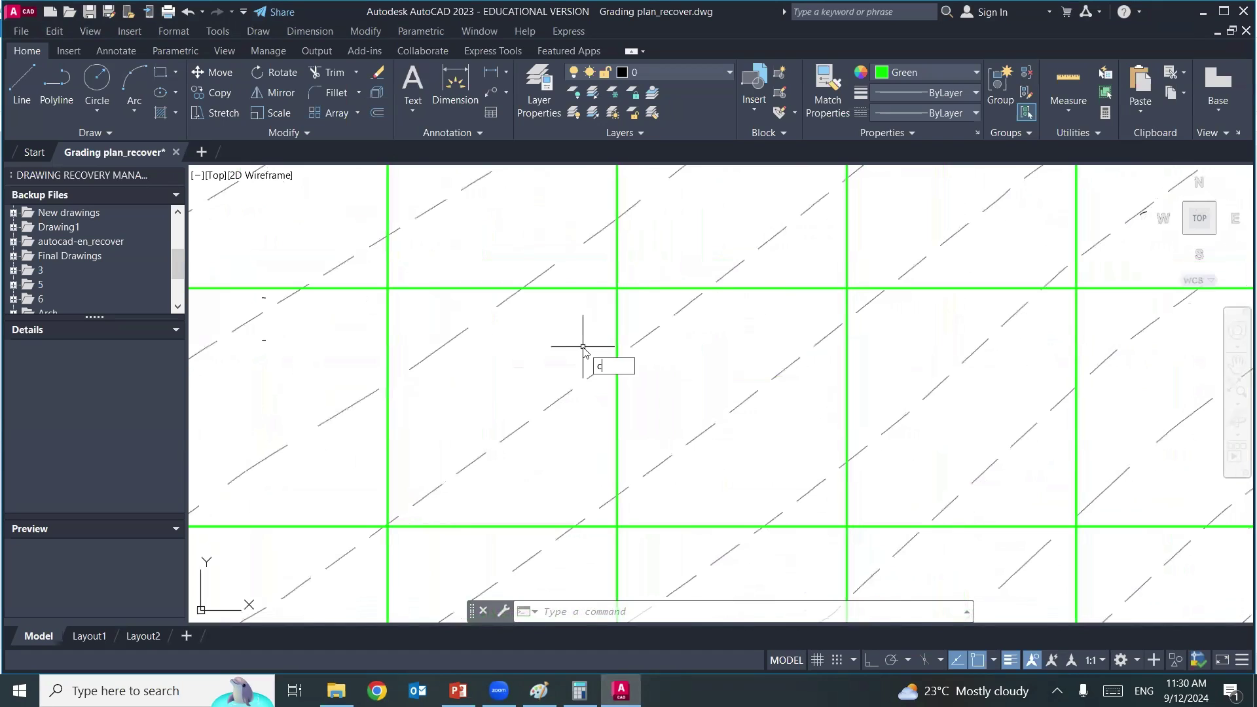
pyautogui.write('o')
pyautogui.press('Return')
pyautogui.press('Escape')
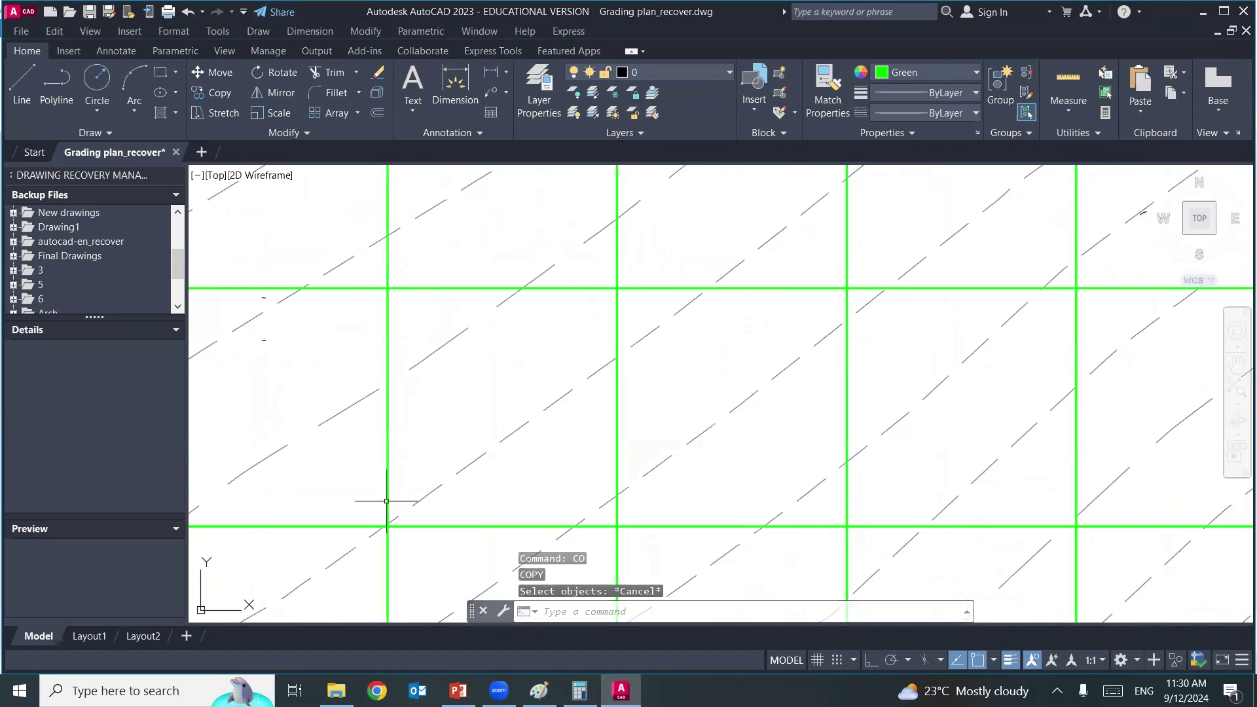
pyautogui.press('Escape')
pyautogui.press('Escape')
# - Draw a small circle centred on the next grid-line intersection
pyautogui.write('c')
pyautogui.press('Return')
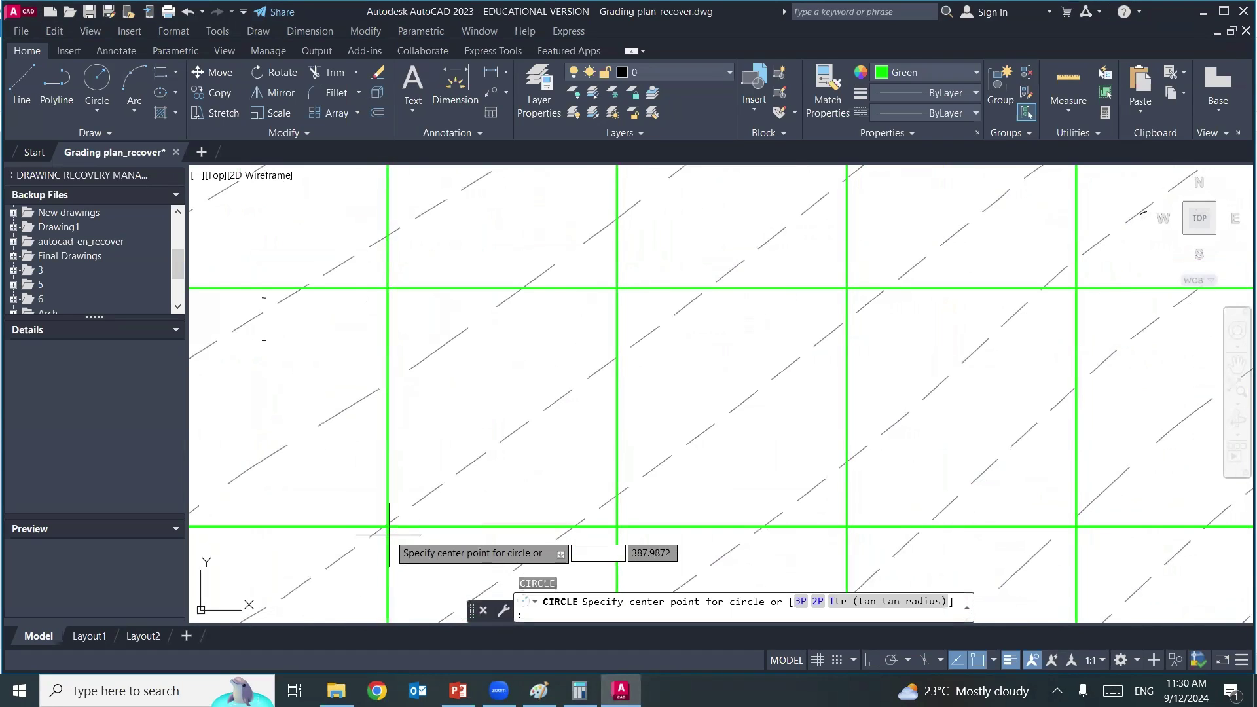
pyautogui.click(386, 524)
pyautogui.scroll(2, 385, 524)
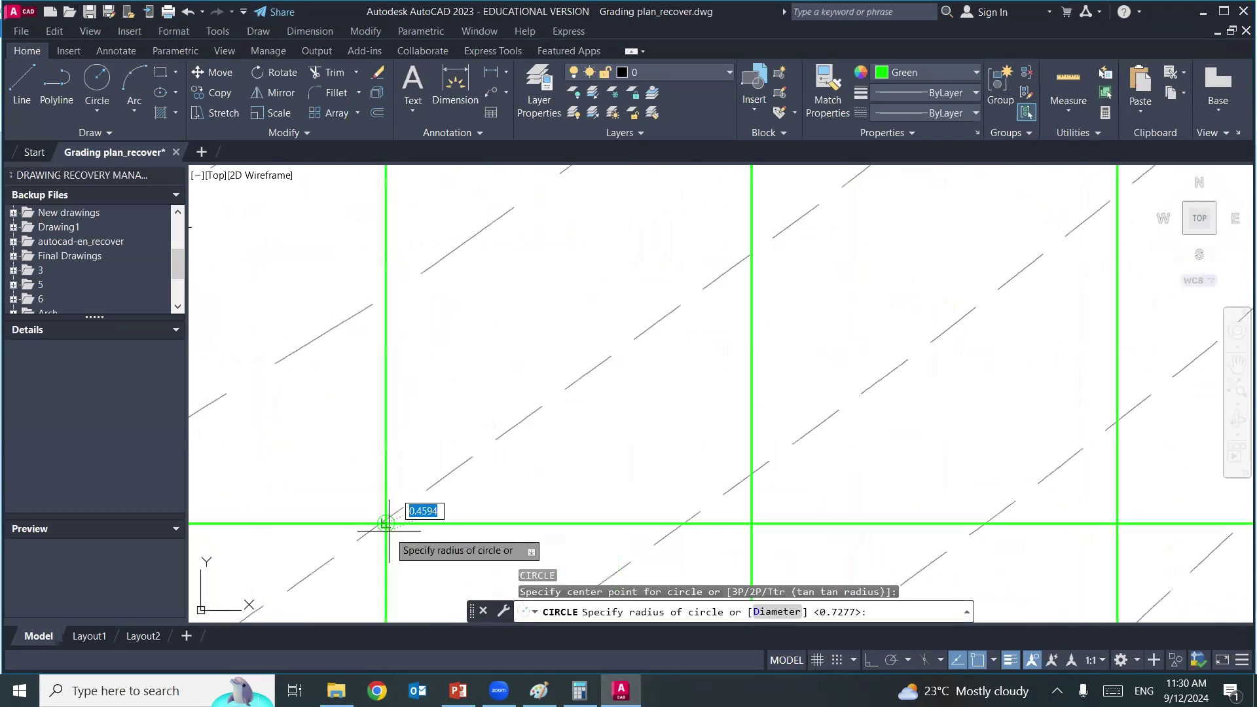
pyautogui.scroll(3, 390, 518)
pyautogui.click(389, 496)
pyautogui.scroll(-6, 412, 393)
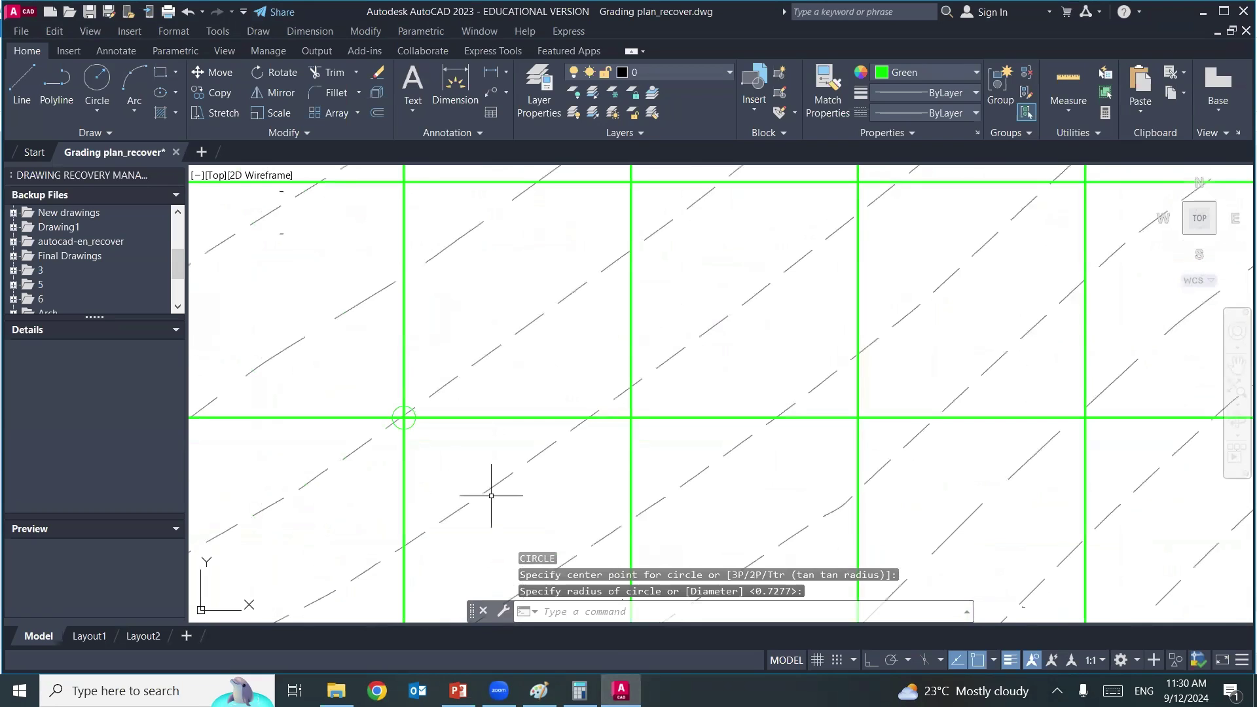
pyautogui.moveTo(491, 495); pyautogui.dragTo(655, 490, button='middle')
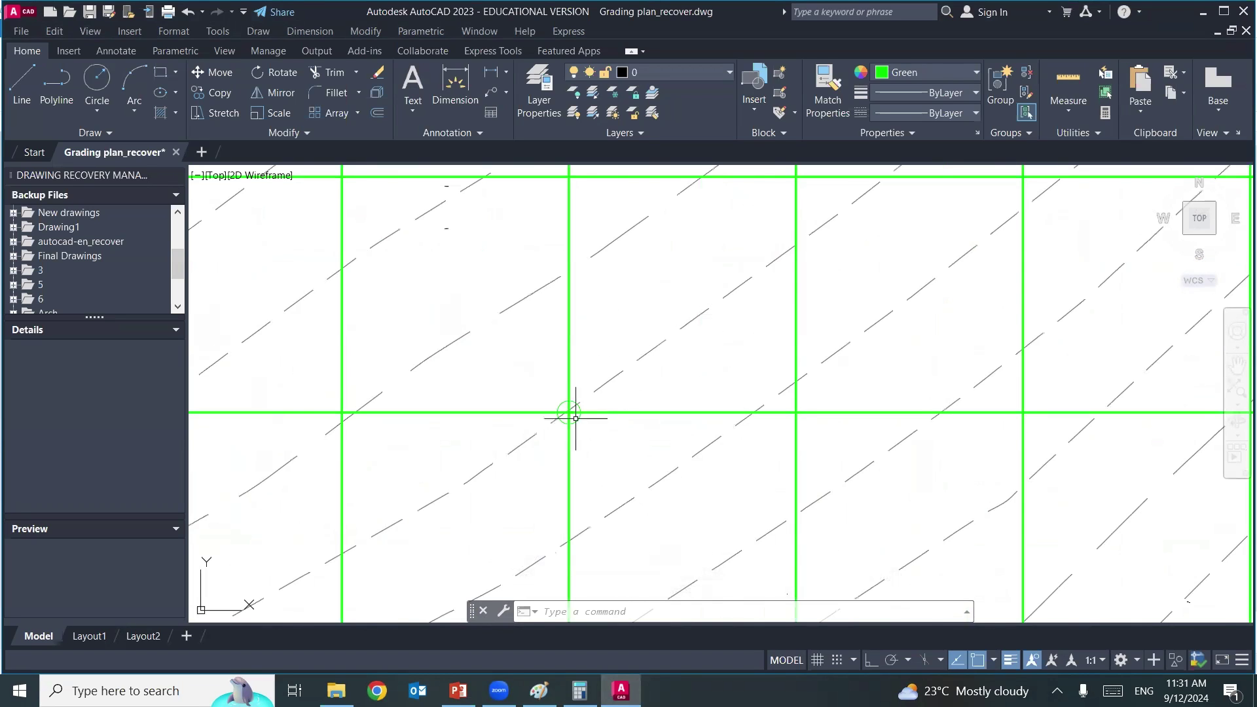
pyautogui.scroll(-4, 509, 430)
pyautogui.moveTo(502, 449); pyautogui.dragTo(546, 412, button='middle')
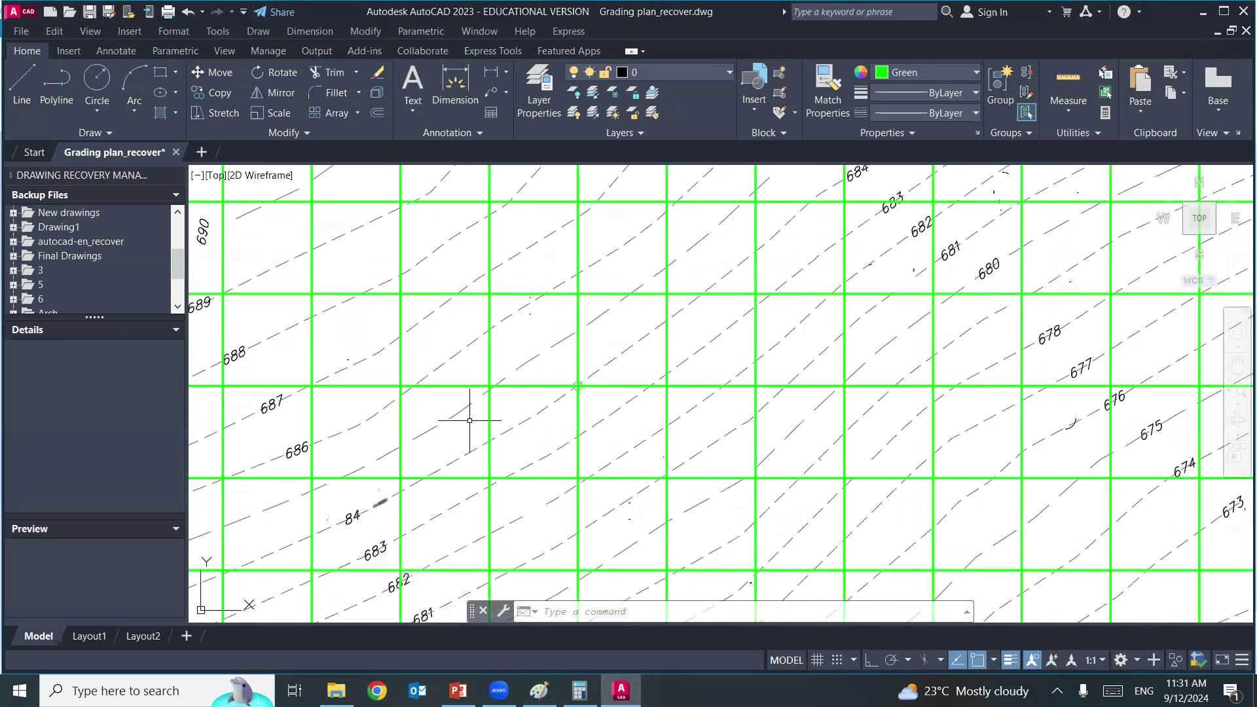
# - Copy the 691.6 spot elevation label to the newly circled grid intersection
pyautogui.moveTo(468, 421); pyautogui.dragTo(480, 473, button='middle')
pyautogui.write('o')
pyautogui.press('Return')
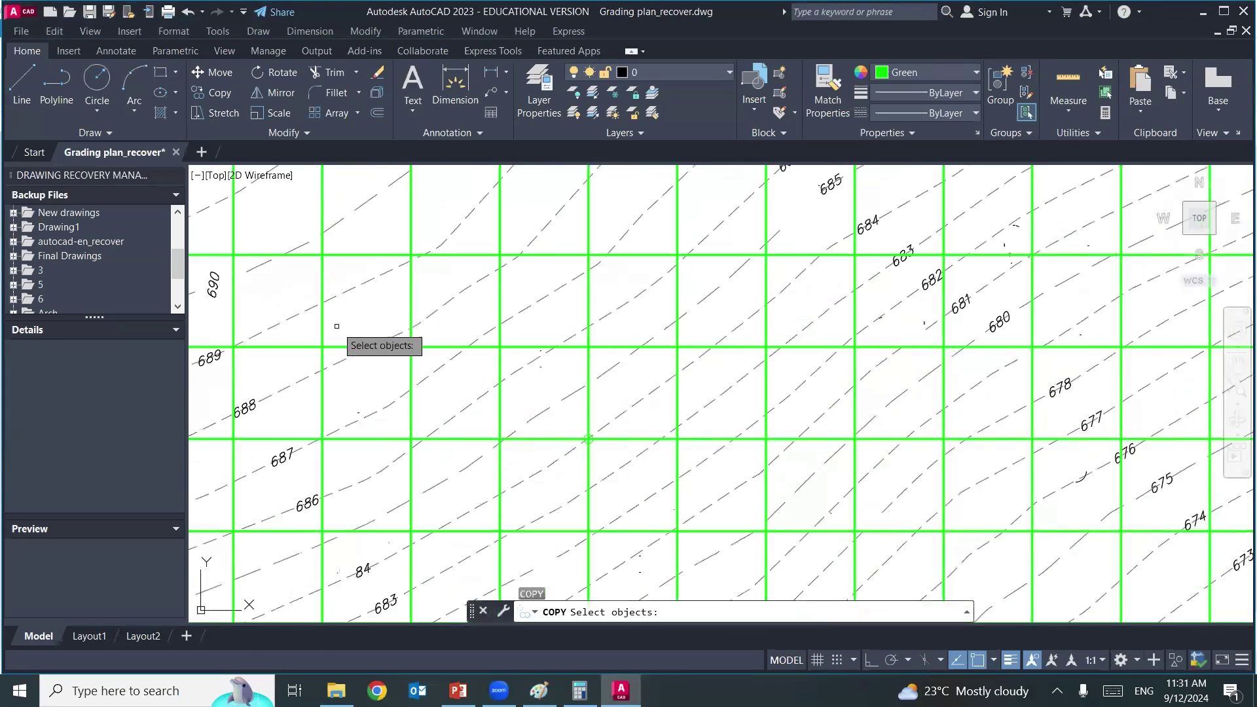
pyautogui.moveTo(338, 327); pyautogui.dragTo(462, 527, button='middle')
pyautogui.click(311, 370)
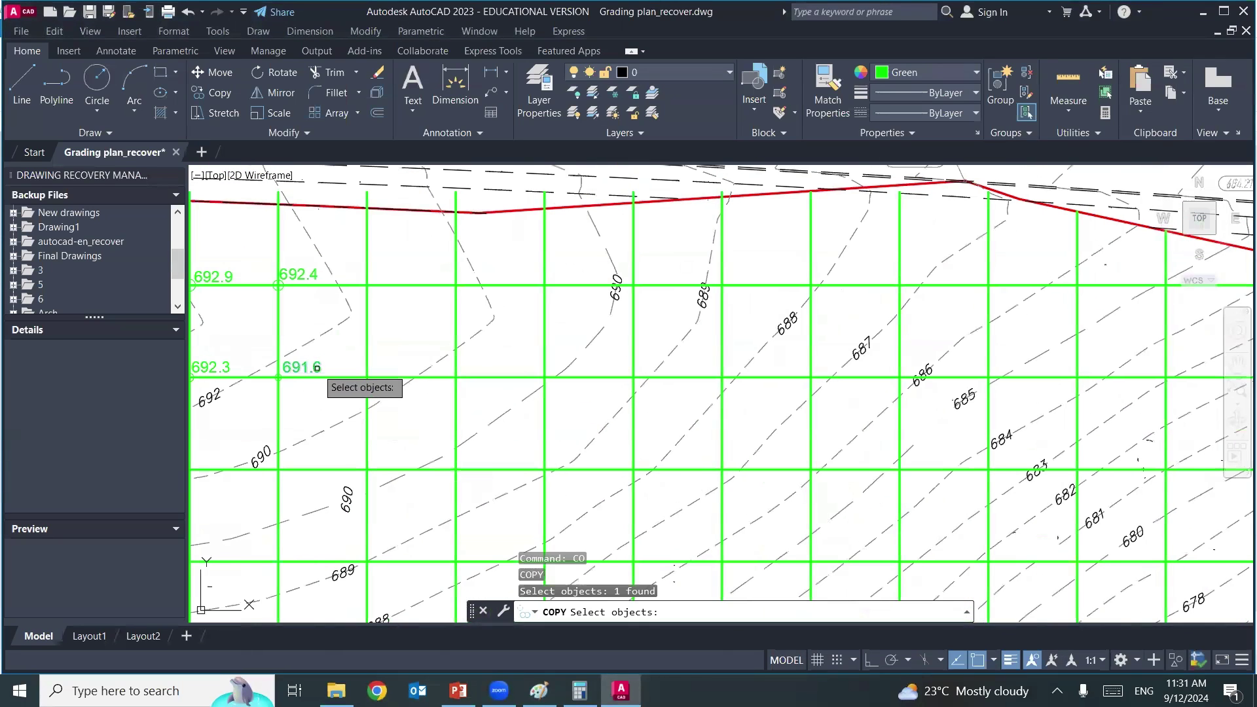
pyautogui.press('Return')
pyautogui.click(310, 379)
pyautogui.scroll(2, 665, 519)
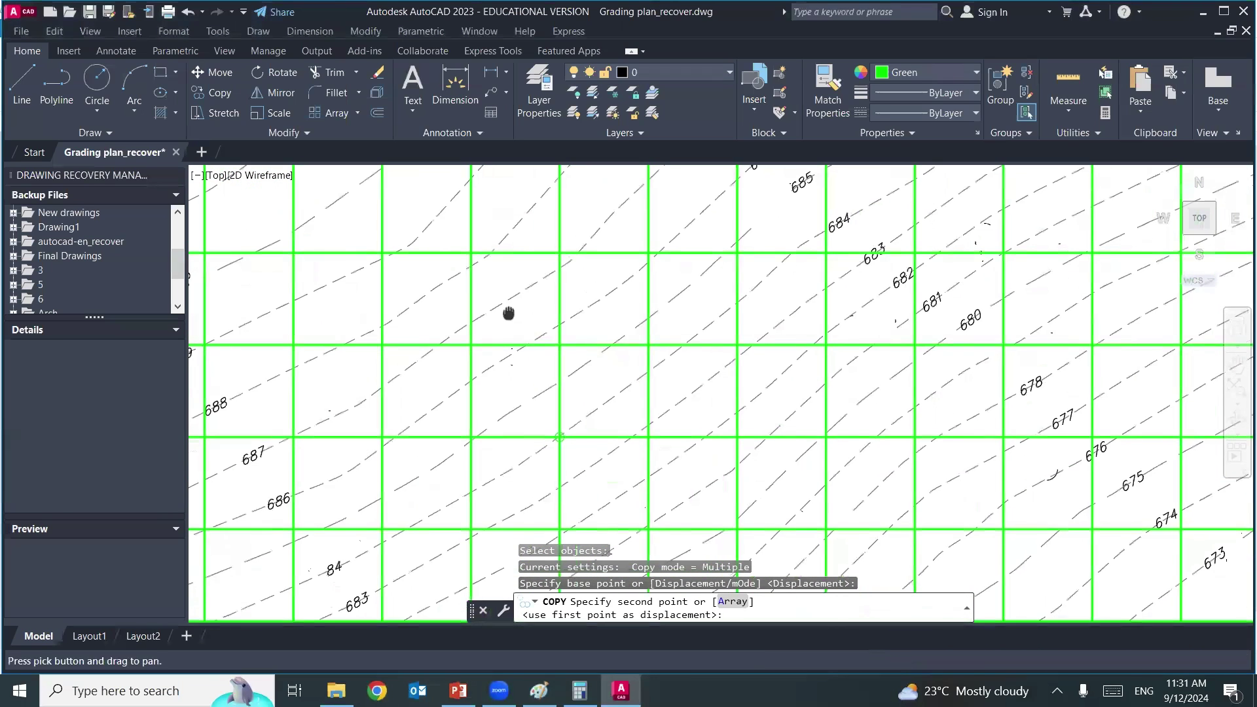
pyautogui.scroll(4, 525, 408)
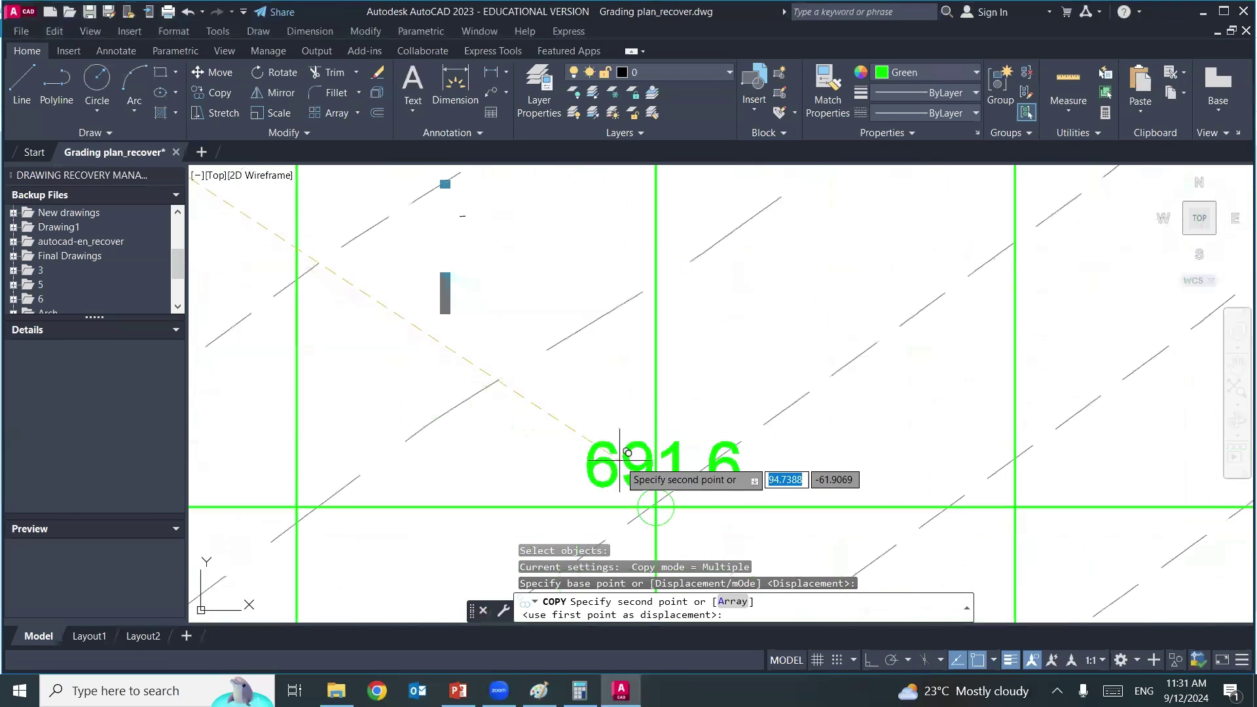
pyautogui.click(705, 463)
pyautogui.press('Return')
# - Edit the copied label's text so it reads 84
pyautogui.doubleClick(719, 477)
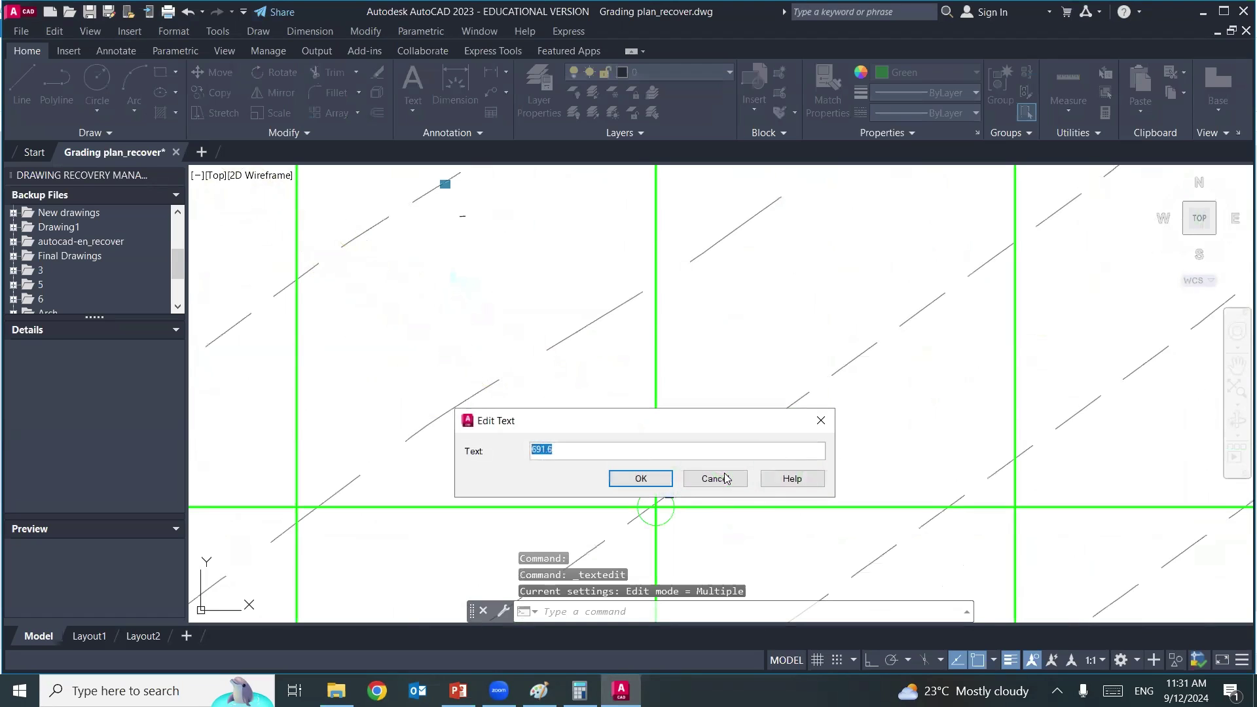
pyautogui.write('84')
pyautogui.press('Return')
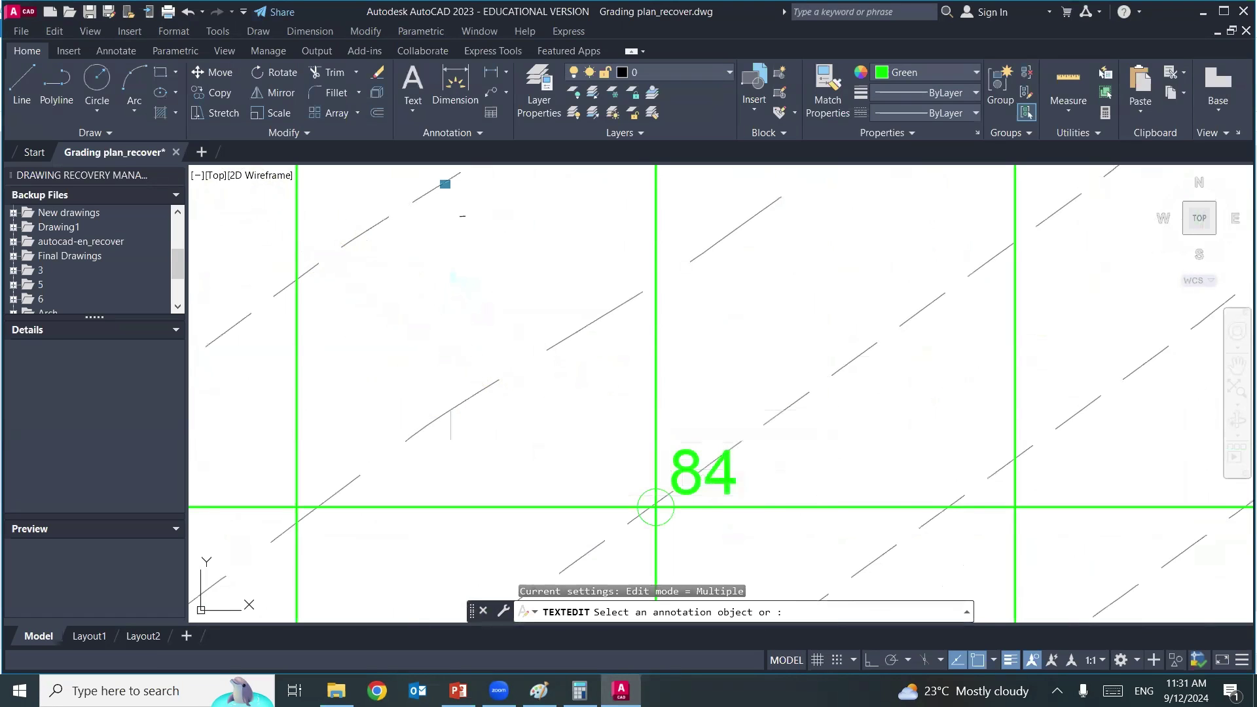
pyautogui.scroll(-5, 635, 398)
pyautogui.scroll(2, 562, 505)
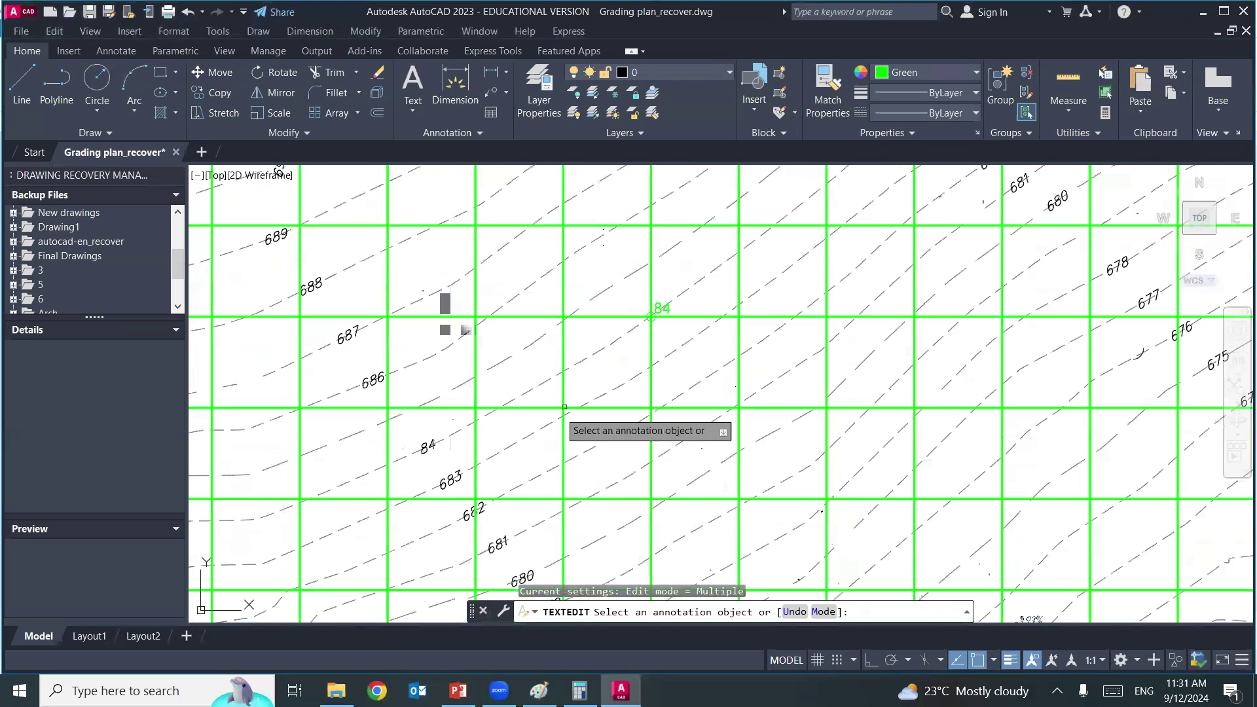
pyautogui.press('Escape')
pyautogui.write('co')
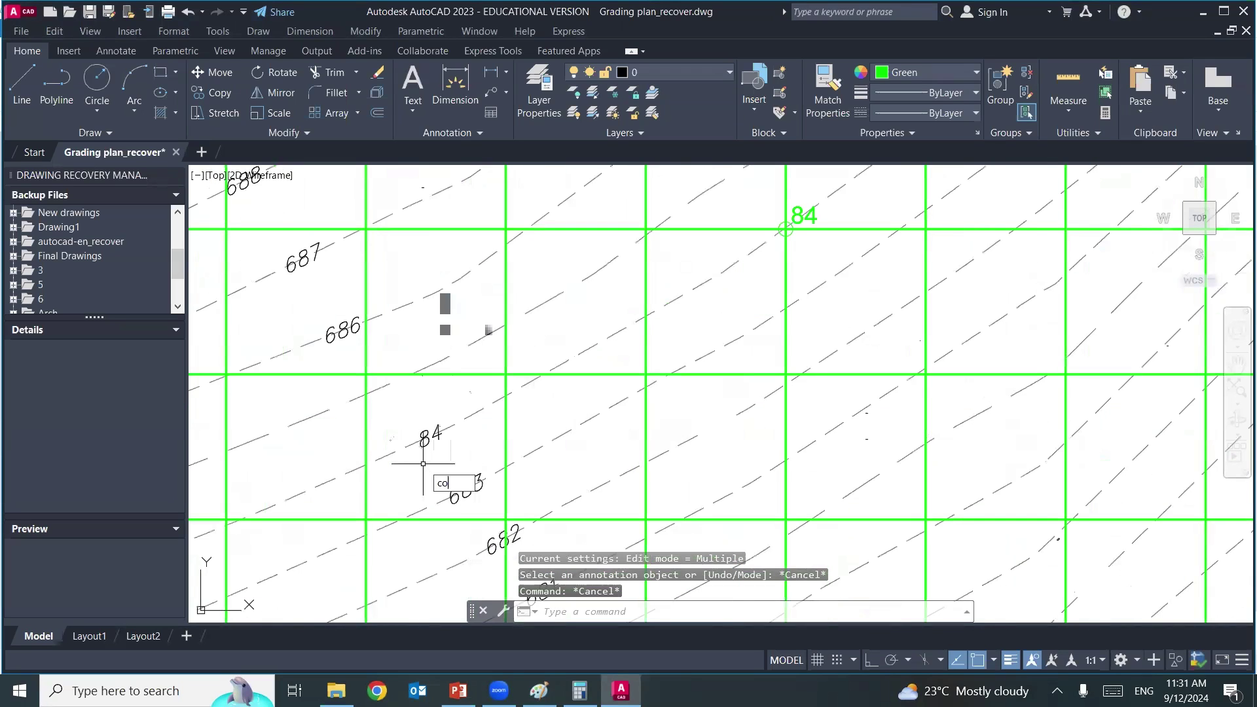
# - Copy the digit 6 from the 683 contour label next to the 84 label
pyautogui.press('Return')
pyautogui.scroll(4, 435, 523)
pyautogui.click(466, 484)
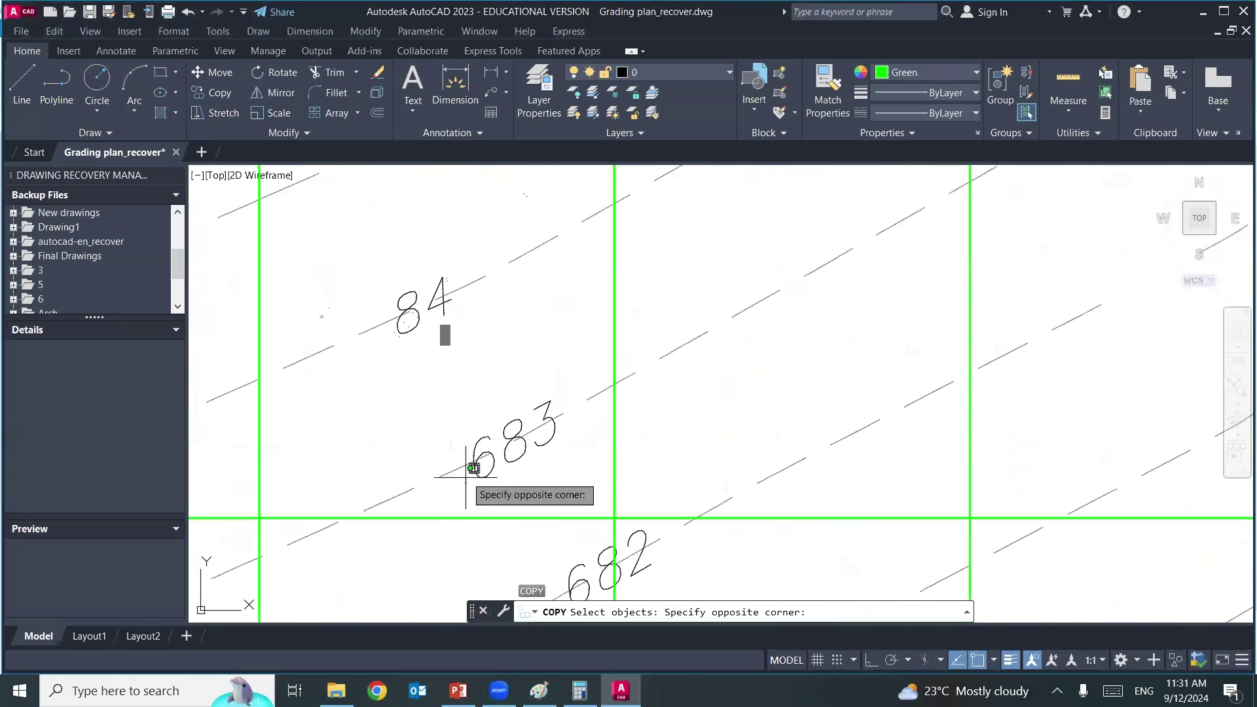
pyautogui.click(504, 426)
pyautogui.press('Return')
pyautogui.click(473, 458)
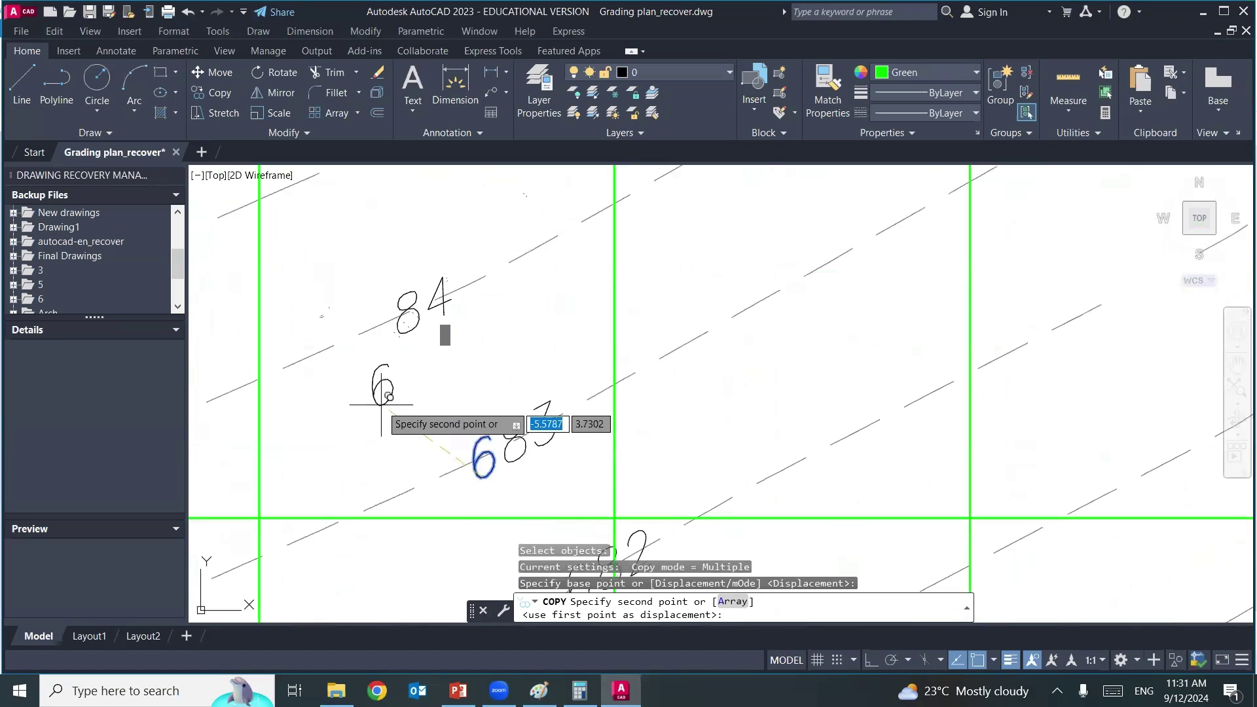
pyautogui.click(377, 339)
pyautogui.press('Return')
# - Edit the label text so the spot elevation reads 684
pyautogui.scroll(-5, 360, 401)
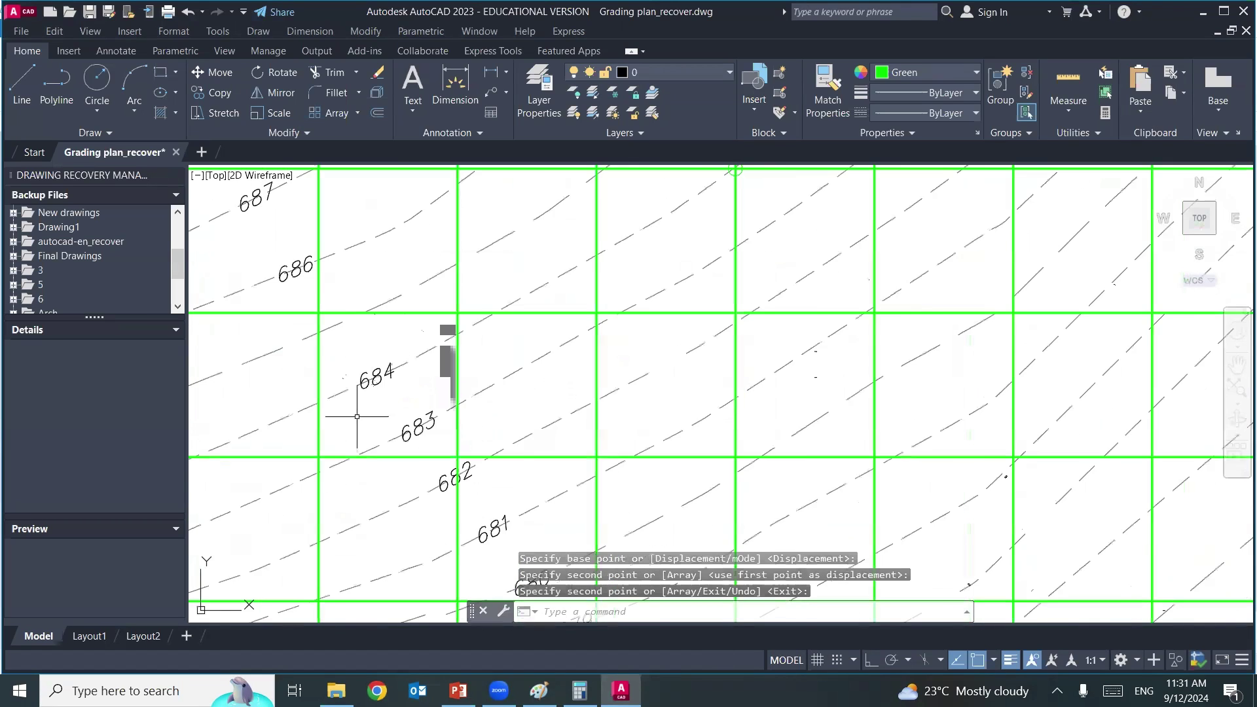
pyautogui.scroll(-4, 369, 407)
pyautogui.scroll(-3, 369, 407)
pyautogui.scroll(3, 504, 373)
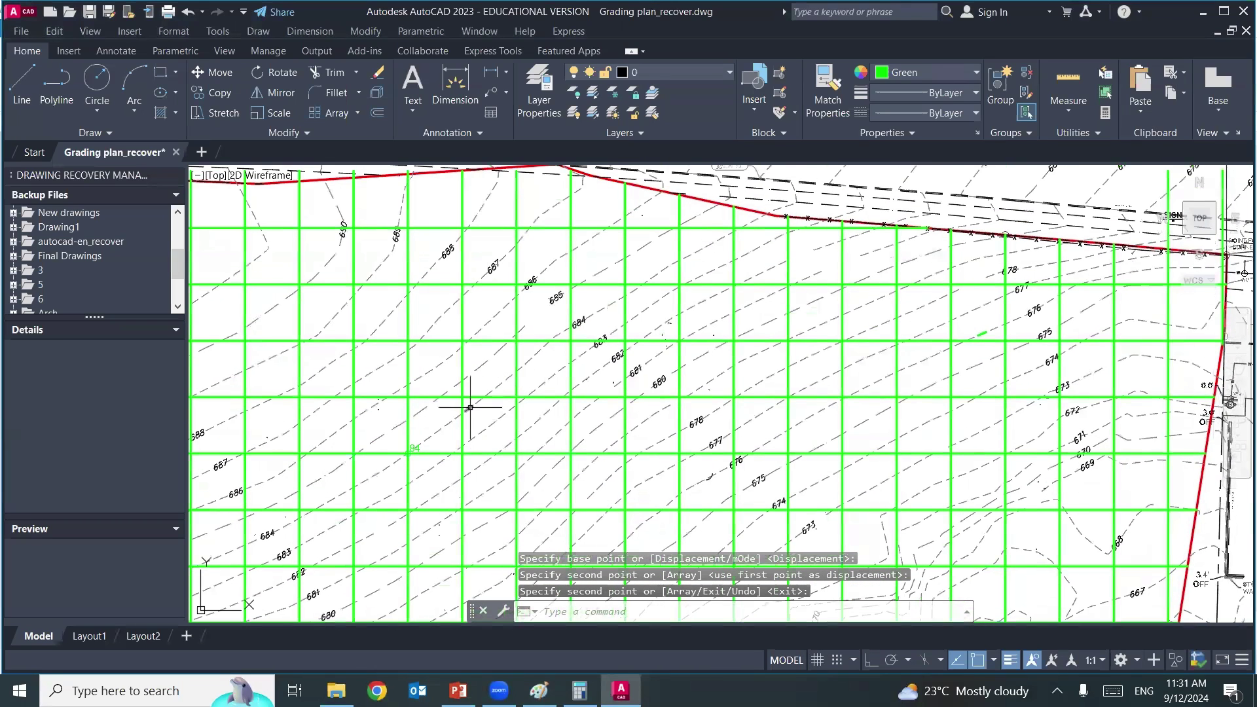
pyautogui.scroll(5, 470, 407)
pyautogui.scroll(3, 419, 432)
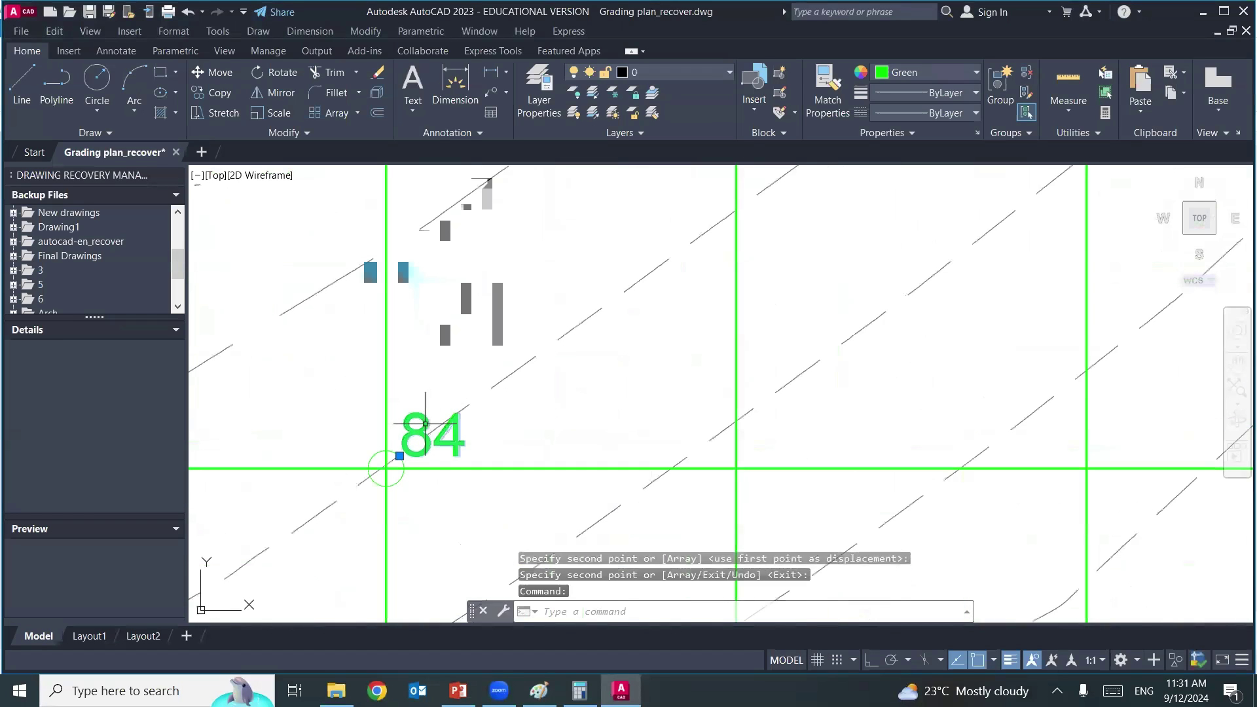
pyautogui.doubleClick(426, 423)
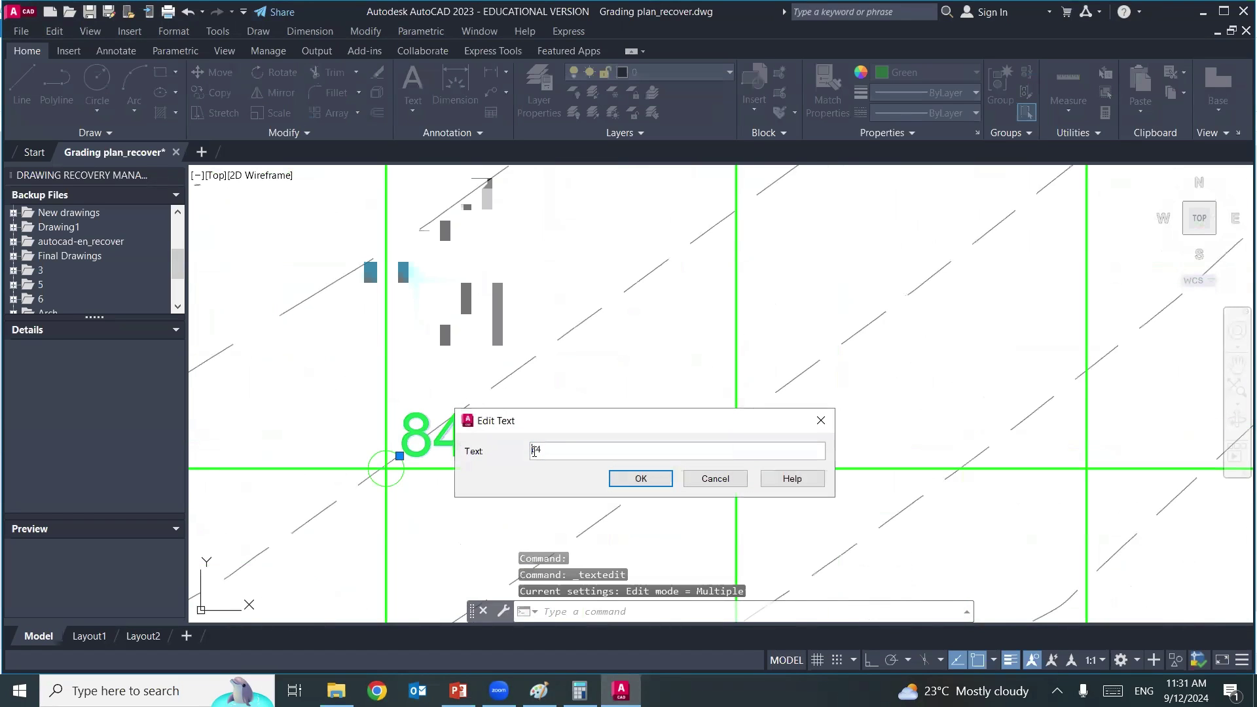
pyautogui.write('6')
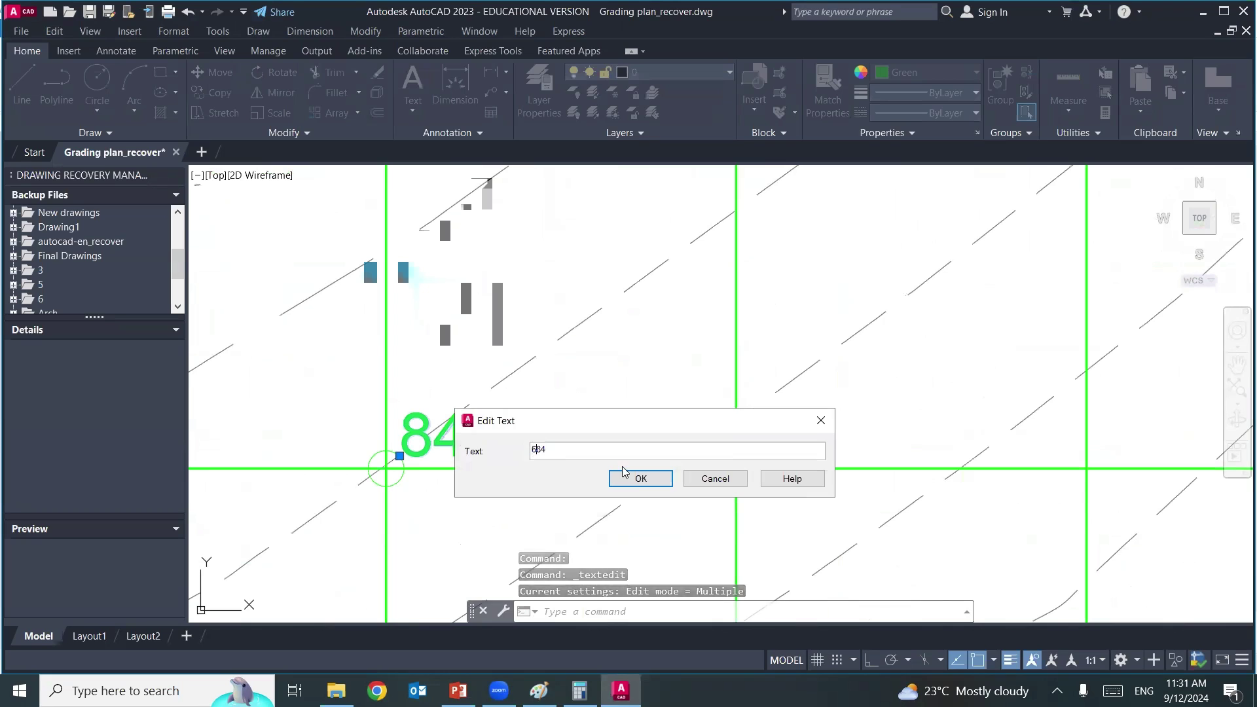
pyautogui.press('Return')
# - Draw a small circle at the next grid intersection right of the 684 label
pyautogui.moveTo(579, 398); pyautogui.dragTo(508, 363, button='middle')
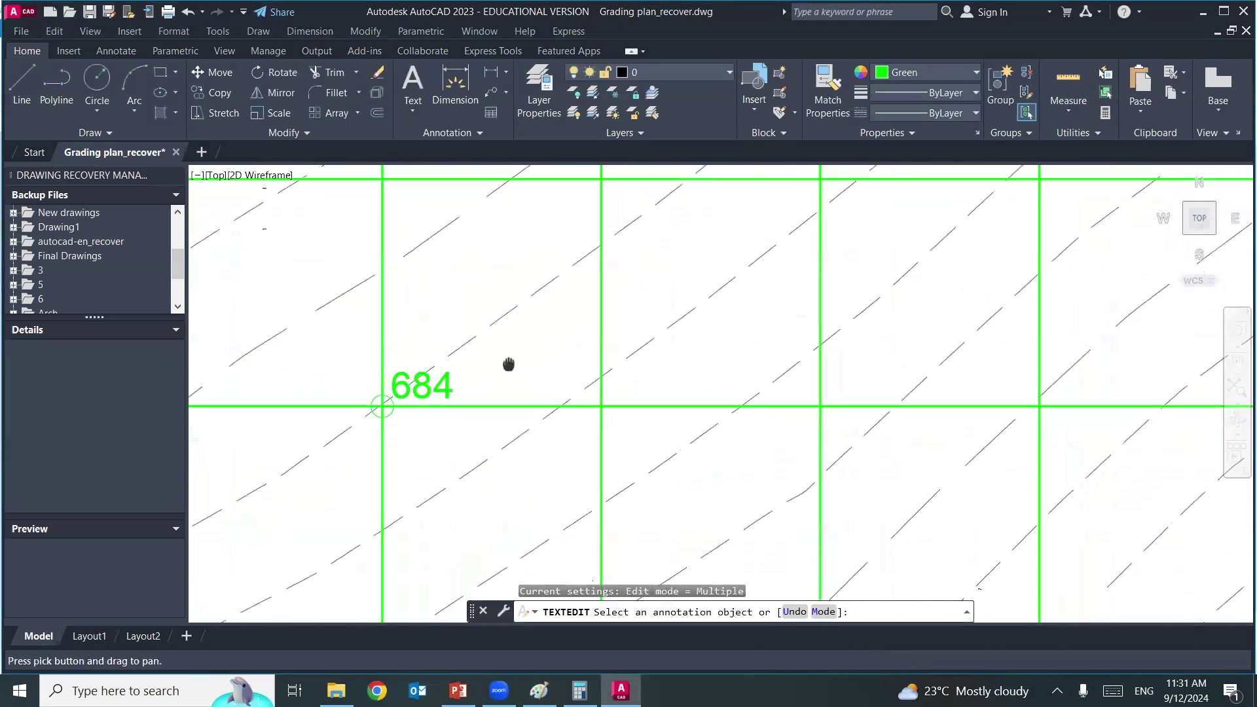
pyautogui.press('Escape')
pyautogui.press('Escape')
pyautogui.press('Escape')
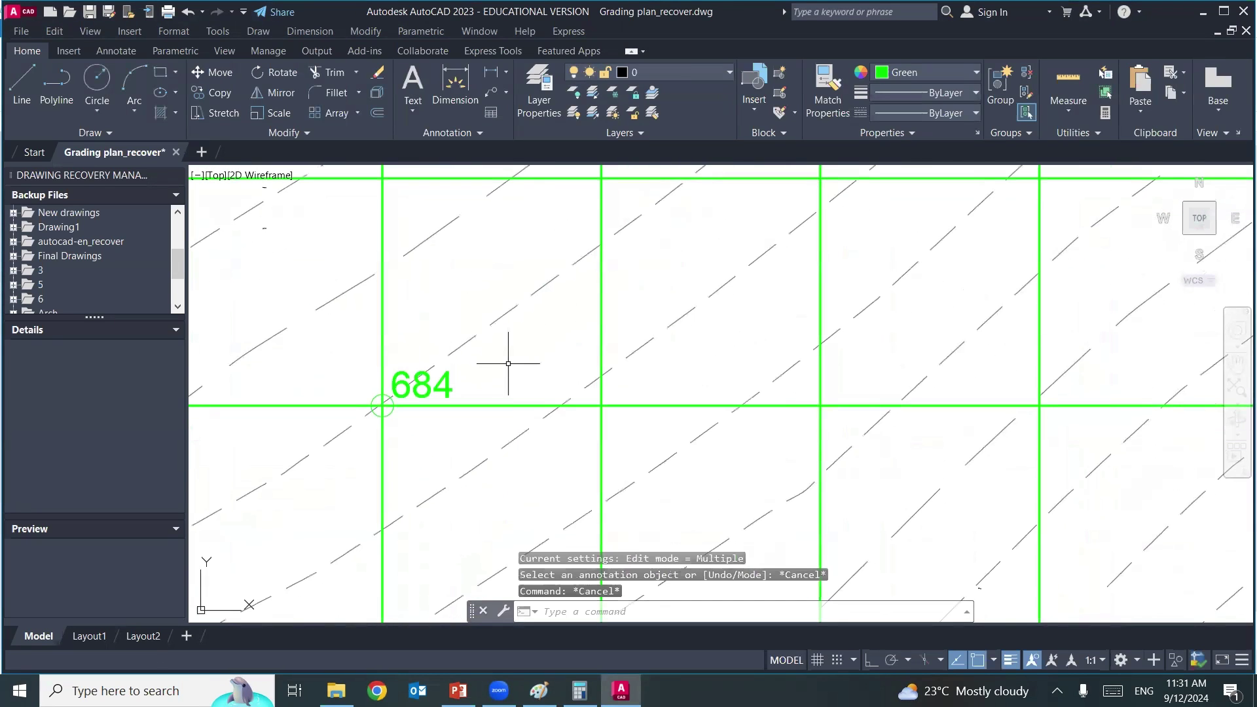
pyautogui.write('c')
pyautogui.press('Return')
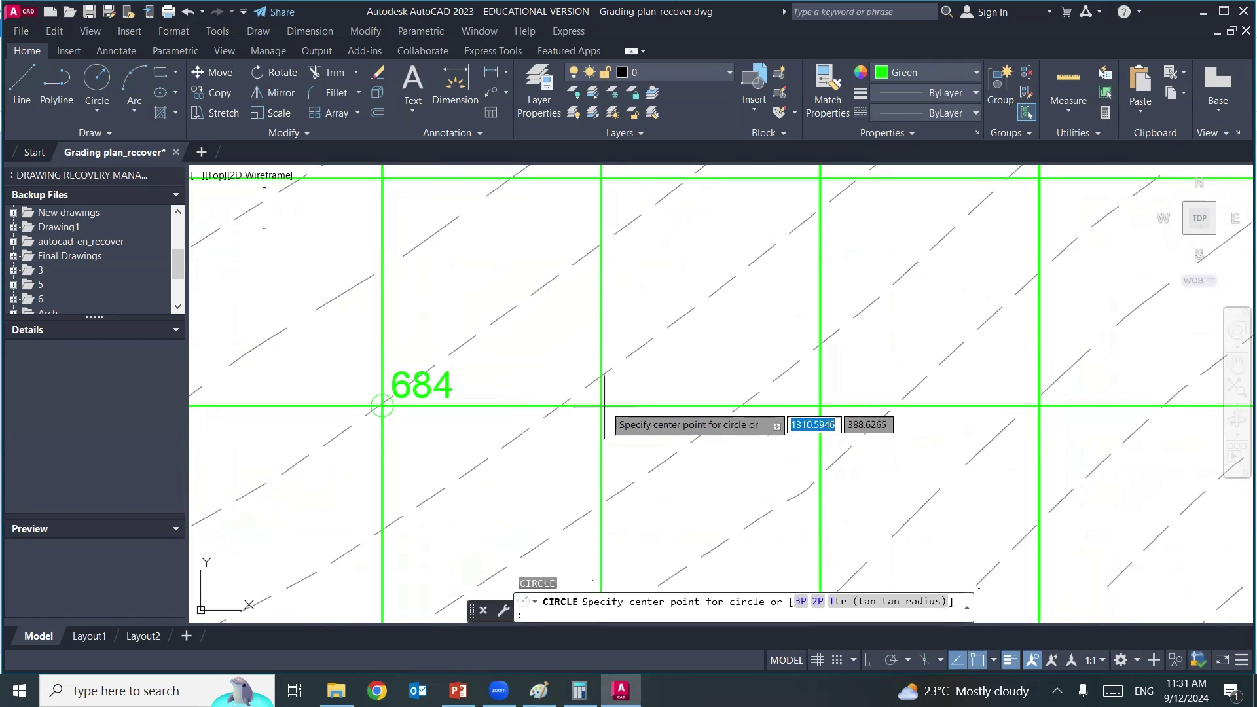
pyautogui.click(599, 409)
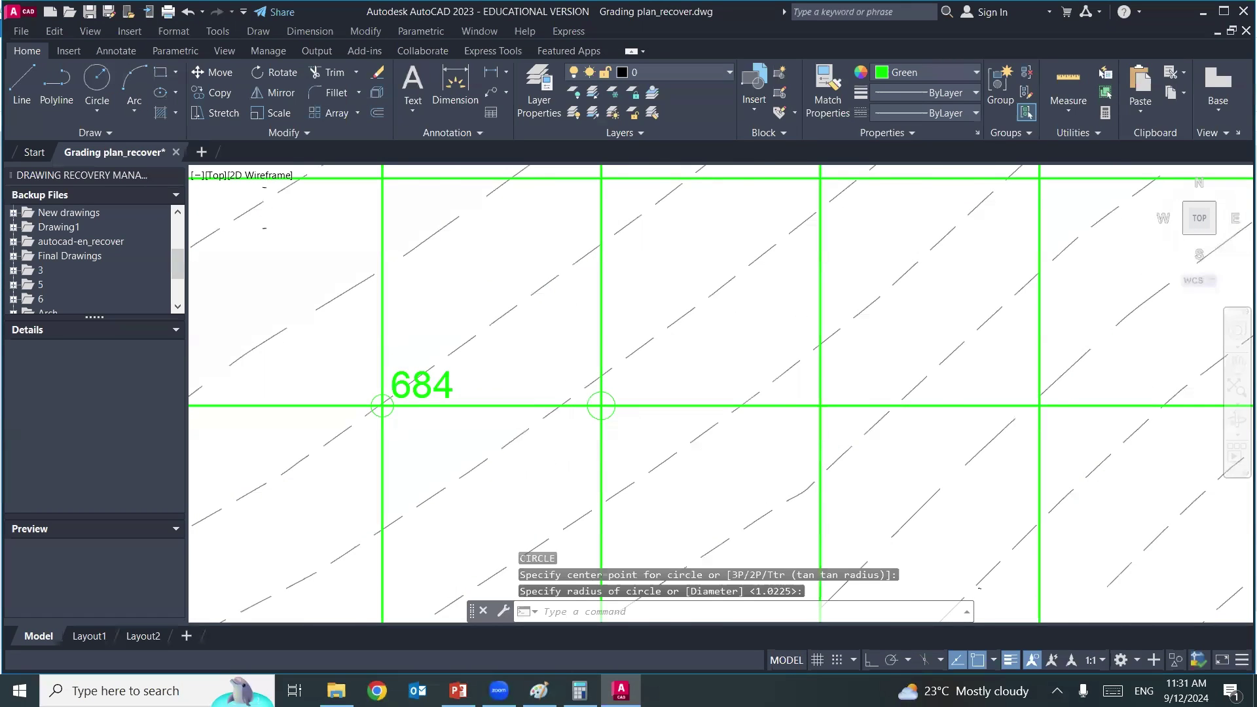
pyautogui.scroll(-1, 533, 476)
pyautogui.scroll(-1, 533, 477)
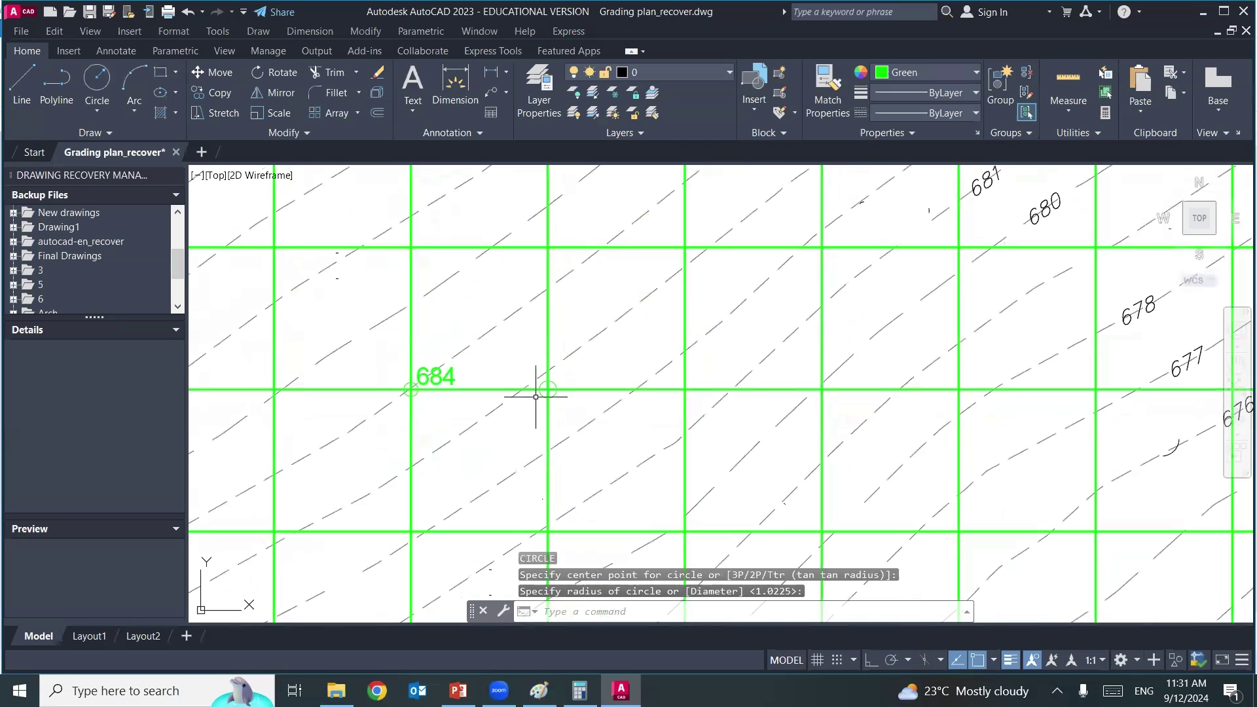
pyautogui.press('Return')
pyautogui.click(518, 392)
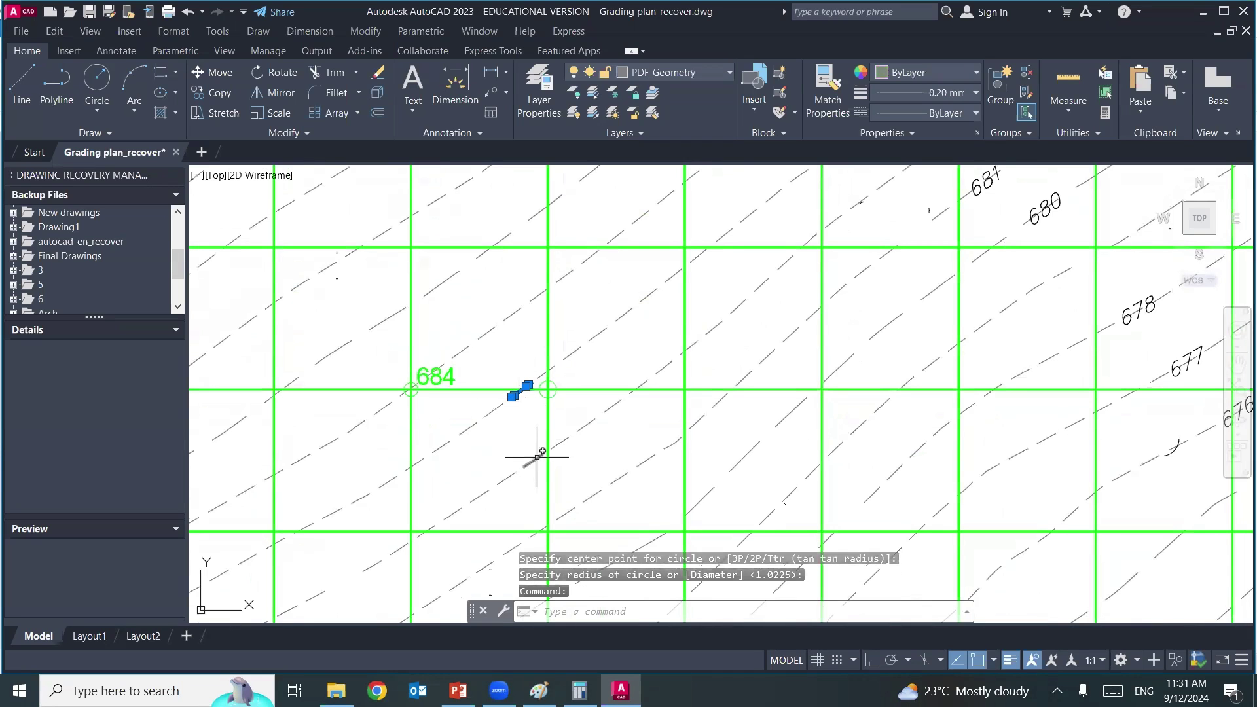
pyautogui.click(534, 458)
# - Pan the plan back toward the 684 label and clear the selection
pyautogui.moveTo(533, 426)
pyautogui.mouseDown(button='middle')
pyautogui.moveTo(466, 403)
pyautogui.moveTo(549, 362)
pyautogui.mouseUp(button='middle')
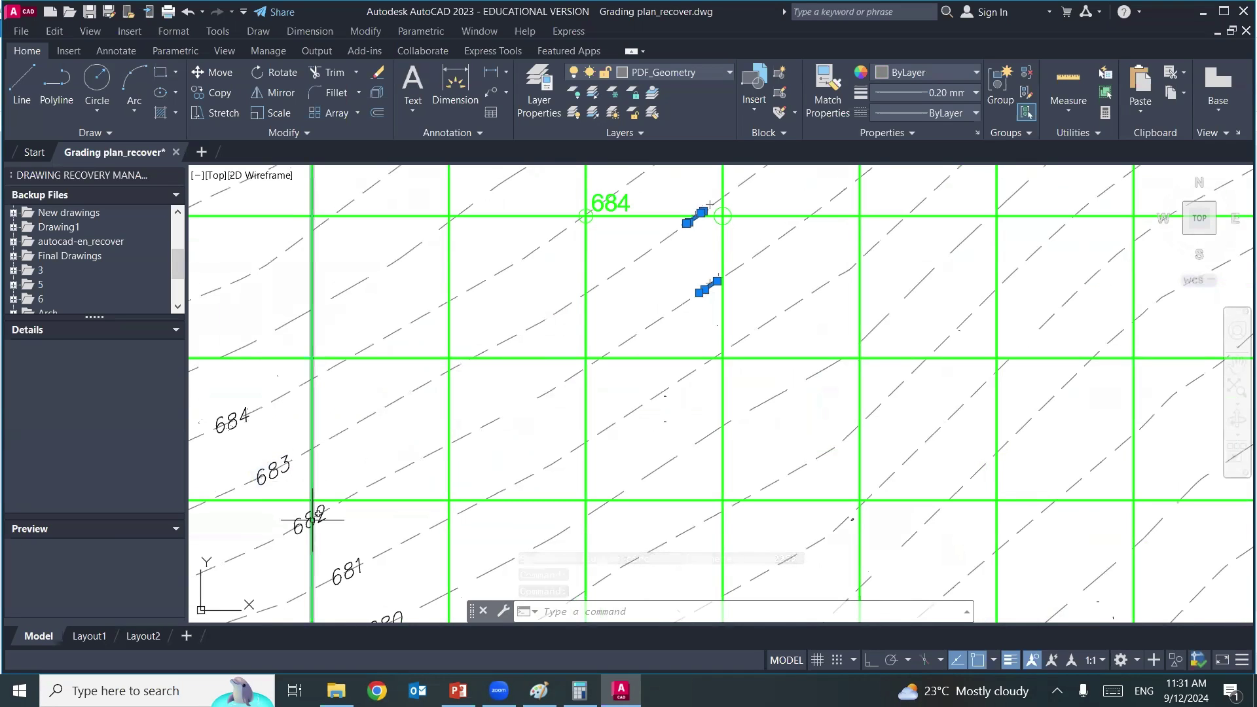
pyautogui.moveTo(571, 422); pyautogui.dragTo(524, 461, button='middle')
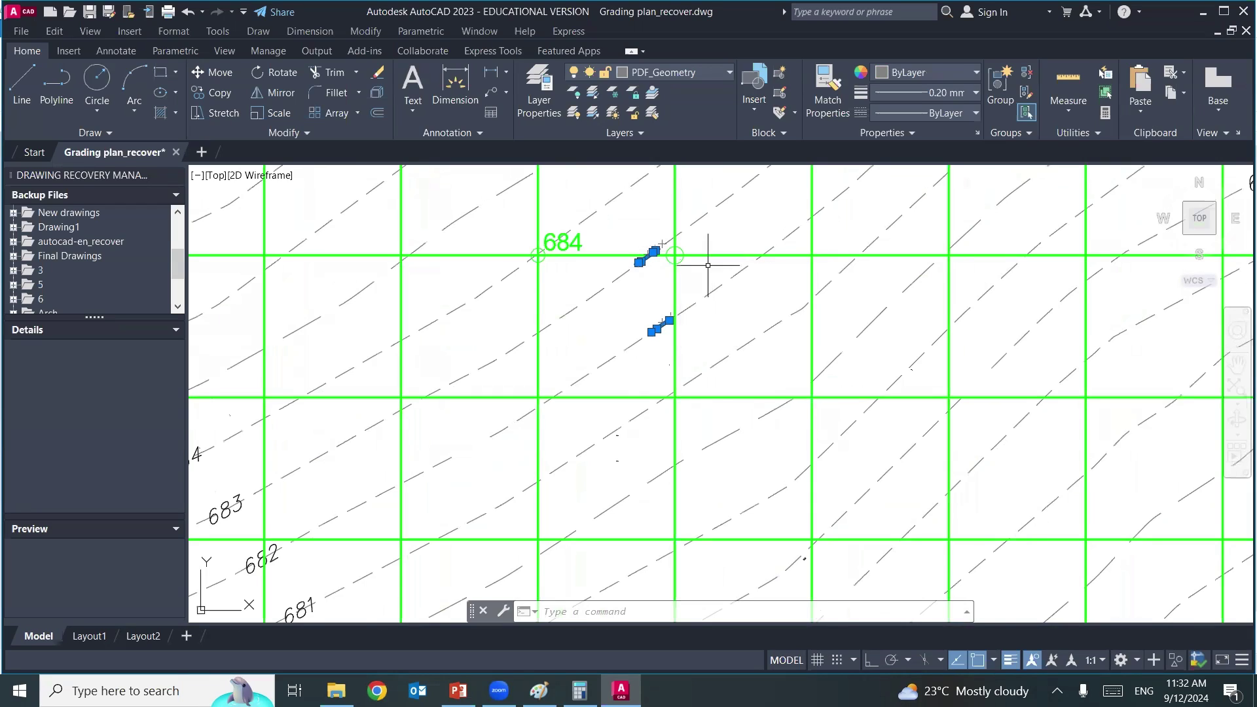
pyautogui.moveTo(708, 265); pyautogui.dragTo(697, 339, button='middle')
pyautogui.press('Escape')
pyautogui.press('Escape')
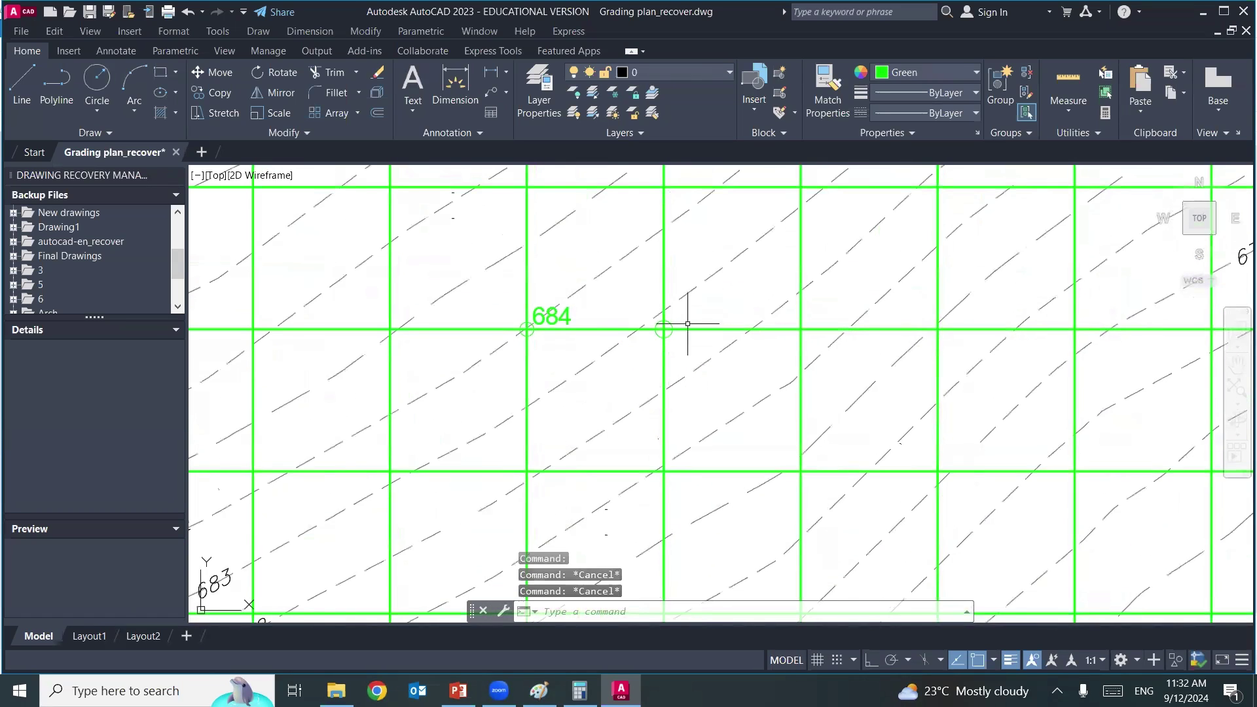
# - Copy the 684 label to the neighbouring circled grid intersection
pyautogui.write('co')
pyautogui.press('Return')
pyautogui.click(551, 316)
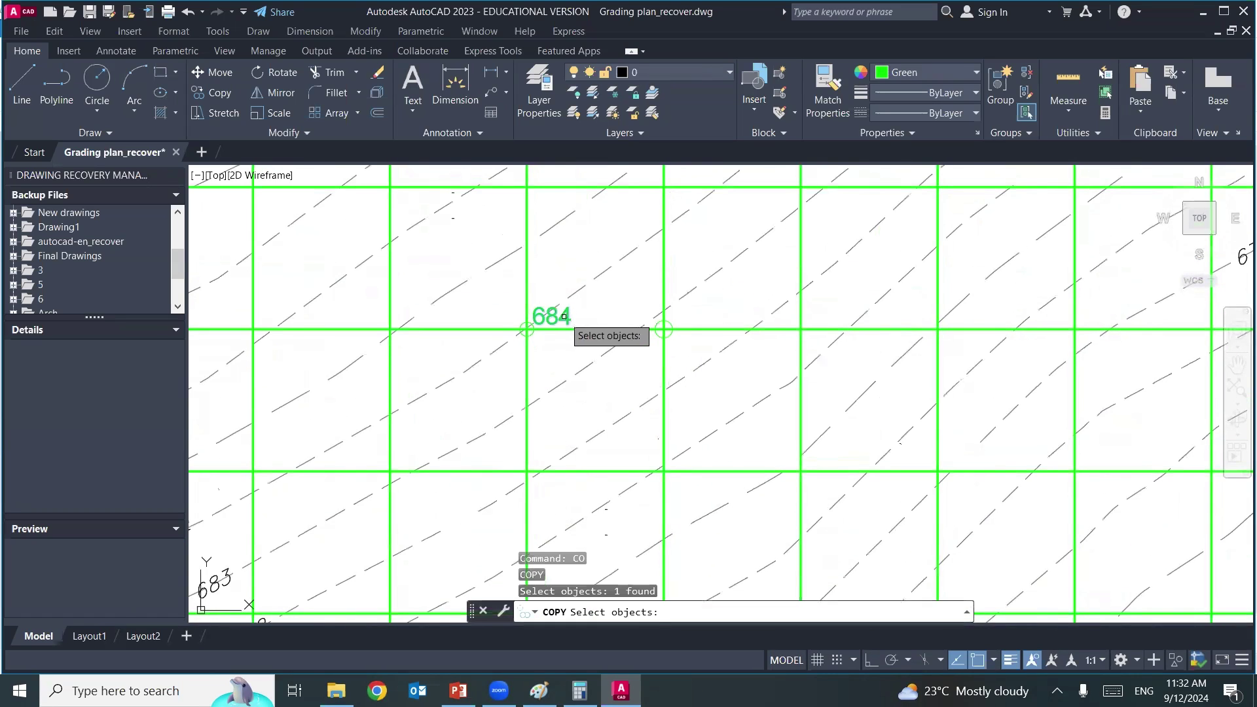
pyautogui.press('Return')
pyautogui.click(552, 316)
pyautogui.scroll(5, 687, 314)
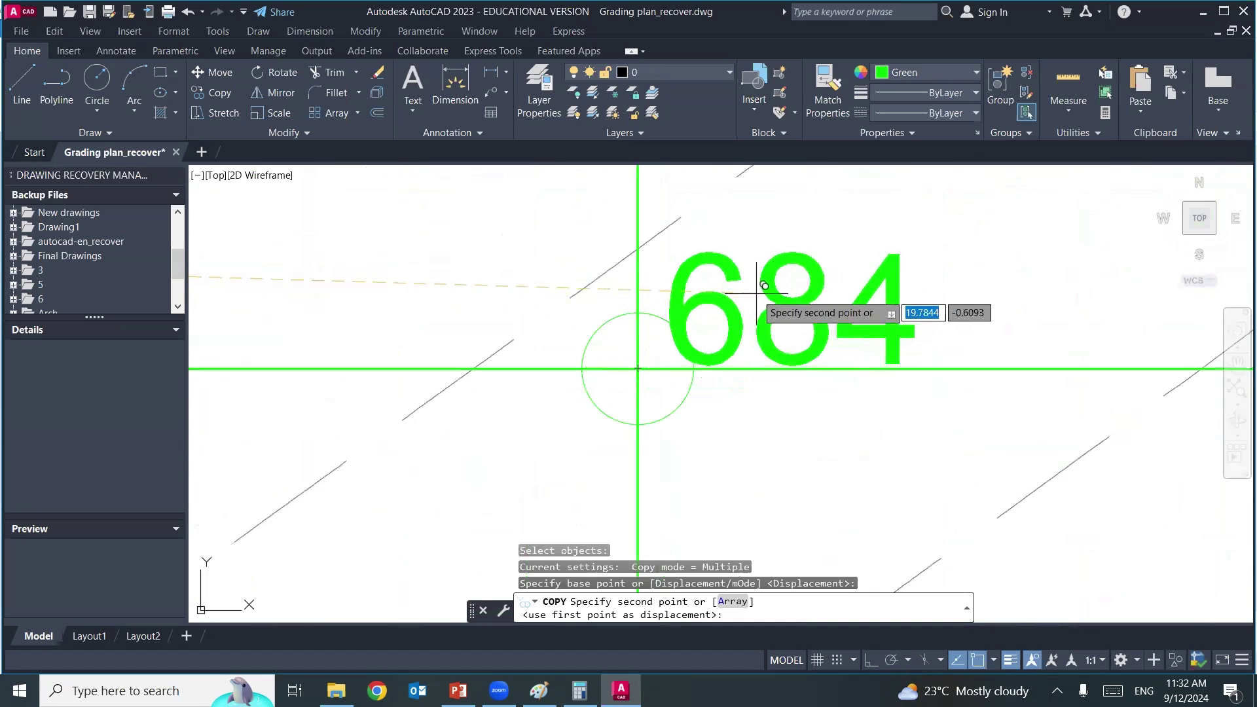
pyautogui.press('Return')
pyautogui.click(753, 300)
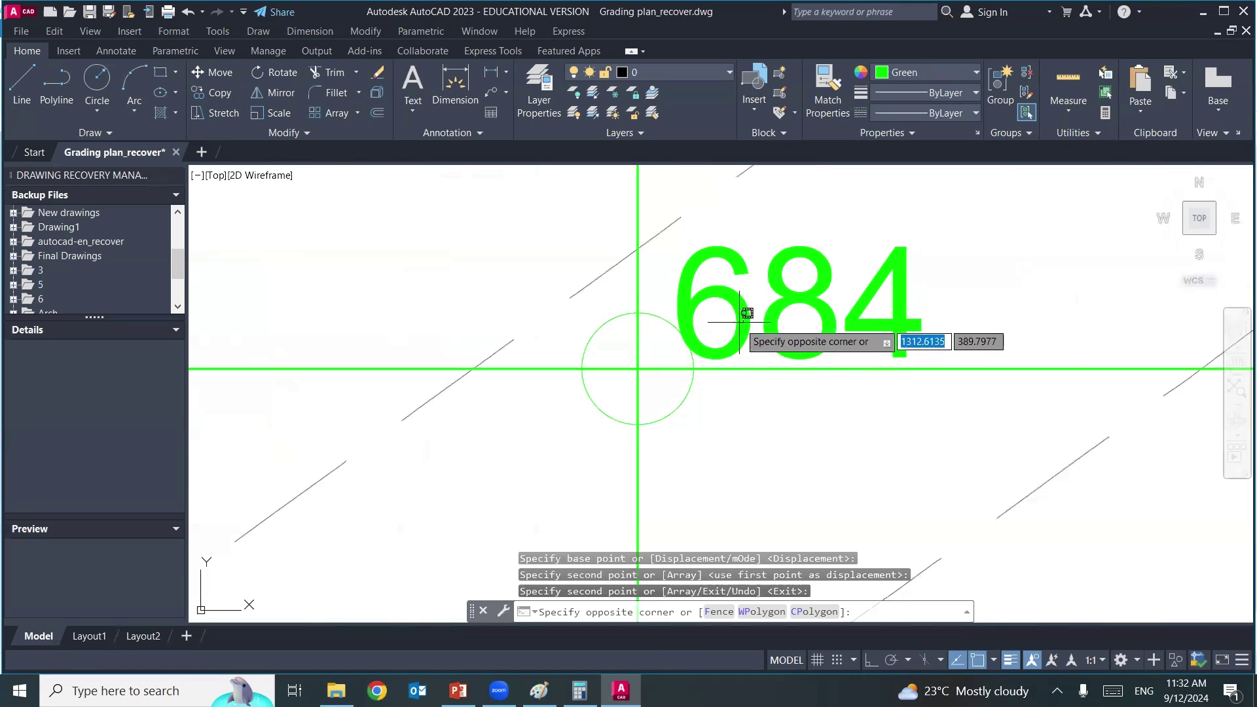
pyautogui.click(782, 323)
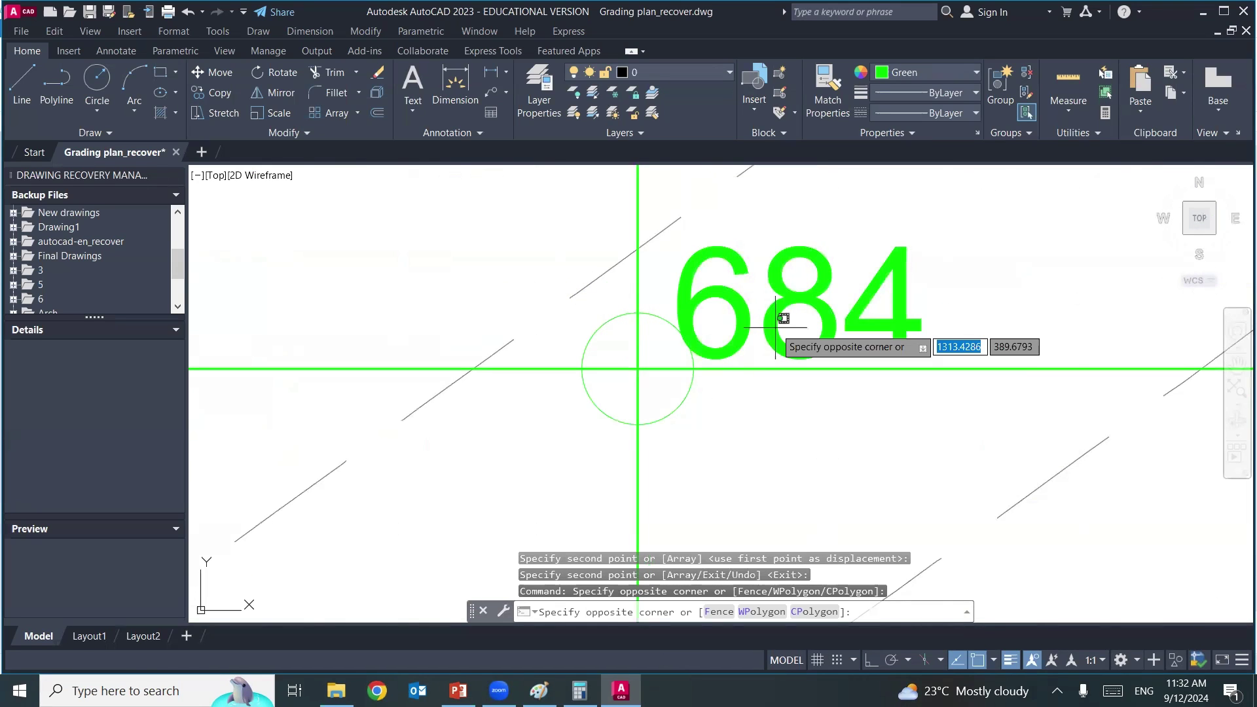
pyautogui.press('Escape')
pyautogui.click(776, 337)
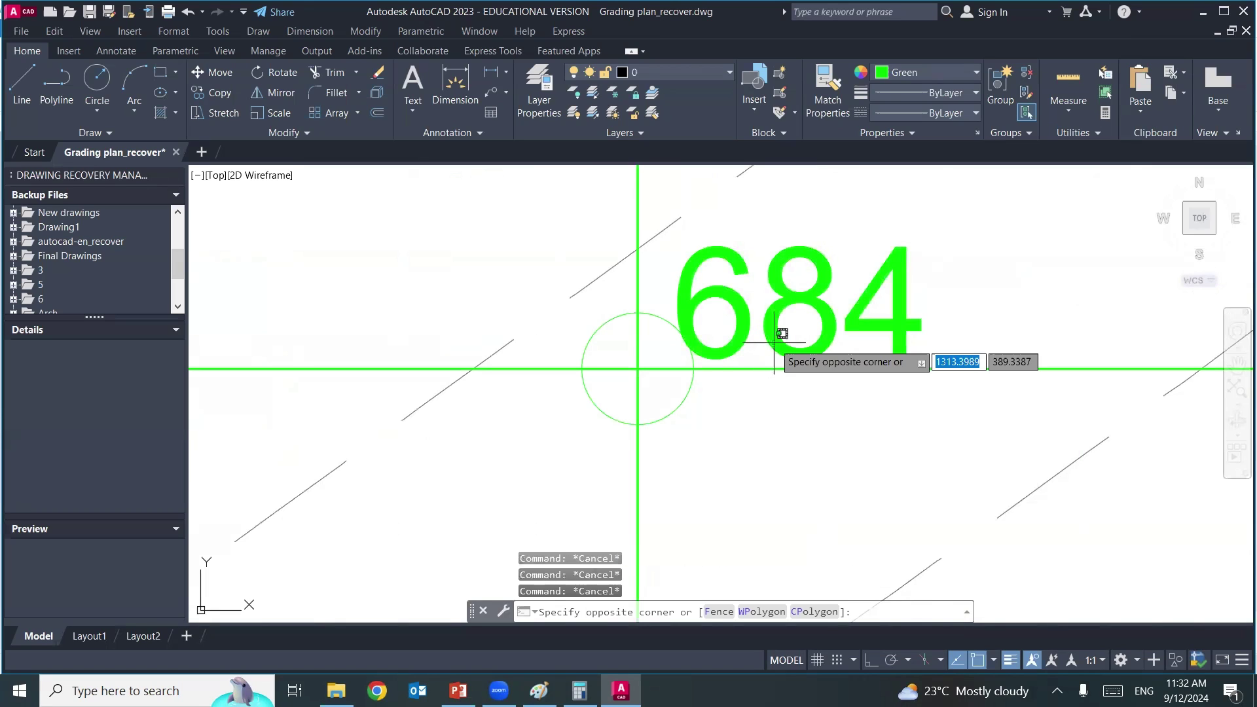
pyautogui.press('Escape')
pyautogui.scroll(-10, 695, 341)
# - Change the copied label to read 682.8
pyautogui.doubleClick(694, 338)
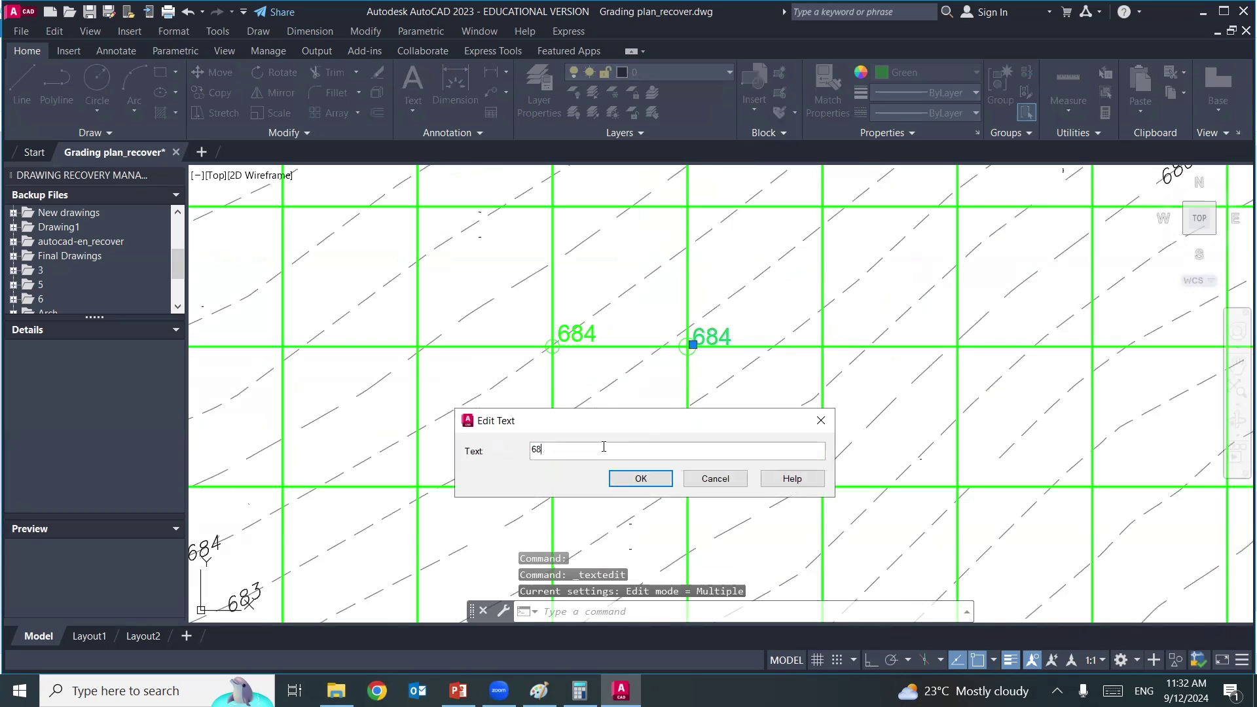
pyautogui.write('2.8')
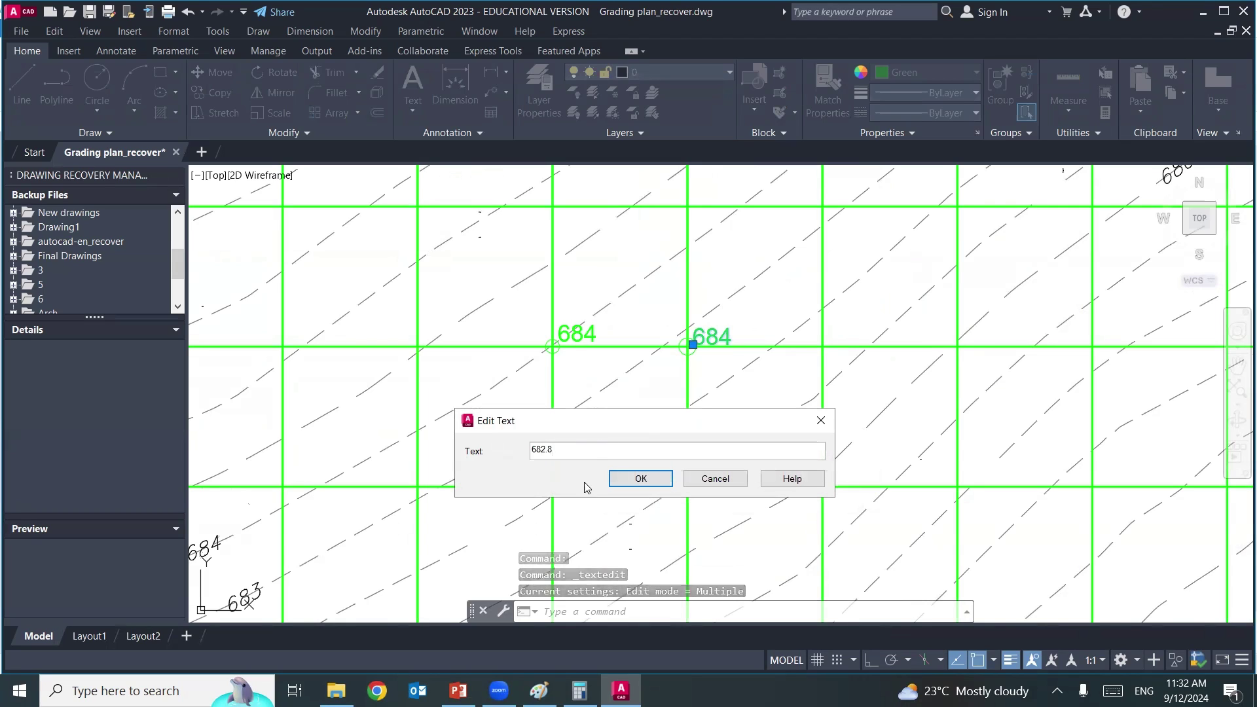
pyautogui.click(638, 478)
pyautogui.press('Escape')
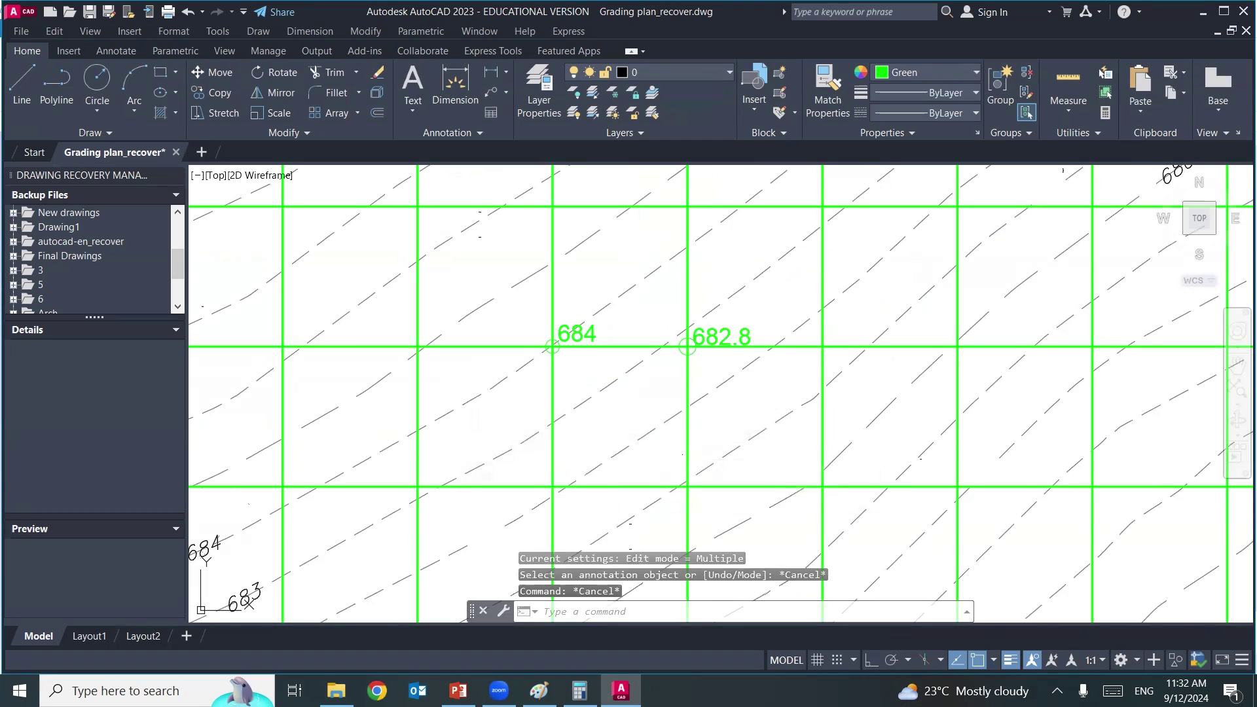
pyautogui.moveTo(632, 423); pyautogui.dragTo(640, 373, button='middle')
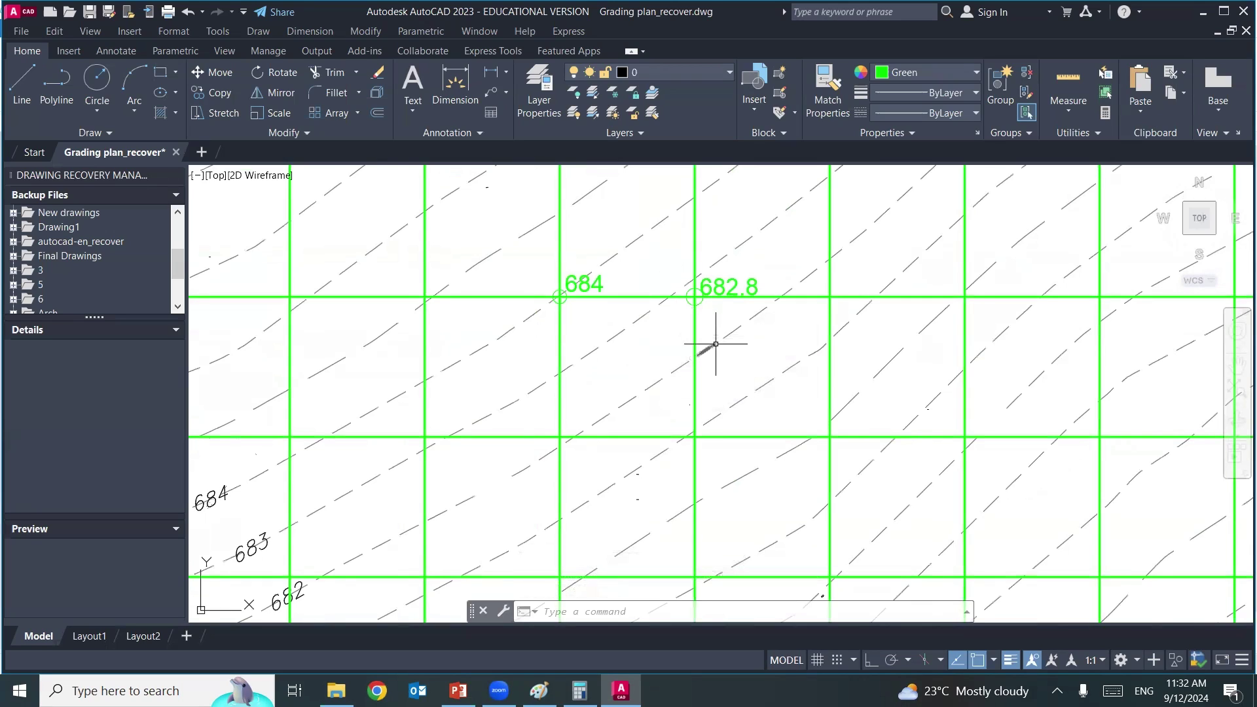
pyautogui.moveTo(716, 343)
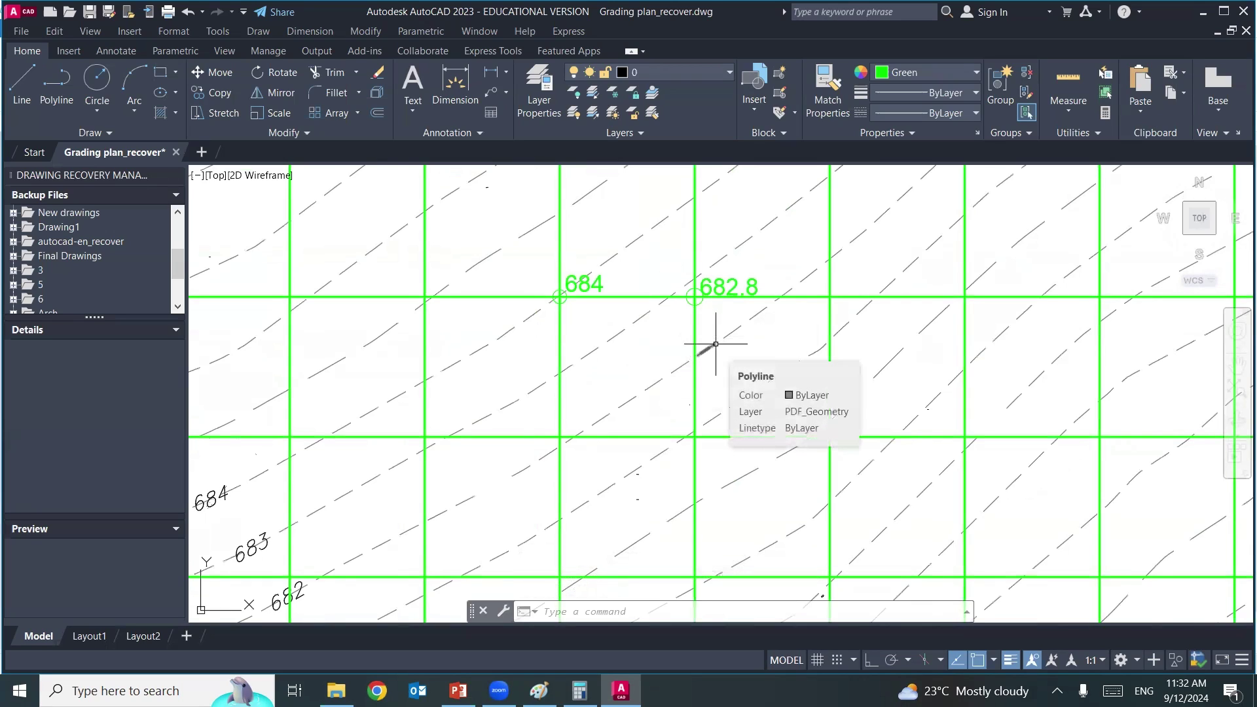
pyautogui.moveTo(701, 326); pyautogui.dragTo(687, 483, button='middle')
pyautogui.moveTo(684, 368); pyautogui.dragTo(685, 422, button='middle')
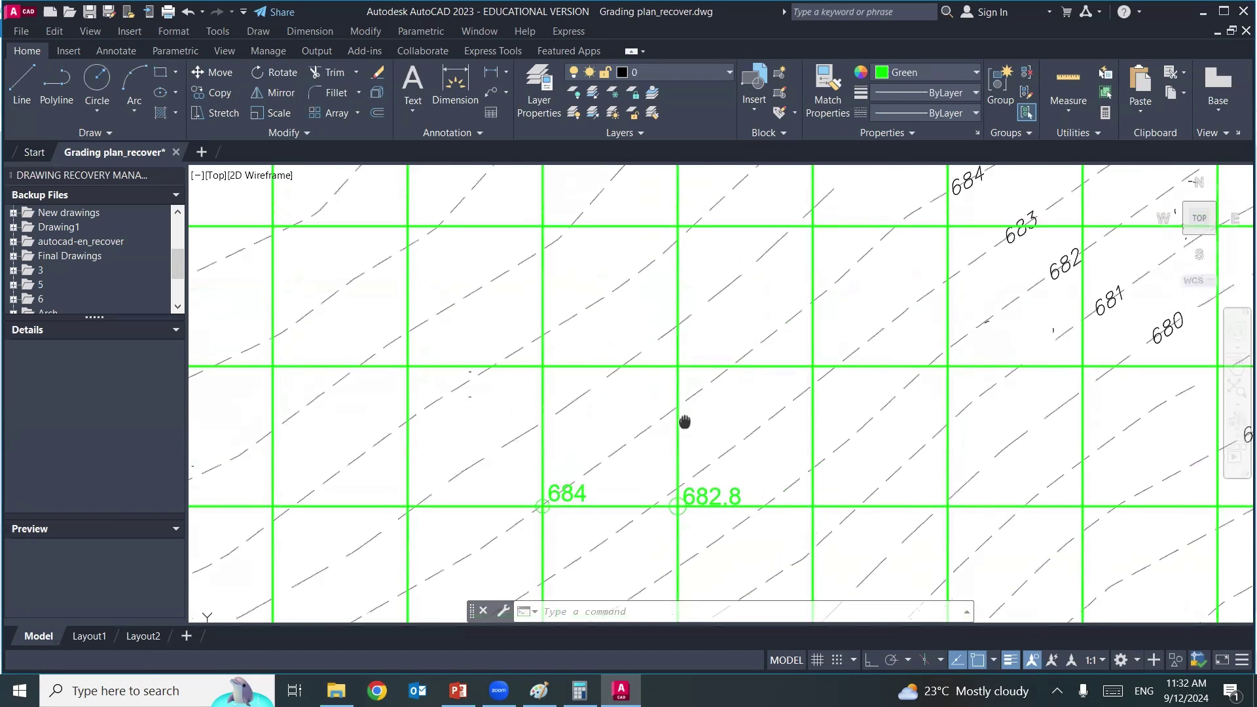
pyautogui.click(686, 357)
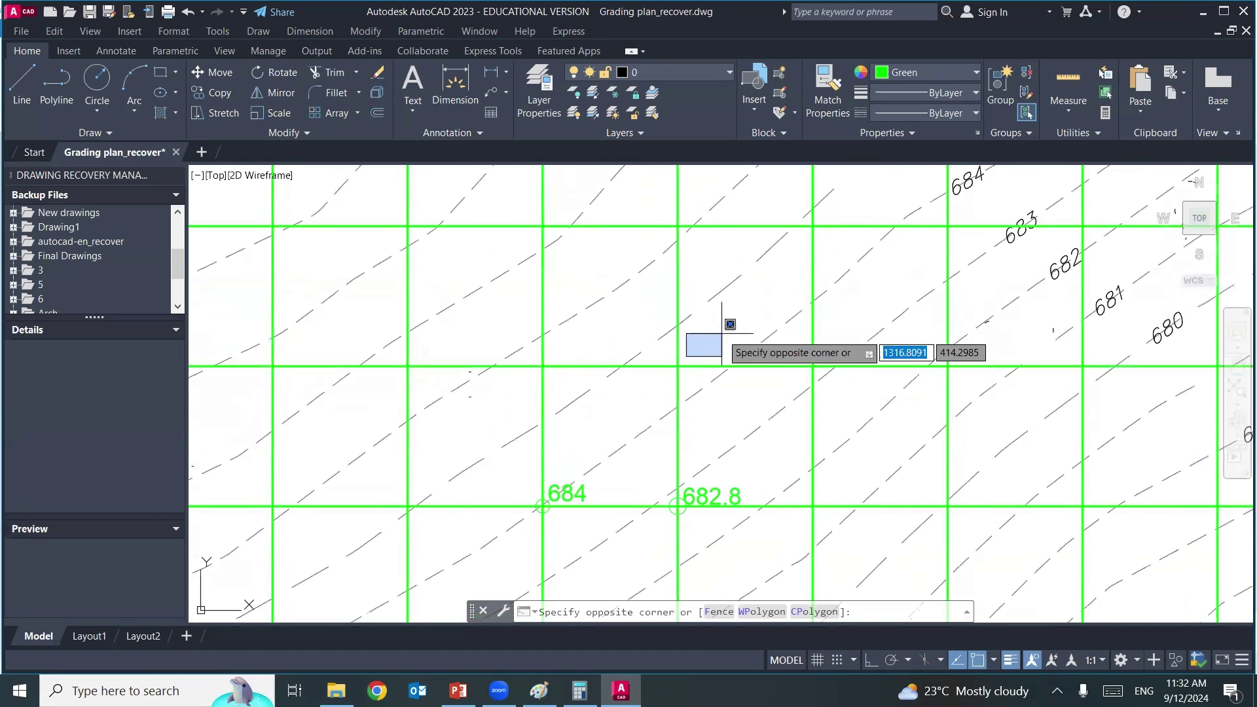
pyautogui.press('Escape')
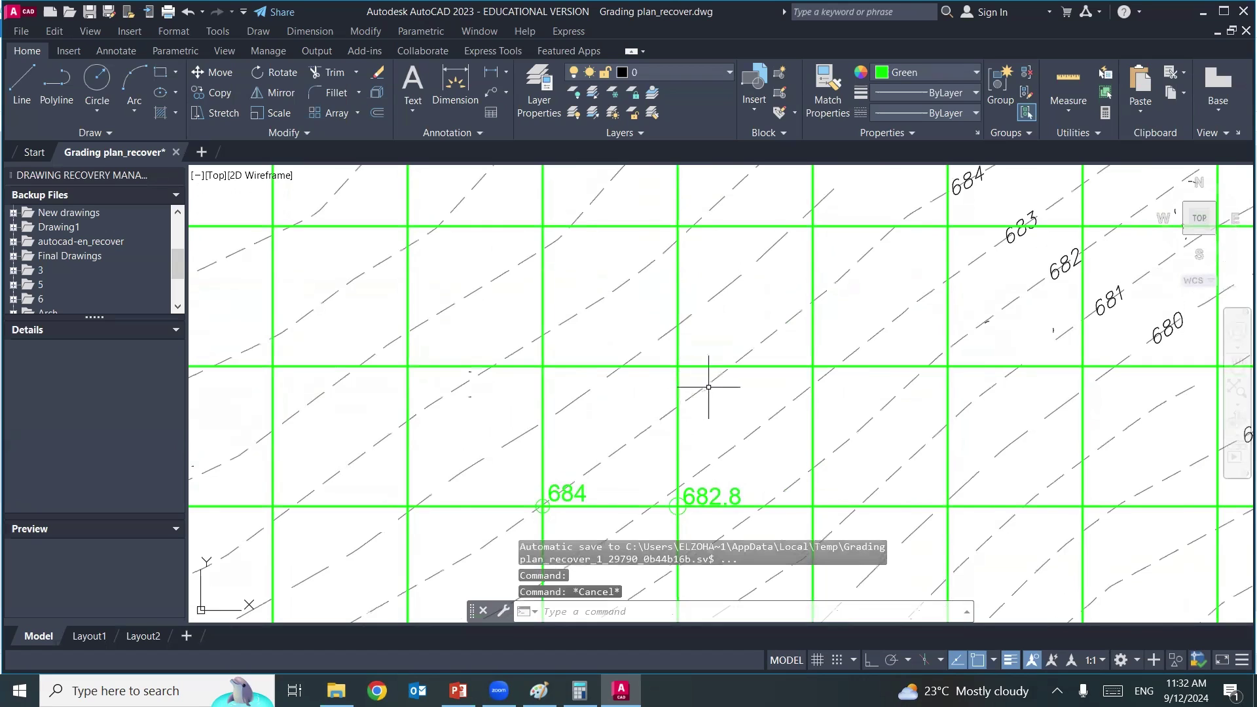
pyautogui.write('c')
# - Draw a small circle at the grid intersection directly above 682.8
pyautogui.press('Return')
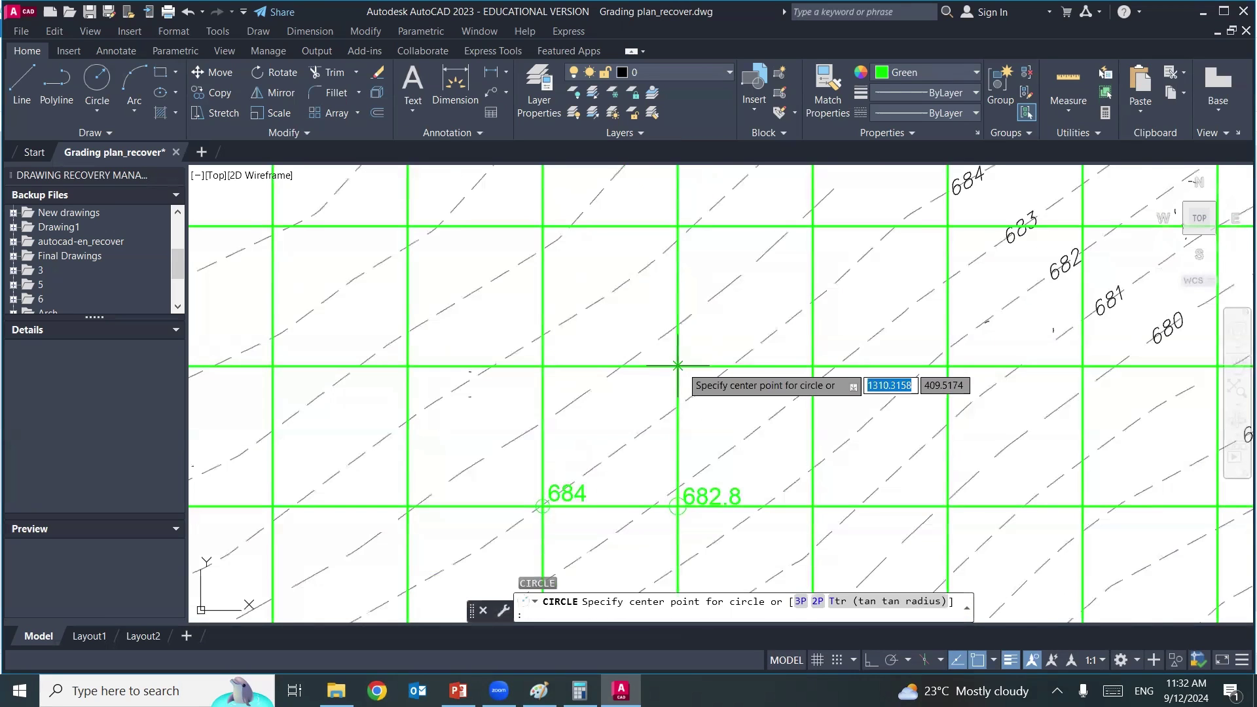
pyautogui.click(678, 366)
pyautogui.scroll(5, 674, 367)
pyautogui.click(659, 386)
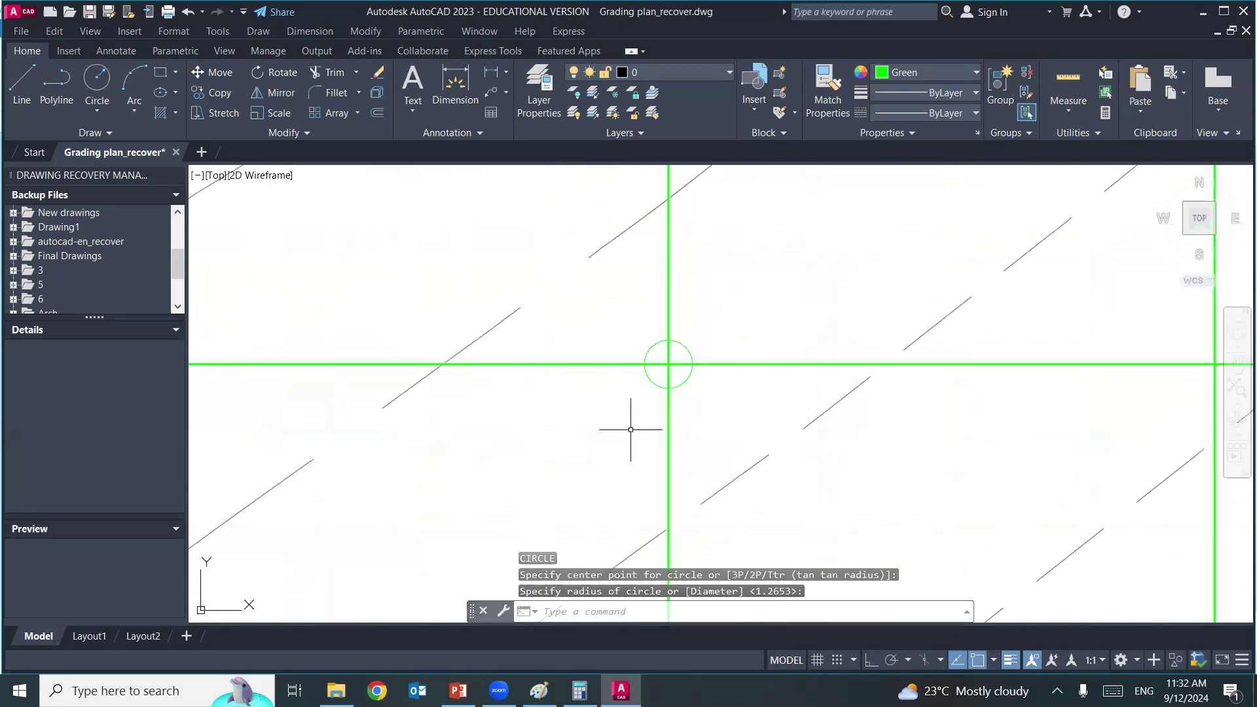
pyautogui.scroll(-5, 630, 429)
pyautogui.moveTo(694, 357); pyautogui.dragTo(571, 466, button='middle')
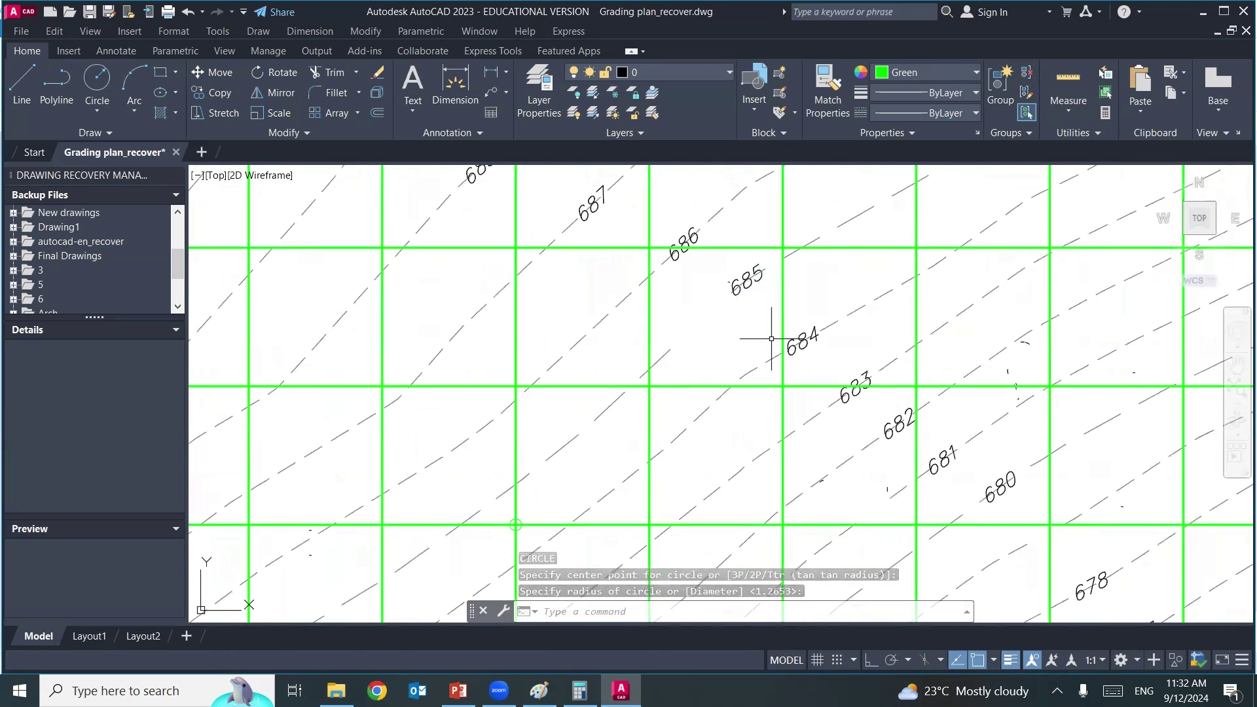
pyautogui.moveTo(547, 435); pyautogui.dragTo(580, 386, button='middle')
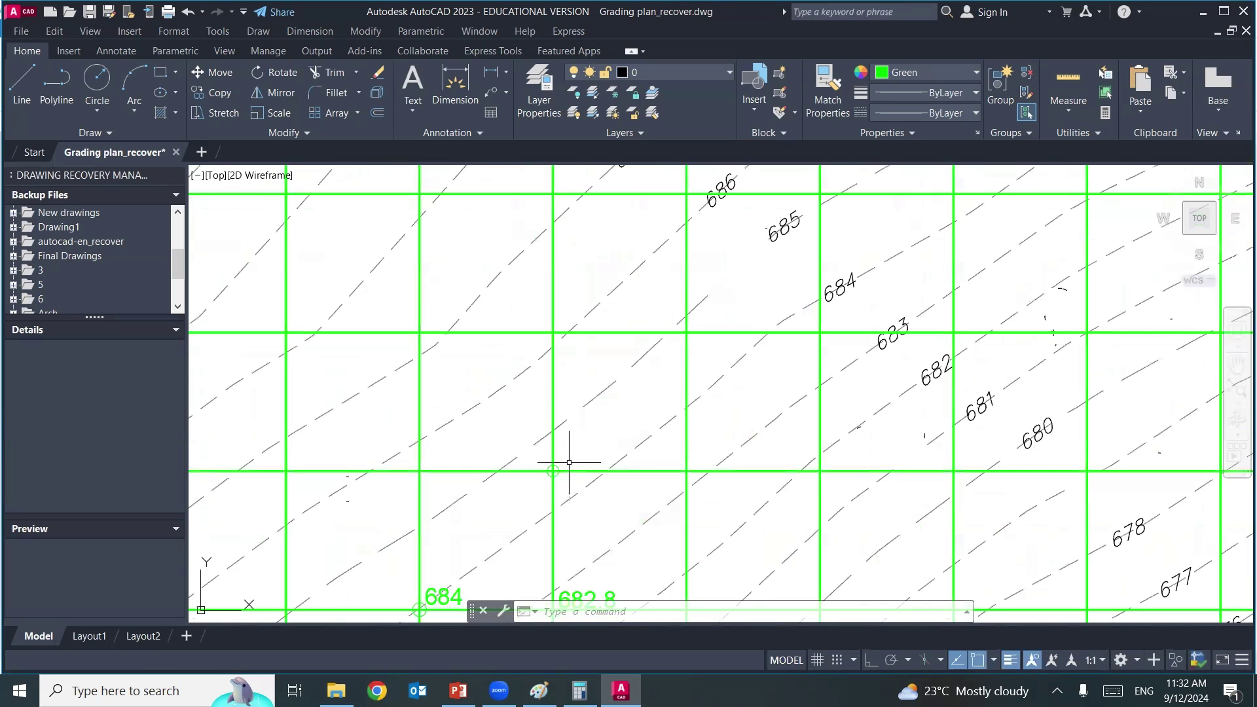
pyautogui.moveTo(576, 438); pyautogui.dragTo(583, 421, button='middle')
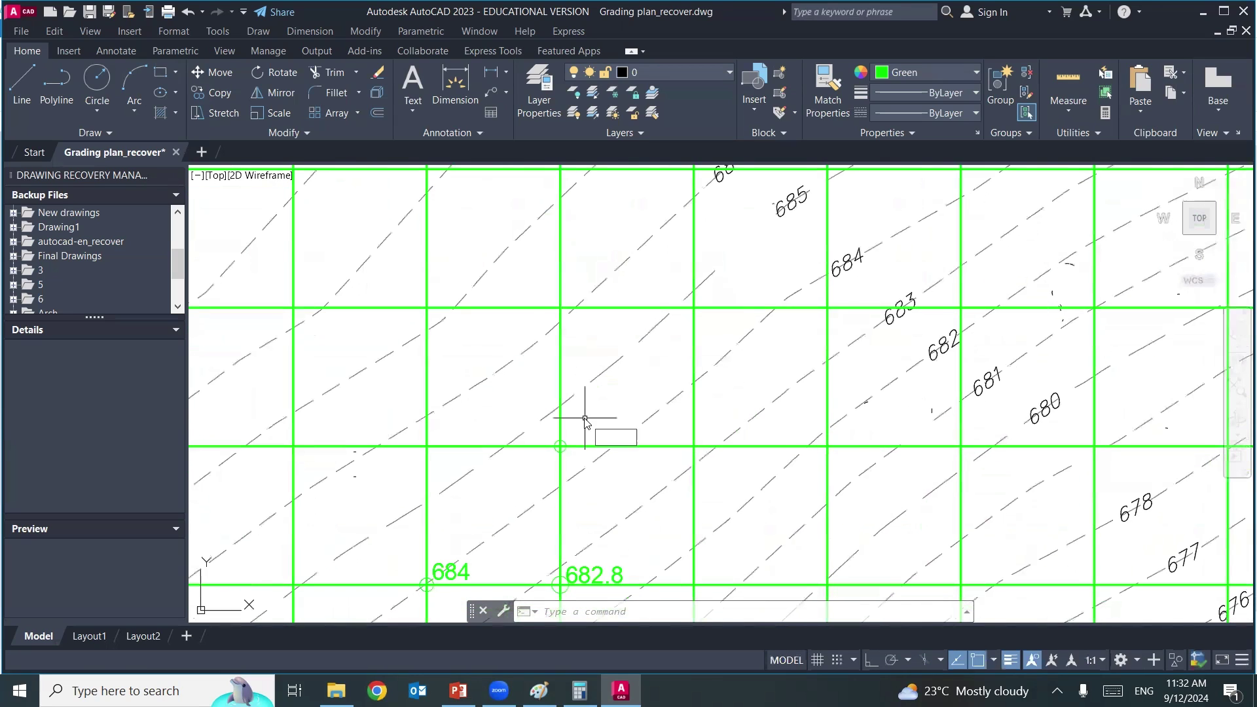
# - Copy the 682.8 label up to the newly circled intersection
pyautogui.rightClick(584, 422)
pyautogui.click(582, 495)
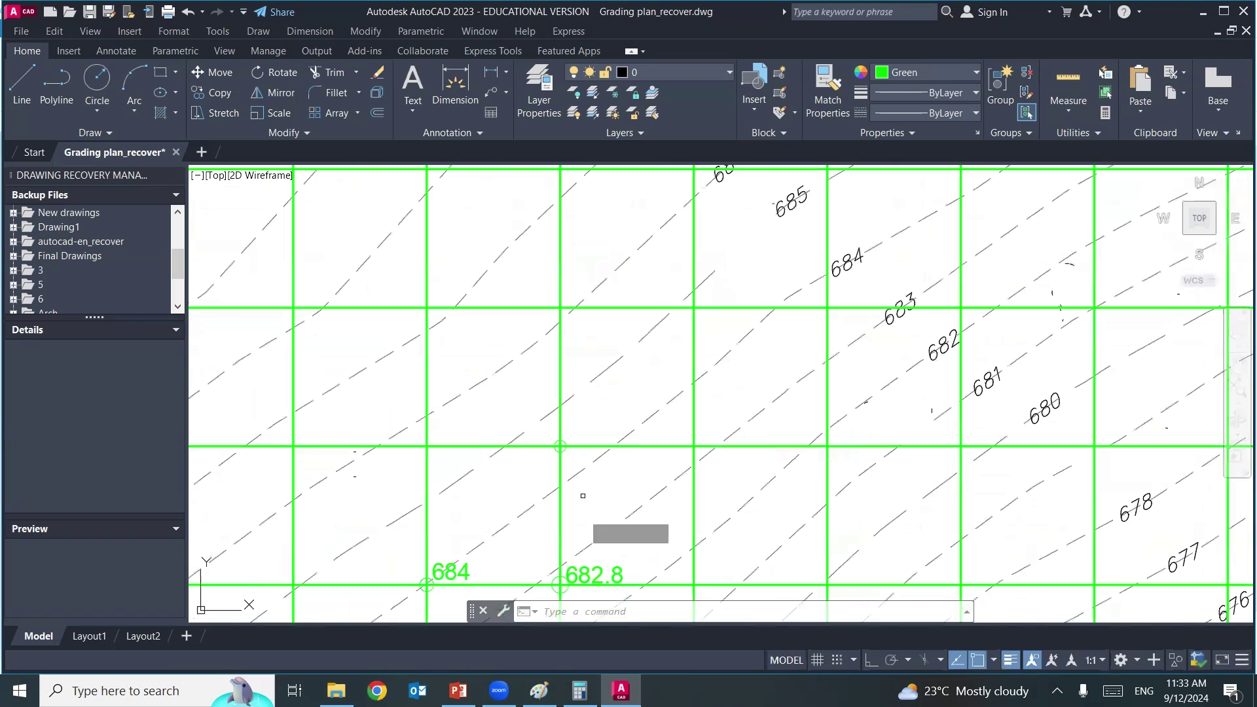
pyautogui.click(584, 572)
pyautogui.press('Return')
pyautogui.click(583, 565)
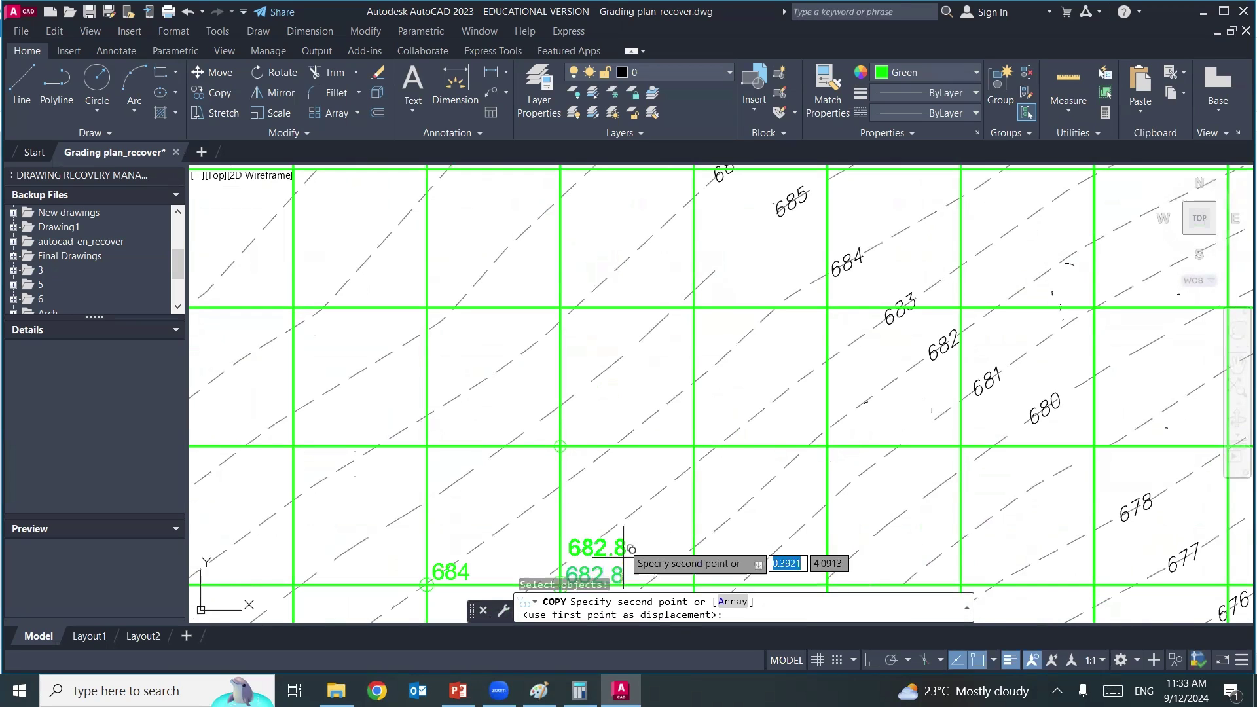
pyautogui.scroll(4, 603, 451)
pyautogui.press('Escape')
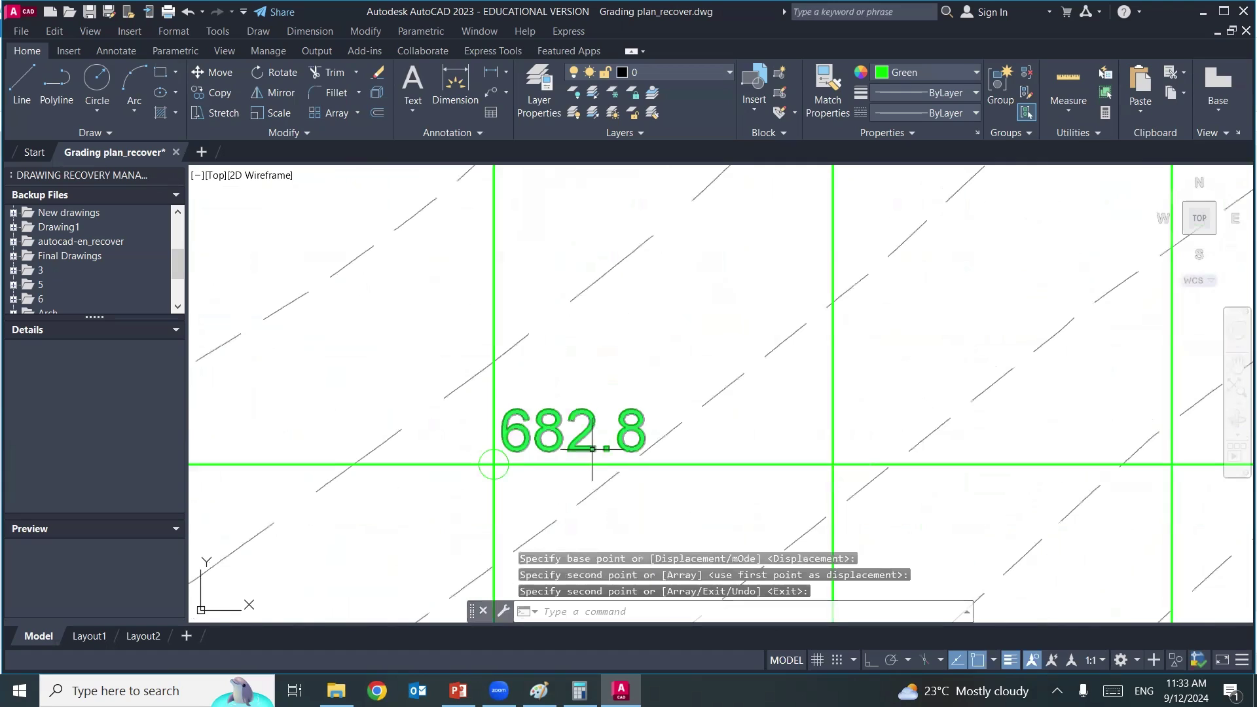
# - Edit the copied label so it reads 684.5
pyautogui.doubleClick(591, 426)
pyautogui.write('684')
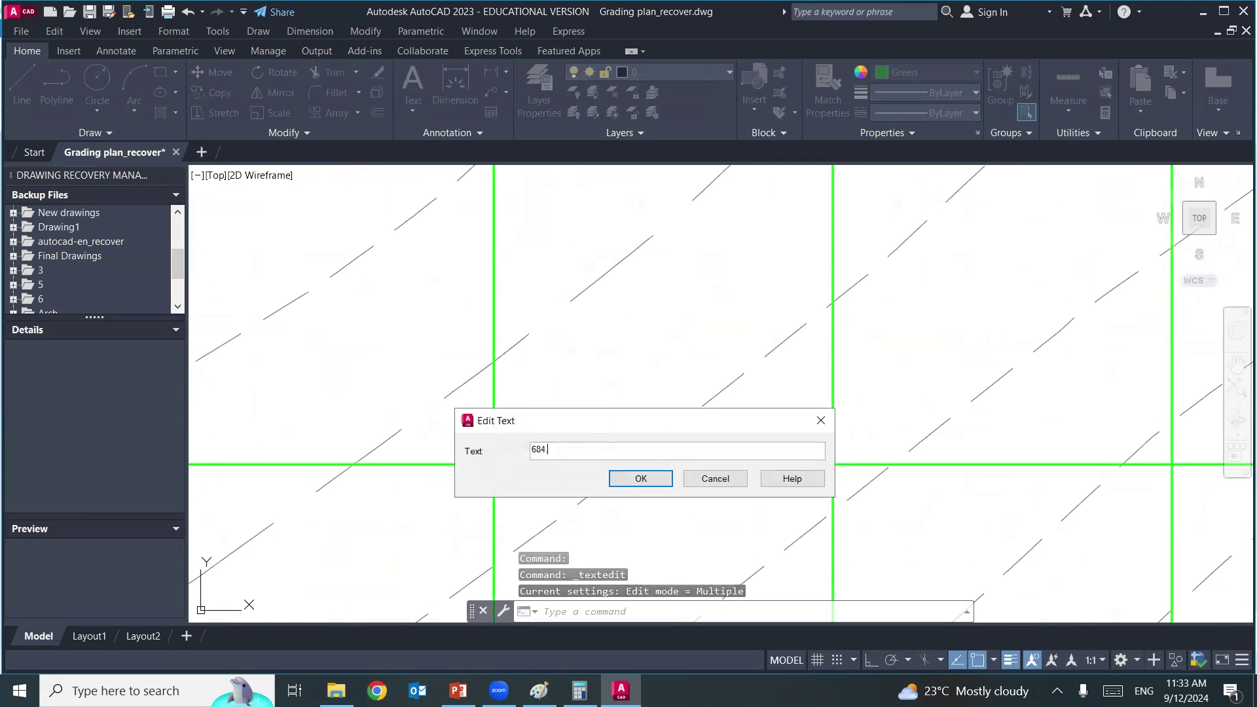
pyautogui.write('5')
pyautogui.click(639, 477)
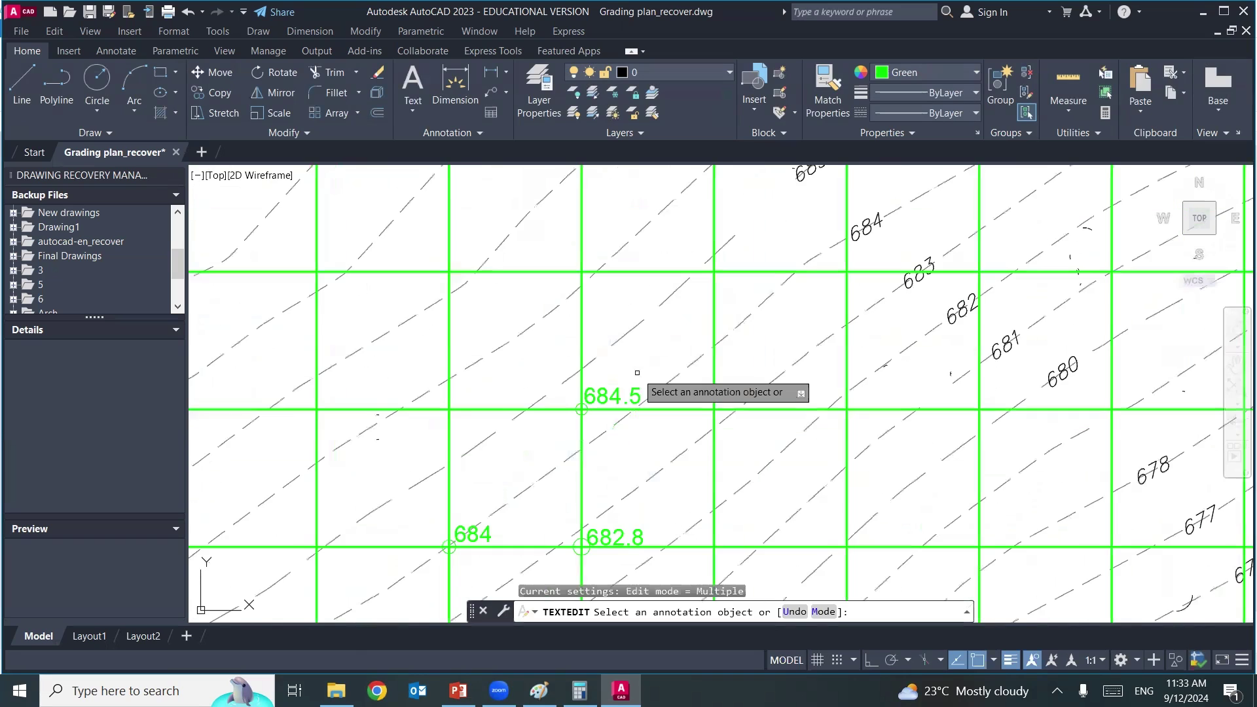
pyautogui.moveTo(542, 426); pyautogui.dragTo(578, 401, button='middle')
pyautogui.press('Escape')
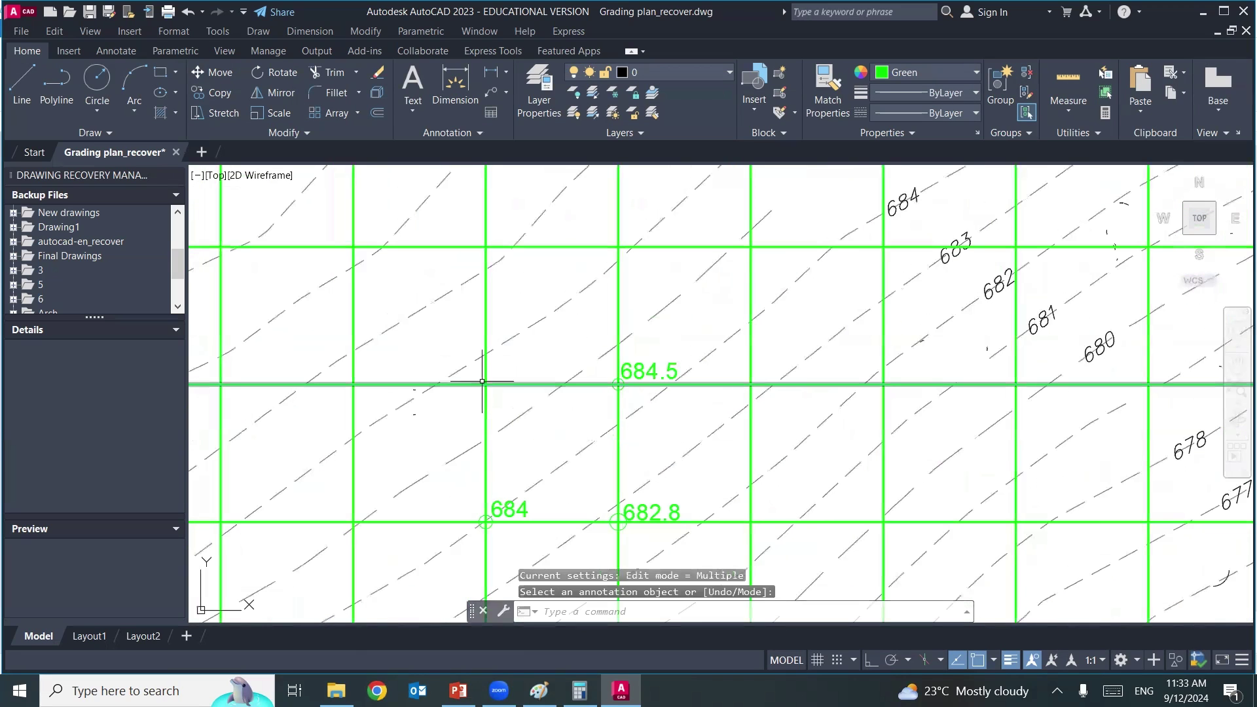
pyautogui.write('c')
pyautogui.press('space')
# - Draw a small circle at the grid intersection left of the 684.5 label
pyautogui.click(482, 385)
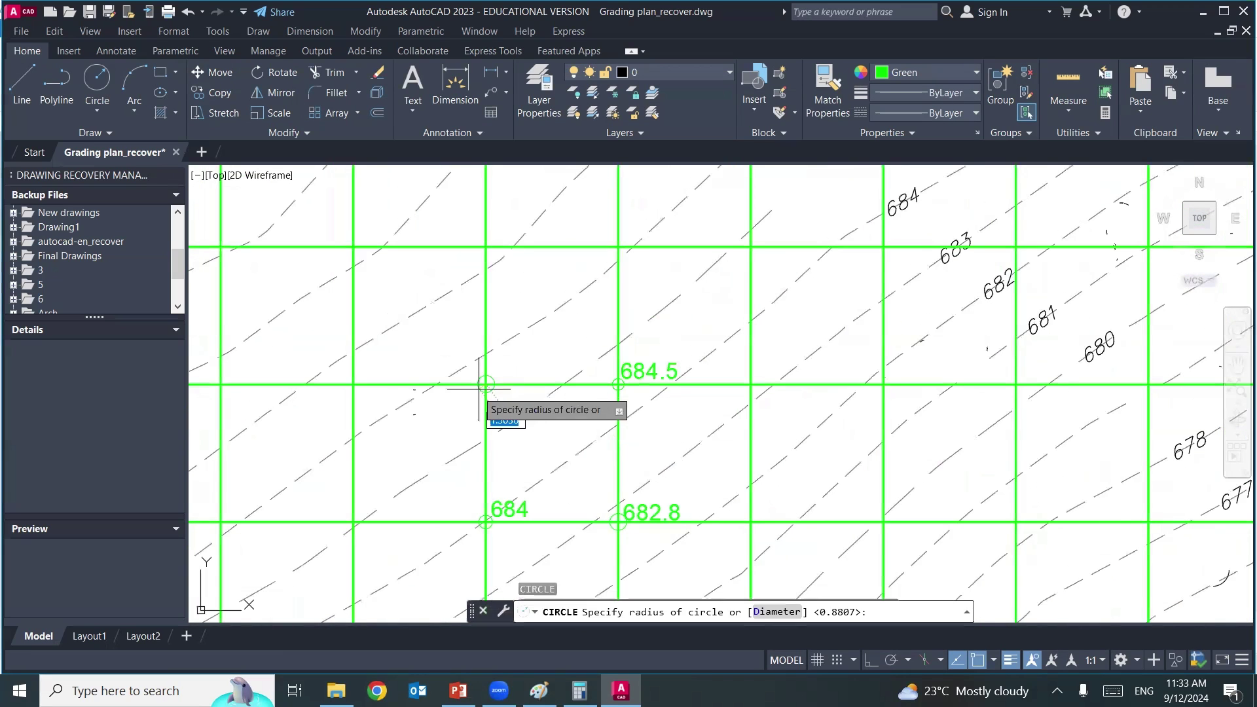
pyautogui.scroll(3, 482, 388)
pyautogui.scroll(3, 482, 388)
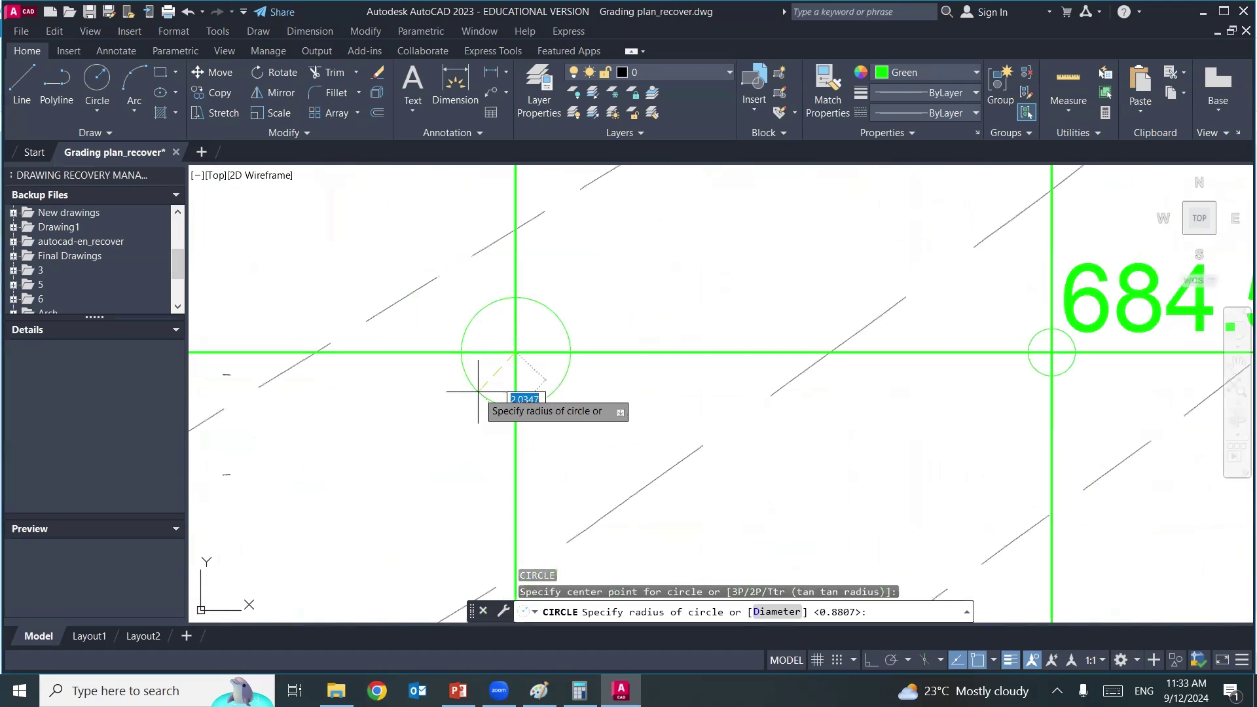
pyautogui.click(500, 366)
pyautogui.scroll(-3, 494, 370)
pyautogui.scroll(-4, 488, 374)
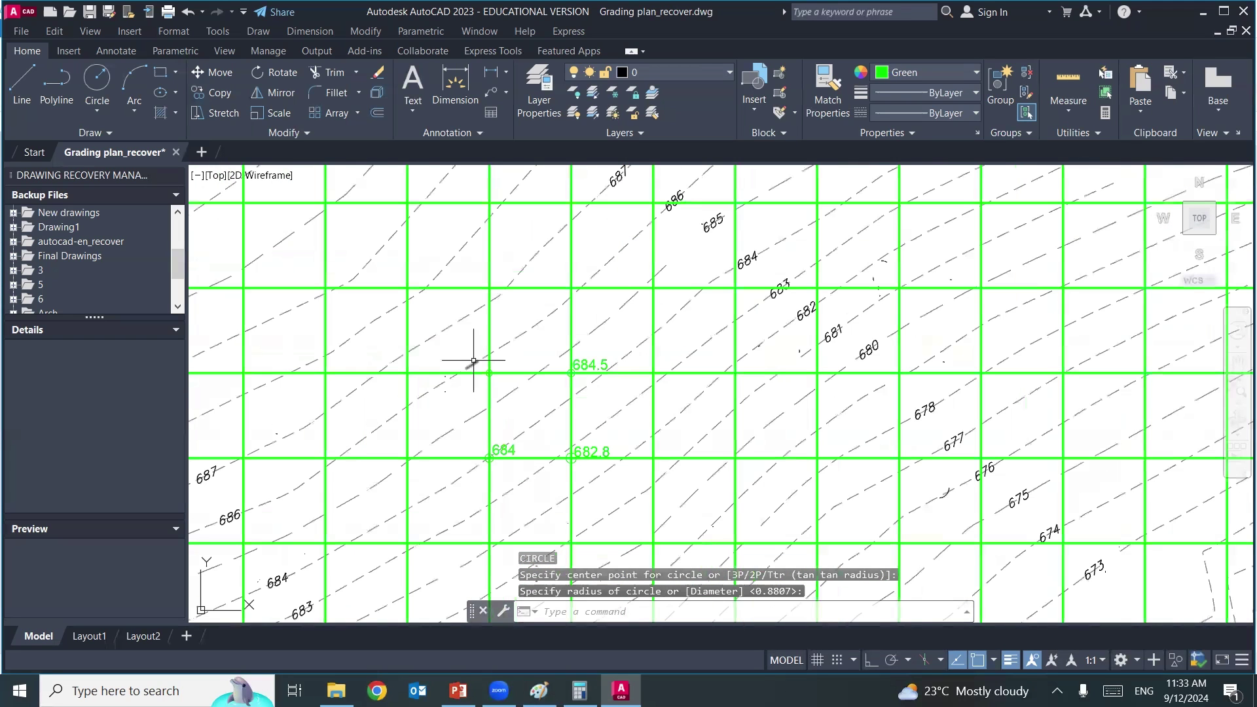
pyautogui.moveTo(476, 405); pyautogui.dragTo(492, 392, button='middle')
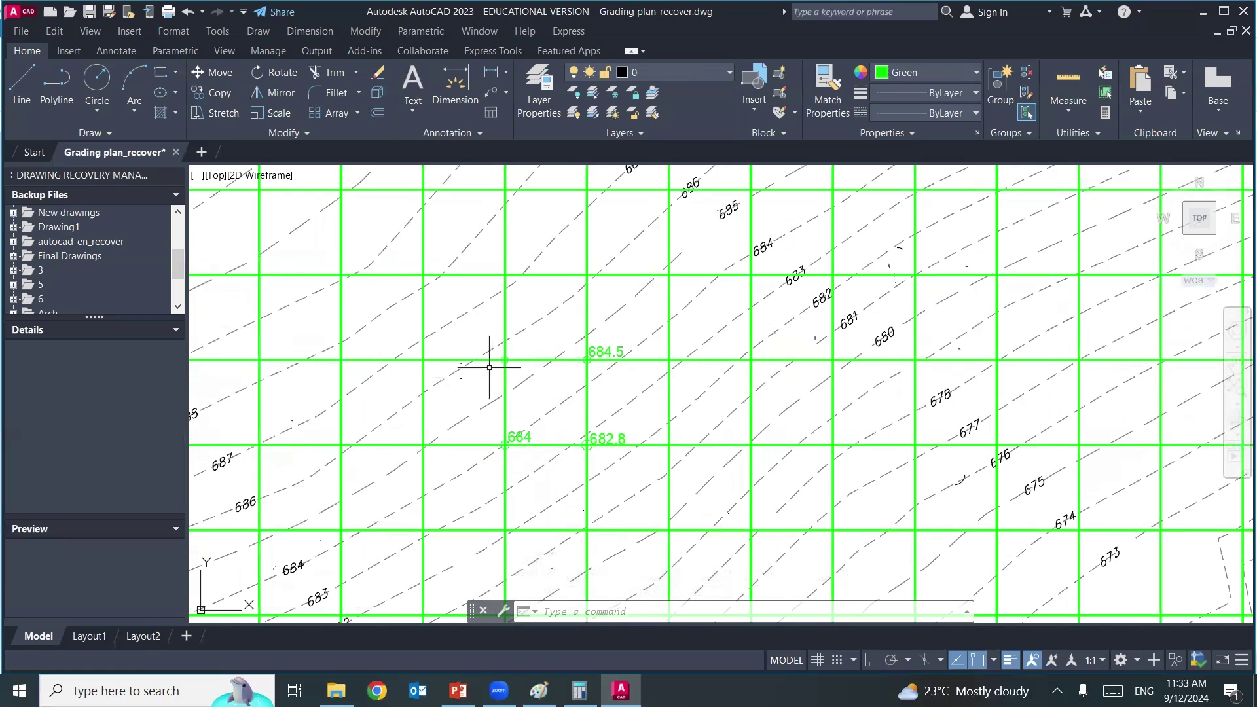
pyautogui.moveTo(489, 368); pyautogui.dragTo(433, 453, button='middle')
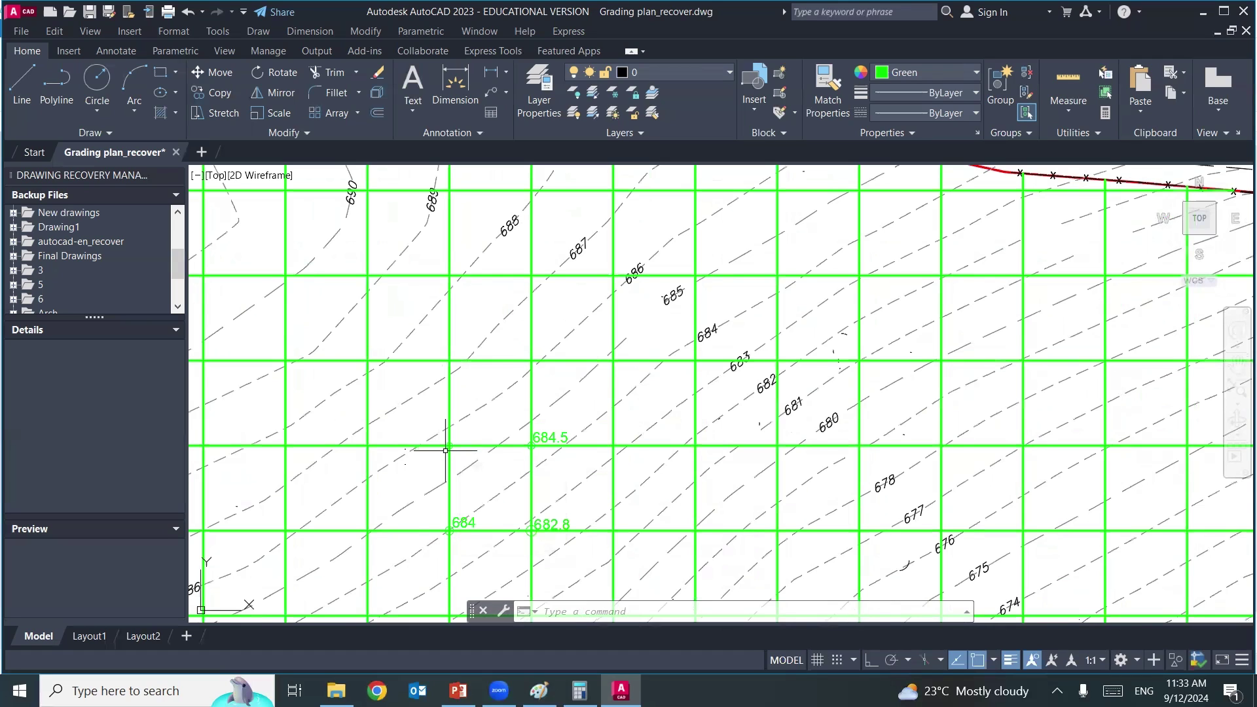
# - Copy the 684.5 label one grid point left using CO
pyautogui.write('co')
pyautogui.press('Return')
pyautogui.scroll(4, 446, 455)
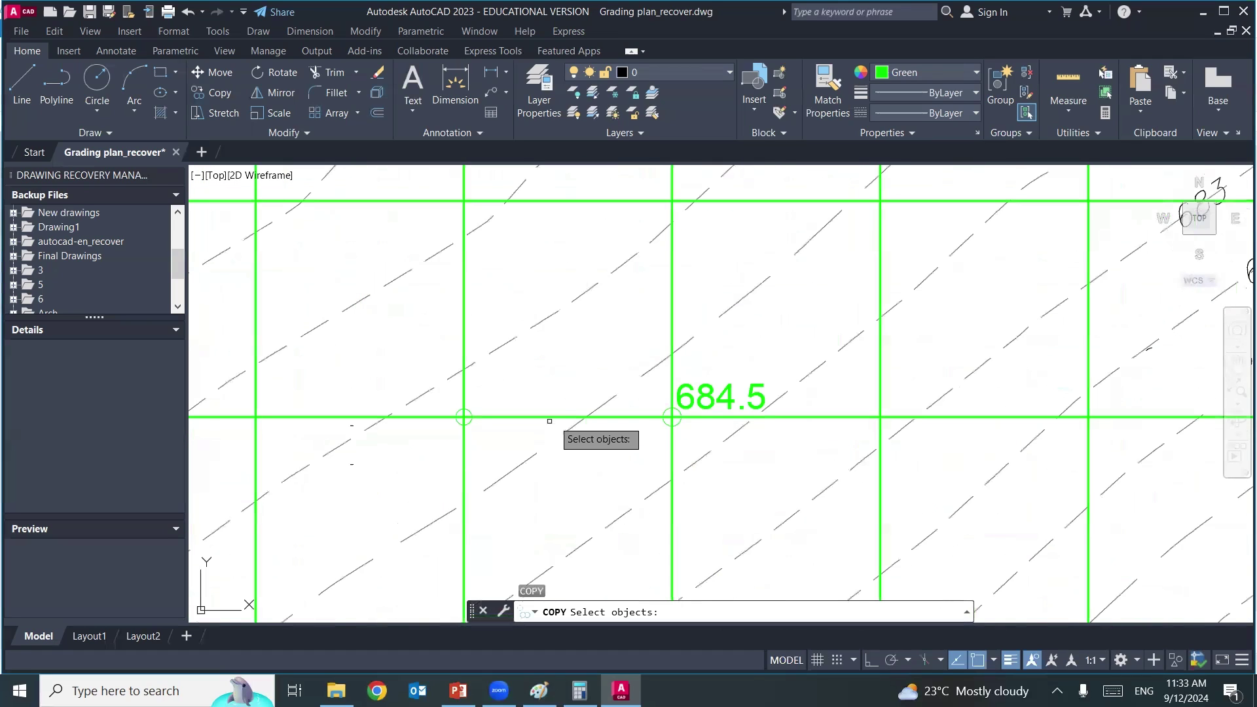
pyautogui.click(687, 395)
pyautogui.press('Return')
pyautogui.click(727, 395)
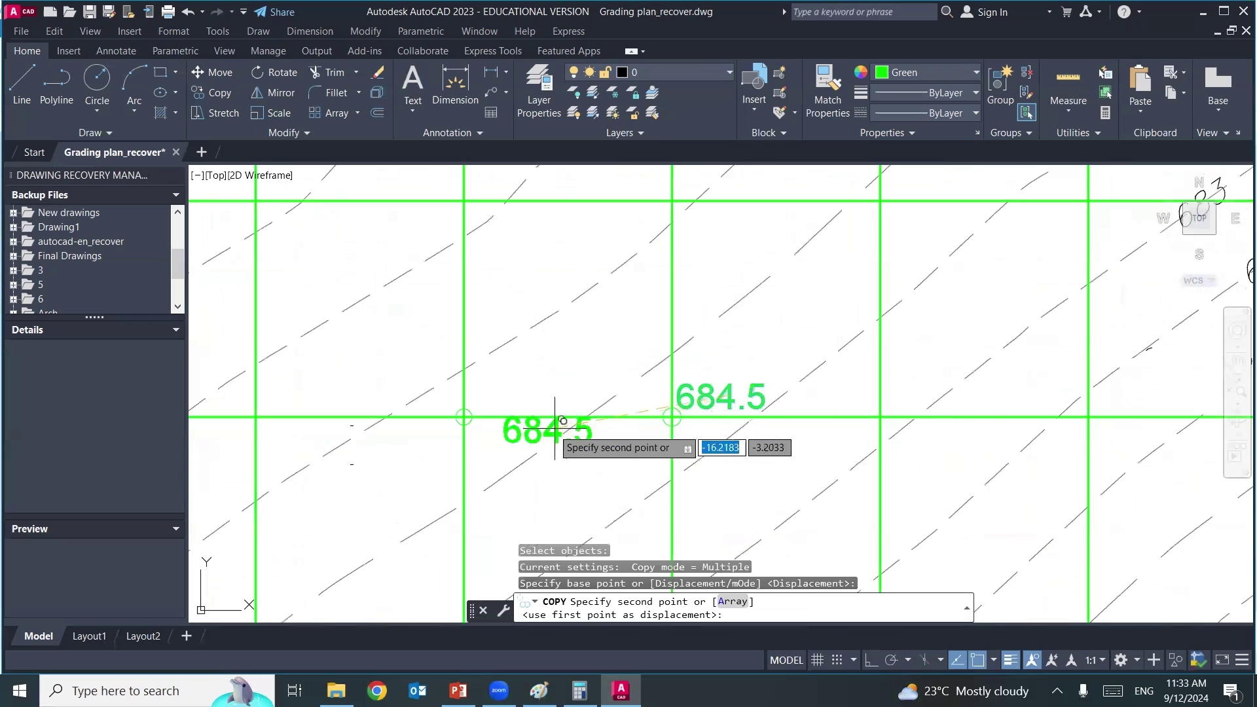
pyautogui.click(522, 396)
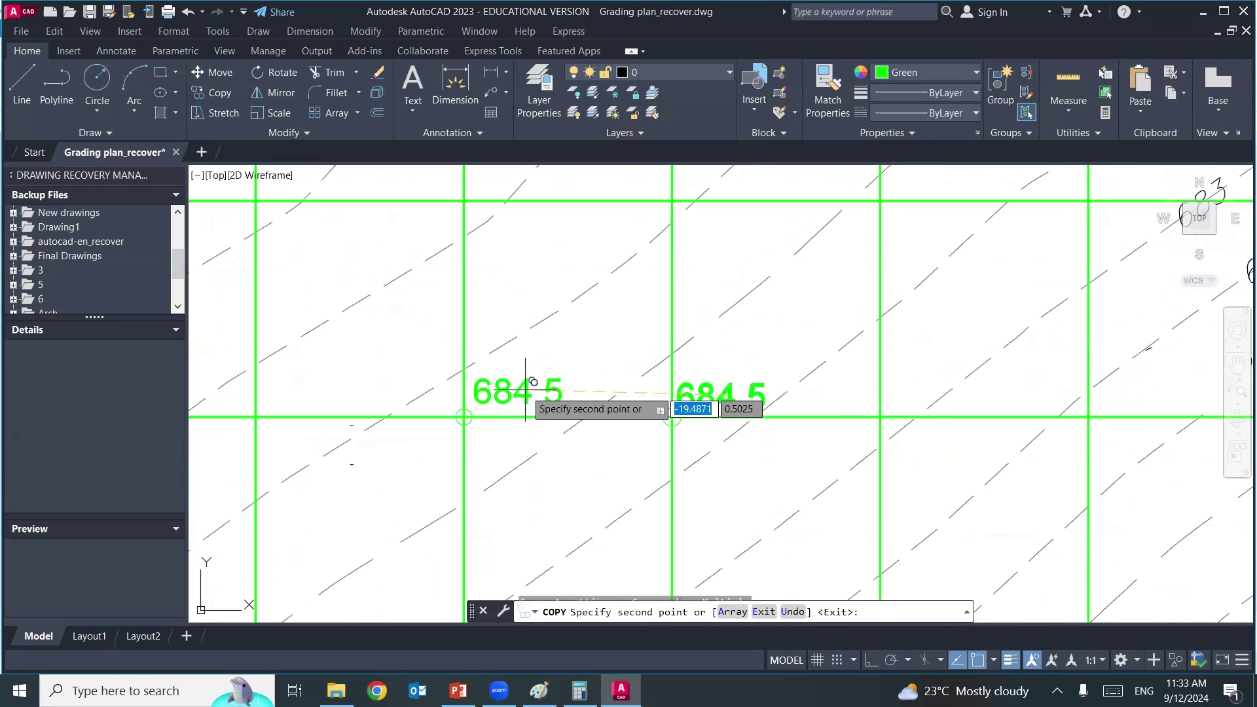
pyautogui.press('Return')
# - Edit the copied label's value to 685.8
pyautogui.doubleClick(556, 396)
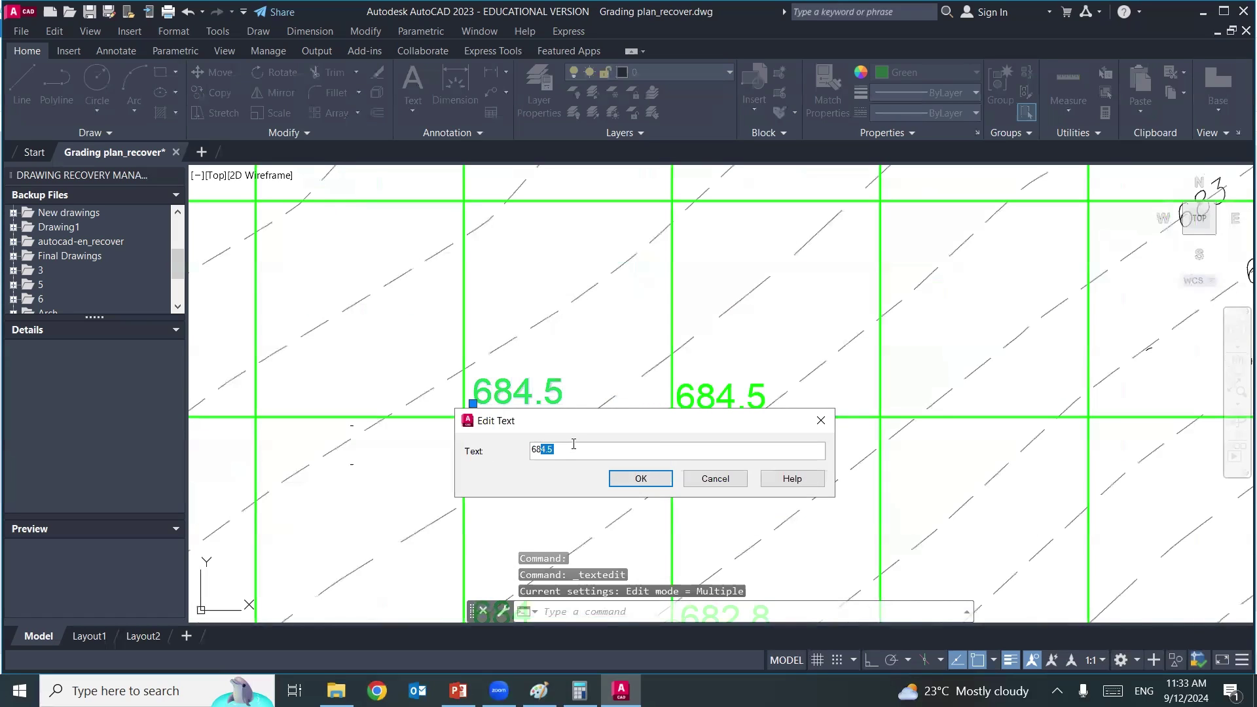
pyautogui.write('5.8')
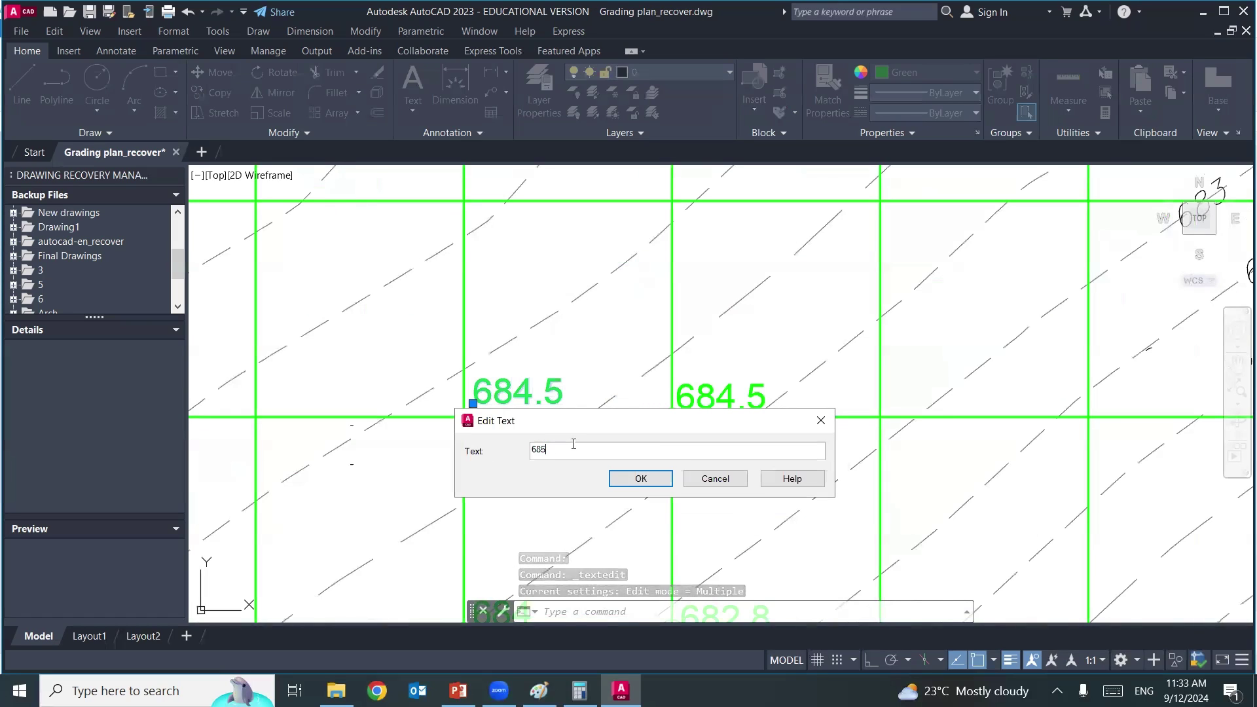
pyautogui.click(641, 478)
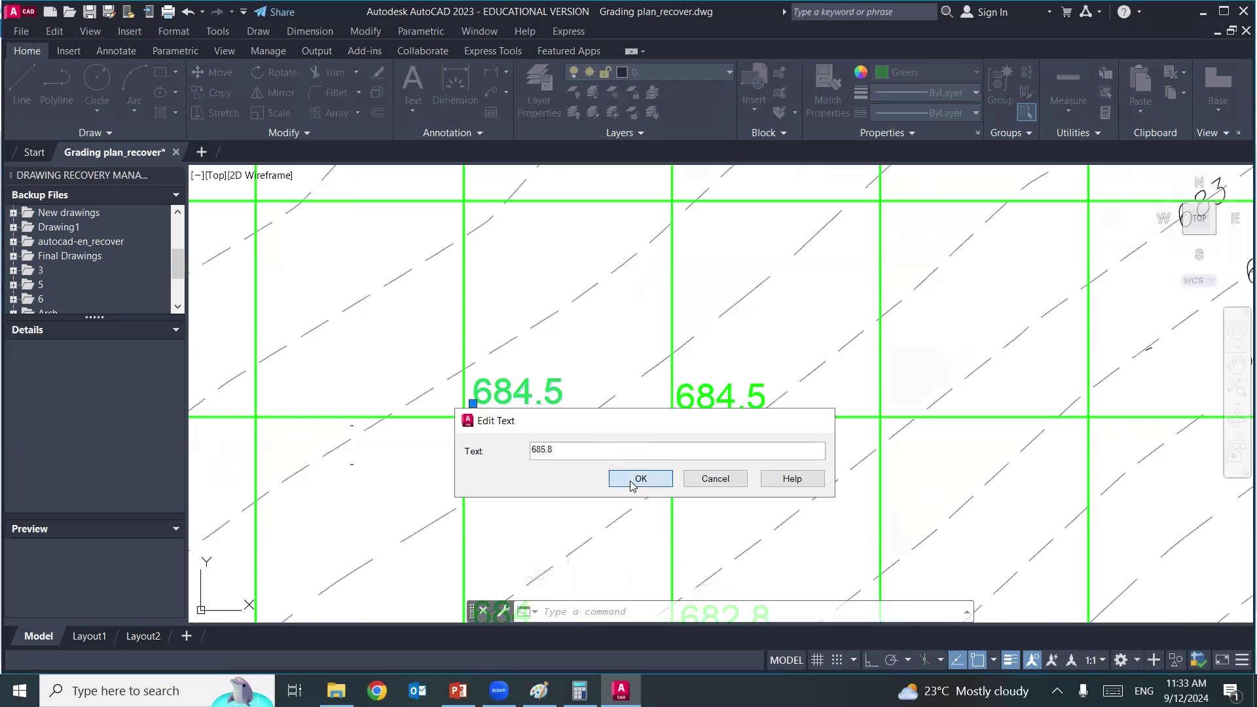
pyautogui.scroll(-2, 479, 440)
pyautogui.press('Escape')
pyautogui.scroll(-1, 495, 449)
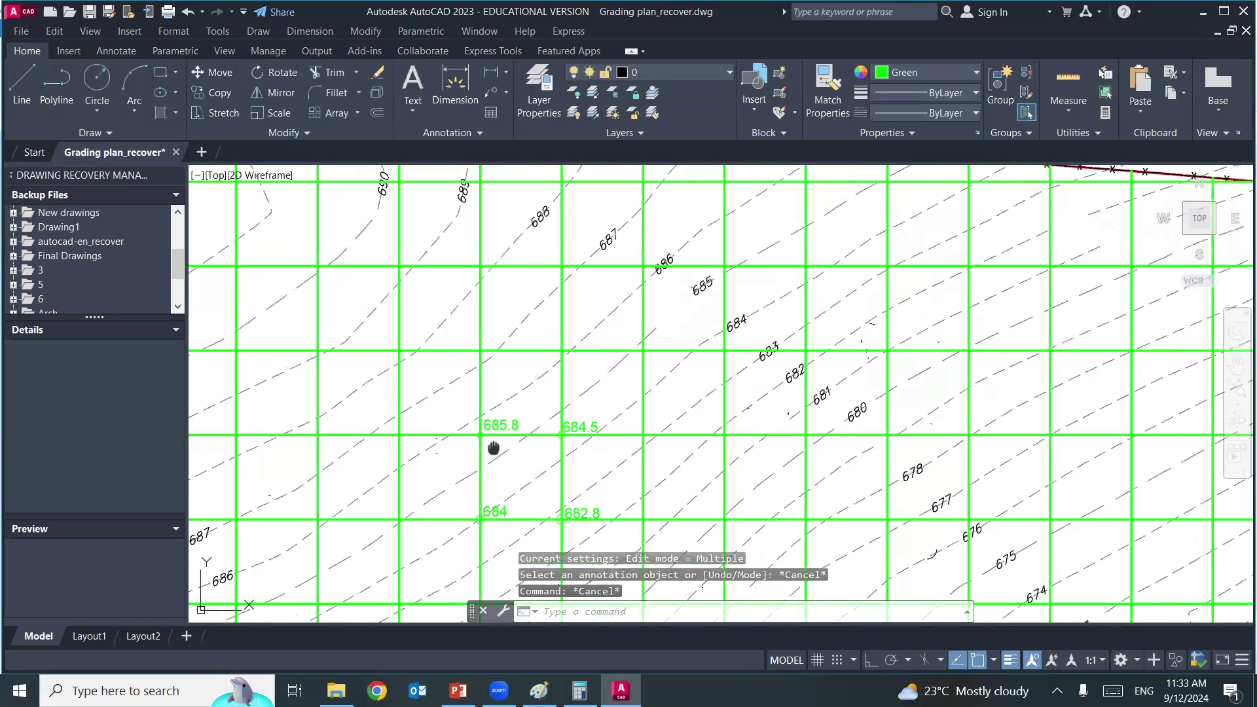
pyautogui.scroll(-1, 449, 471)
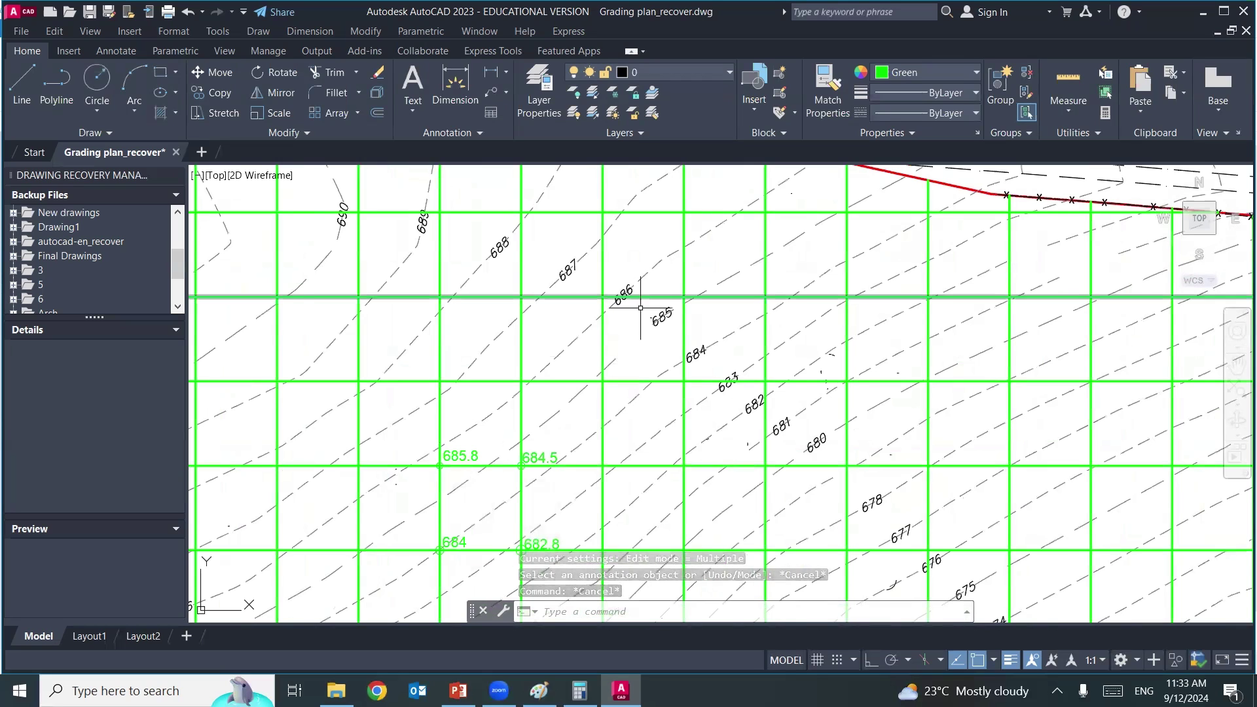
pyautogui.moveTo(654, 322)
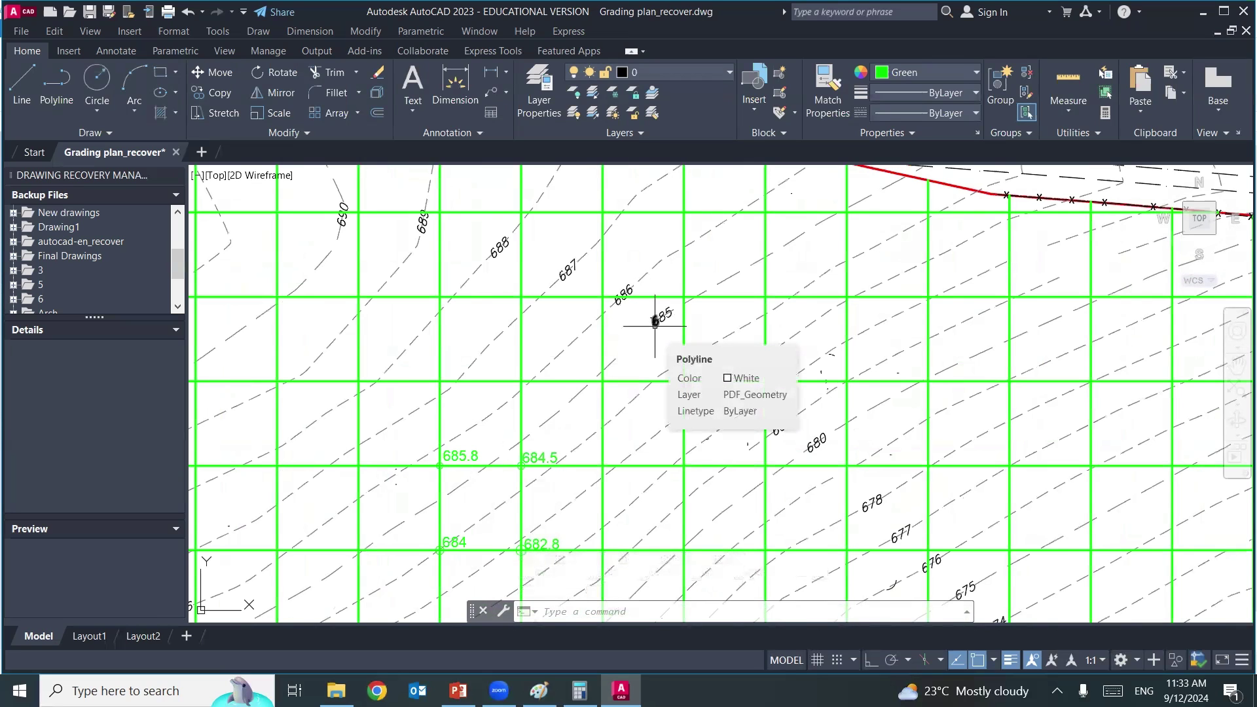
# - Copy the 684 spot elevation one grid intersection to the left, below 685.8
pyautogui.scroll(-2, 531, 360)
pyautogui.moveTo(550, 451); pyautogui.dragTo(652, 379, button='middle')
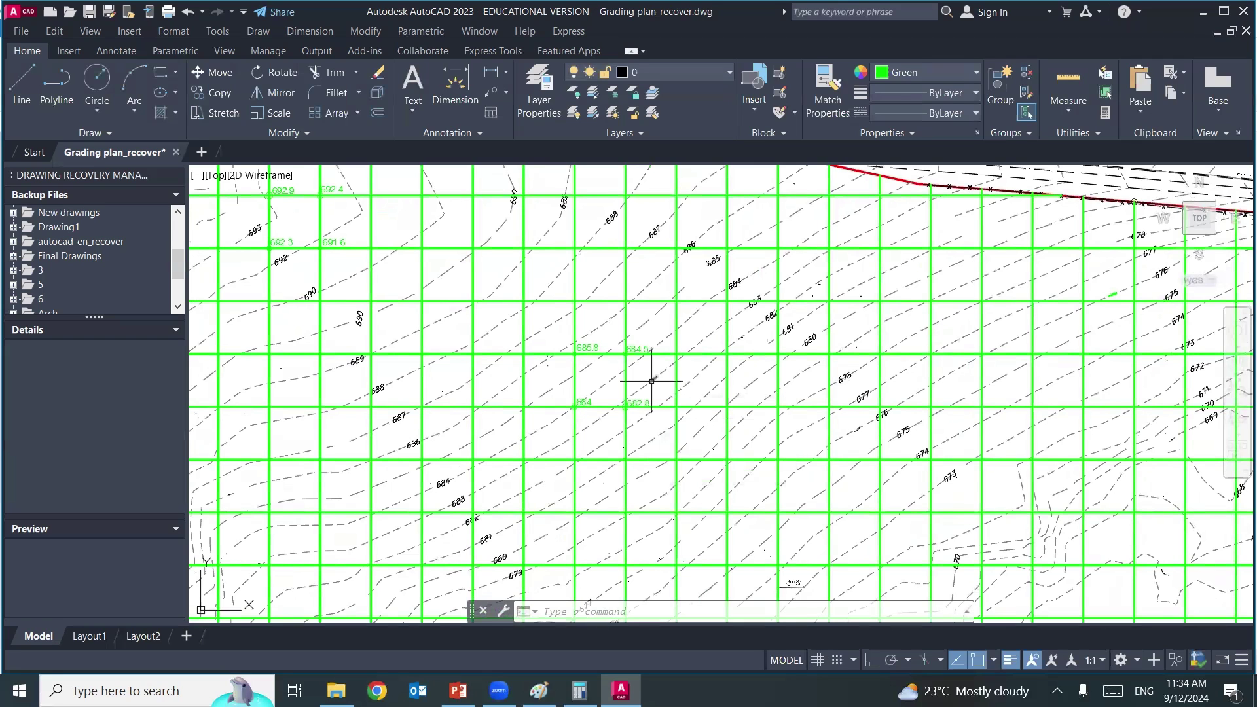
pyautogui.moveTo(571, 416); pyautogui.dragTo(626, 436, button='middle')
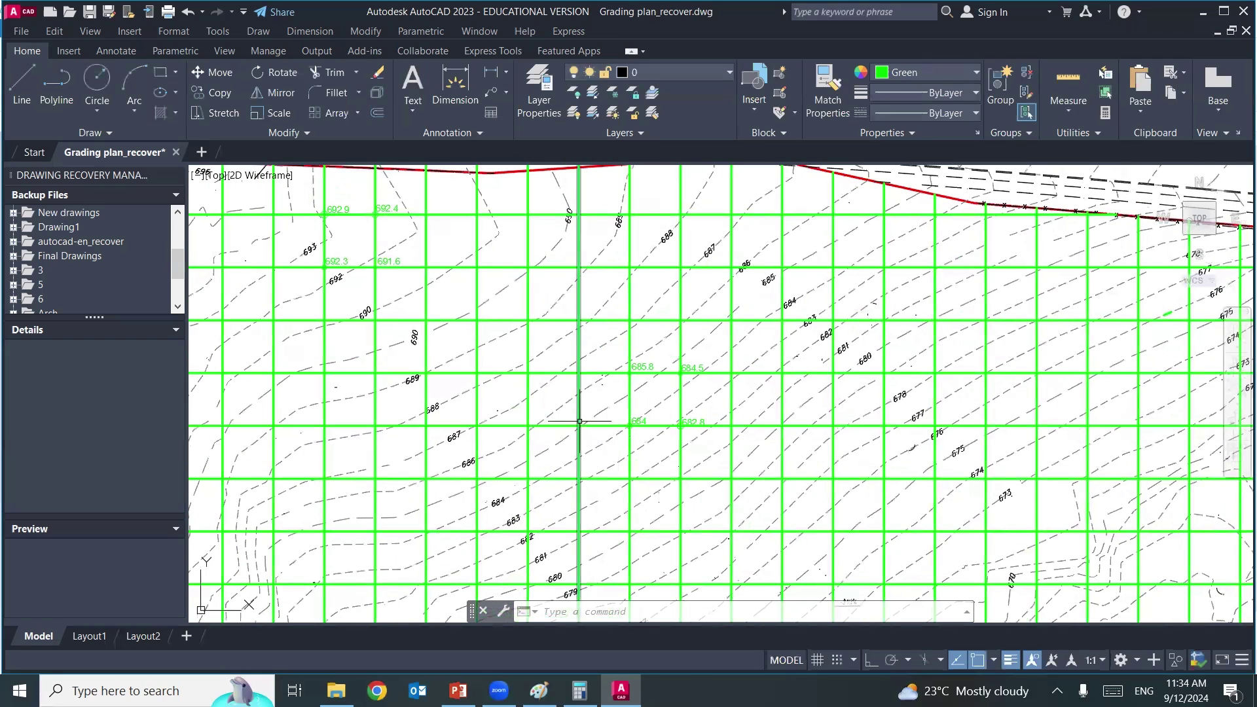
pyautogui.scroll(8, 578, 421)
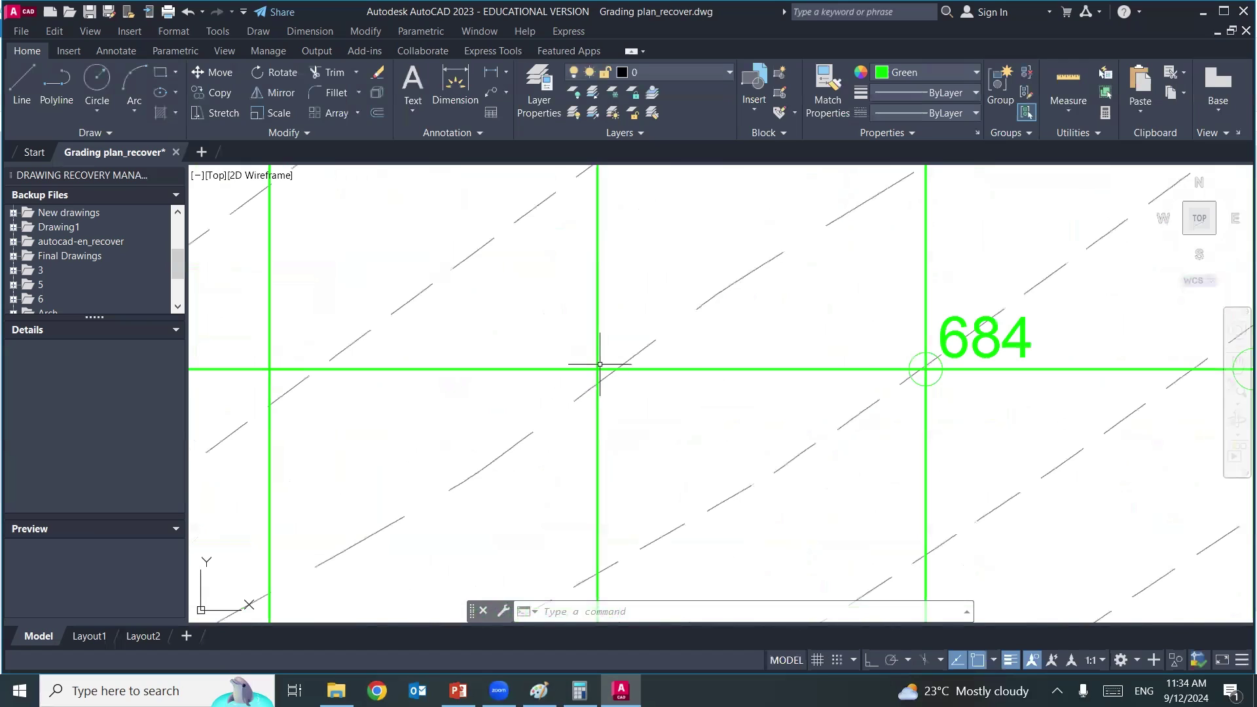
pyautogui.write('co')
pyautogui.press('Return')
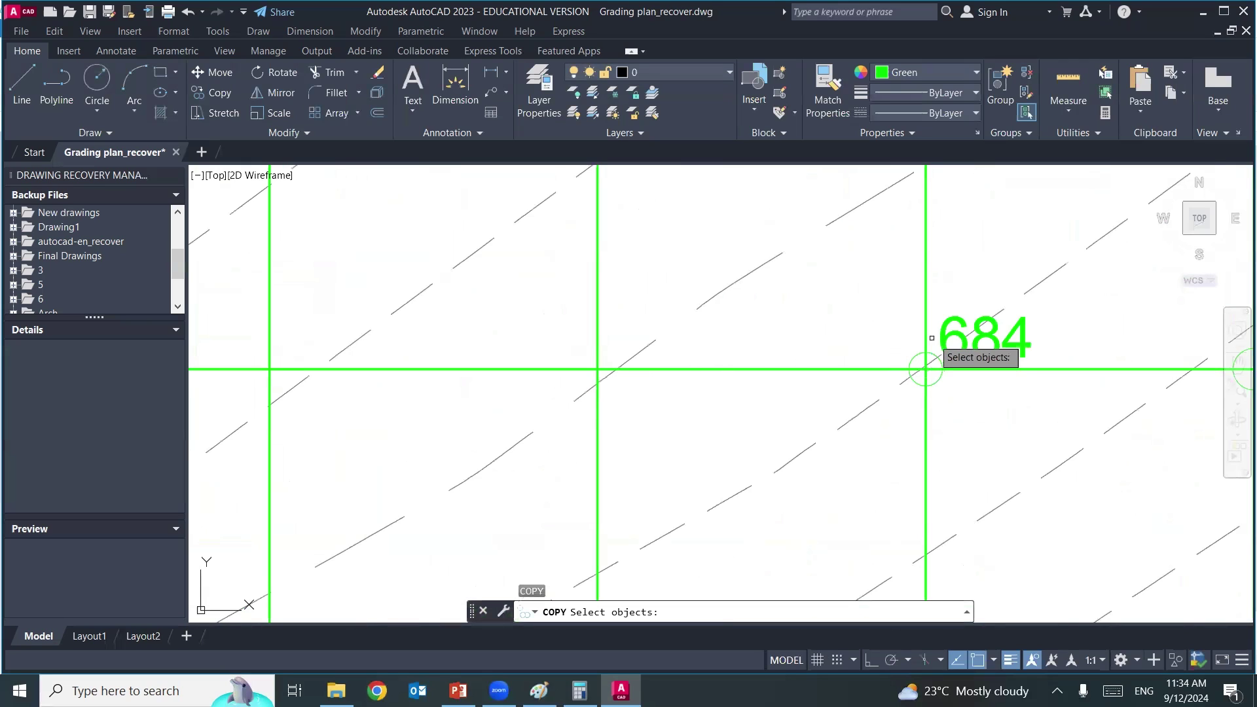
pyautogui.click(942, 339)
pyautogui.press('Return')
pyautogui.click(935, 340)
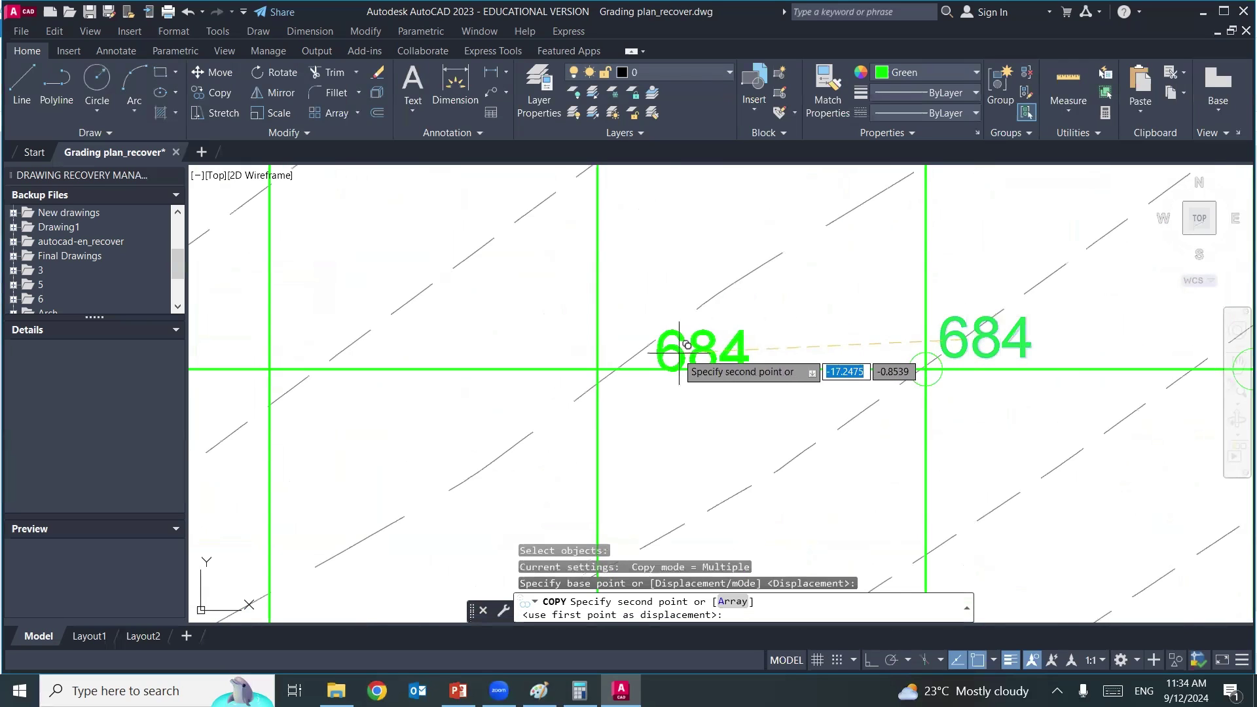
pyautogui.click(603, 367)
pyautogui.press('Return')
# - Edit the copied label's text to read 685
pyautogui.scroll(-4, 563, 381)
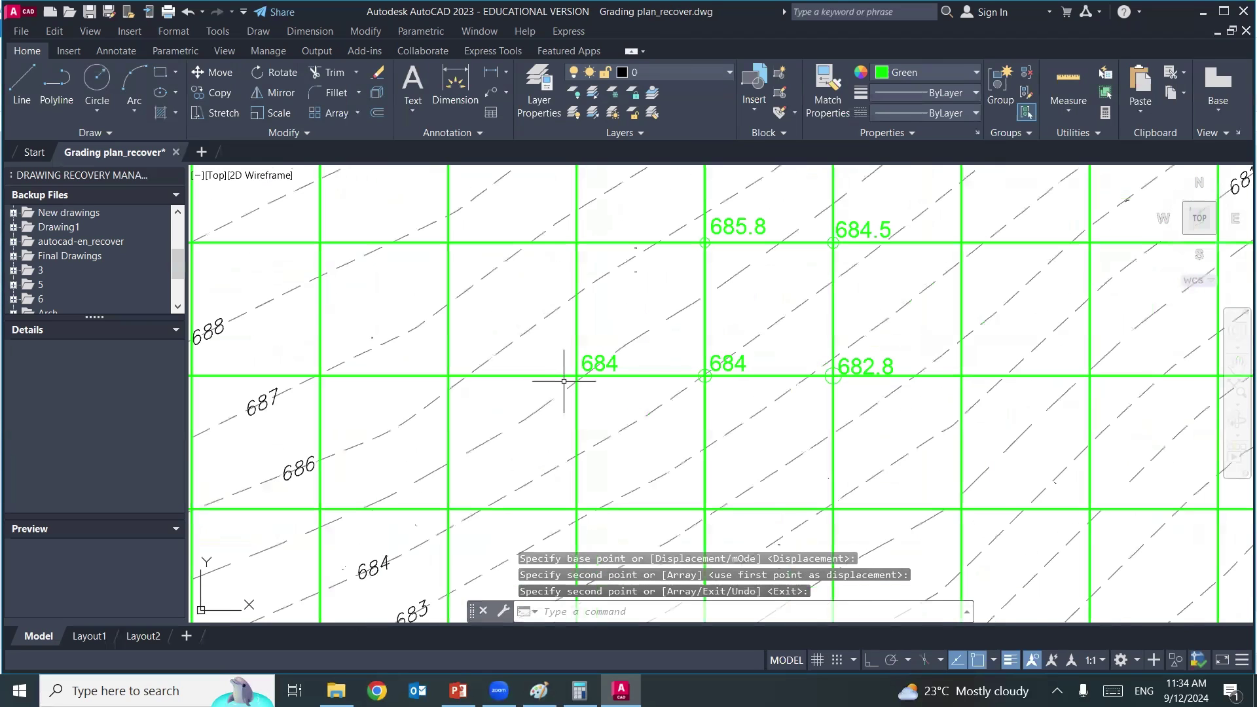
pyautogui.scroll(-4, 563, 381)
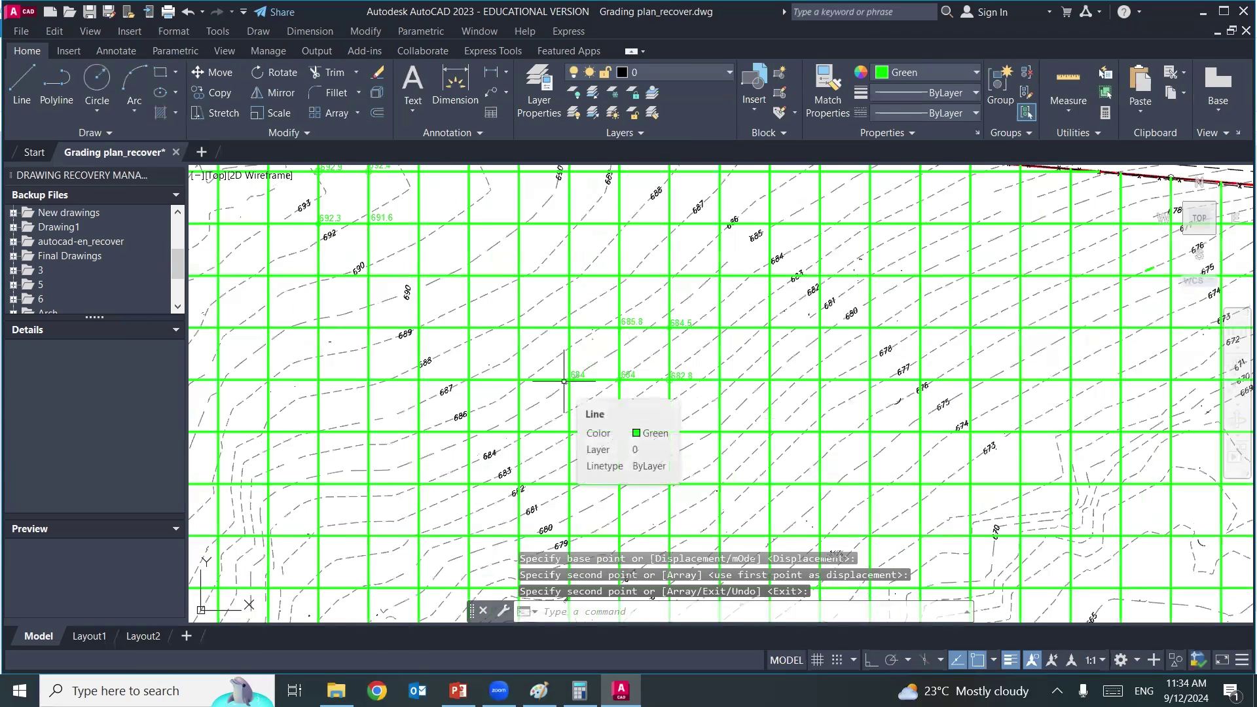
pyautogui.scroll(5, 565, 382)
pyautogui.click(613, 354)
pyautogui.doubleClick(614, 354)
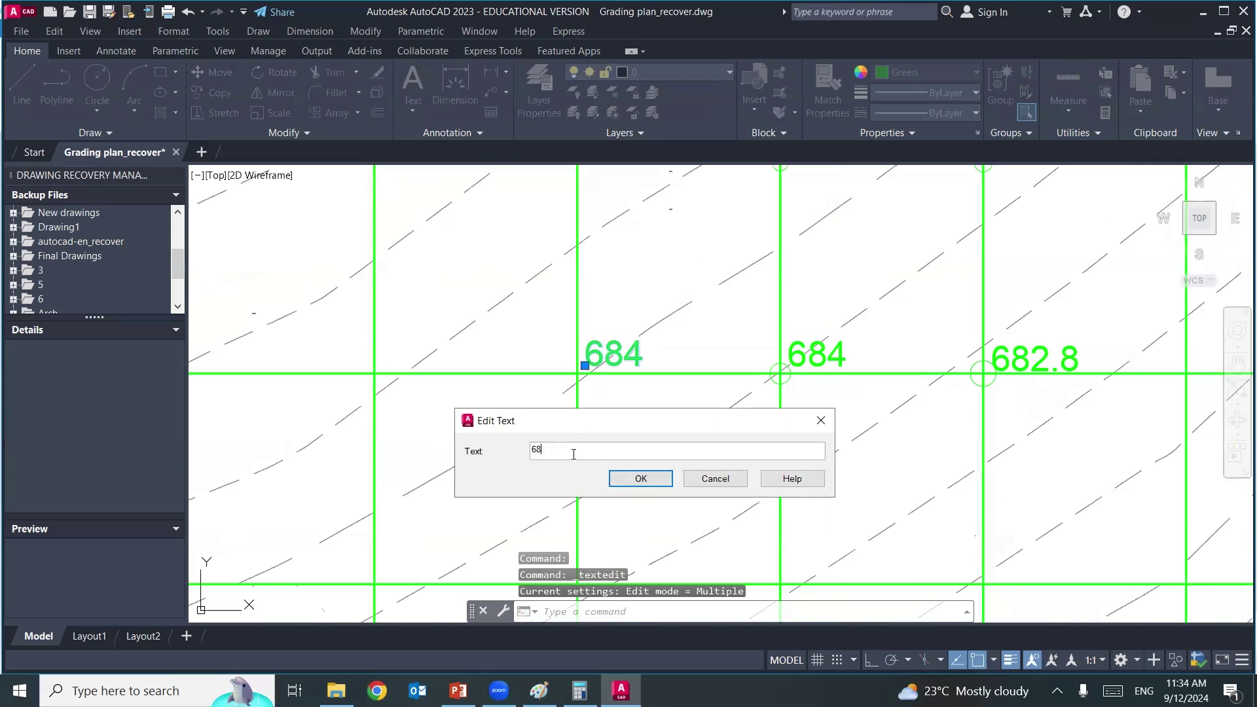
pyautogui.write('5')
pyautogui.press('Return')
pyautogui.scroll(-4, 557, 449)
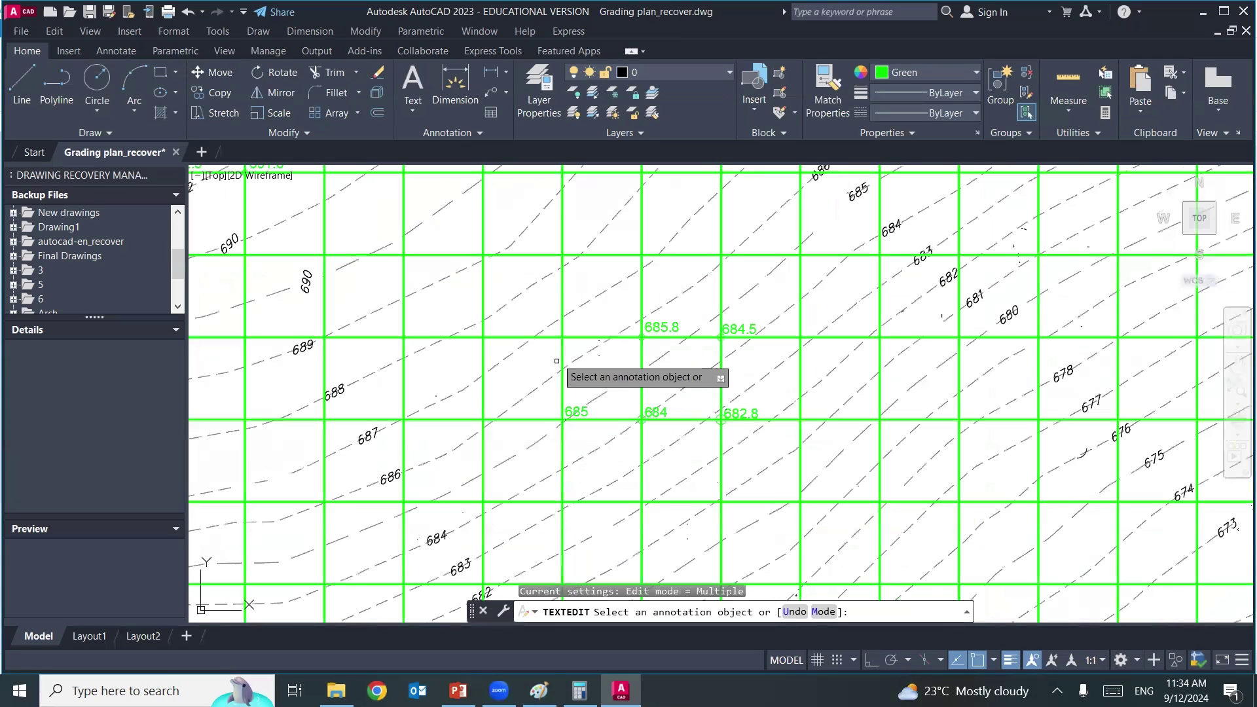
pyautogui.scroll(1, 556, 361)
pyautogui.scroll(1, 553, 367)
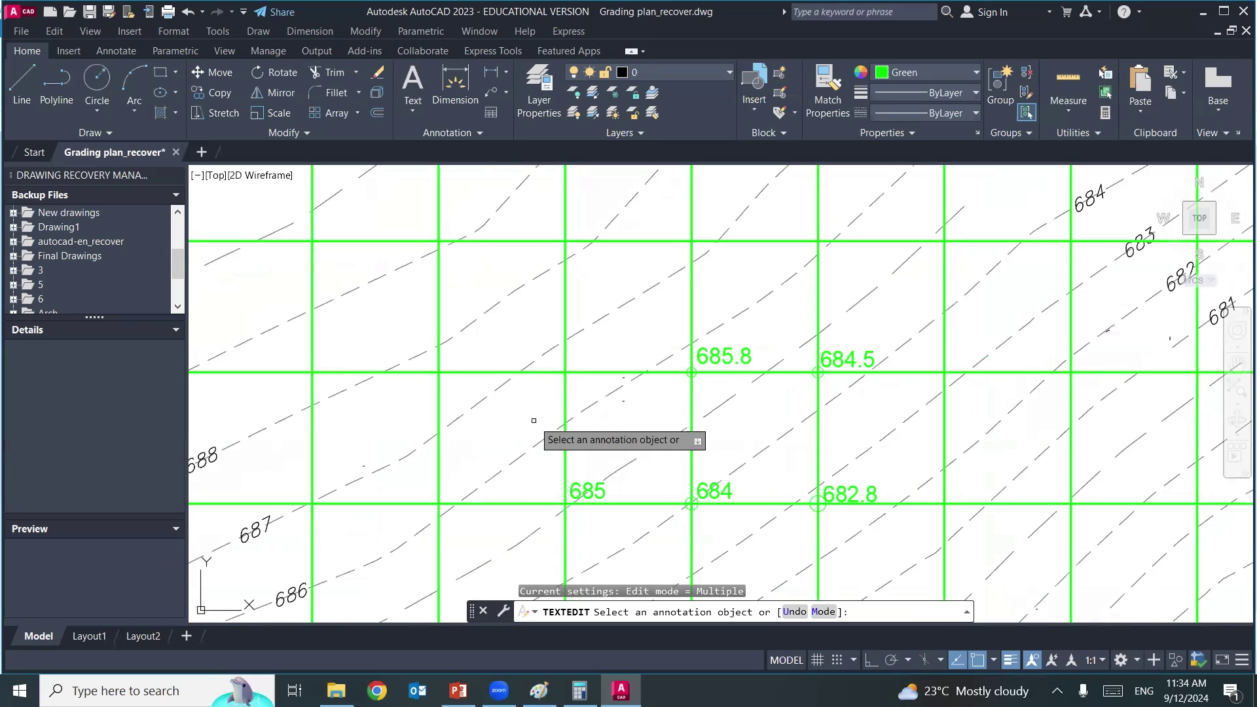
# - Copy the 685.8 label one grid point left and change it to 686.8
pyautogui.press('Escape')
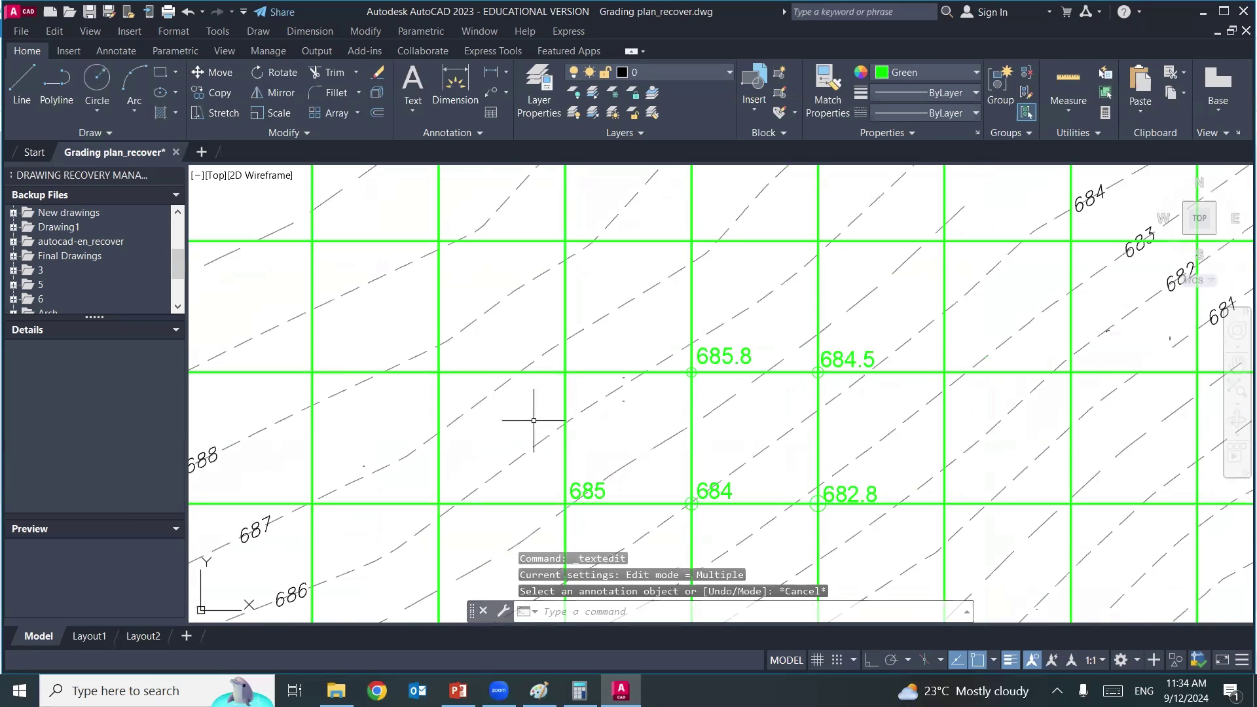
pyautogui.write('co')
pyautogui.press('Return')
pyautogui.click(724, 357)
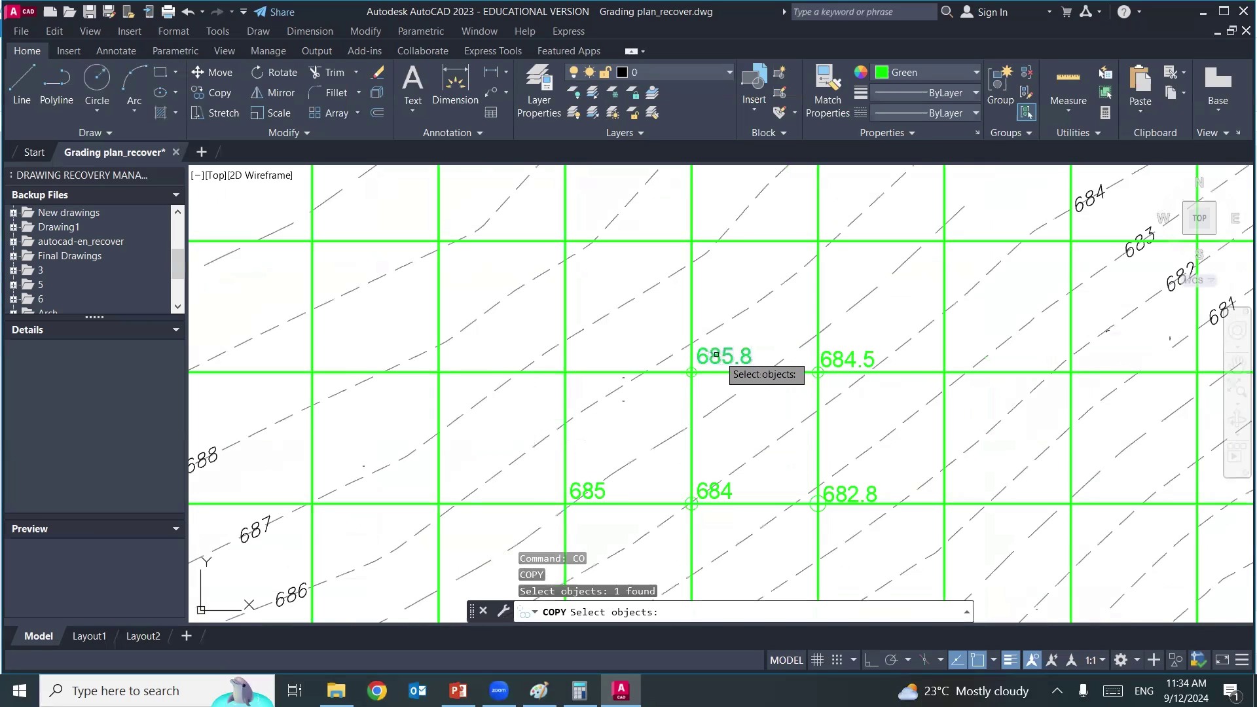
pyautogui.press('Return')
pyautogui.click(593, 359)
pyautogui.press('Return')
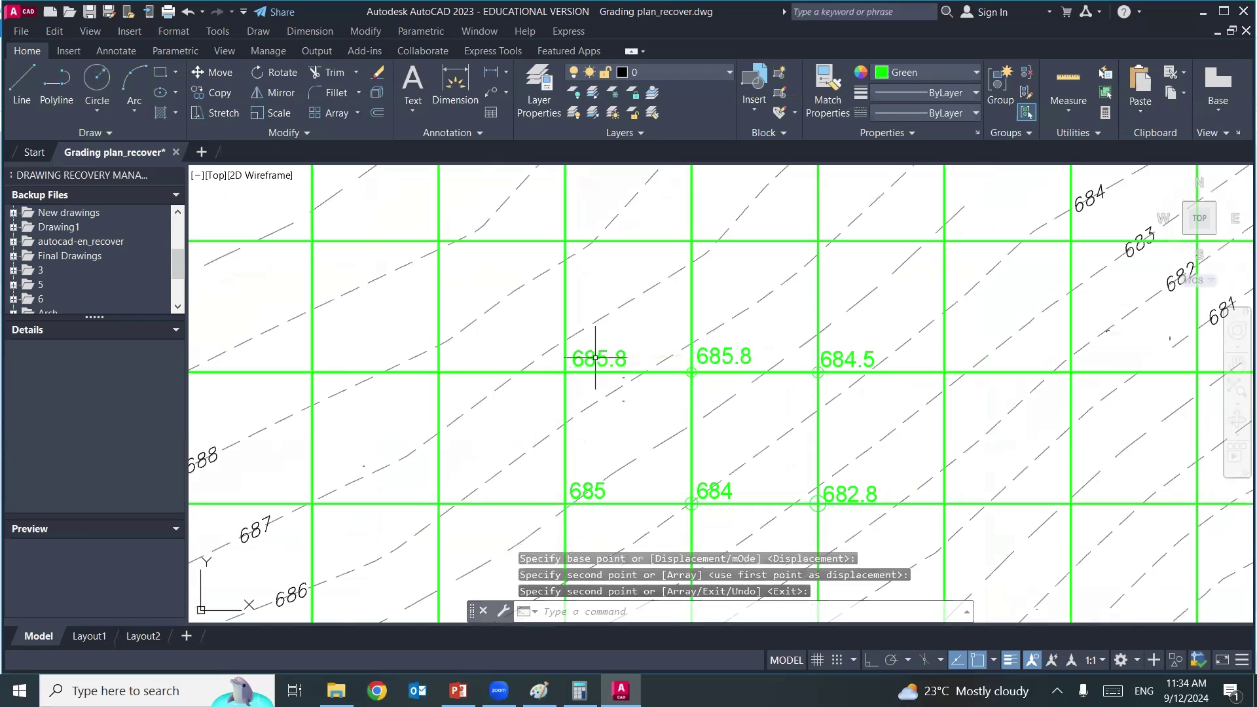
pyautogui.doubleClick(593, 359)
pyautogui.write('686.8')
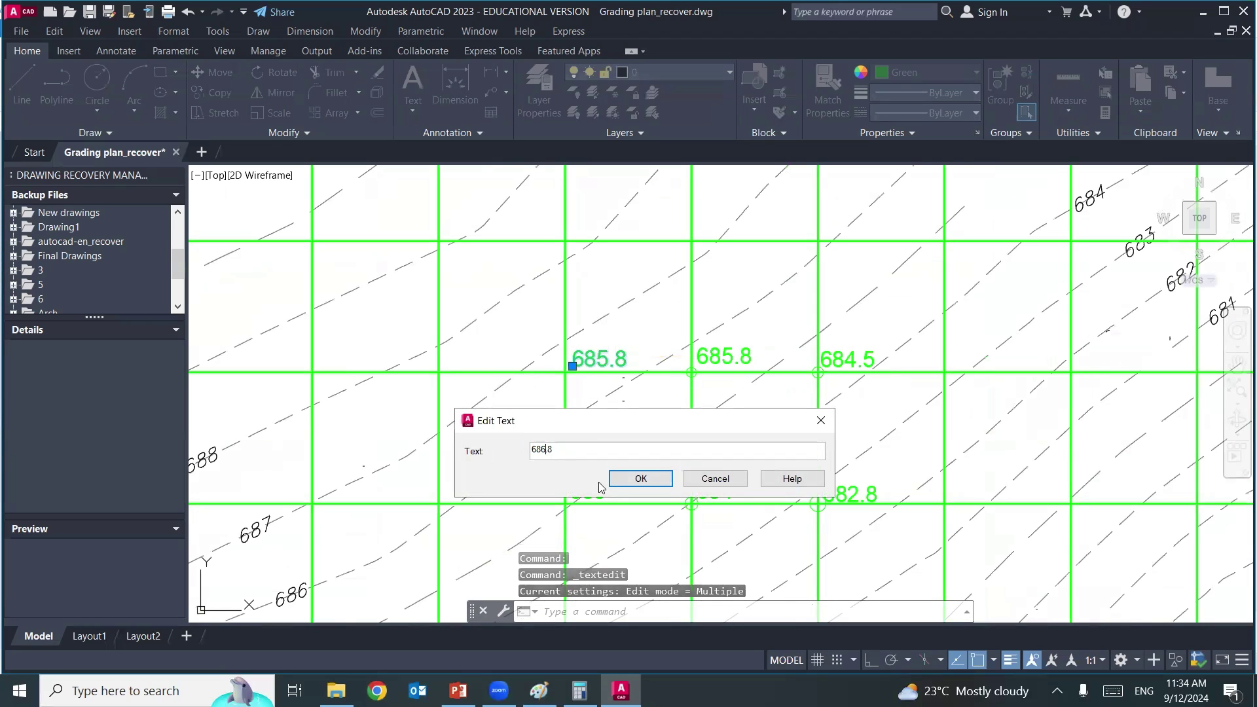
pyautogui.click(625, 479)
# - Copy the 686.8 label one grid point left and change it to 687.8
pyautogui.moveTo(511, 382); pyautogui.dragTo(614, 345, button='middle')
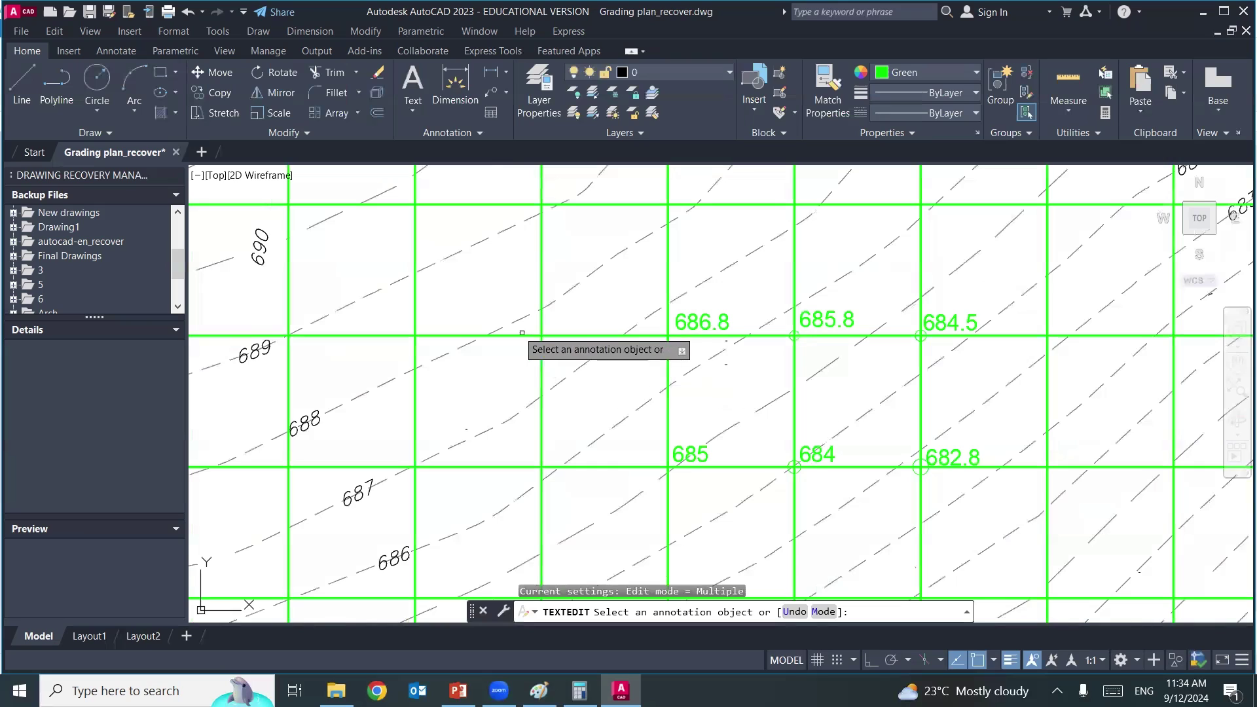
pyautogui.press('Escape')
pyautogui.press('Escape')
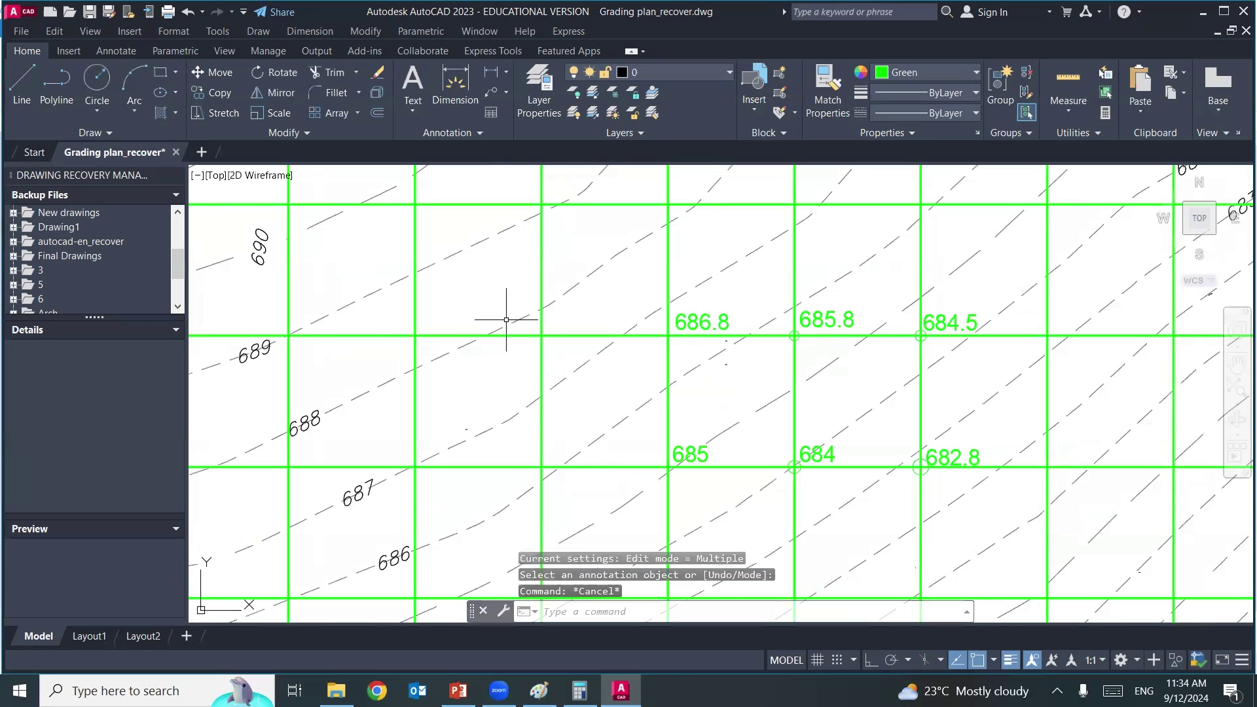
pyautogui.write('Co')
pyautogui.press('Return')
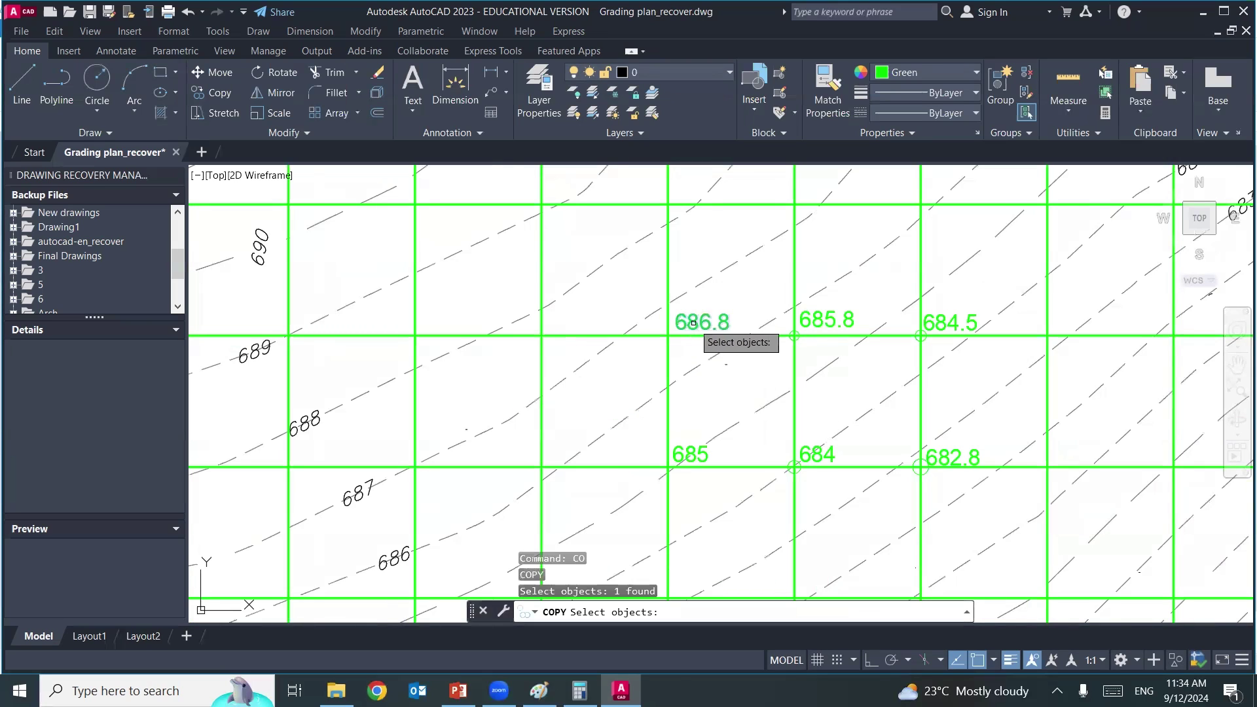
pyautogui.click(701, 321)
pyautogui.press('Return')
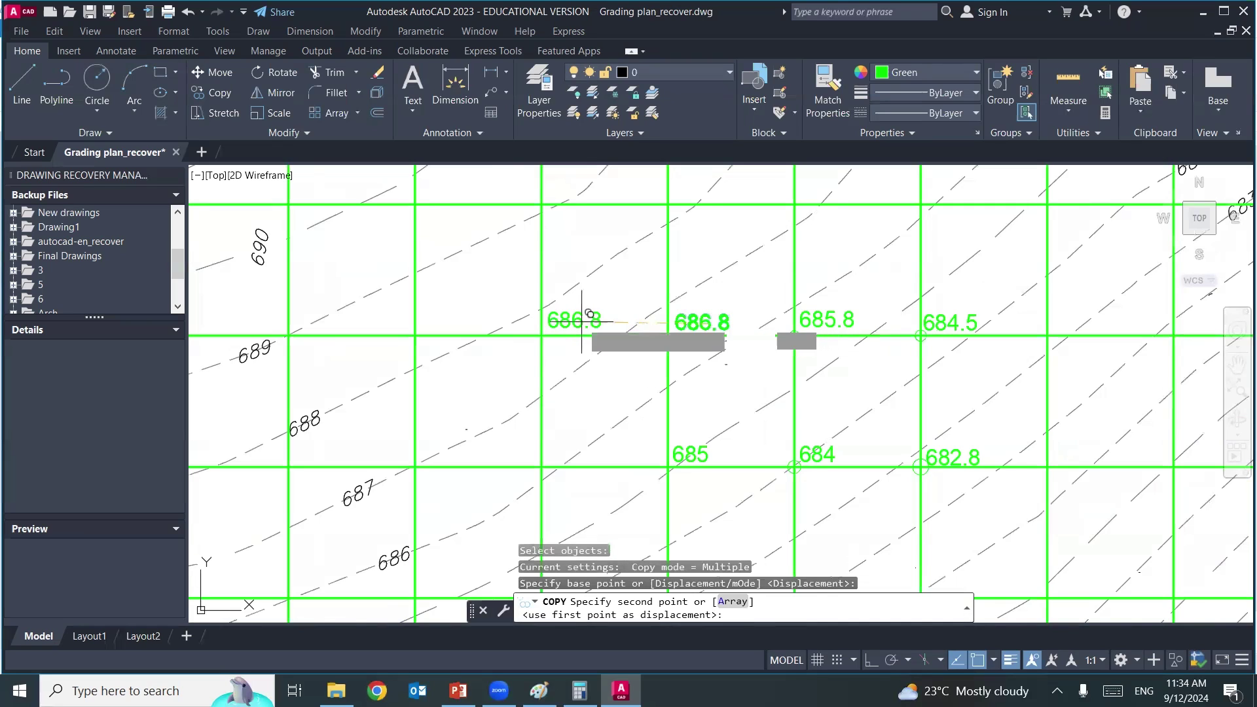
pyautogui.click(582, 321)
pyautogui.press('Return')
pyautogui.doubleClick(556, 324)
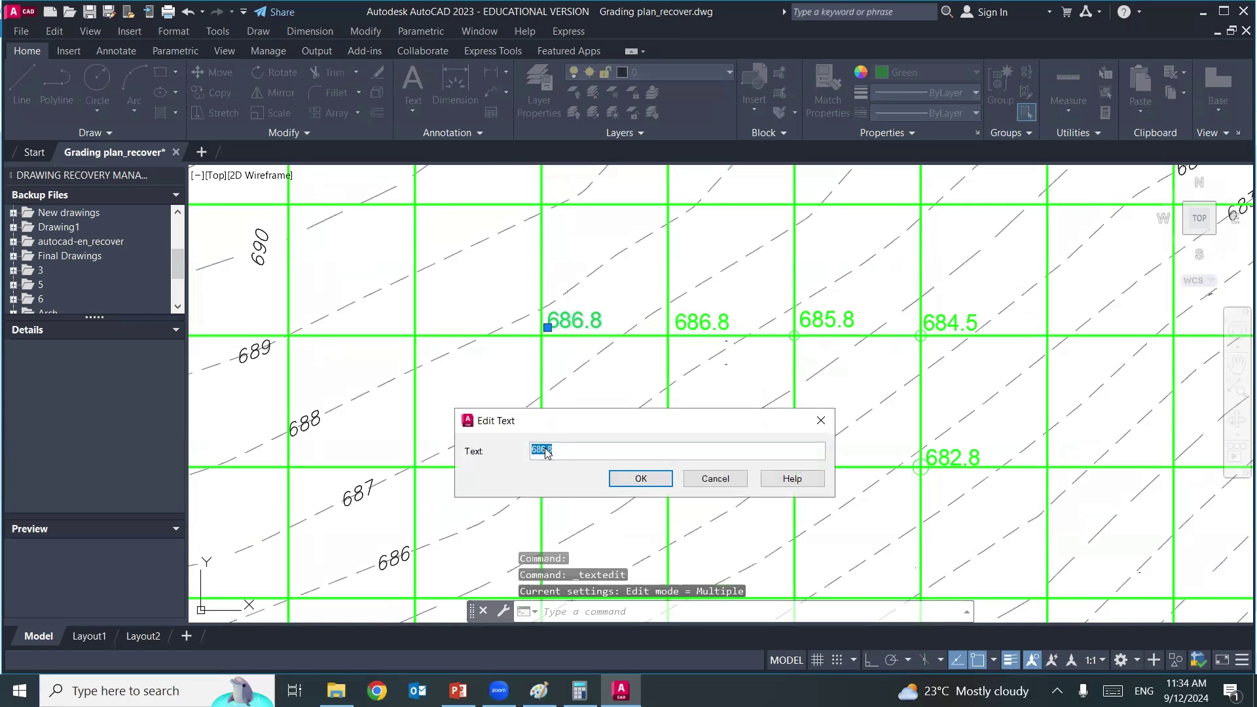
pyautogui.click(625, 482)
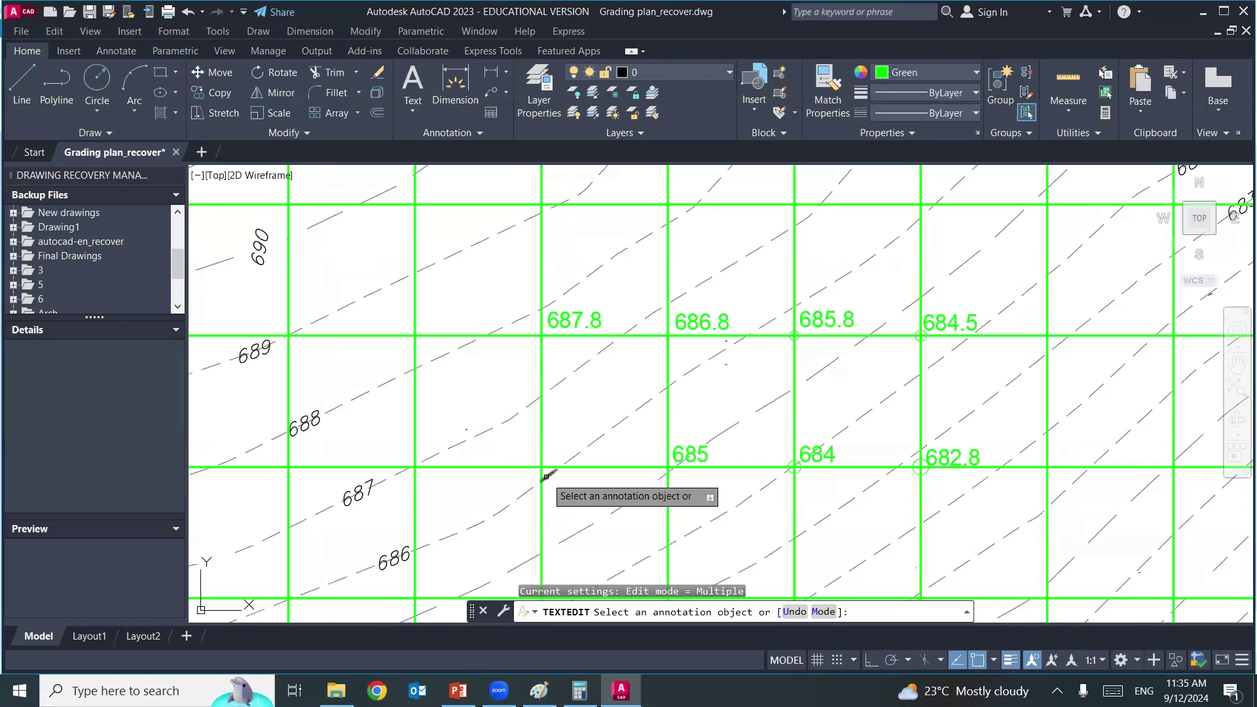
# - Copy the 685 label one grid point left and make it 686.1
pyautogui.press('Escape')
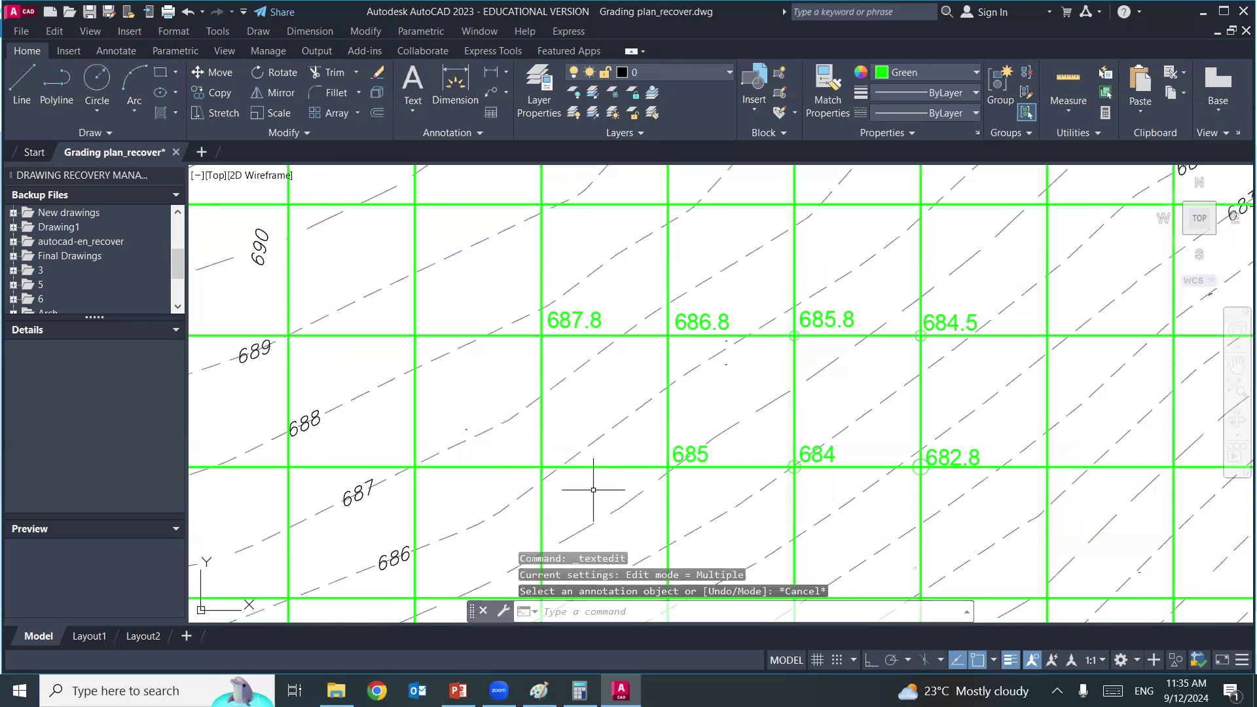
pyautogui.write('Co')
pyautogui.press('Return')
pyautogui.click(684, 453)
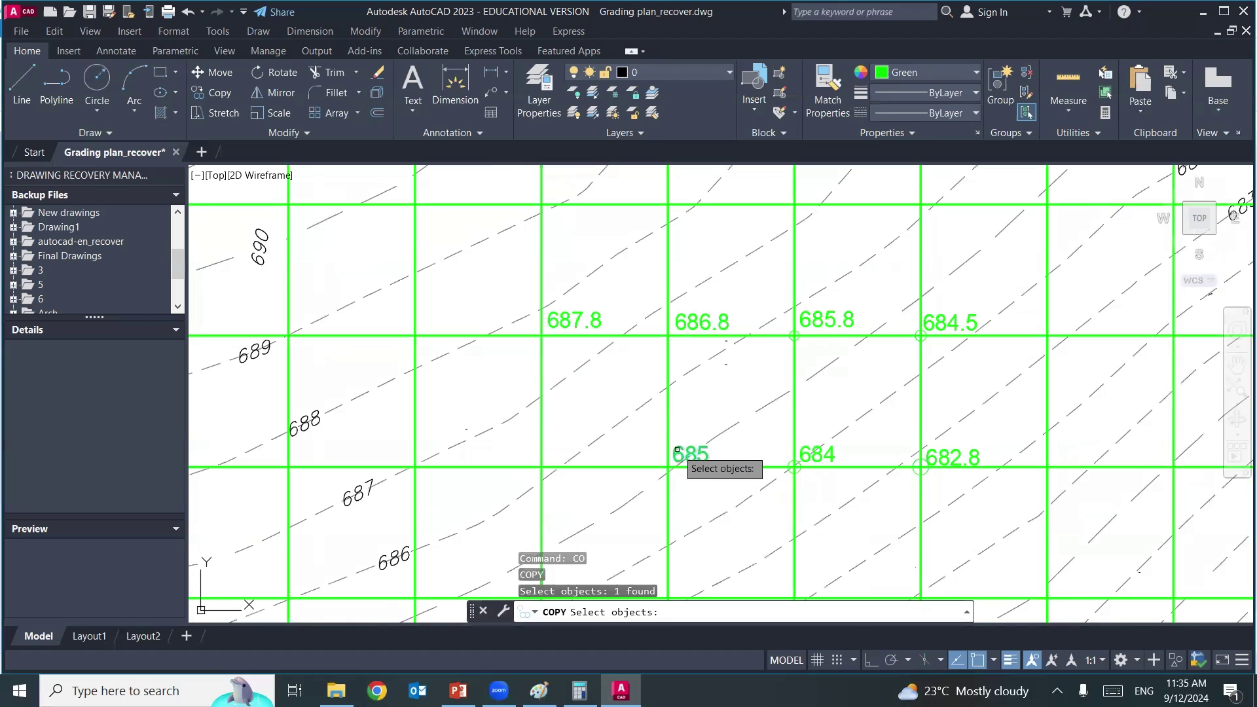
pyautogui.press('Return')
pyautogui.click(691, 455)
pyautogui.click(572, 453)
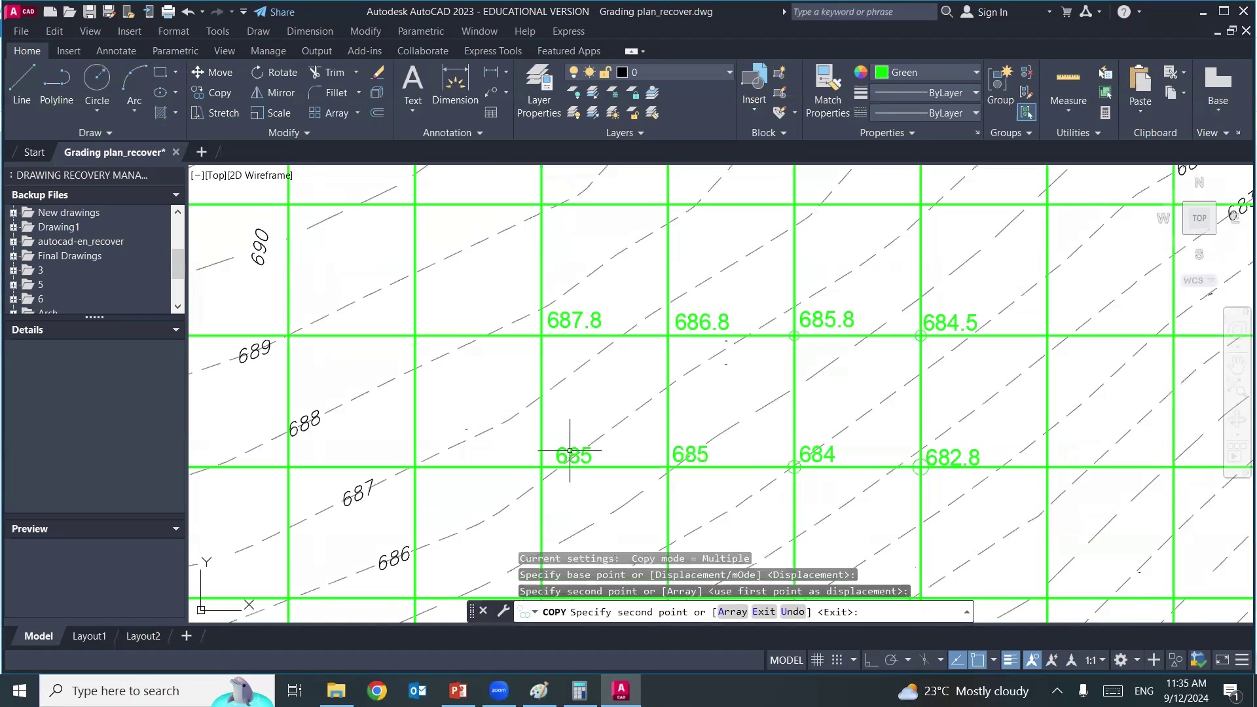
pyautogui.press('Return')
pyautogui.doubleClick(571, 455)
pyautogui.write('686.1')
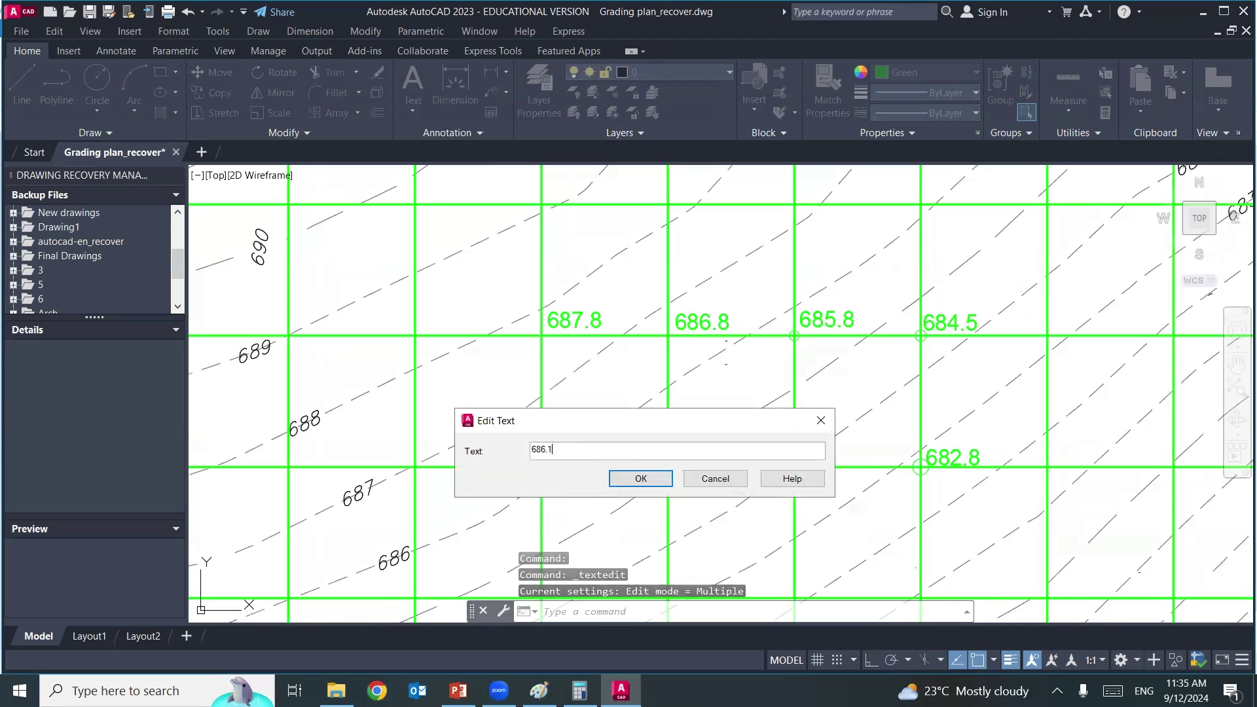
pyautogui.press('Return')
# - Copy the 686.1 label one cell left and change it to 687
pyautogui.moveTo(426, 473); pyautogui.dragTo(449, 467, button='middle')
pyautogui.write('CO')
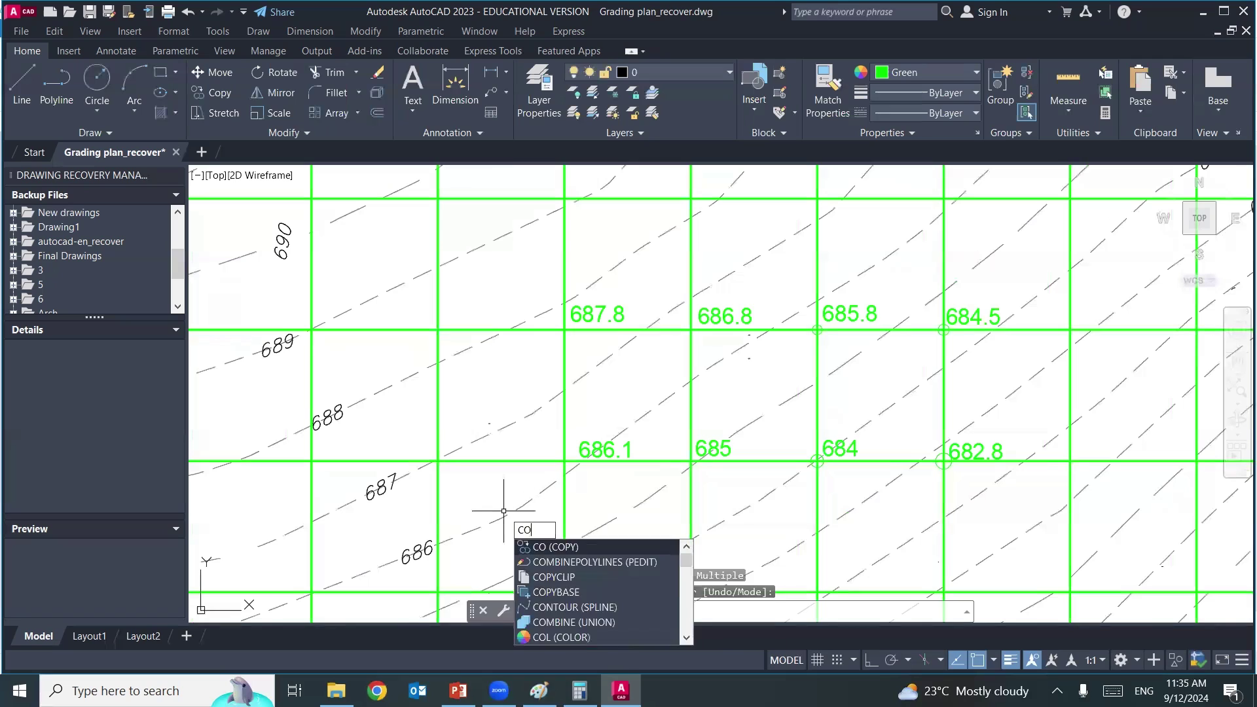
pyautogui.press('Return')
pyautogui.click(595, 449)
pyautogui.press('Return')
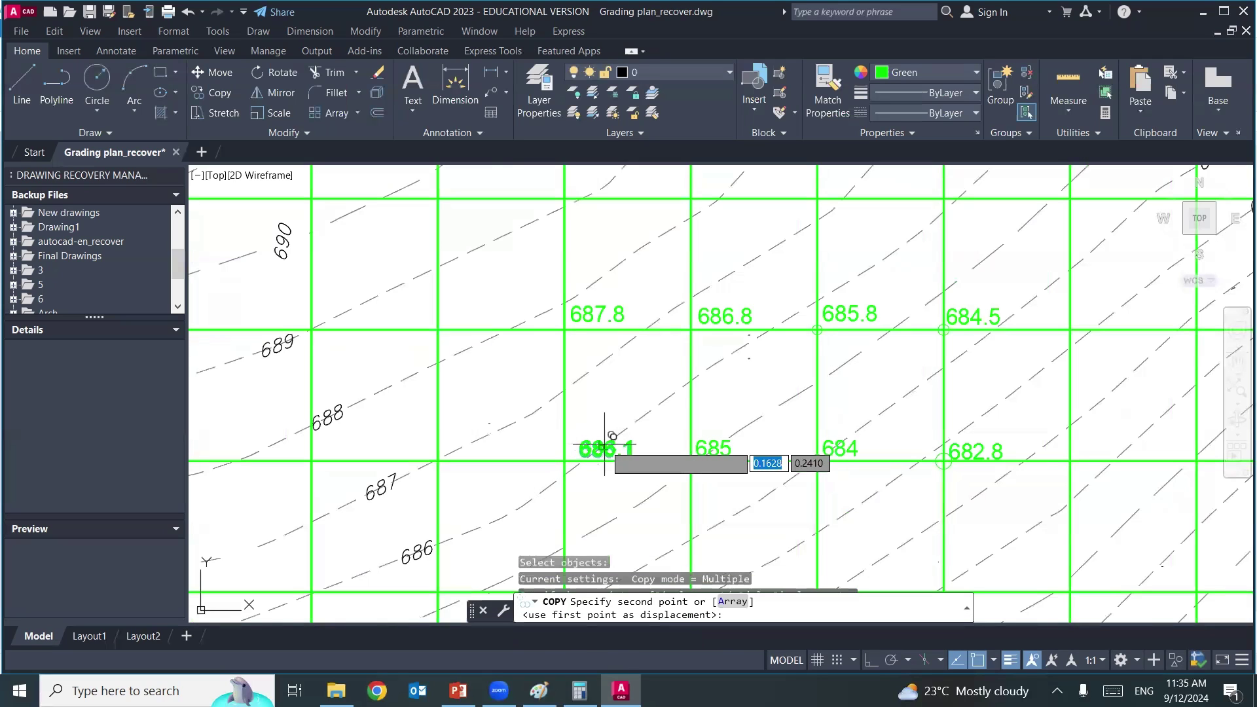
pyautogui.click(449, 451)
pyautogui.press('Return')
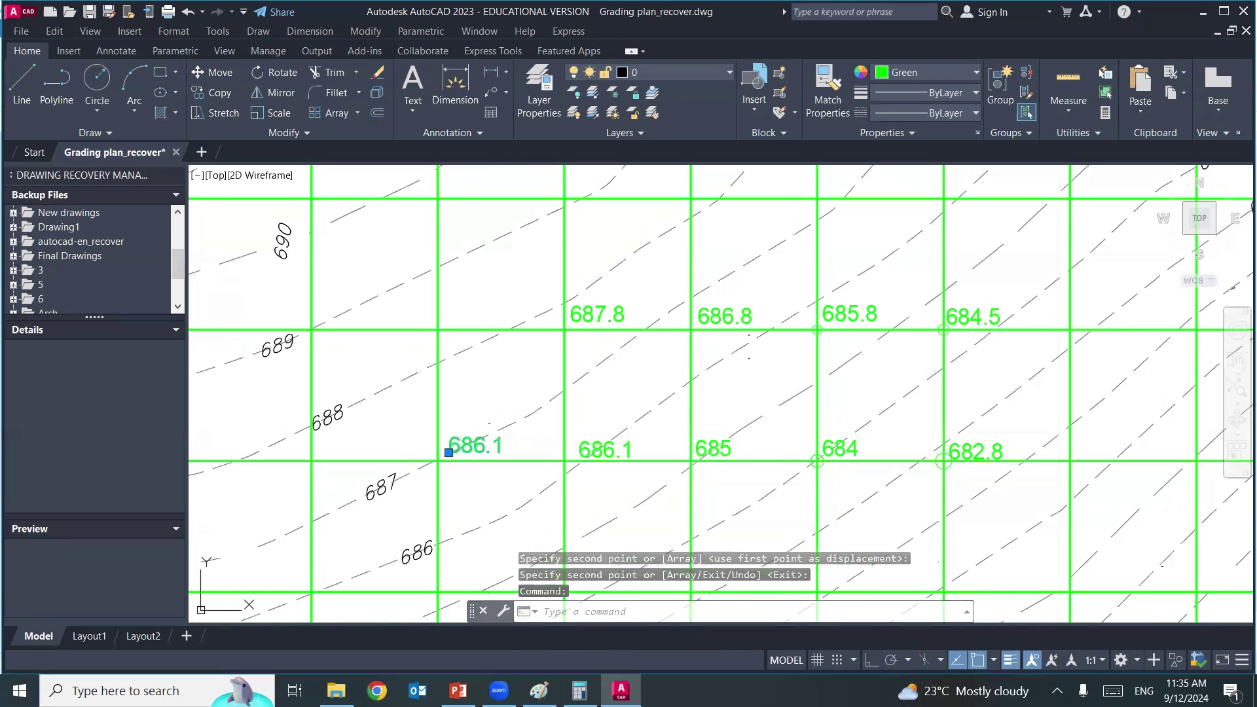
pyautogui.doubleClick(476, 451)
pyautogui.write('7')
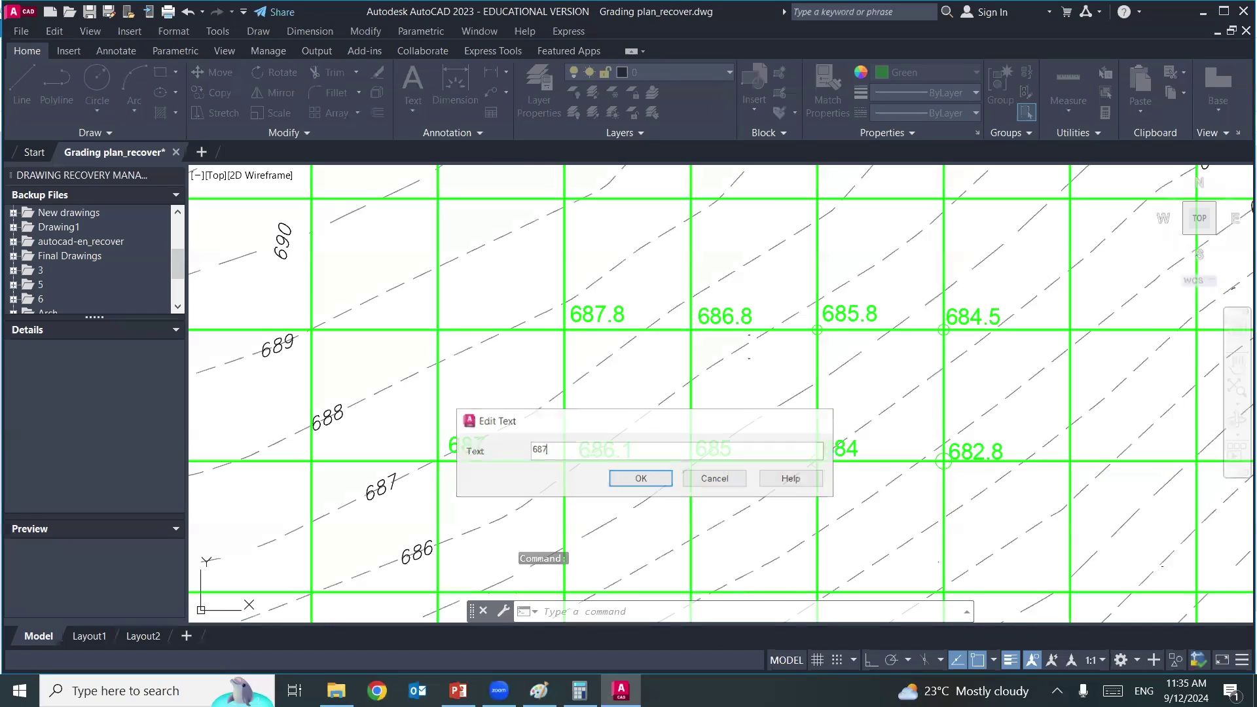
pyautogui.press('Return')
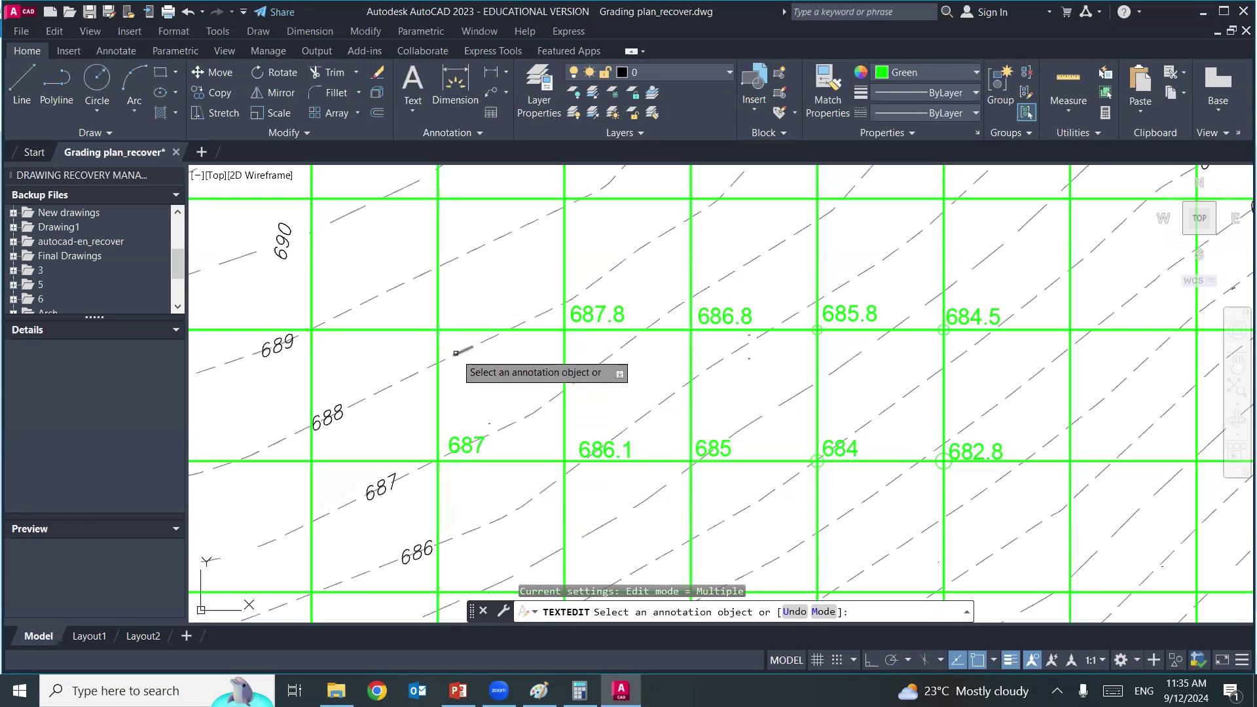
# - Copy the 687.8 label one cell left and change it to 688.4
pyautogui.press('Return')
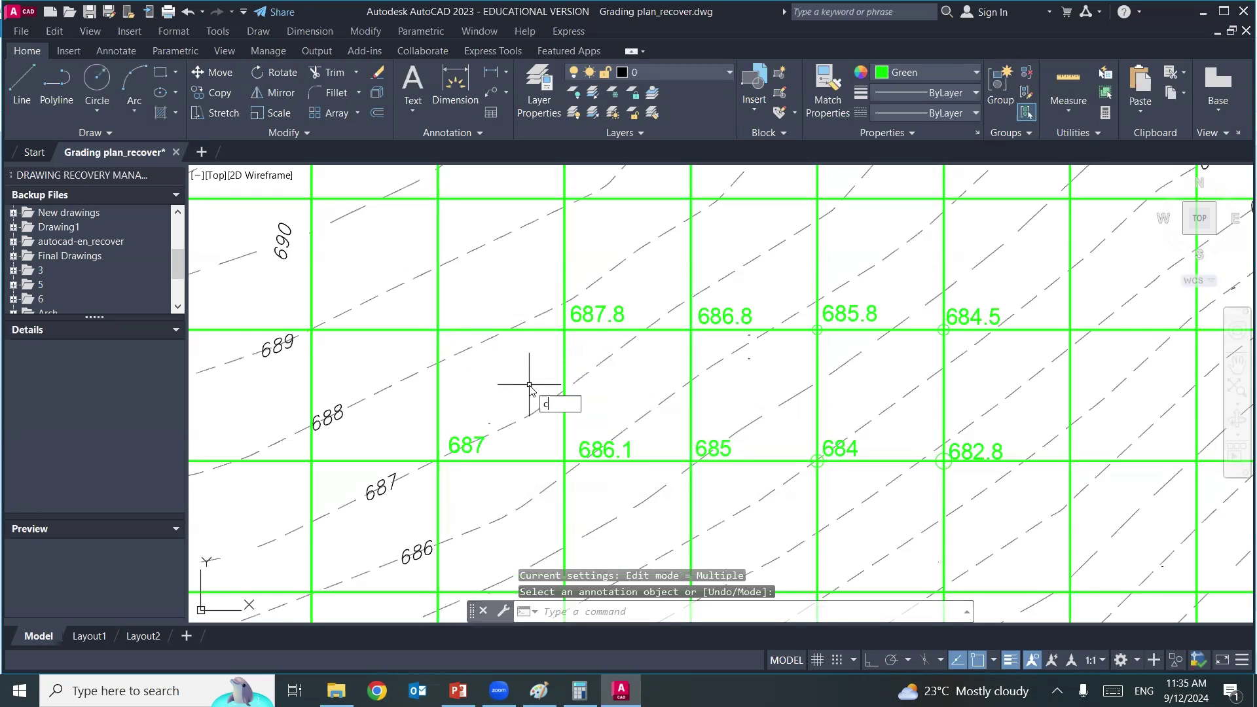
pyautogui.write('o')
pyautogui.press('Return')
pyautogui.click(591, 313)
pyautogui.press('Return')
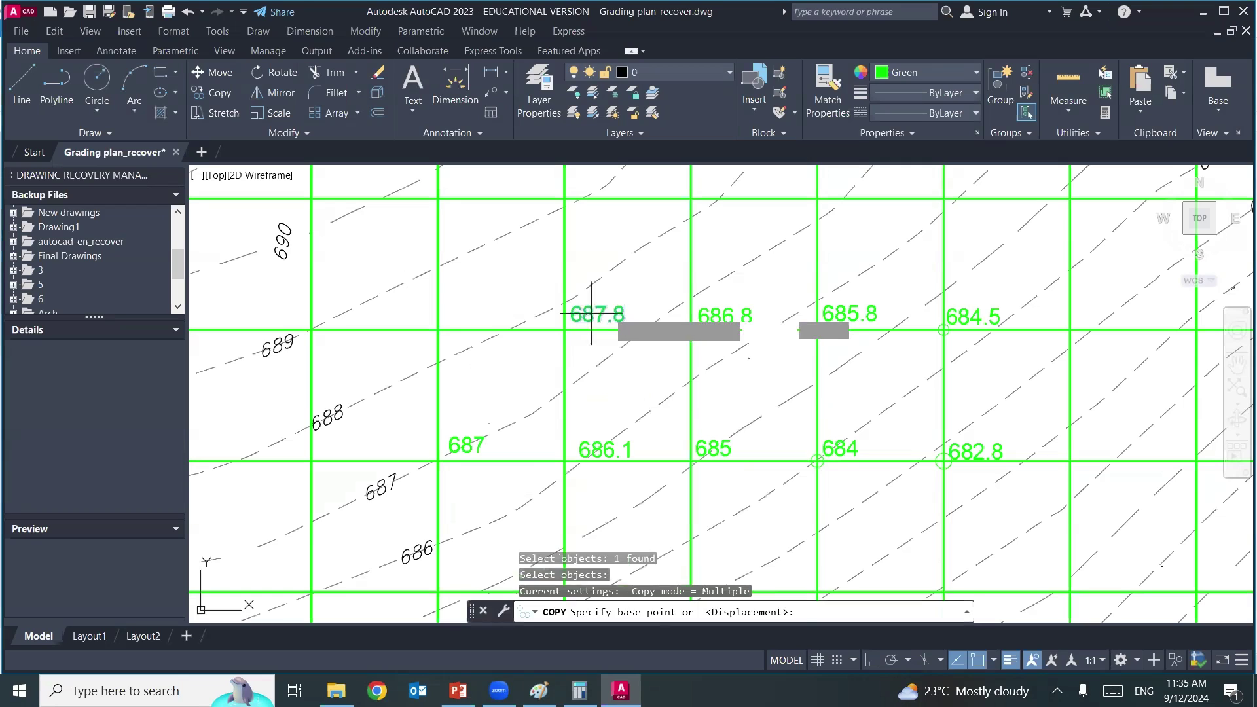
pyautogui.click(464, 313)
pyautogui.press('Return')
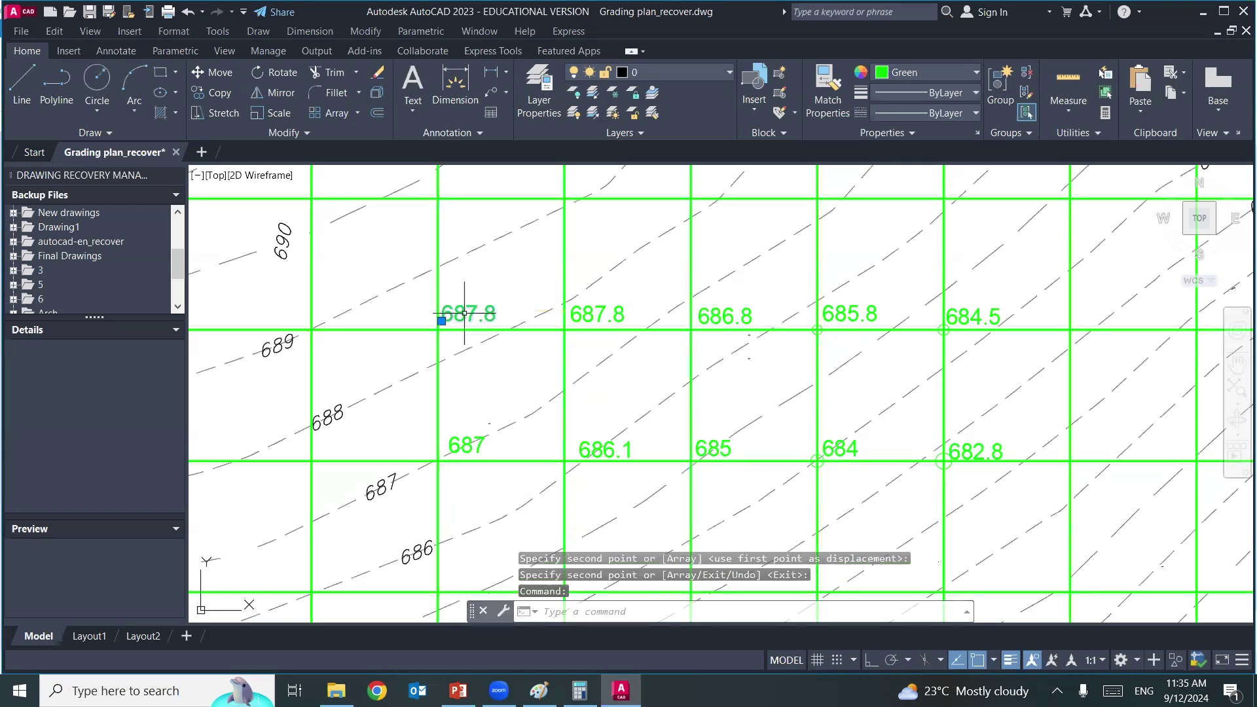
pyautogui.doubleClick(464, 313)
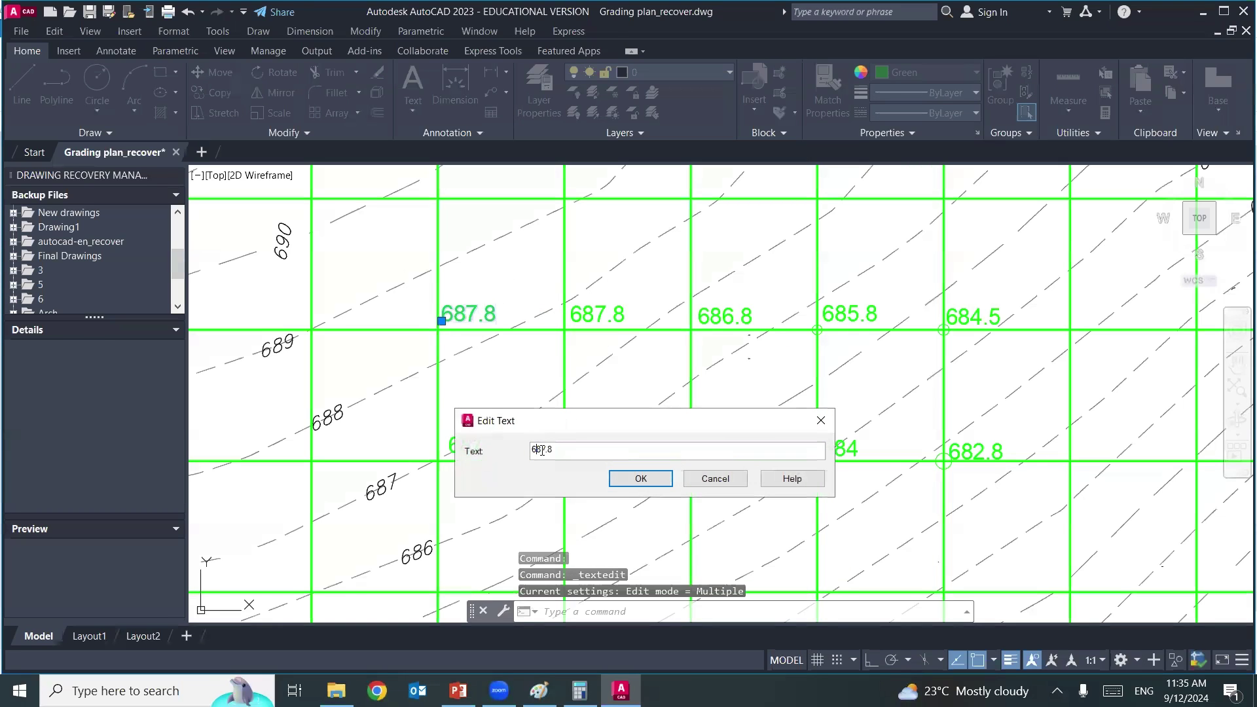
pyautogui.write('8.4')
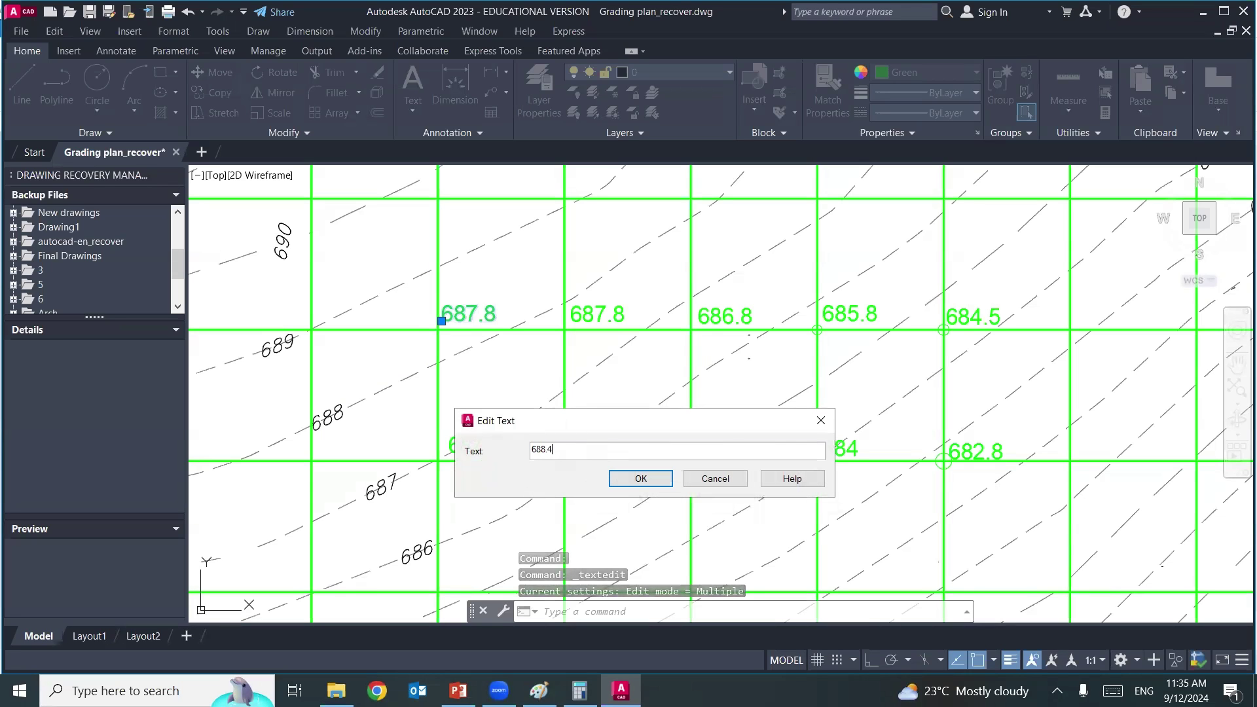
pyautogui.press('Return')
# - Cancel closing the grading plan to keep it open, and dismiss the Drawing Recovery panel
pyautogui.scroll(-5, 629, 433)
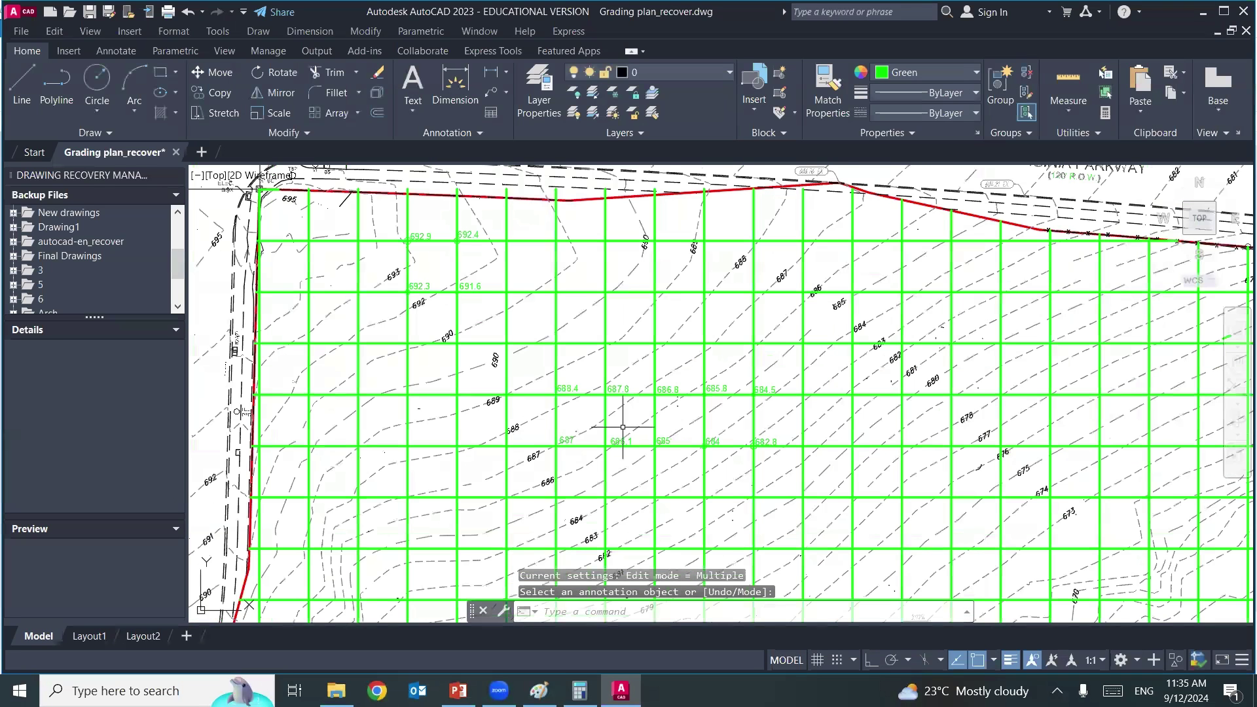
pyautogui.scroll(5, 622, 427)
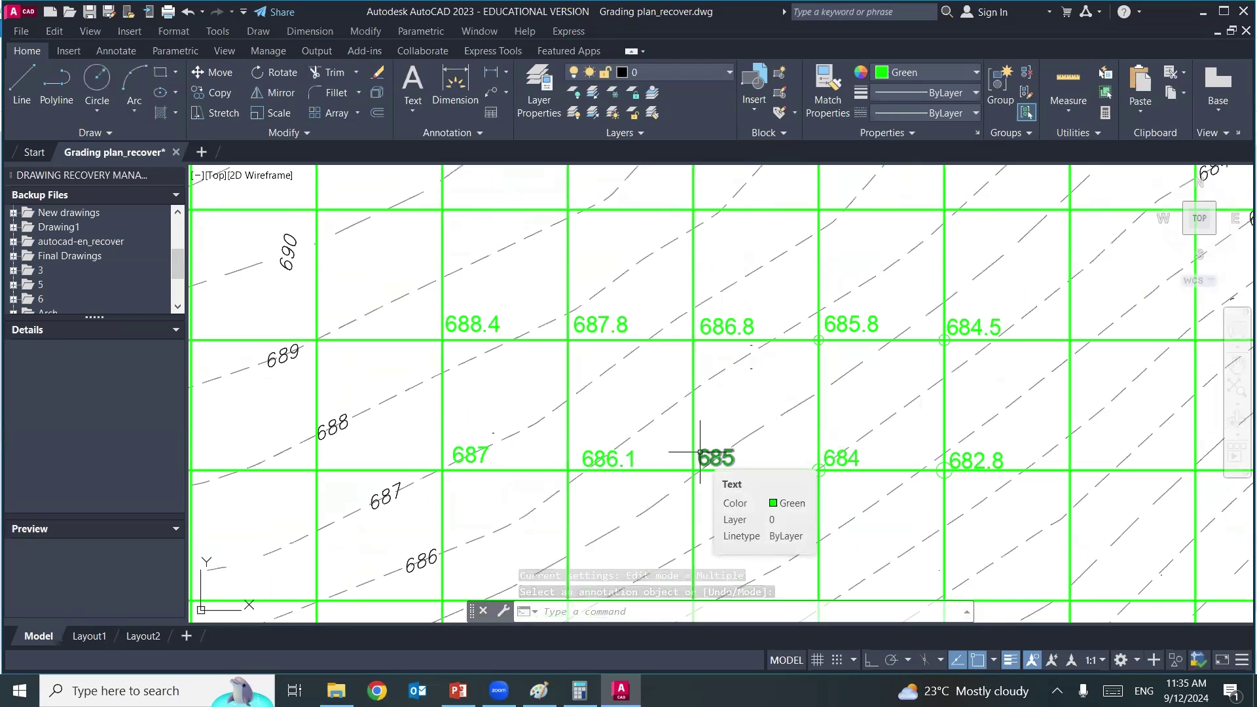
pyautogui.click(175, 153)
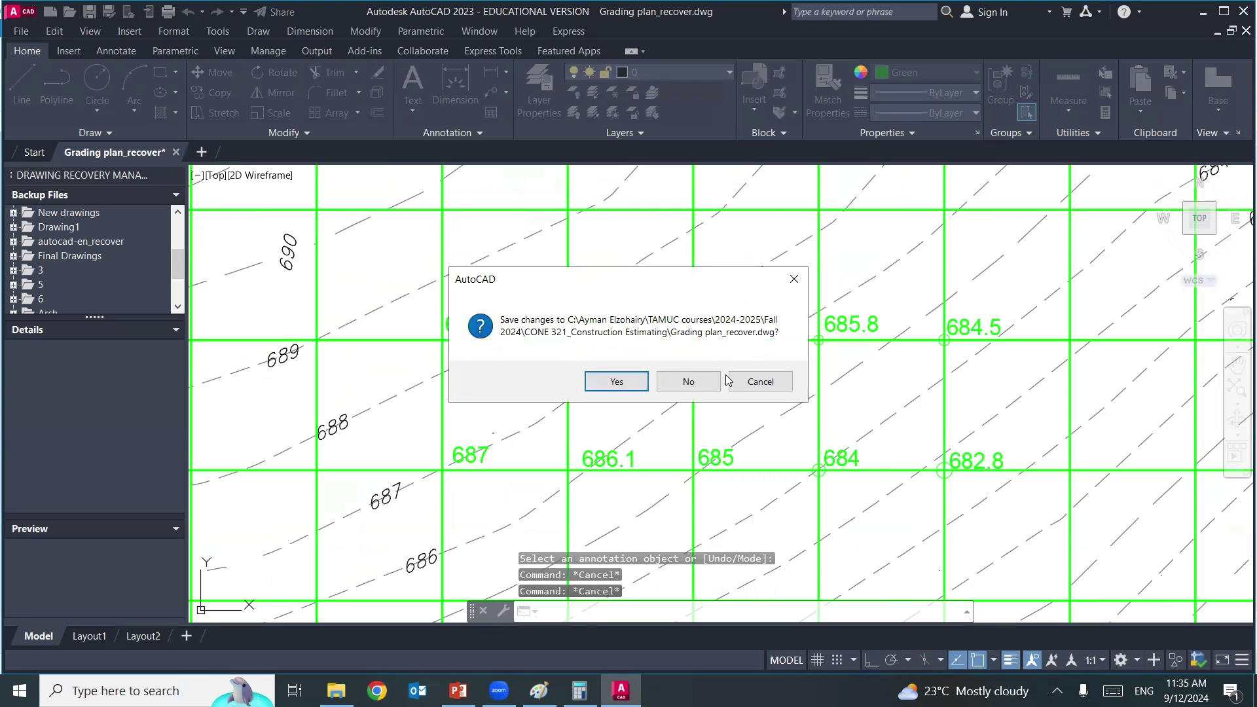
pyautogui.click(730, 381)
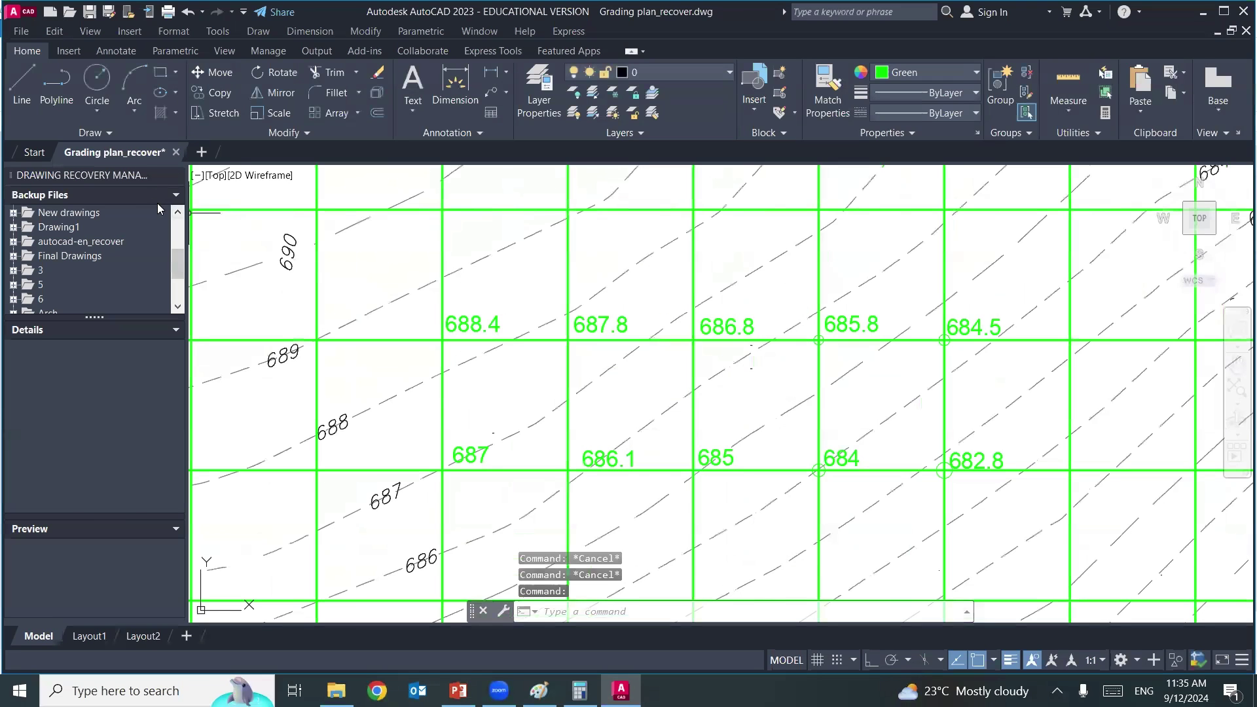
pyautogui.click(175, 175)
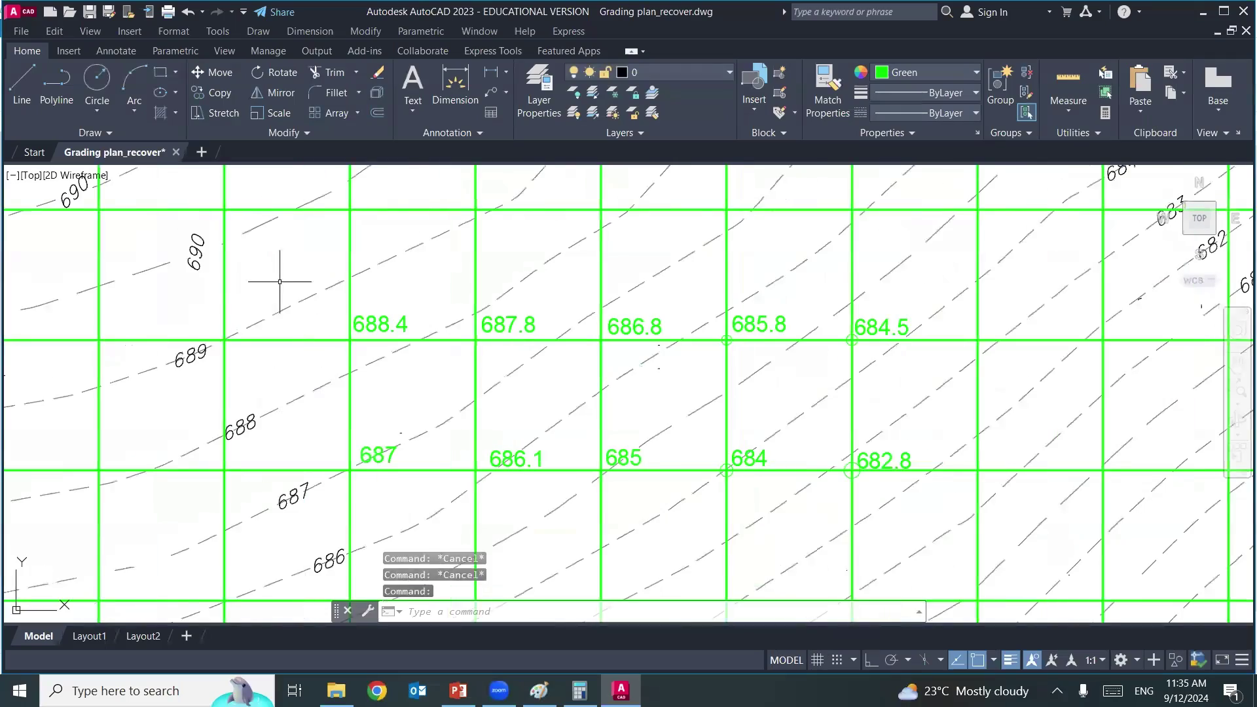
# - Bring the Virginia Parkway edge into view, then switch to the Paint grid sketch
pyautogui.scroll(-3, 273, 280)
pyautogui.scroll(-3, 475, 431)
pyautogui.scroll(-3, 475, 431)
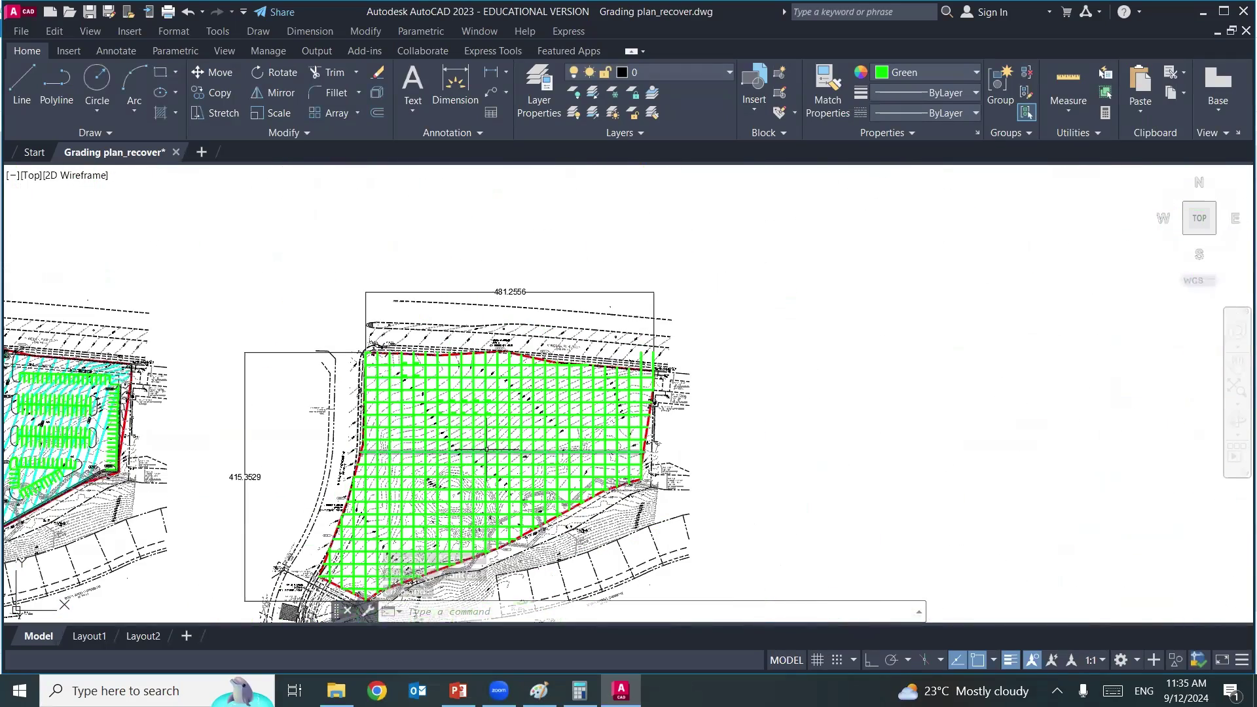
pyautogui.scroll(5, 427, 411)
pyautogui.moveTo(321, 369); pyautogui.dragTo(385, 446, button='middle')
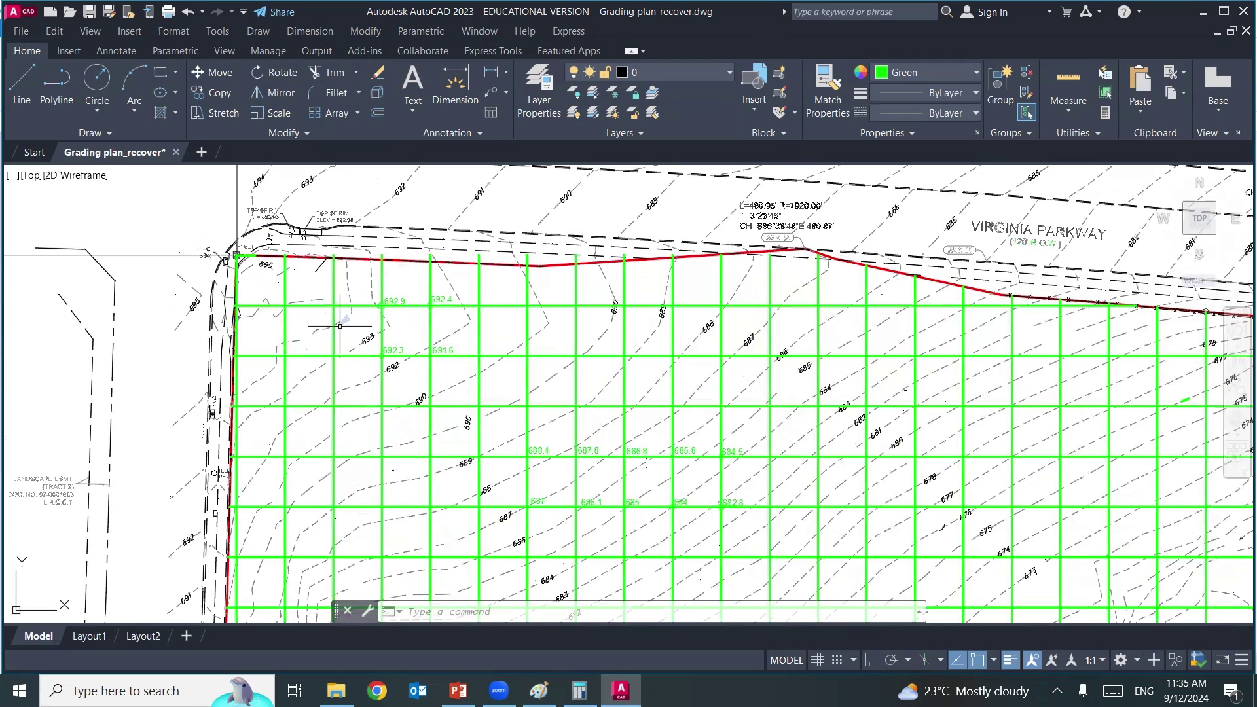
pyautogui.click(539, 691)
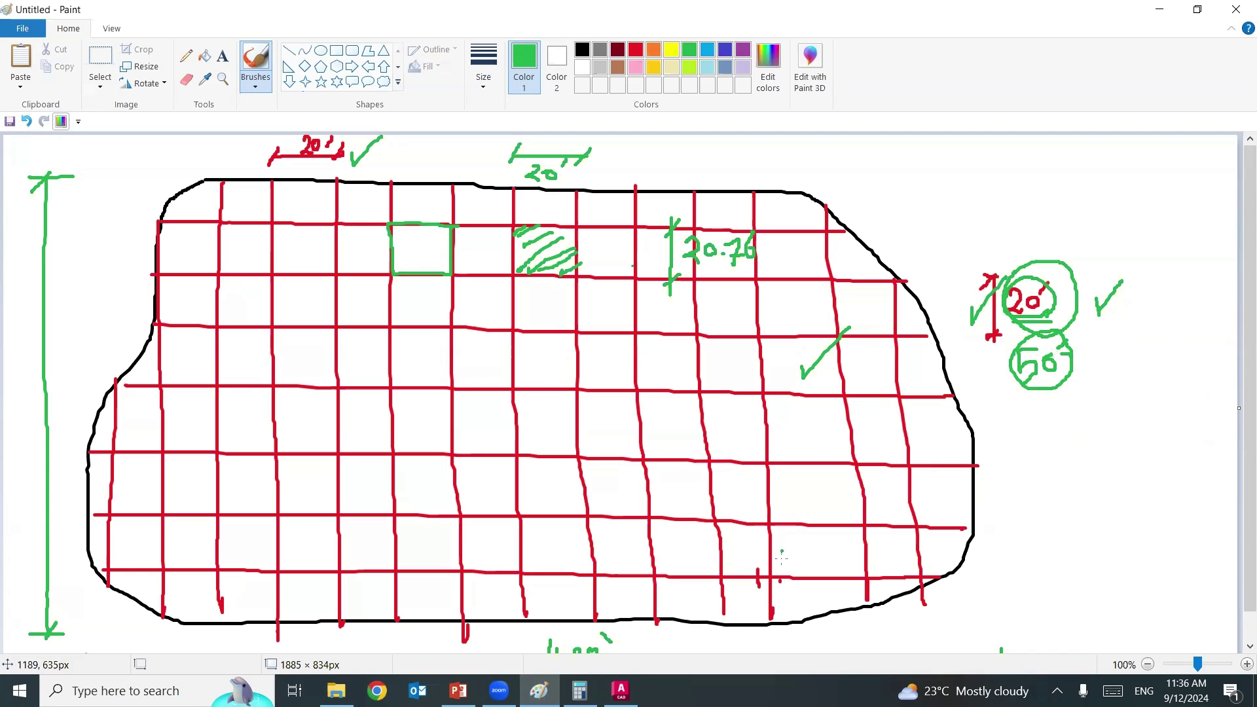
pyautogui.click(621, 690)
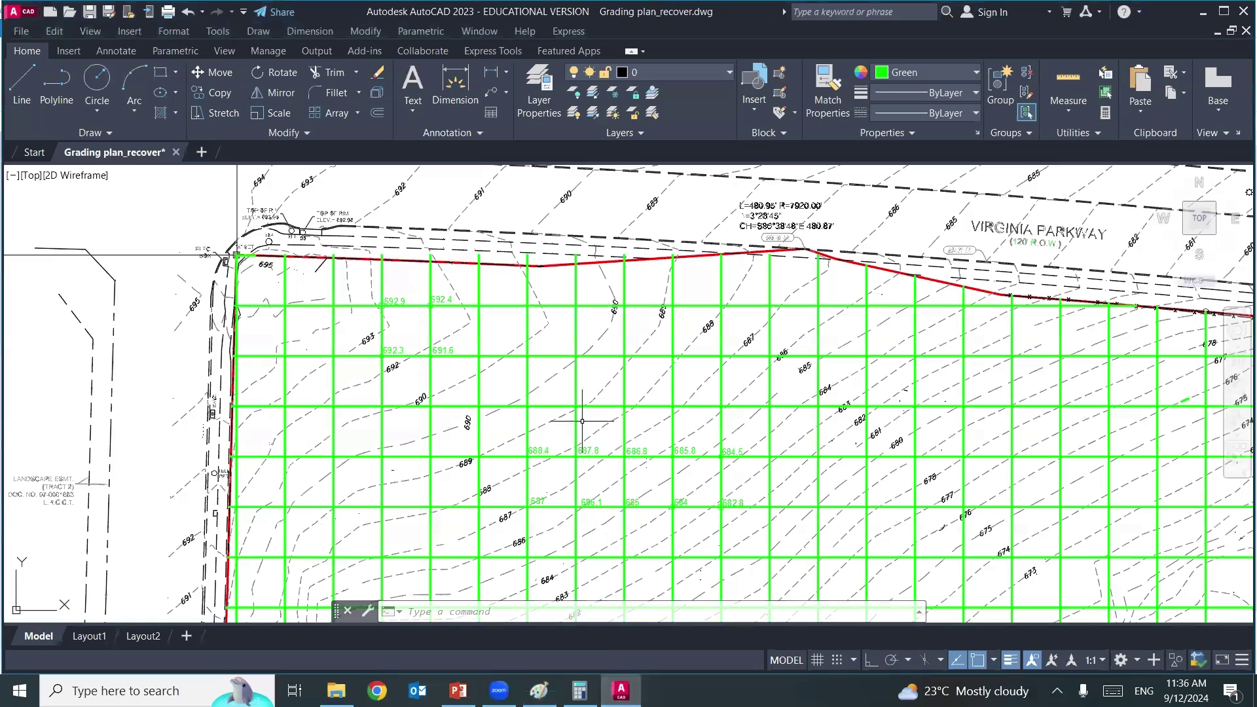
pyautogui.scroll(-2, 574, 385)
pyautogui.scroll(-2, 574, 386)
pyautogui.scroll(1, 589, 393)
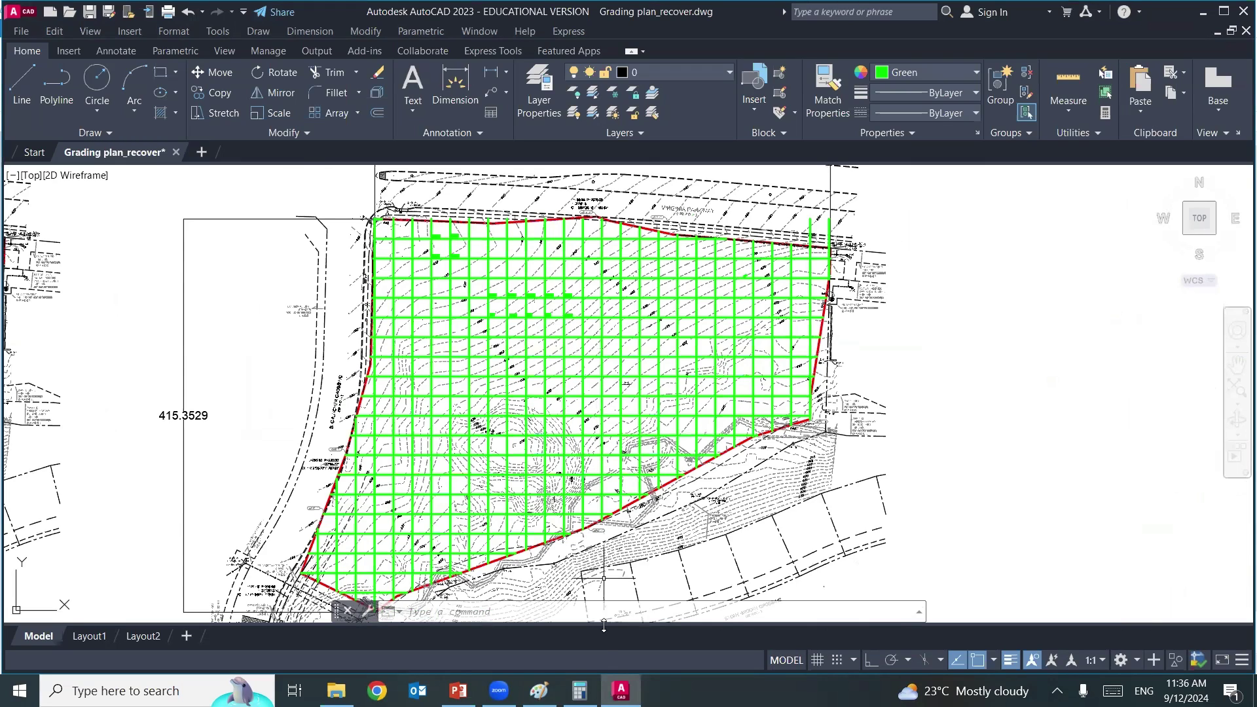
pyautogui.click(539, 691)
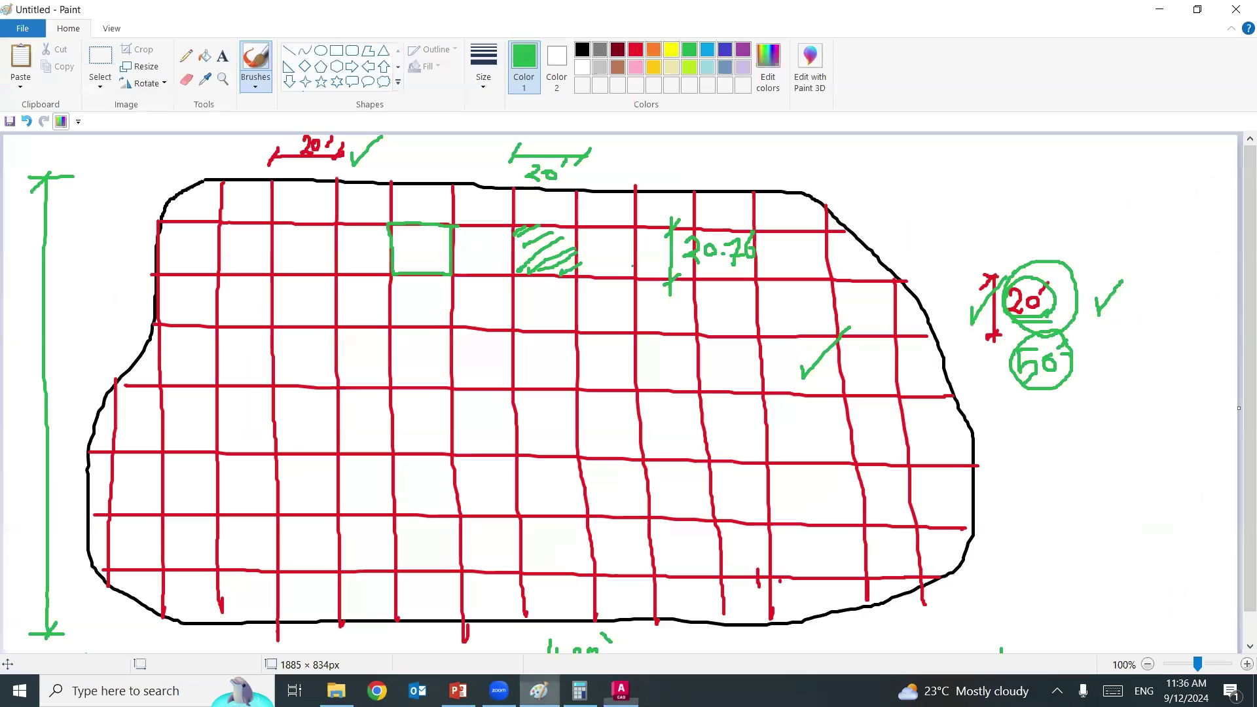
# - Start a new Paint canvas without saving the old sketch and draw the black site outline
pyautogui.click(27, 35)
pyautogui.click(40, 59)
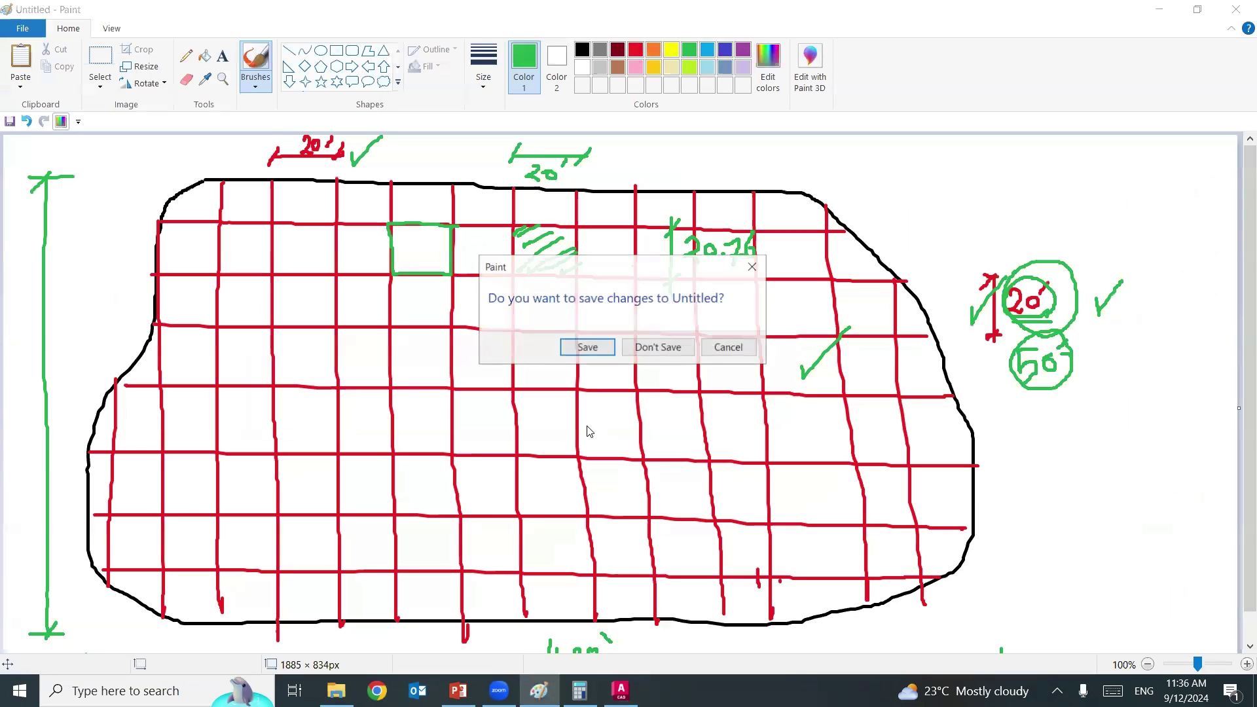
pyautogui.click(648, 348)
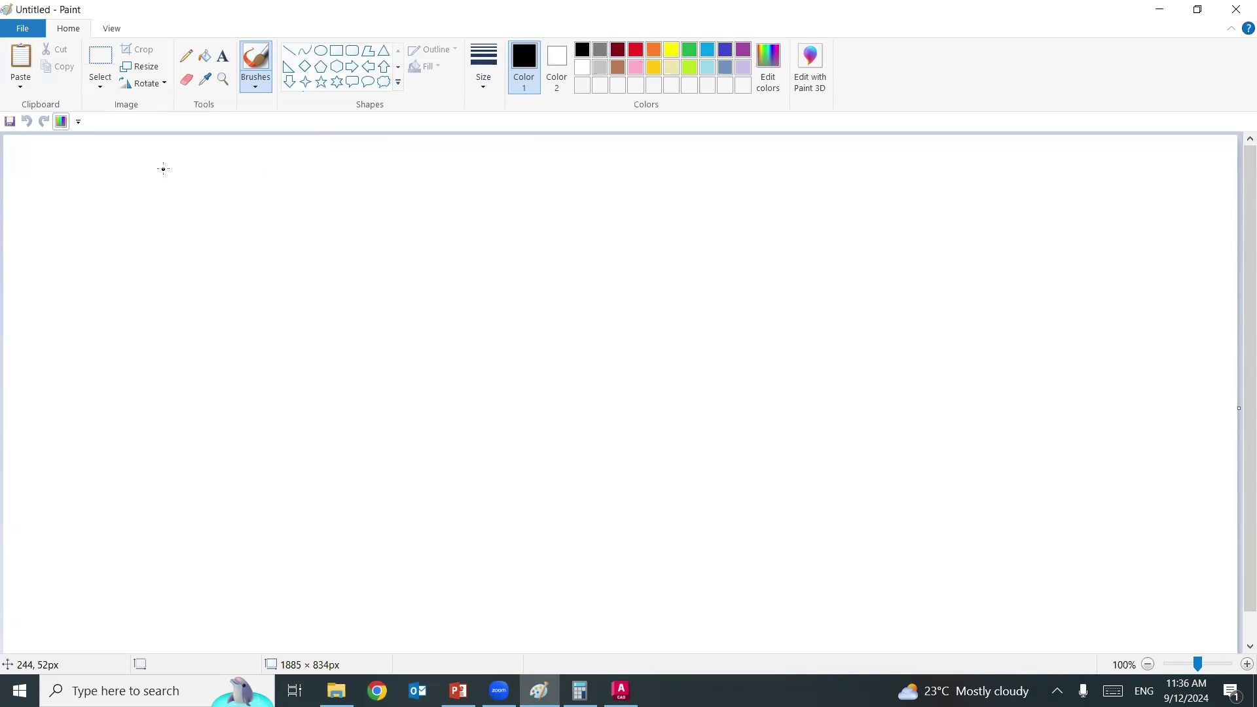
pyautogui.moveTo(163, 169)
pyautogui.mouseDown()
pyautogui.moveTo(1074, 425)
pyautogui.moveTo(39, 532)
pyautogui.moveTo(126, 286)
pyautogui.mouseUp()
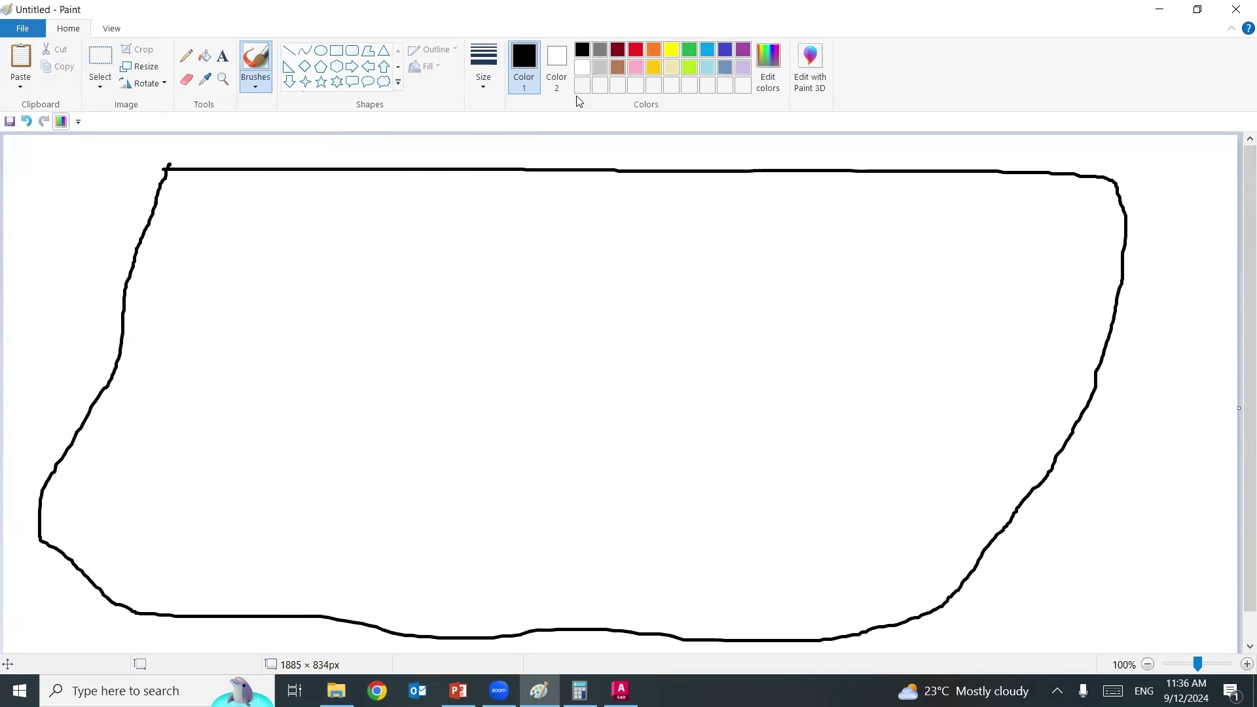
# - Brush eight light grey diagonal contour lines across the site outline
pyautogui.click(599, 68)
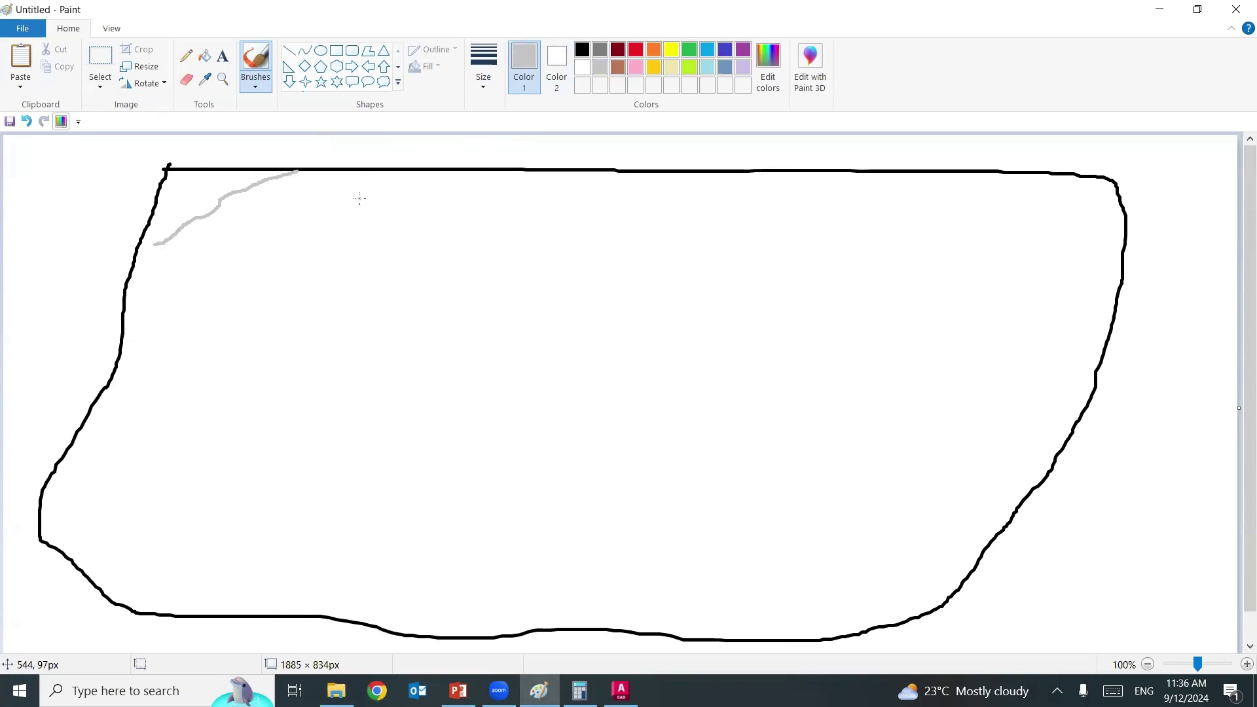
pyautogui.moveTo(360, 198); pyautogui.dragTo(136, 339)
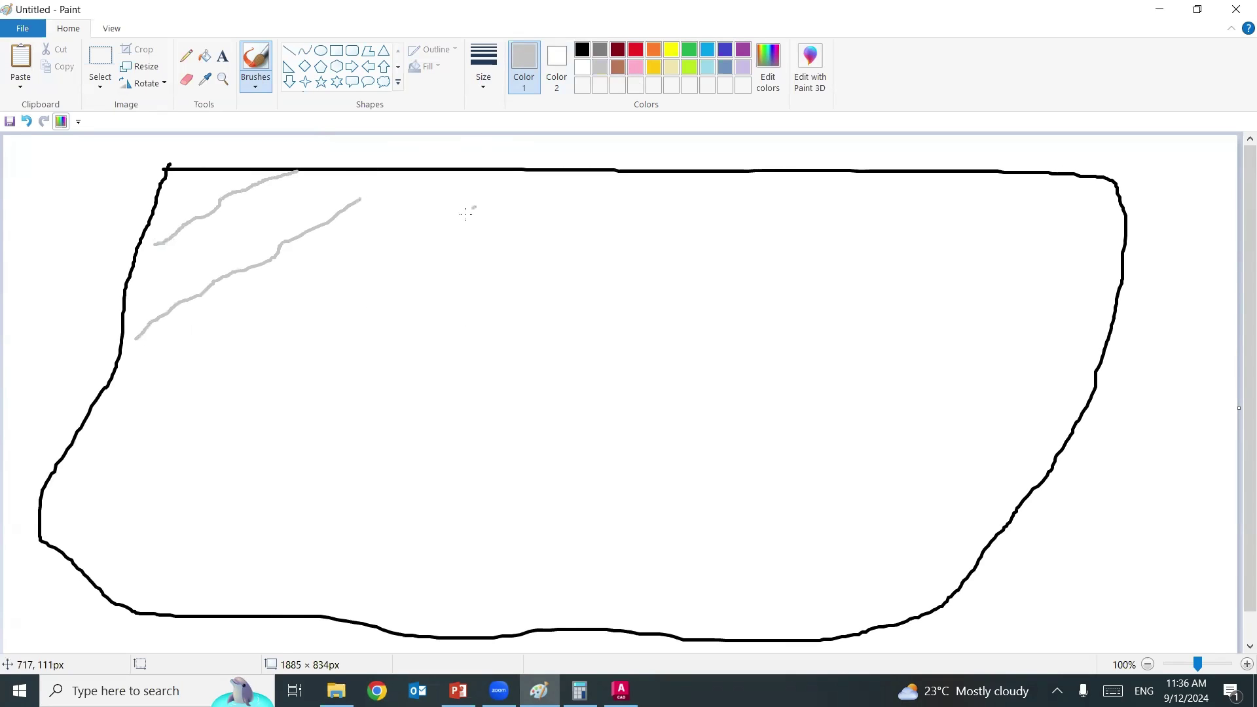
pyautogui.moveTo(466, 213); pyautogui.dragTo(66, 513)
pyautogui.click(115, 495)
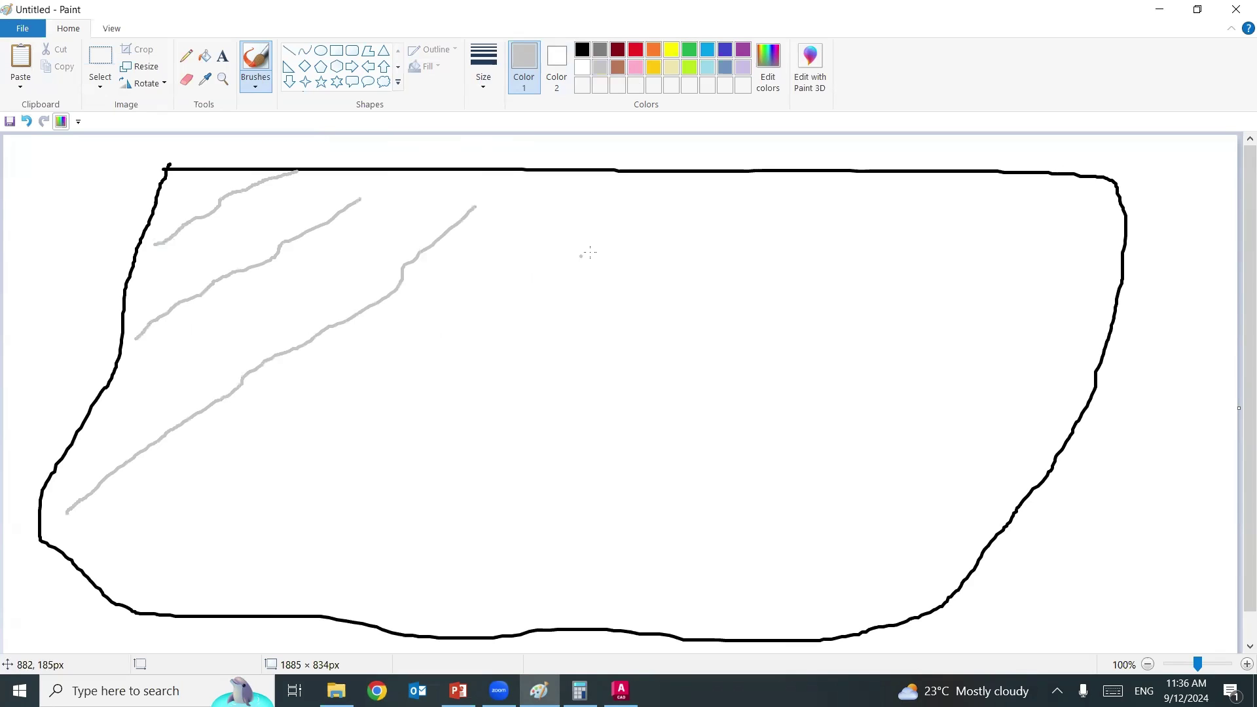
pyautogui.moveTo(621, 203)
pyautogui.mouseDown()
pyautogui.moveTo(438, 364)
pyautogui.moveTo(257, 496)
pyautogui.moveTo(177, 588)
pyautogui.mouseUp()
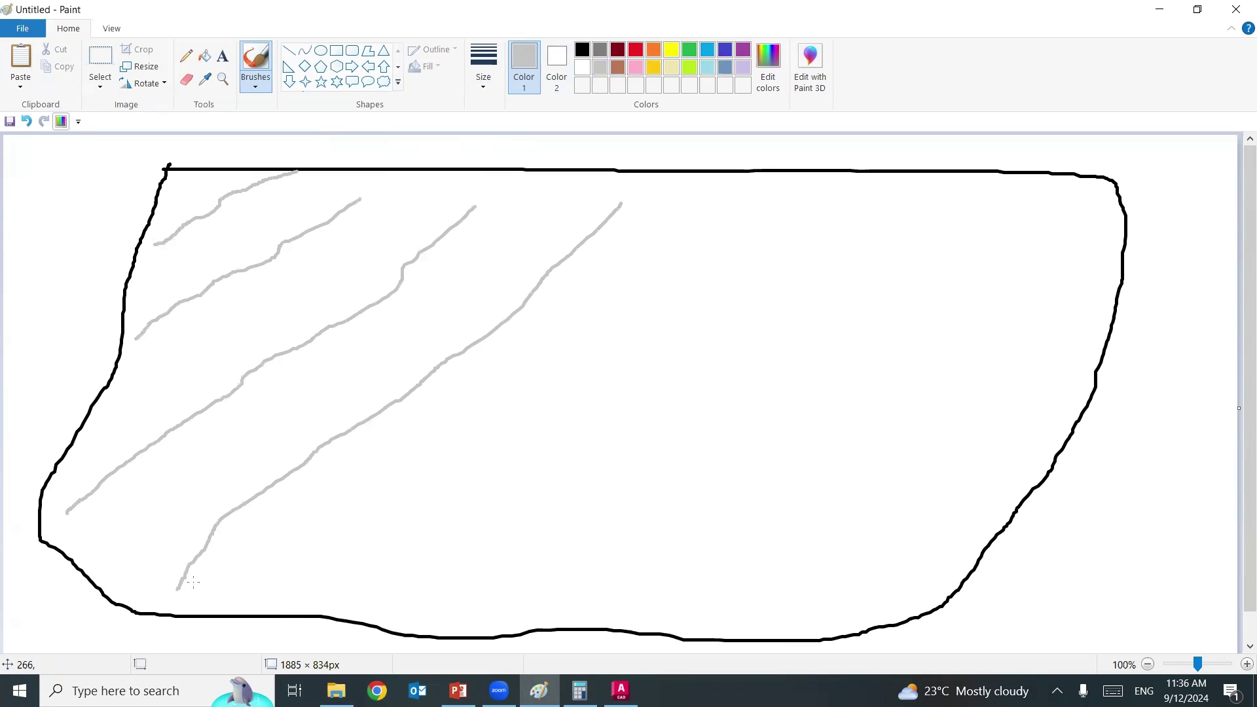
pyautogui.moveTo(626, 229); pyautogui.dragTo(665, 227)
pyautogui.moveTo(752, 199); pyautogui.dragTo(315, 593)
pyautogui.moveTo(874, 198); pyautogui.dragTo(453, 616)
pyautogui.click(908, 253)
pyautogui.moveTo(1007, 174)
pyautogui.mouseDown()
pyautogui.moveTo(891, 290)
pyautogui.moveTo(633, 620)
pyautogui.mouseUp()
pyautogui.click(920, 362)
pyautogui.moveTo(1061, 224); pyautogui.dragTo(817, 624)
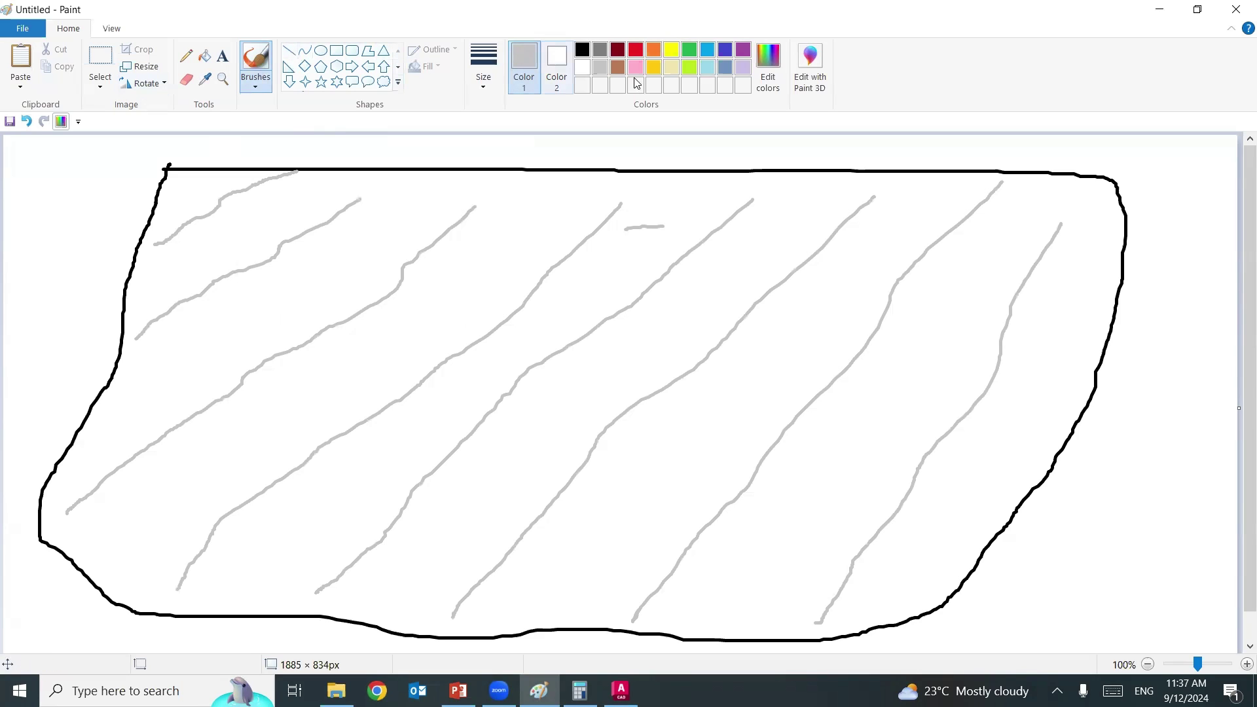
# - Draw six brown horizontal grid lines across the site outline
pyautogui.click(618, 67)
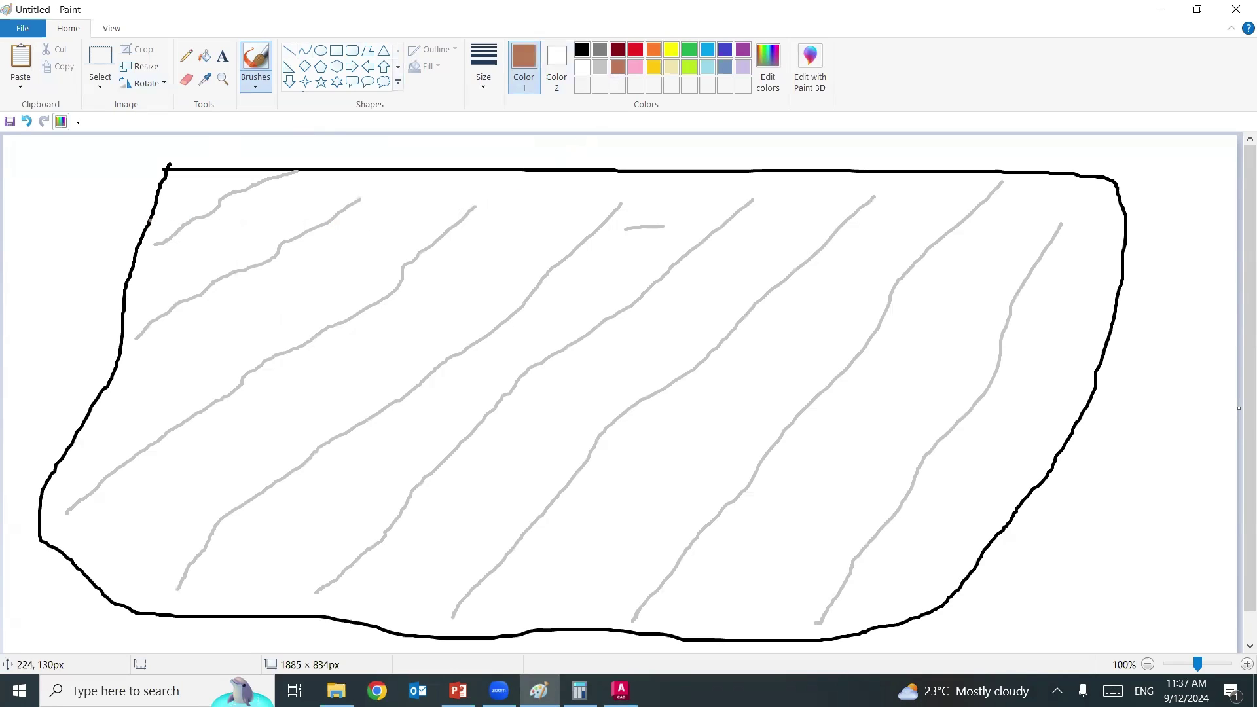
pyautogui.moveTo(150, 221); pyautogui.dragTo(1113, 221)
pyautogui.click(835, 269)
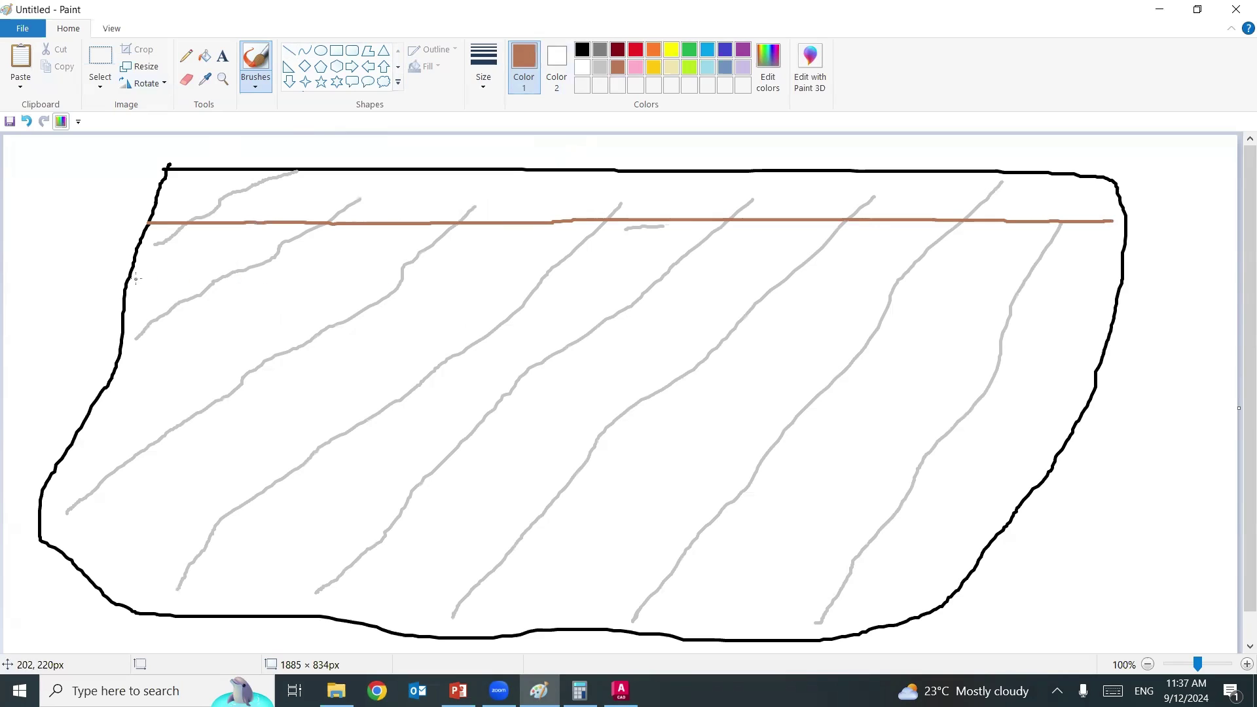
pyautogui.moveTo(134, 283); pyautogui.dragTo(1108, 284)
pyautogui.moveTo(128, 357); pyautogui.dragTo(1090, 366)
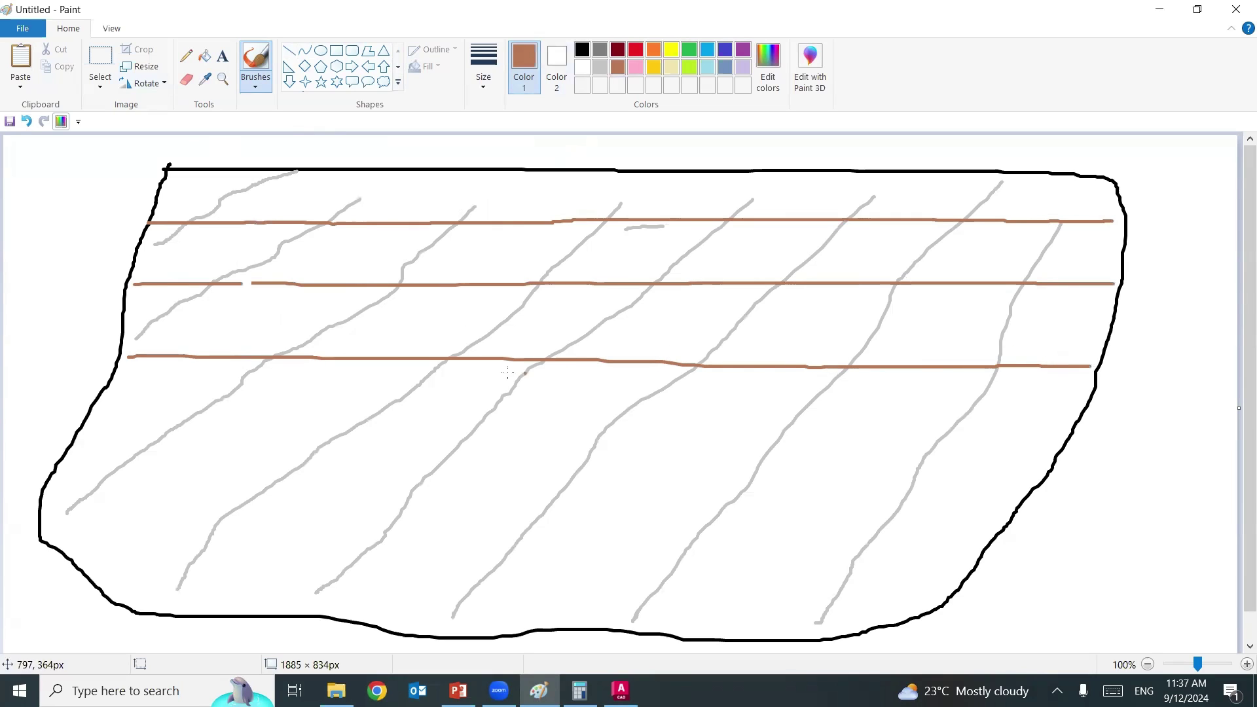
pyautogui.moveTo(88, 413); pyautogui.dragTo(1106, 433)
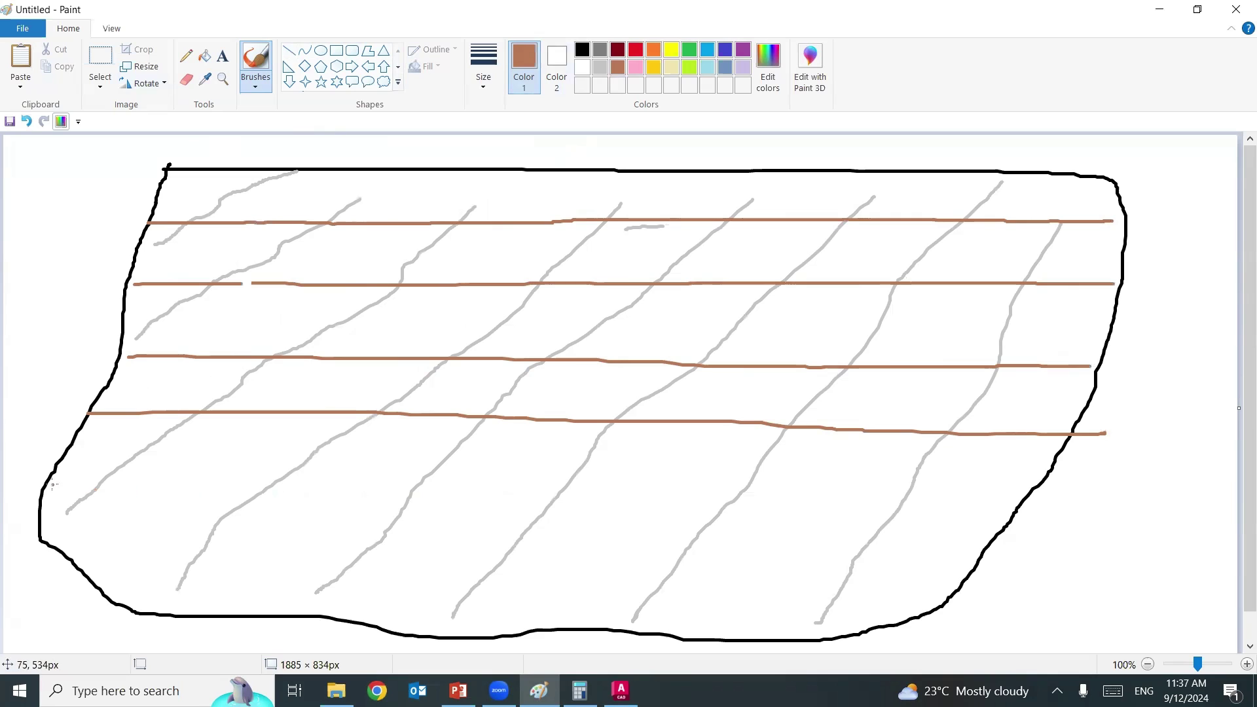
pyautogui.moveTo(52, 484); pyautogui.dragTo(1014, 504)
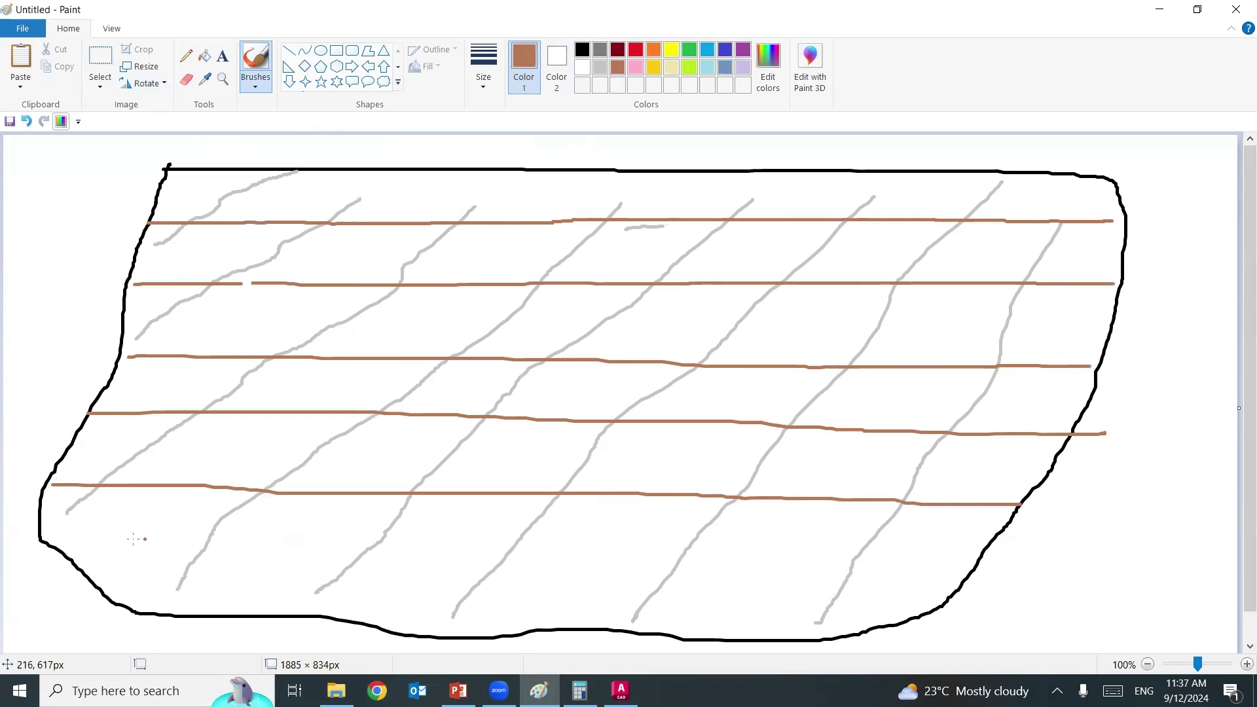
pyautogui.moveTo(64, 548); pyautogui.dragTo(1014, 565)
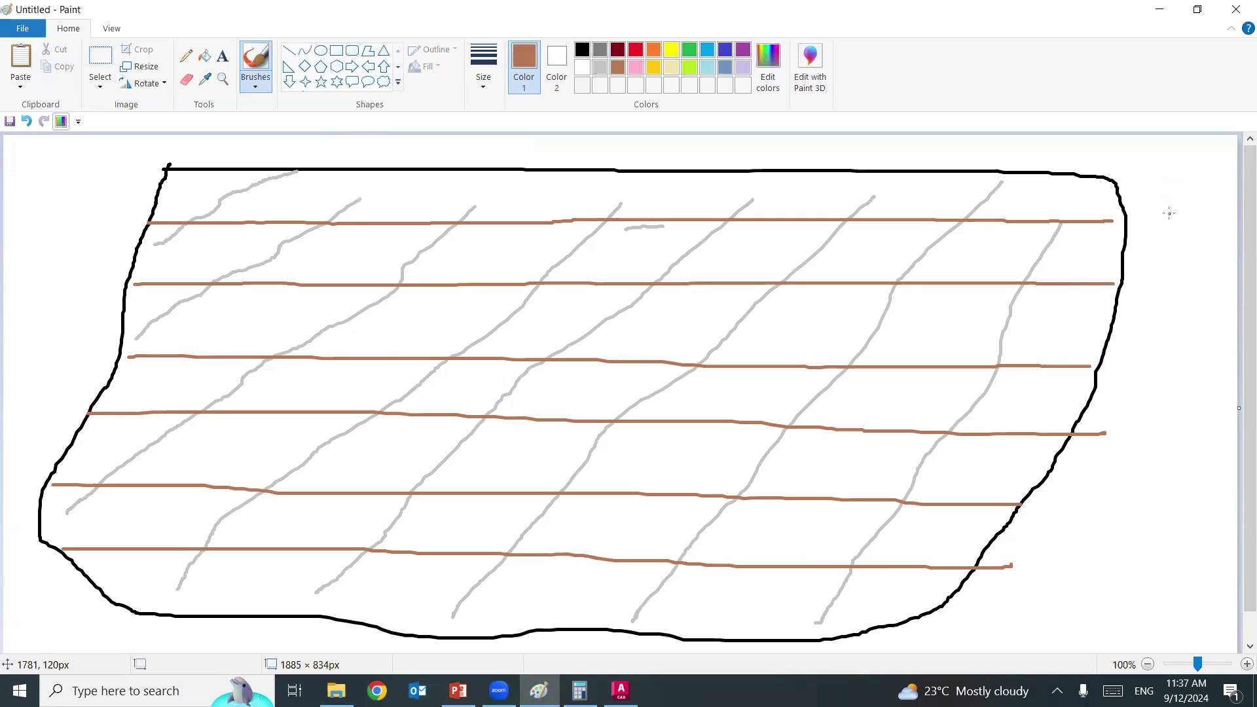
# - Add a brown vertical dimension arrow labelled 50' at right, then a pink left vertical line
pyautogui.moveTo(1170, 169)
pyautogui.mouseDown()
pyautogui.moveTo(1187, 638)
pyautogui.moveTo(1201, 629)
pyautogui.moveTo(1173, 626)
pyautogui.mouseUp()
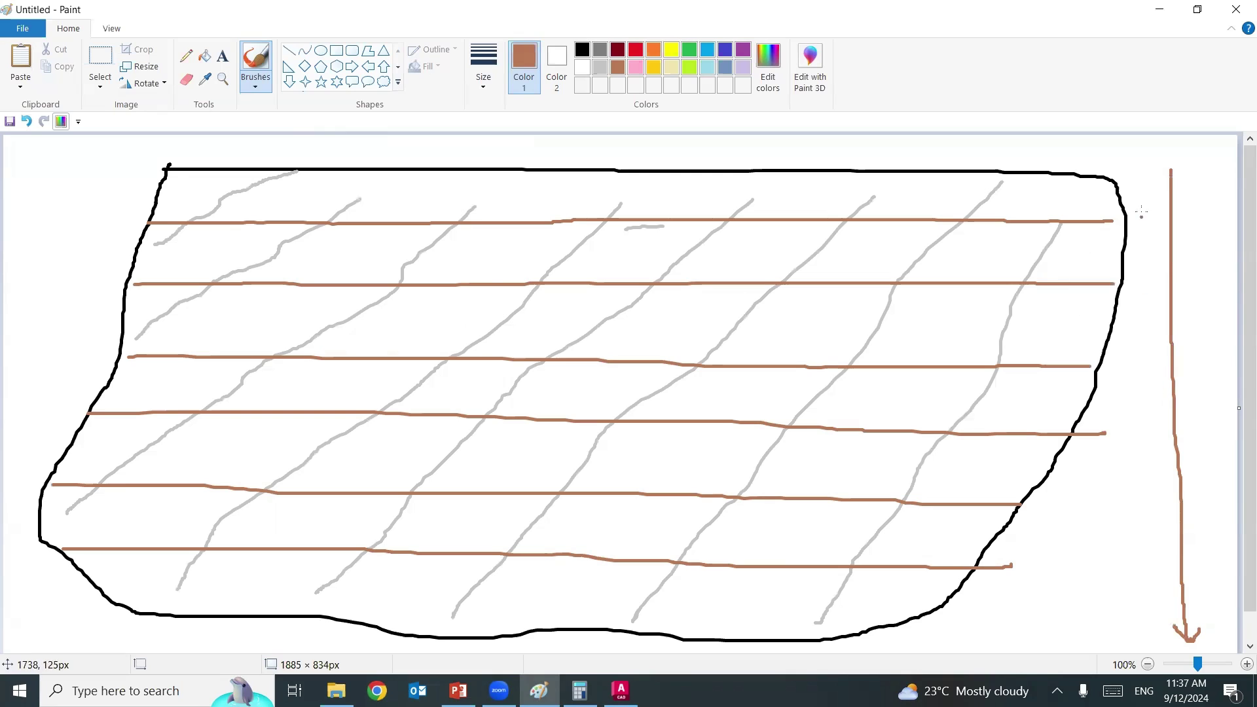
pyautogui.moveTo(1169, 164)
pyautogui.mouseDown()
pyautogui.moveTo(1154, 189)
pyautogui.moveTo(1186, 188)
pyautogui.moveTo(1138, 200)
pyautogui.moveTo(1139, 221)
pyautogui.moveTo(1147, 211)
pyautogui.moveTo(1127, 209)
pyautogui.moveTo(1132, 188)
pyautogui.moveTo(1148, 190)
pyautogui.mouseUp()
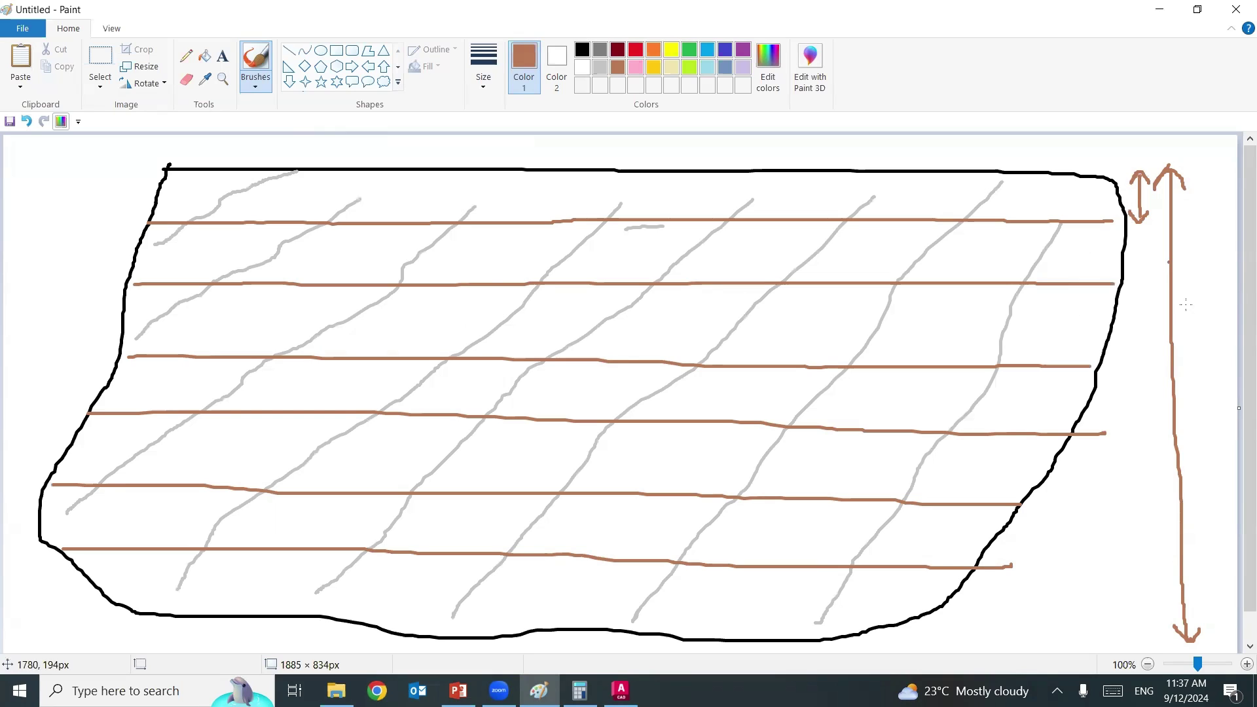
pyautogui.moveTo(1189, 401); pyautogui.dragTo(1219, 378)
pyautogui.moveTo(1150, 194)
pyautogui.mouseDown()
pyautogui.moveTo(1147, 209)
pyautogui.moveTo(1163, 195)
pyautogui.mouseUp()
pyautogui.moveTo(1128, 145)
pyautogui.mouseDown()
pyautogui.moveTo(1118, 156)
pyautogui.moveTo(1136, 155)
pyautogui.moveTo(1123, 159)
pyautogui.moveTo(1163, 143)
pyautogui.moveTo(1153, 158)
pyautogui.mouseUp()
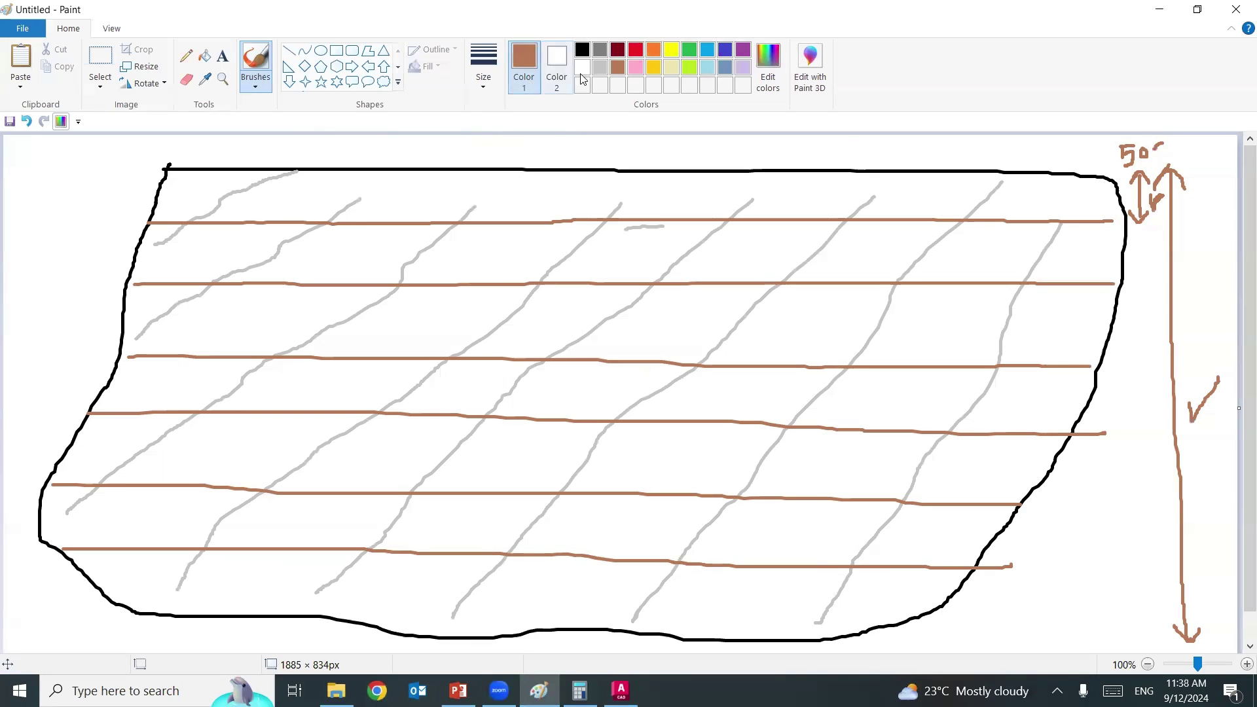
pyautogui.click(635, 68)
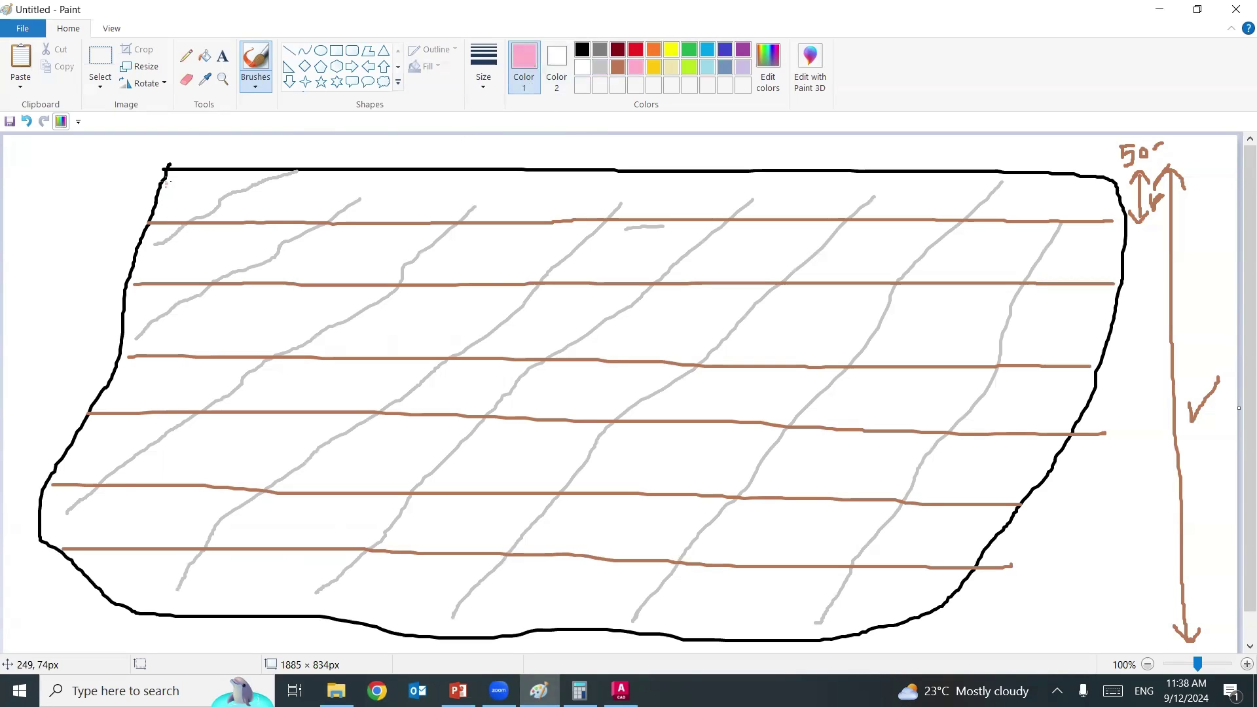
pyautogui.moveTo(167, 169); pyautogui.dragTo(149, 605)
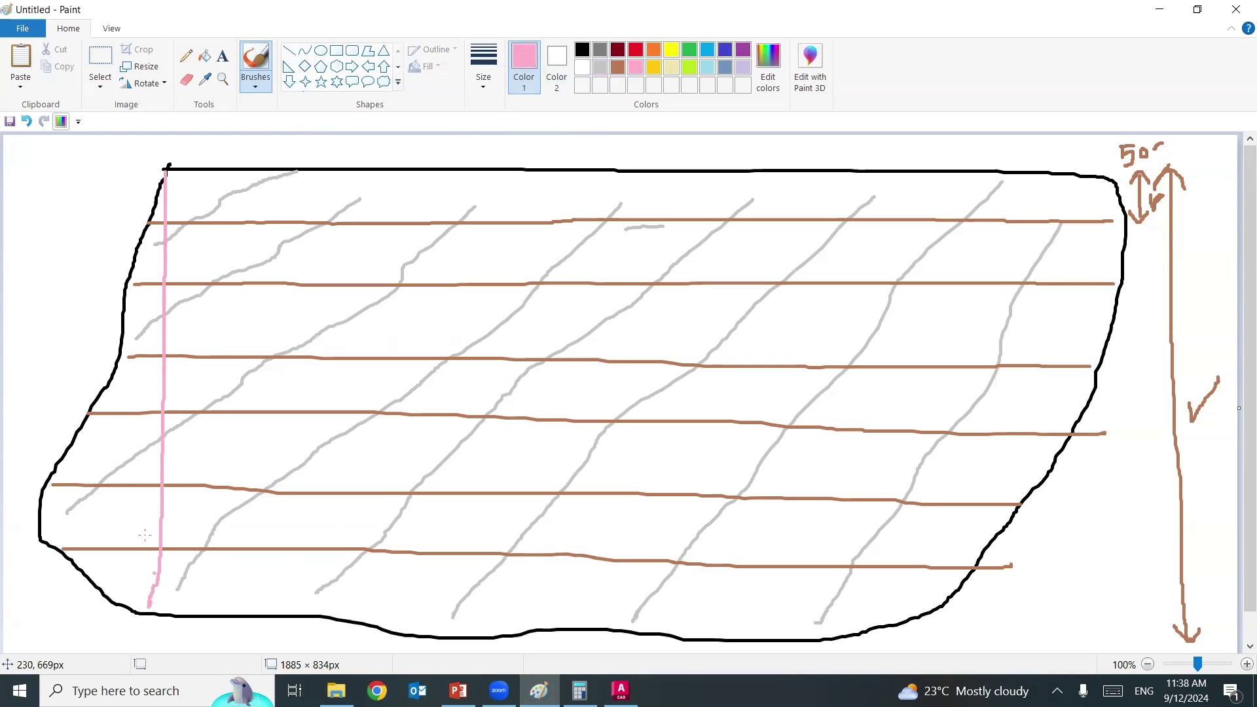
# - Brush about eleven pink vertical grid lines across the site from left to right
pyautogui.moveTo(112, 358); pyautogui.dragTo(112, 589)
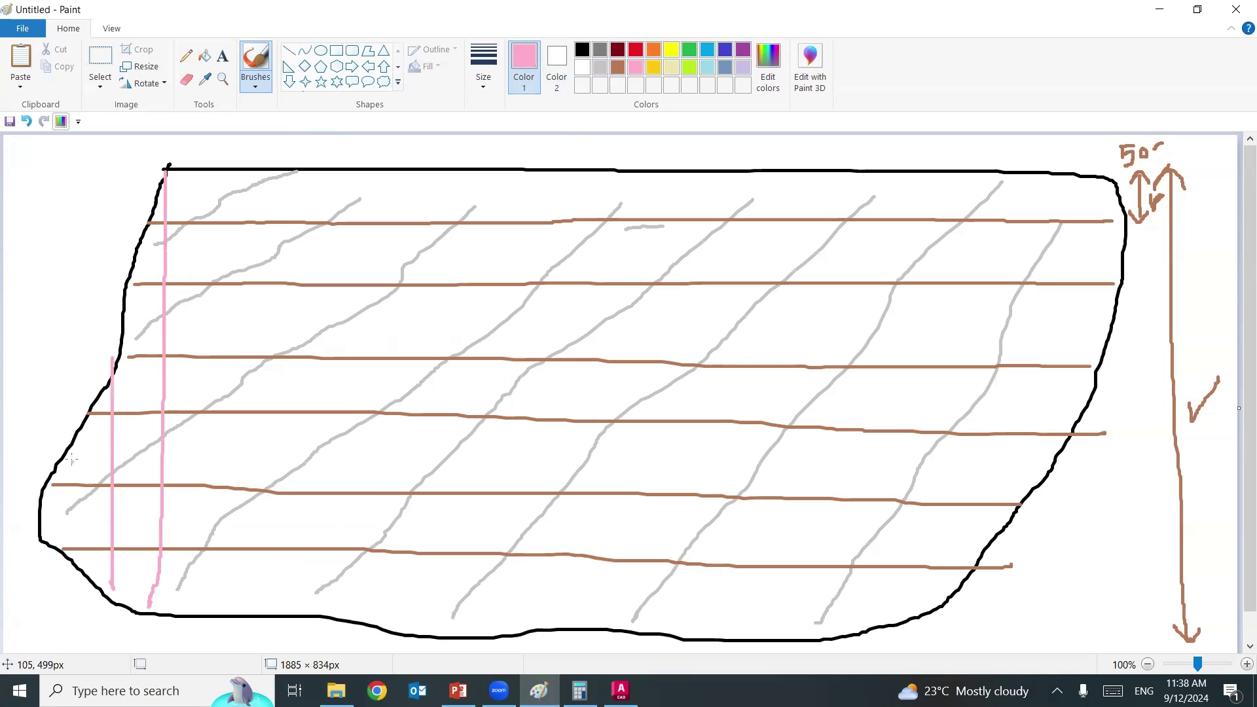
pyautogui.moveTo(72, 458); pyautogui.dragTo(72, 550)
pyautogui.moveTo(246, 165); pyautogui.dragTo(237, 612)
pyautogui.click(280, 452)
pyautogui.moveTo(339, 167); pyautogui.dragTo(333, 633)
pyautogui.moveTo(441, 177); pyautogui.dragTo(438, 635)
pyautogui.click(447, 598)
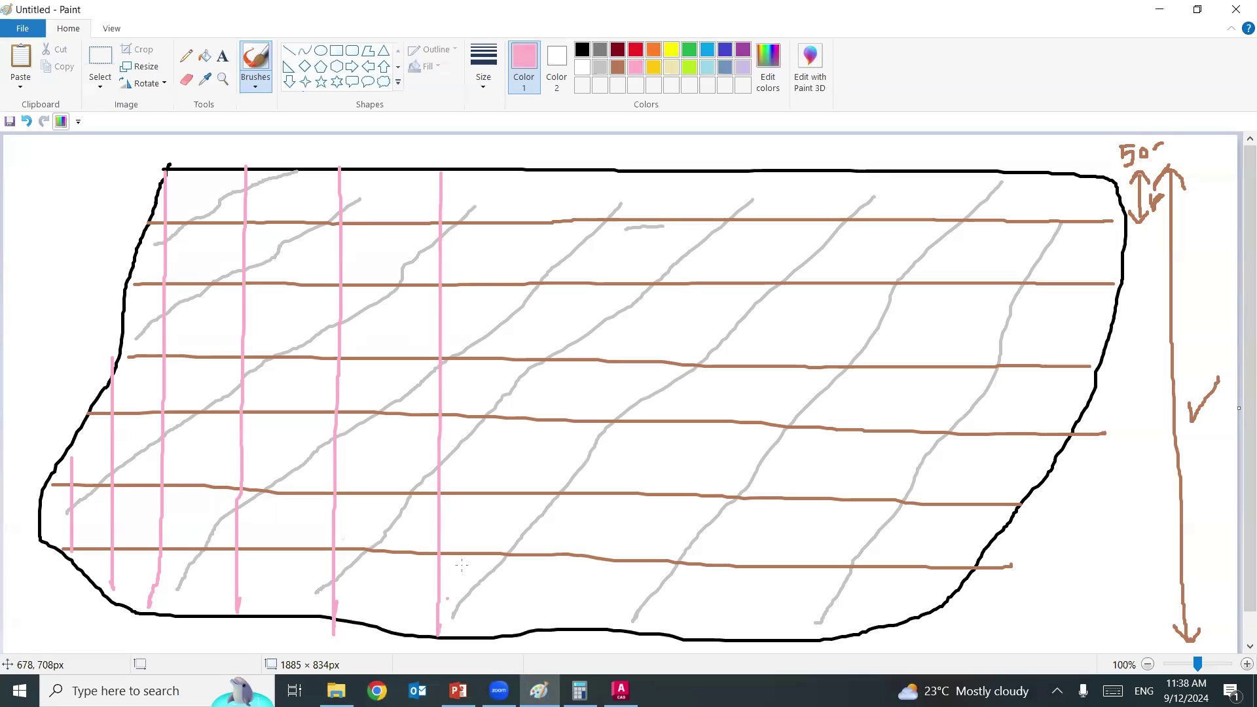
pyautogui.moveTo(548, 171); pyautogui.dragTo(550, 627)
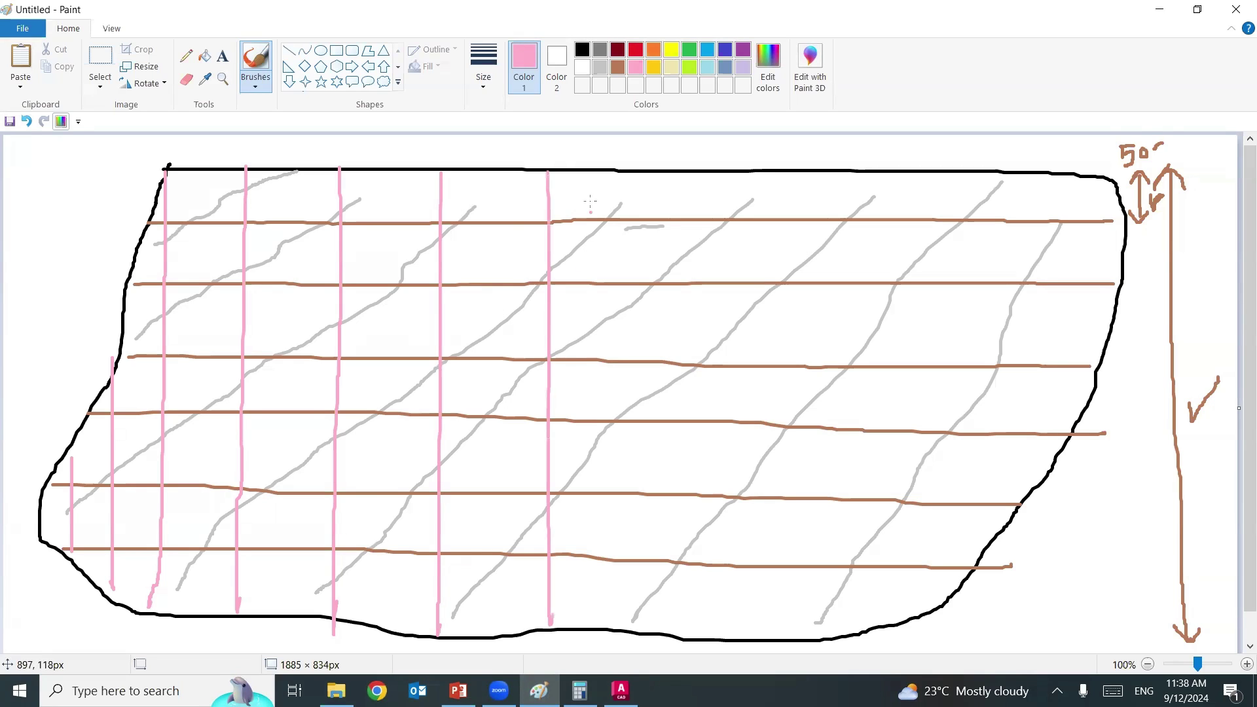
pyautogui.moveTo(633, 172); pyautogui.dragTo(640, 624)
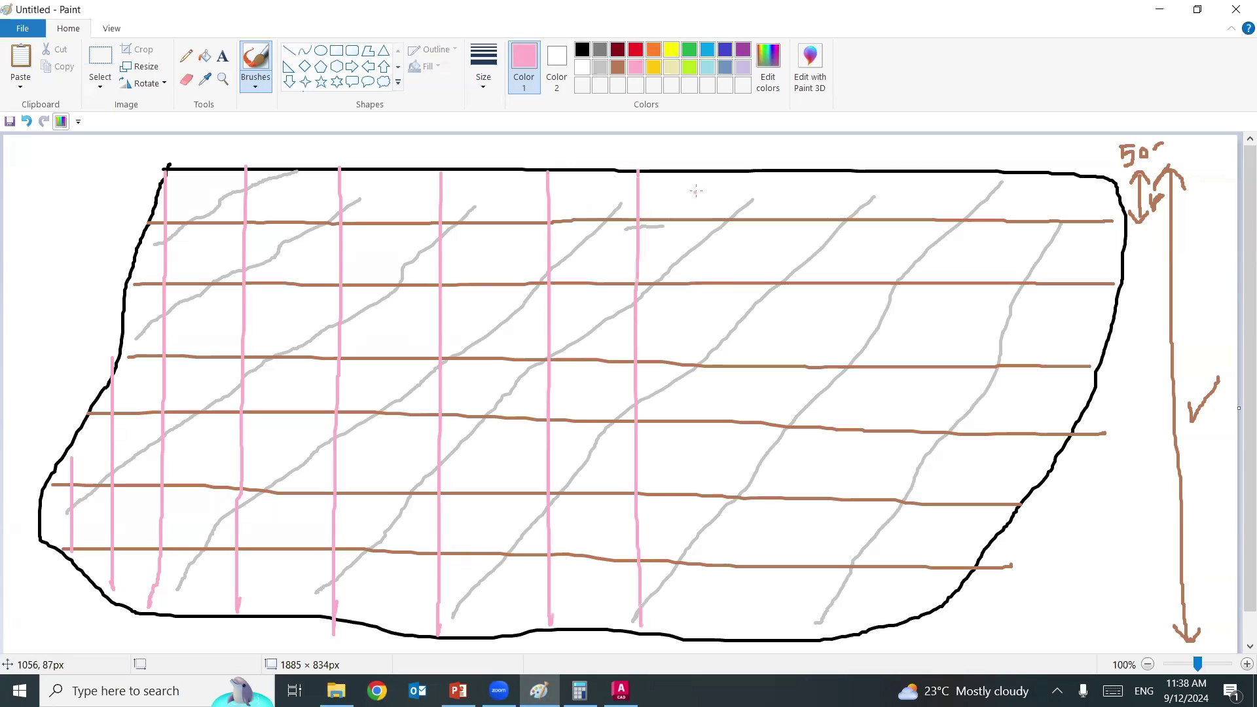
pyautogui.moveTo(731, 173); pyautogui.dragTo(736, 648)
pyautogui.click(771, 535)
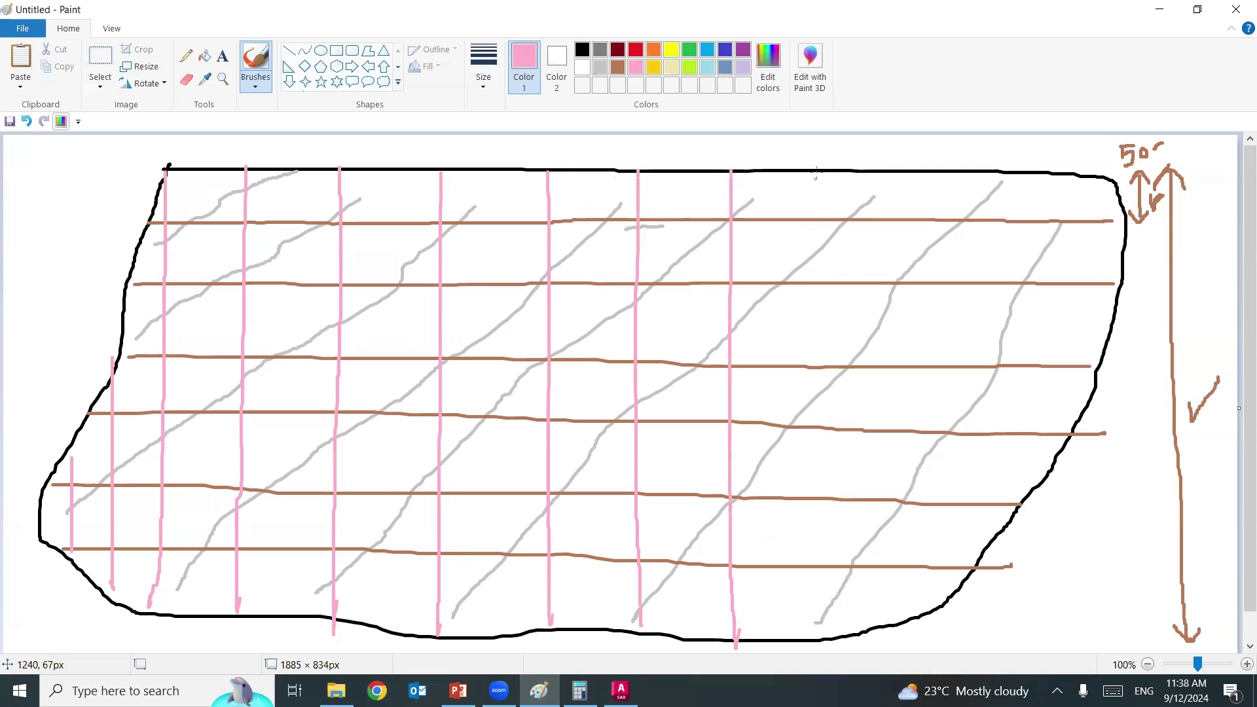
pyautogui.moveTo(818, 171); pyautogui.dragTo(829, 638)
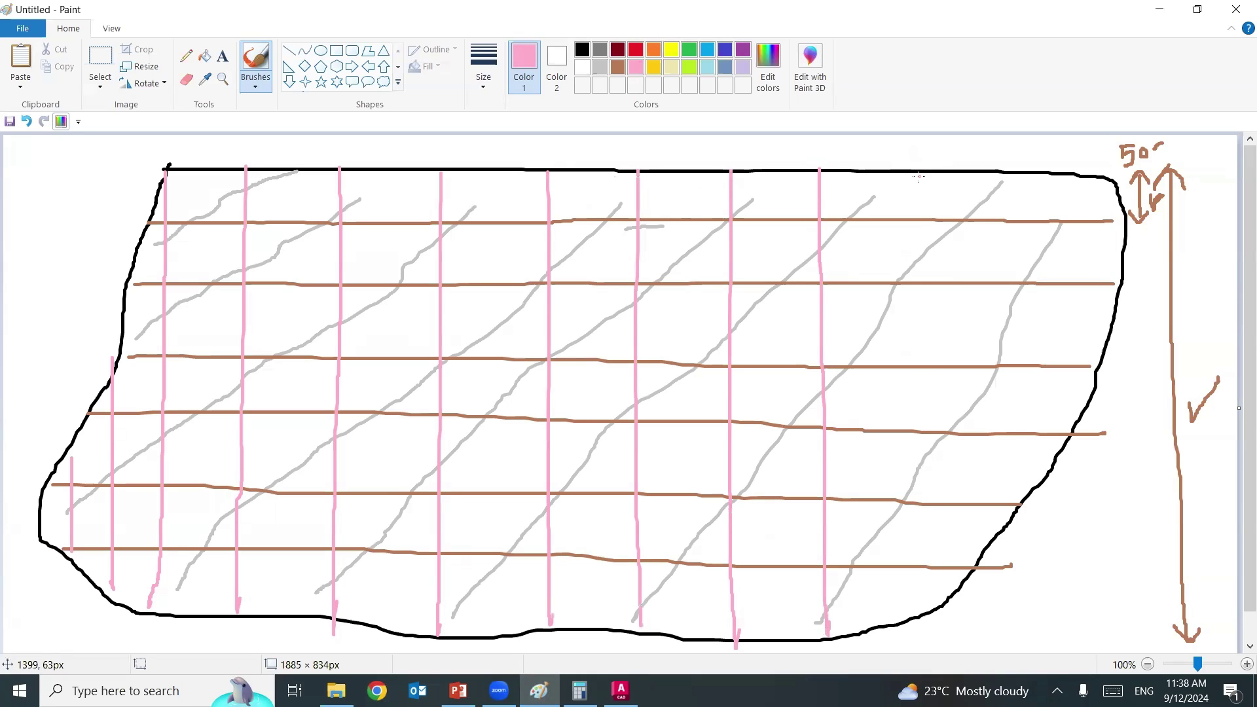
pyautogui.moveTo(918, 177); pyautogui.dragTo(921, 616)
pyautogui.click(988, 402)
pyautogui.moveTo(1007, 179); pyautogui.dragTo(1003, 558)
pyautogui.click(1069, 241)
pyautogui.moveTo(1074, 168); pyautogui.dragTo(1075, 426)
pyautogui.click(1047, 375)
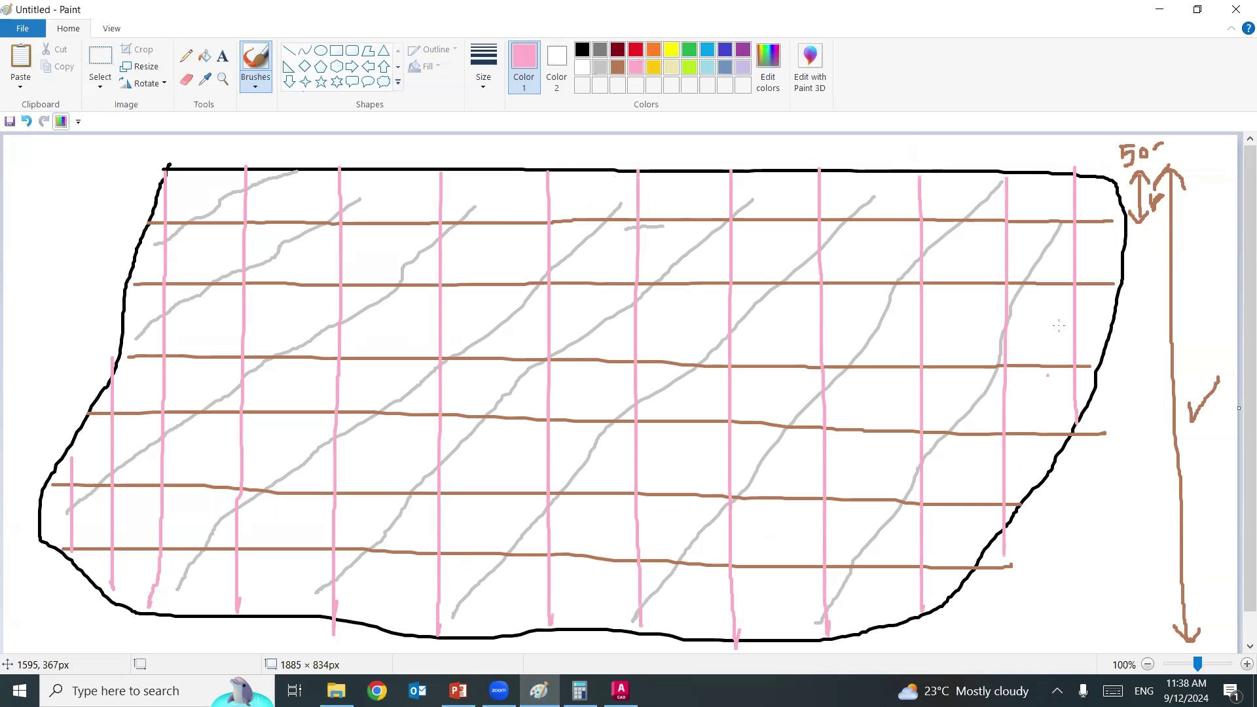
# - Draw a pink dimension line along the top with a 50 spacing label
pyautogui.moveTo(1100, 146)
pyautogui.mouseDown()
pyautogui.moveTo(161, 142)
pyautogui.moveTo(153, 157)
pyautogui.mouseUp()
pyautogui.click(367, 150)
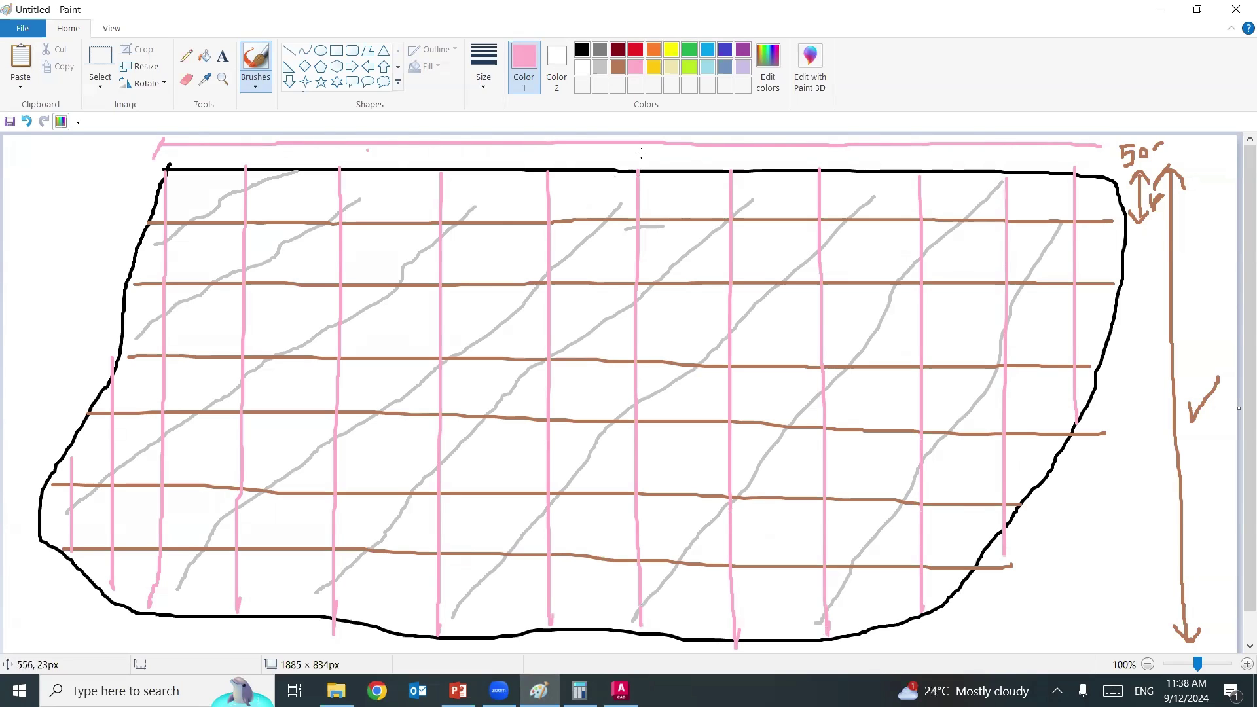
pyautogui.moveTo(1107, 140); pyautogui.dragTo(1097, 153)
pyautogui.click(970, 159)
pyautogui.moveTo(248, 161)
pyautogui.mouseDown()
pyautogui.moveTo(337, 158)
pyautogui.moveTo(244, 160)
pyautogui.mouseUp()
pyautogui.click(536, 248)
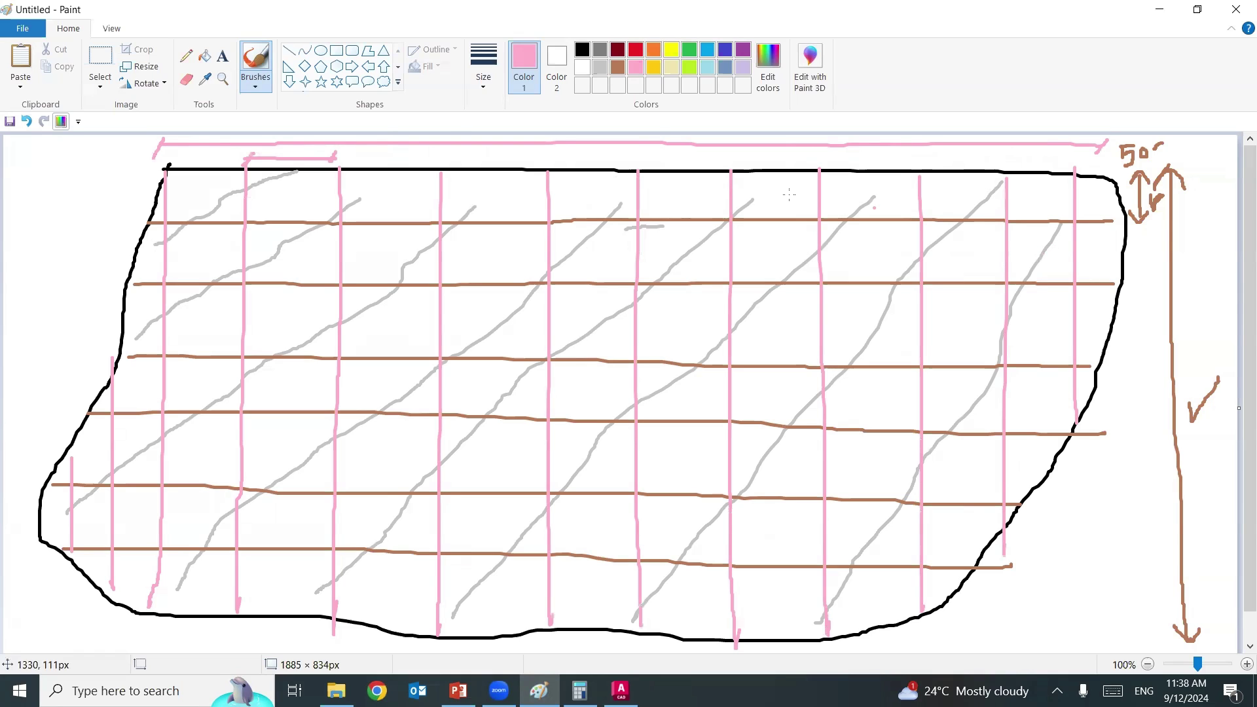
pyautogui.moveTo(295, 143)
pyautogui.mouseDown()
pyautogui.moveTo(288, 167)
pyautogui.moveTo(305, 152)
pyautogui.mouseUp()
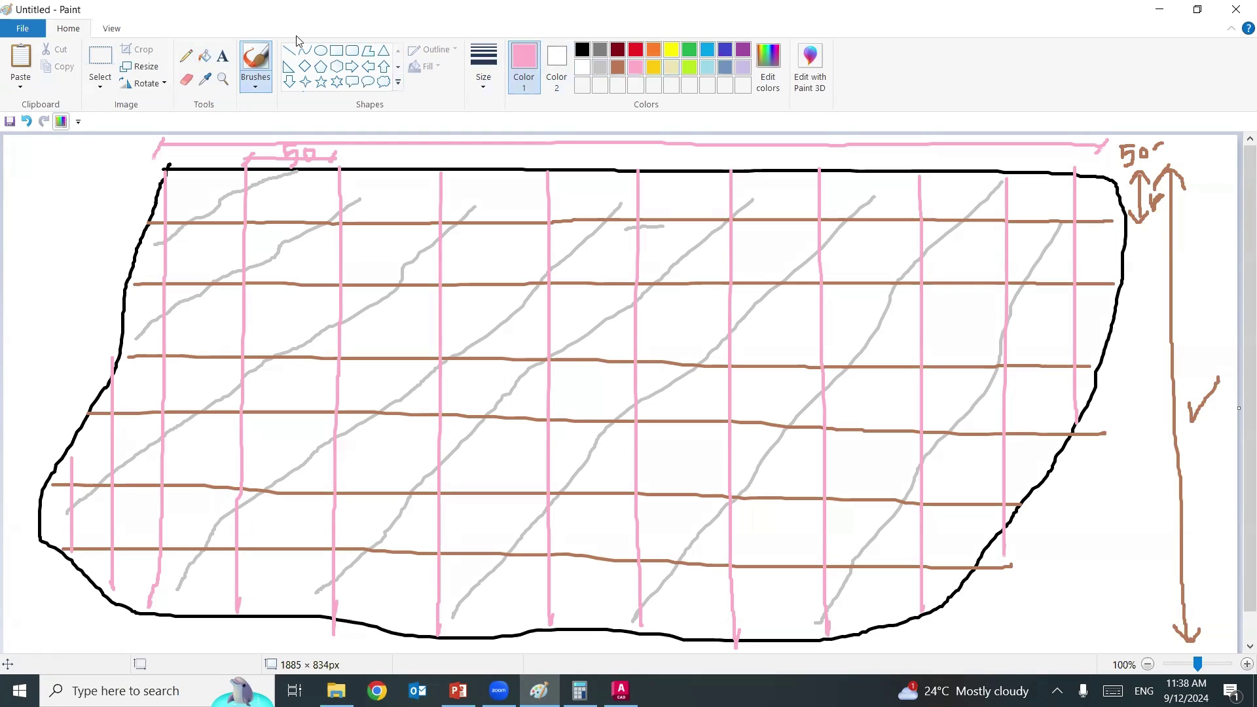
# - Switch the brush to red and circle intersections along the top two brown grid lines
pyautogui.moveTo(559, 209)
pyautogui.mouseDown()
pyautogui.moveTo(546, 208)
pyautogui.moveTo(548, 229)
pyautogui.moveTo(558, 210)
pyautogui.mouseUp()
pyautogui.click(634, 50)
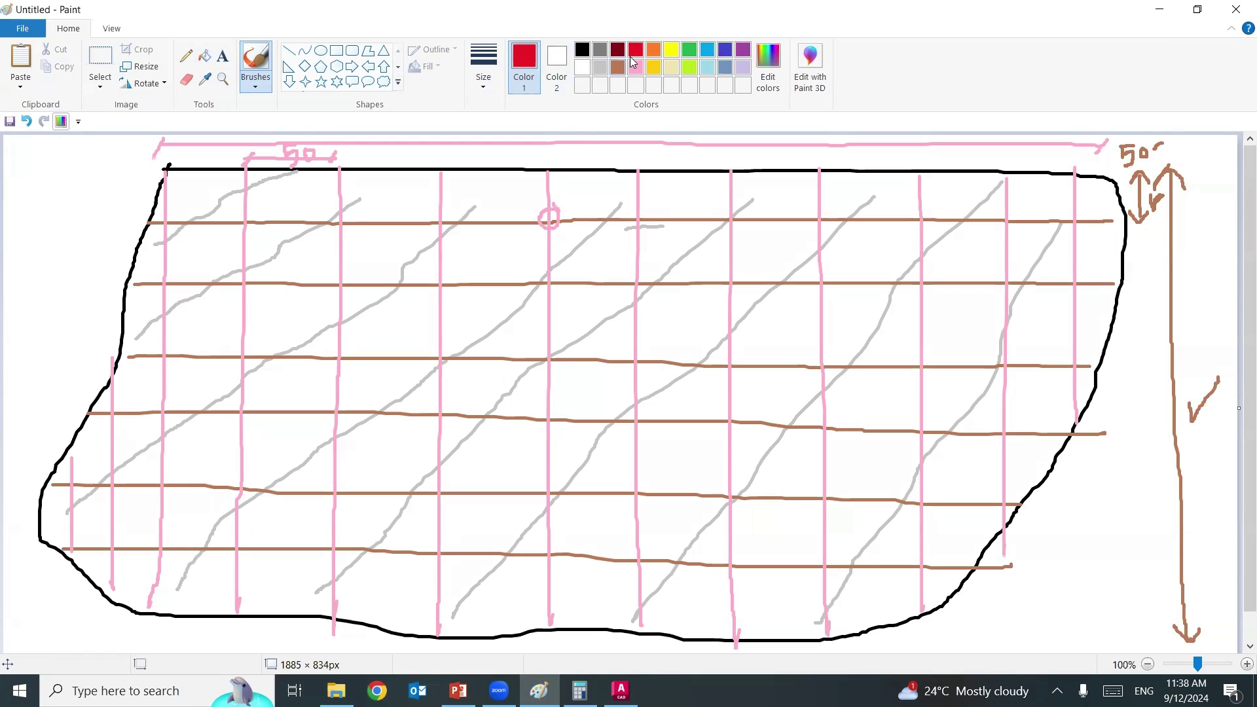
pyautogui.moveTo(445, 216); pyautogui.dragTo(440, 224)
pyautogui.moveTo(438, 278)
pyautogui.mouseDown()
pyautogui.moveTo(434, 291)
pyautogui.moveTo(441, 274)
pyautogui.mouseUp()
pyautogui.moveTo(544, 284); pyautogui.dragTo(555, 277)
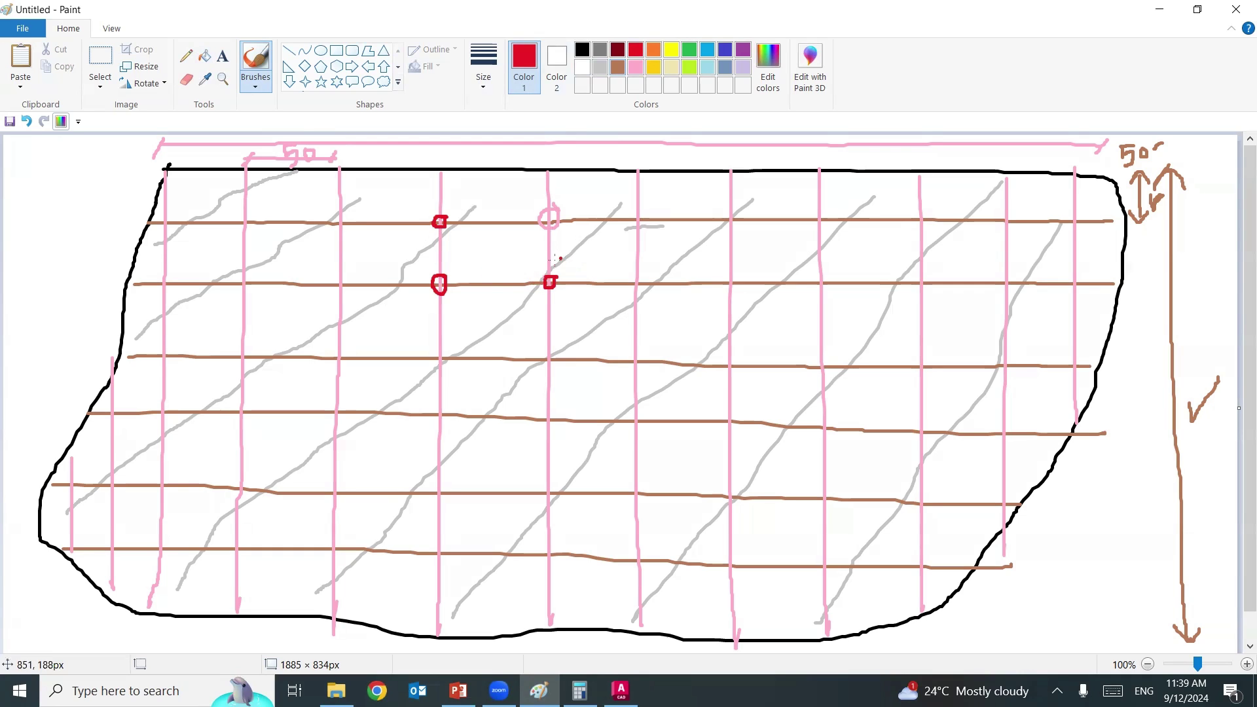
pyautogui.moveTo(566, 249); pyautogui.dragTo(562, 254)
pyautogui.moveTo(421, 254); pyautogui.dragTo(405, 270)
pyautogui.moveTo(504, 318); pyautogui.dragTo(488, 329)
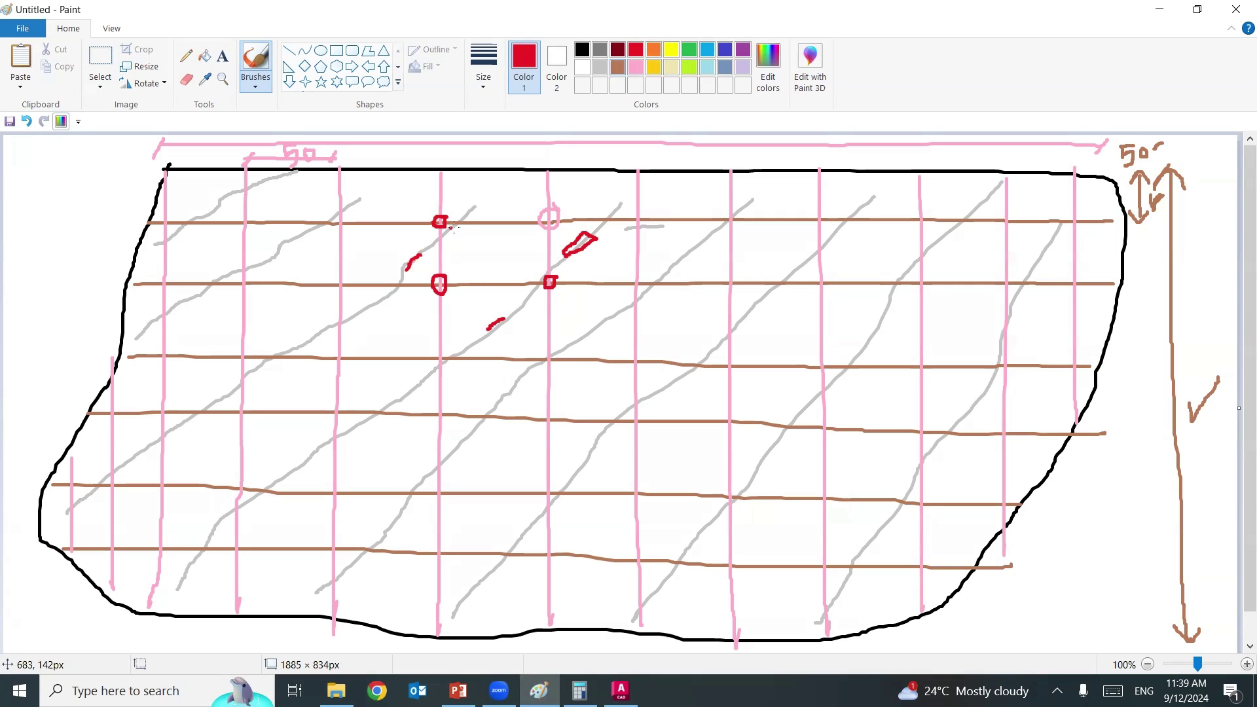
pyautogui.moveTo(456, 226); pyautogui.dragTo(434, 247)
pyautogui.click(415, 223)
pyautogui.moveTo(384, 184); pyautogui.dragTo(345, 207)
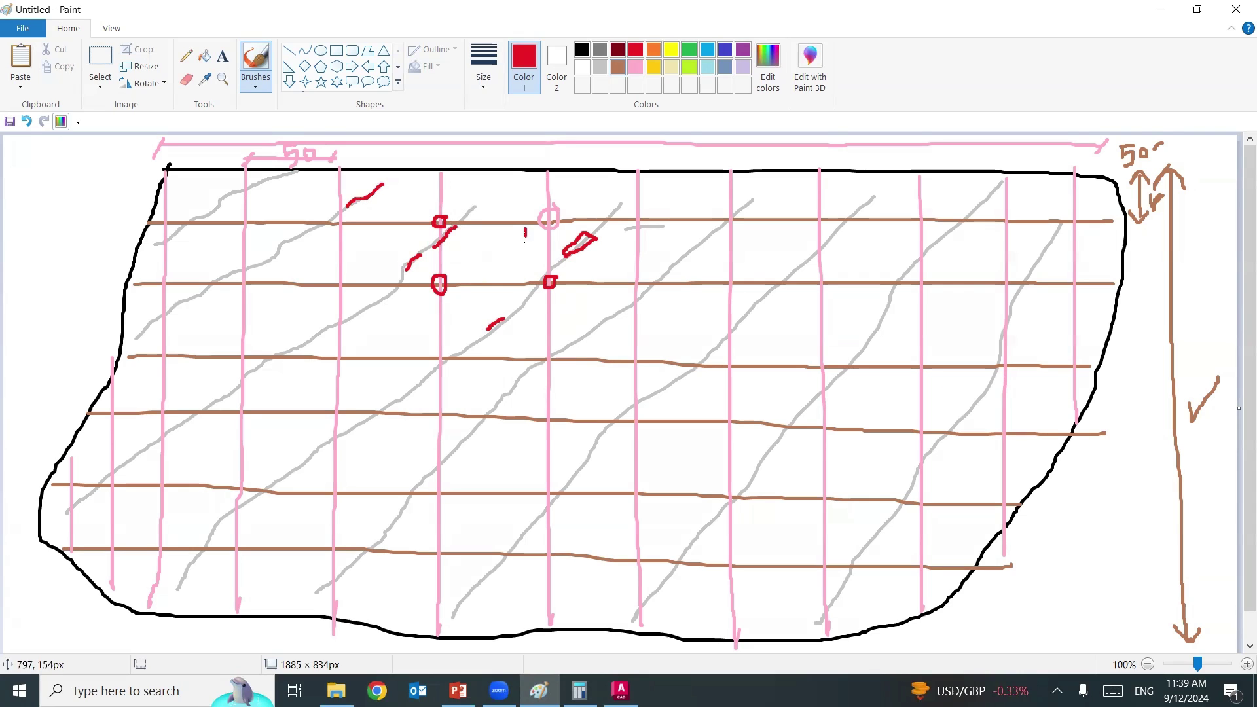
# - Add red check marks on intersections across the top three brown grid lines
pyautogui.moveTo(524, 231); pyautogui.dragTo(546, 219)
pyautogui.moveTo(540, 369); pyautogui.dragTo(646, 358)
pyautogui.moveTo(726, 288); pyautogui.dragTo(743, 280)
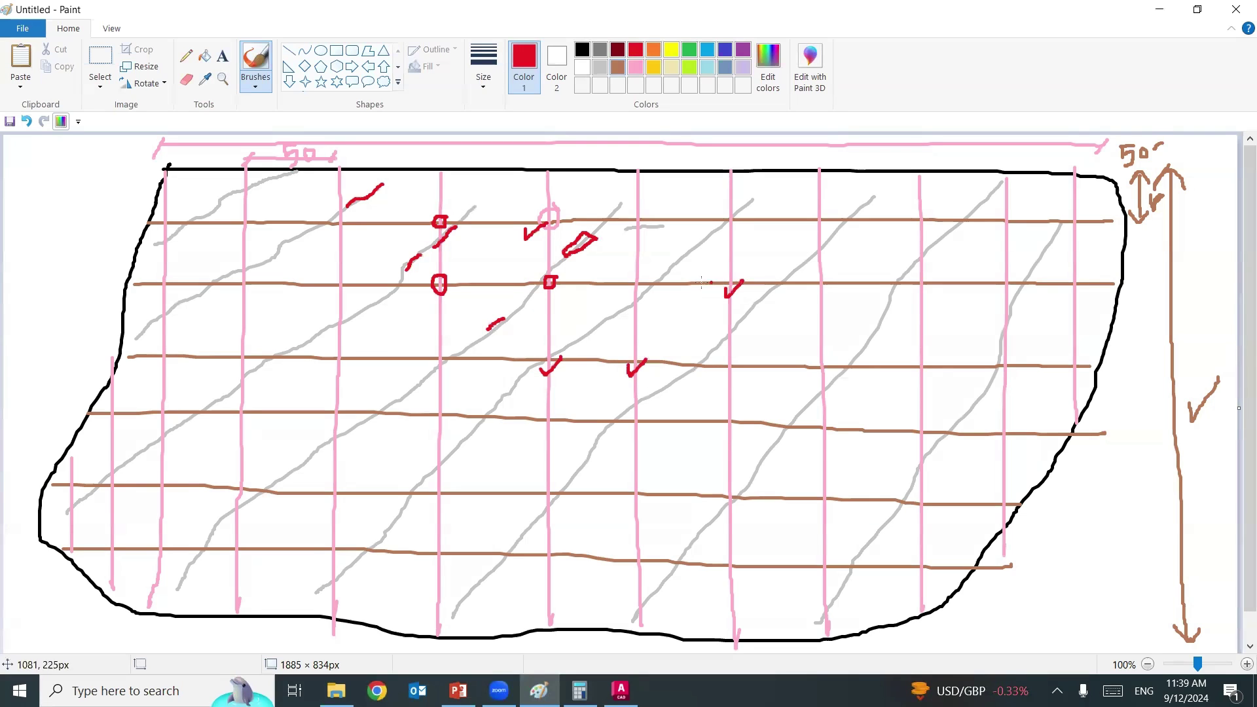
pyautogui.moveTo(634, 280); pyautogui.dragTo(649, 273)
pyautogui.moveTo(636, 218); pyautogui.dragTo(835, 214)
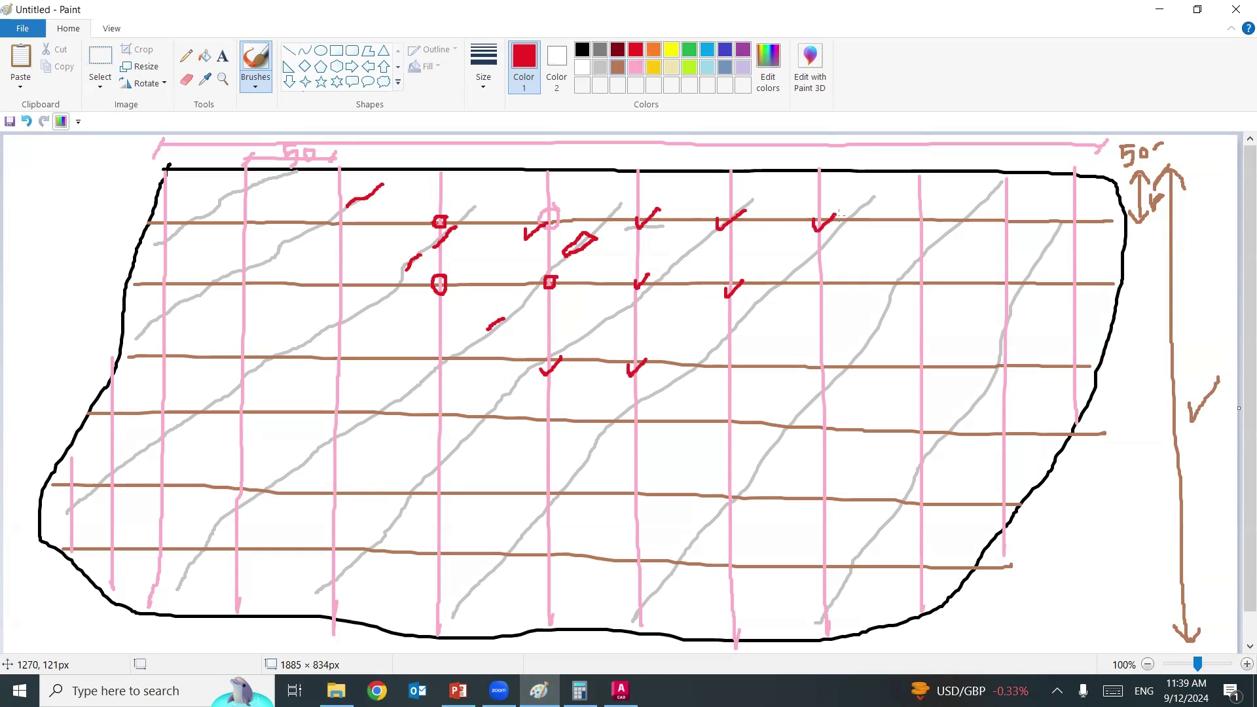
pyautogui.moveTo(917, 218); pyautogui.dragTo(941, 211)
pyautogui.moveTo(917, 280); pyautogui.dragTo(930, 277)
pyautogui.moveTo(812, 283); pyautogui.dragTo(837, 277)
pyautogui.moveTo(811, 368); pyautogui.dragTo(832, 353)
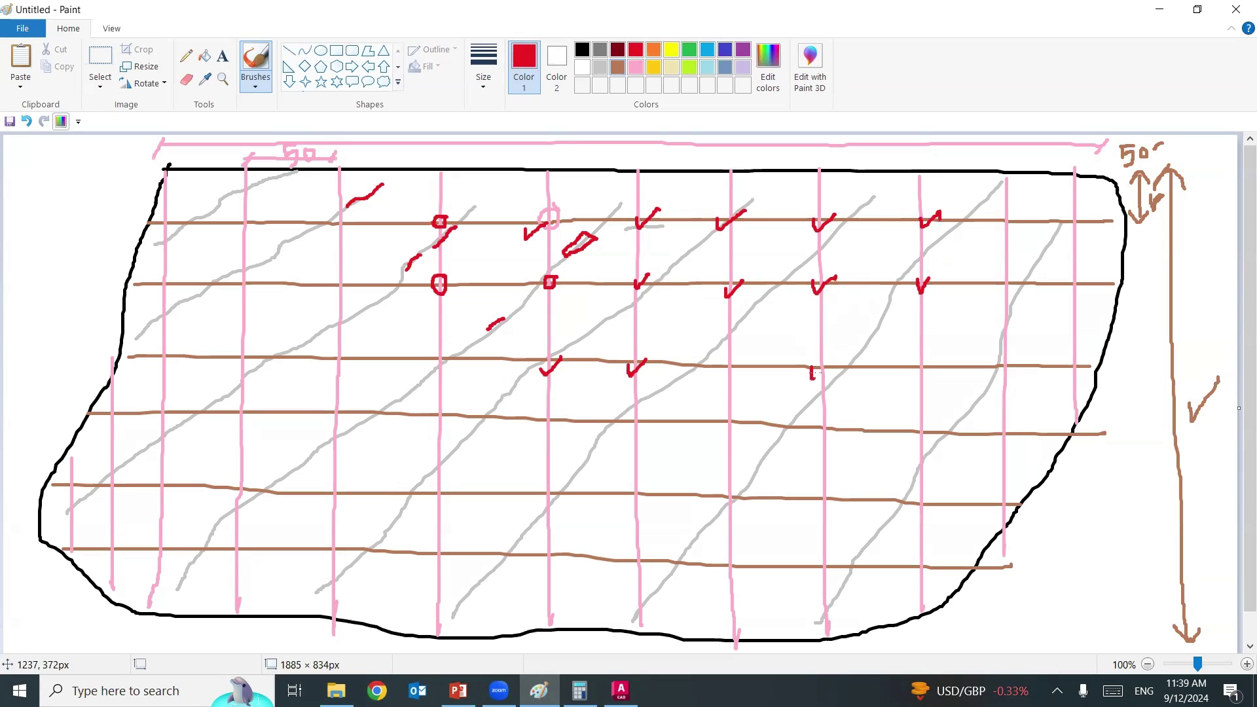
pyautogui.moveTo(718, 367); pyautogui.dragTo(744, 353)
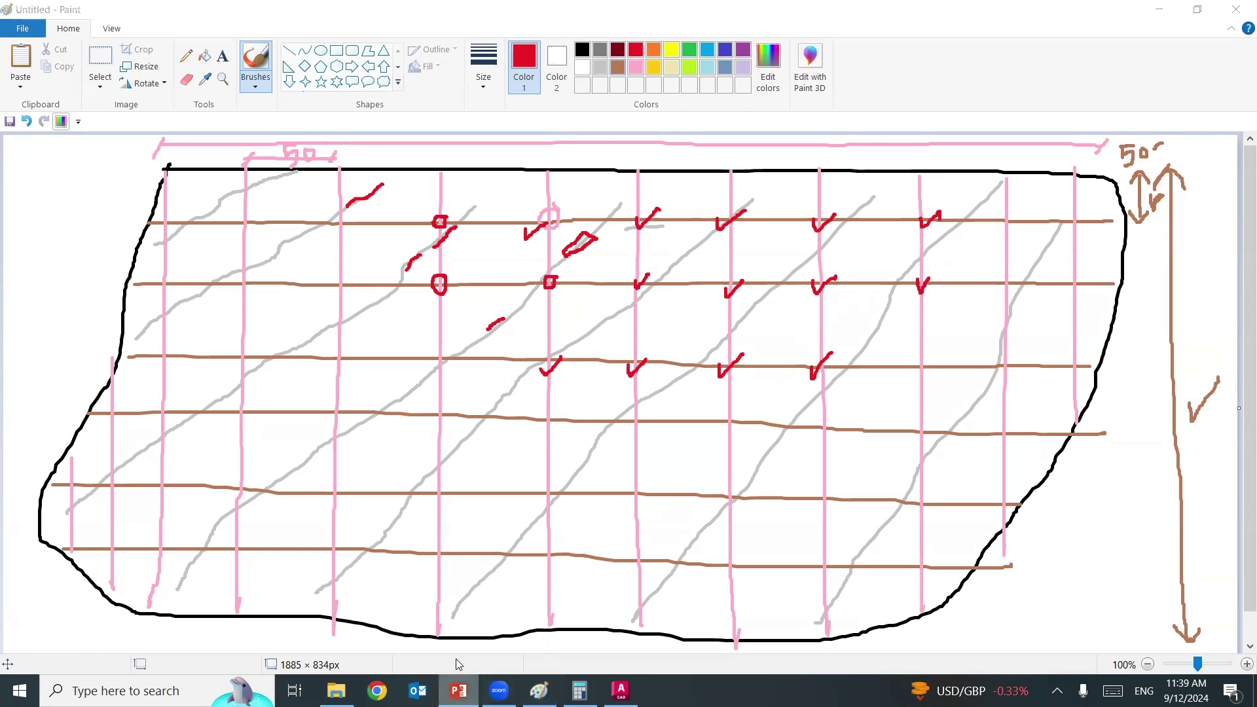
pyautogui.click(458, 691)
# - Go to slide 14, 'Example -2- Sample Calculation Using the Grid Method'
pyautogui.scroll(-3, 84, 573)
pyautogui.scroll(-3, 84, 572)
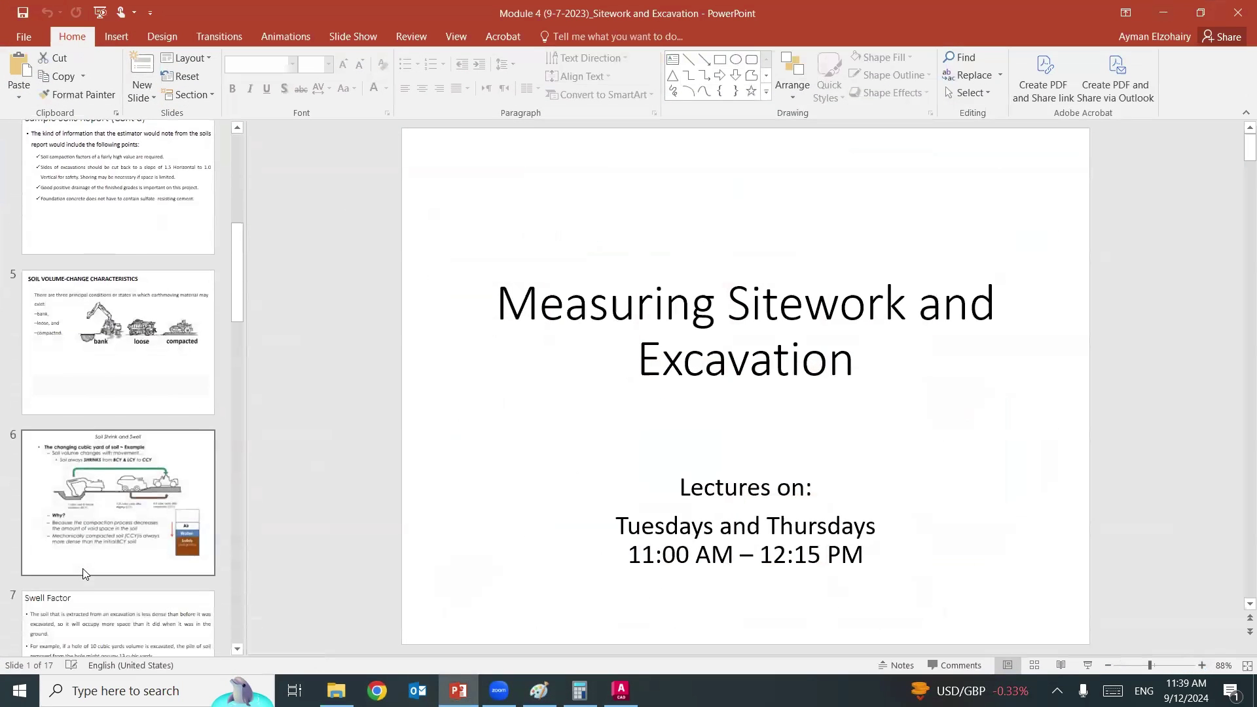
pyautogui.scroll(-3, 84, 573)
pyautogui.scroll(-3, 84, 574)
pyautogui.scroll(-3, 84, 574)
pyautogui.scroll(-3, 84, 575)
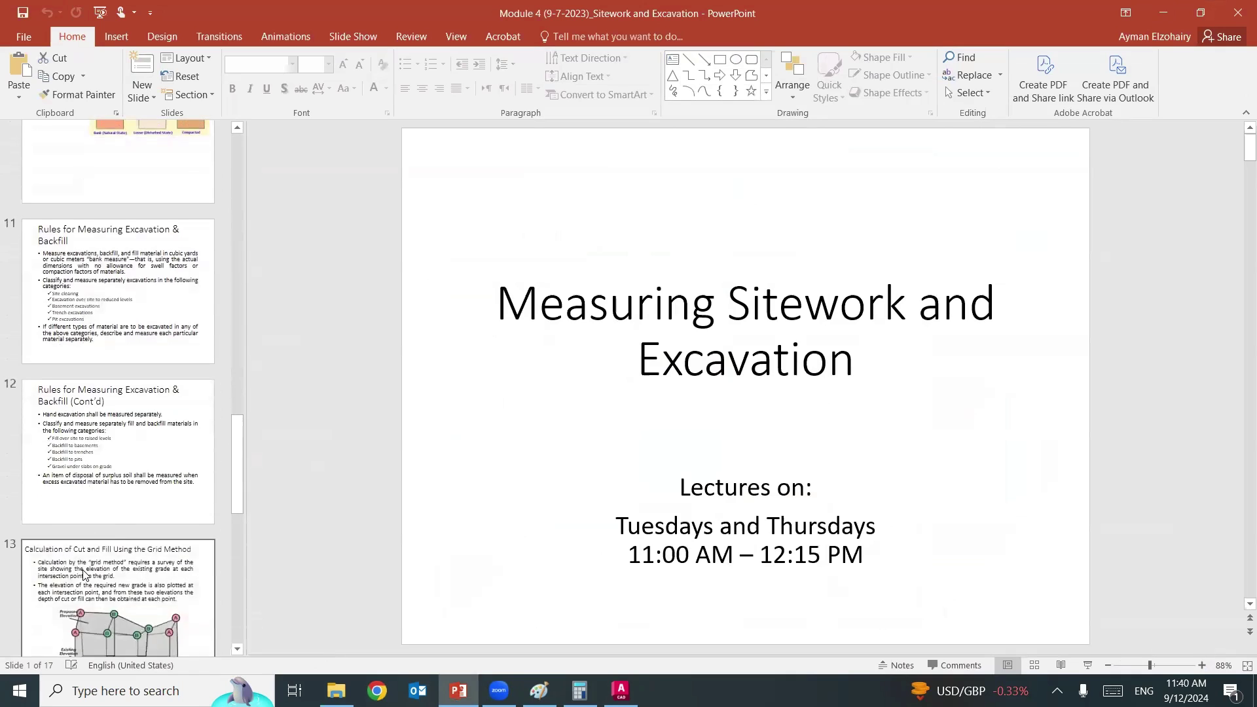
pyautogui.scroll(-3, 84, 576)
pyautogui.scroll(-3, 83, 576)
pyautogui.scroll(3, 83, 342)
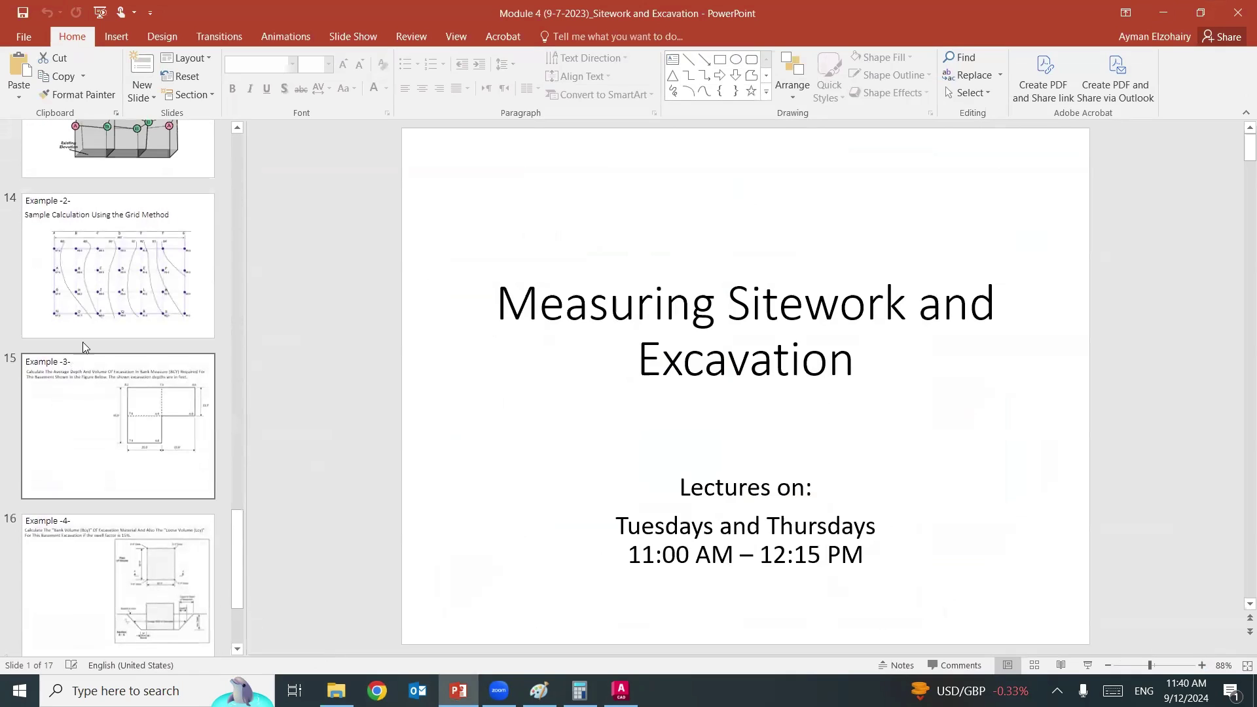
pyautogui.click(93, 303)
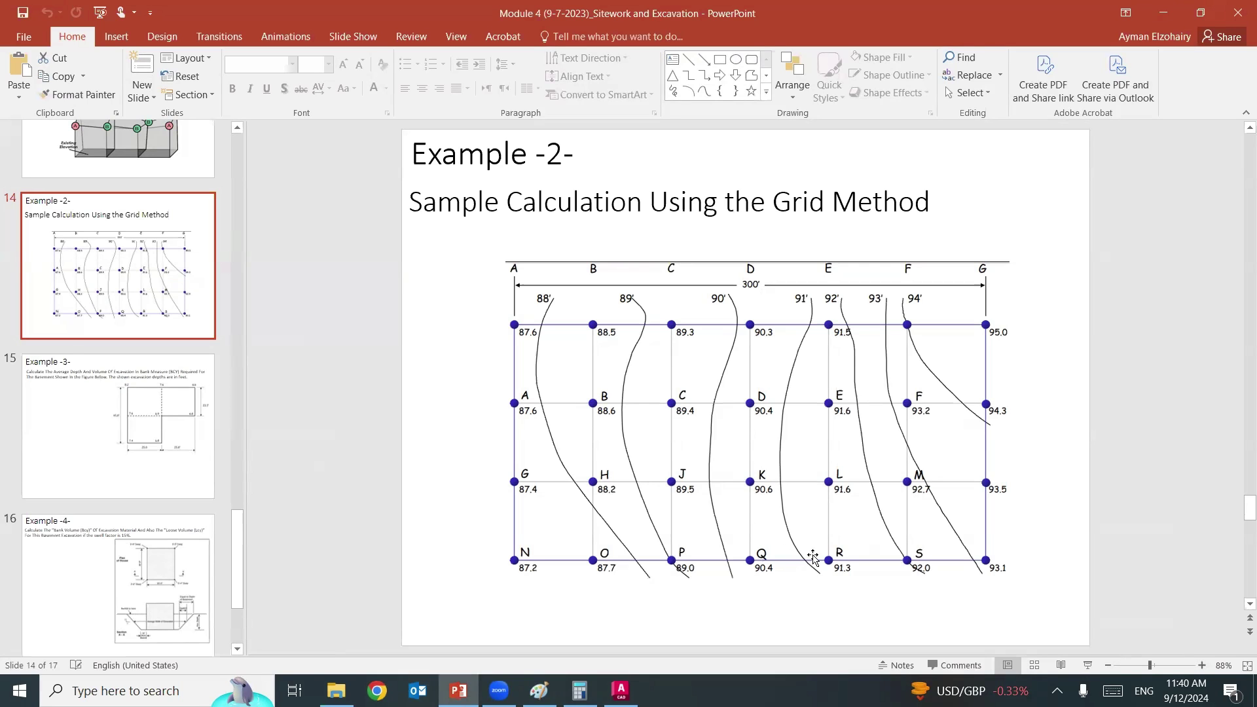
# - Return to the grading plan, check elevations, and frame the grid with its 481.2556 and 415.3529 dimensions
pyautogui.click(620, 691)
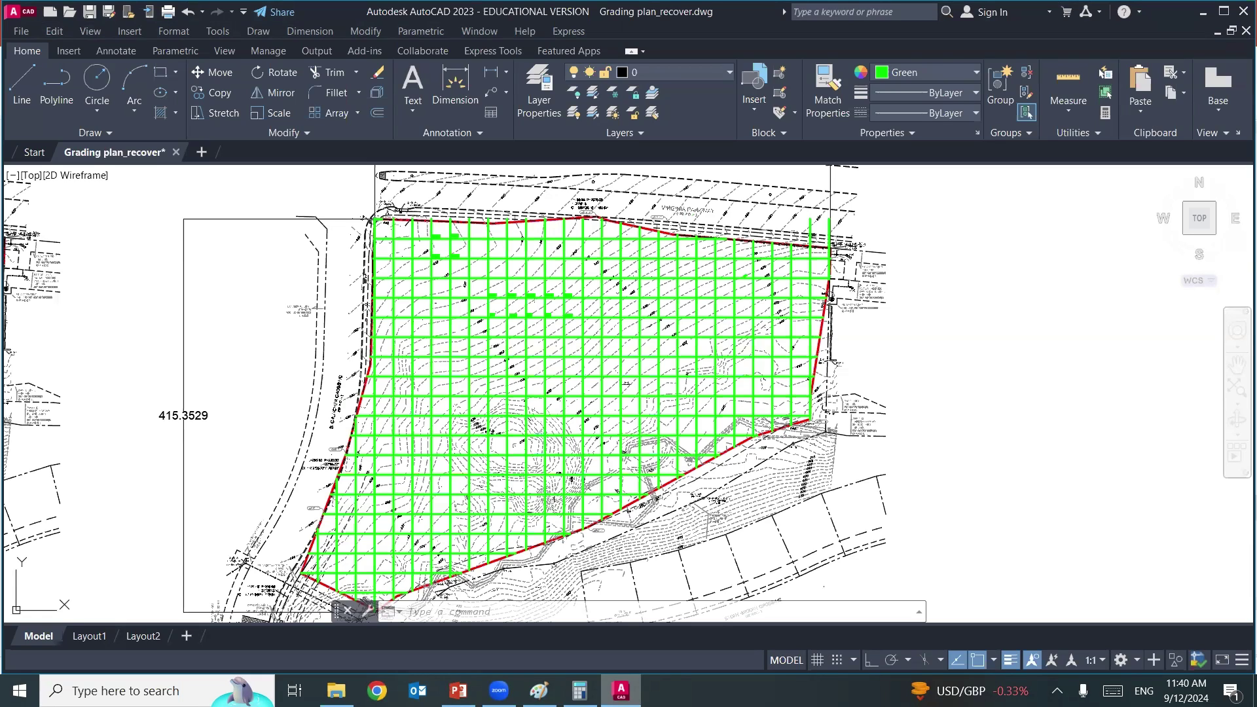
pyautogui.scroll(5, 563, 309)
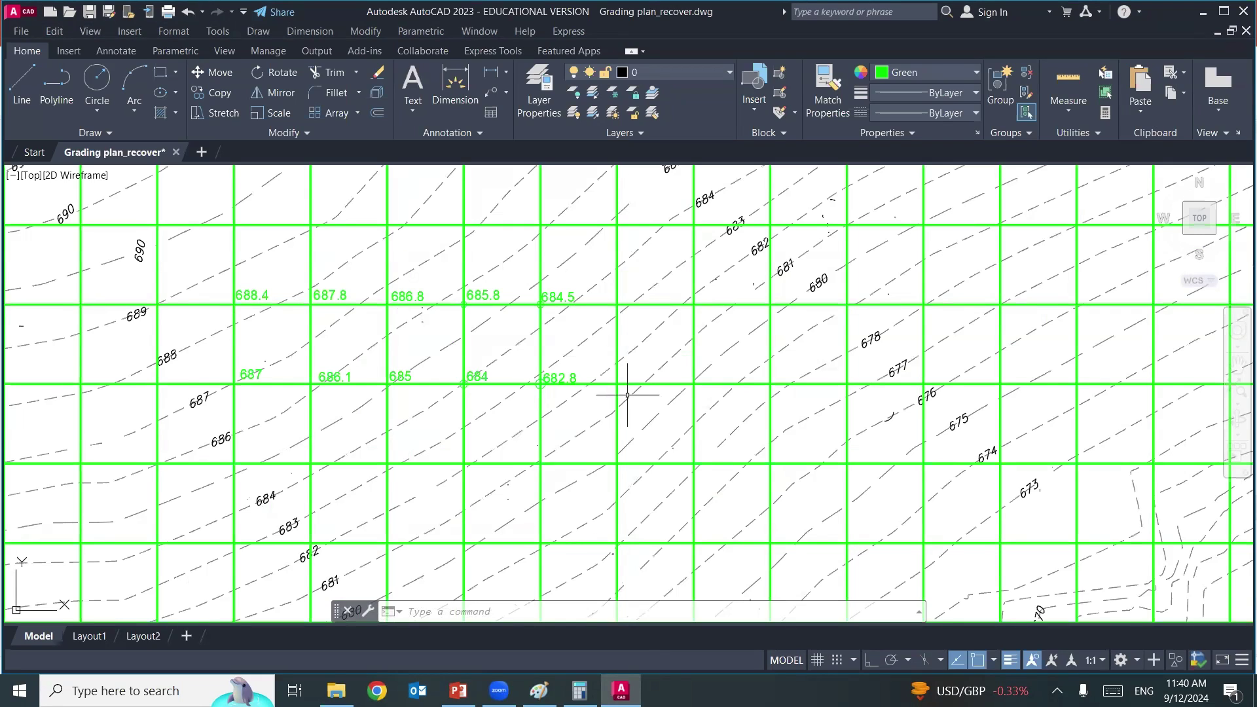
pyautogui.scroll(-3, 613, 338)
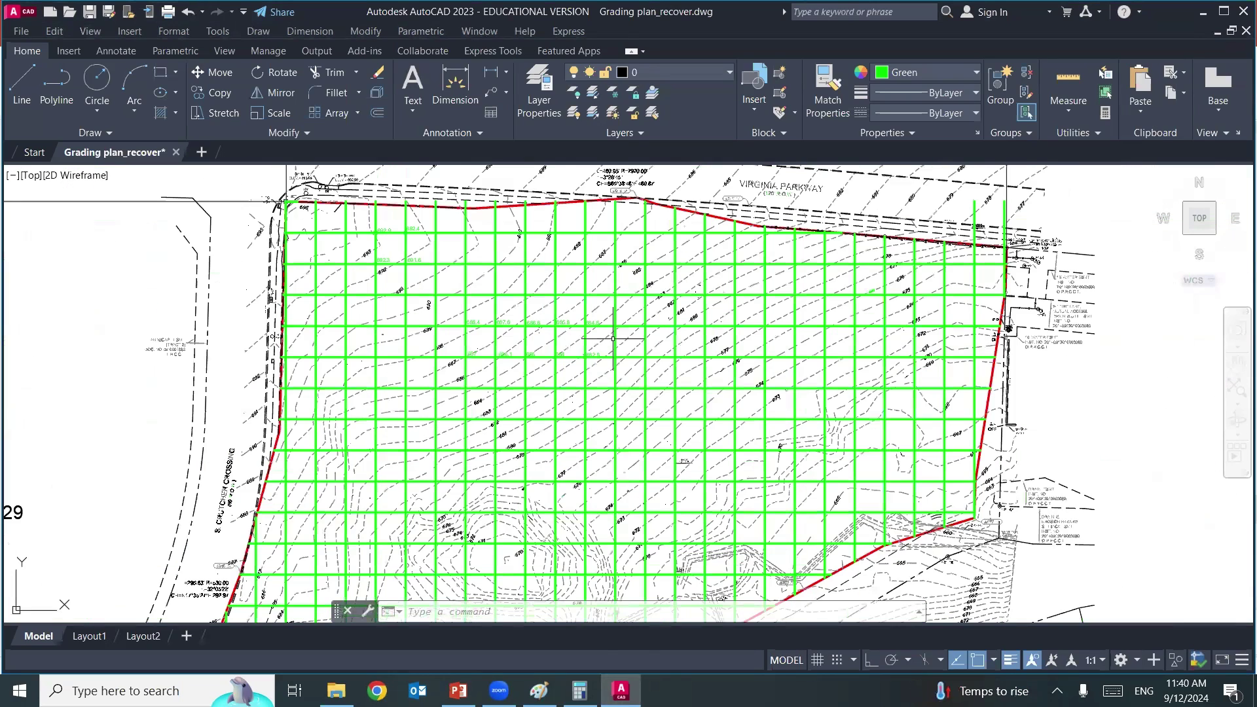
pyautogui.scroll(-2, 612, 339)
pyautogui.moveTo(762, 351); pyautogui.dragTo(752, 293, button='middle')
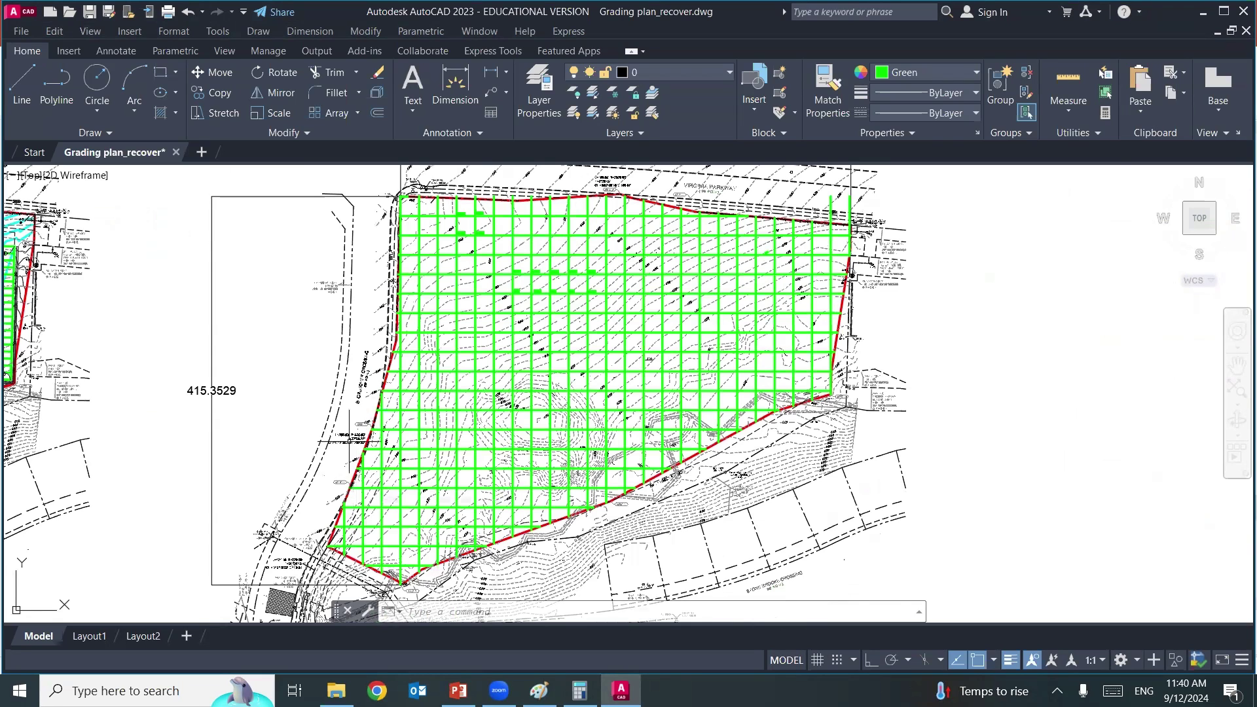
pyautogui.moveTo(300, 337); pyautogui.dragTo(336, 421, button='middle')
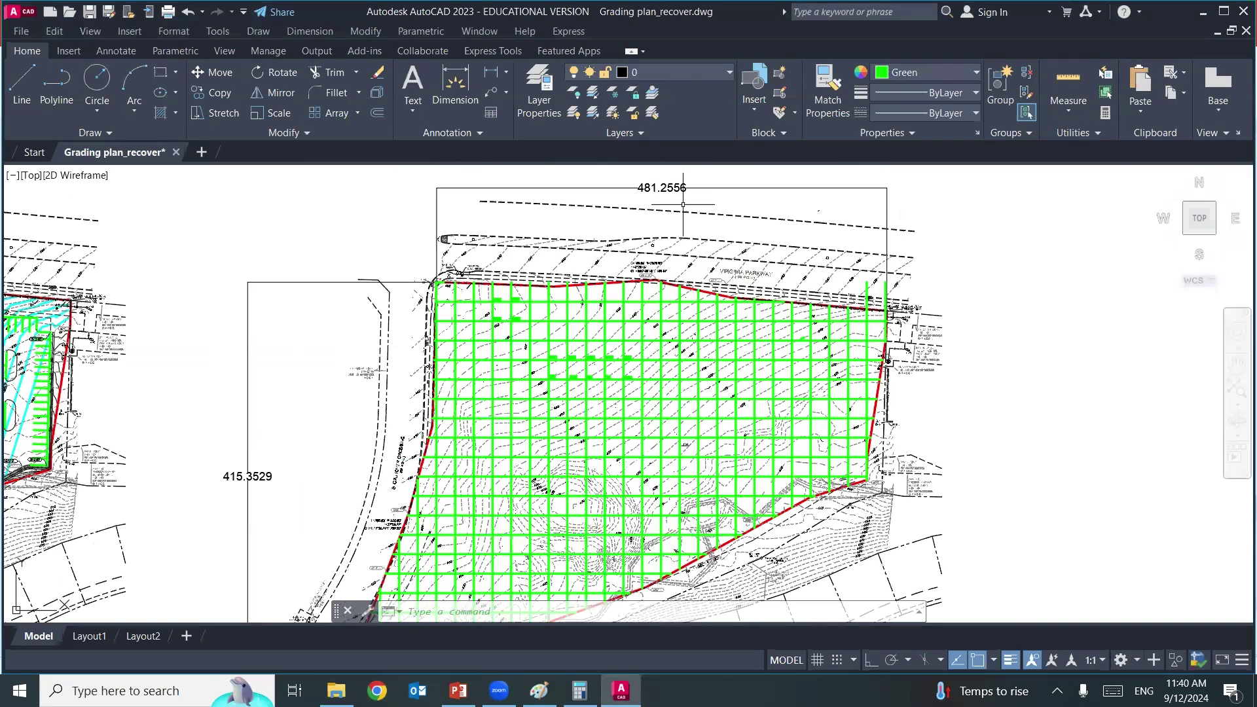
# - Select the two boundary rectangle polylines measuring 481.2556 and 415.3529
pyautogui.click(667, 189)
pyautogui.click(265, 466)
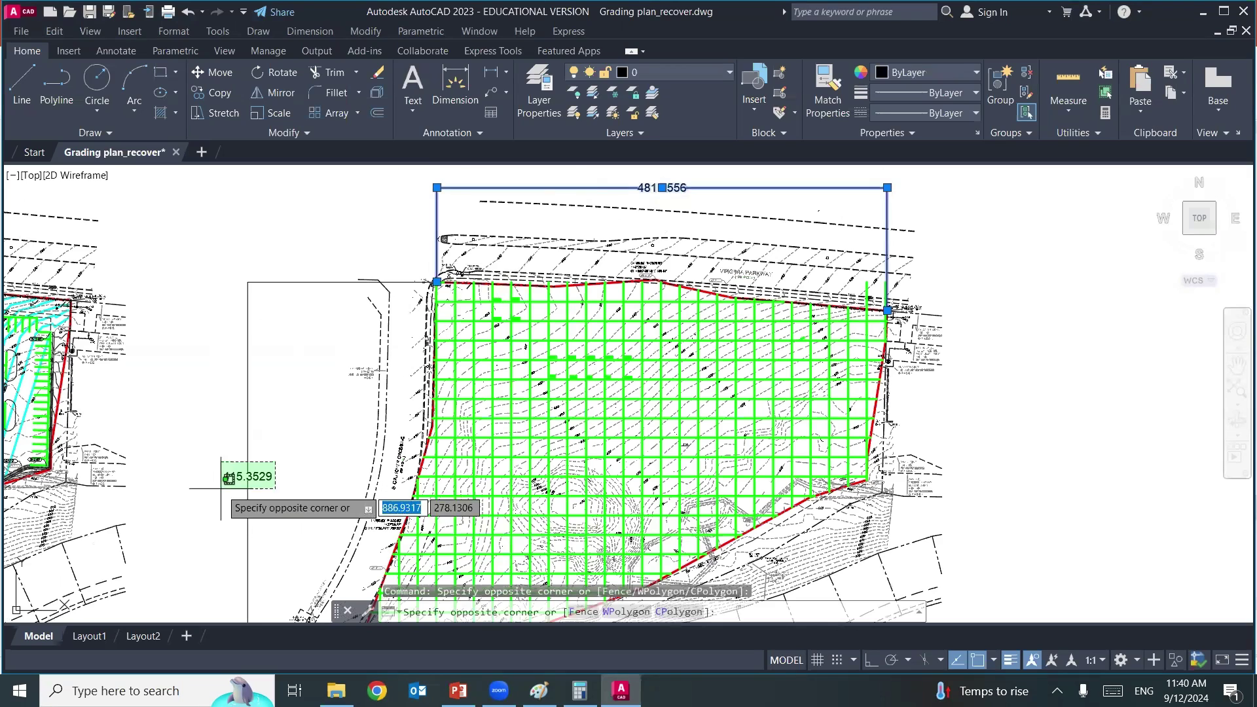
pyautogui.click(203, 500)
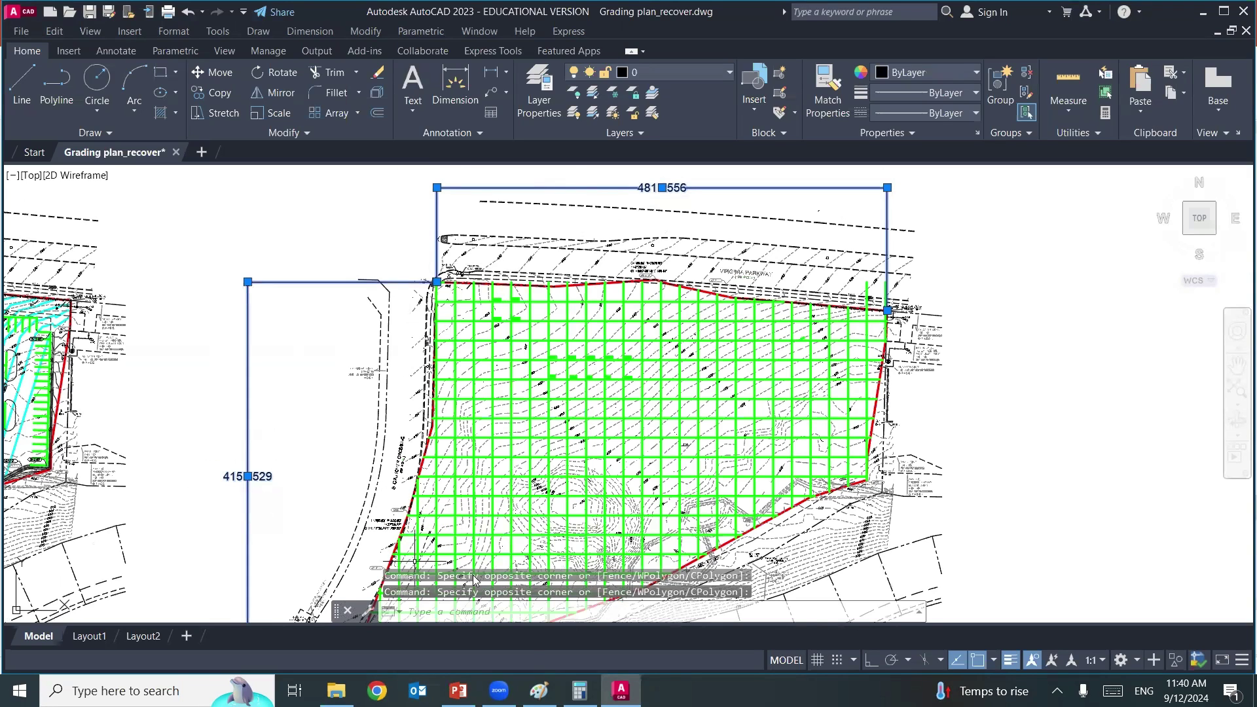
# - Compute 481 × 415 = 199,615 in Calculator and begin dividing it
pyautogui.click(579, 691)
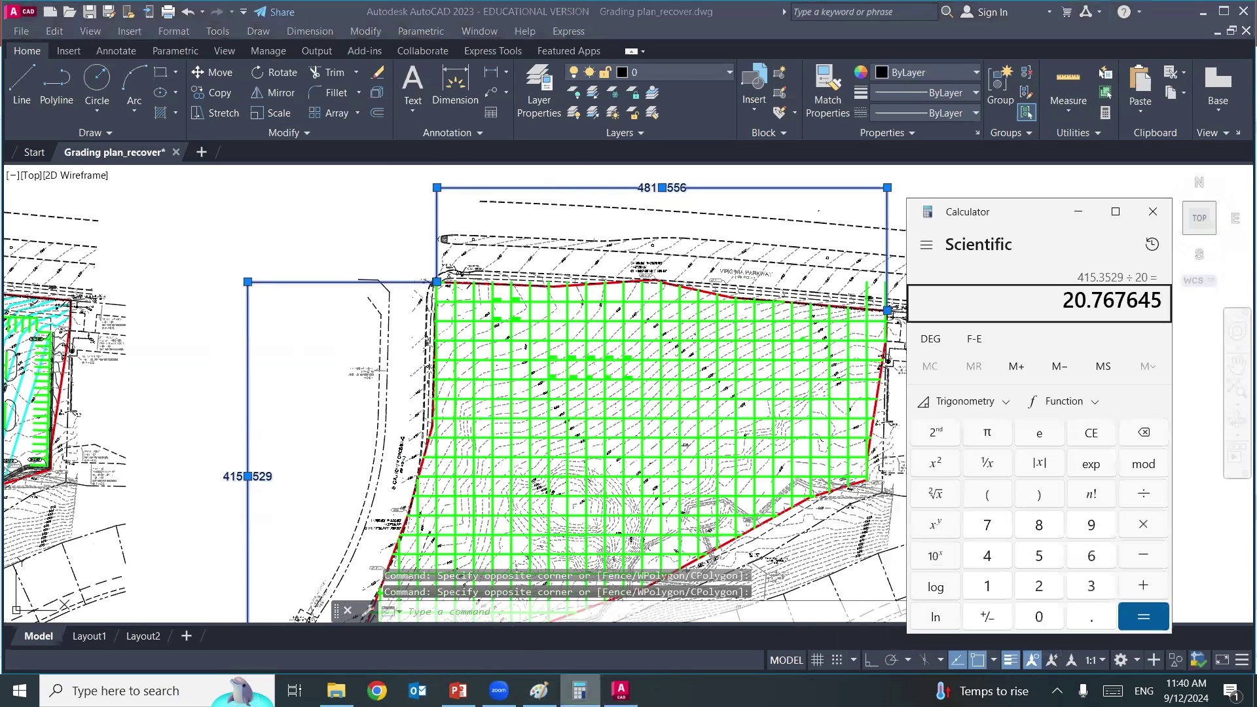
pyautogui.write('481*')
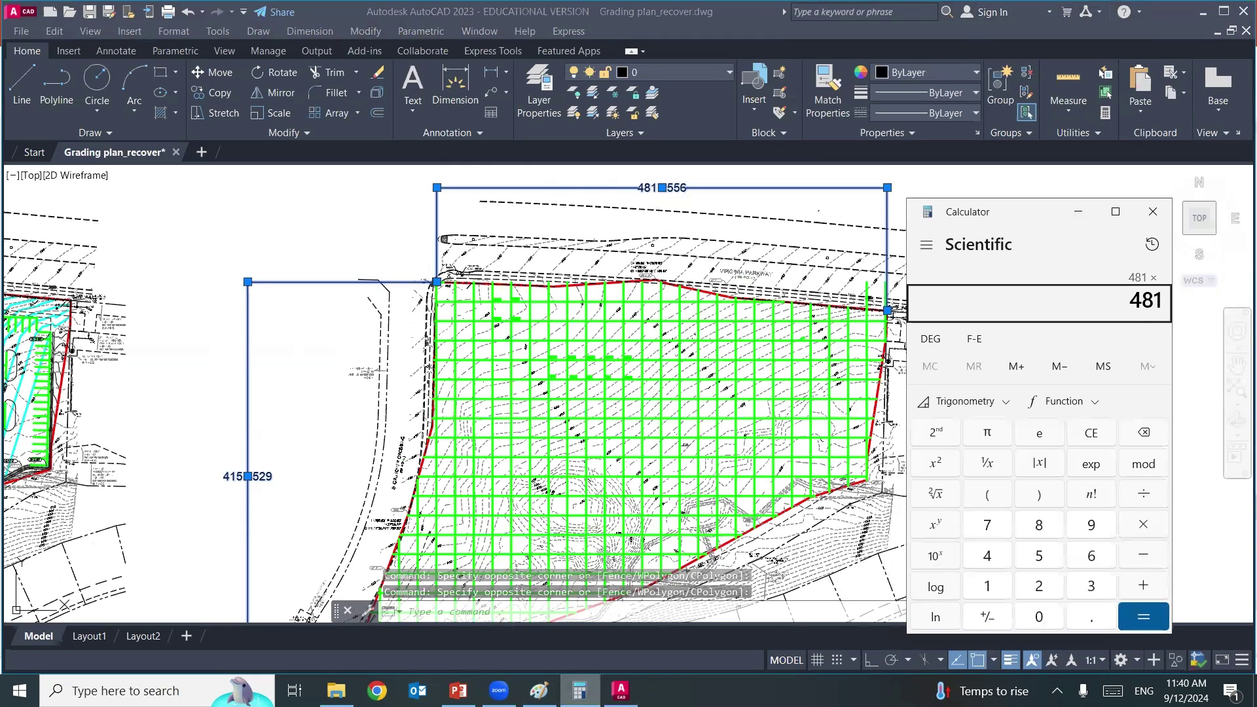
pyautogui.write('415')
pyautogui.press('Return')
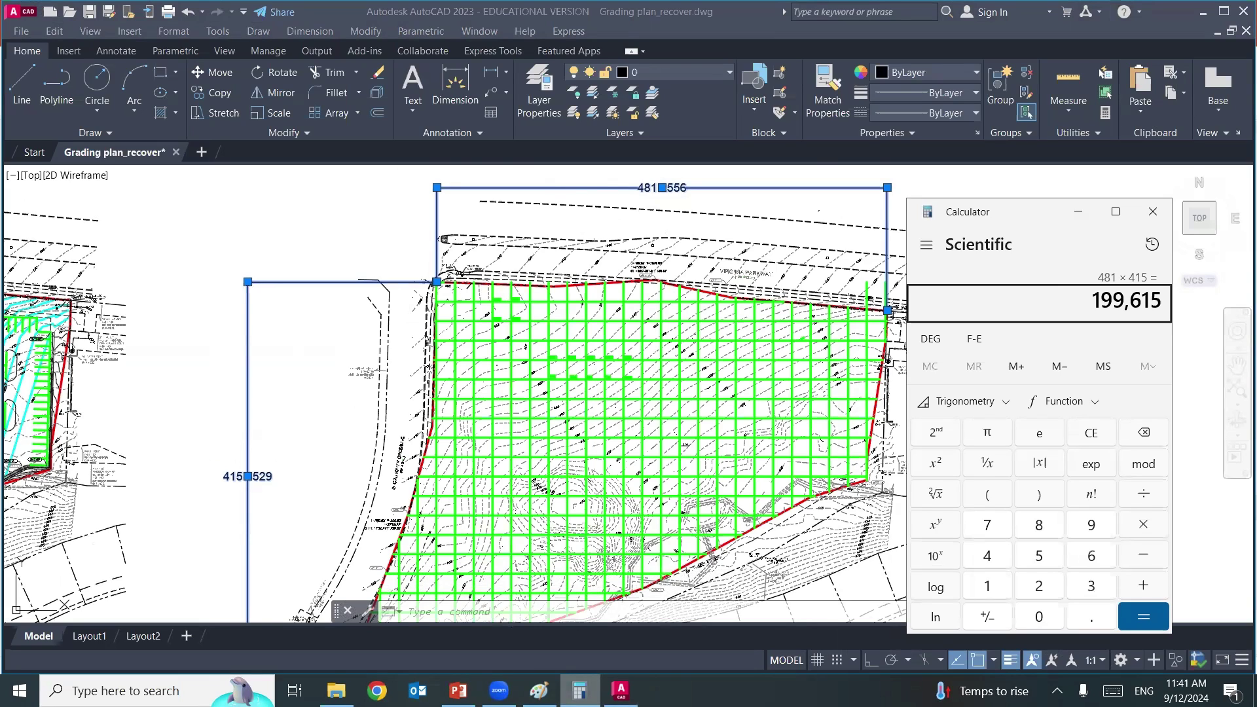
pyautogui.press('/')
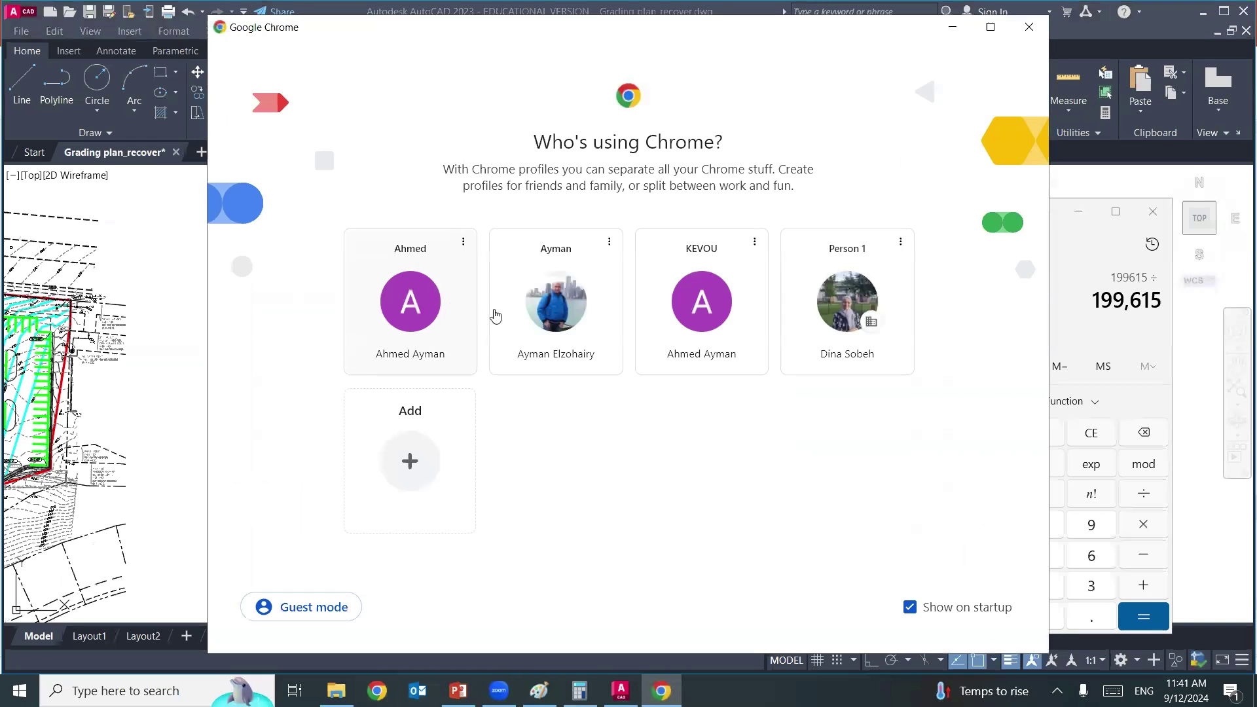
# - Search Google for converting acres to square feet, finding 1 acre = 43,560 sq ft
pyautogui.click(556, 307)
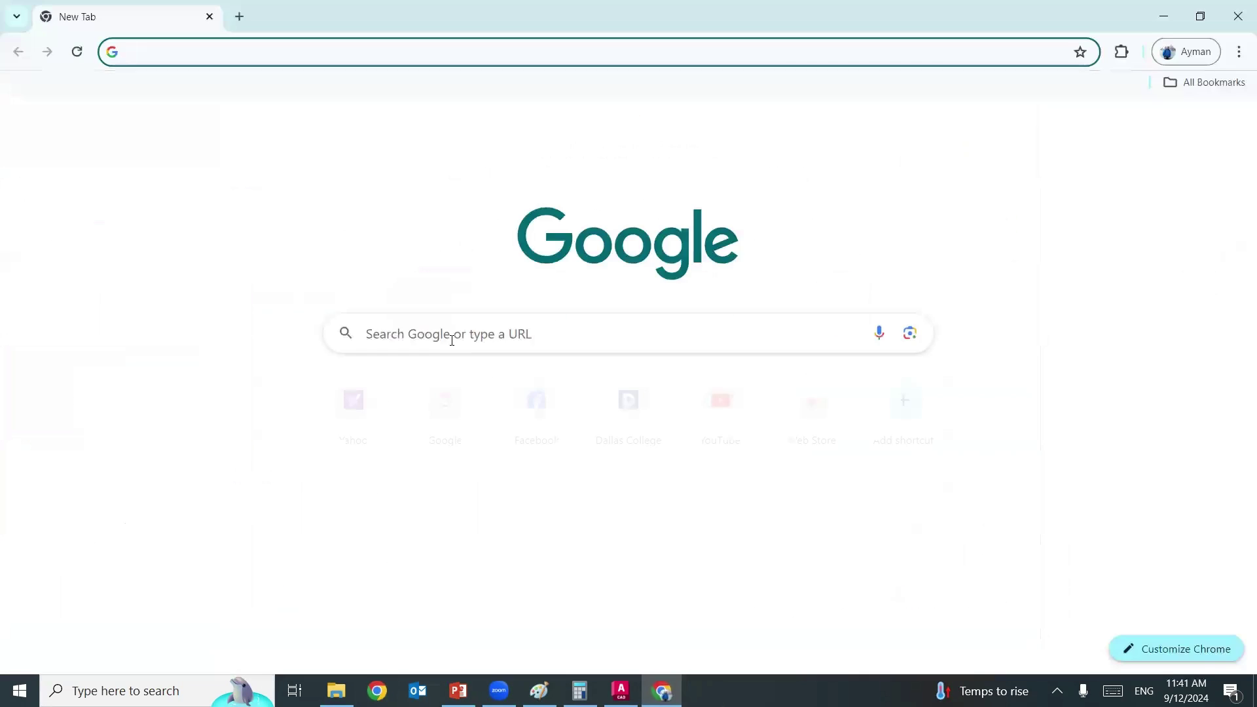
pyautogui.click(449, 399)
pyautogui.write('co')
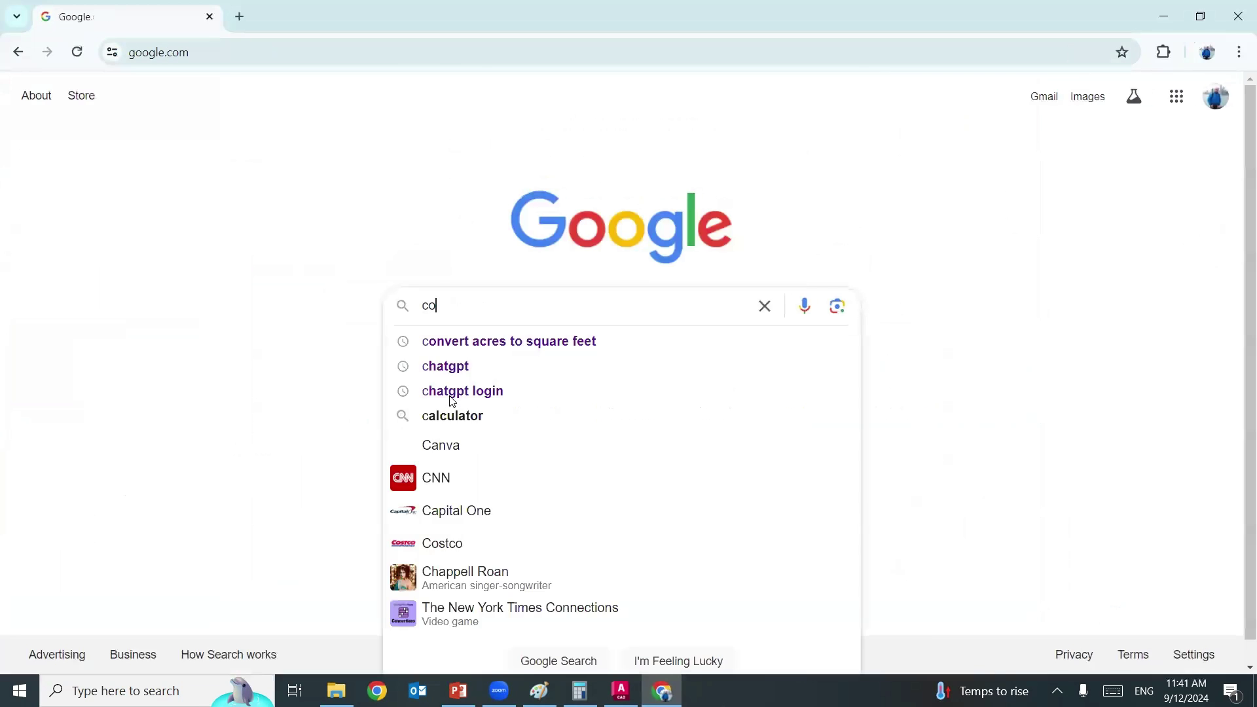
pyautogui.write('nvert')
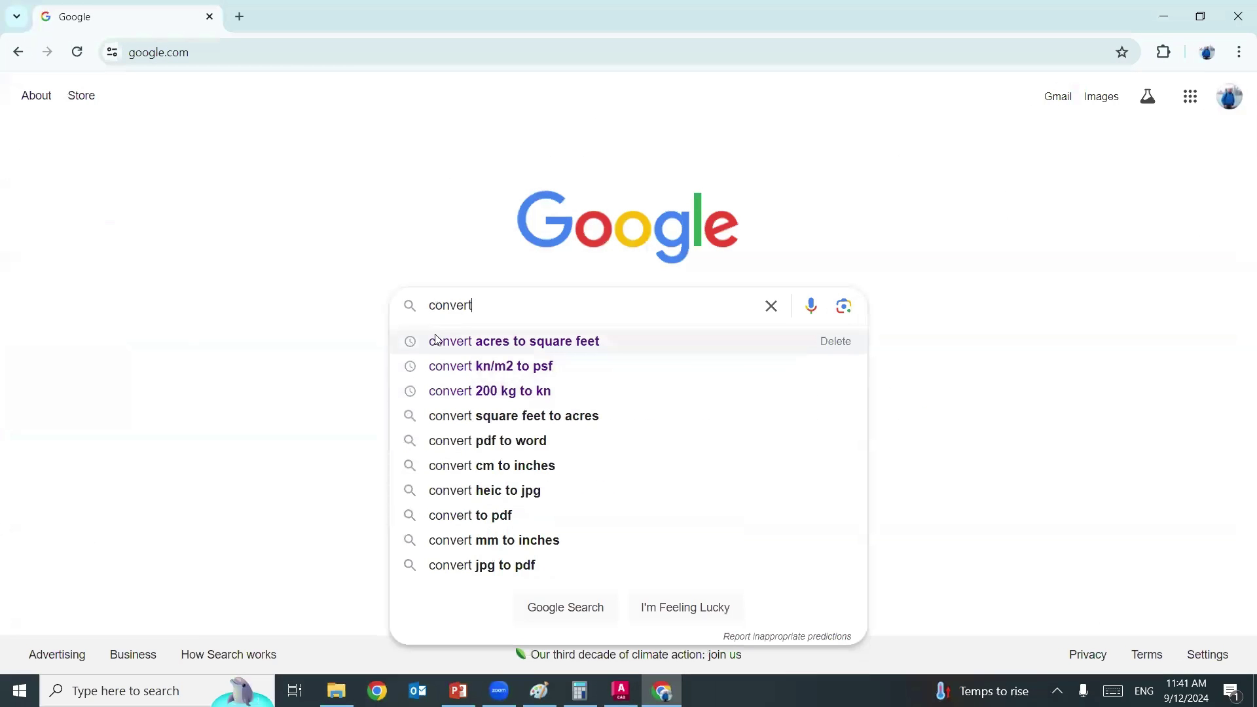
pyautogui.click(447, 341)
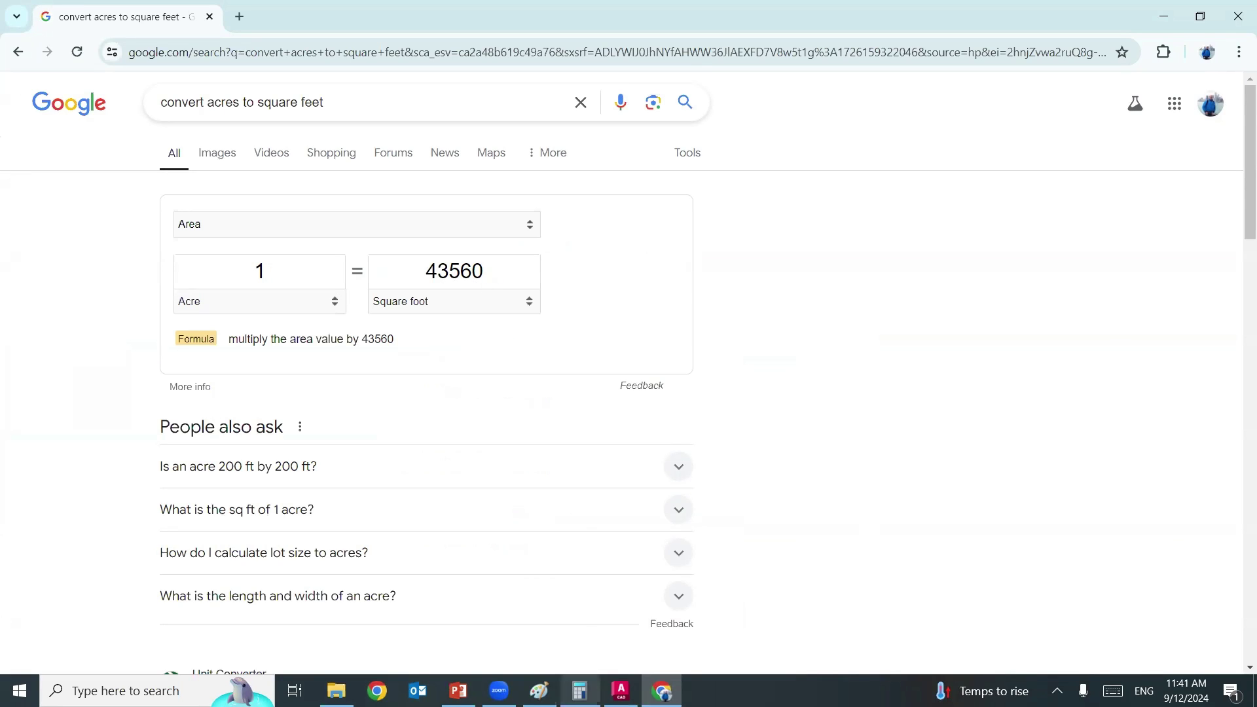
# - Divide 199,615 by 43,560 in Calculator to get 4.5825 acres
pyautogui.click(586, 689)
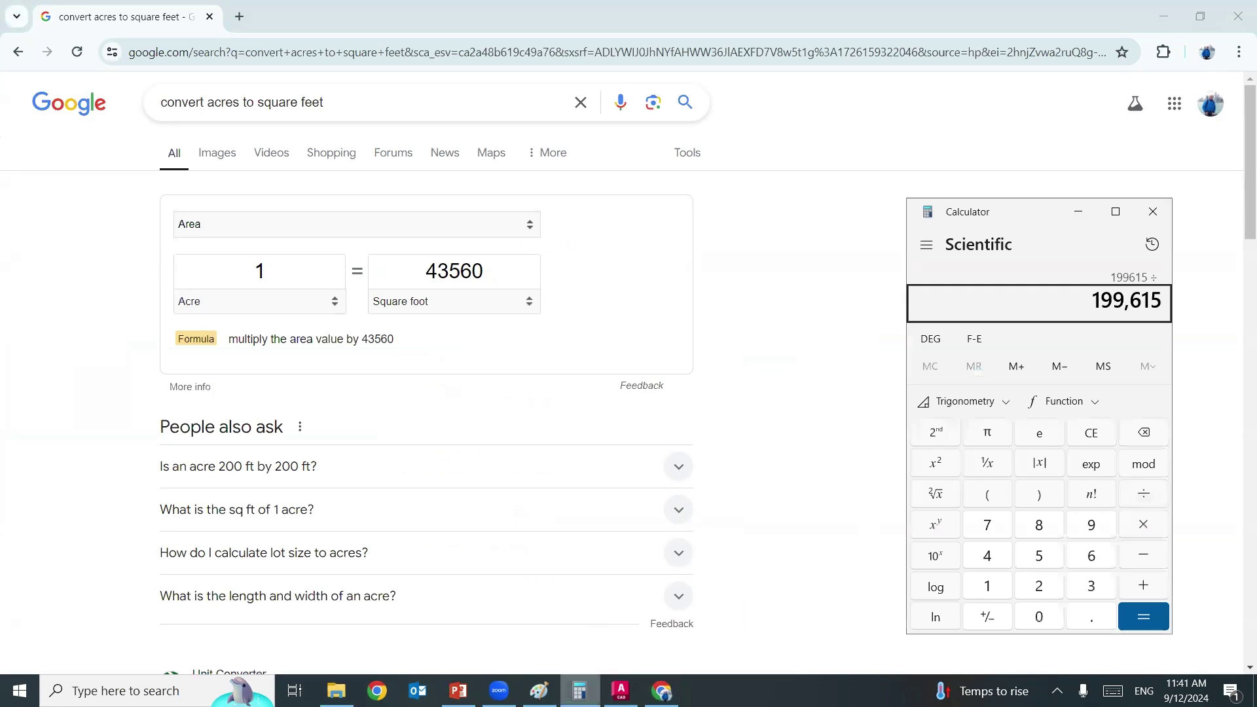
pyautogui.write('43560')
pyautogui.press('Return')
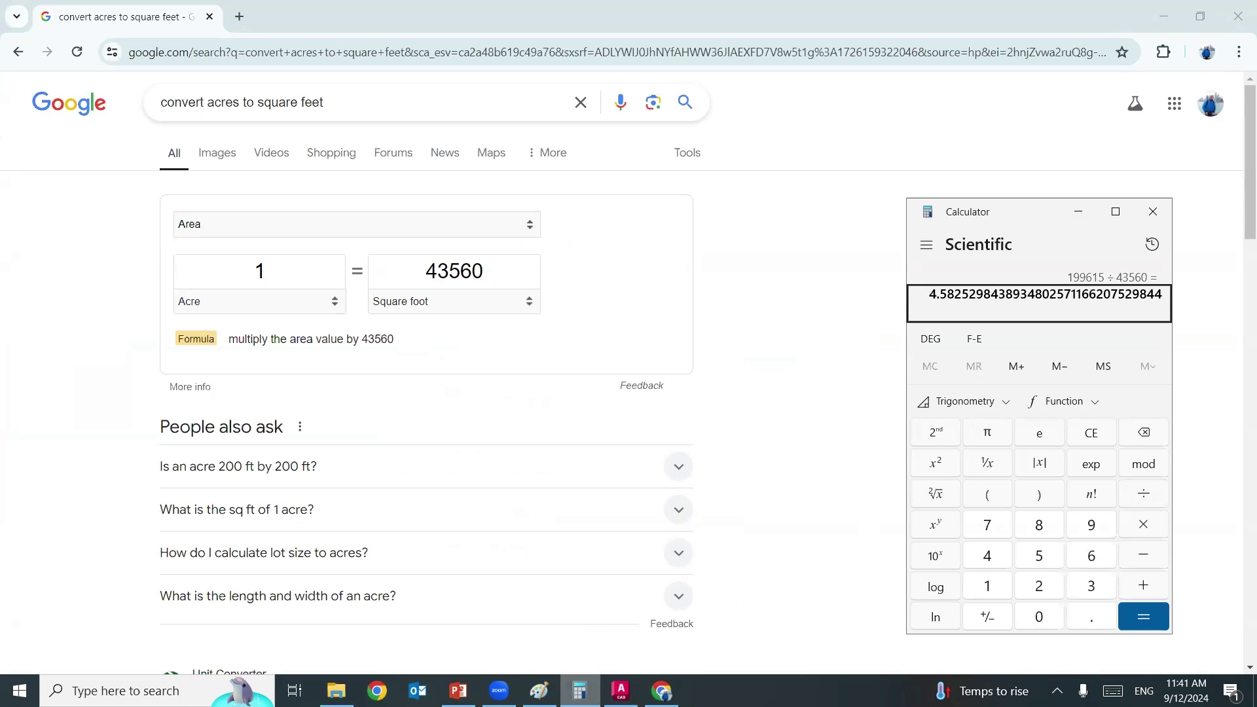
pyautogui.click(620, 691)
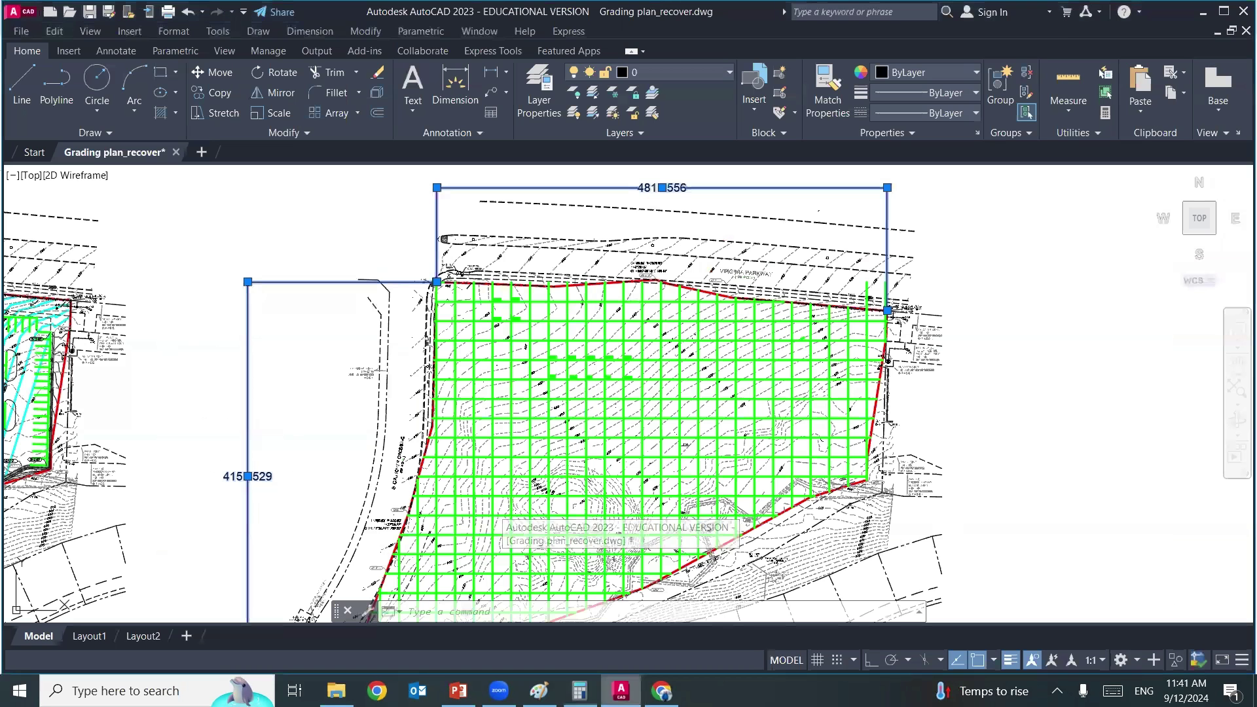
pyautogui.moveTo(600, 508); pyautogui.dragTo(588, 425, button='middle')
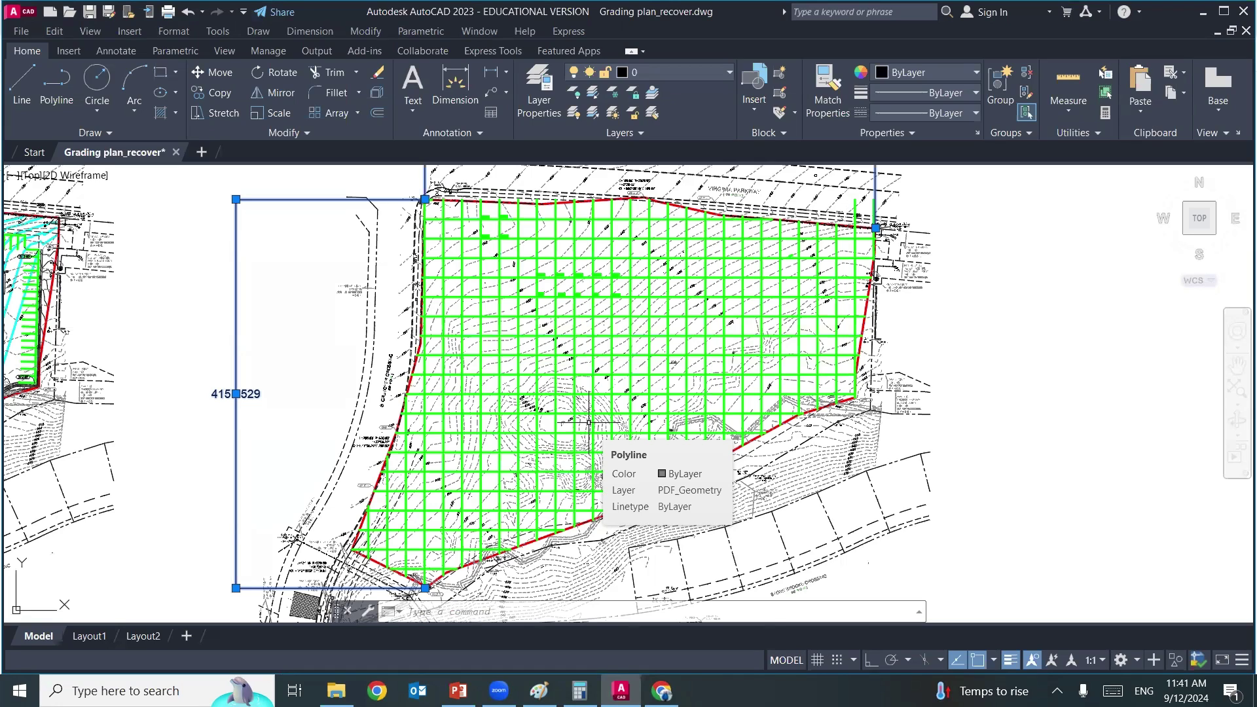
pyautogui.press('Escape')
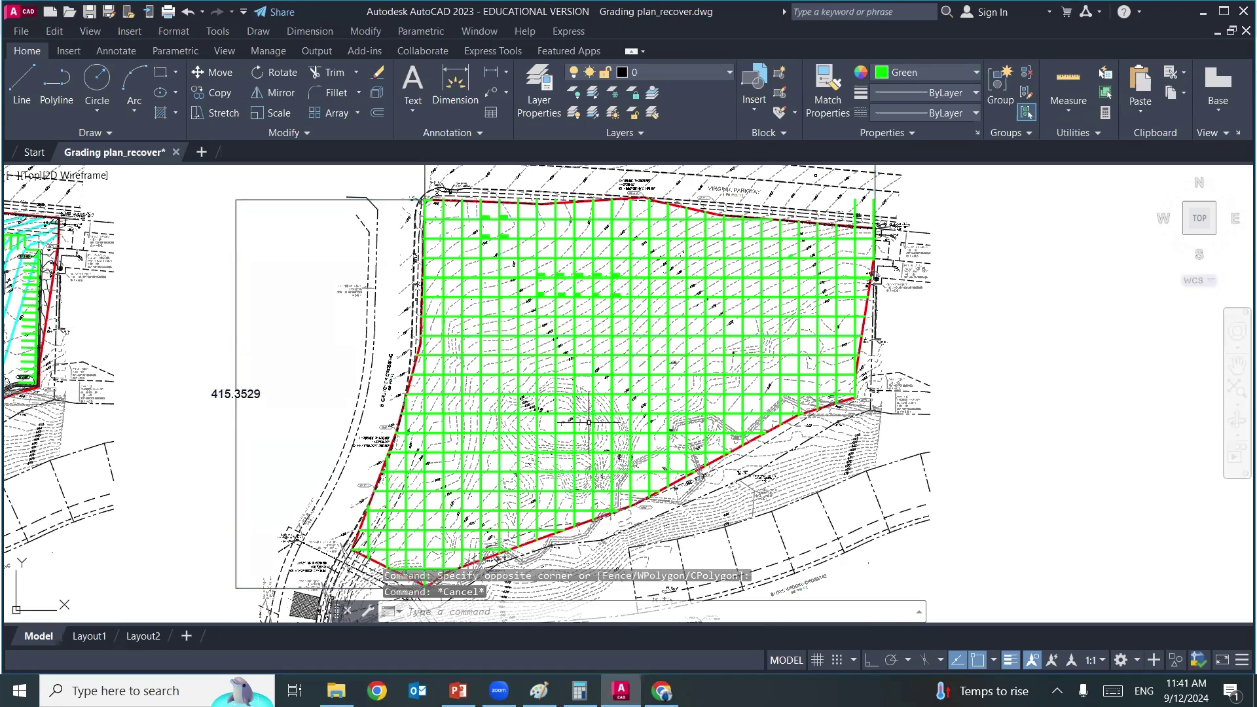
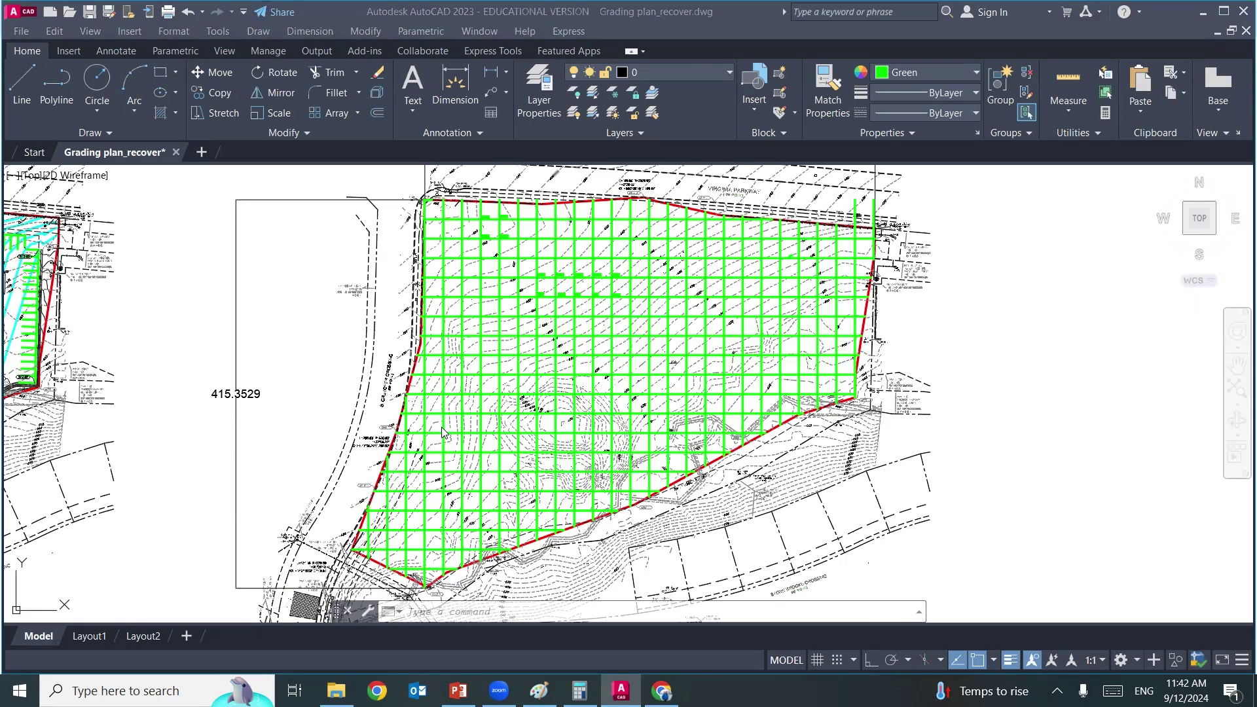
# - Centre the gridded site plan and erase four unwanted horizontal grid lines near the top
pyautogui.click(308, 301)
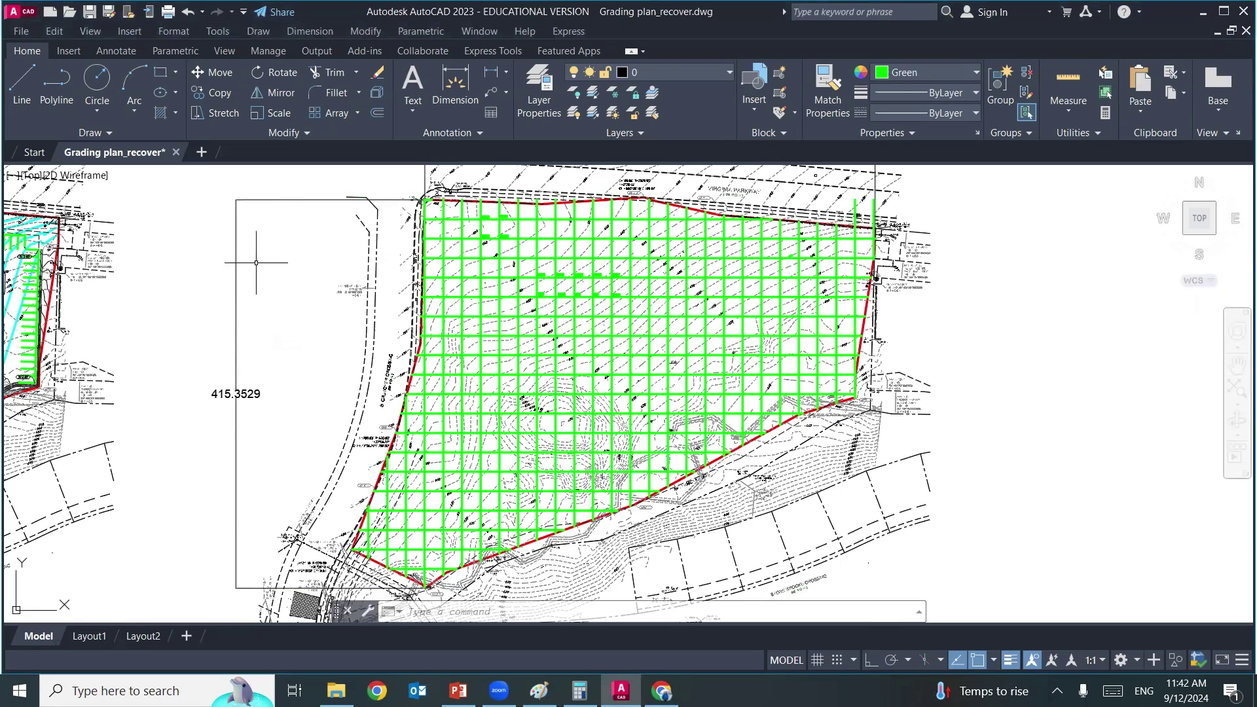
pyautogui.scroll(-2, 286, 281)
pyautogui.moveTo(266, 270); pyautogui.dragTo(500, 292, button='middle')
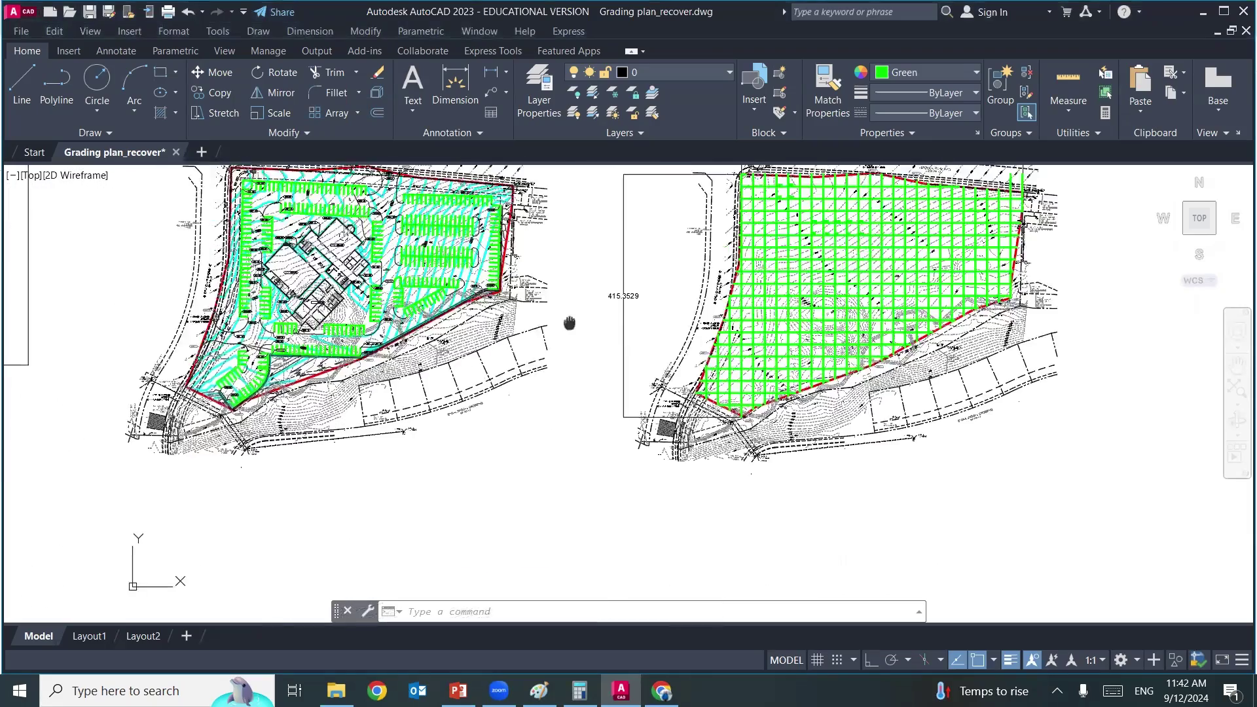
pyautogui.scroll(1, 569, 320)
pyautogui.moveTo(570, 320); pyautogui.dragTo(877, 419, button='middle')
pyautogui.moveTo(352, 444); pyautogui.dragTo(425, 437, button='middle')
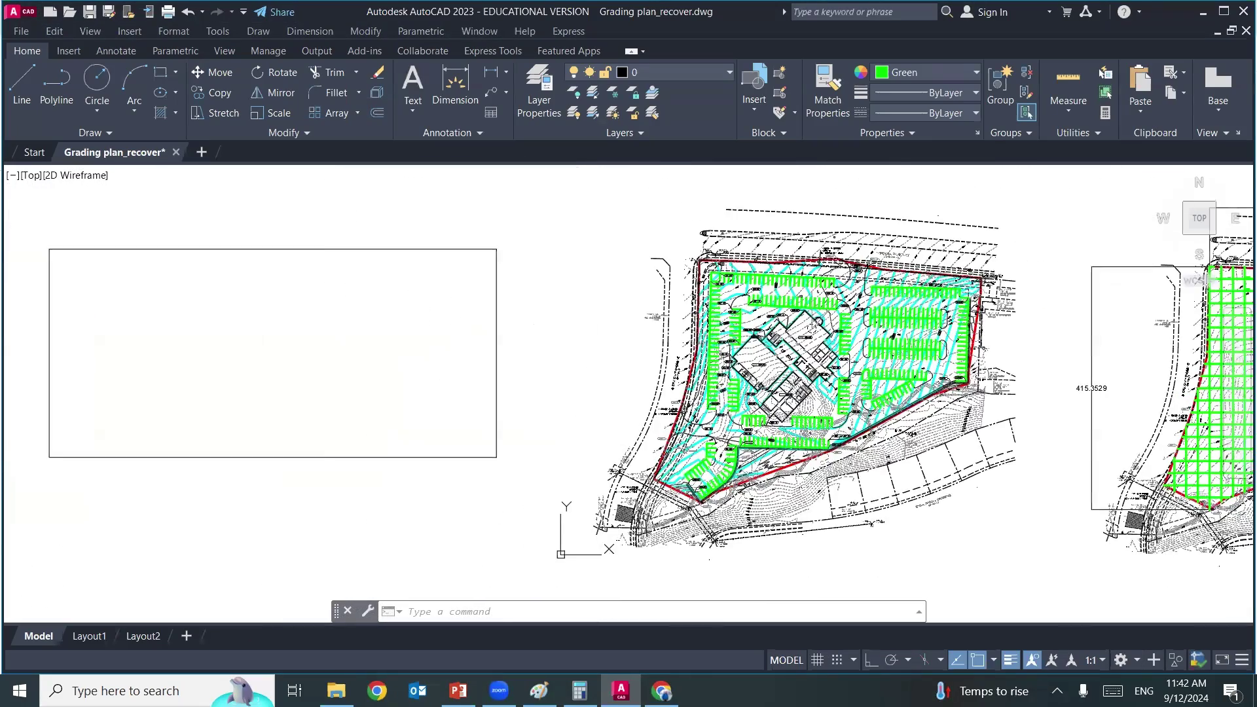
pyautogui.moveTo(730, 496); pyautogui.dragTo(249, 464, button='middle')
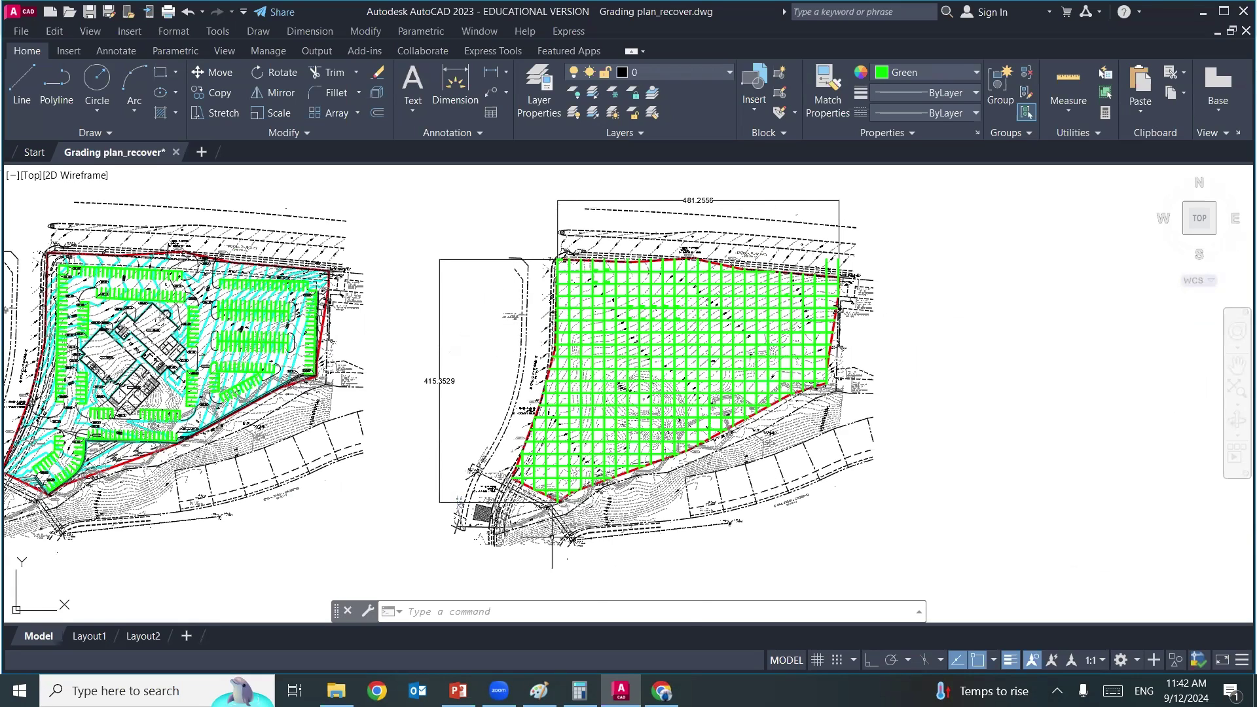
pyautogui.scroll(4, 638, 297)
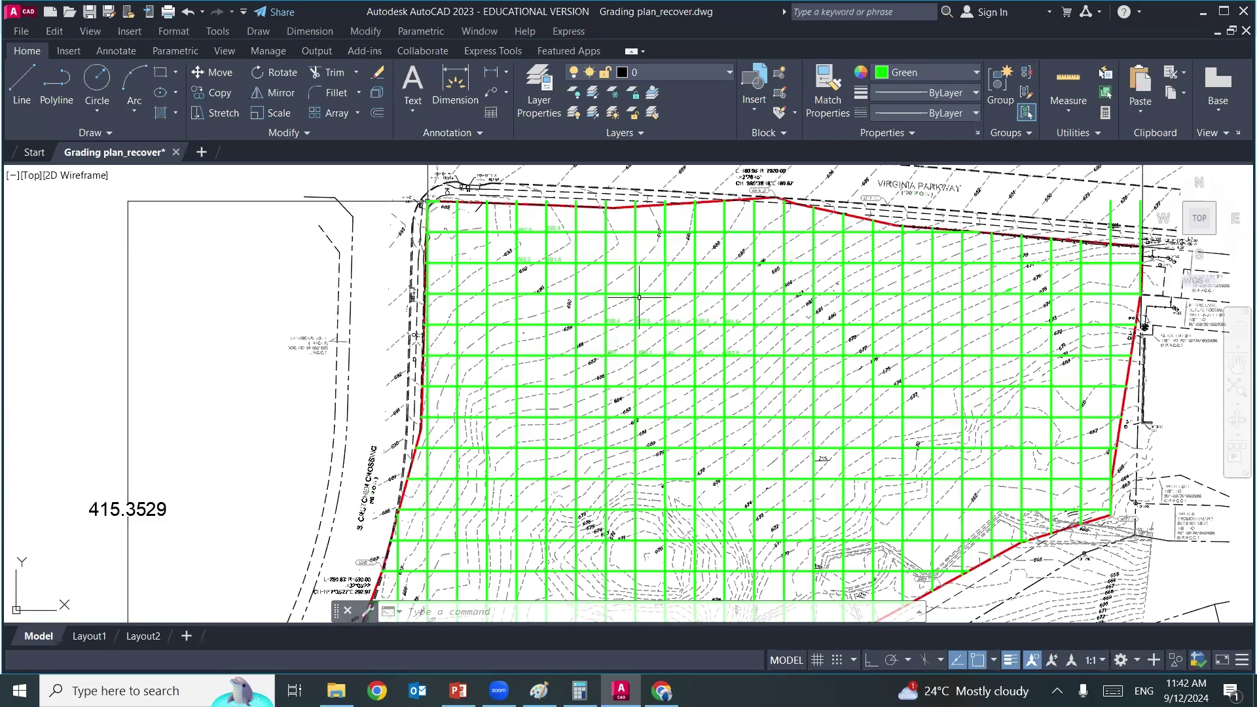
pyautogui.click(662, 232)
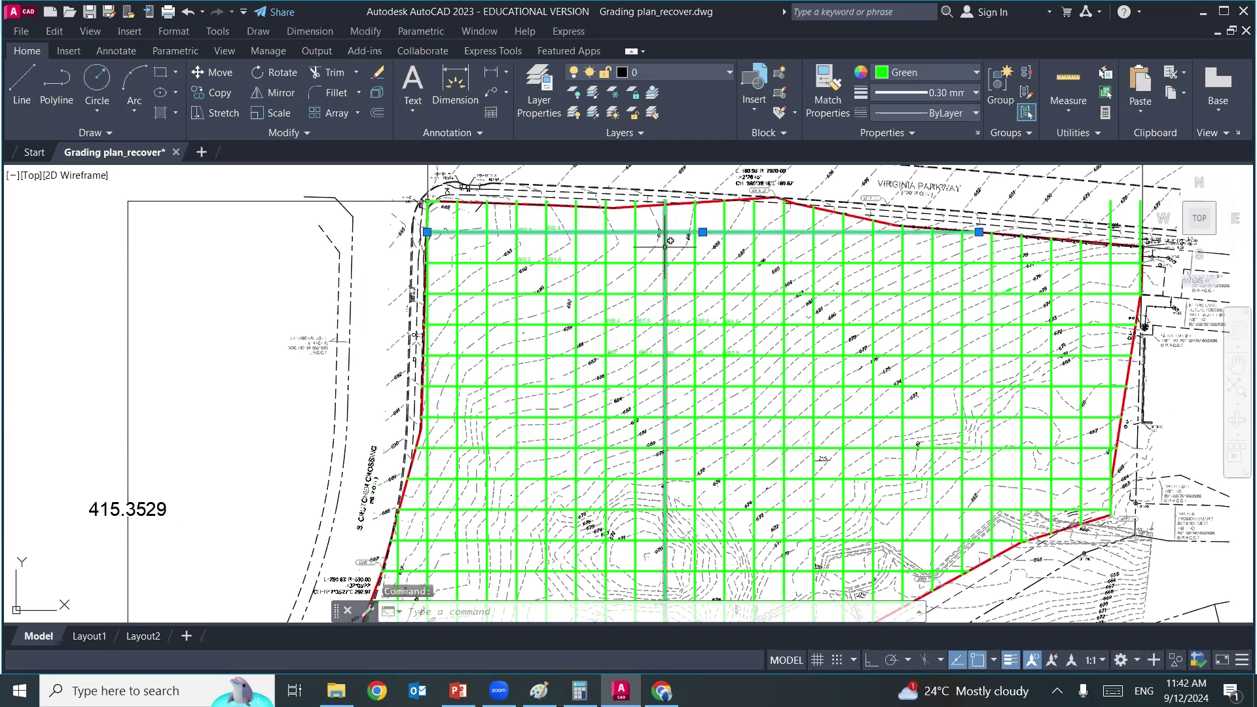
pyautogui.click(665, 243)
pyautogui.click(650, 263)
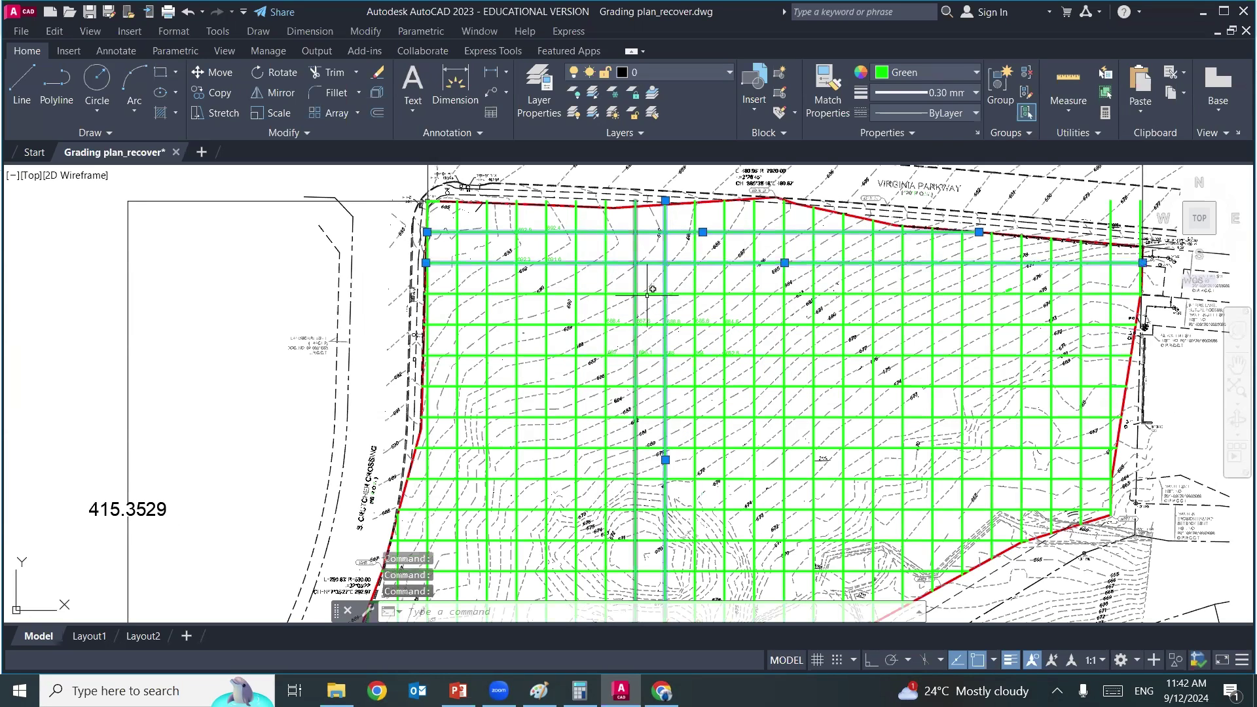
pyautogui.click(648, 294)
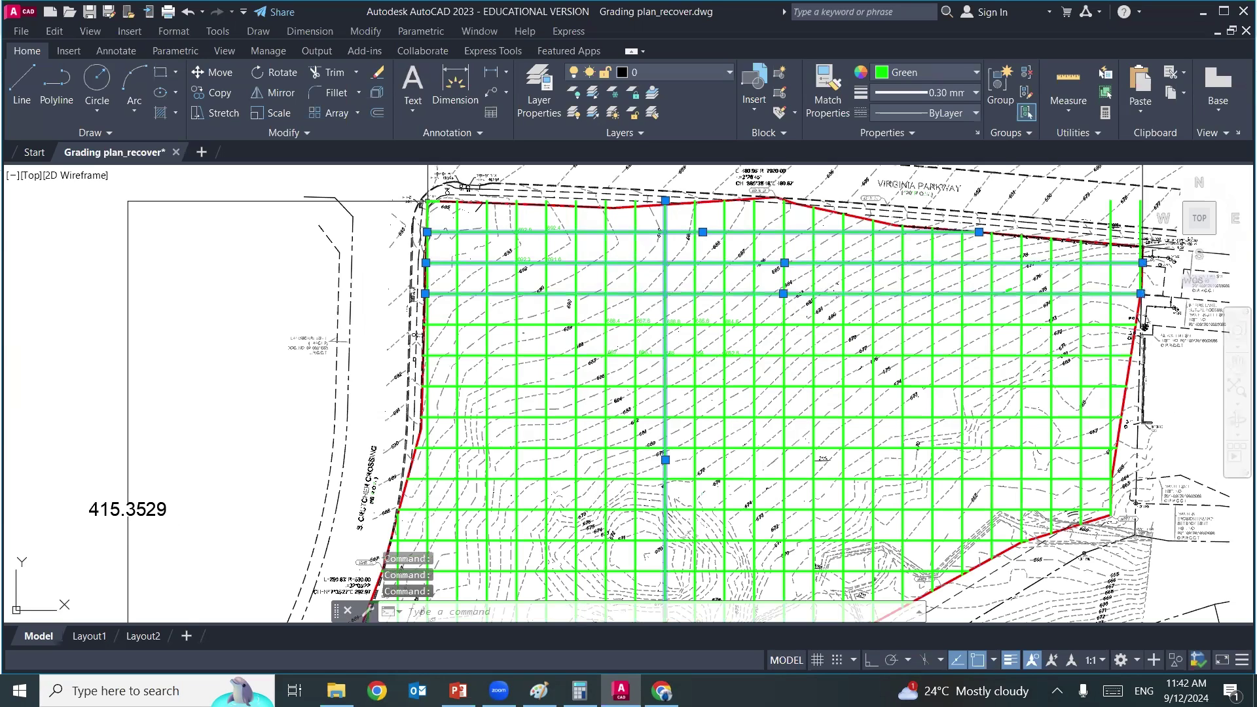
pyautogui.press('Delete')
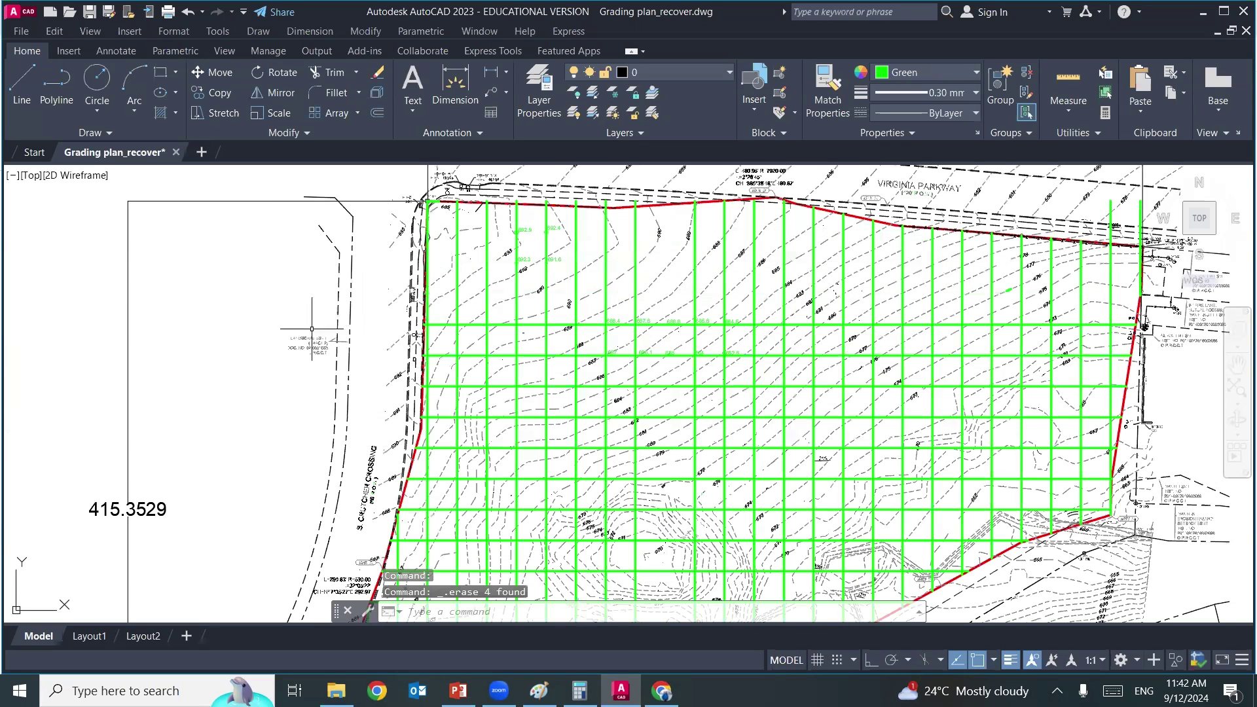
# - Erase two unwanted vertical grid lines on the right side of the grid
pyautogui.click(636, 282)
pyautogui.press('Delete')
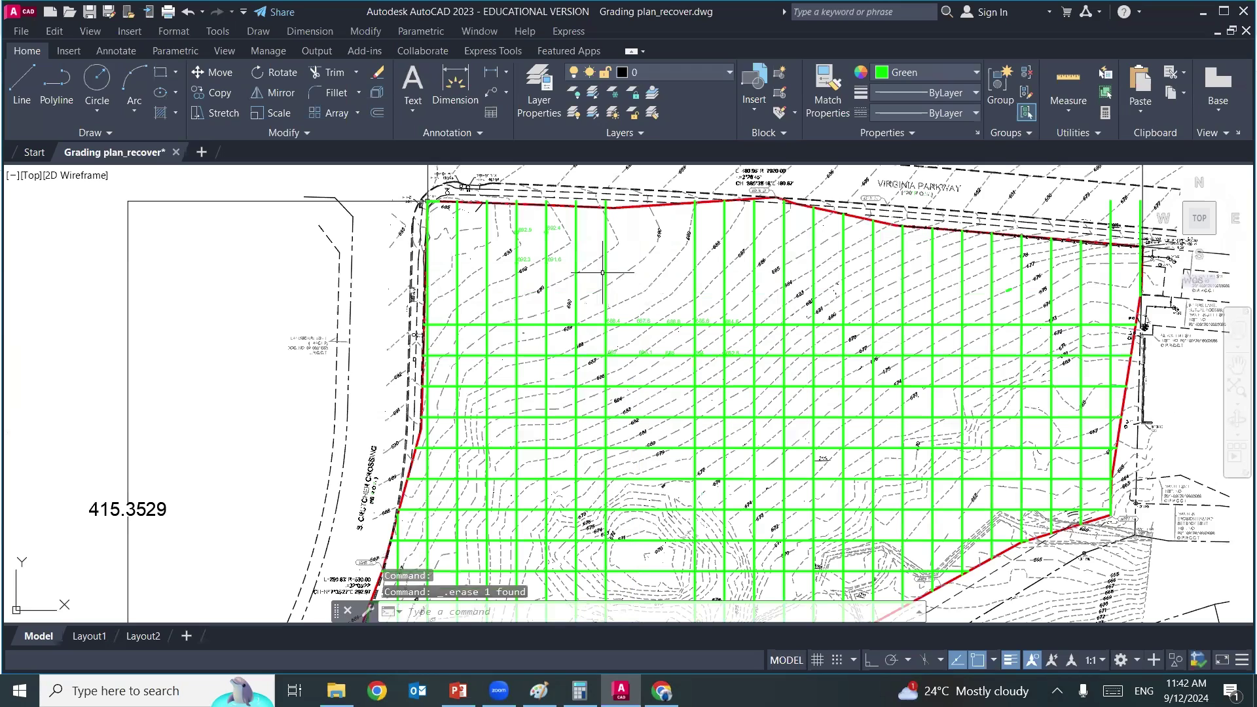
pyautogui.click(604, 273)
pyautogui.press('Delete')
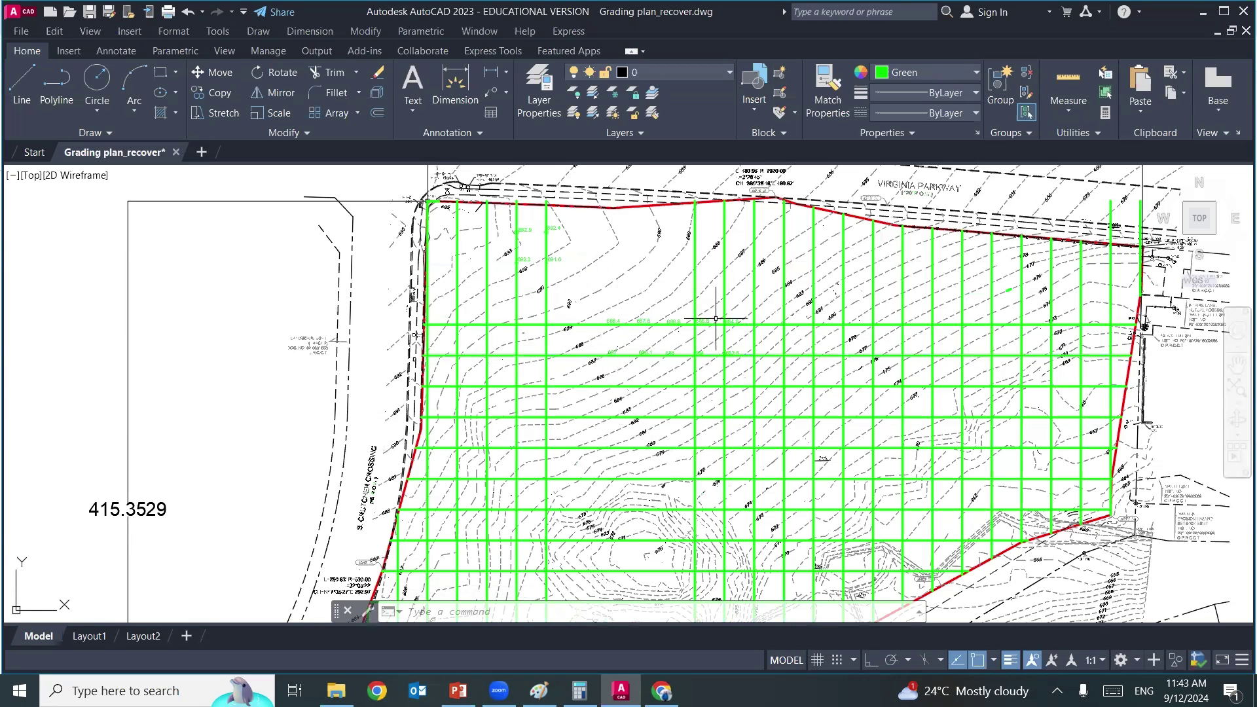
pyautogui.scroll(5, 704, 314)
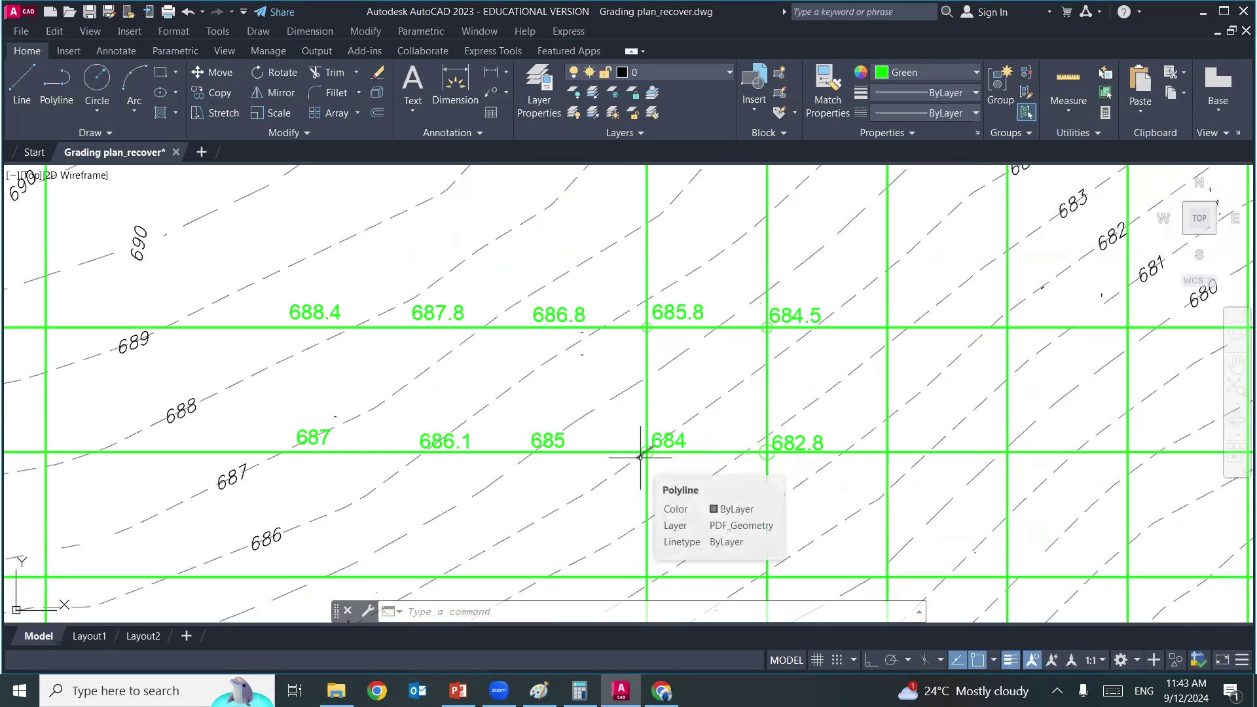
pyautogui.scroll(-2, 533, 347)
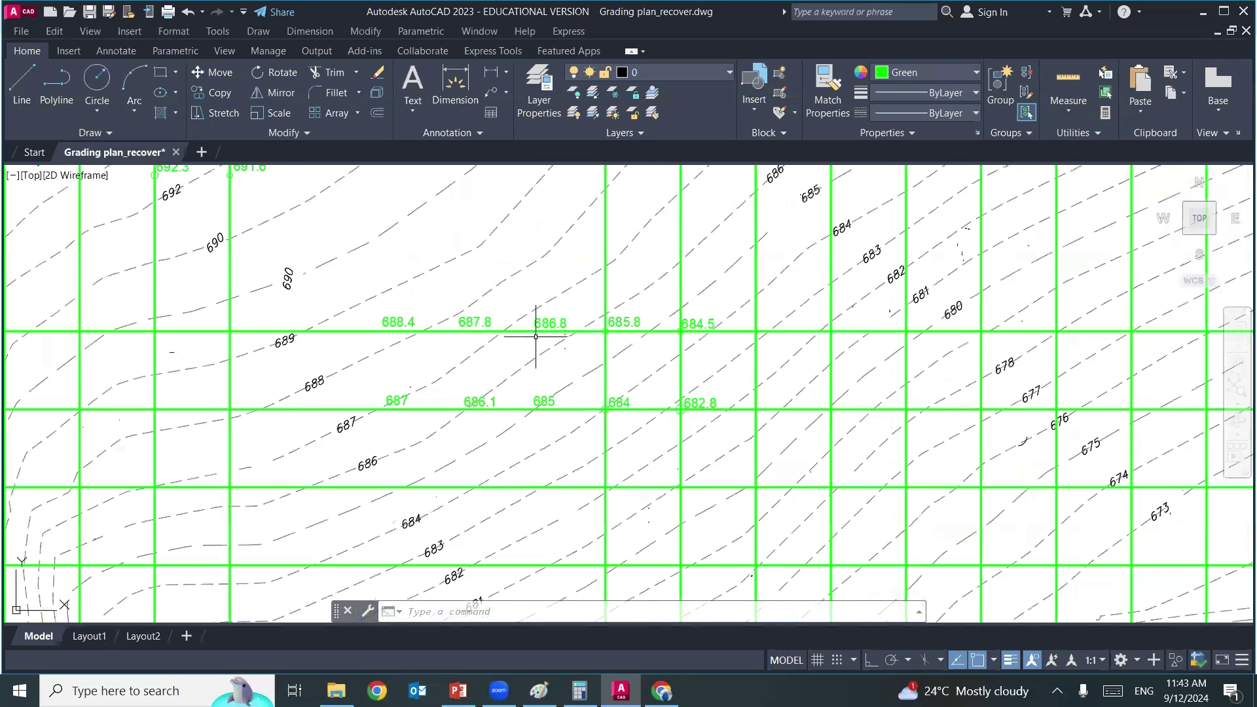
pyautogui.scroll(-4, 535, 337)
pyautogui.scroll(-2, 535, 337)
pyautogui.scroll(-2, 535, 336)
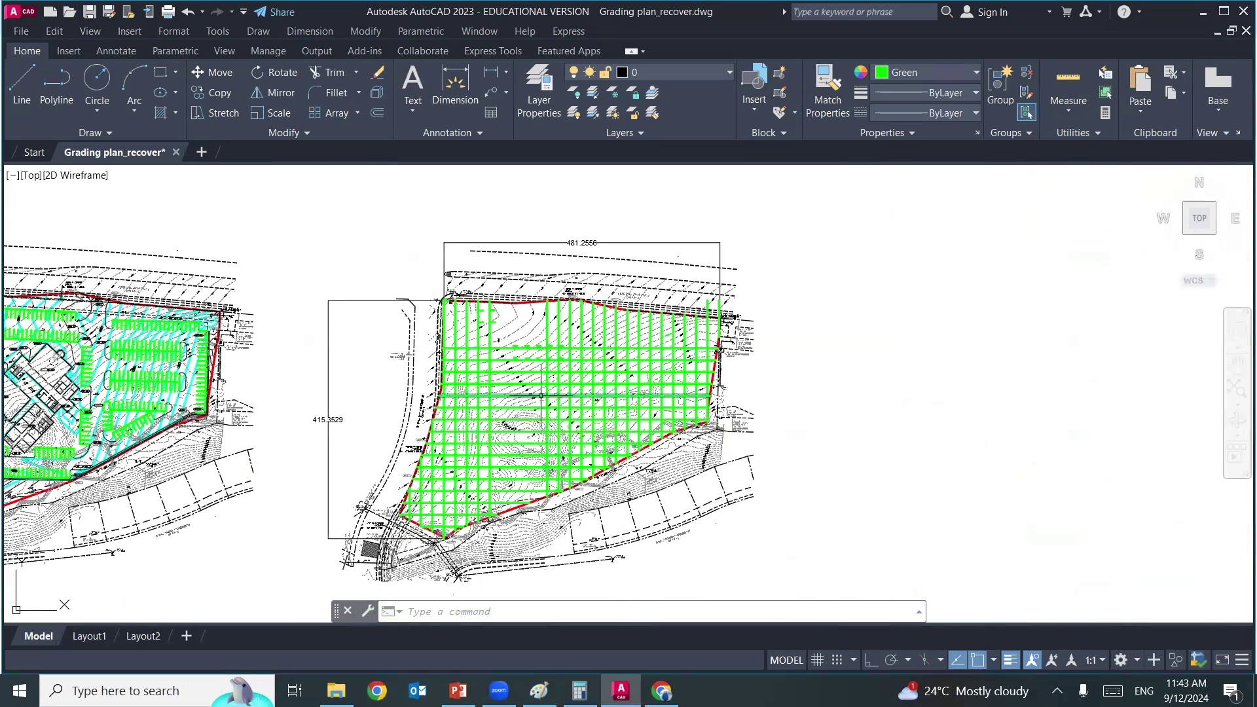
pyautogui.moveTo(536, 392); pyautogui.dragTo(528, 368, button='middle')
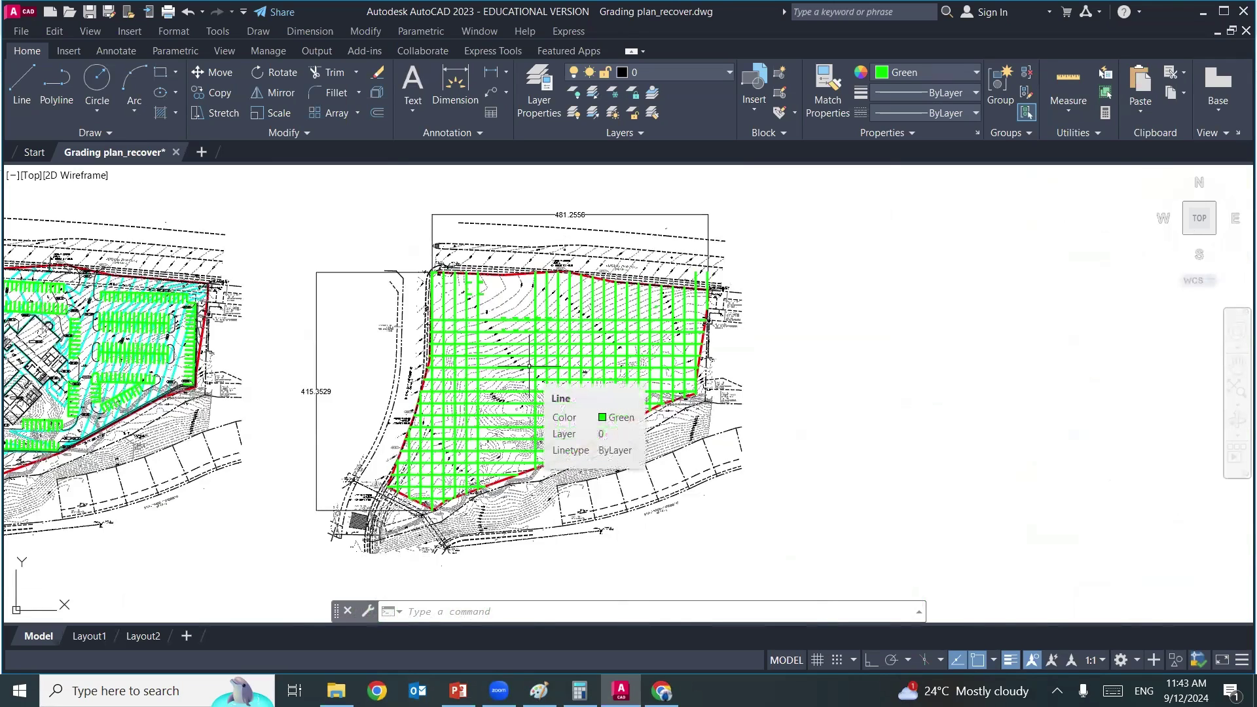
# - In the Plot dialog, set What to plot to Window with corners enclosing the gridded site
pyautogui.hotkey('ctrl', 'p')
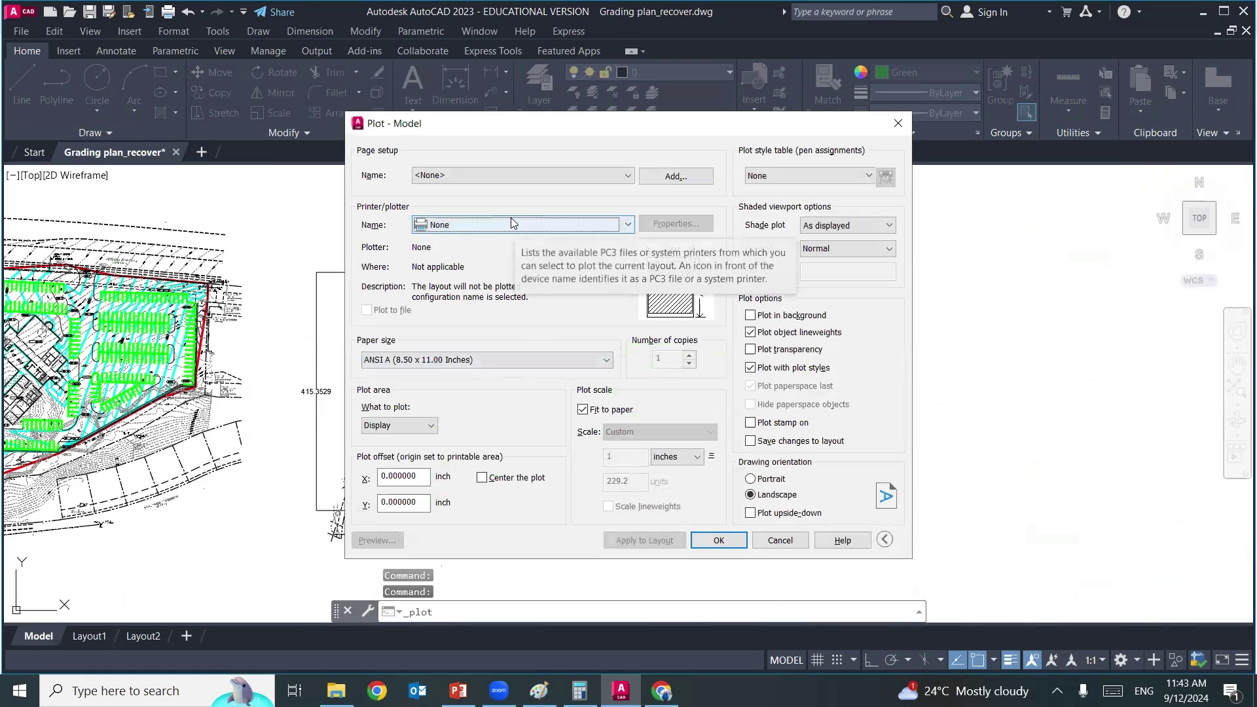
pyautogui.click(511, 223)
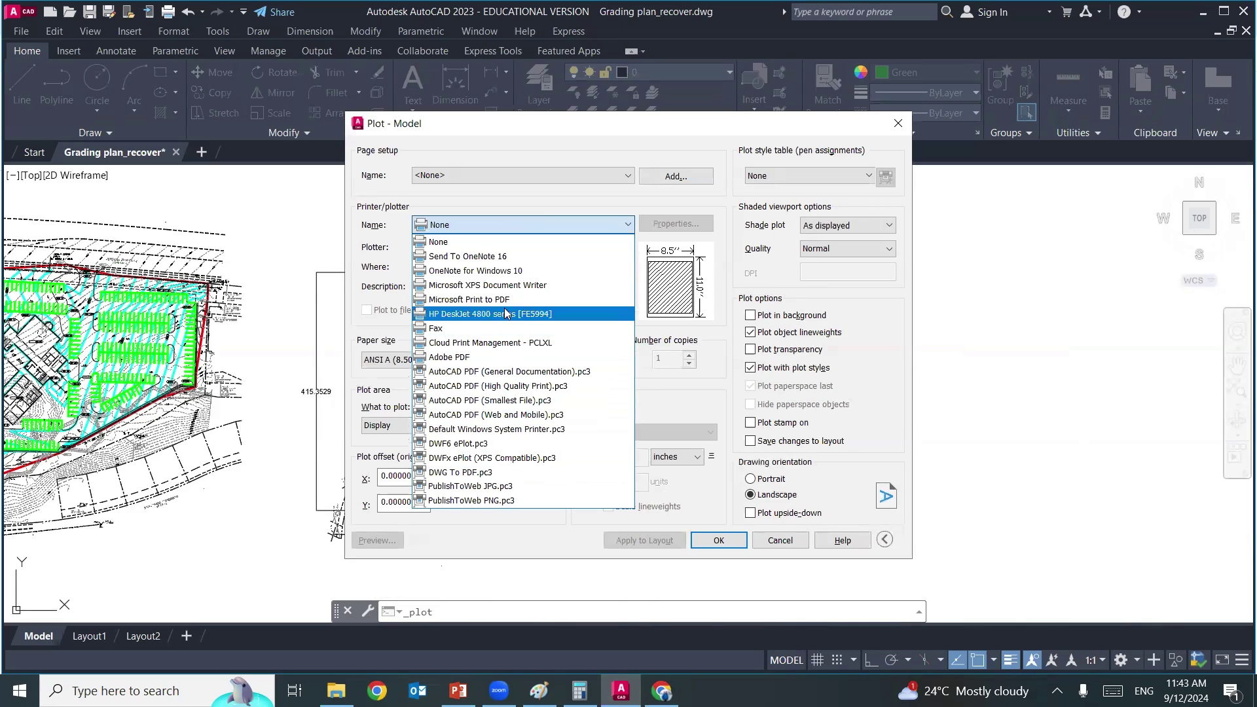
pyautogui.click(504, 242)
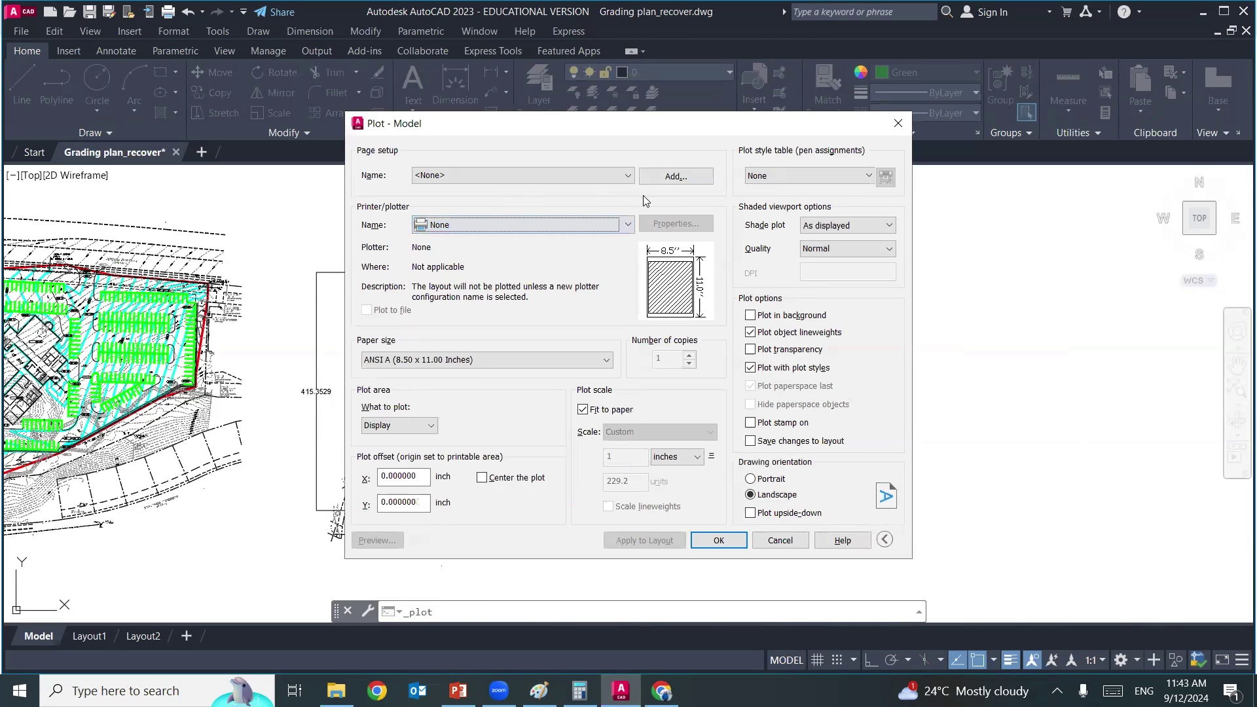
pyautogui.click(414, 426)
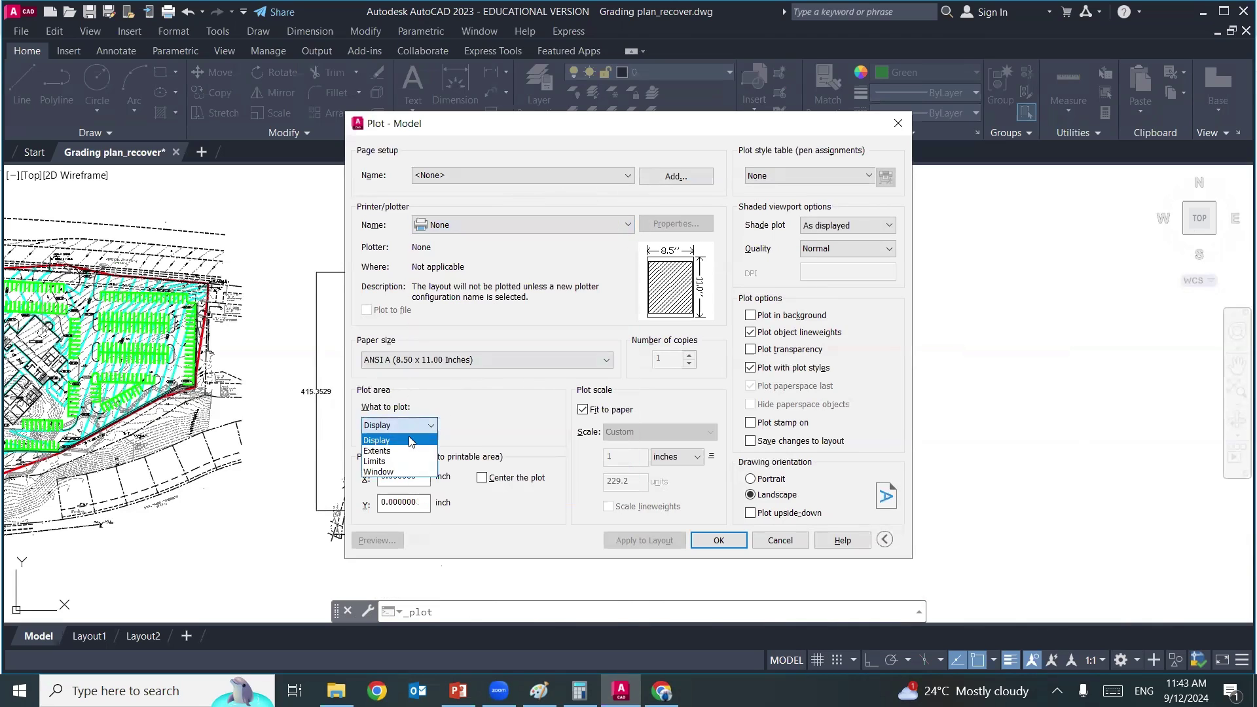
pyautogui.click(399, 472)
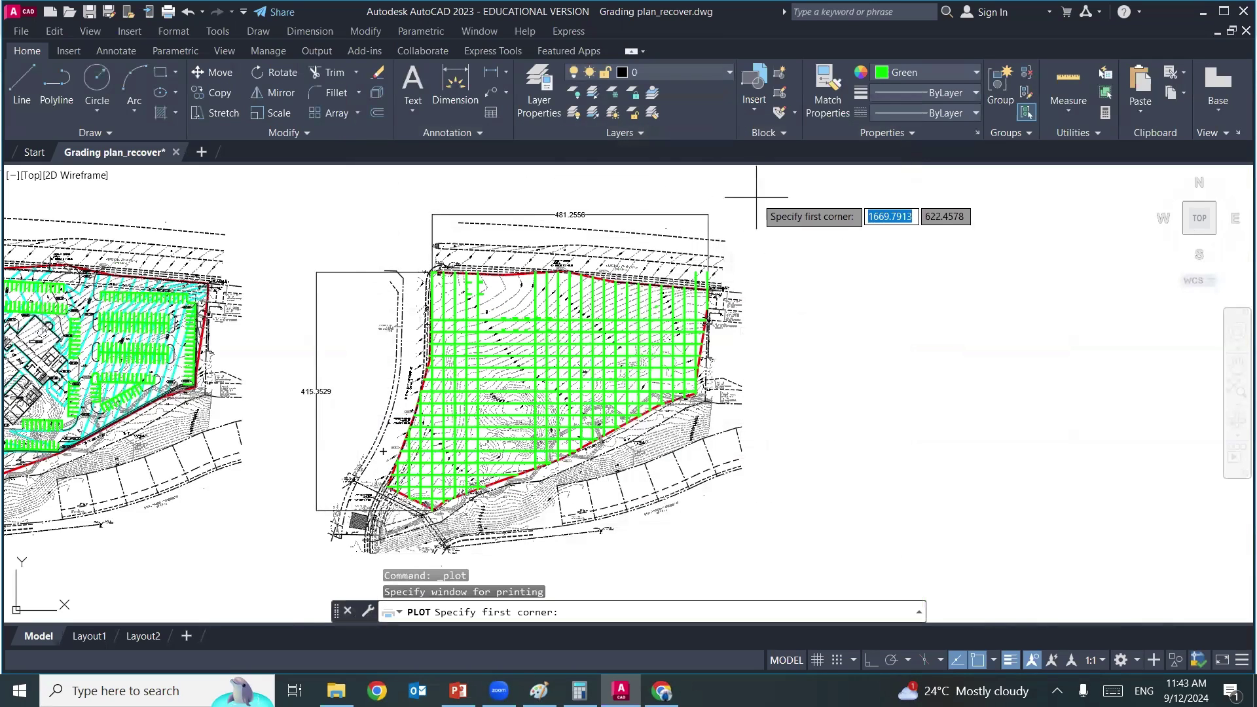
pyautogui.click(757, 197)
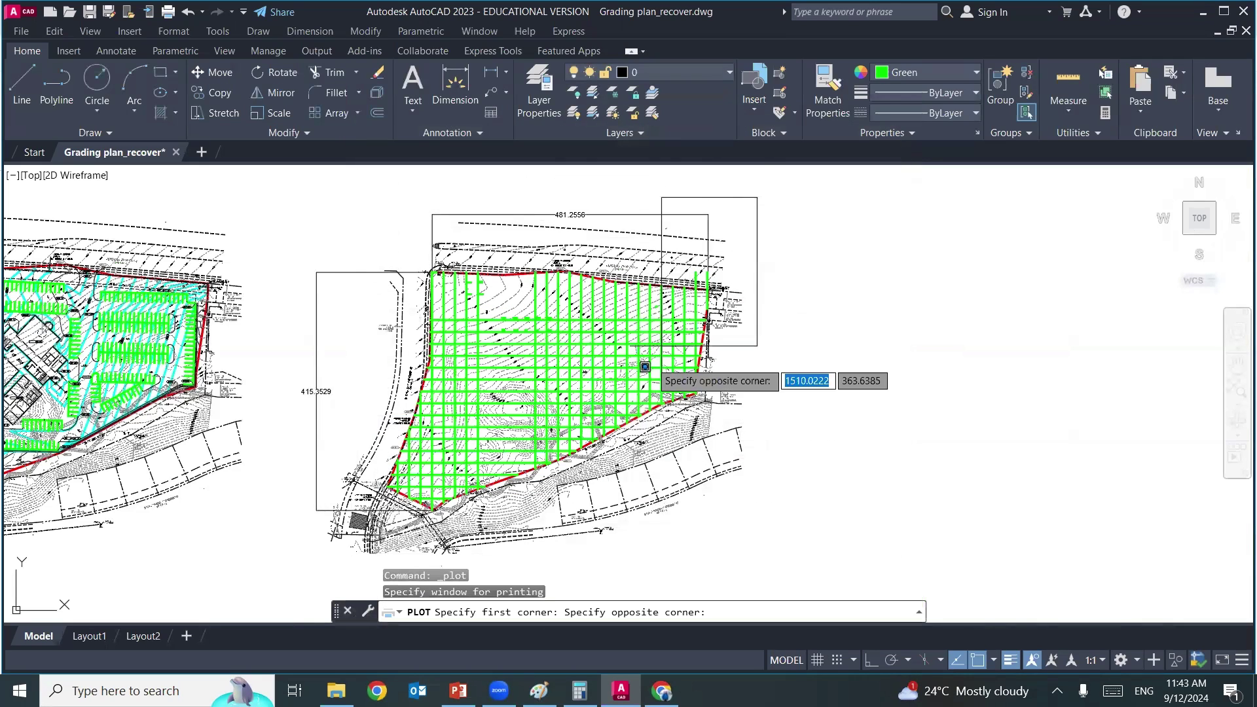
pyautogui.click(294, 567)
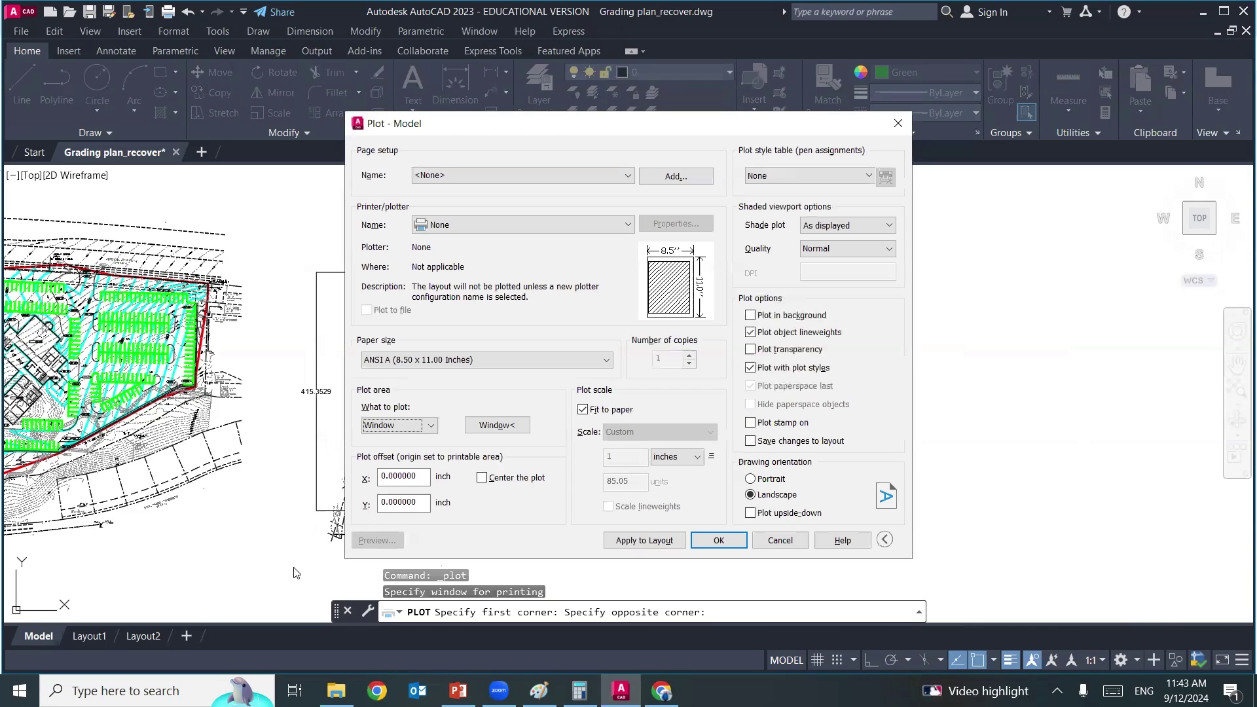
# - Center the plot, use the Microsoft Print to PDF printer, and check the preview
pyautogui.click(482, 478)
pyautogui.click(605, 226)
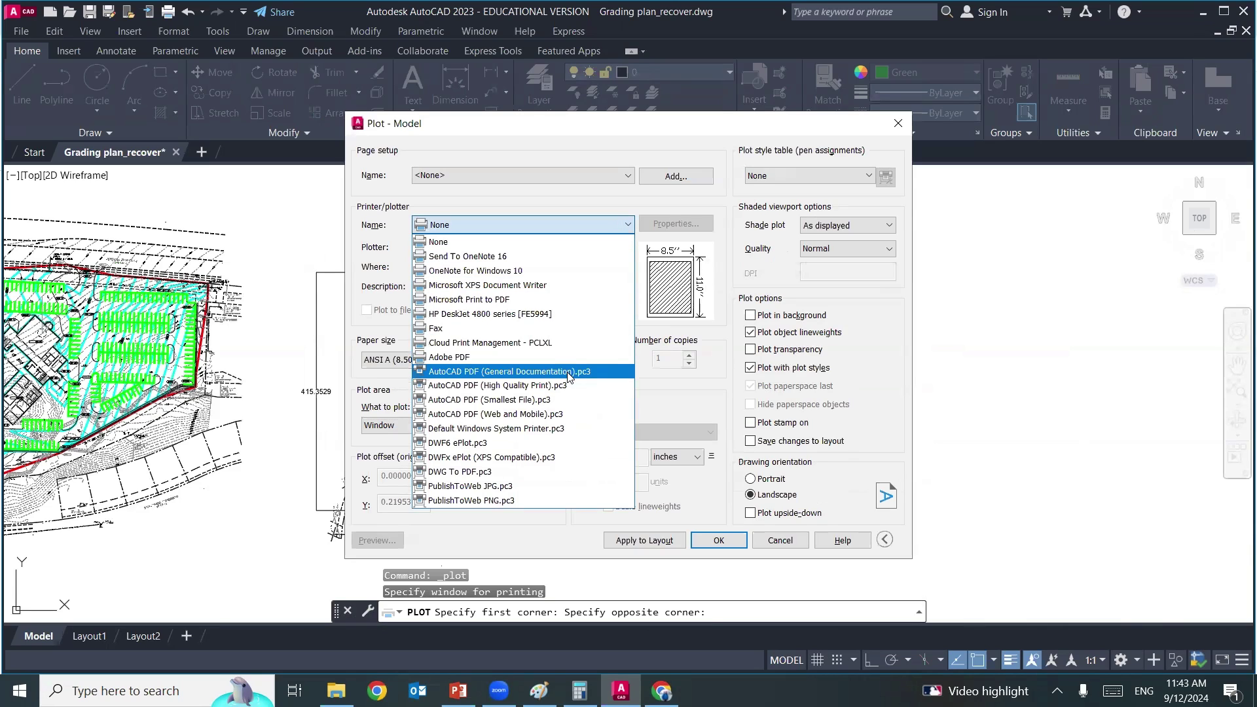
pyautogui.click(490, 301)
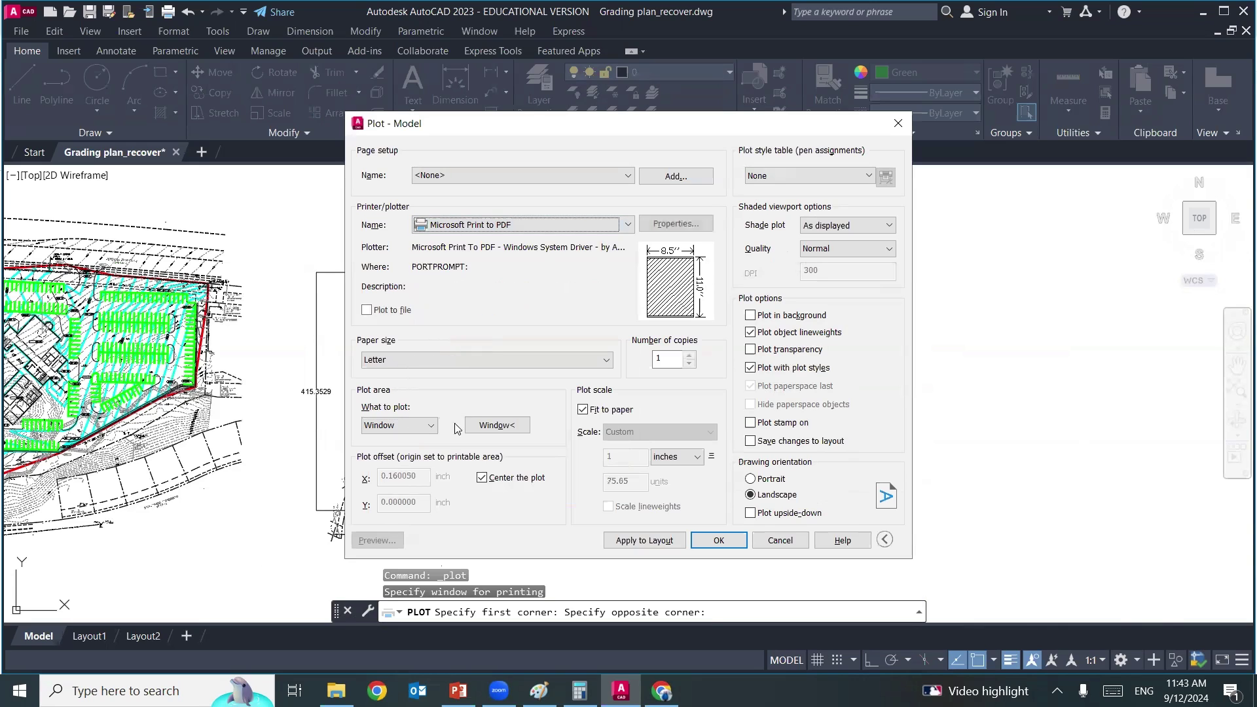
pyautogui.click(378, 540)
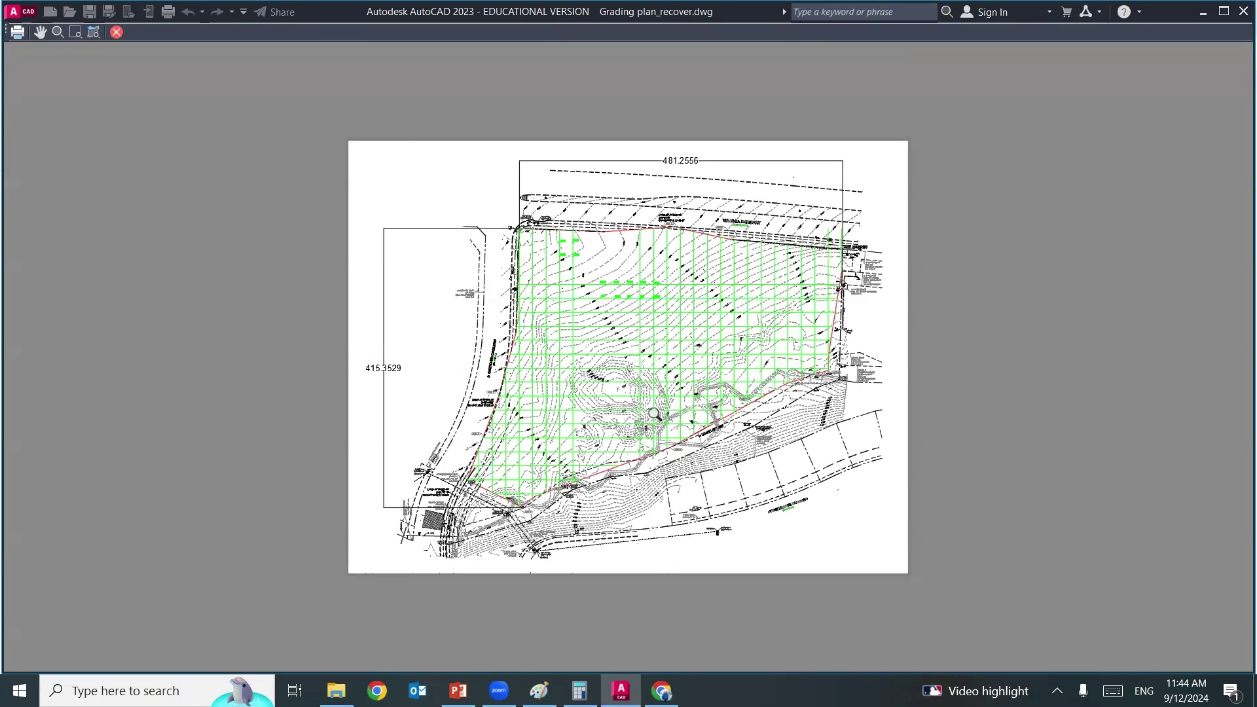
pyautogui.press('Escape')
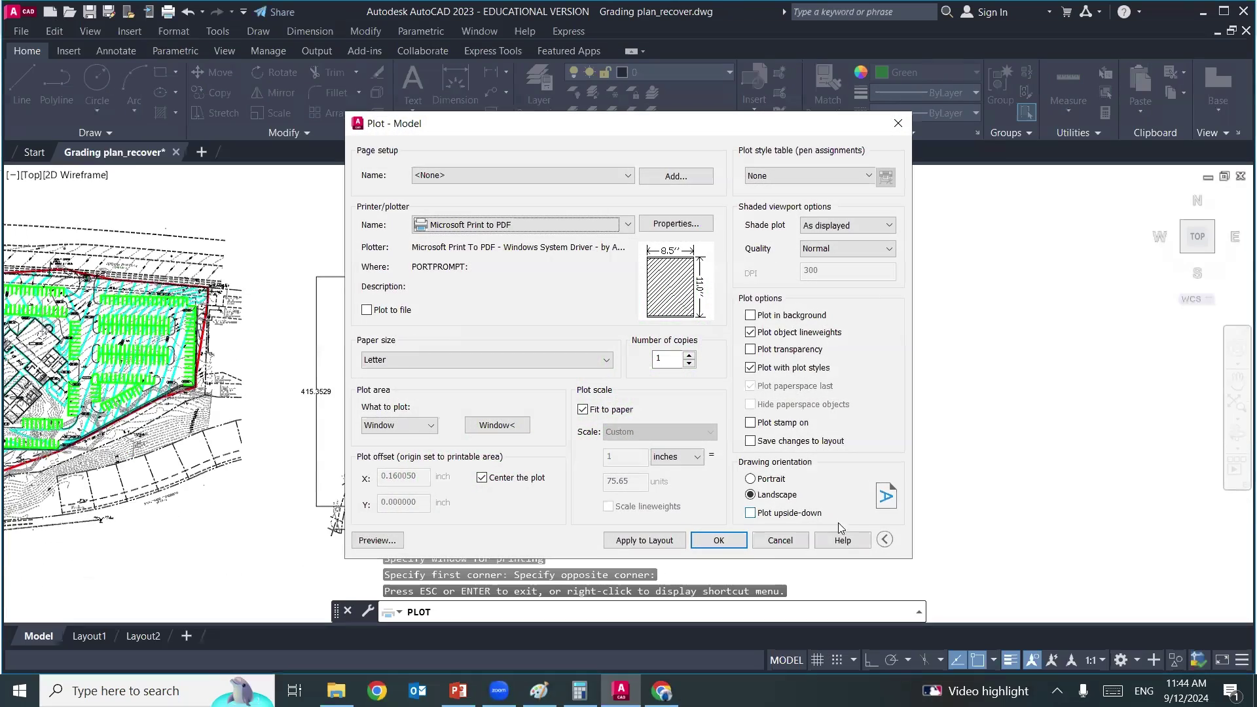
# - Plot the sheet and save it on the Desktop as HW No 4.pdf
pyautogui.click(702, 538)
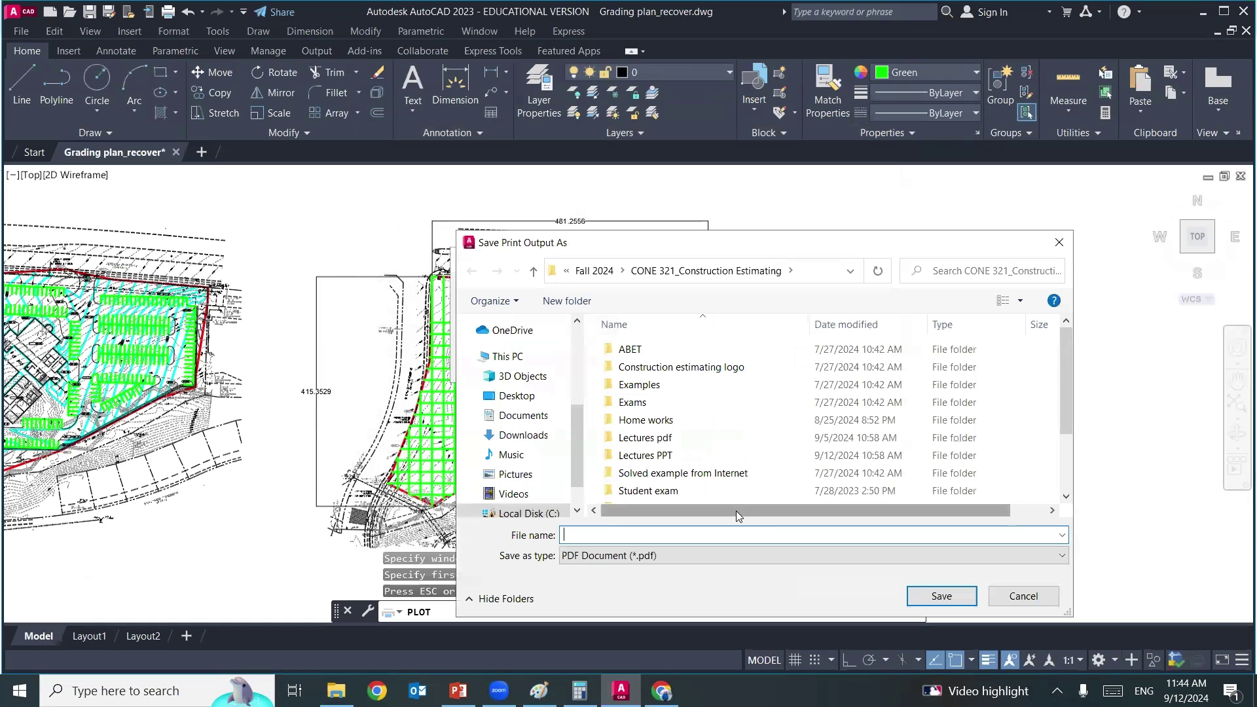
pyautogui.scroll(2, 520, 371)
pyautogui.scroll(2, 519, 406)
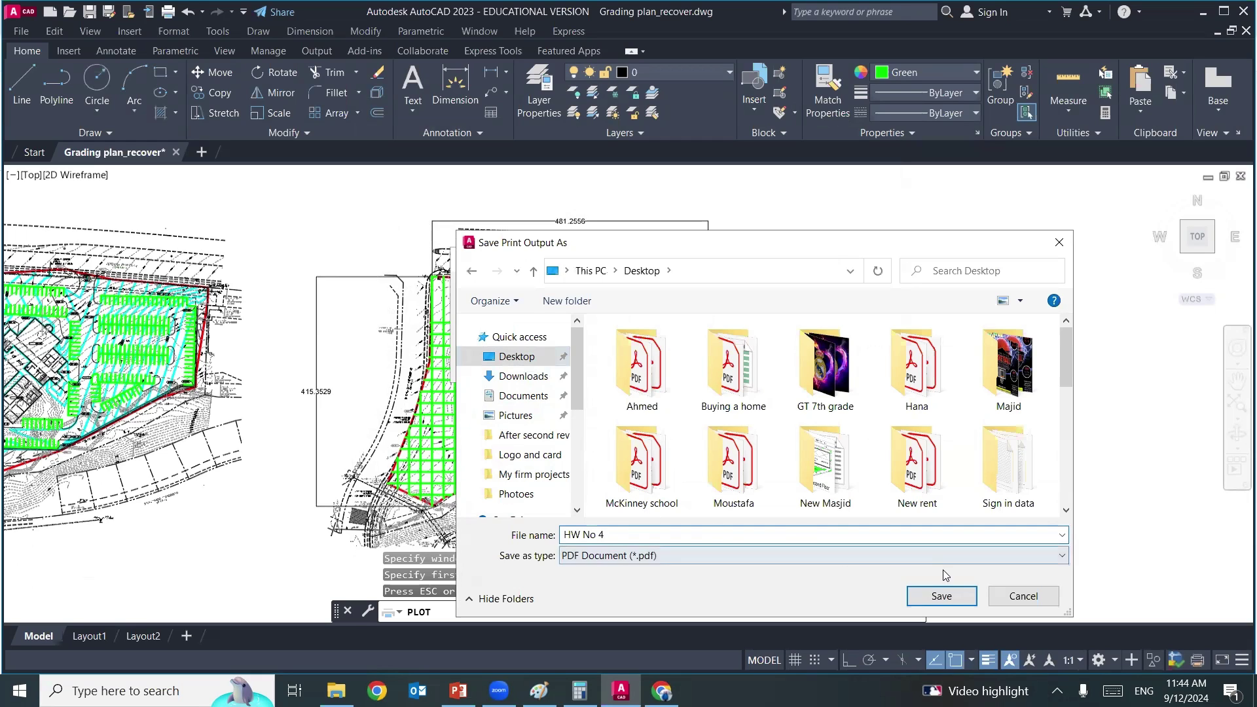
pyautogui.click(941, 595)
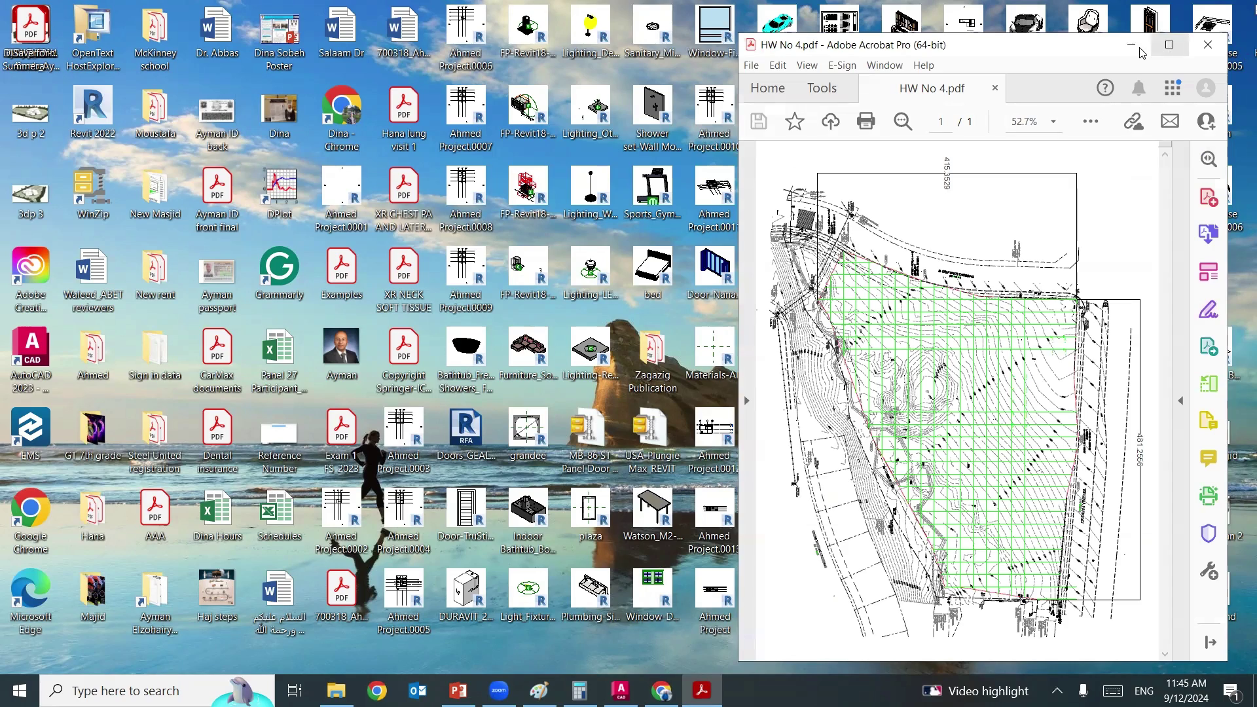
# - Maximize Acrobat and scroll through HW No 4.pdf to review the green grid and contours
pyautogui.click(1169, 45)
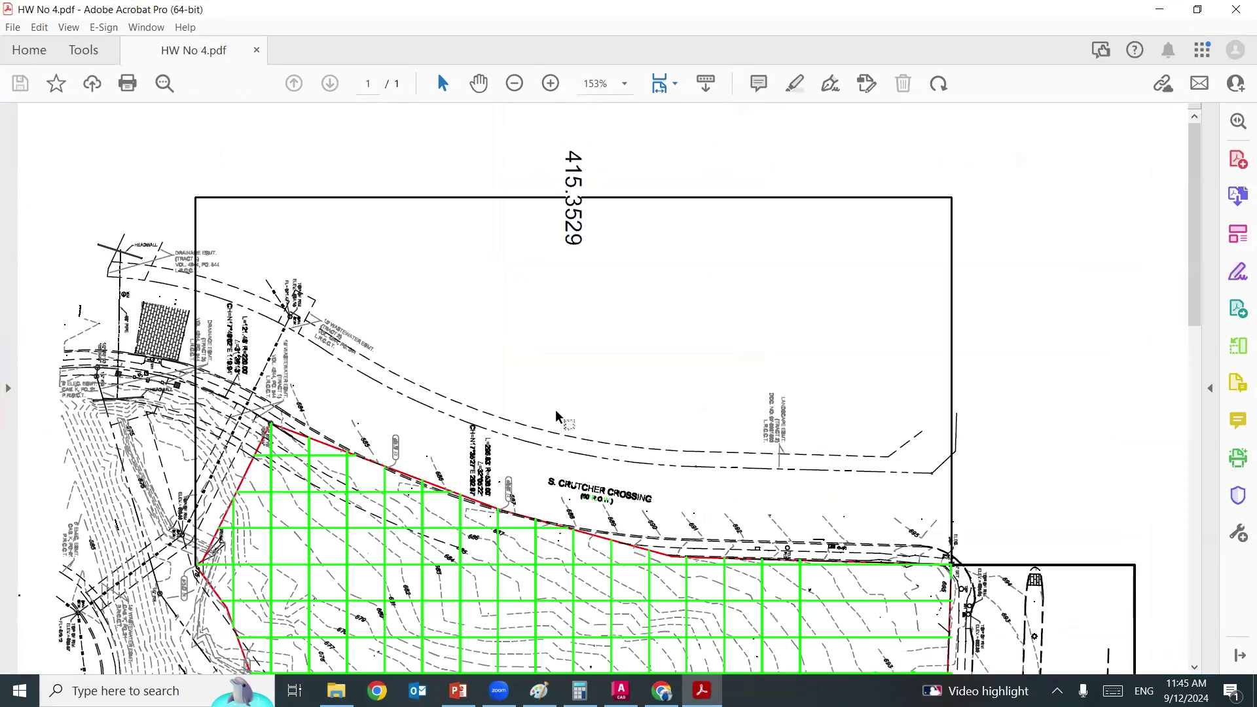
pyautogui.scroll(-5, 844, 503)
pyautogui.scroll(-3, 844, 503)
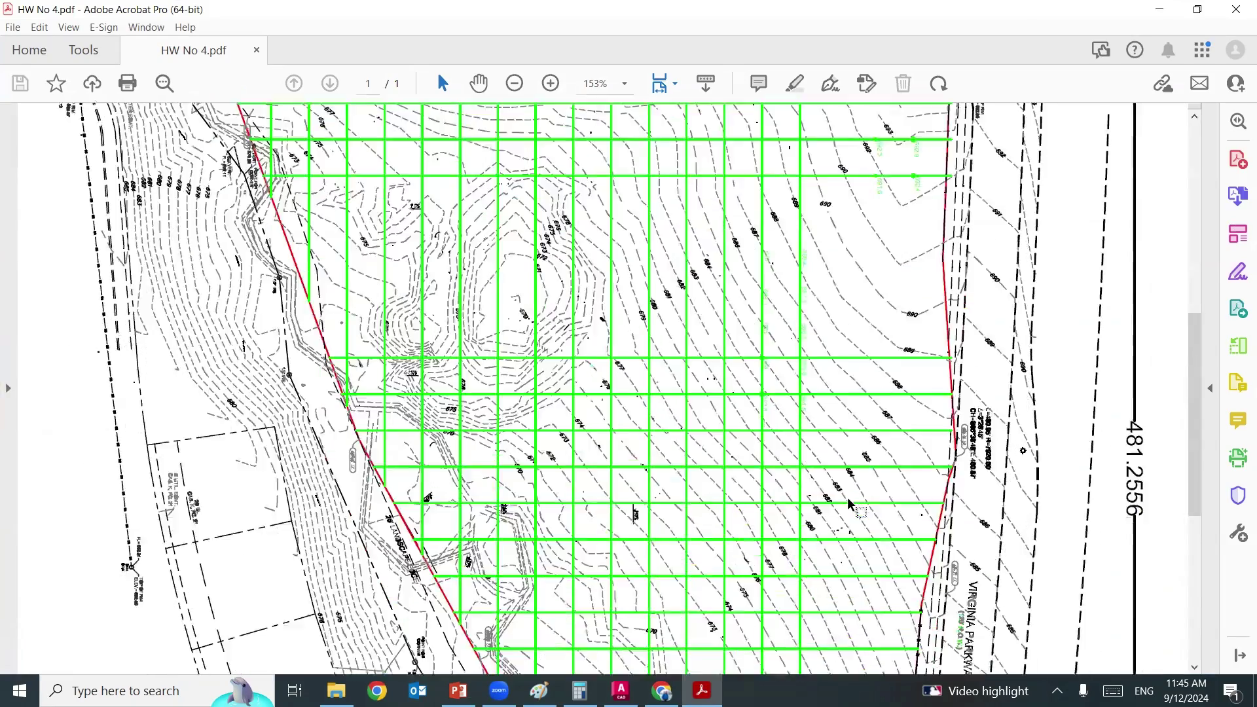
pyautogui.scroll(-3, 845, 503)
pyautogui.scroll(-2, 845, 503)
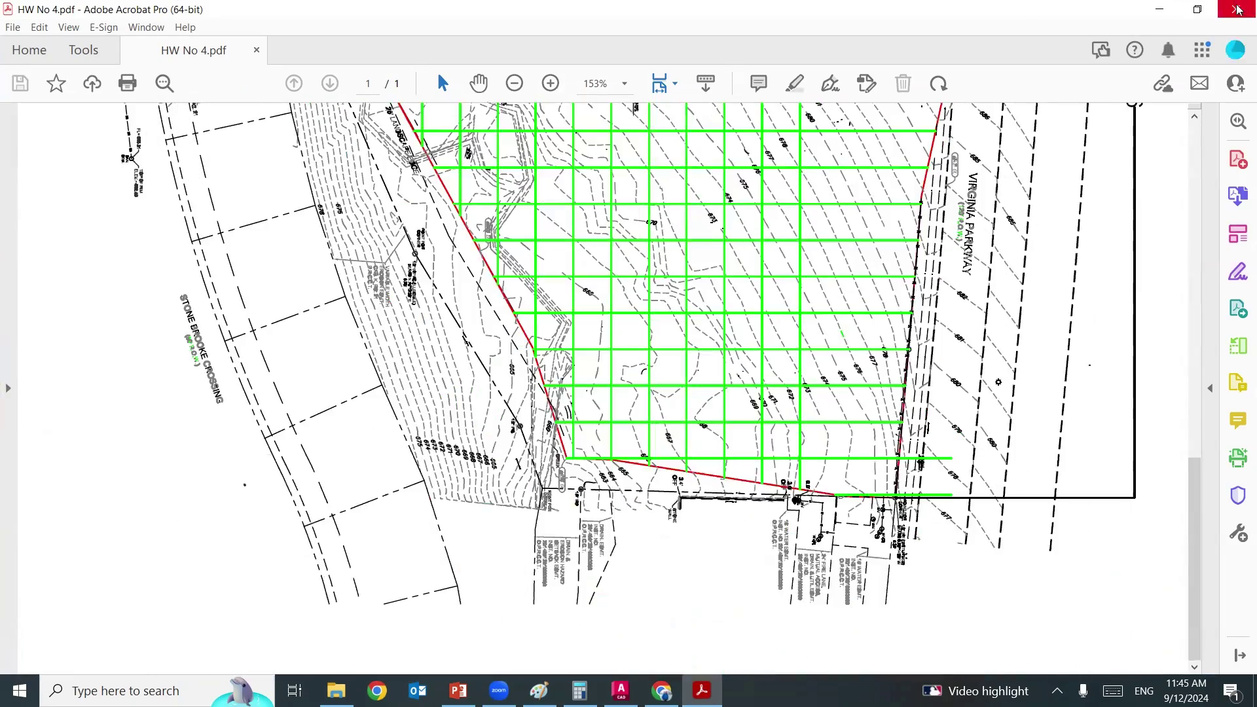